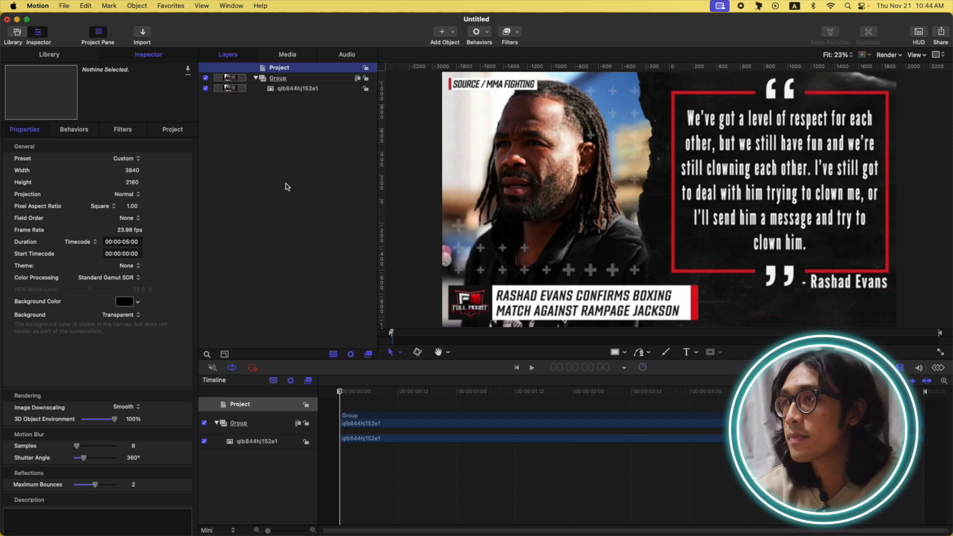
# Step: Rename the group holding the reference image to SRC and collapse it in the layer list
pyautogui.click(298, 79)
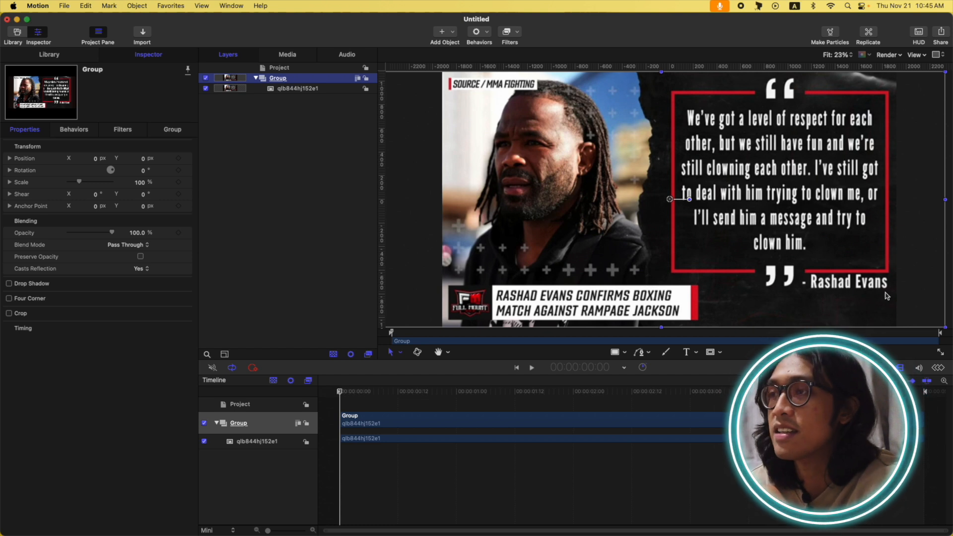
pyautogui.doubleClick(279, 78)
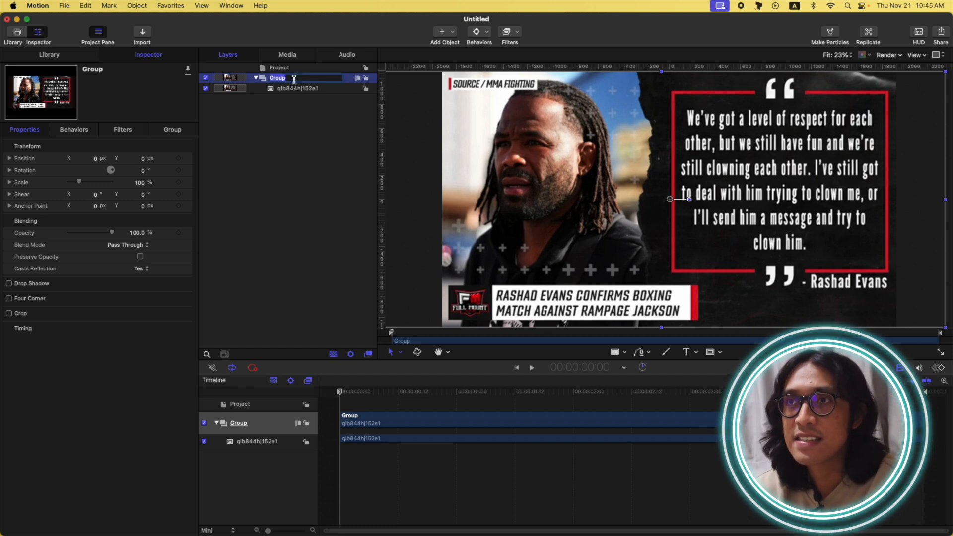
pyautogui.write('SRC')
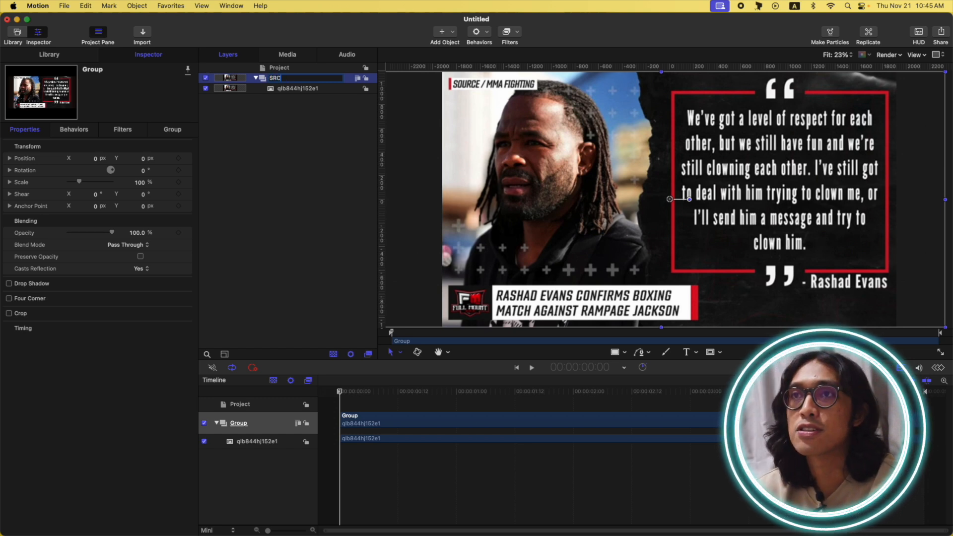
pyautogui.press('Return')
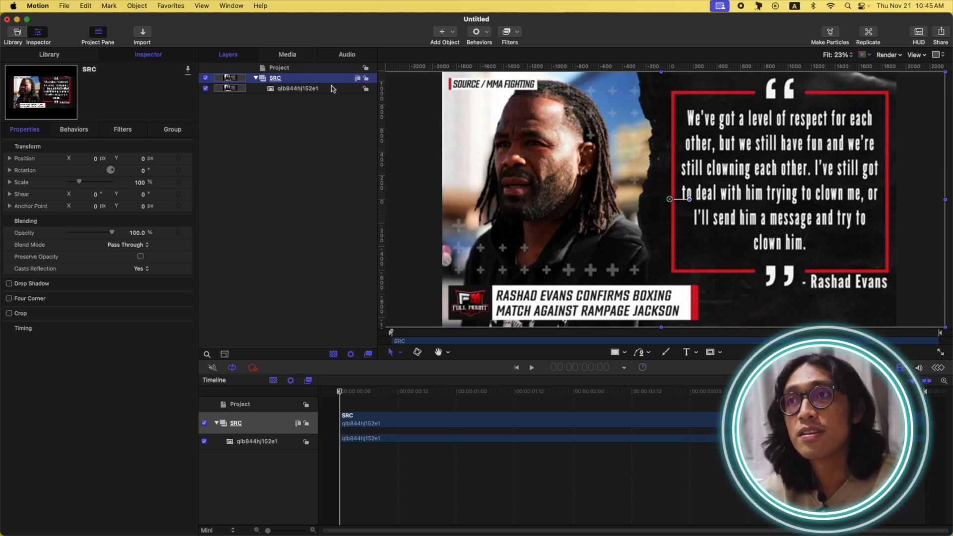
pyautogui.click(256, 79)
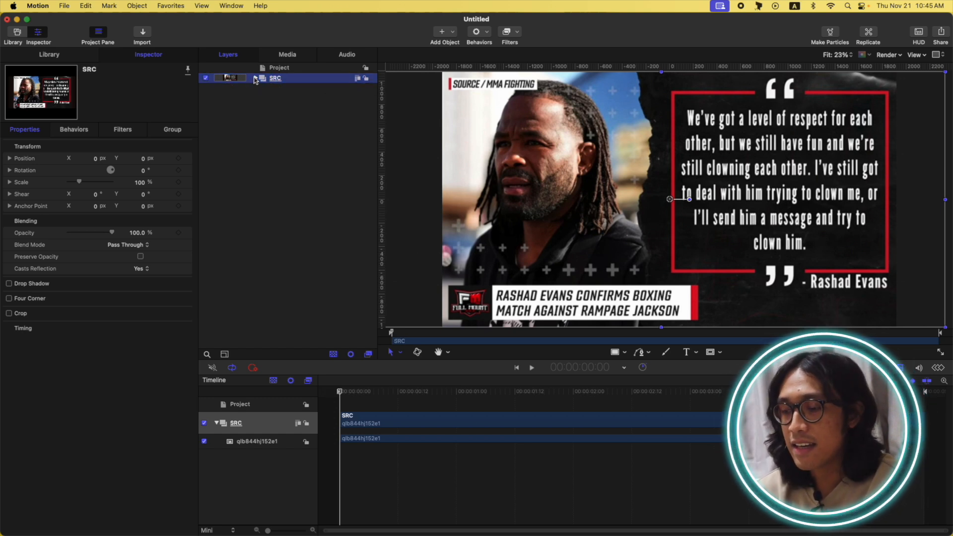
# Step: Create a new group and add the text "SOURce/MMA FIGHTING" at size 100 over the reference's source label
pyautogui.press('super+shift+n')
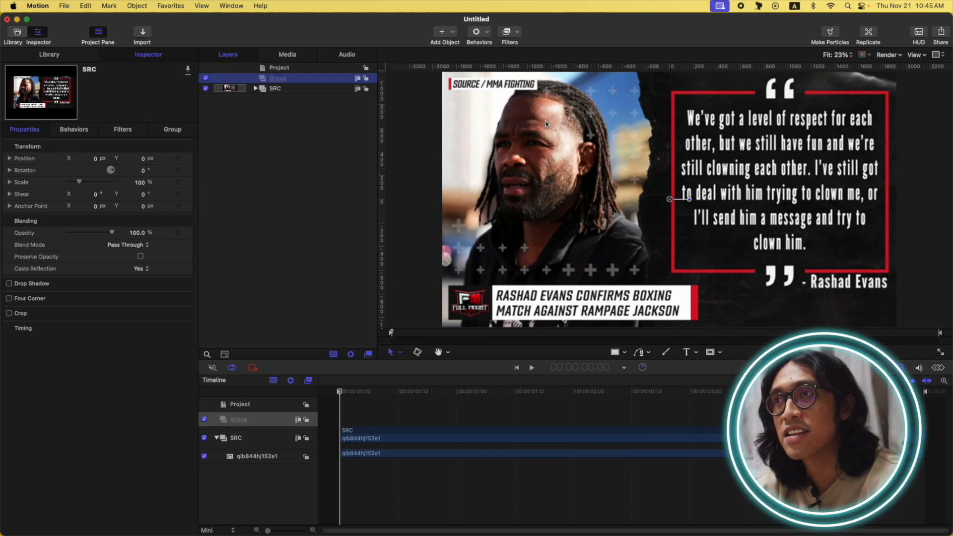
pyautogui.press('t')
pyautogui.click(454, 83)
pyautogui.write('SOURce')
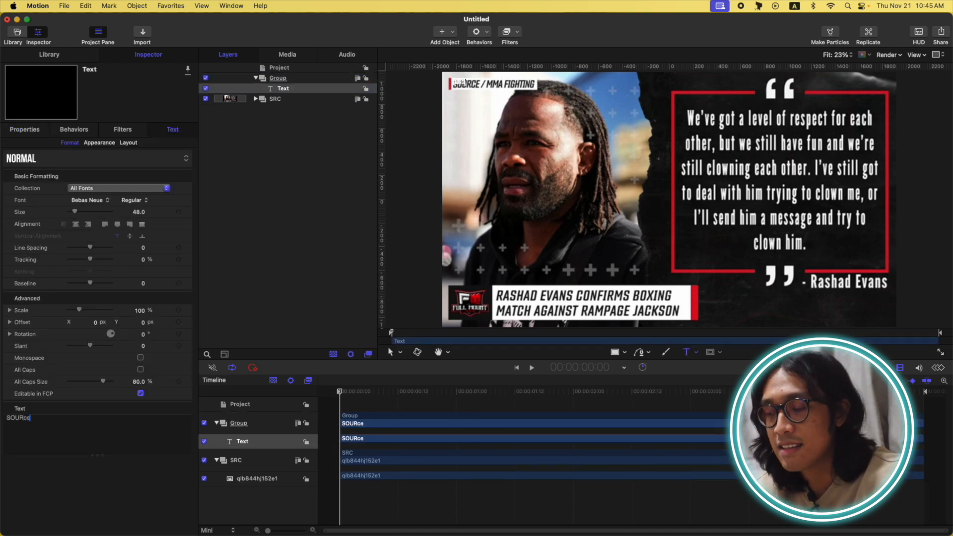
pyautogui.write('/MMA FIGHTING')
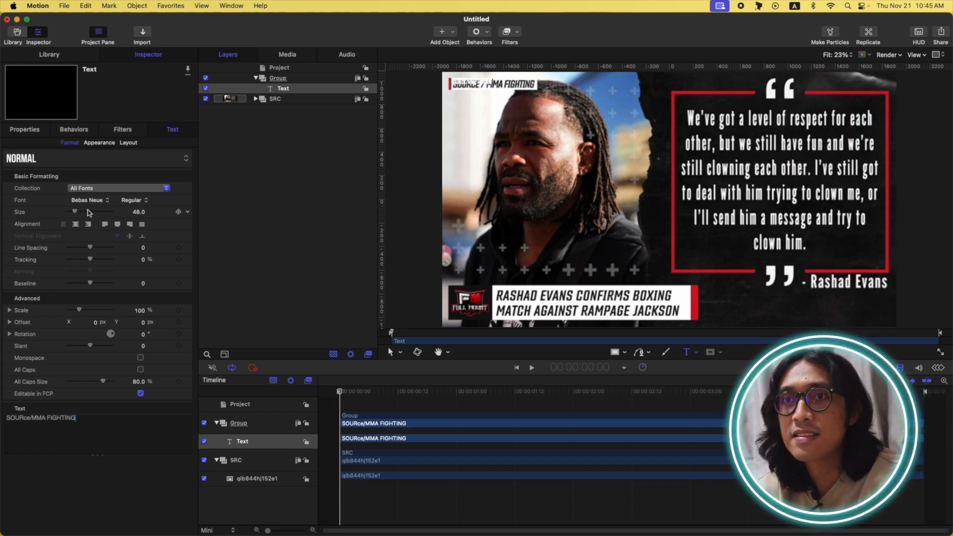
pyautogui.press('Escape')
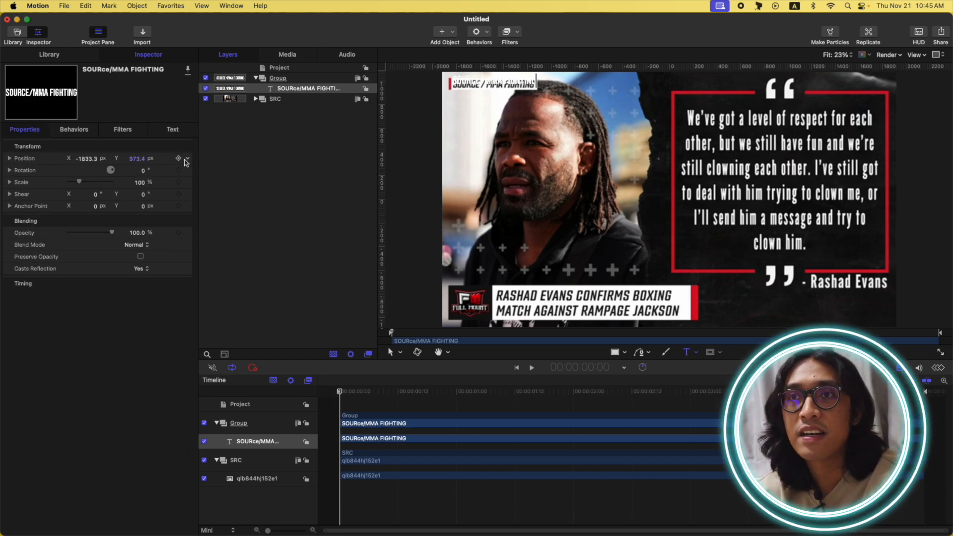
# Step: Reset the text's position, wrap it in its own group, and move that group just below the reference's source label
pyautogui.click(187, 159)
pyautogui.click(203, 166)
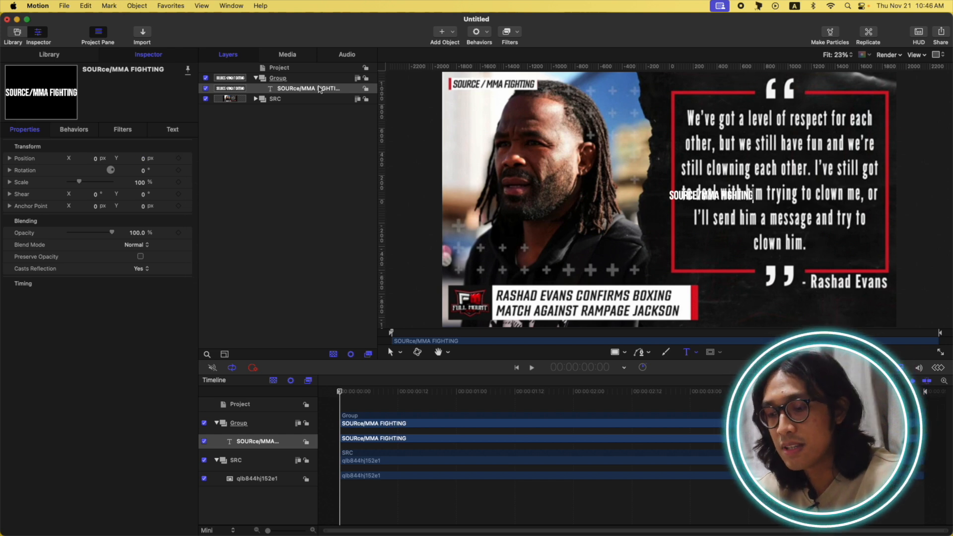
pyautogui.press('shift+super+g')
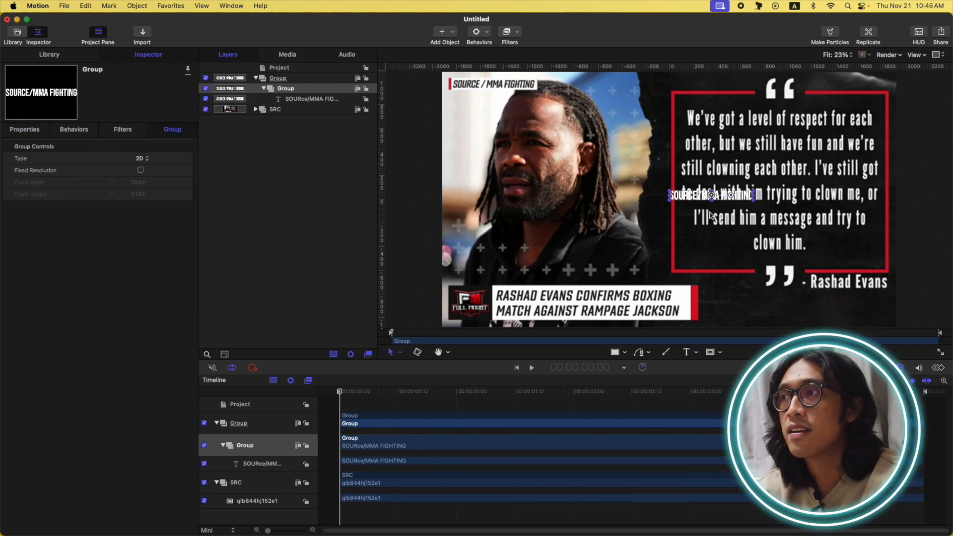
pyautogui.moveTo(704, 184); pyautogui.dragTo(490, 88)
# Step: Change the face color of the SOURce/MMA FIGHTING text to black
pyautogui.click(307, 100)
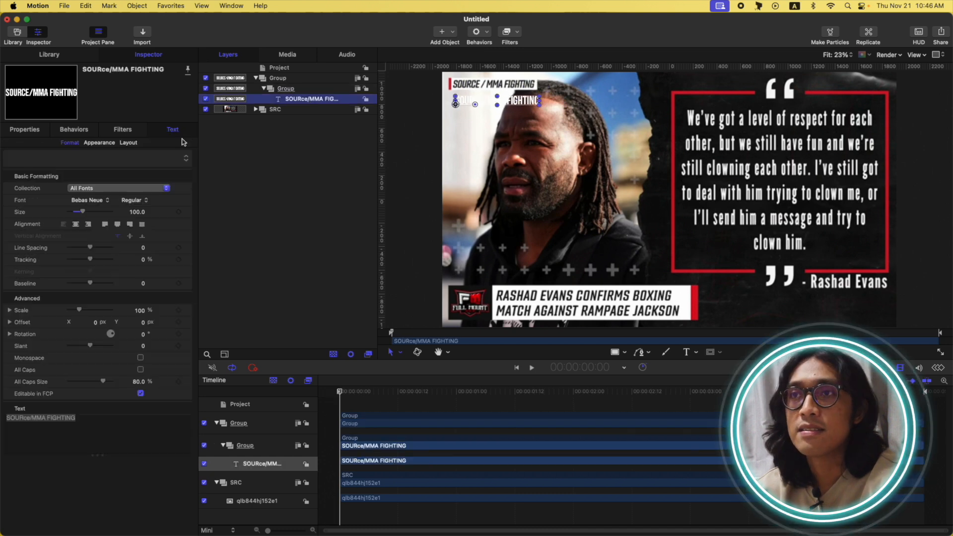
pyautogui.click(101, 142)
pyautogui.click(137, 302)
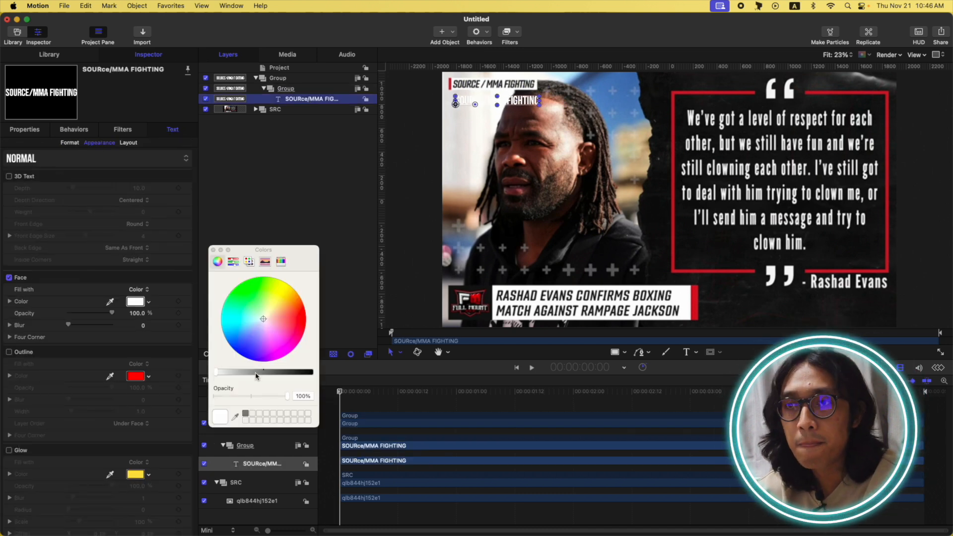
pyautogui.moveTo(256, 372); pyautogui.dragTo(312, 298)
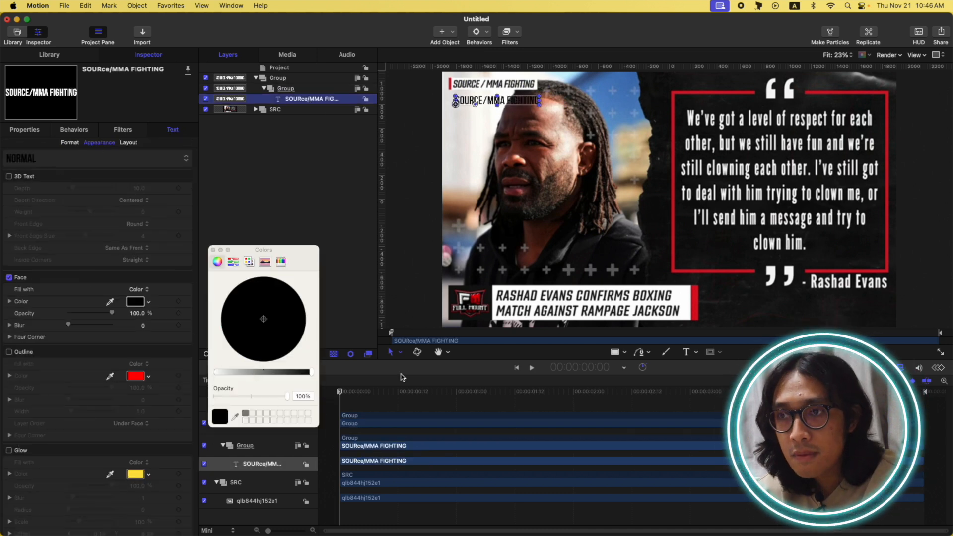
pyautogui.click(213, 250)
# Step: Rename the group that contains the source text to T1
pyautogui.click(300, 90)
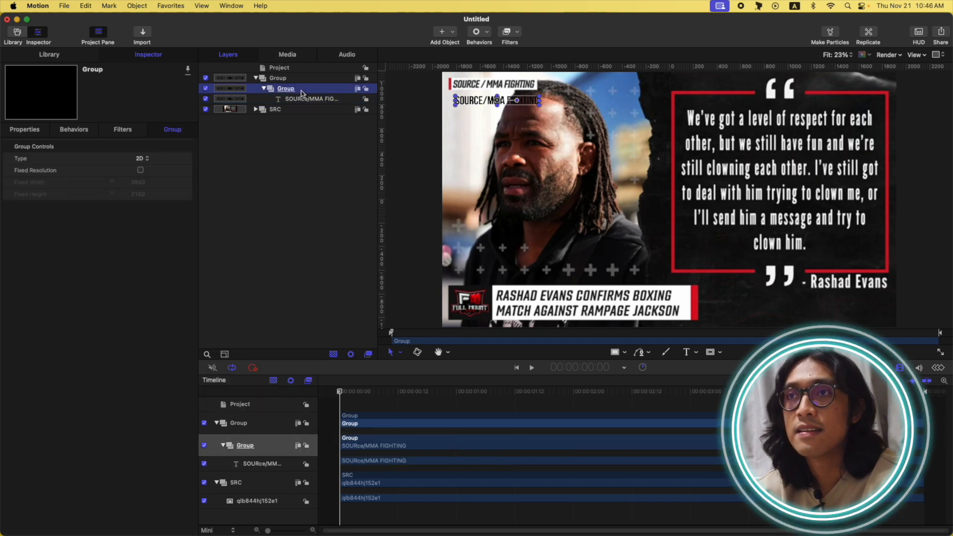
pyautogui.doubleClick(301, 92)
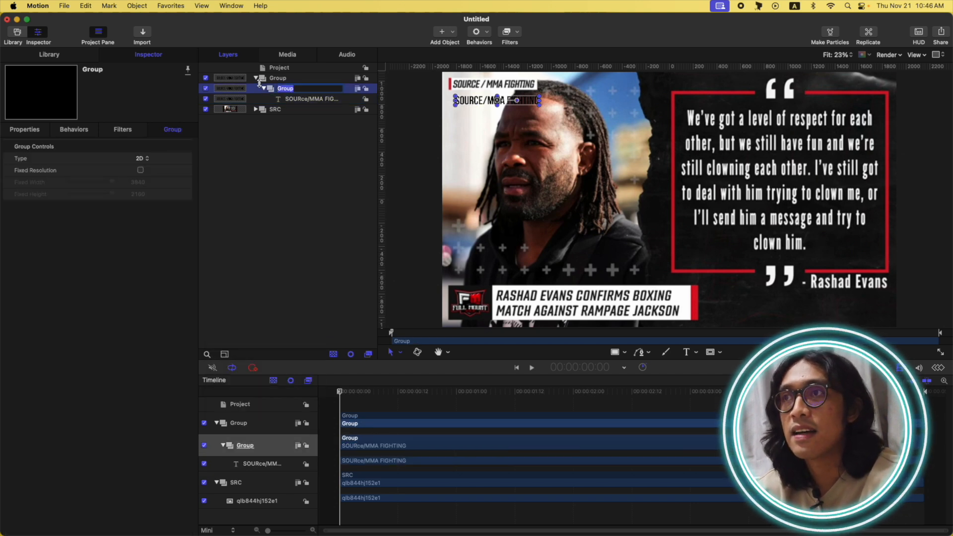
pyautogui.write('T1')
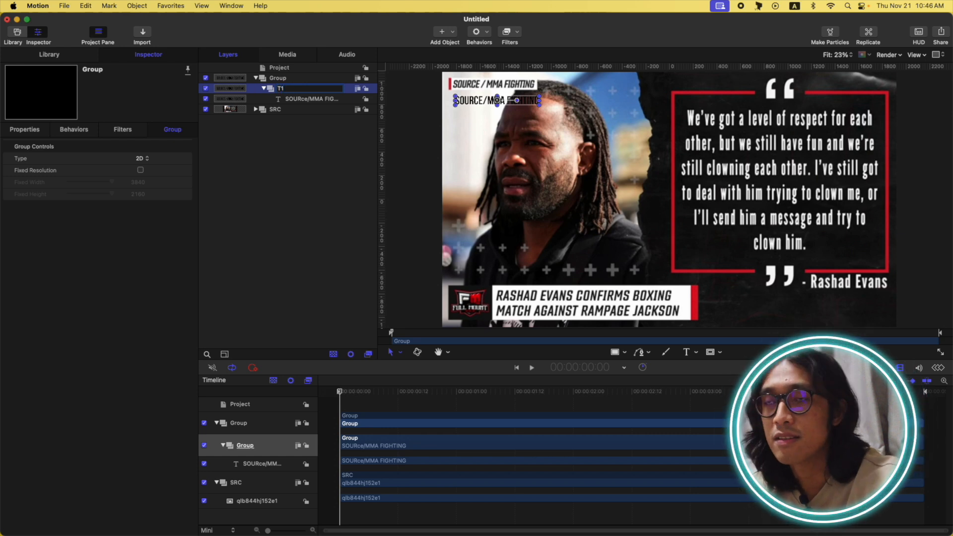
pyautogui.press('Return')
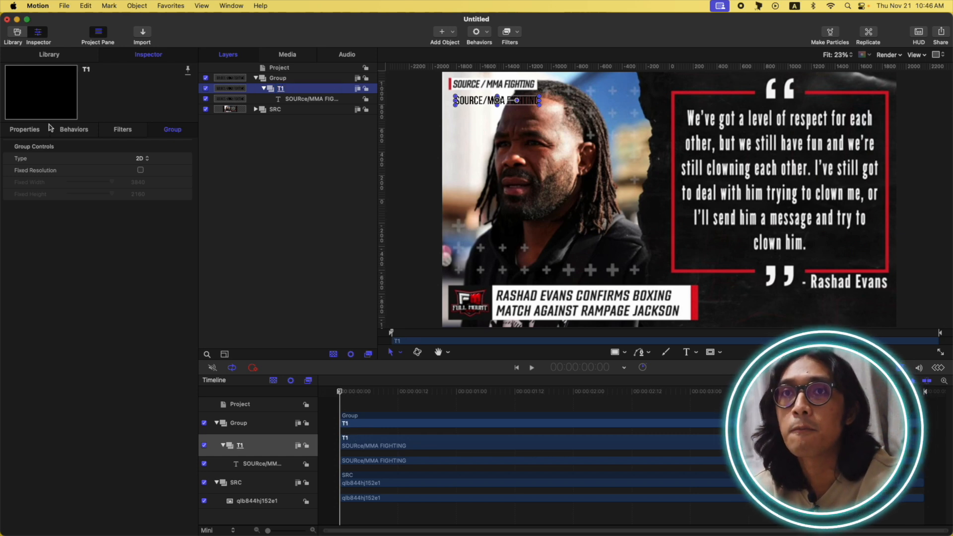
# Step: Move the T1 group onto the reference's source label at about X -1479, Y 971 px, and collapse the group
pyautogui.click(28, 130)
pyautogui.moveTo(498, 100); pyautogui.dragTo(494, 84)
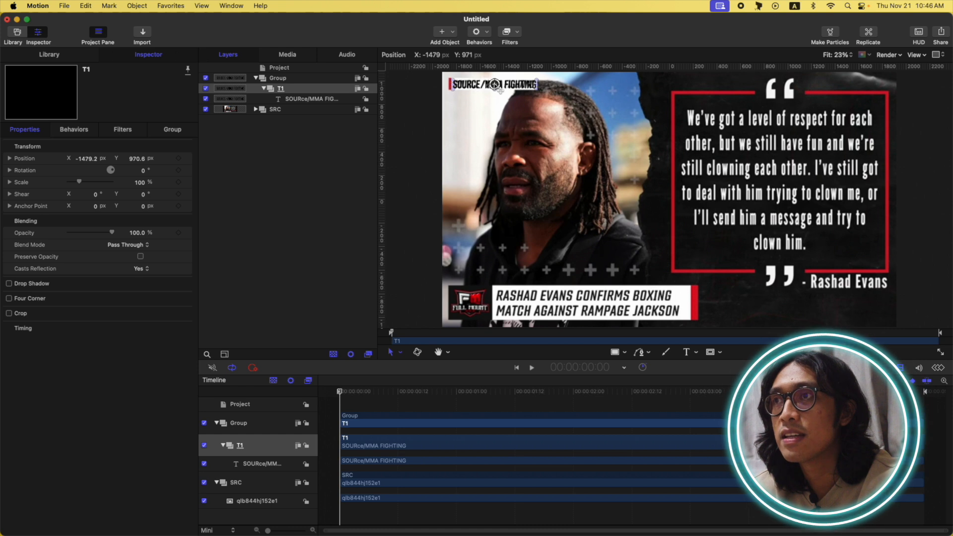
pyautogui.click(277, 173)
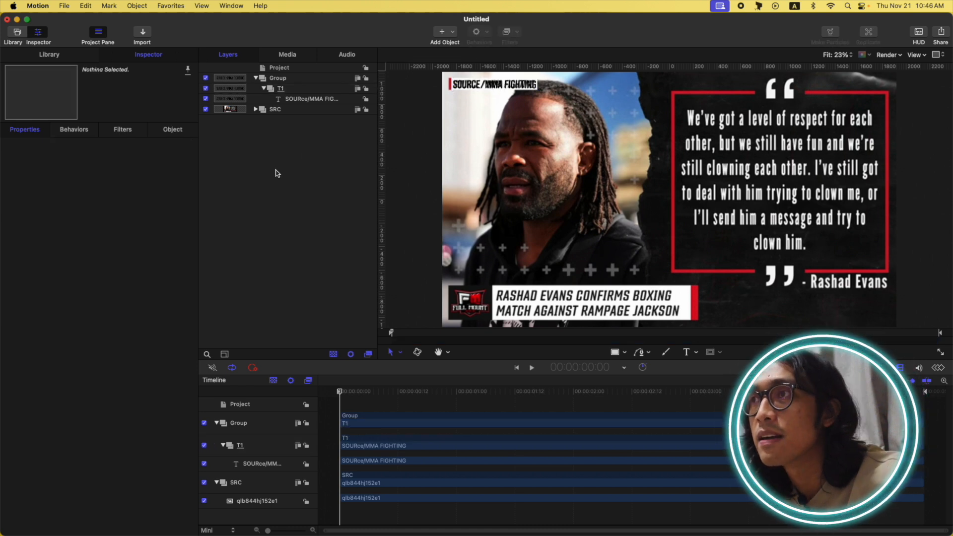
pyautogui.click(264, 88)
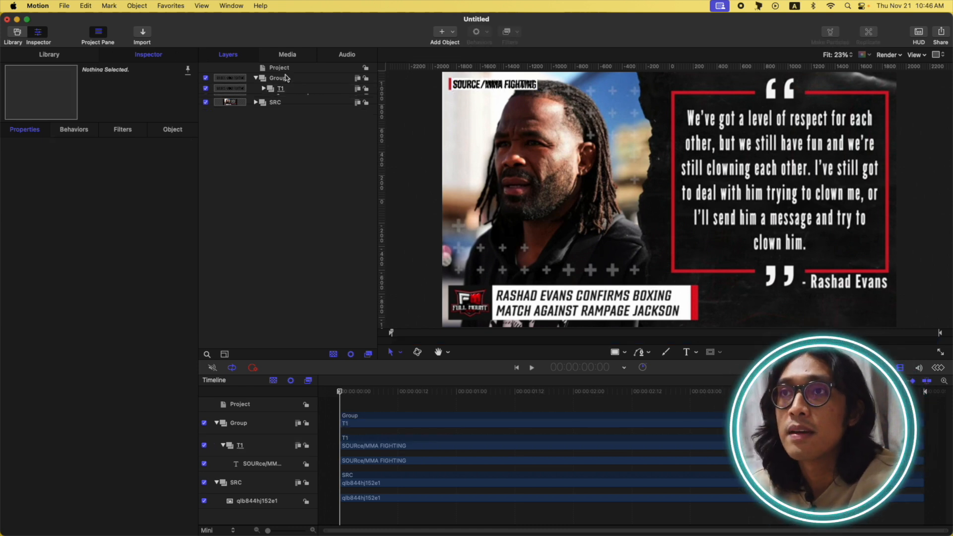
# Step: Draw a white rectangle behind the source text and put it in its own collapsed group named BG
pyautogui.click(281, 78)
pyautogui.press('r')
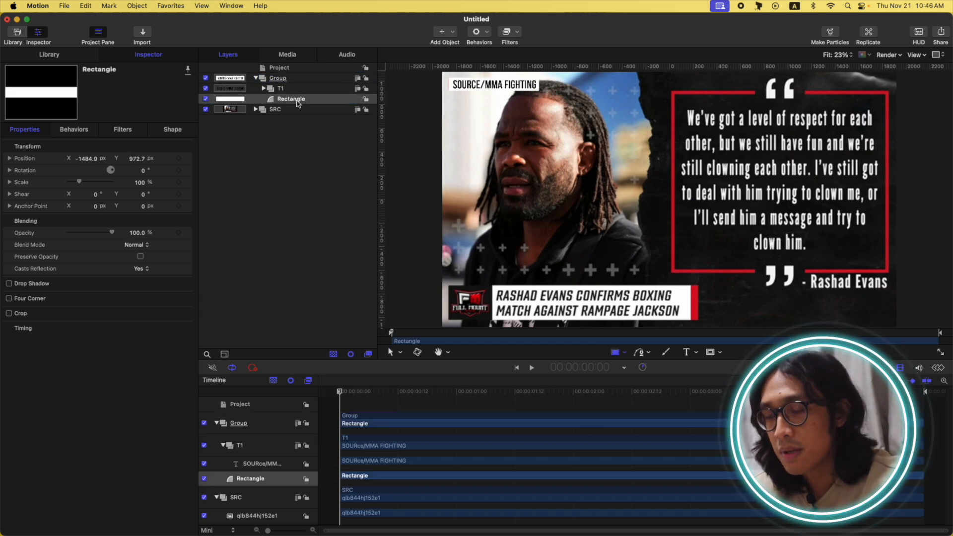
pyautogui.press('shift+super+g')
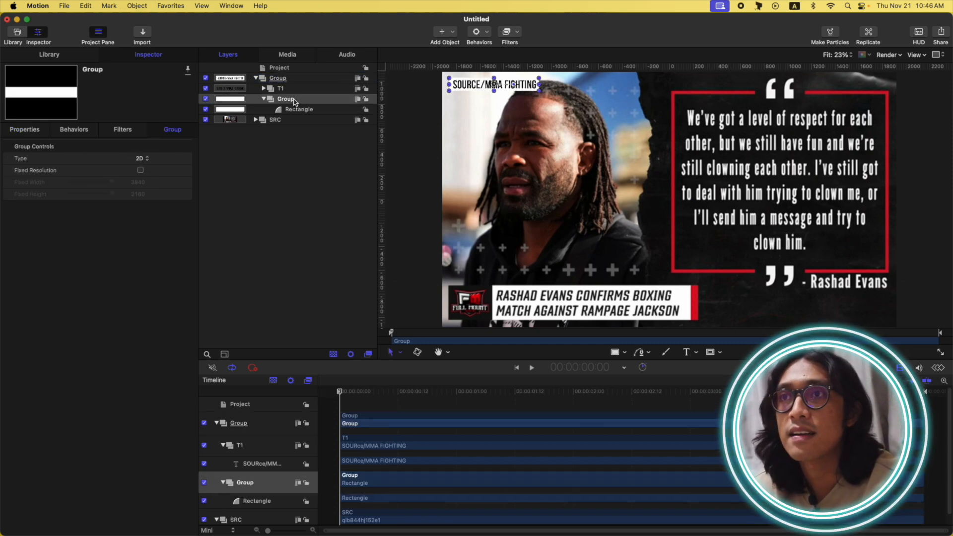
pyautogui.write('BG')
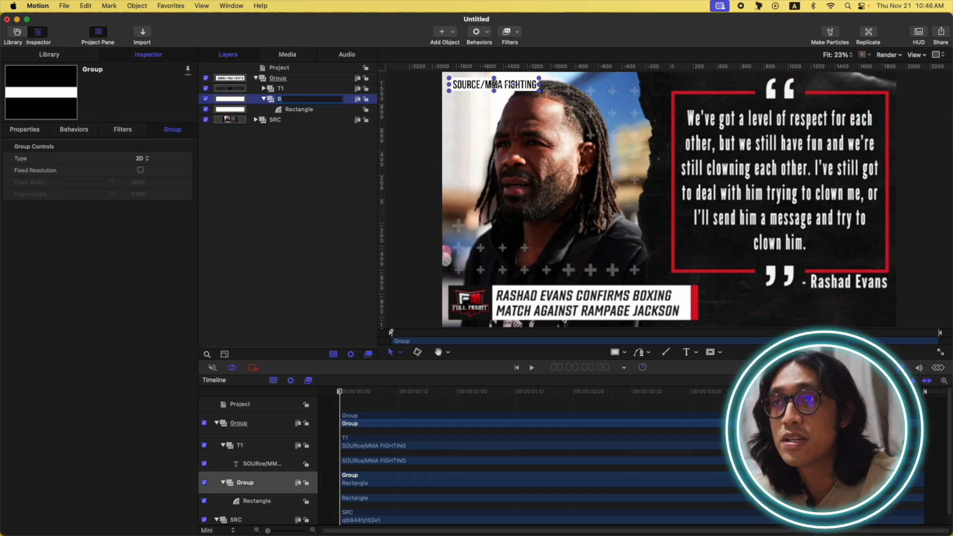
pyautogui.press('Return')
pyautogui.click(264, 99)
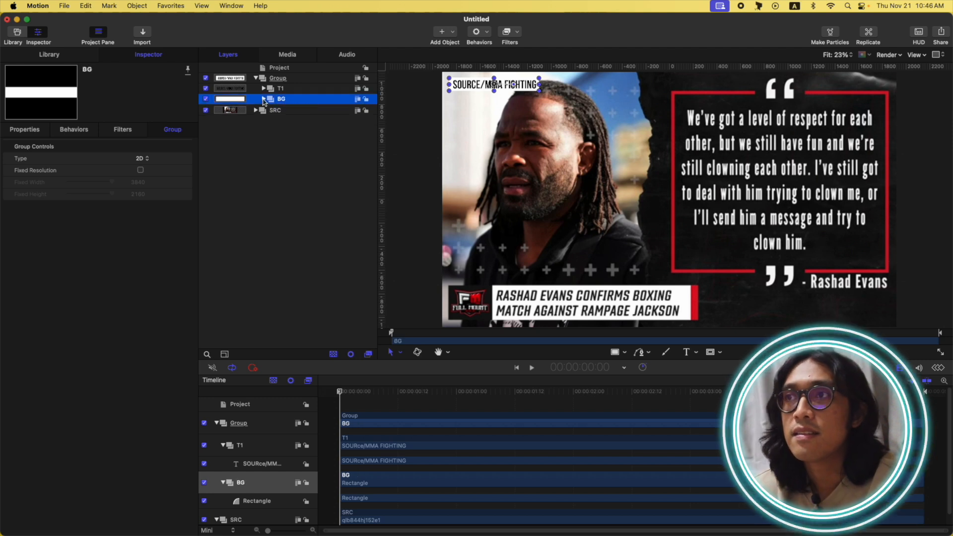
# Step: Hide the BG group and draw a vertical Bezier line in the main group, tracing the reference's red bar
pyautogui.click(206, 98)
pyautogui.scroll(5, 469, 102)
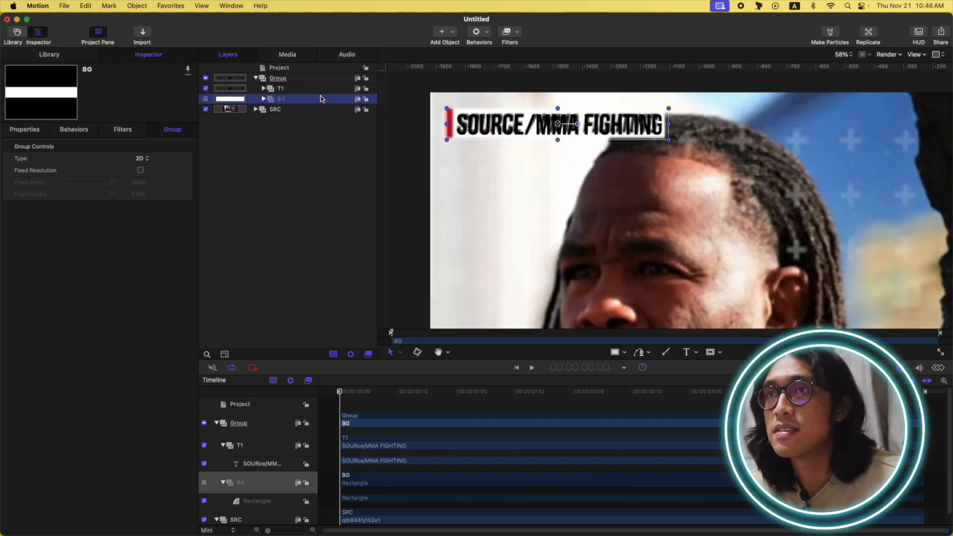
pyautogui.click(294, 79)
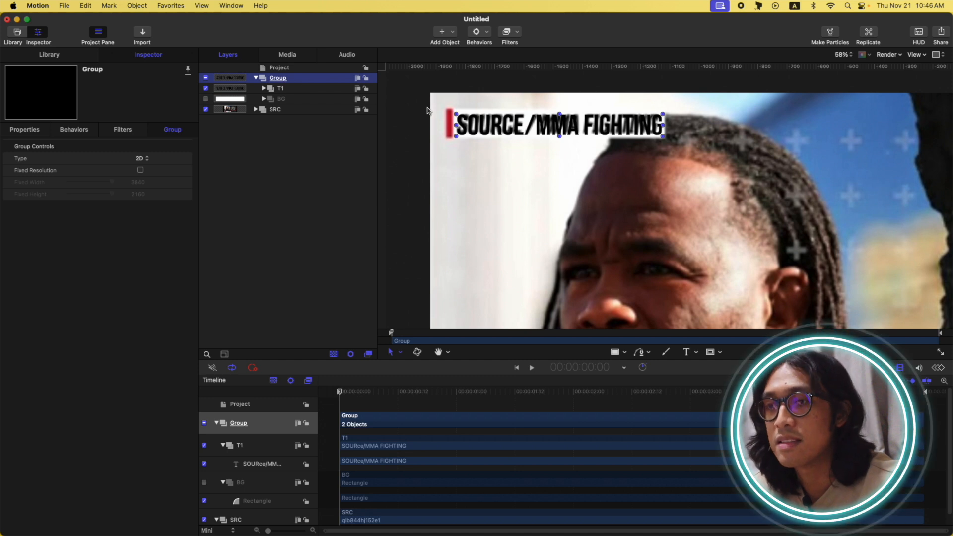
pyautogui.press('b')
pyautogui.click(450, 137)
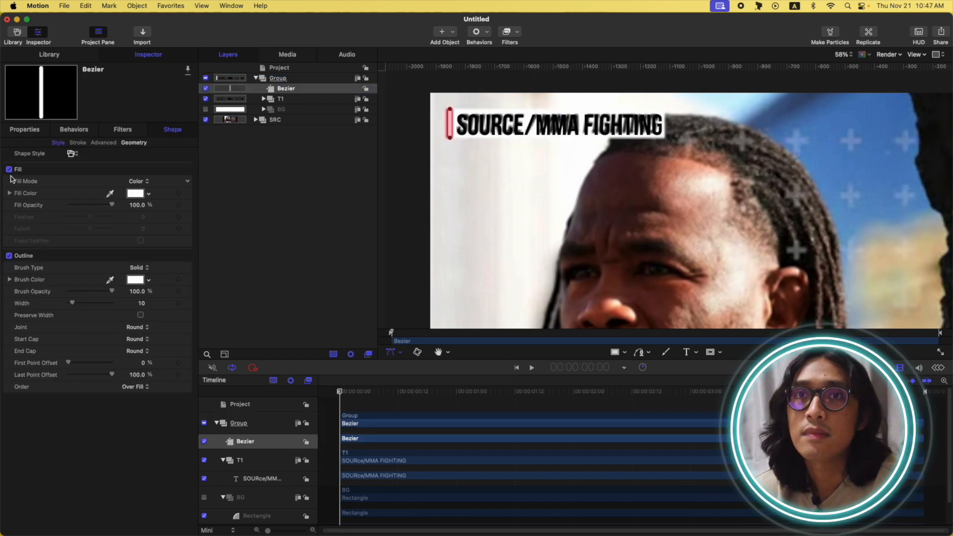
# Step: Turn off the Bezier line's fill and set its outline brush color to Red from the Apple color list
pyautogui.click(10, 169)
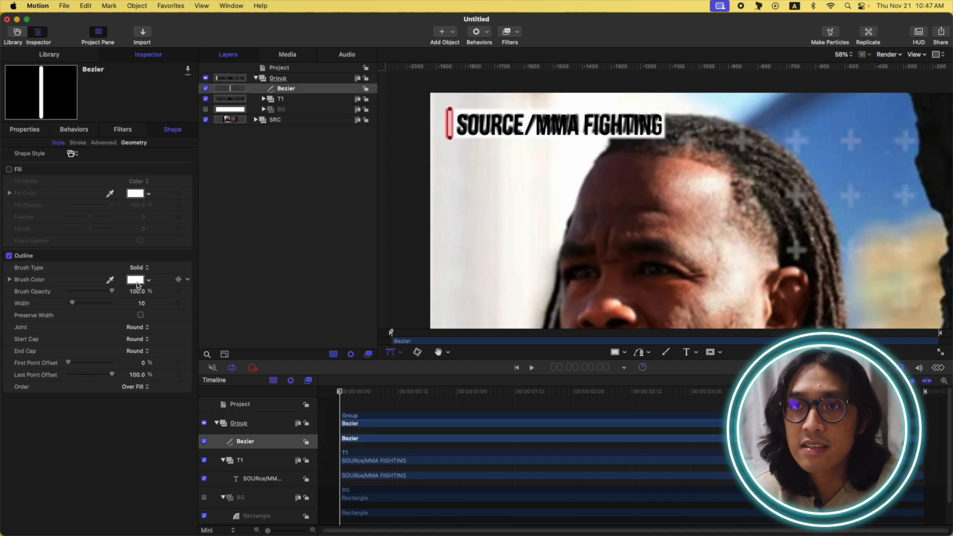
pyautogui.click(135, 280)
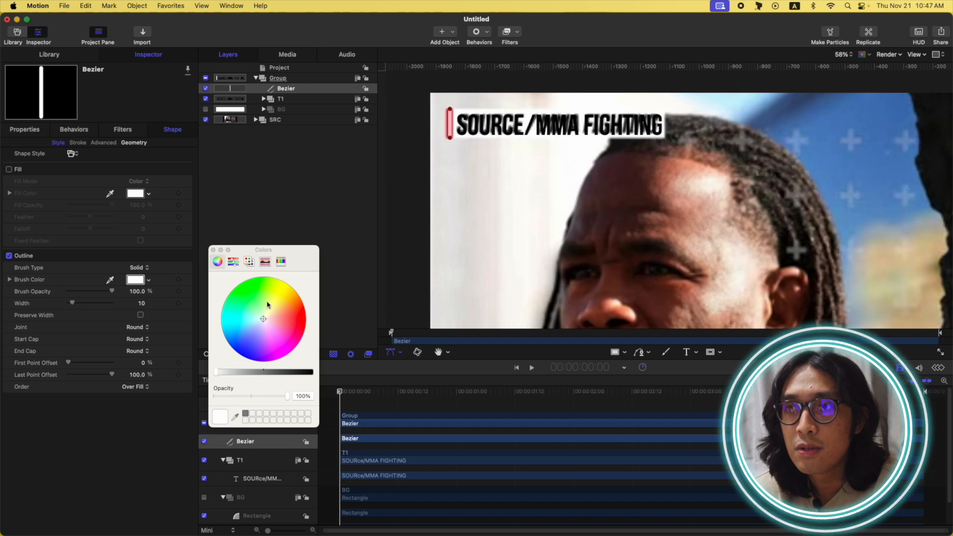
pyautogui.click(249, 262)
pyautogui.click(243, 350)
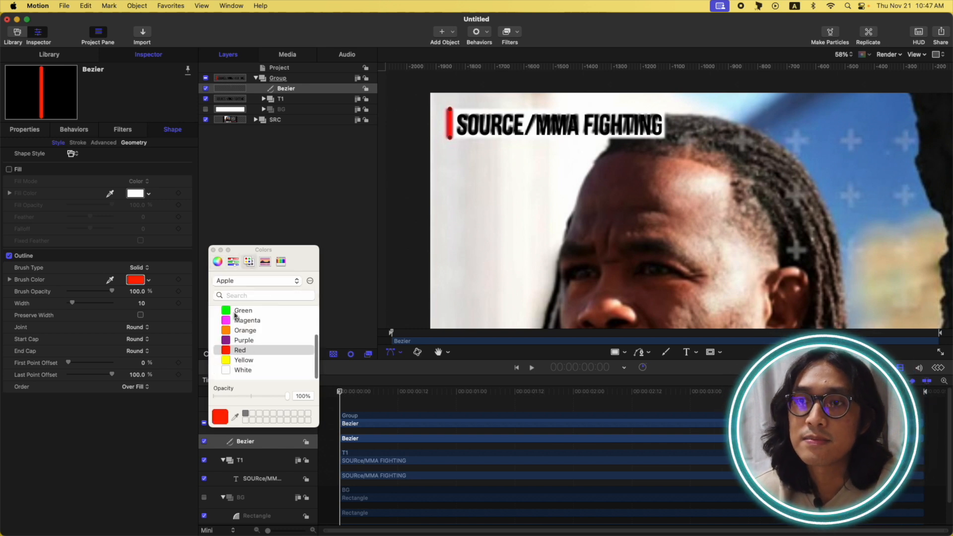
pyautogui.click(213, 250)
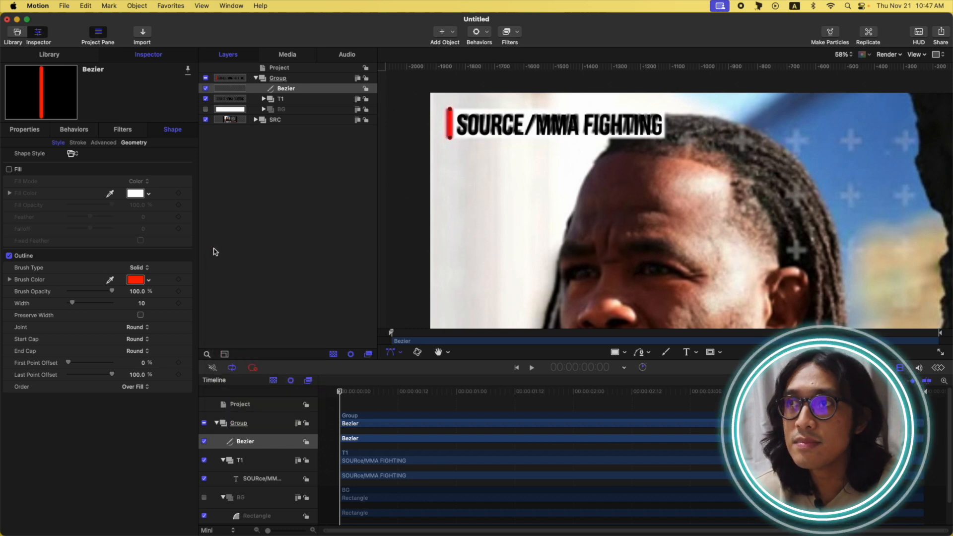
# Step: Set both the start cap and the end cap of the Bezier line's outline to None
pyautogui.click(147, 339)
pyautogui.click(144, 315)
pyautogui.click(143, 351)
pyautogui.click(142, 329)
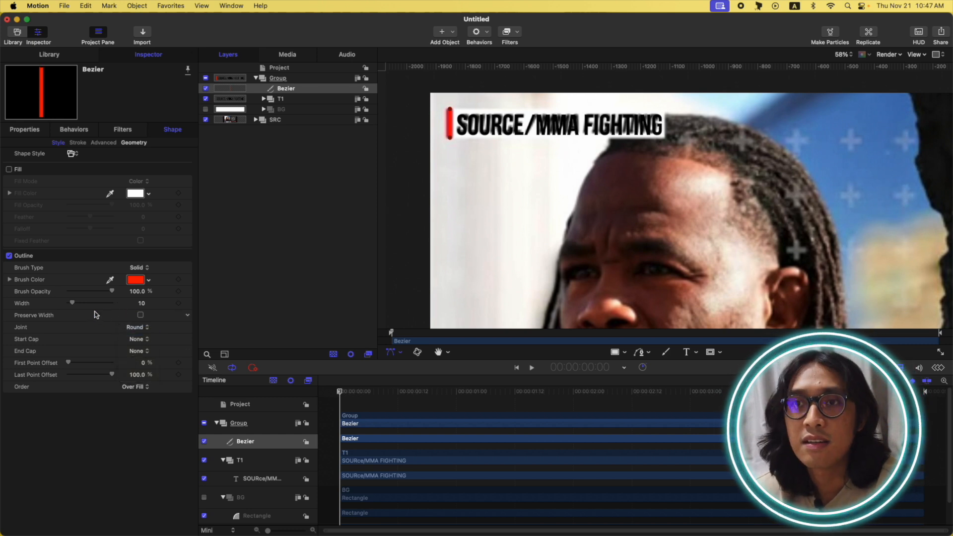
# Step: Set the Bezier line's outline width to 15 and move the line below the T1 group in the layer order
pyautogui.click(142, 304)
pyautogui.write('15')
pyautogui.press('Return')
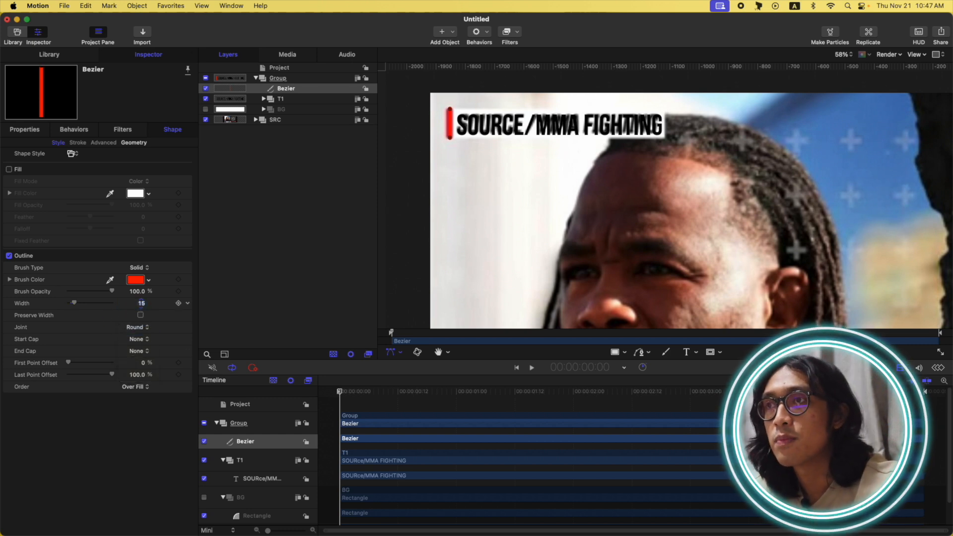
pyautogui.press('super+bracketleft')
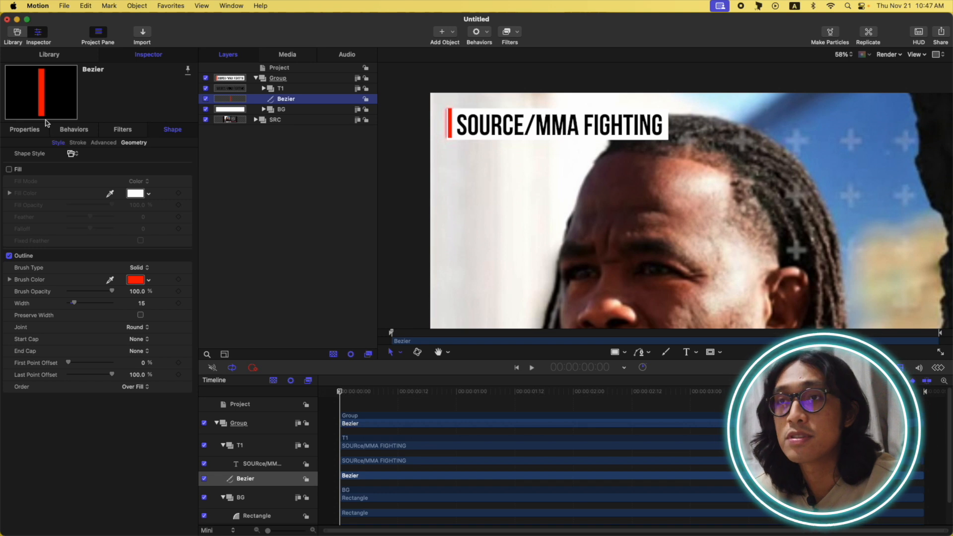
# Step: Set the red Bezier line's Y position to 975 px and its control points' Y values to -55 and 55
pyautogui.click(25, 131)
pyautogui.moveTo(85, 161); pyautogui.dragTo(136, 159)
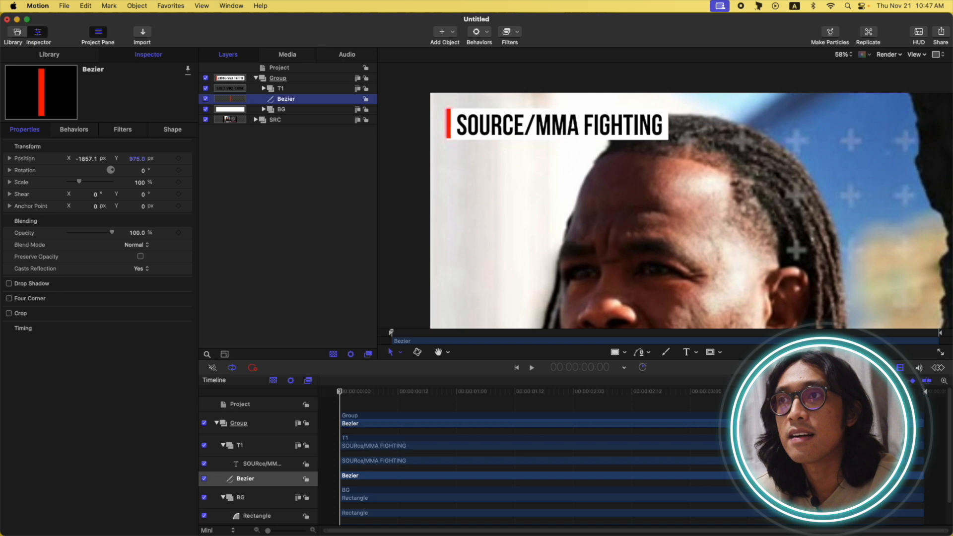
pyautogui.click(187, 130)
pyautogui.click(134, 143)
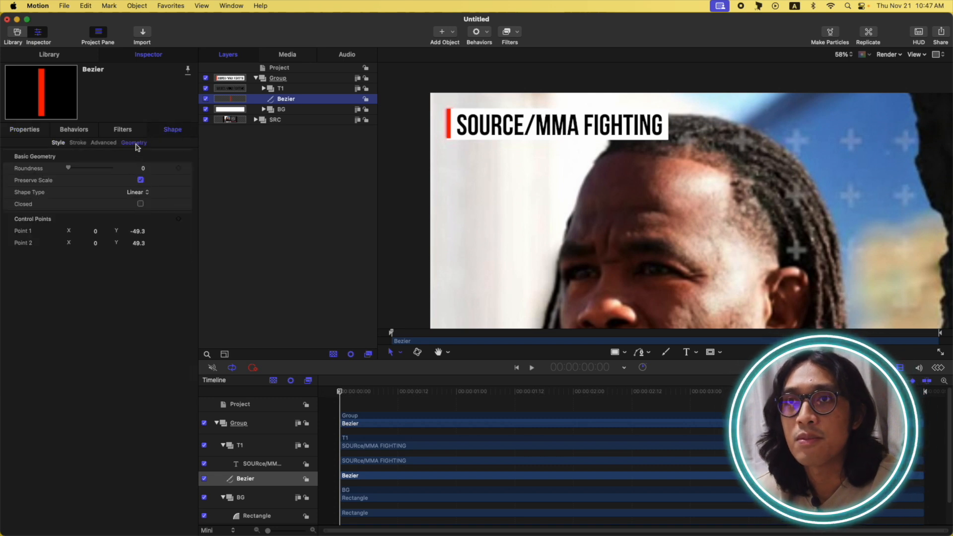
pyautogui.click(139, 231)
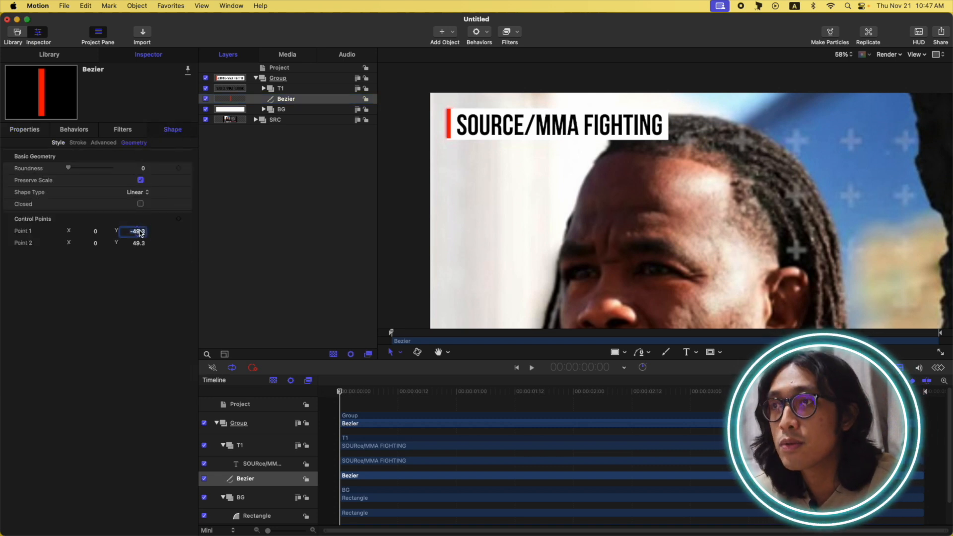
pyautogui.write('-55')
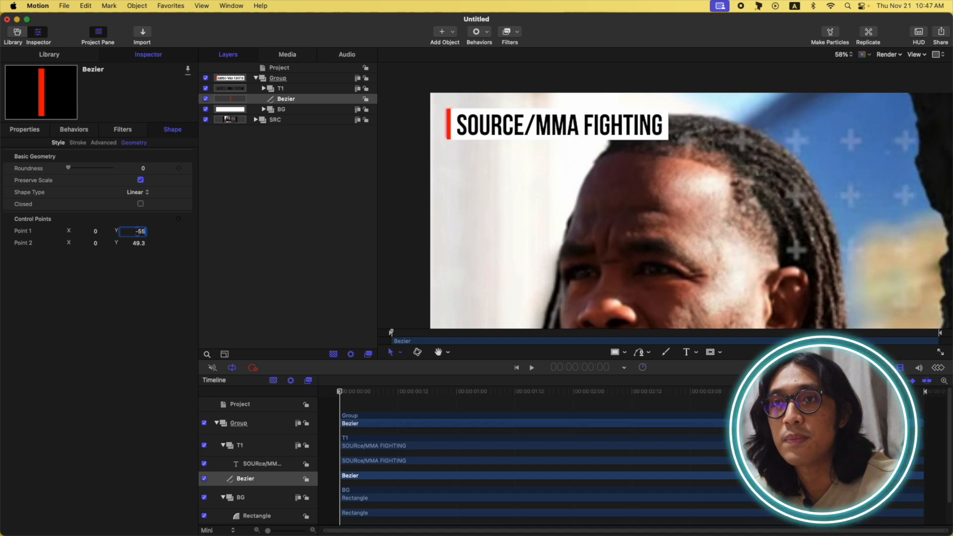
pyautogui.click(139, 243)
pyautogui.write('55')
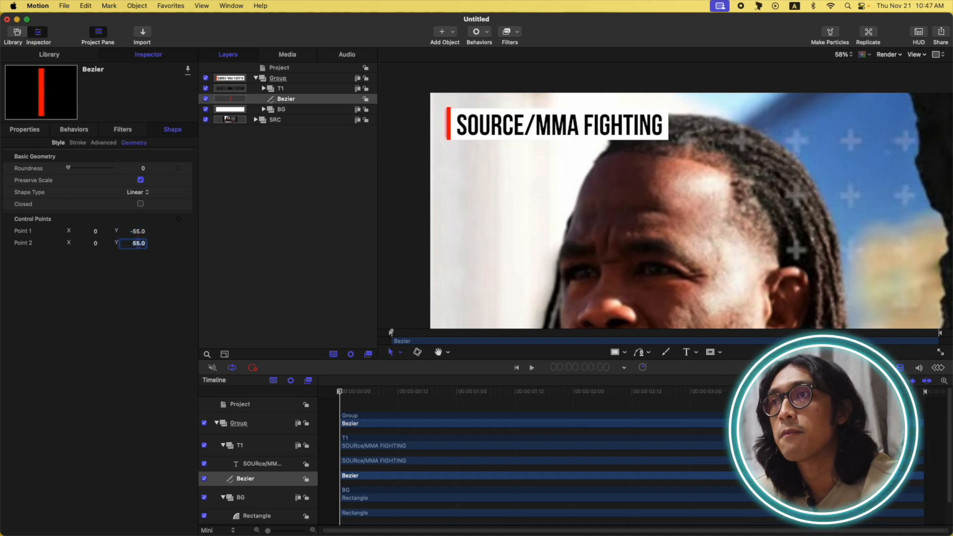
# Step: Group the Bezier line with the BG group and name the new group BGF
pyautogui.keyDown('shift'); pyautogui.click(281, 111); pyautogui.keyUp('shift')
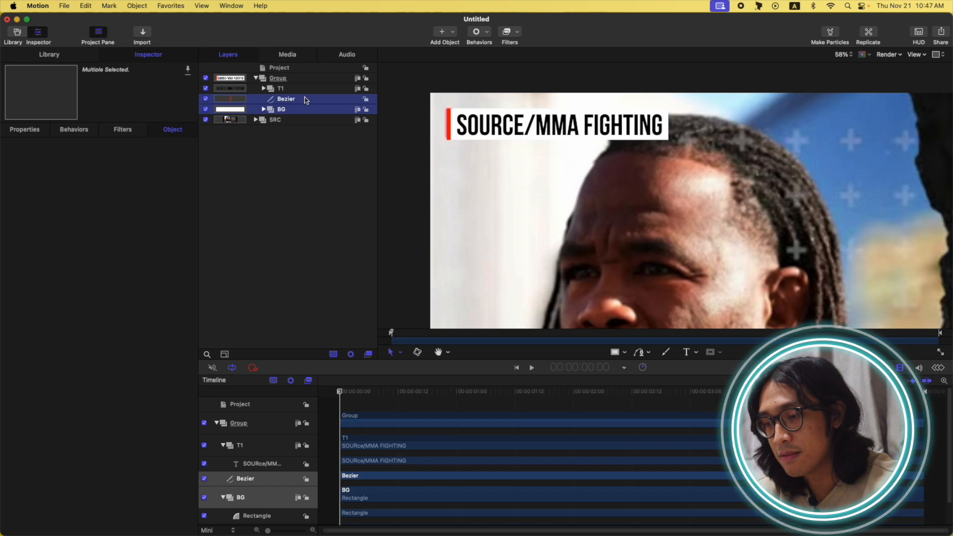
pyautogui.press('super+shift+g')
pyautogui.doubleClick(286, 99)
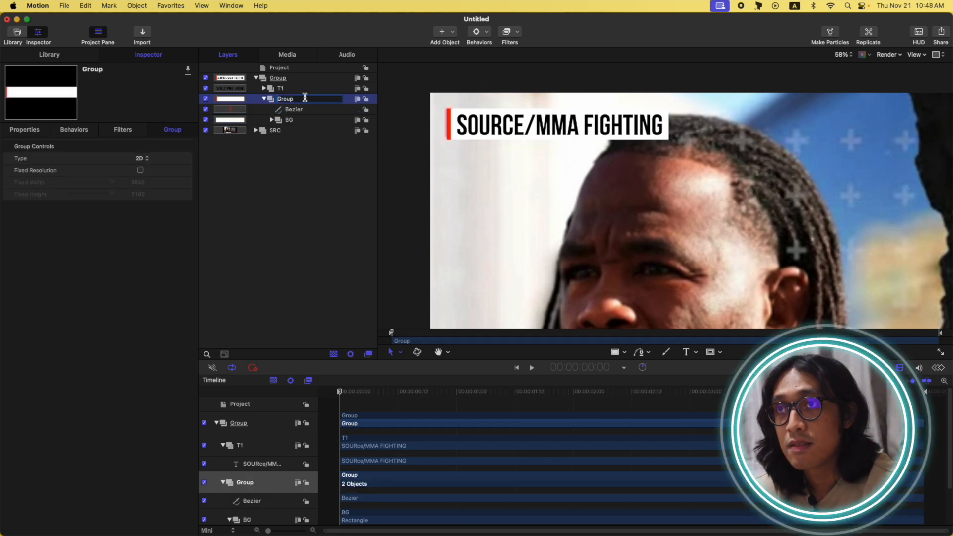
pyautogui.write('BGF')
pyautogui.press('Return')
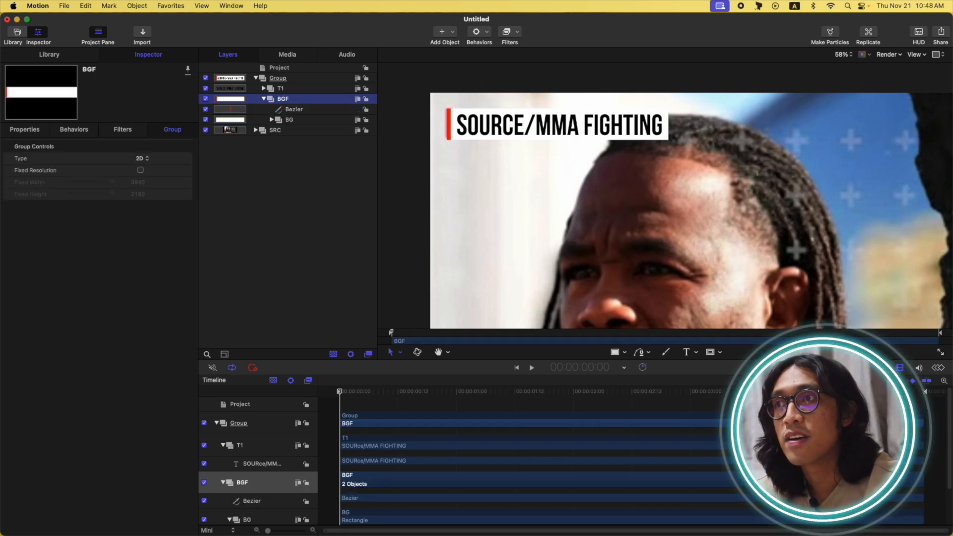
pyautogui.click(264, 98)
pyautogui.click(336, 233)
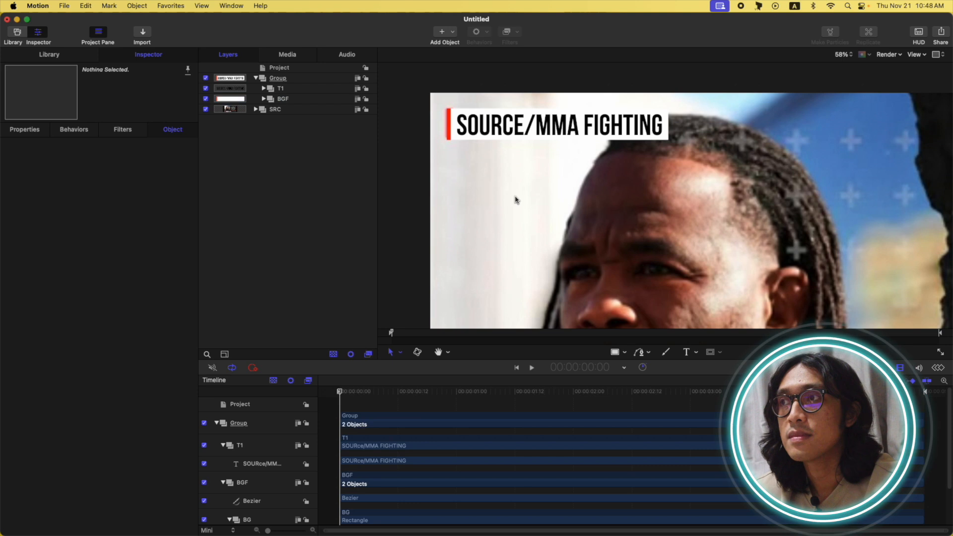
# Step: Group T1 and BGF together and name the new group HEADER
pyautogui.hotkey('shift', 'z')
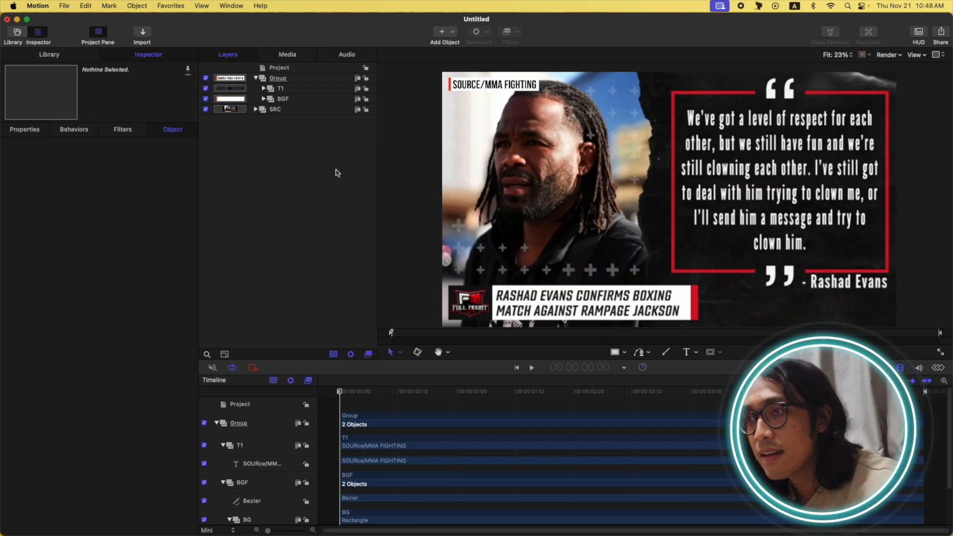
pyautogui.click(289, 90)
pyautogui.keyDown('shift'); pyautogui.click(287, 99); pyautogui.keyUp('shift')
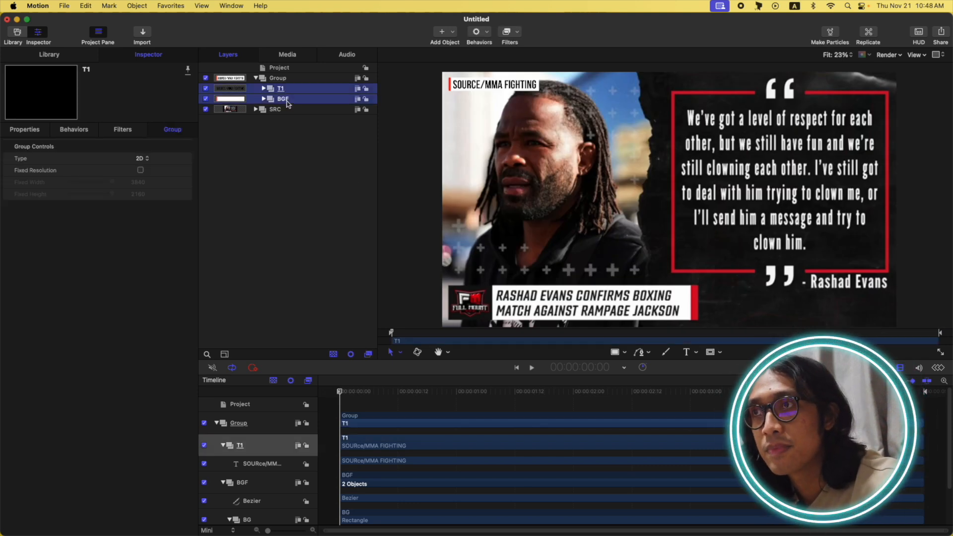
pyautogui.press('super+shift+g')
pyautogui.doubleClick(293, 89)
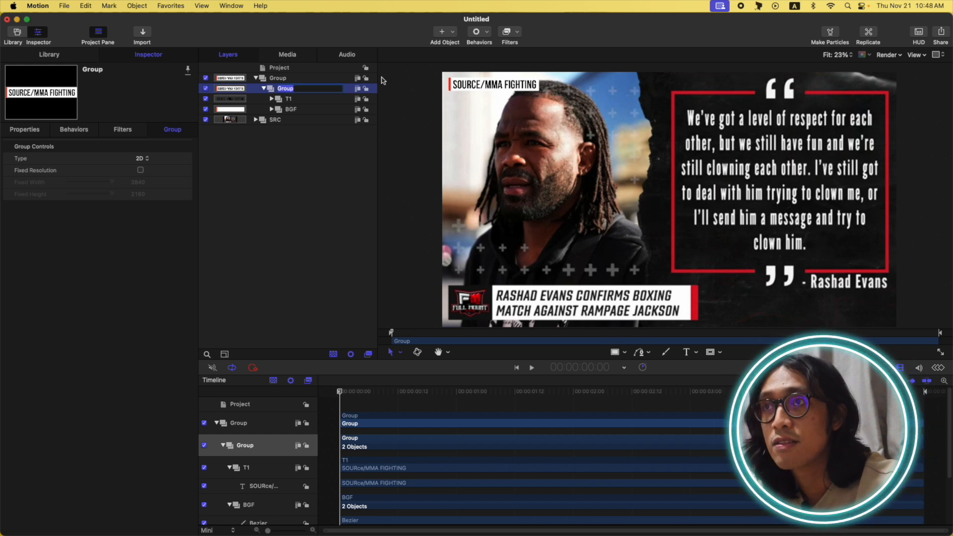
pyautogui.write('HEADER')
pyautogui.press('Return')
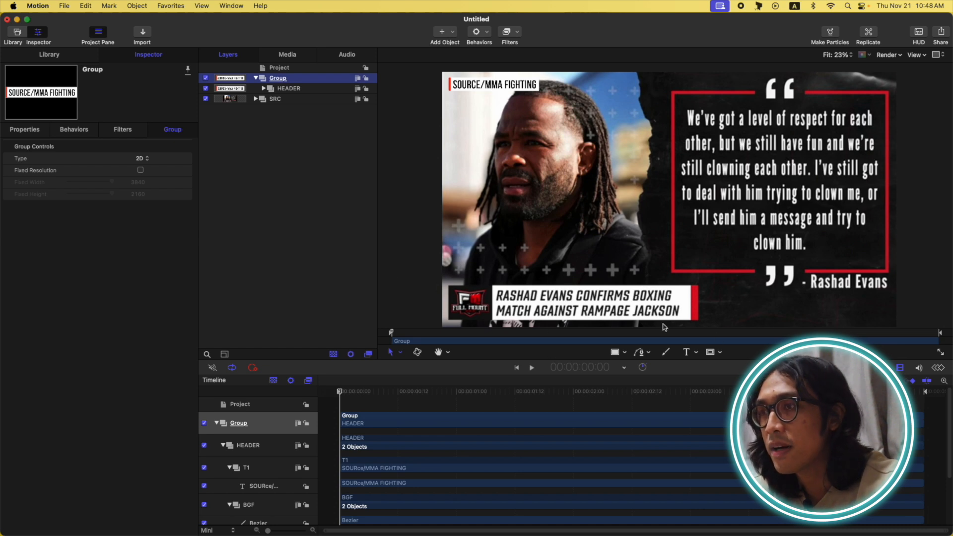
# Step: Duplicate the HEADER group and rename the copy TITLE
pyautogui.click(292, 89)
pyautogui.press('cmd+d')
pyautogui.doubleClick(331, 90)
pyautogui.moveTo(331, 92); pyautogui.dragTo(265, 84)
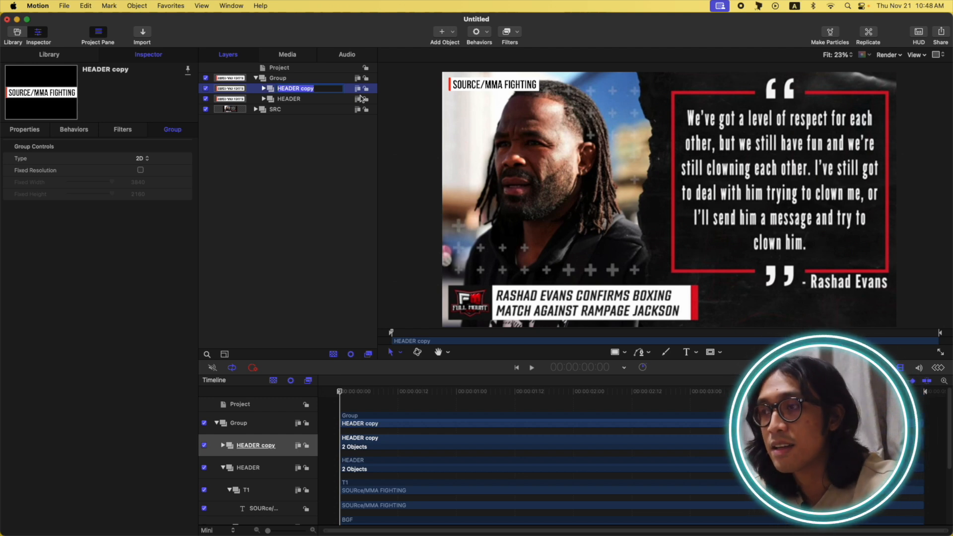
pyautogui.write('TITLE')
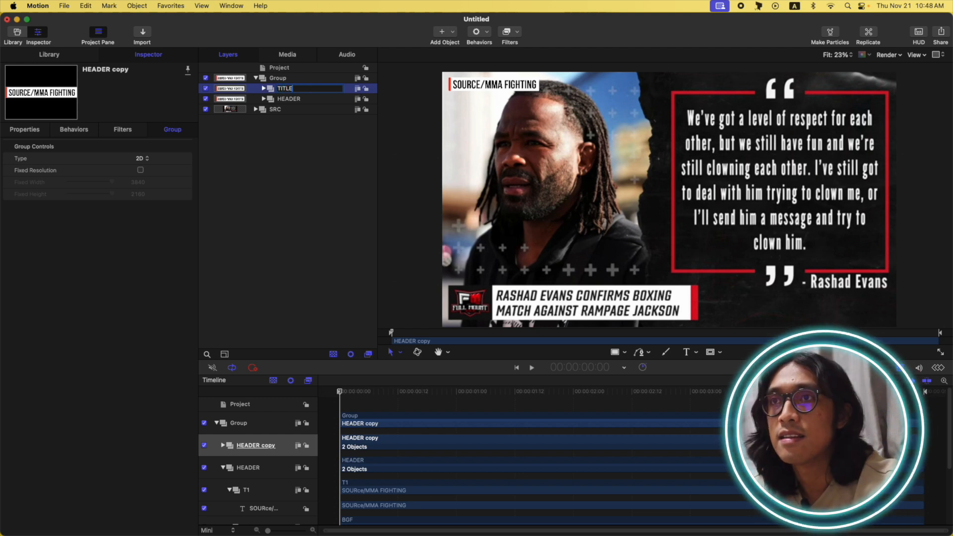
pyautogui.press('Return')
# Step: Move the TITLE group onto the reference's lower headline and hide its T1 copy group and Bezier copy line
pyautogui.moveTo(489, 92); pyautogui.dragTo(530, 313)
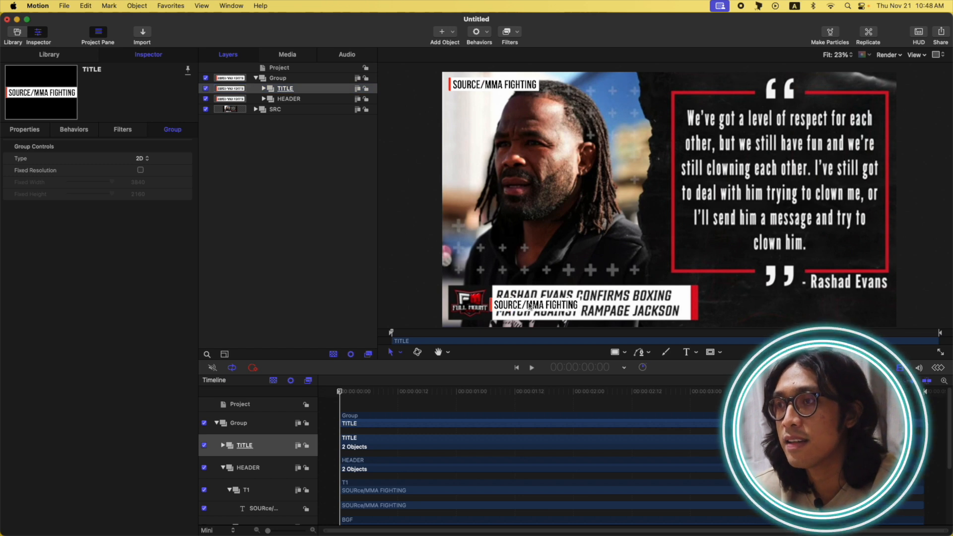
pyautogui.click(264, 88)
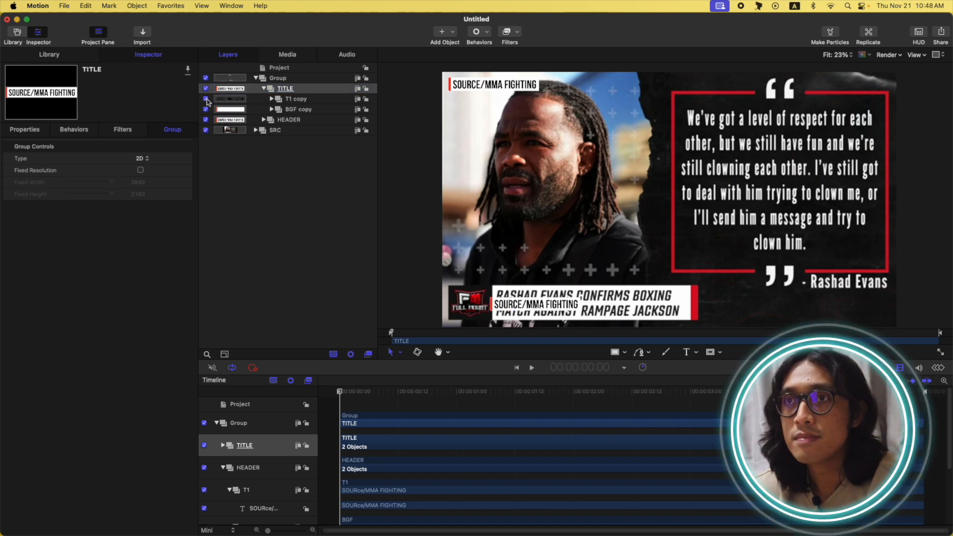
pyautogui.click(206, 99)
pyautogui.click(311, 110)
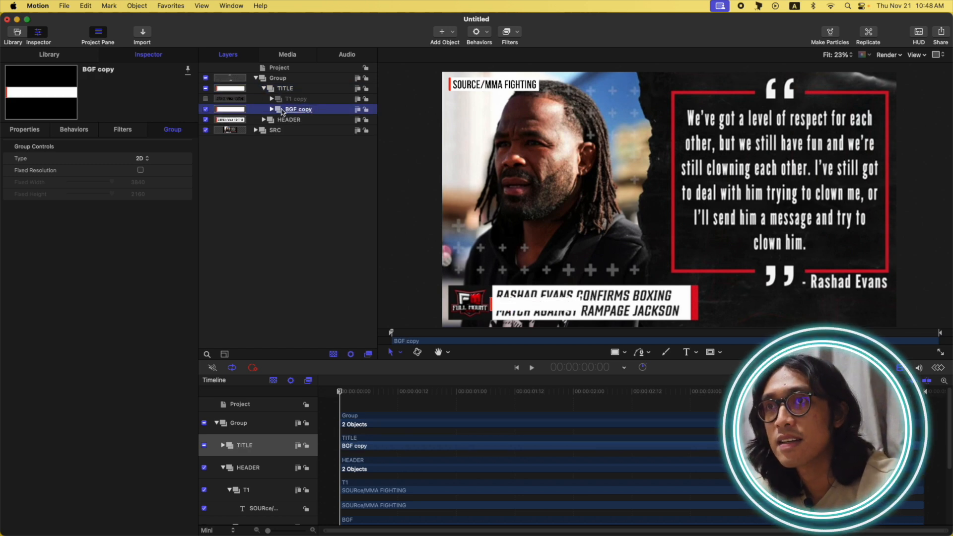
pyautogui.click(271, 109)
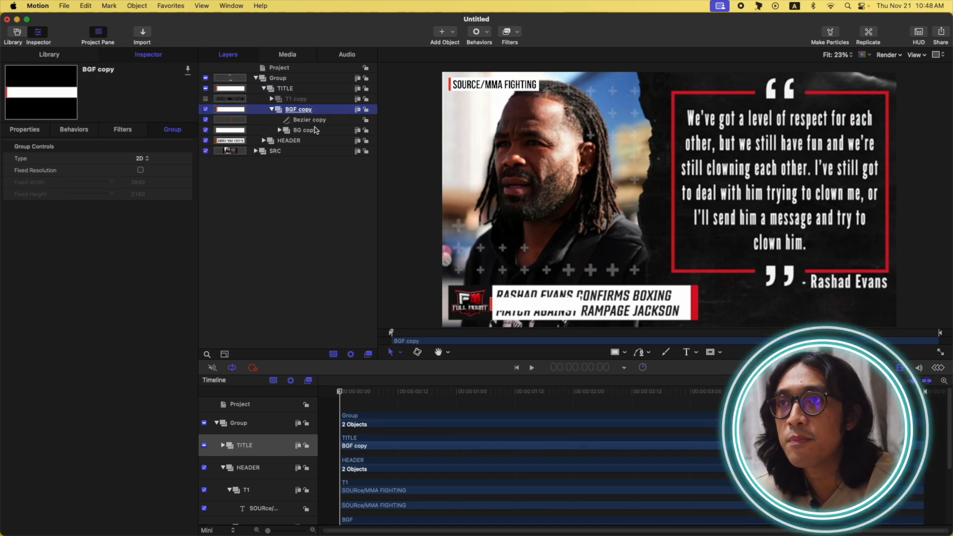
pyautogui.click(309, 131)
pyautogui.click(329, 120)
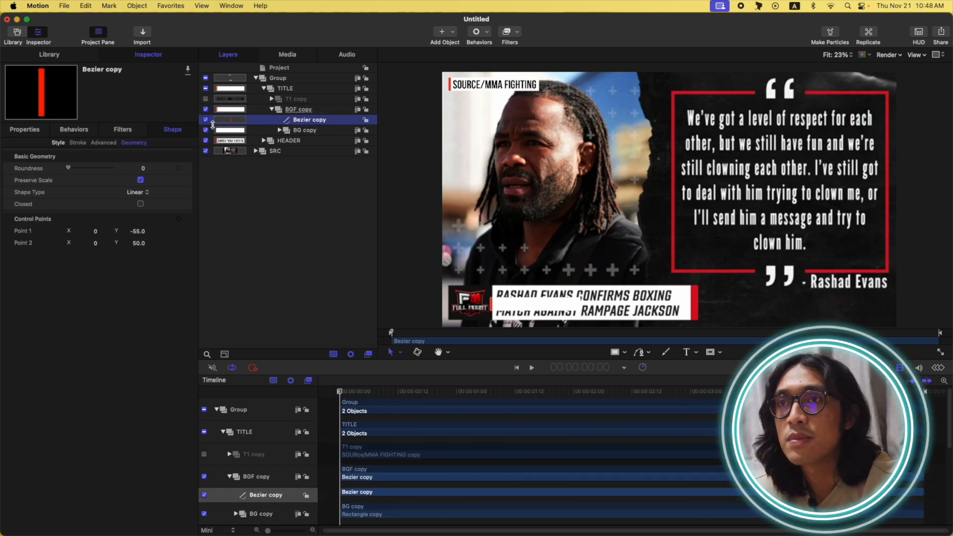
pyautogui.click(205, 120)
# Step: Widen the Rectangle copy to about 1314 and move its BG copy group sideways over the reference's white headline box
pyautogui.click(281, 131)
pyautogui.click(280, 130)
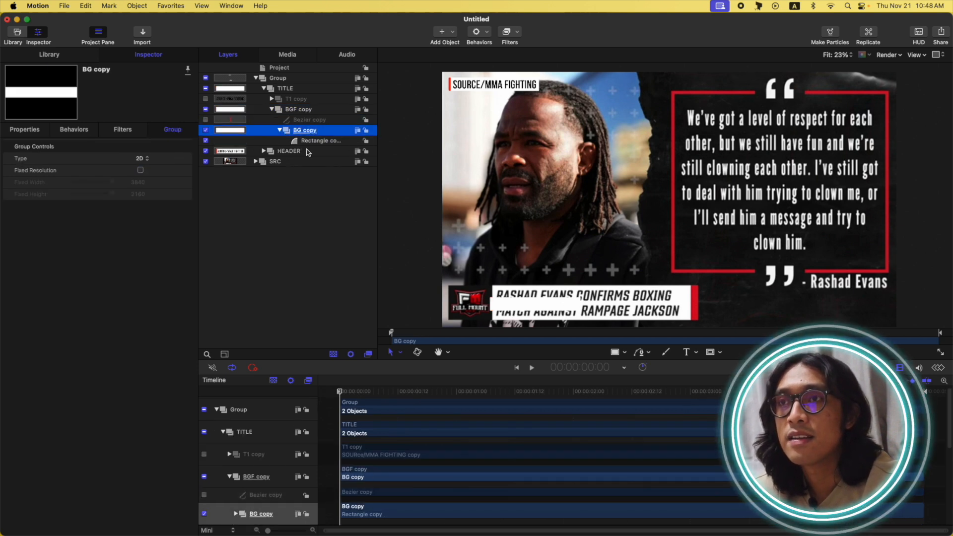
pyautogui.click(318, 141)
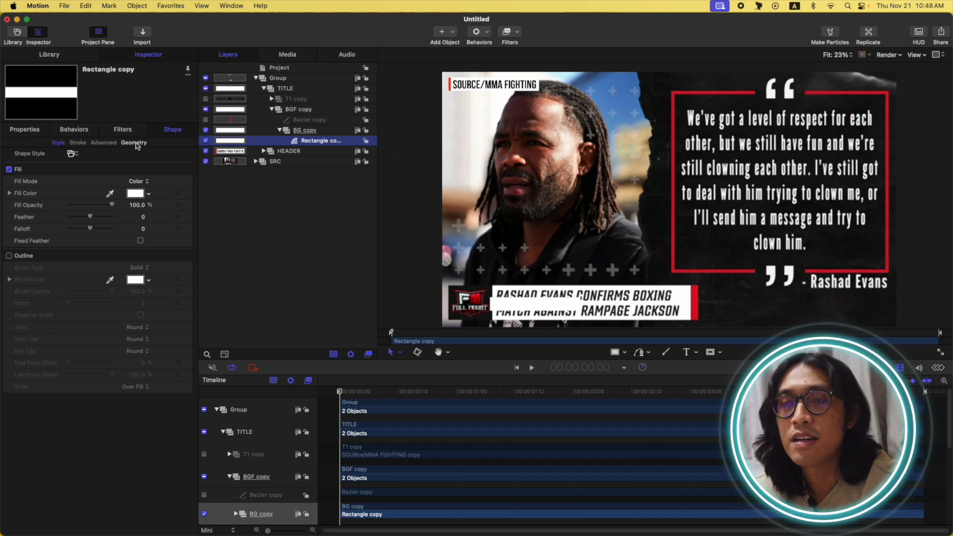
pyautogui.click(134, 143)
pyautogui.click(10, 192)
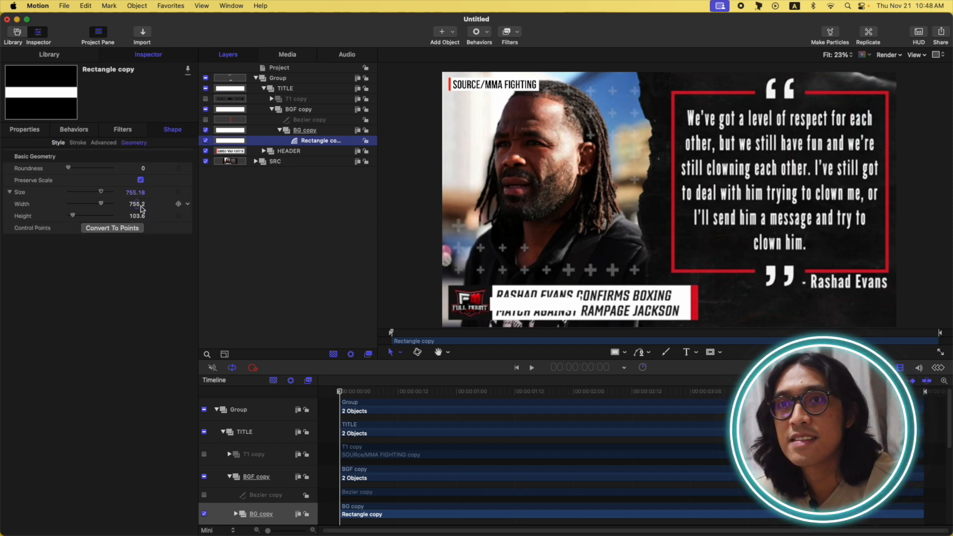
pyautogui.moveTo(138, 204); pyautogui.dragTo(143, 207)
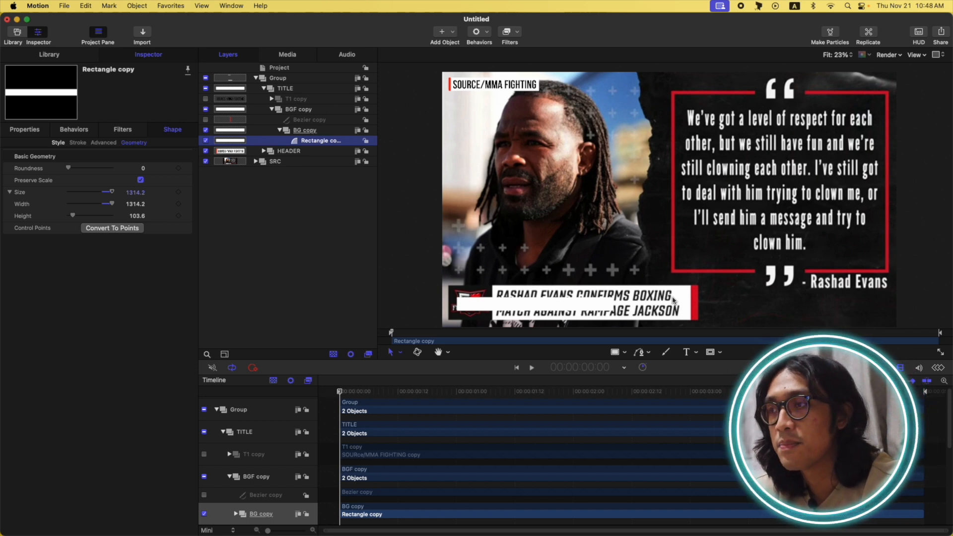
pyautogui.click(315, 131)
pyautogui.moveTo(569, 307); pyautogui.dragTo(688, 304)
# Step: Enlarge the Rectangle copy to a width of about 1579 and a height of about 195
pyautogui.click(320, 141)
pyautogui.click(305, 131)
pyautogui.click(318, 141)
pyautogui.click(305, 131)
pyautogui.click(321, 141)
pyautogui.moveTo(139, 215); pyautogui.dragTo(169, 215)
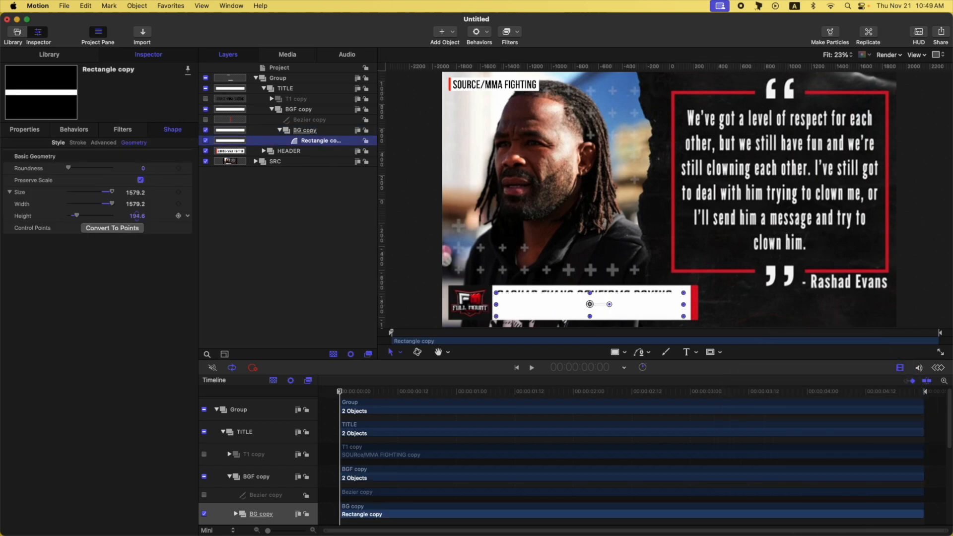
# Step: Change the Rectangle copy's fill to turquoise and adjust the BG copy group's position to line up with the reference's white headline box
pyautogui.click(58, 143)
pyautogui.click(305, 130)
pyautogui.click(24, 129)
pyautogui.moveTo(143, 159); pyautogui.dragTo(149, 159)
pyautogui.click(320, 141)
pyautogui.click(172, 130)
pyautogui.click(134, 143)
pyautogui.click(305, 131)
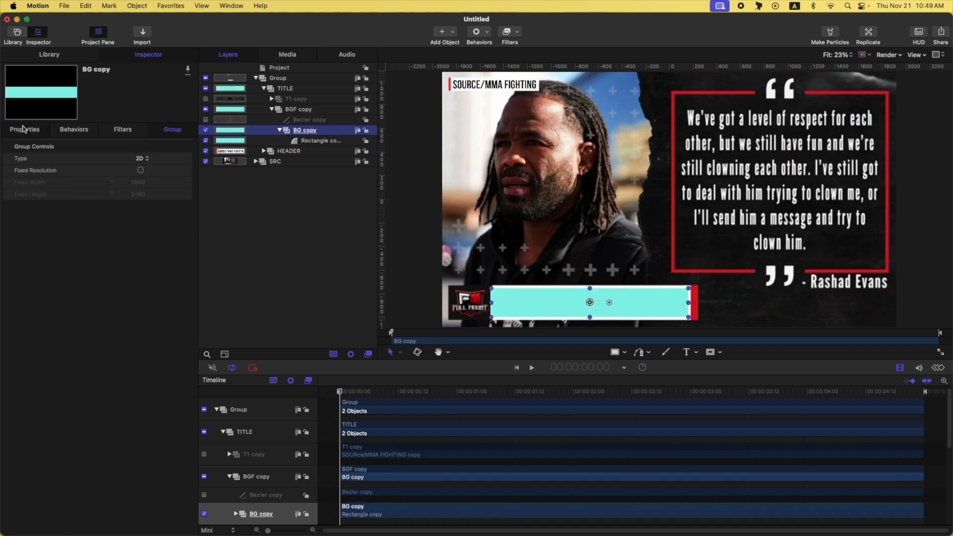
# Step: Size the Rectangle copy to 1660 wide and 290.6 high, and change its fill to white
pyautogui.click(320, 141)
pyautogui.doubleClick(135, 204)
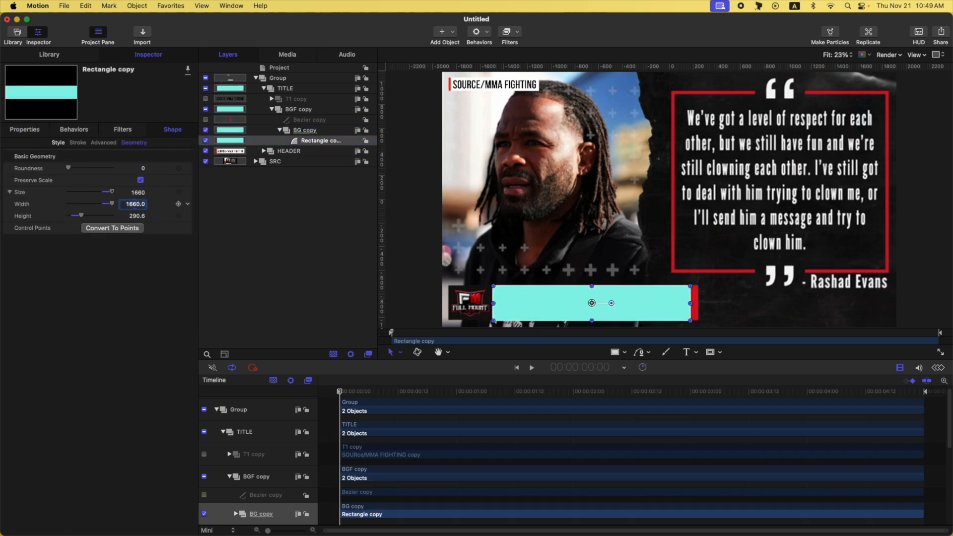
pyautogui.click(59, 143)
pyautogui.click(136, 194)
pyautogui.click(134, 142)
pyautogui.click(279, 130)
# Step: Show the Bezier copy, move it to the white box's right end and lengthen it to match the box's height
pyautogui.click(205, 120)
pyautogui.click(309, 119)
pyautogui.moveTo(493, 303); pyautogui.dragTo(695, 303)
pyautogui.moveTo(139, 232)
pyautogui.mouseDown()
pyautogui.moveTo(140, 246)
pyautogui.moveTo(139, 232)
pyautogui.mouseUp()
# Step: Set the Bezier copy's outline width to 52 and its X position to about 1351 px, comparing it with the SRC reference
pyautogui.click(58, 142)
pyautogui.moveTo(75, 304); pyautogui.dragTo(82, 304)
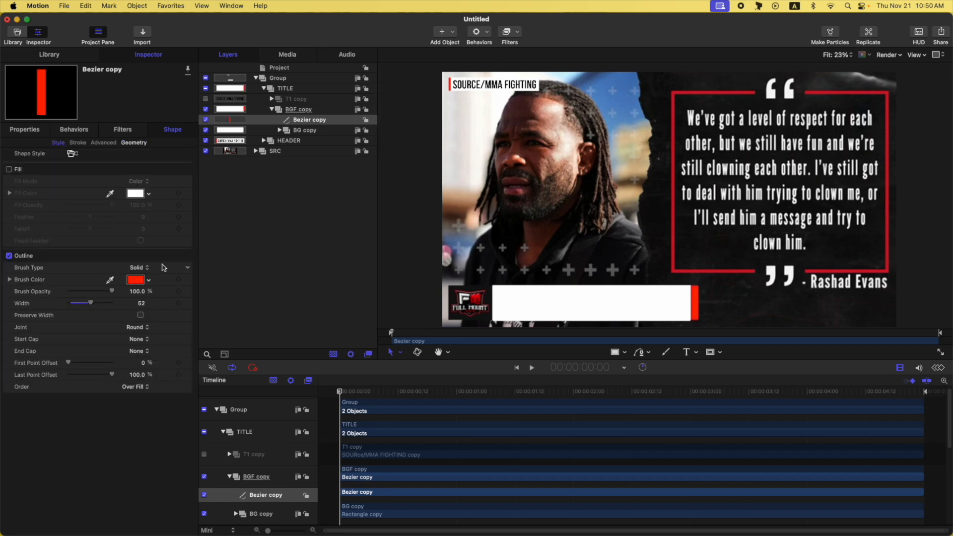
pyautogui.click(134, 142)
pyautogui.click(26, 129)
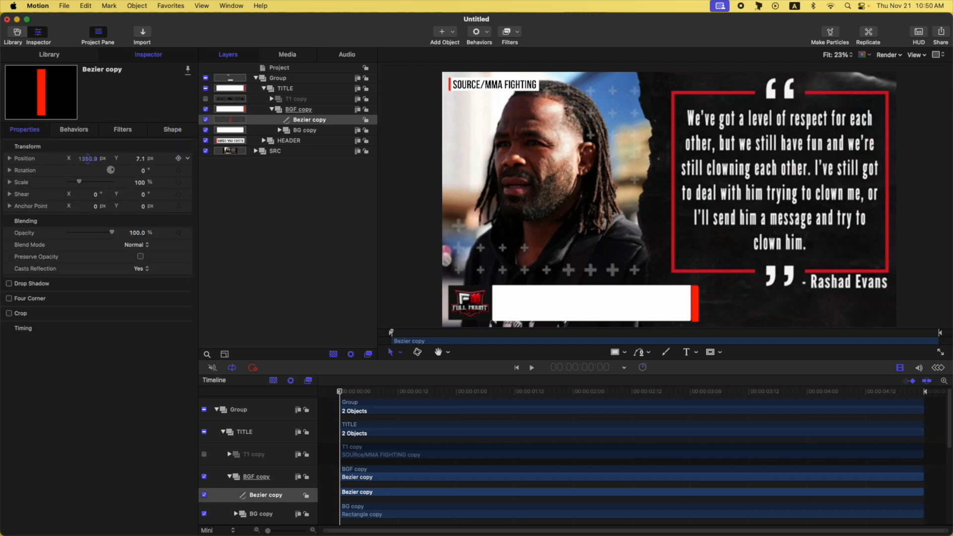
pyautogui.click(205, 151)
pyautogui.click(206, 151)
pyautogui.click(271, 109)
# Step: Show the T1 copy group and hide the BGF copy group
pyautogui.click(296, 98)
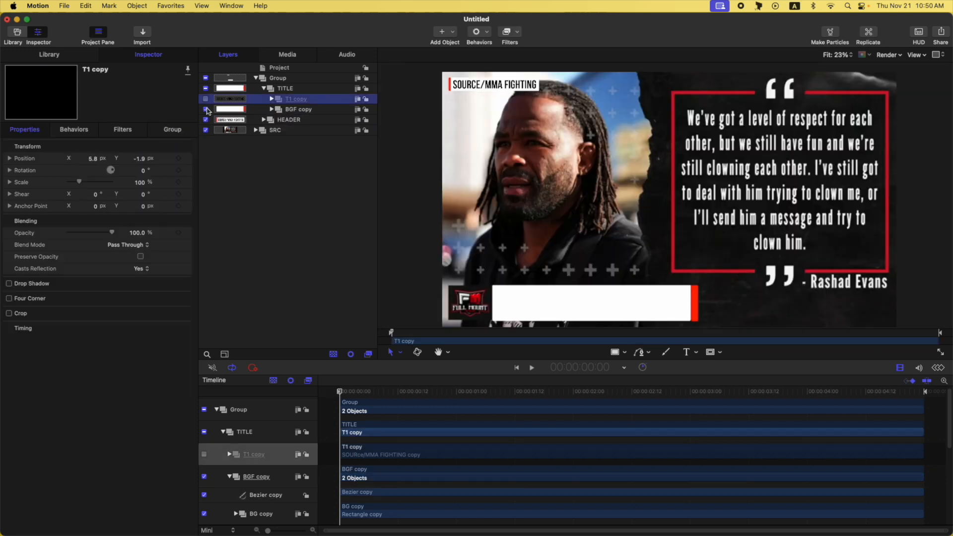
pyautogui.click(206, 98)
pyautogui.click(205, 110)
# Step: Replace the T1 copy text with "RASHAD EVANS CONFIRMS BOXING" and "MATCH AGAINST RAMPAGE JACKSON" on two lines
pyautogui.click(272, 99)
pyautogui.click(313, 110)
pyautogui.write('RASHAD EVANS CONFIRMS BOXING')
pyautogui.press('Return')
pyautogui.write('MATCH AGAINST RAMPAGE JACKSON')
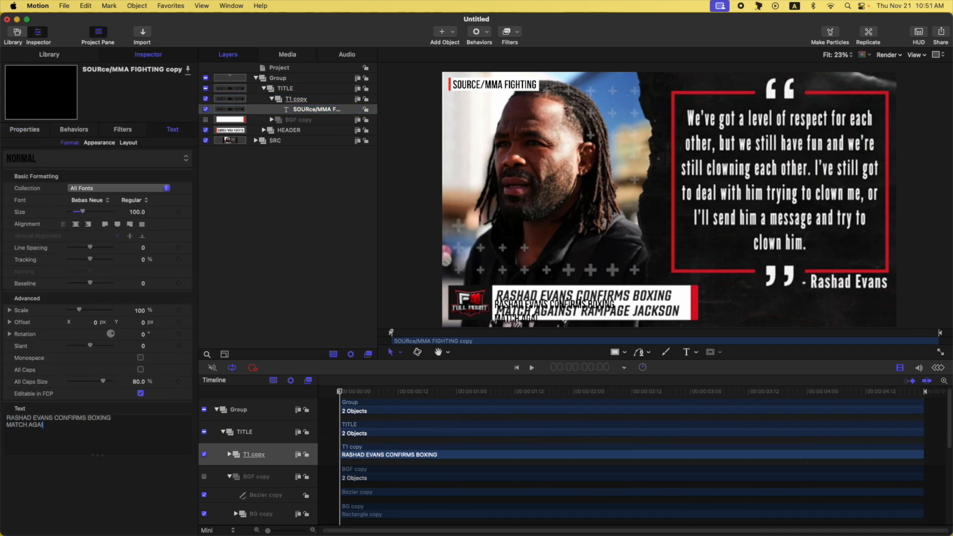
# Step: Set the title text to size 148 with line spacing of about -51.5, and align the T1 copy group with the reference headline
pyautogui.press('super+a')
pyautogui.moveTo(82, 212); pyautogui.dragTo(89, 212)
pyautogui.click(296, 99)
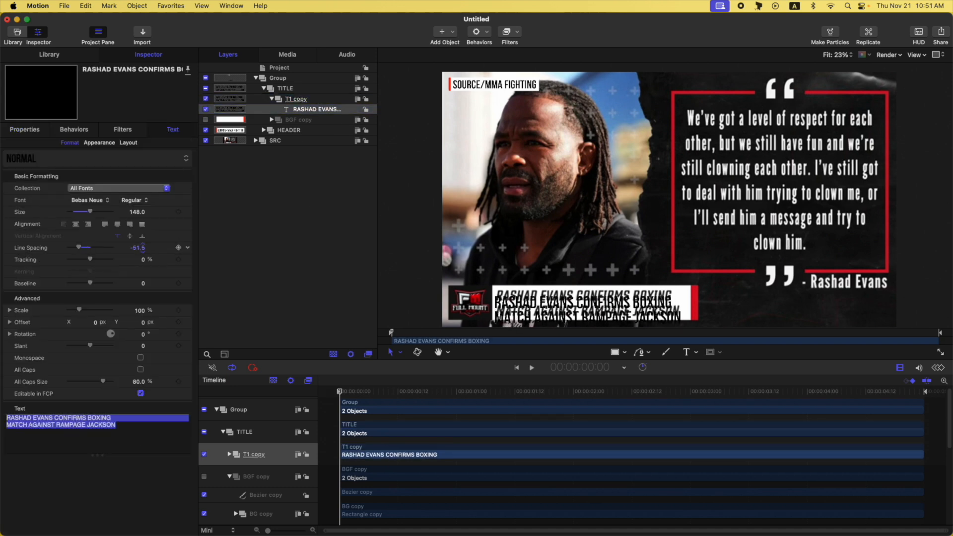
# Step: Show the BGF copy group, collapse the T1 copy group and select the TITLE group
pyautogui.click(206, 119)
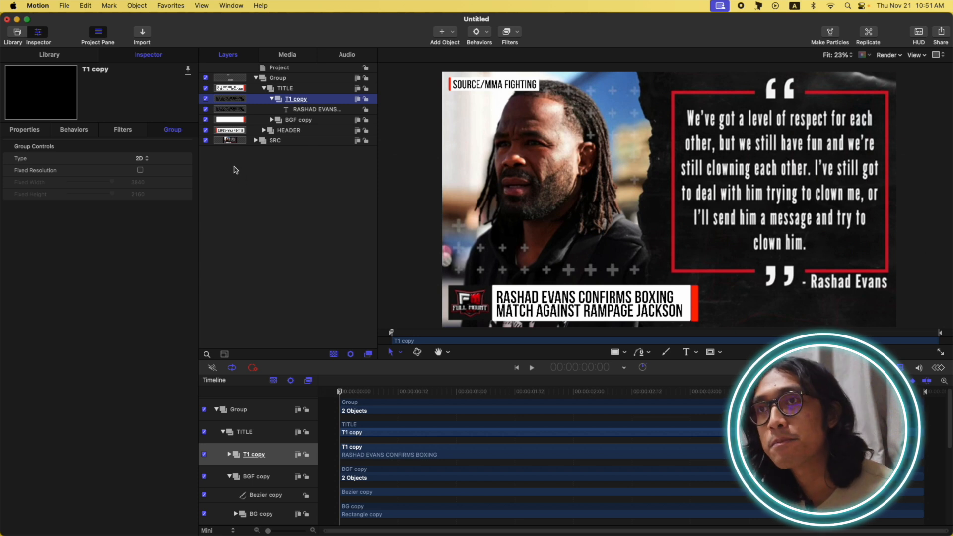
pyautogui.click(272, 99)
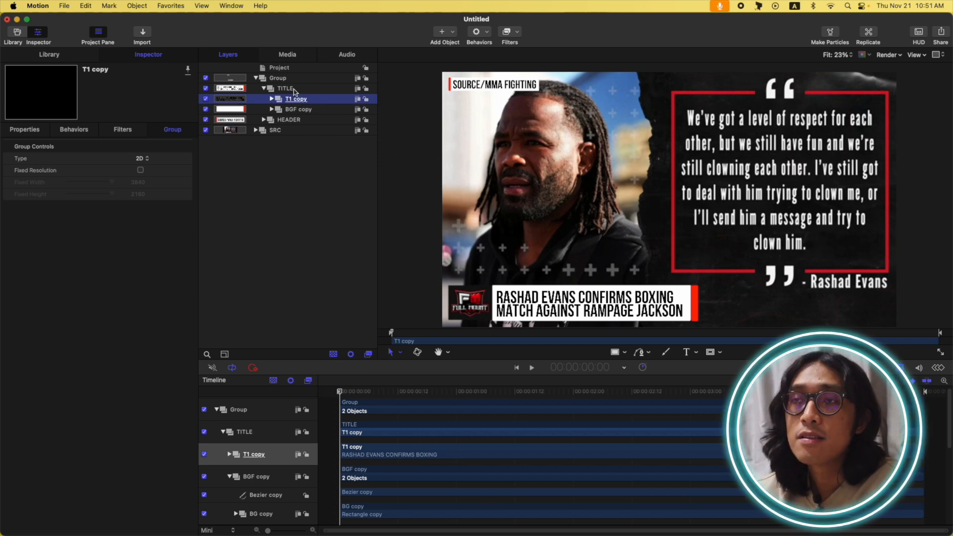
pyautogui.click(295, 89)
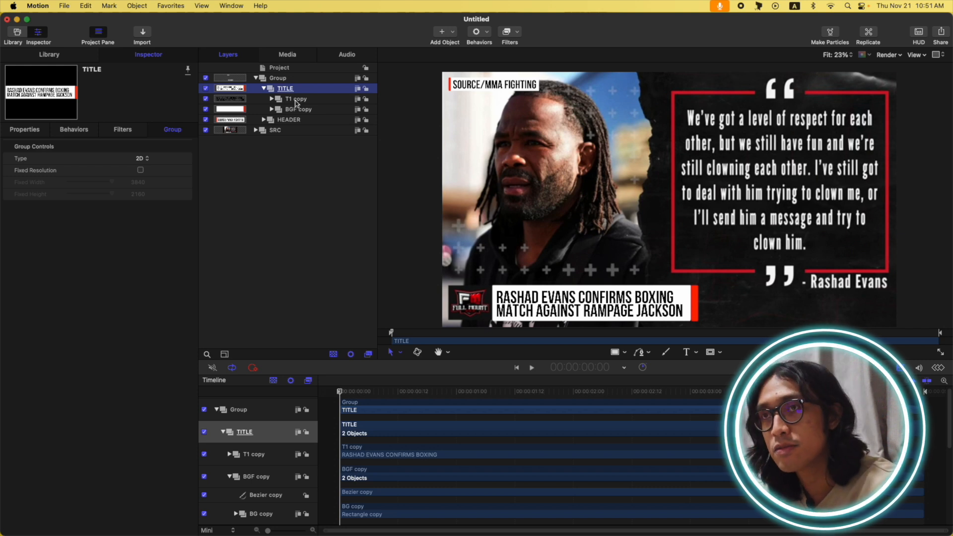
# Step: Add a drop zone at the start of the TITLE group and rename it "Logo Drop Zone"
pyautogui.press('super+shift+d')
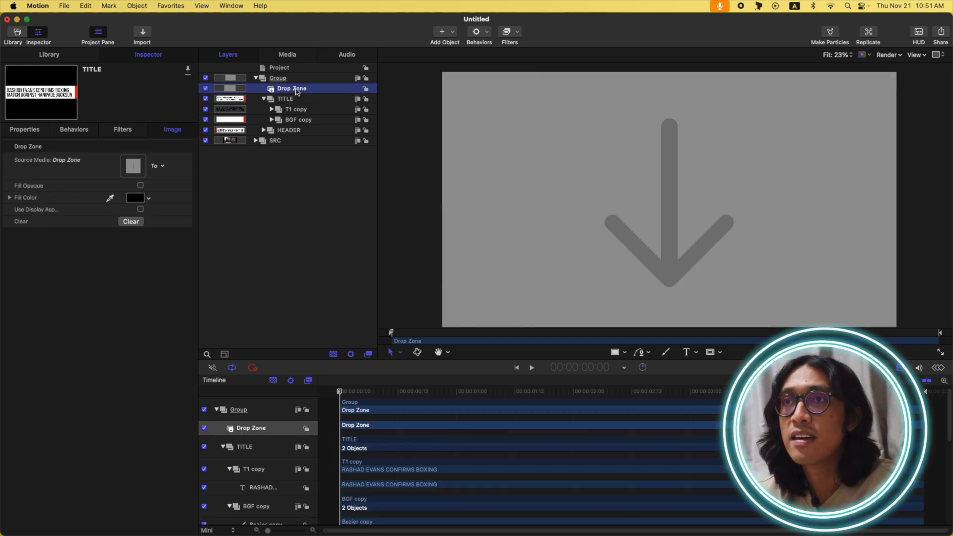
pyautogui.moveTo(312, 88); pyautogui.dragTo(328, 102)
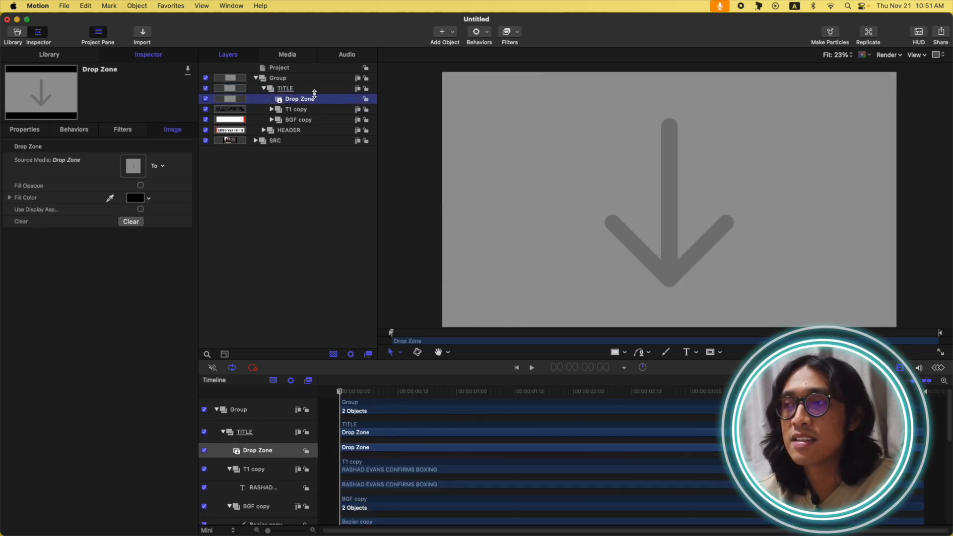
pyautogui.doubleClick(323, 99)
pyautogui.click(295, 99)
pyautogui.write('Logo')
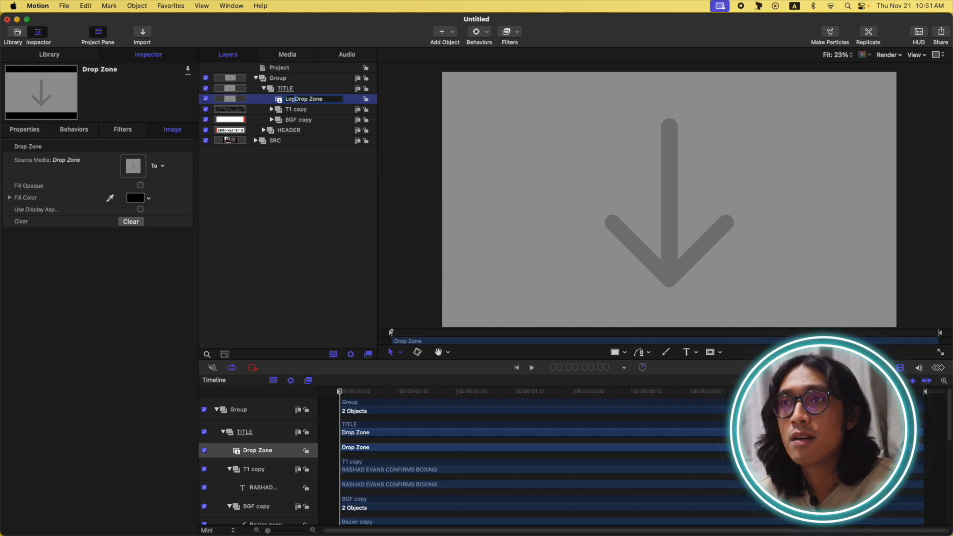
pyautogui.press('Return')
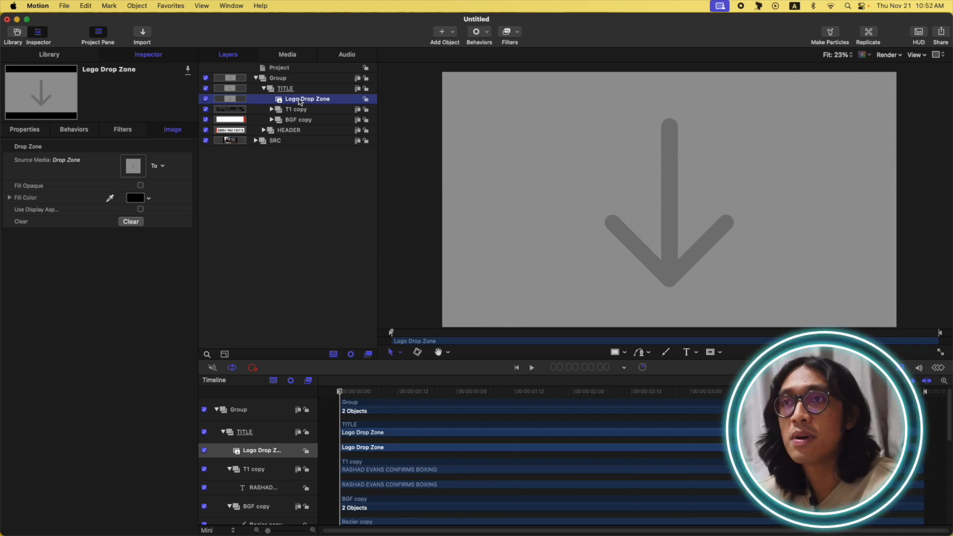
# Step: Nest Logo Drop Zone in two groups, naming the inner group "LDZ" and the outer group "LDZF"
pyautogui.press('super+shift+g')
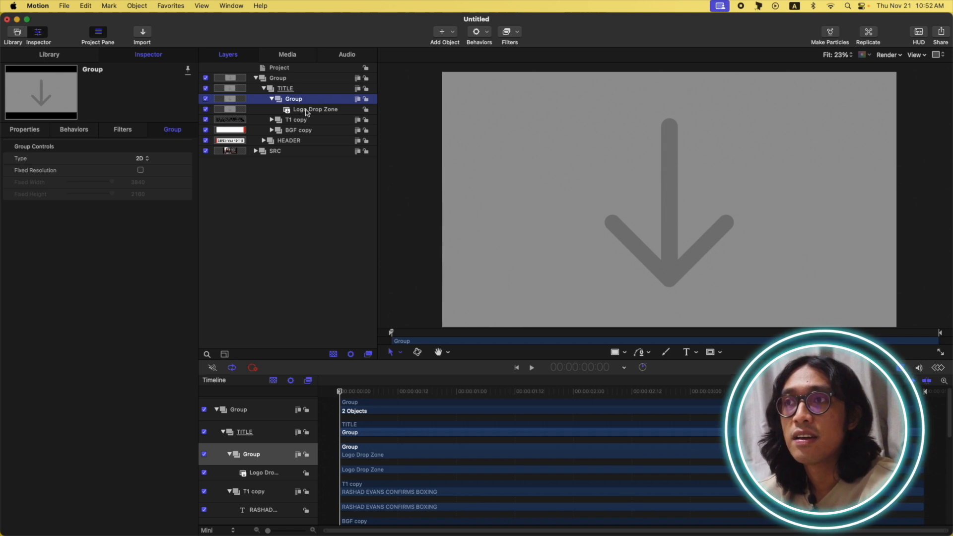
pyautogui.click(327, 109)
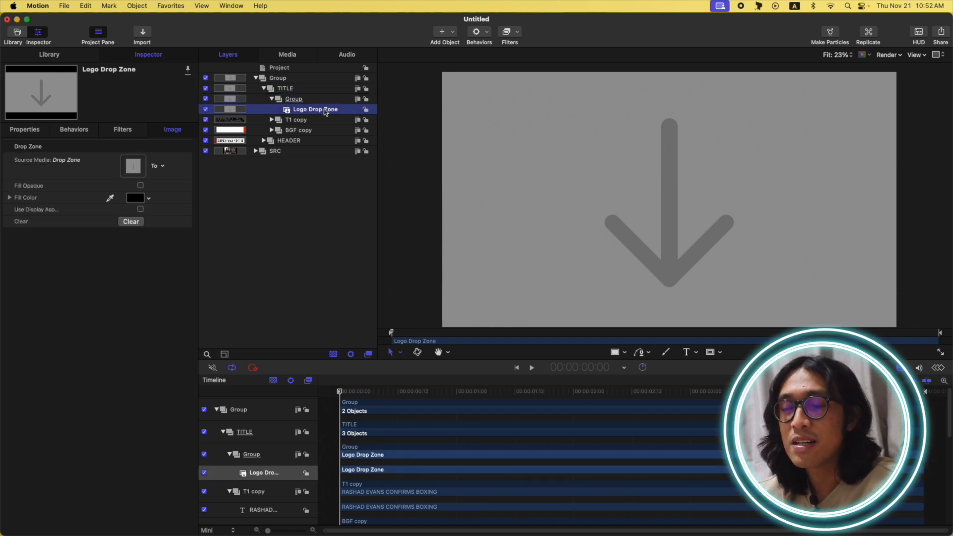
pyautogui.press('super+shift+g')
pyautogui.click(279, 109)
pyautogui.doubleClick(302, 109)
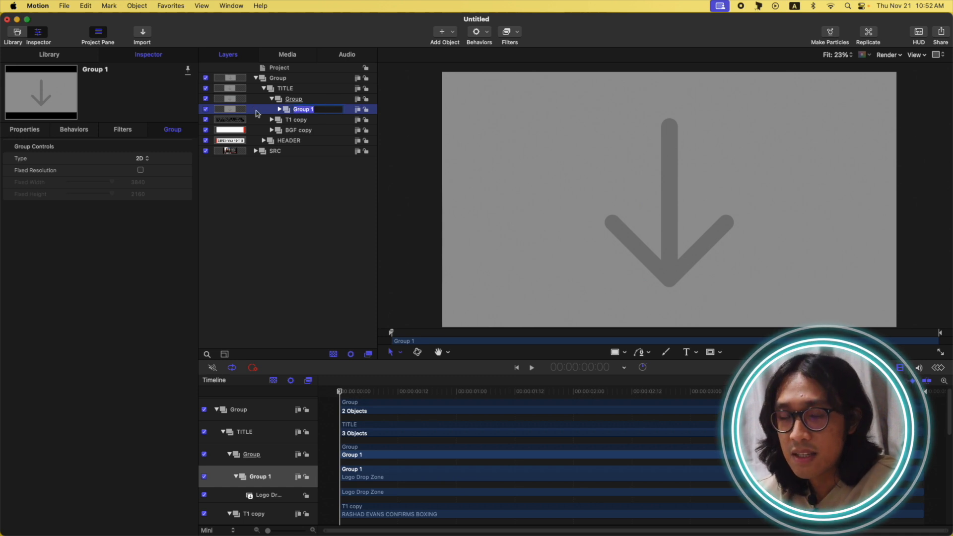
pyautogui.write('LDZ')
pyautogui.press('Return')
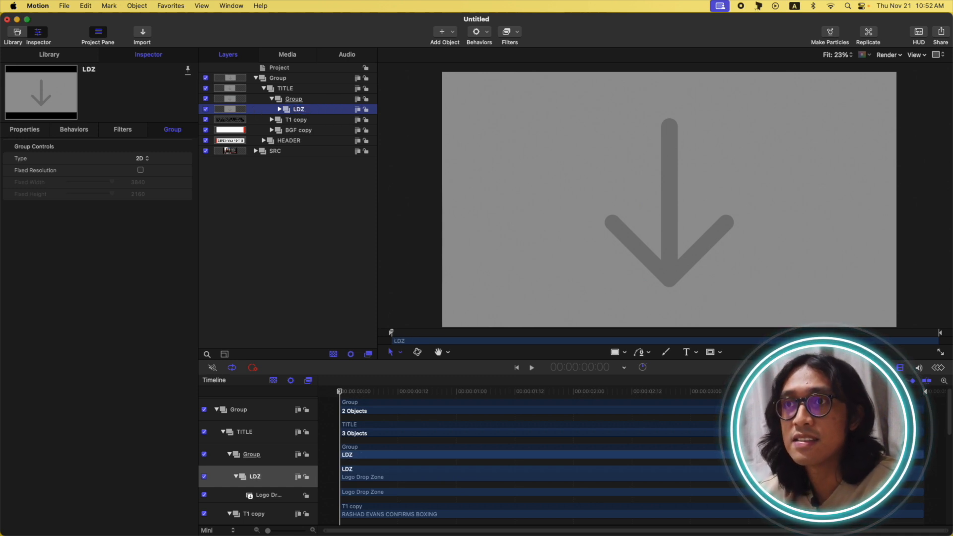
pyautogui.doubleClick(303, 100)
pyautogui.write('LDZF')
pyautogui.press('Return')
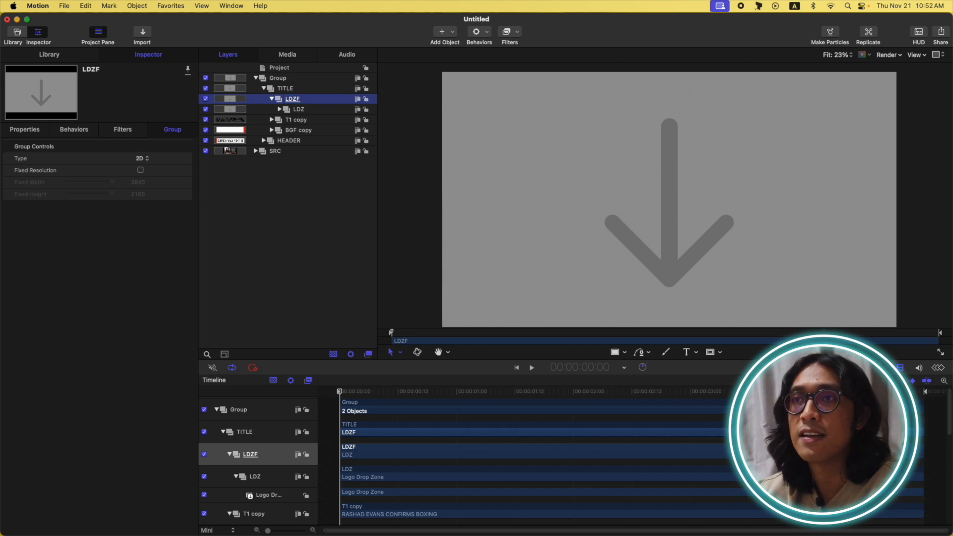
# Step: With LDZF temporarily hidden, draw a rectangle mask on it about 369 by 300 px over the reference logo, then show LDZF again
pyautogui.click(205, 99)
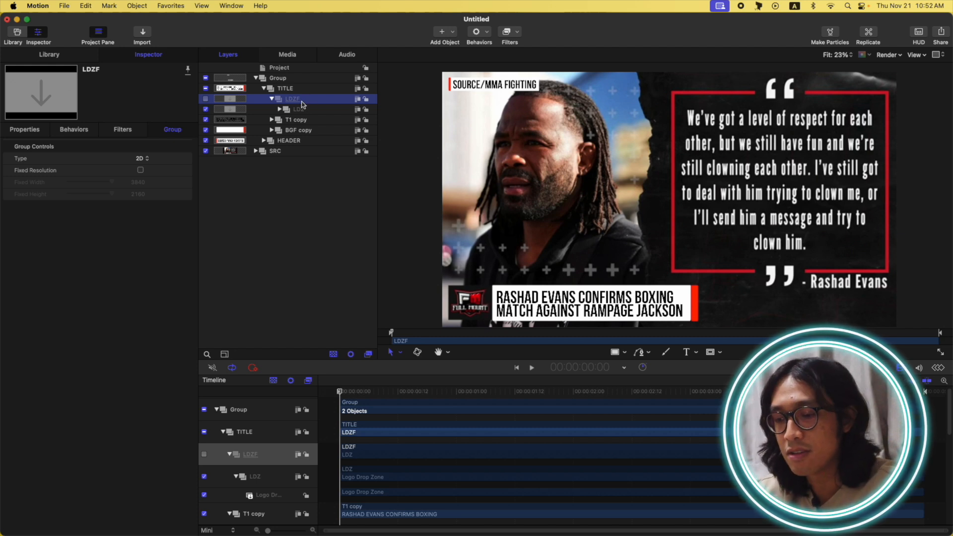
pyautogui.hotkey('alt', 'r')
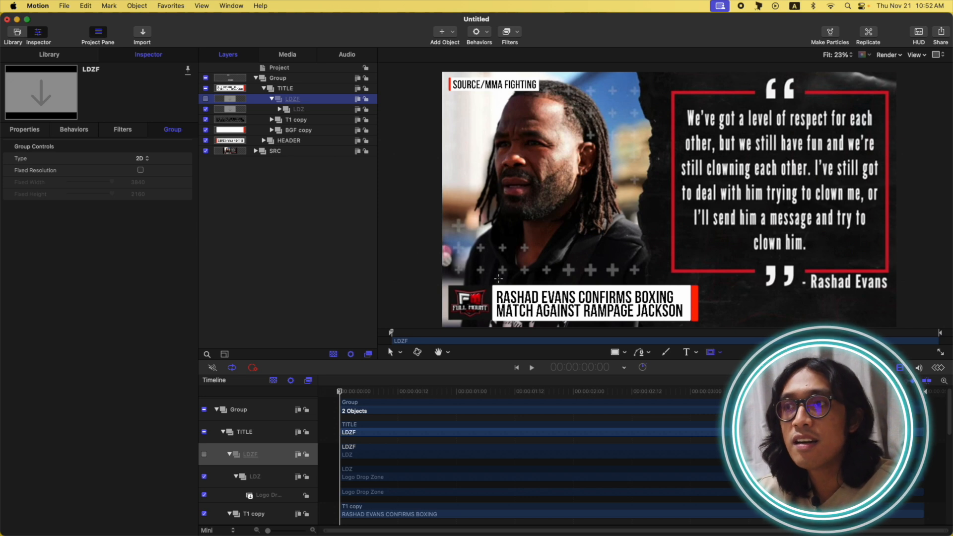
pyautogui.moveTo(492, 286); pyautogui.dragTo(448, 321)
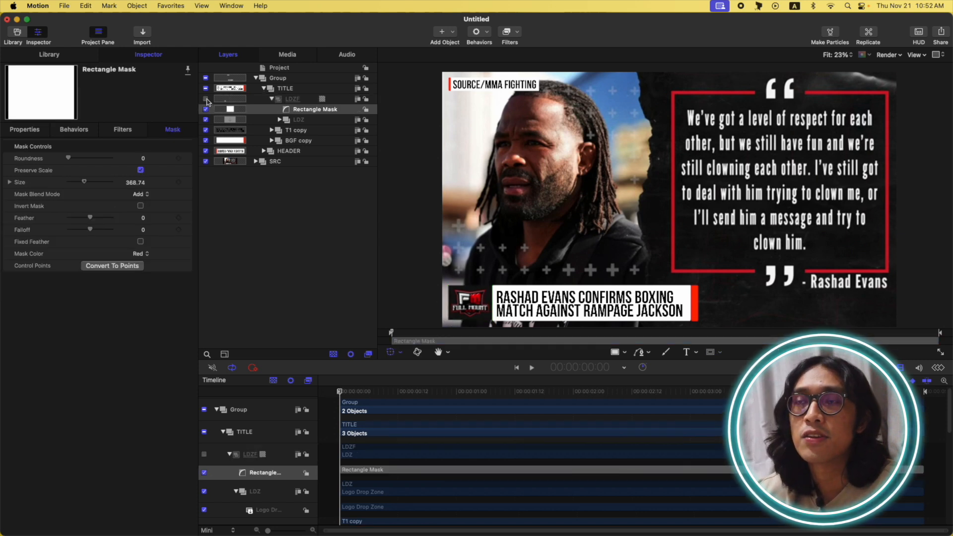
pyautogui.click(206, 99)
# Step: Scale the LDZ group to 27% and move it over the logo area at about X -1674, Y -874 px
pyautogui.click(299, 120)
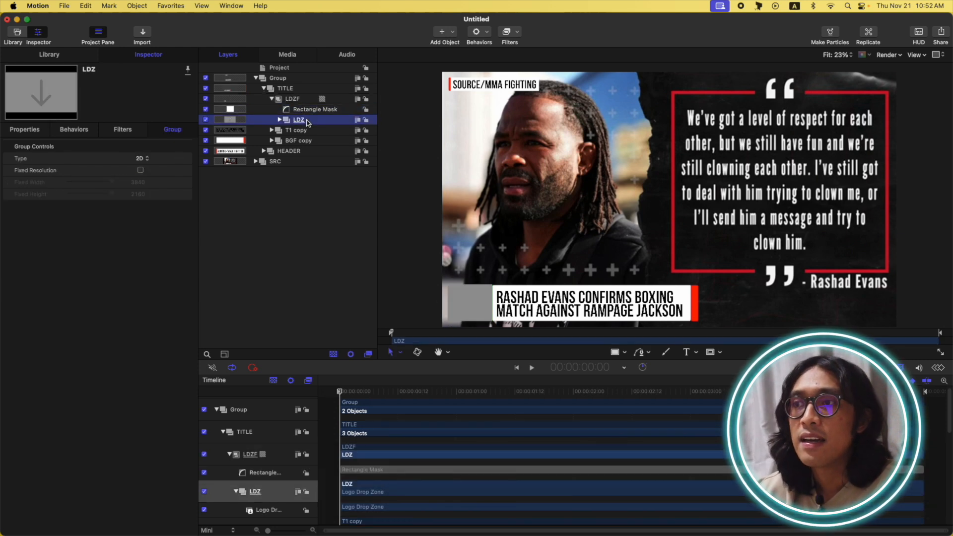
pyautogui.click(24, 130)
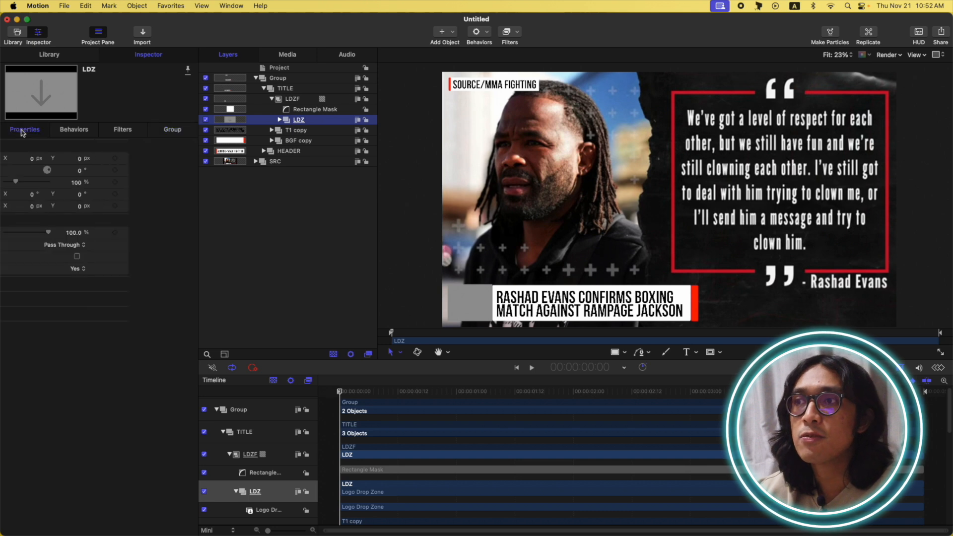
pyautogui.moveTo(140, 184); pyautogui.dragTo(140, 215)
pyautogui.press('super+/')
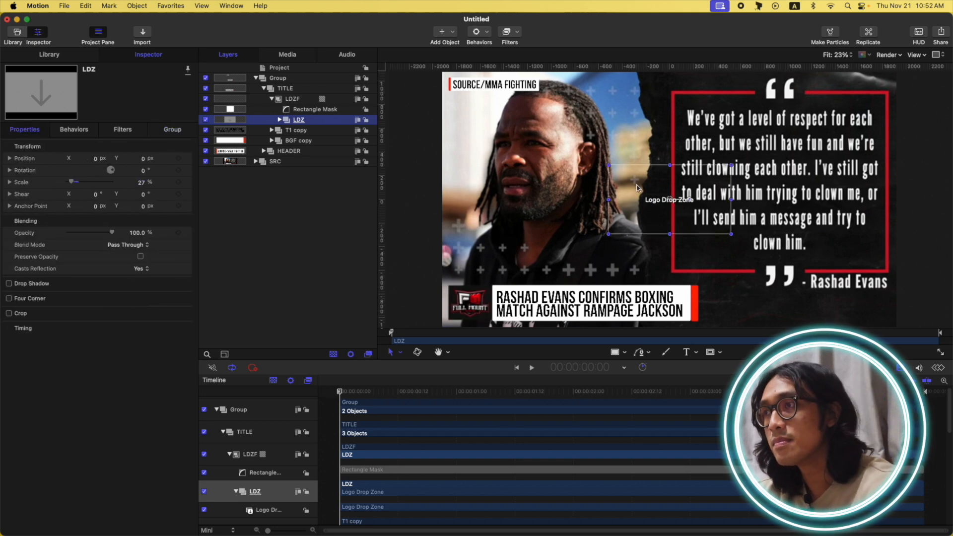
pyautogui.moveTo(672, 201); pyautogui.dragTo(472, 303)
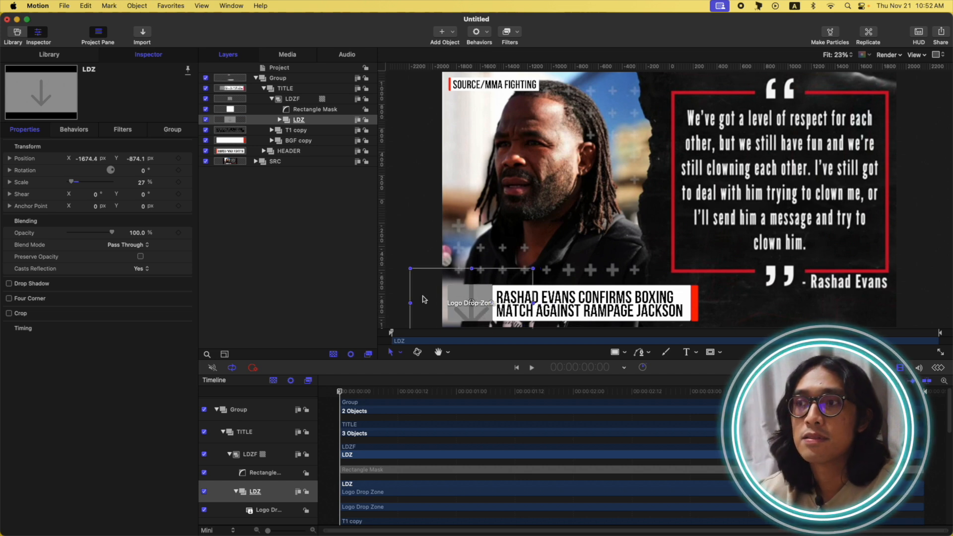
pyautogui.click(290, 275)
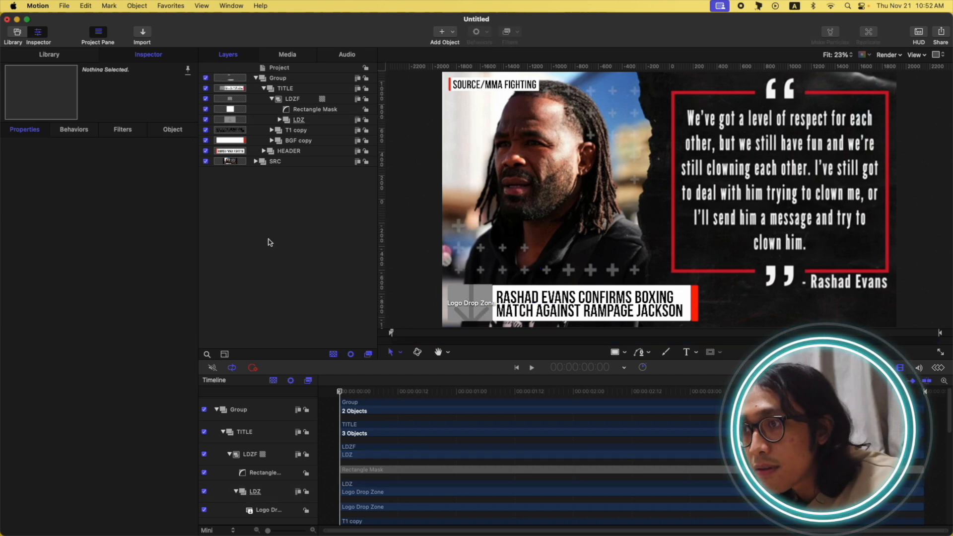
# Step: Reveal the separate width and height settings of the LDZF group's rectangle mask
pyautogui.click(308, 112)
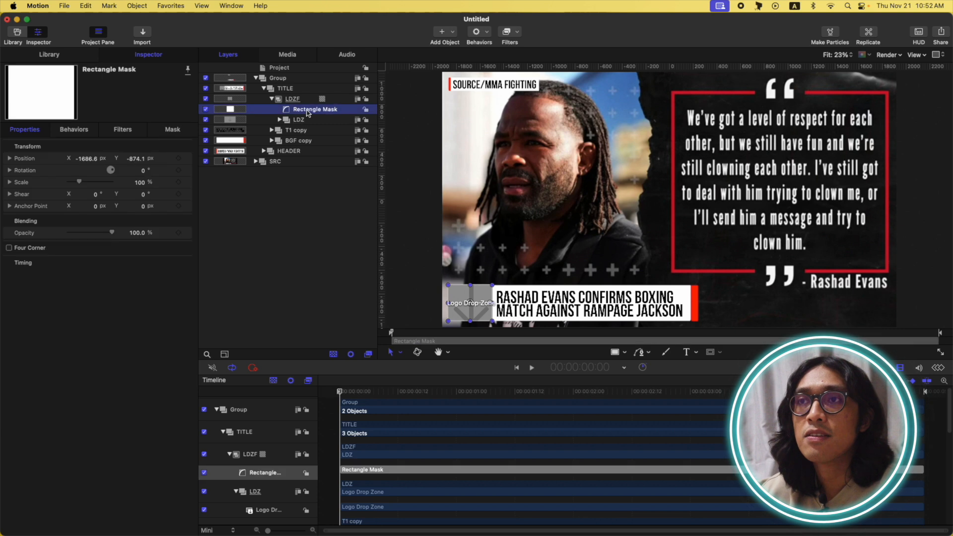
pyautogui.click(174, 130)
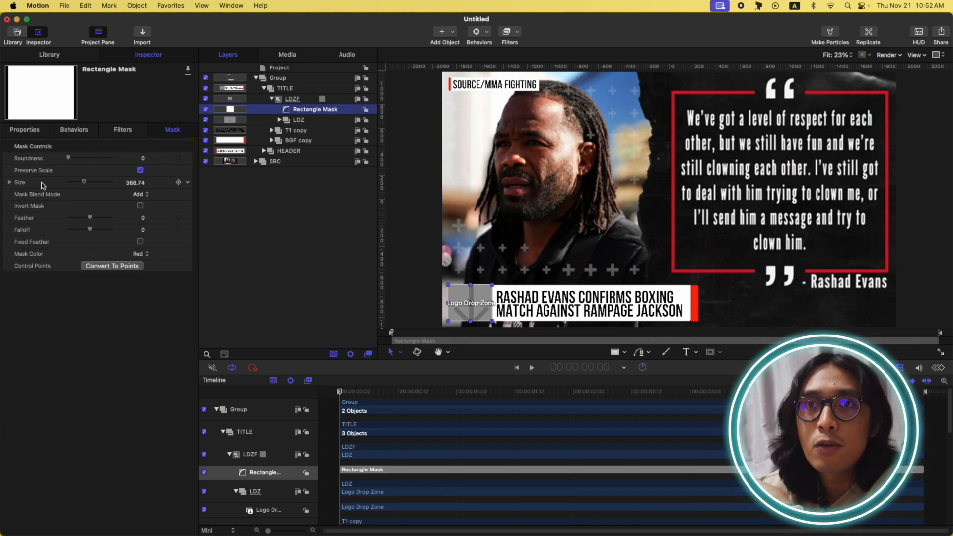
pyautogui.click(10, 182)
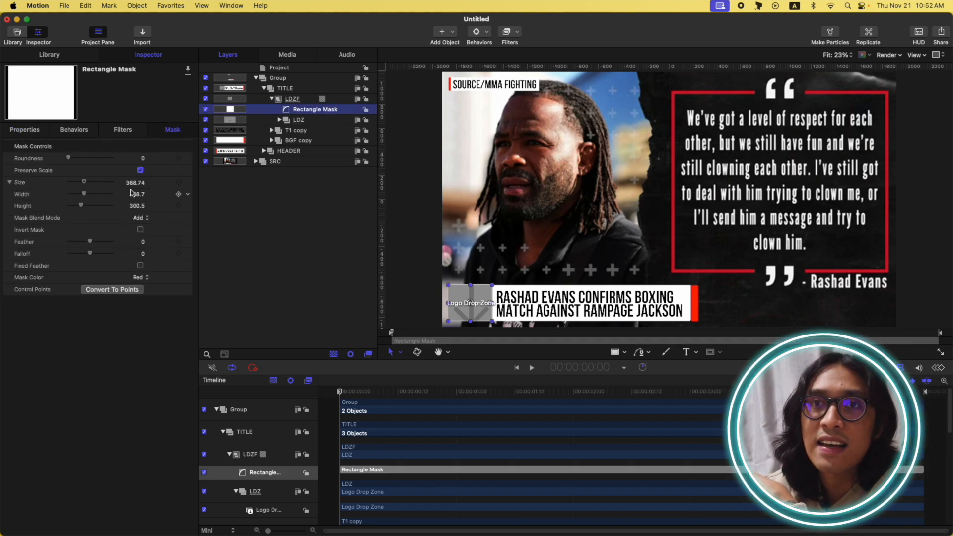
# Step: Set the height of the white rectangle inside the BG copy group to 290
pyautogui.click(272, 141)
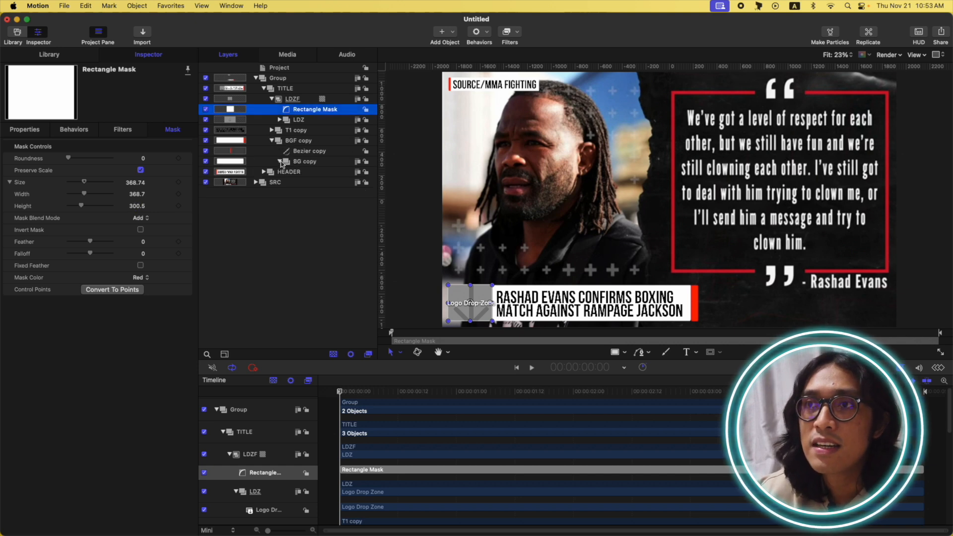
pyautogui.click(281, 162)
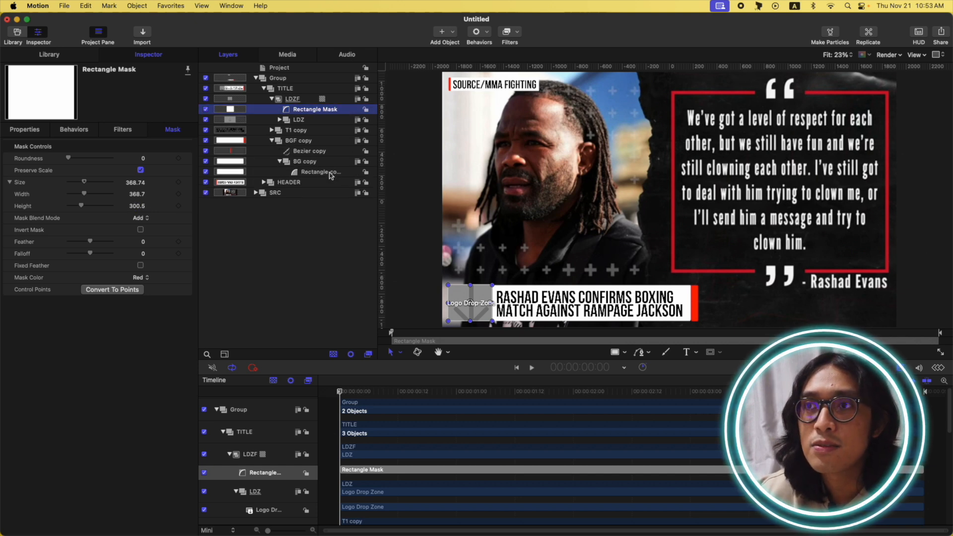
pyautogui.click(327, 173)
pyautogui.click(135, 143)
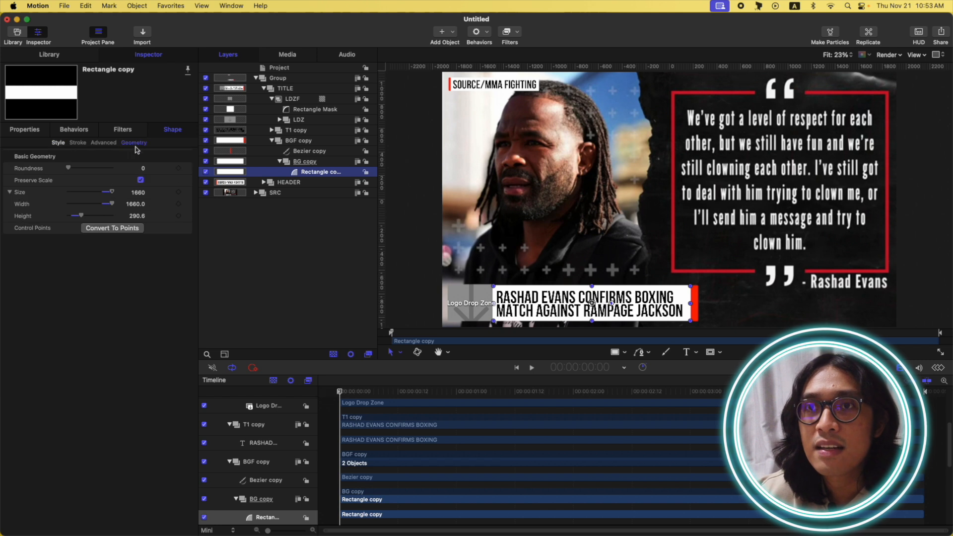
pyautogui.click(137, 216)
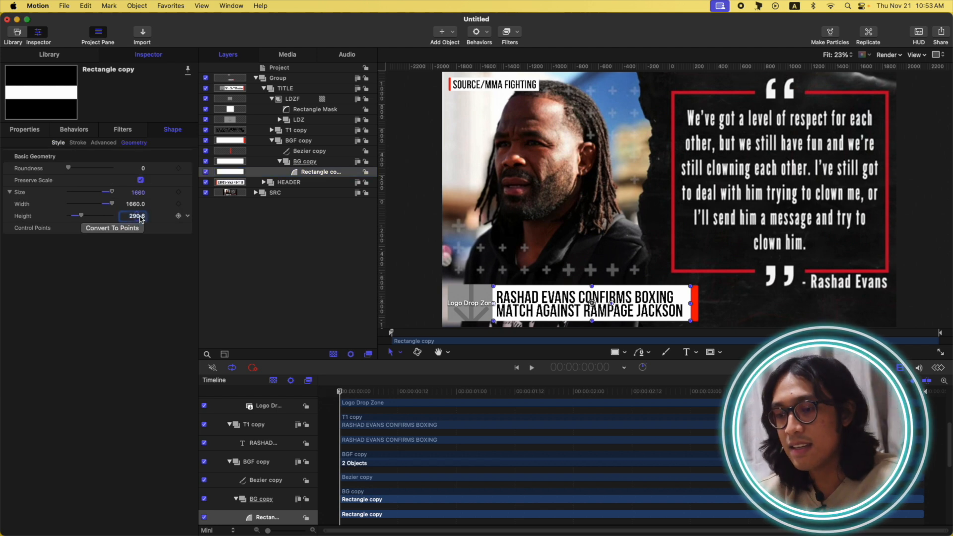
pyautogui.write('290')
pyautogui.press('Return')
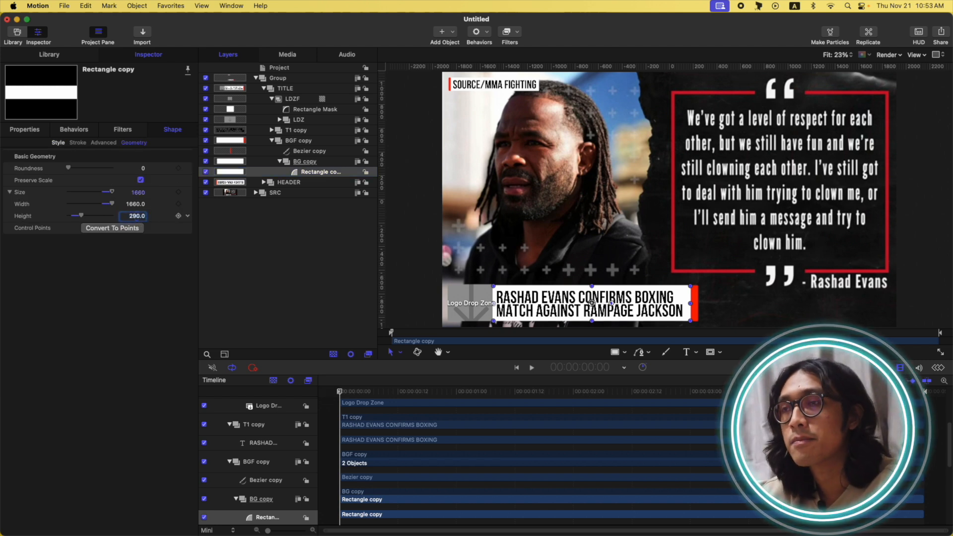
# Step: Set the height of the LDZF rectangle mask to 290 and deselect it
pyautogui.click(318, 110)
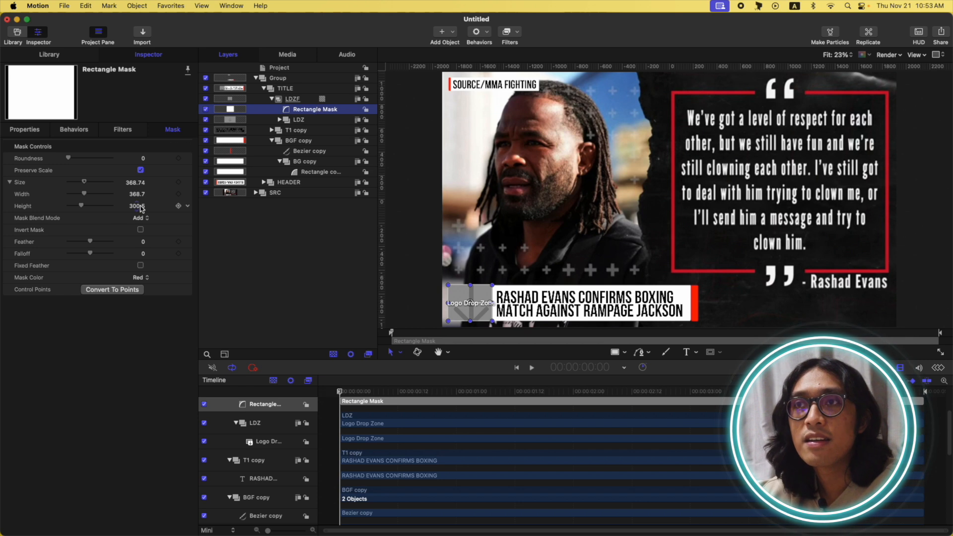
pyautogui.click(141, 207)
pyautogui.write('2')
pyautogui.press('Return')
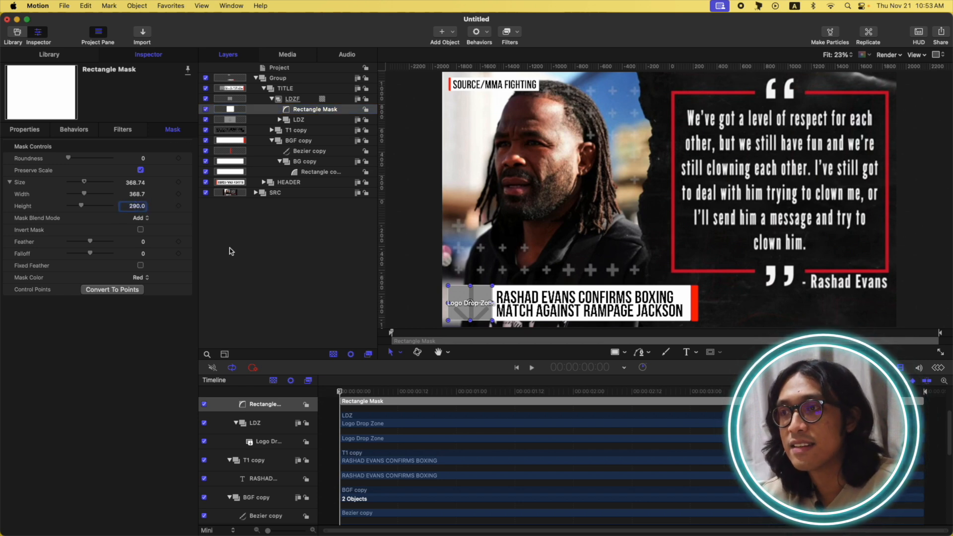
pyautogui.click(277, 275)
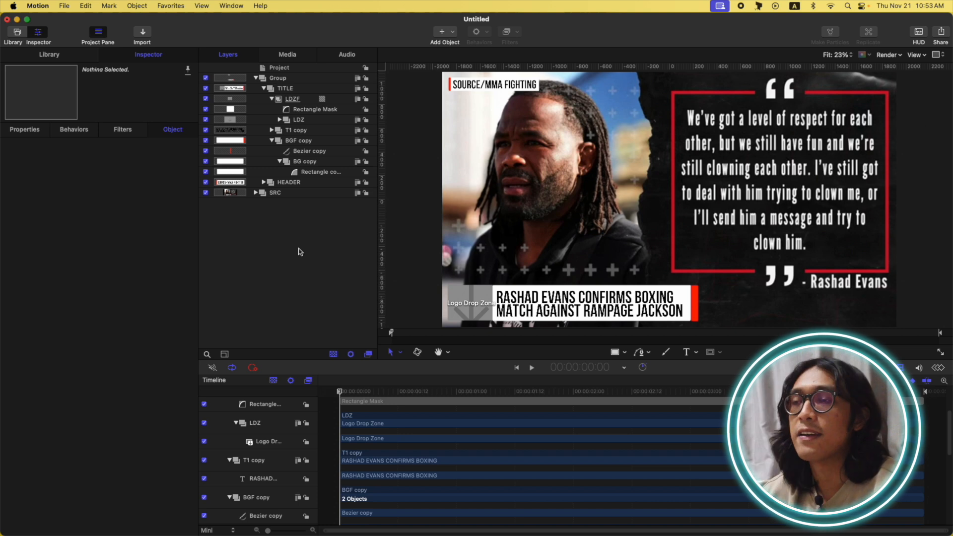
# Step: Collapse the TITLE group and its subgroups, and hide the SRC reference group
pyautogui.click(272, 98)
pyautogui.click(272, 120)
pyautogui.click(263, 88)
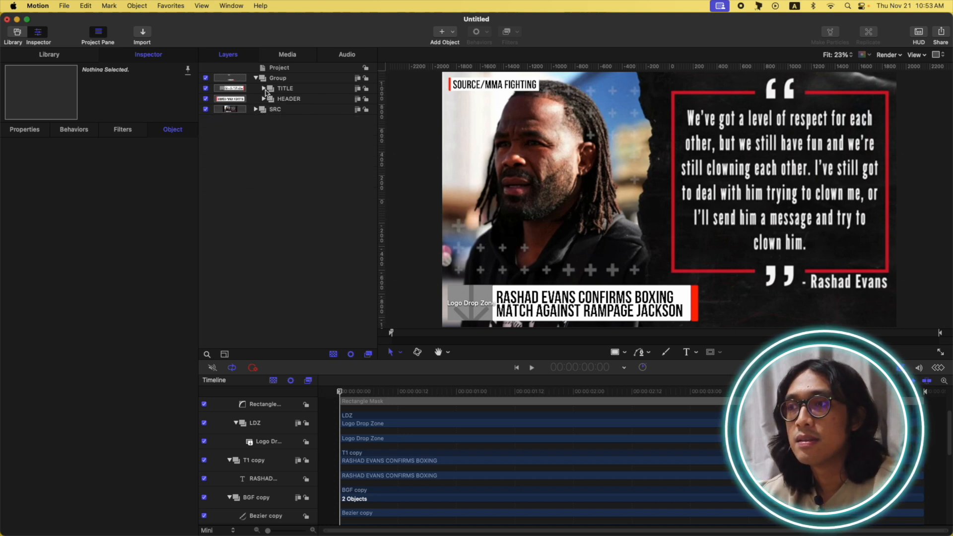
pyautogui.click(206, 110)
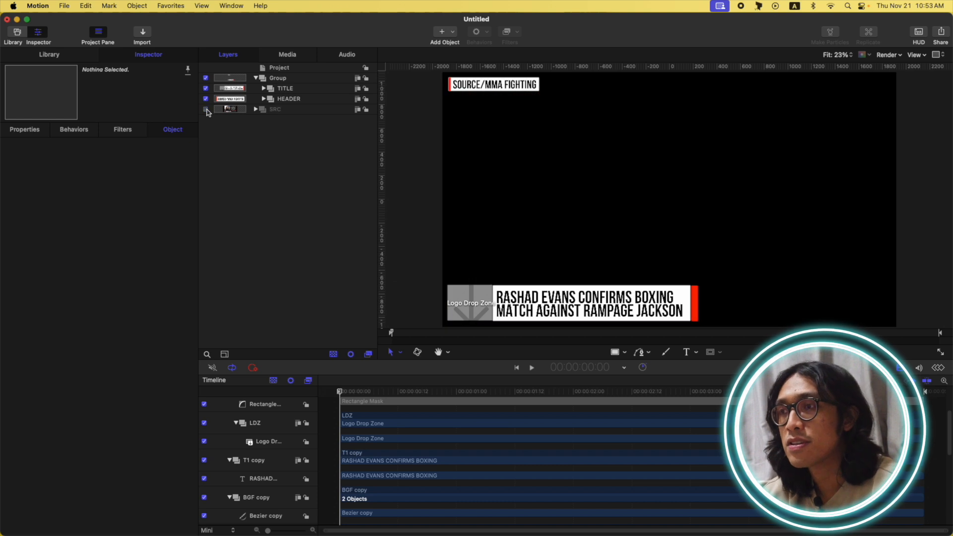
# Step: Position the LDZF group at about X 1140.1, Y 878.8 px to align the logo placeholder with the headline box
pyautogui.click(288, 92)
pyautogui.click(264, 89)
pyautogui.click(293, 99)
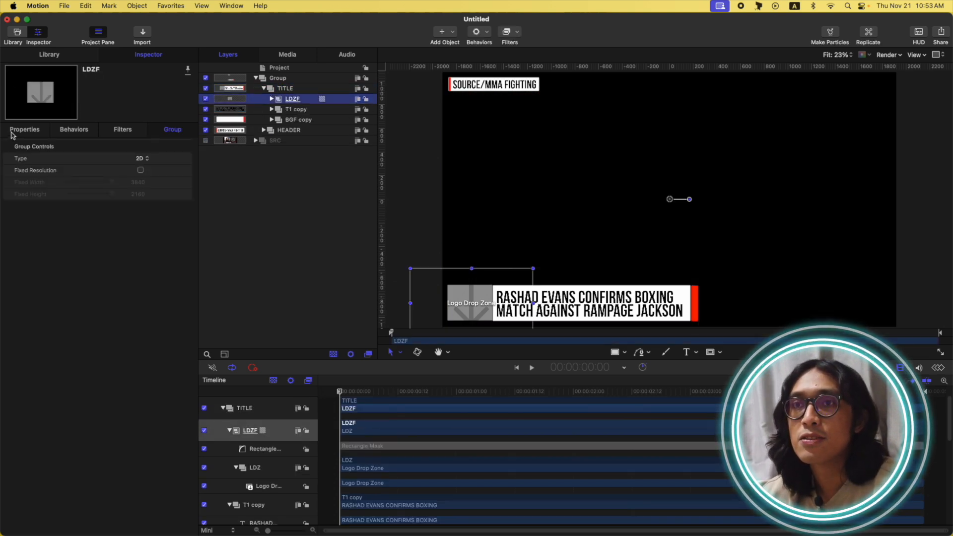
pyautogui.click(12, 132)
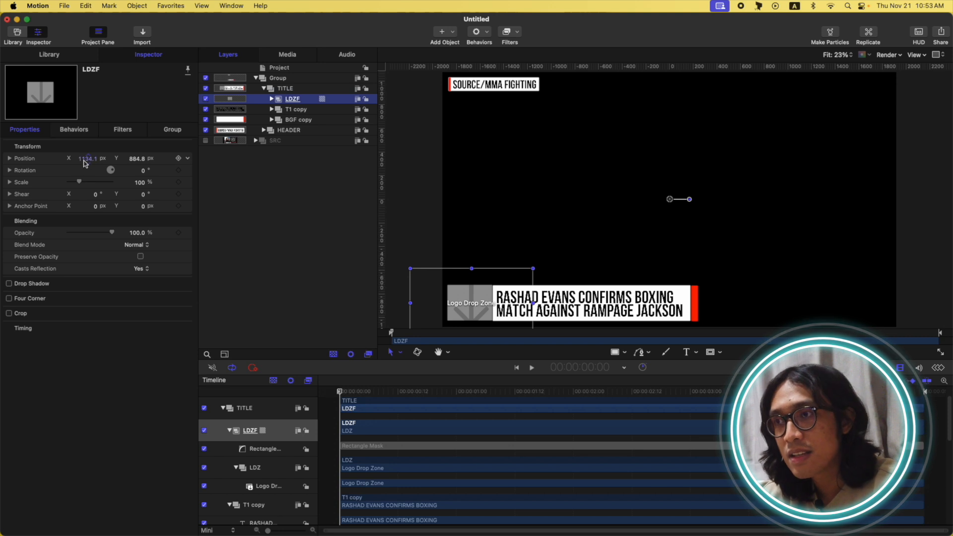
pyautogui.moveTo(85, 160); pyautogui.dragTo(87, 159)
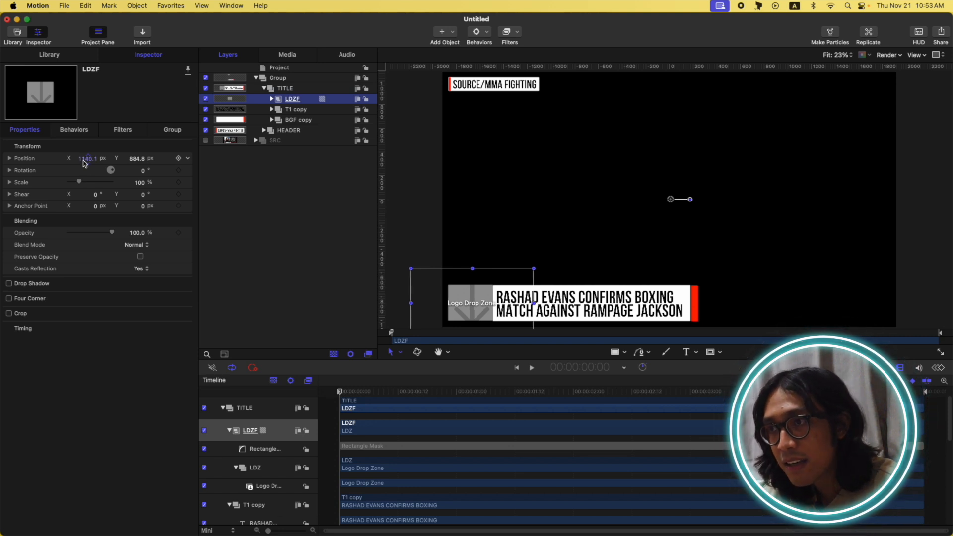
pyautogui.moveTo(139, 161); pyautogui.dragTo(139, 159)
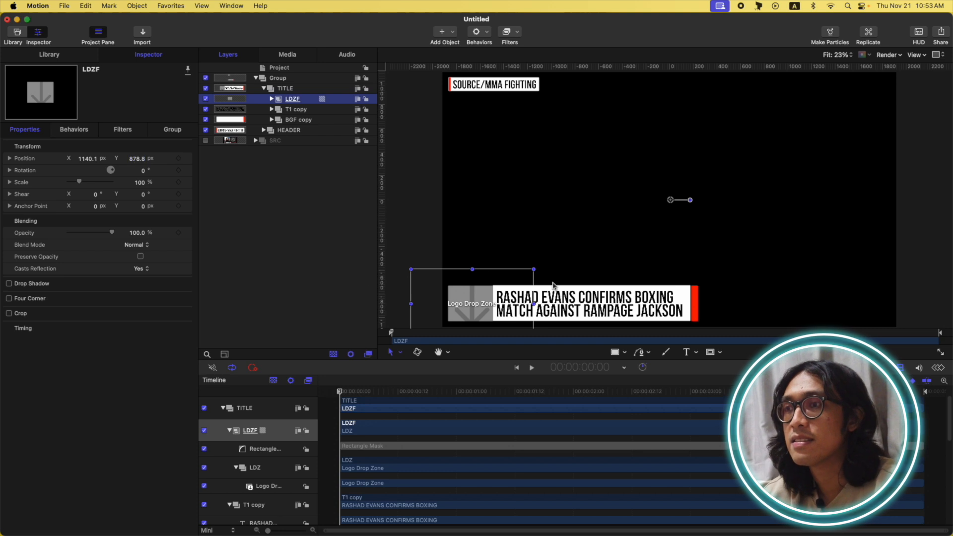
pyautogui.click(318, 281)
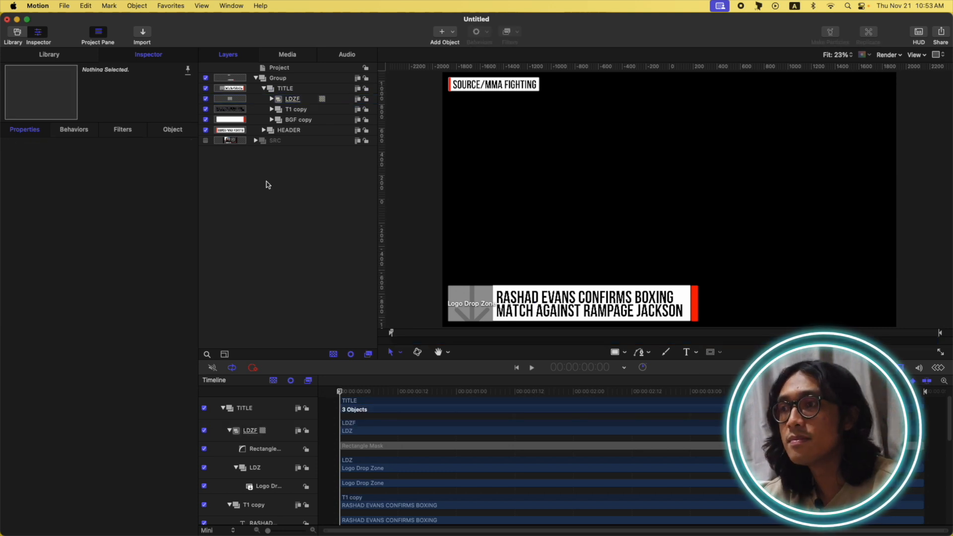
# Step: Select the red bar inside the BGF copy group, hide the canvas overlays and make the canvas background transparent
pyautogui.click(308, 121)
pyautogui.click(272, 120)
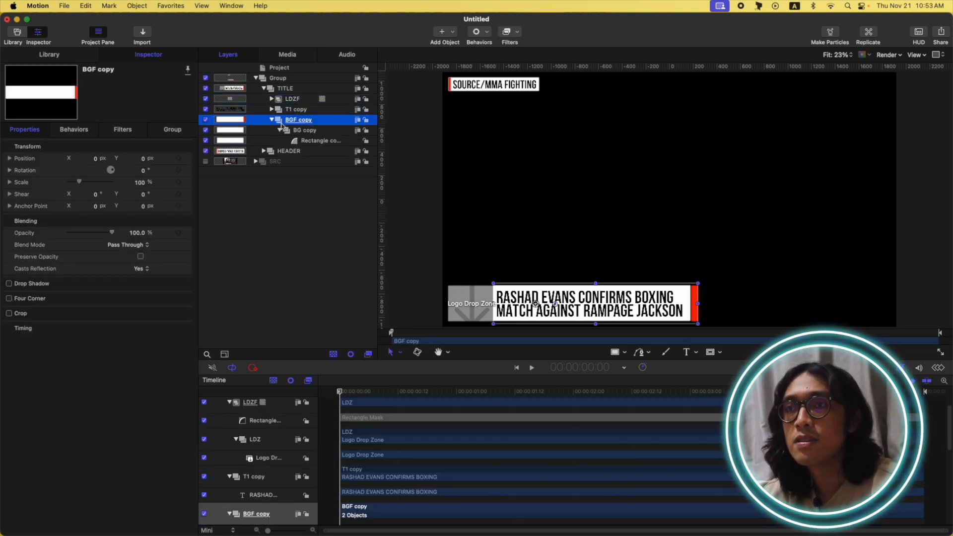
pyautogui.click(310, 131)
pyautogui.press('super+slash')
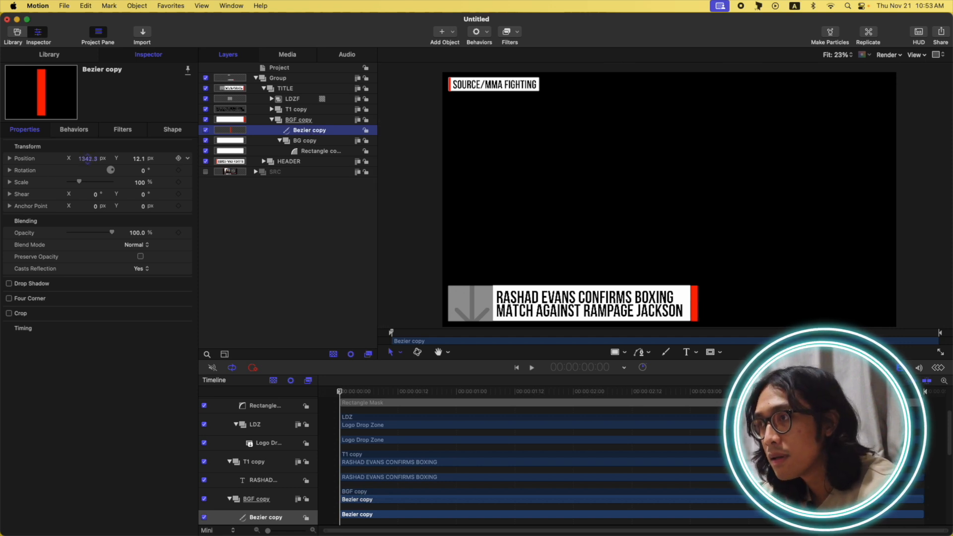
pyautogui.hotkey('shift', 't')
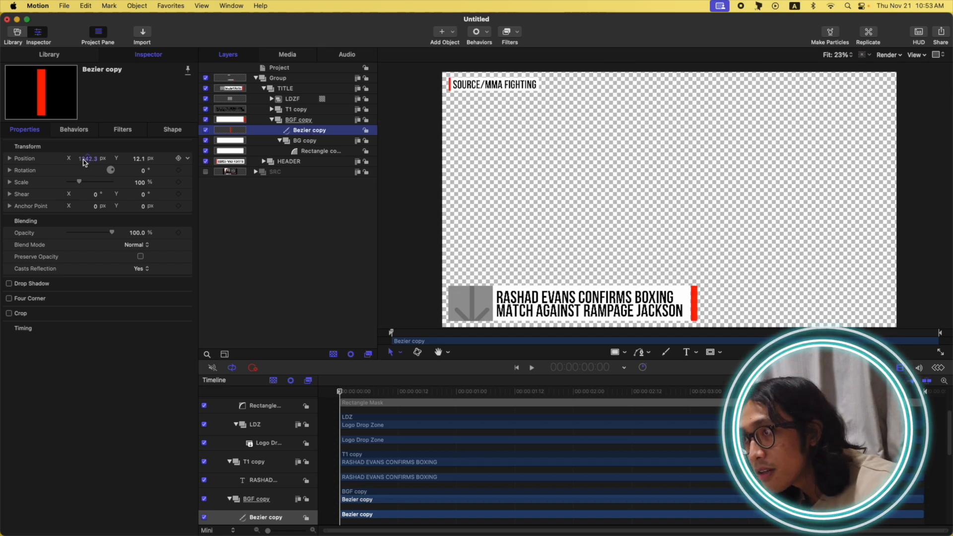
# Step: Move the red bar to X 1331.7 px to close the gap beside the white headline box
pyautogui.scroll(3, 713, 300)
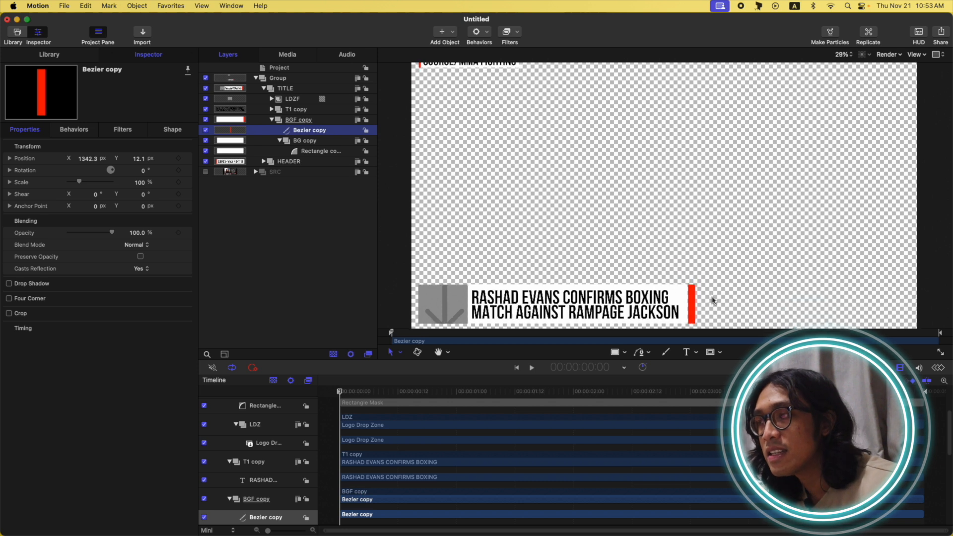
pyautogui.scroll(6, 713, 300)
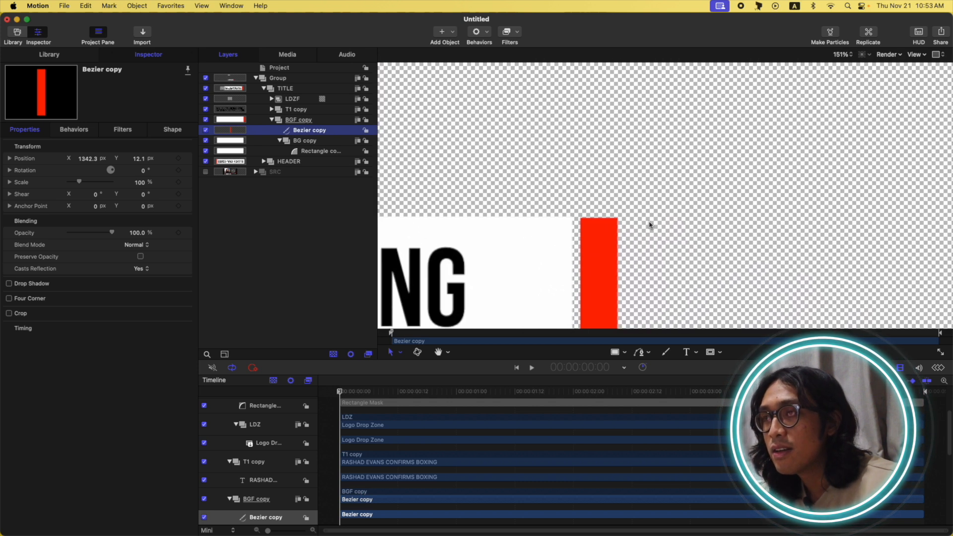
pyautogui.scroll(-5, 646, 214)
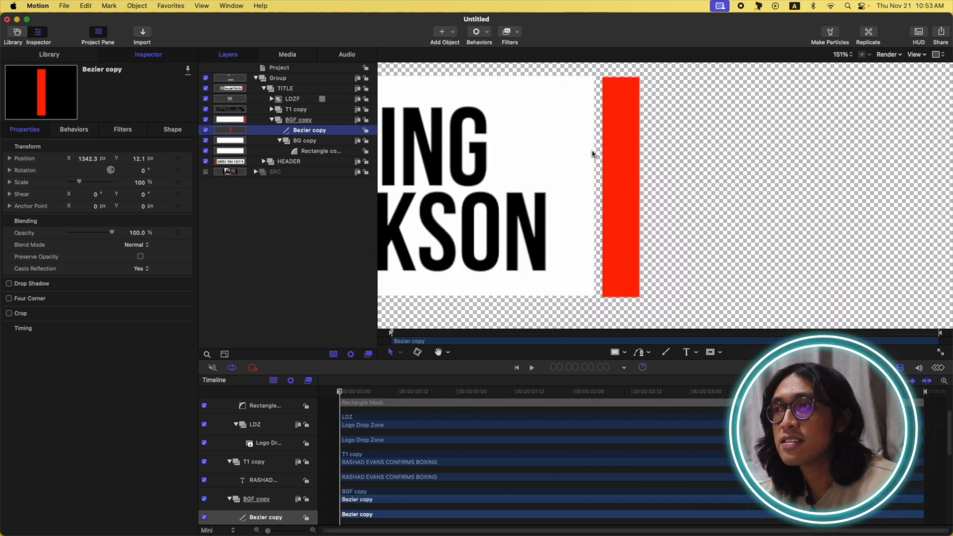
pyautogui.moveTo(89, 159); pyautogui.dragTo(85, 158)
# Step: Collapse the BGF copy group and move the LDZF group to X 1146.1 px to close the gap beside the headline box
pyautogui.hscroll(-15, 473, 215)
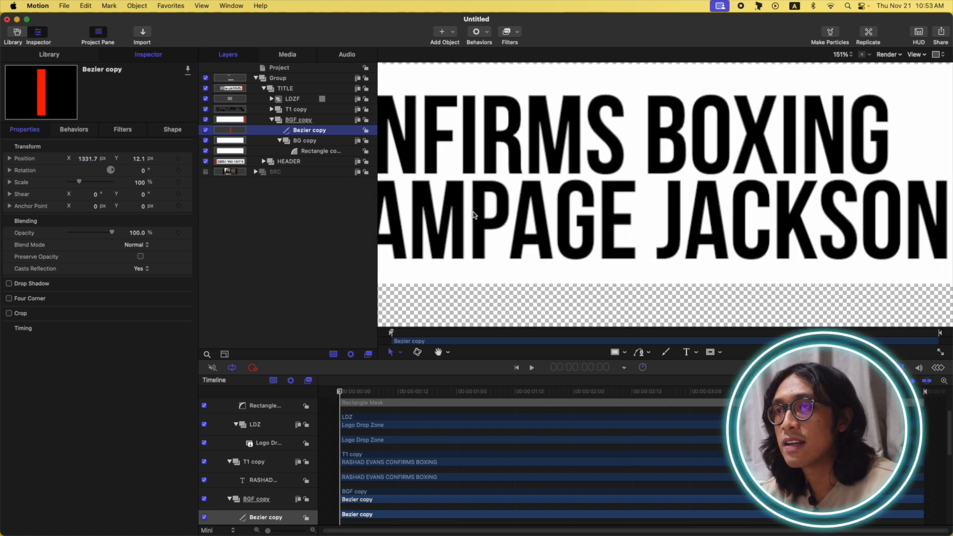
pyautogui.hscroll(-20, 473, 215)
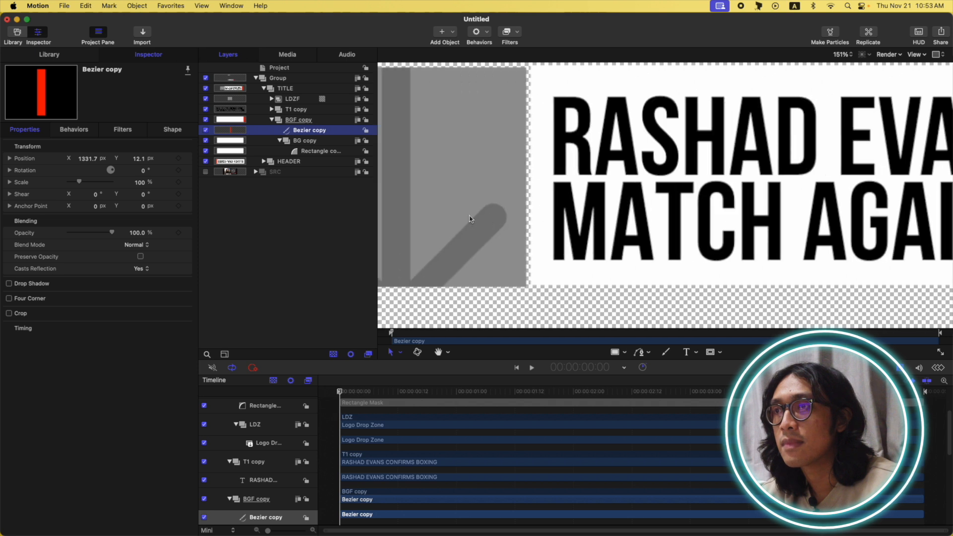
pyautogui.hscroll(-5, 471, 218)
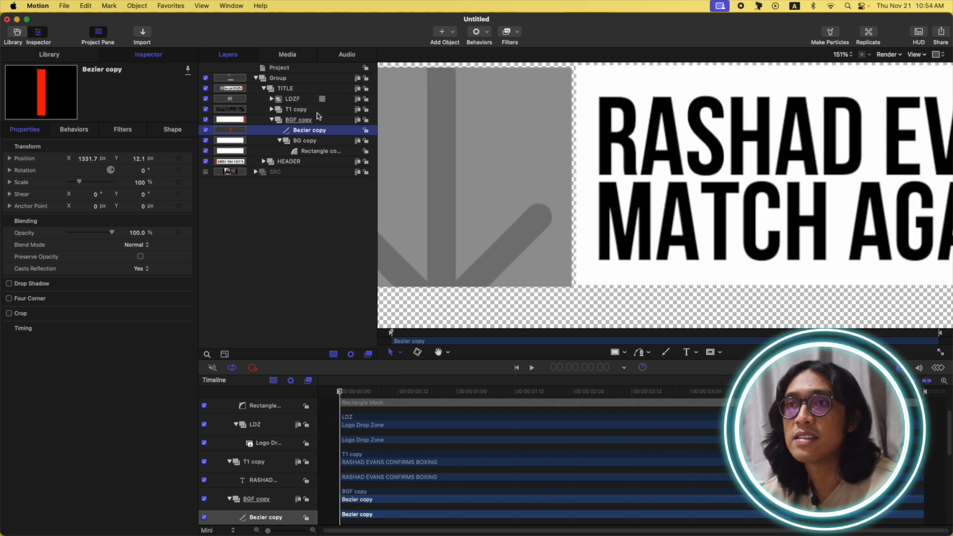
pyautogui.click(277, 120)
pyautogui.click(293, 99)
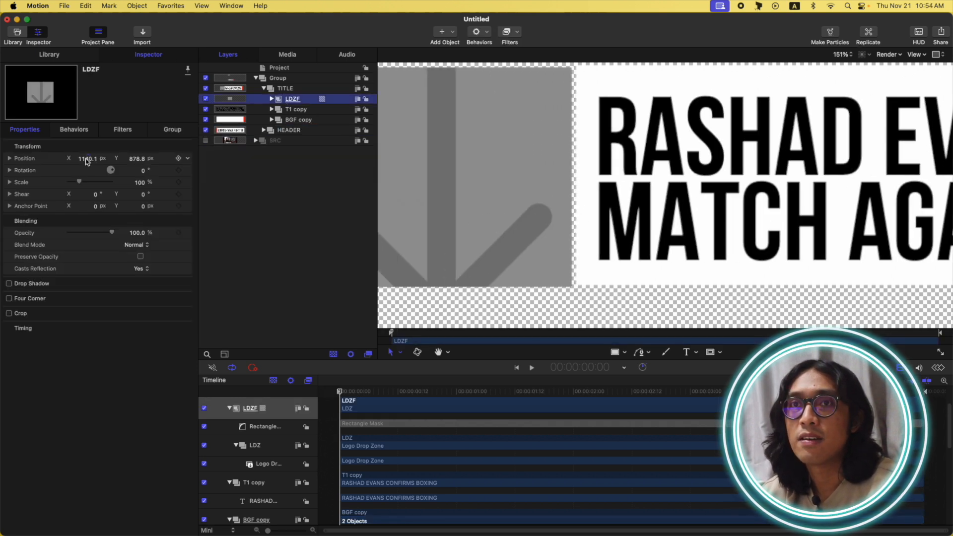
pyautogui.moveTo(88, 159); pyautogui.dragTo(89, 159)
pyautogui.hotkey('shift', 'z')
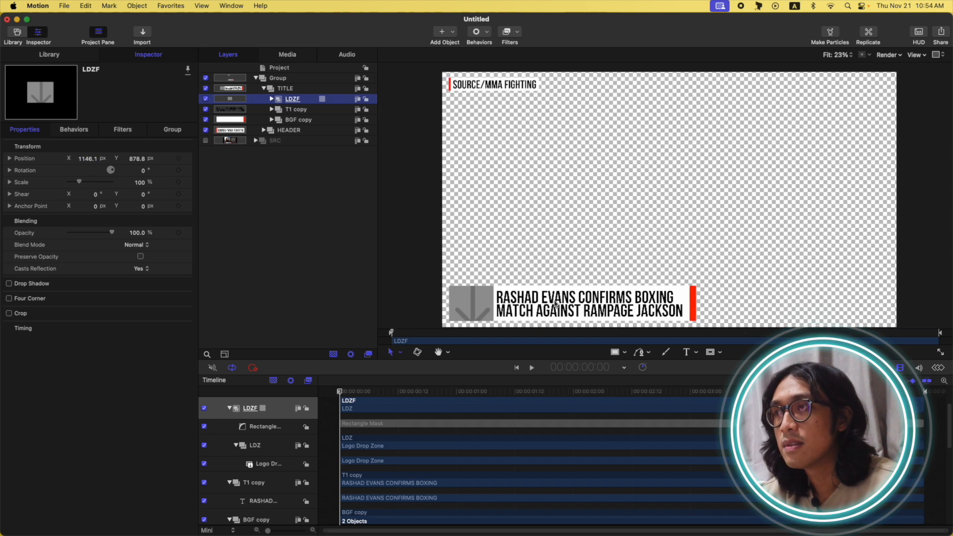
# Step: Inspect the source header for gaps up close and show the SRC reference group again
pyautogui.scroll(10, 518, 78)
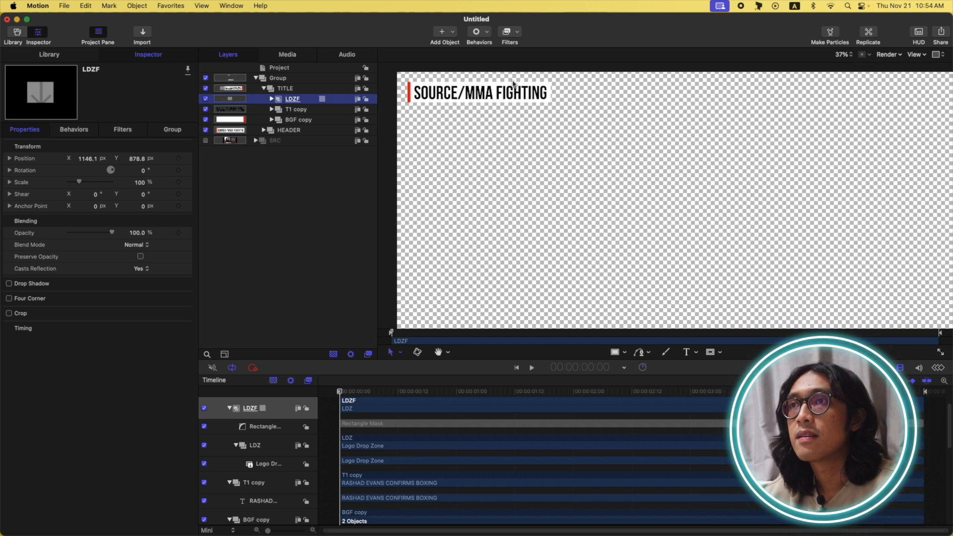
pyautogui.hscroll(-5, 509, 89)
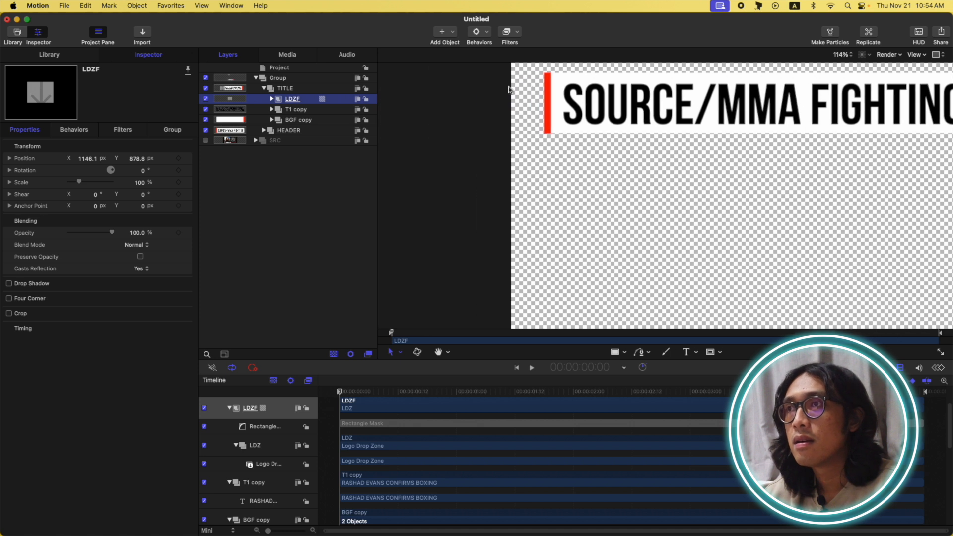
pyautogui.hotkey('shift', 'z')
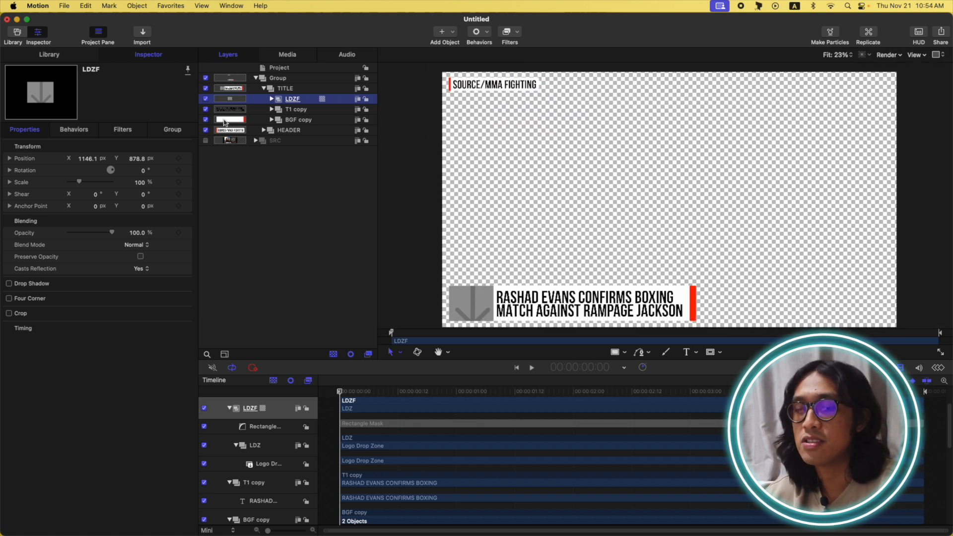
pyautogui.click(206, 141)
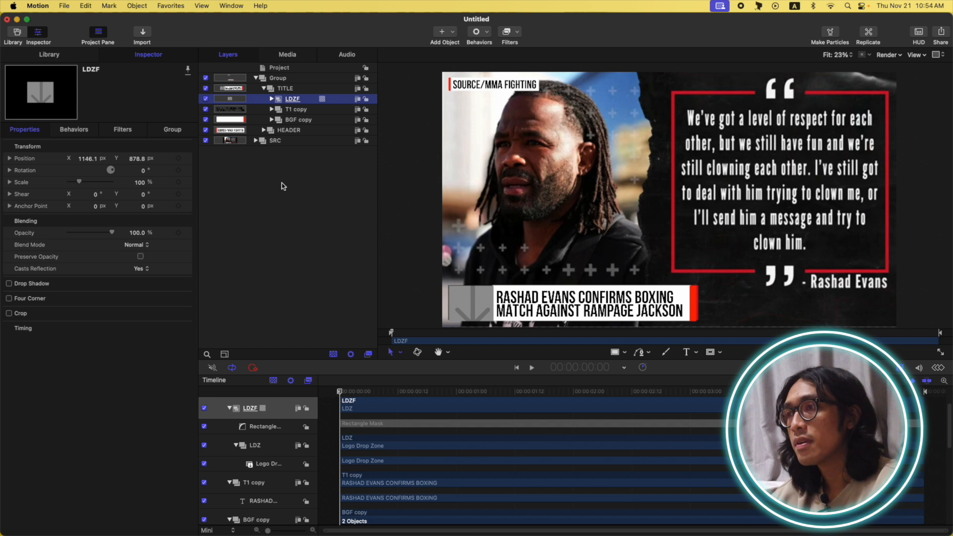
# Step: Review the contents of the LDZF group and collapse it together with the TITLE group
pyautogui.click(271, 98)
pyautogui.click(280, 120)
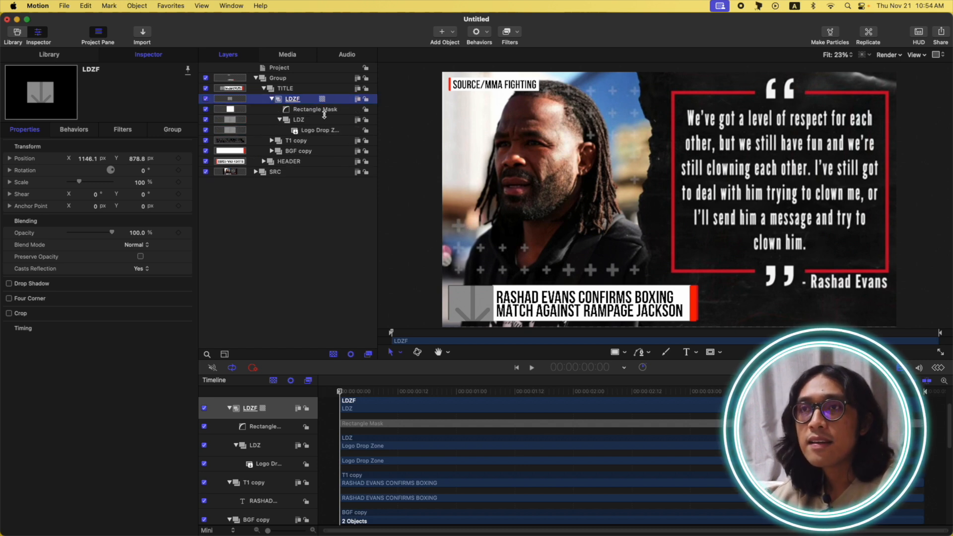
pyautogui.click(272, 99)
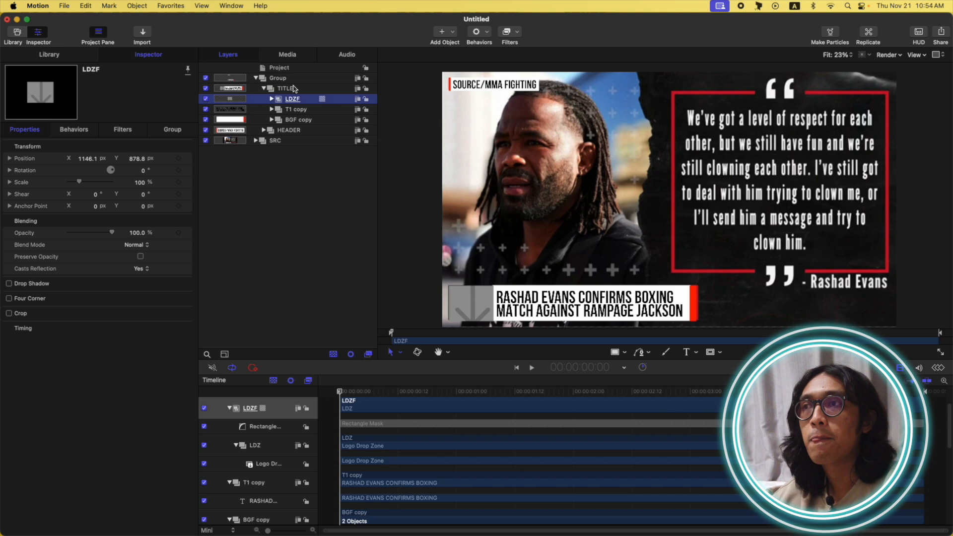
pyautogui.click(286, 88)
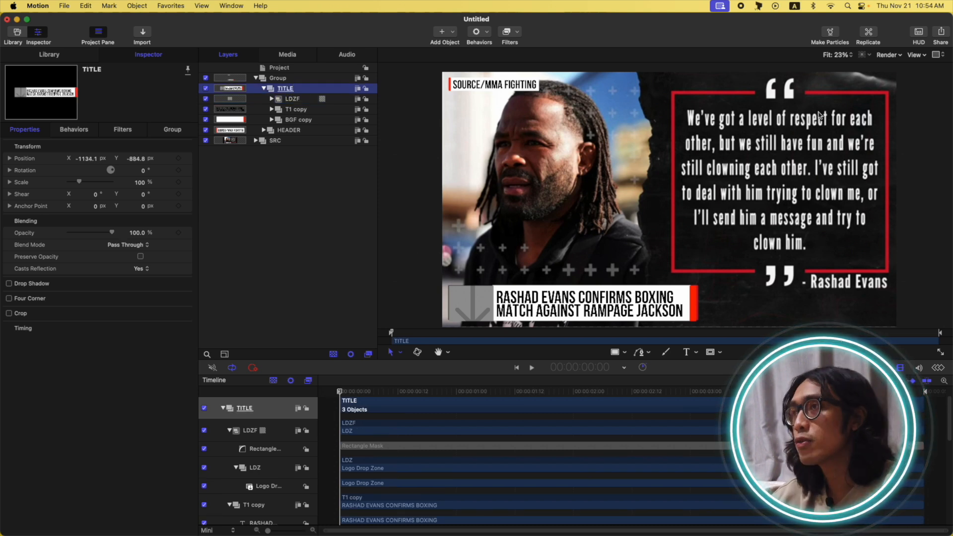
pyautogui.click(263, 89)
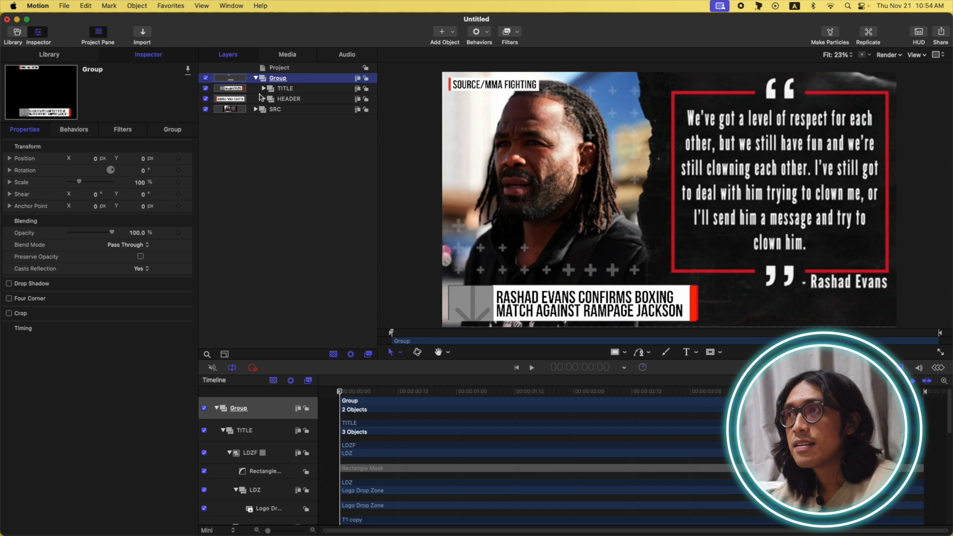
# Step: Add a text layer to the main group at the start of the reference quote and set its font to Montserrat
pyautogui.press('t')
pyautogui.click(688, 129)
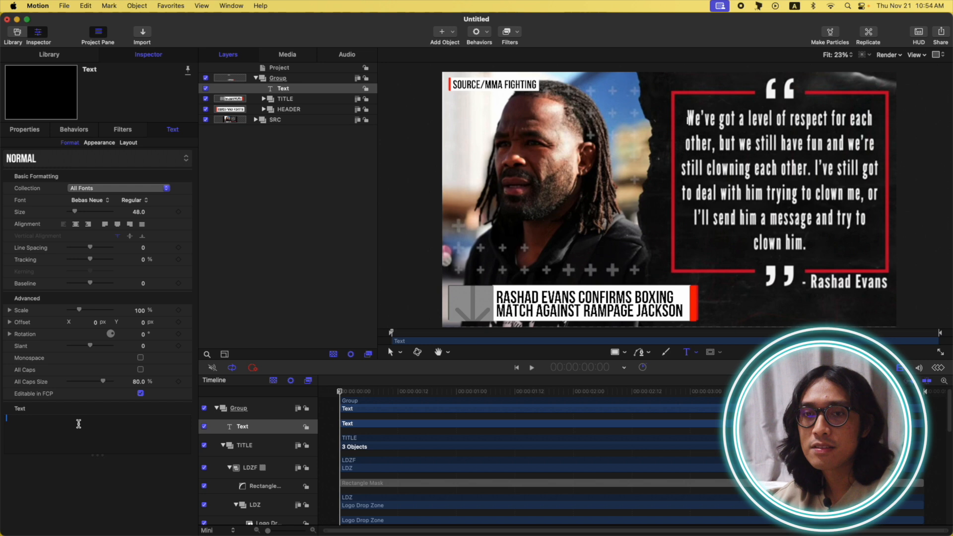
pyautogui.write('We')
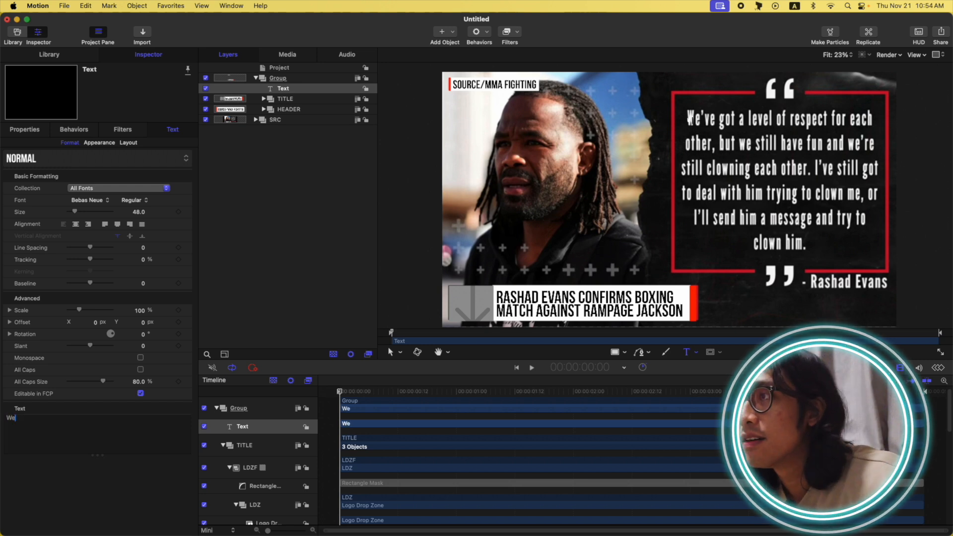
pyautogui.press('BackSpace')
pyautogui.press('BackSpace')
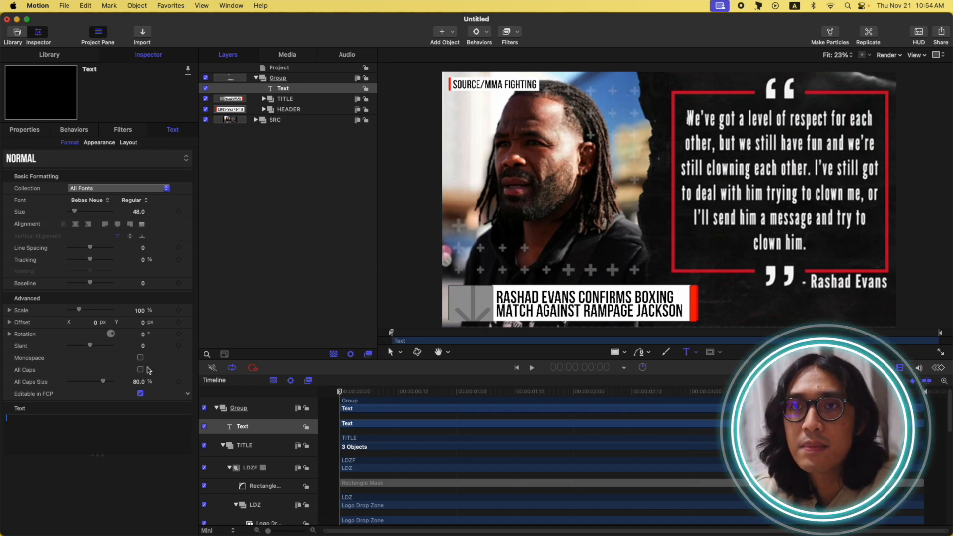
pyautogui.click(101, 199)
pyautogui.write('monts')
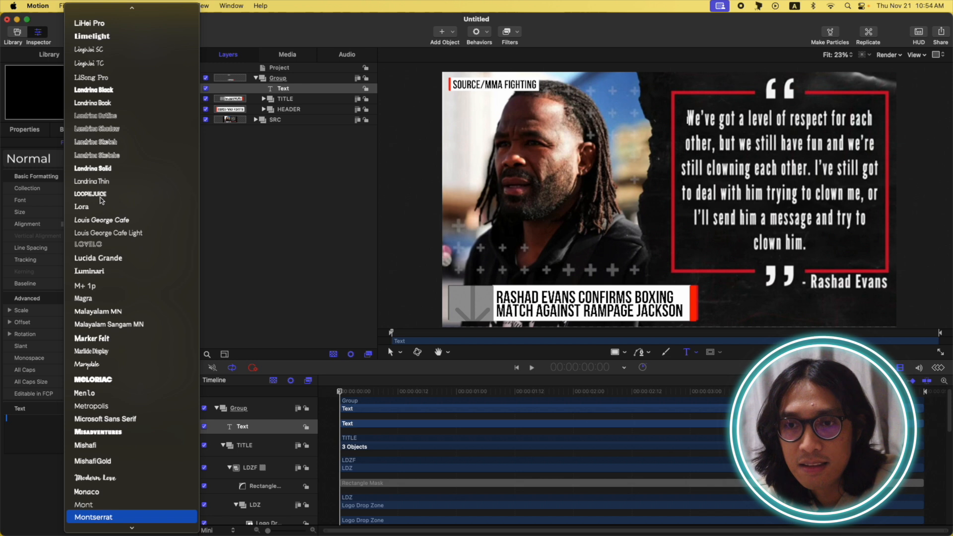
pyautogui.press('Return')
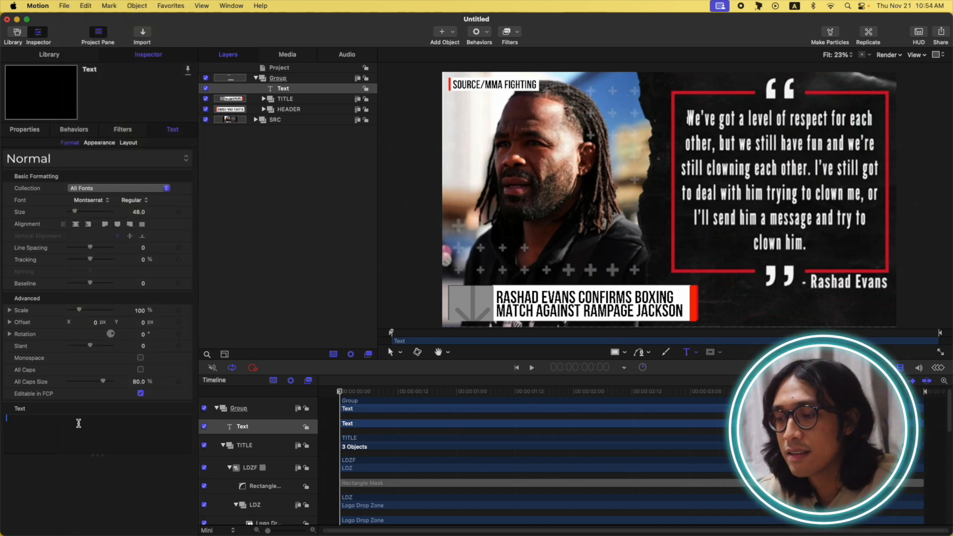
# Step: Enter the full reference quote about having "a level of respect for each other" in the text layer, ending with "try to clown him."
pyautogui.write("We've")
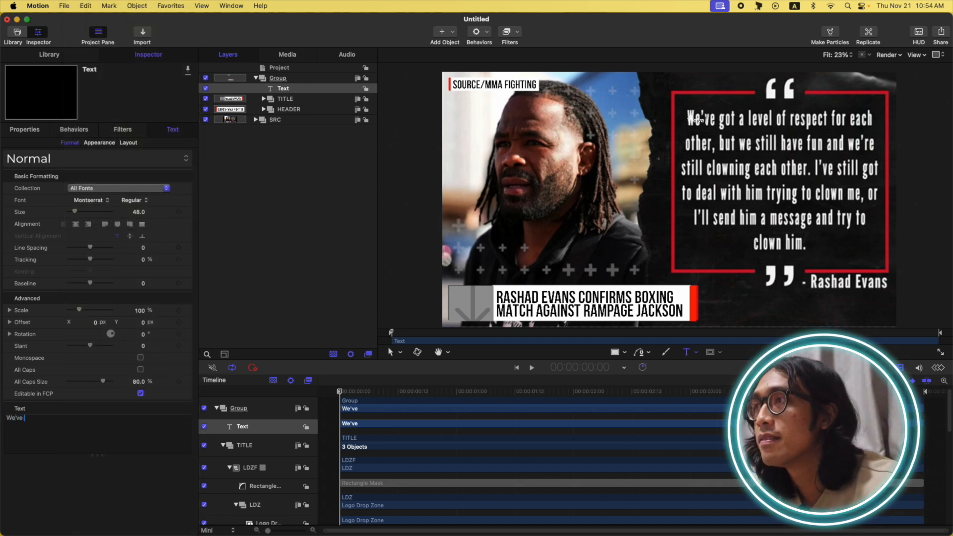
pyautogui.write(' gpt a level of respect for each other, but we still')
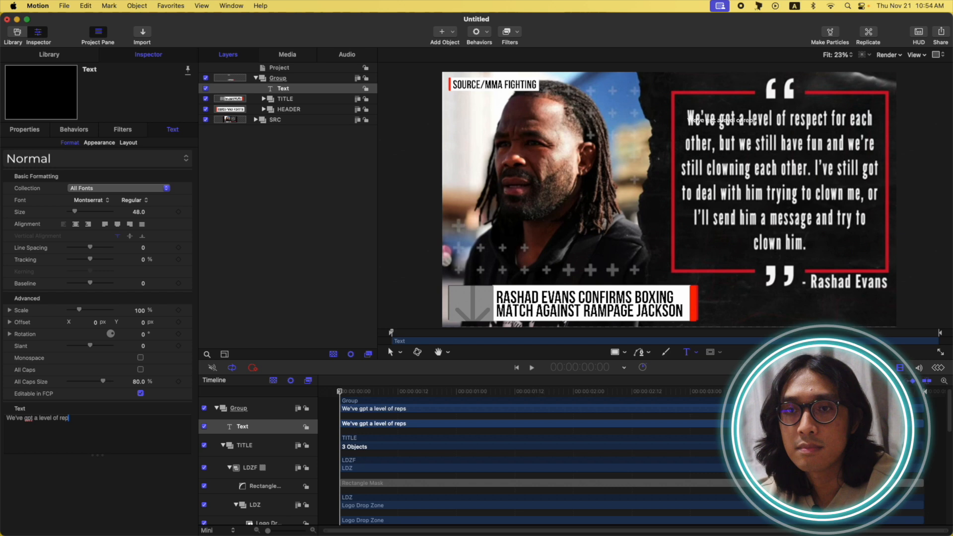
pyautogui.write(' have fun')
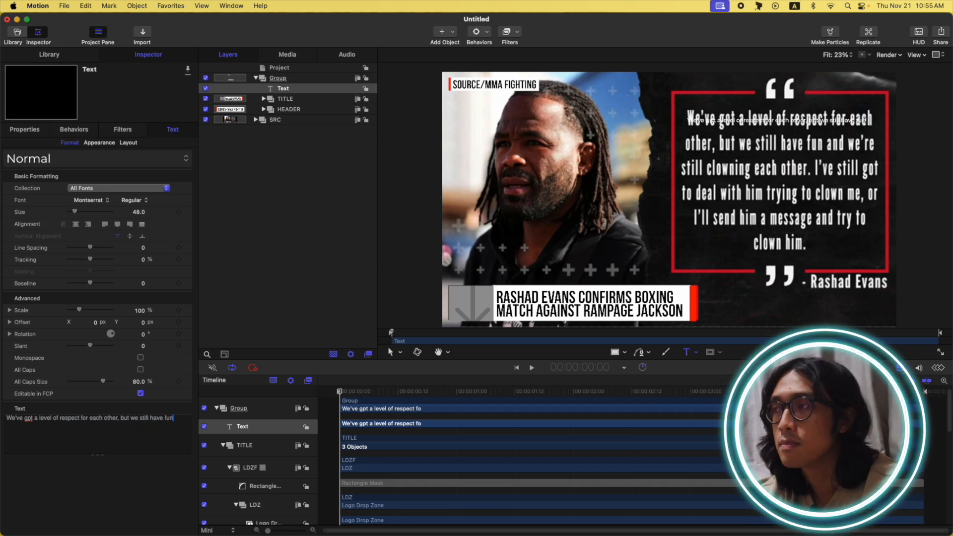
pyautogui.write(" and we're still closning each other.")
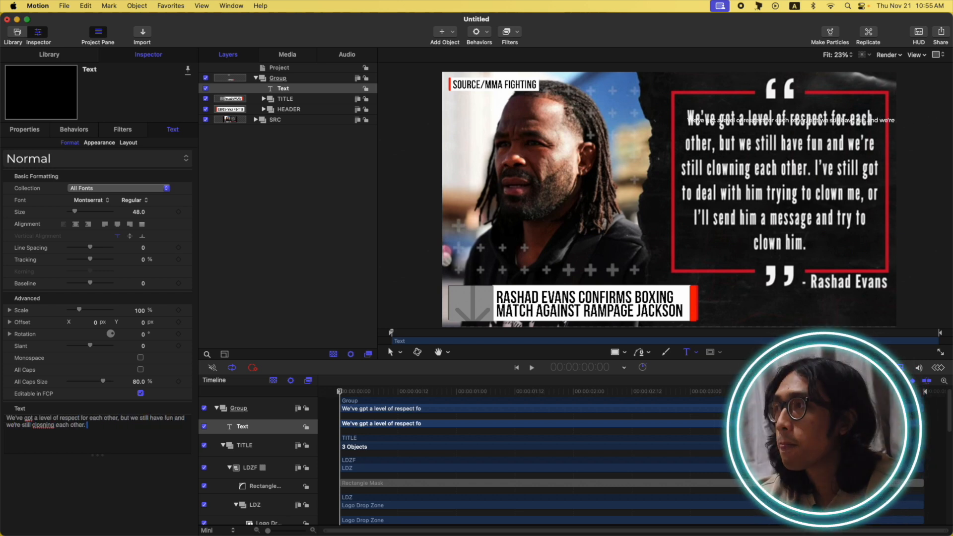
pyautogui.write(" I've still got to deal with him trying to clown me, or I")
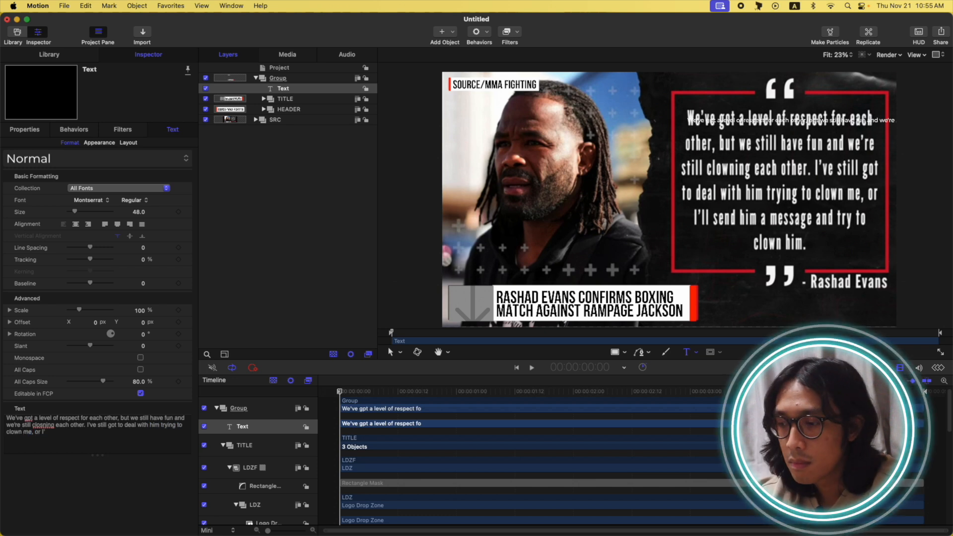
pyautogui.write("'ll send him a message and try to clown him.")
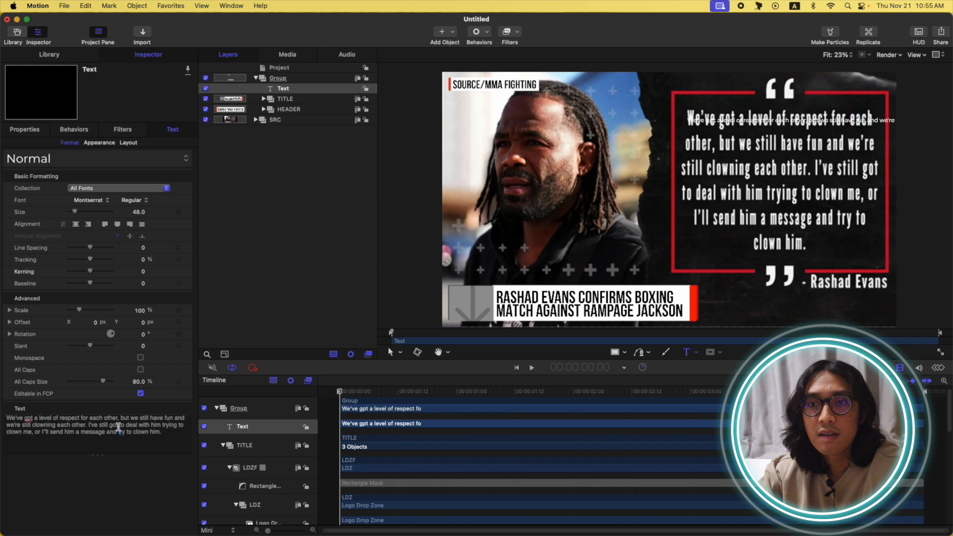
# Step: Centre-align the whole quote text and set its layout method to Paragraph
pyautogui.press('super+a')
pyautogui.click(76, 226)
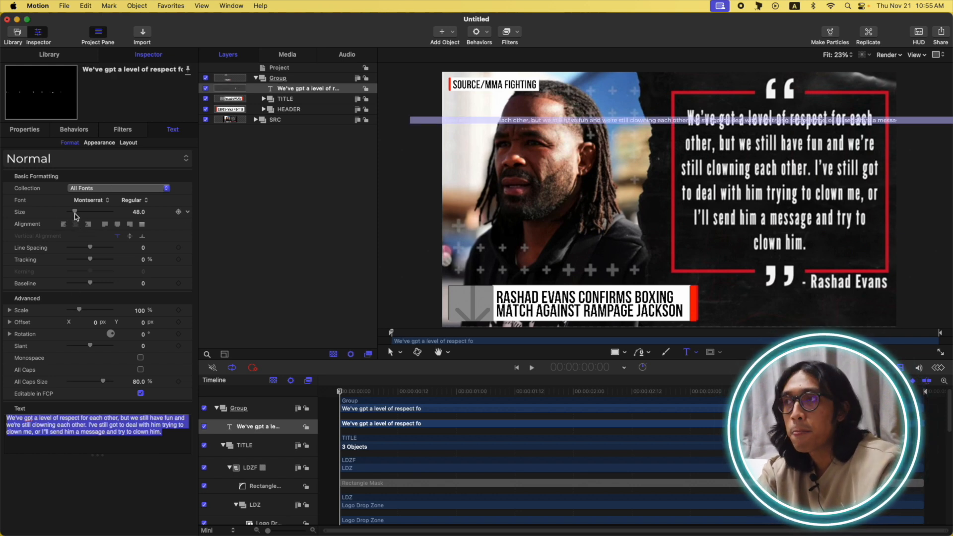
pyautogui.click(130, 143)
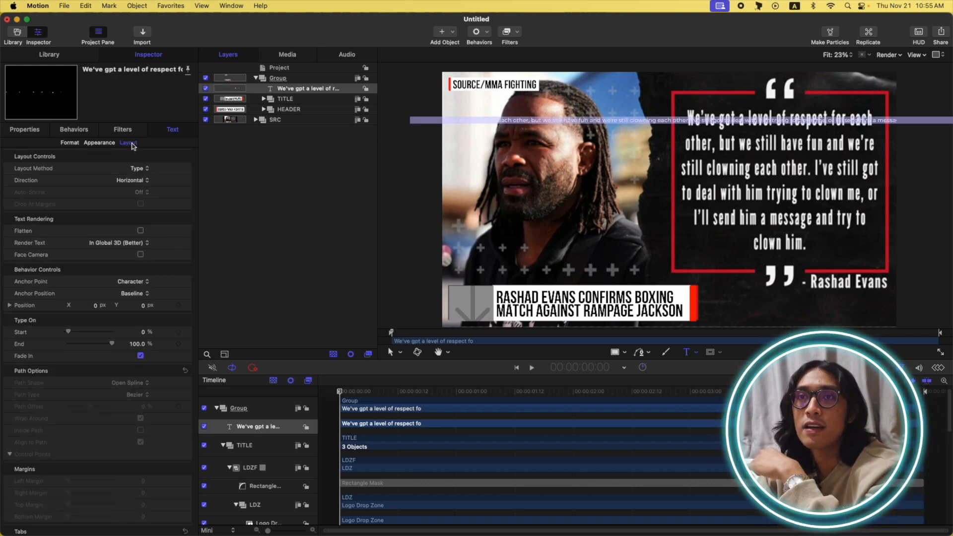
pyautogui.click(143, 171)
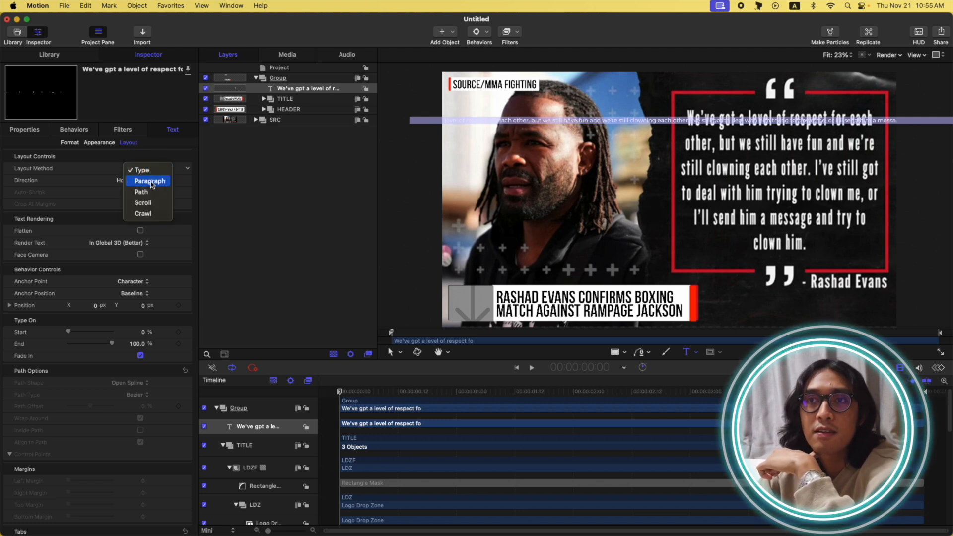
pyautogui.click(150, 181)
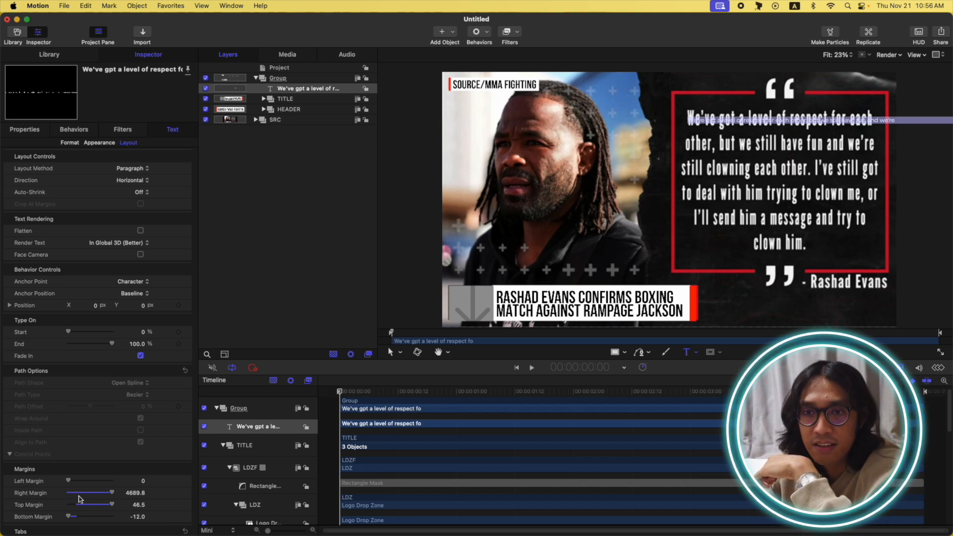
pyautogui.scroll(-1, 174, 468)
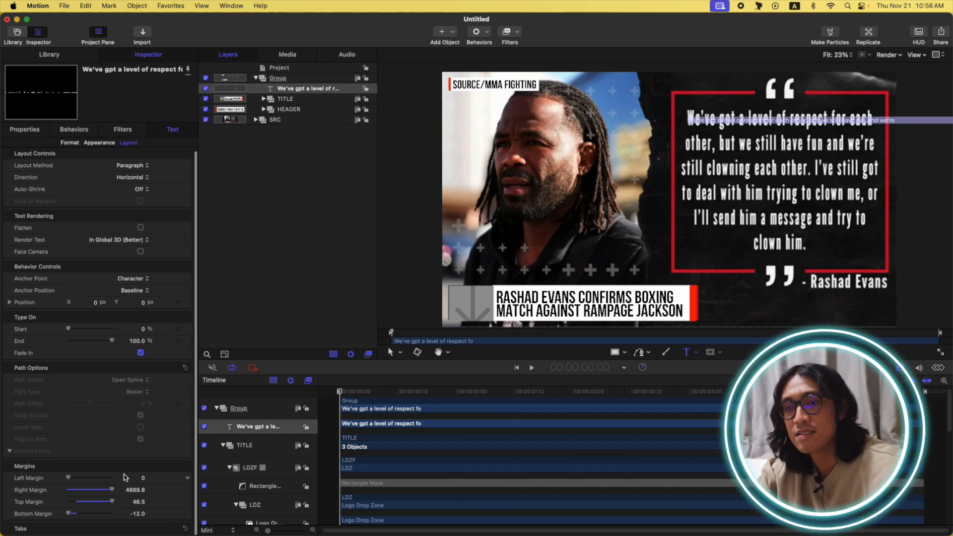
# Step: Set the quote paragraph's right margin to 1635.2 and its bottom margin to -1118.6 to fit the red frame
pyautogui.click(134, 492)
pyautogui.moveTo(137, 494)
pyautogui.mouseDown()
pyautogui.moveTo(137, 535)
pyautogui.moveTo(150, 489)
pyautogui.moveTo(135, 494)
pyautogui.moveTo(135, 520)
pyautogui.moveTo(135, 497)
pyautogui.mouseUp()
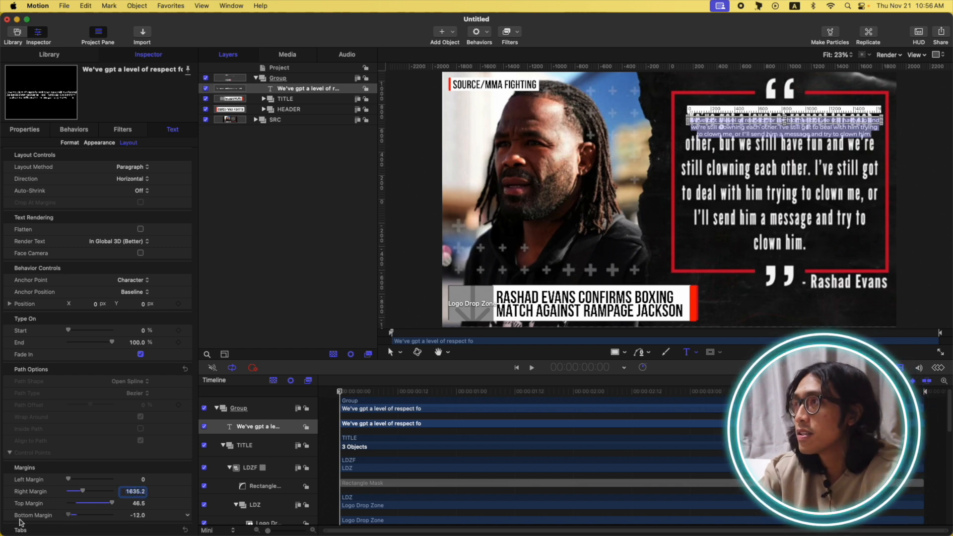
pyautogui.moveTo(142, 519); pyautogui.dragTo(82, 519)
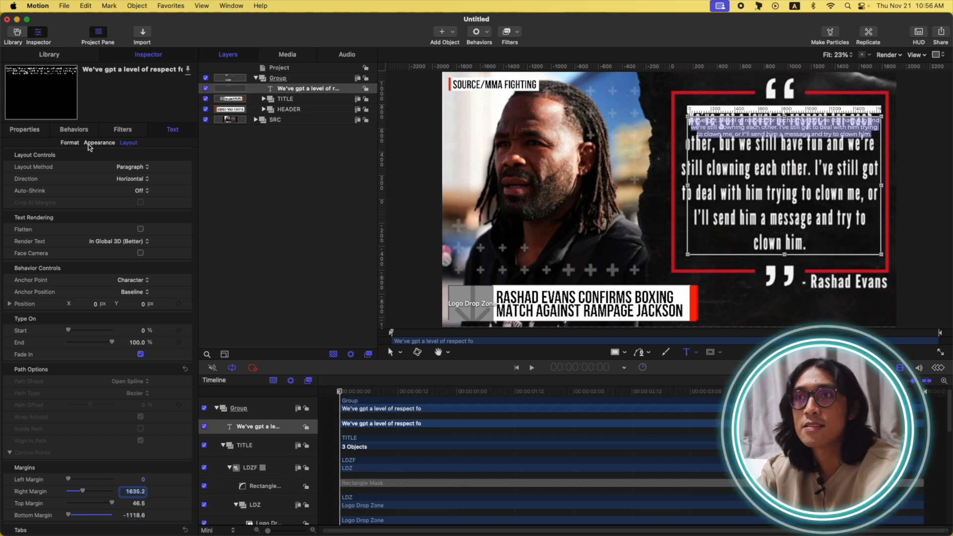
# Step: Reset the quote text's position and put the layer in a new group named "Quotes"
pyautogui.click(36, 129)
pyautogui.click(189, 159)
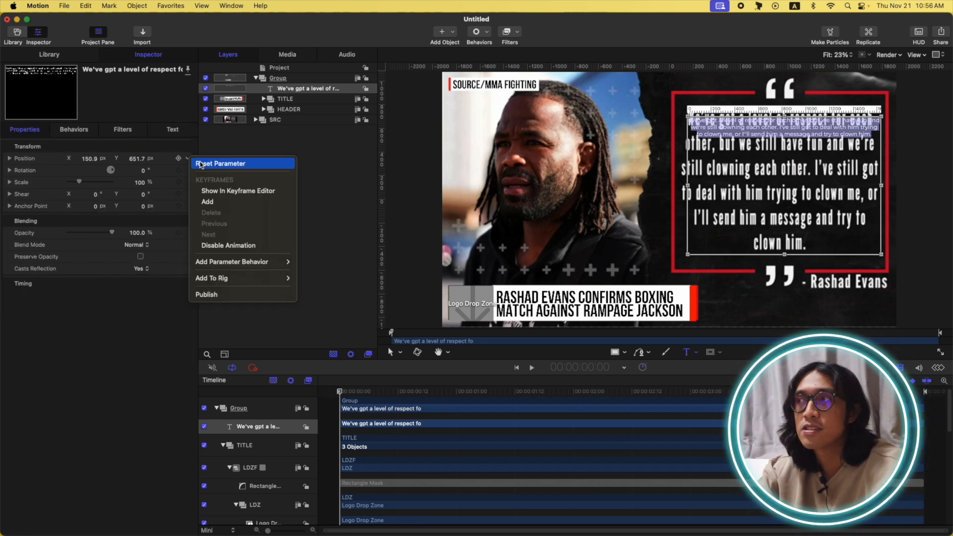
pyautogui.click(201, 164)
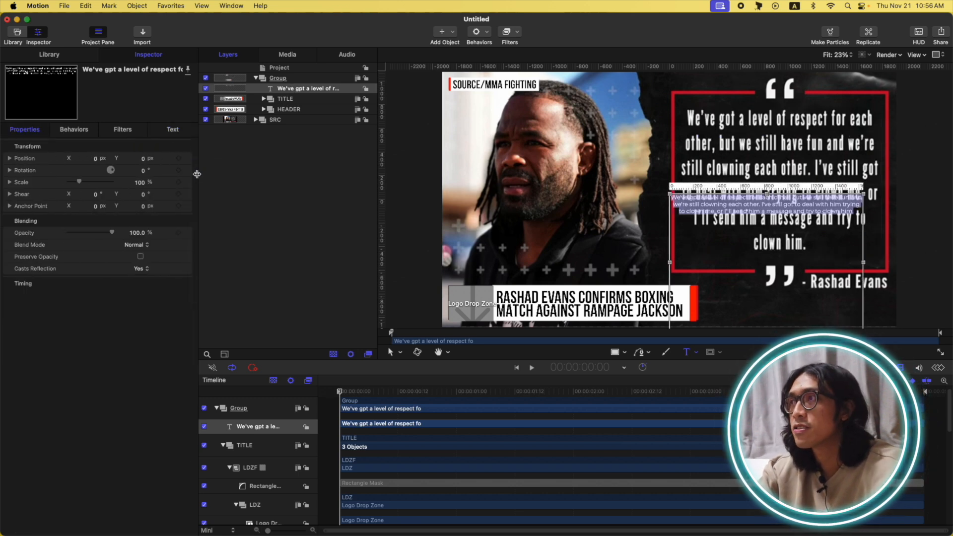
pyautogui.press('super+shift+g')
pyautogui.doubleClick(298, 88)
pyautogui.write('Quotes')
pyautogui.press('Return')
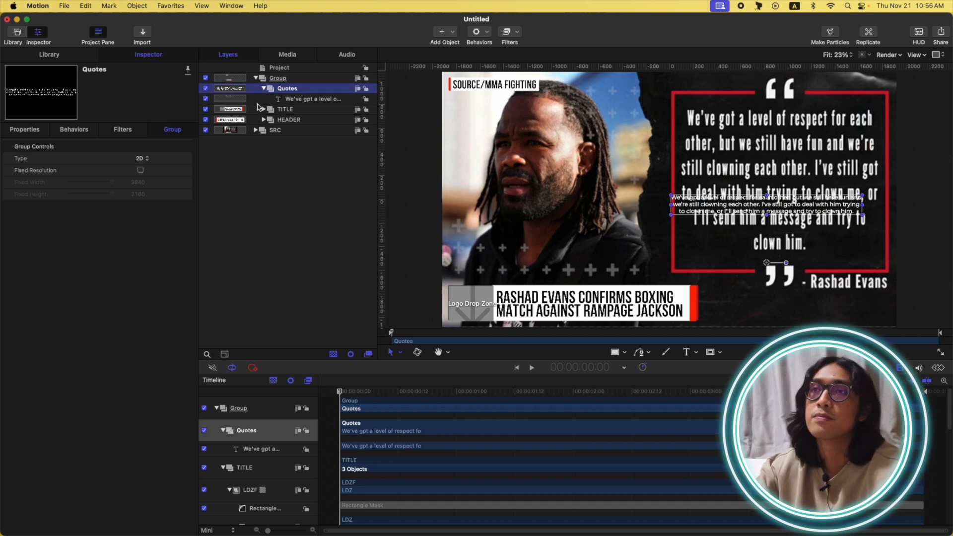
# Step: Reset the quote text's own position and move the Quotes group into the red frame at X 160.6, Y 611.7 px
pyautogui.click(29, 130)
pyautogui.moveTo(139, 159); pyautogui.dragTo(100, 158)
pyautogui.click(303, 99)
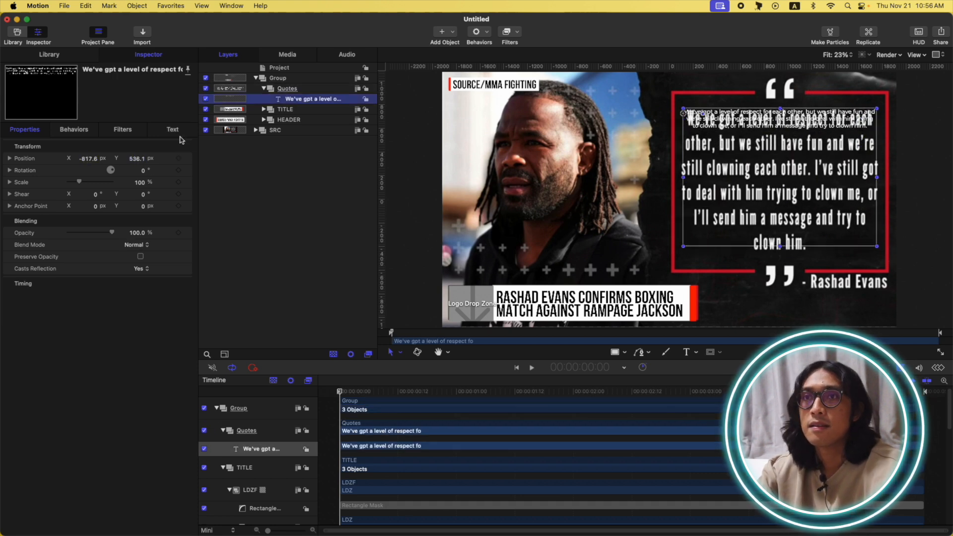
pyautogui.click(187, 159)
pyautogui.click(196, 165)
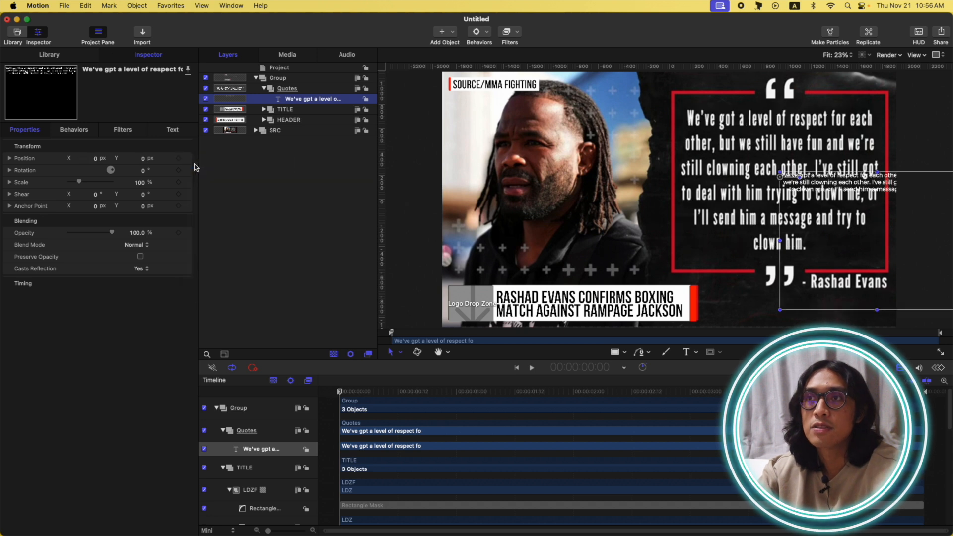
pyautogui.click(293, 90)
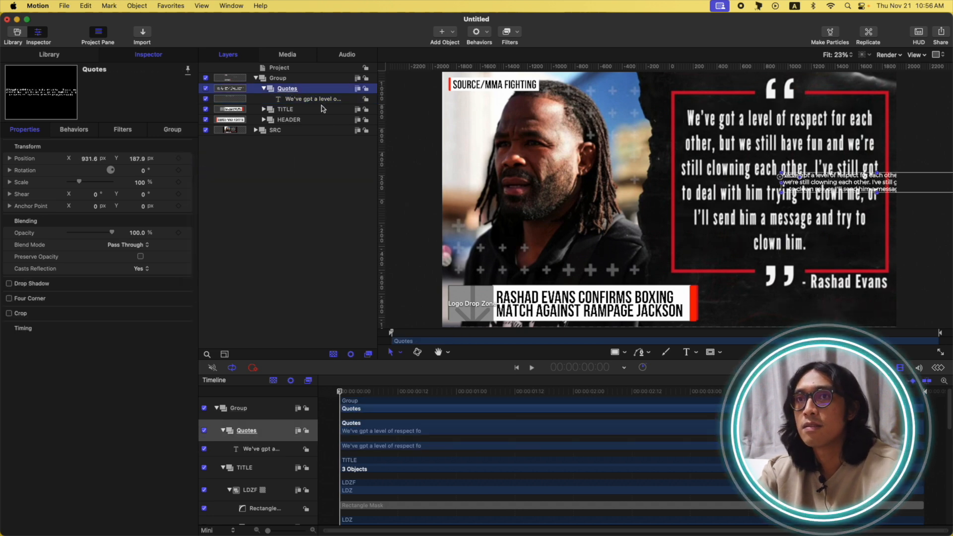
pyautogui.moveTo(855, 186); pyautogui.dragTo(755, 143)
pyautogui.moveTo(681, 133); pyautogui.dragTo(689, 125)
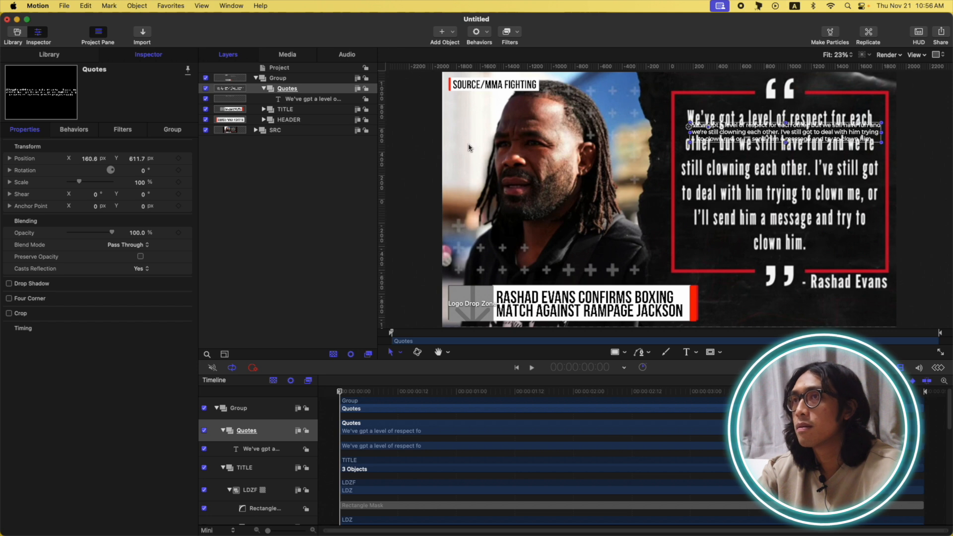
# Step: Select all of the quote text and set its font size to 115
pyautogui.click(309, 101)
pyautogui.click(172, 130)
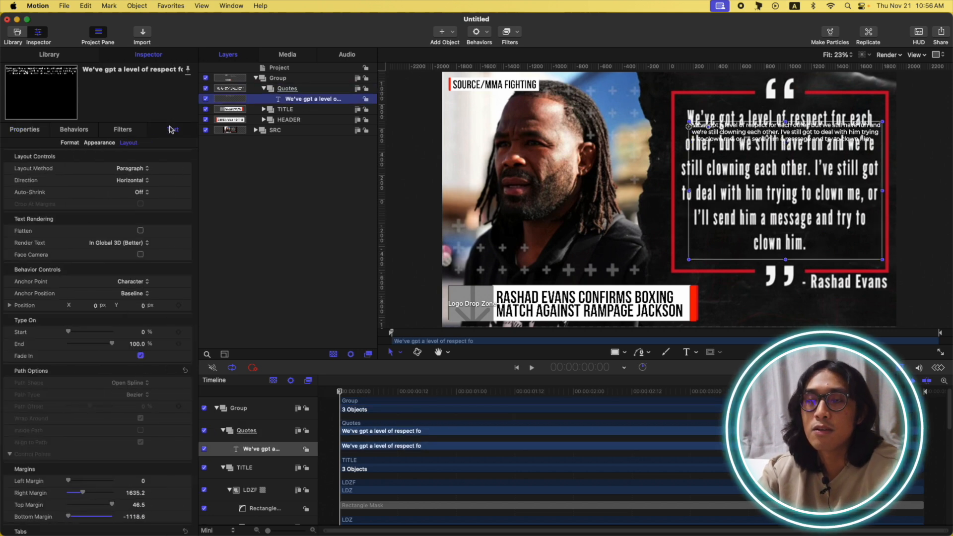
pyautogui.click(76, 142)
pyautogui.click(162, 443)
pyautogui.press('super+a')
pyautogui.moveTo(74, 213); pyautogui.dragTo(86, 216)
# Step: Raise the Quotes group vertically so its first line overlaps the first line of the reference quote
pyautogui.click(278, 92)
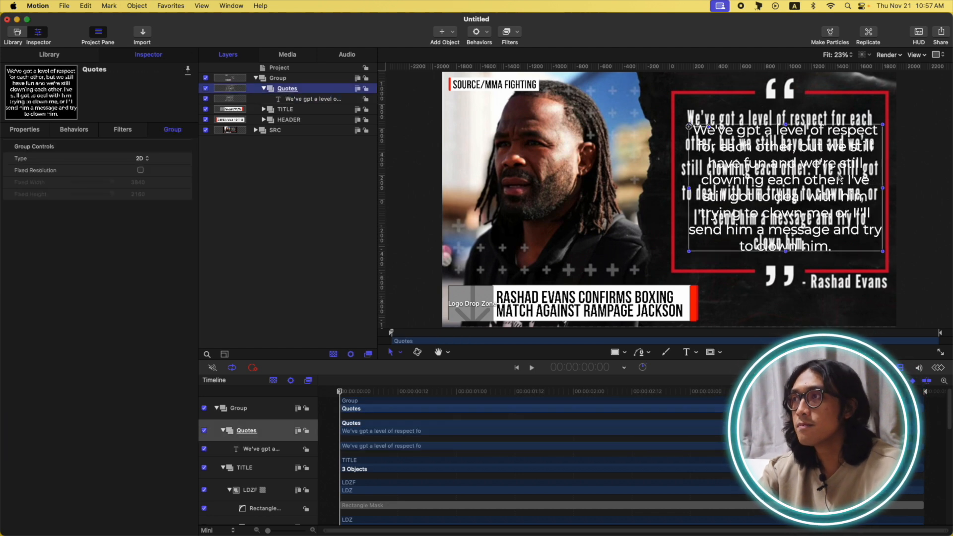
pyautogui.click(24, 129)
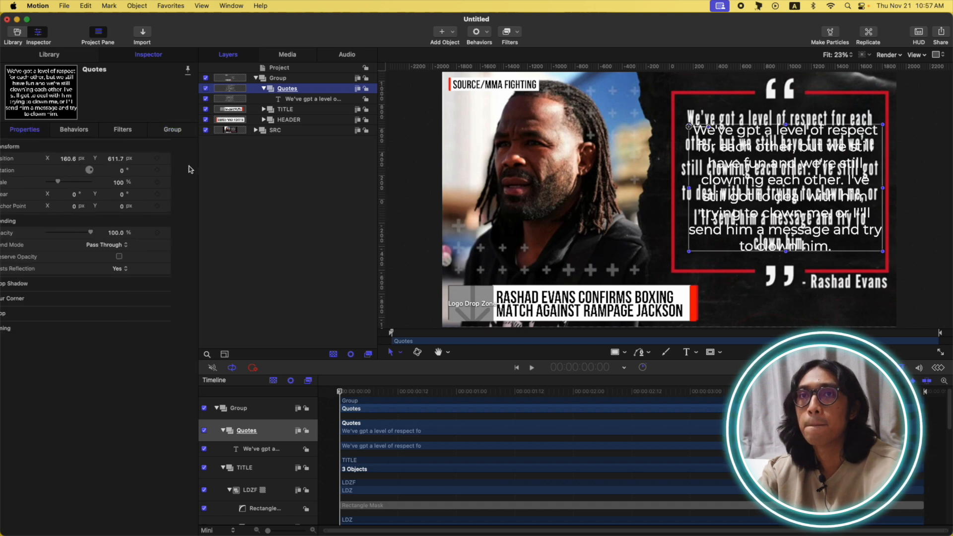
pyautogui.moveTo(144, 159); pyautogui.dragTo(142, 158)
# Step: Correct "gpt" to "got" in the quote text and set its Montserrat font style to Medium
pyautogui.click(297, 101)
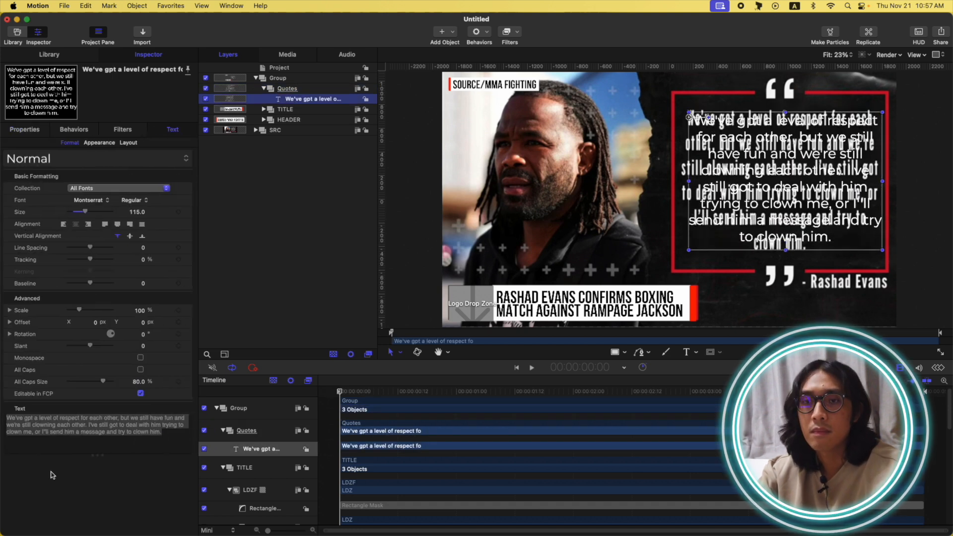
pyautogui.click(29, 419)
pyautogui.press('BackSpace')
pyautogui.write('o')
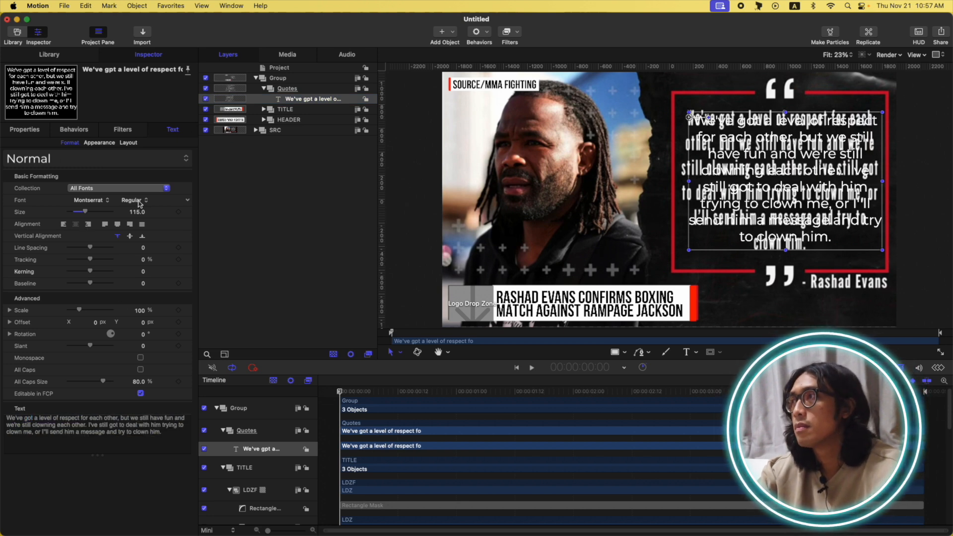
pyautogui.click(139, 201)
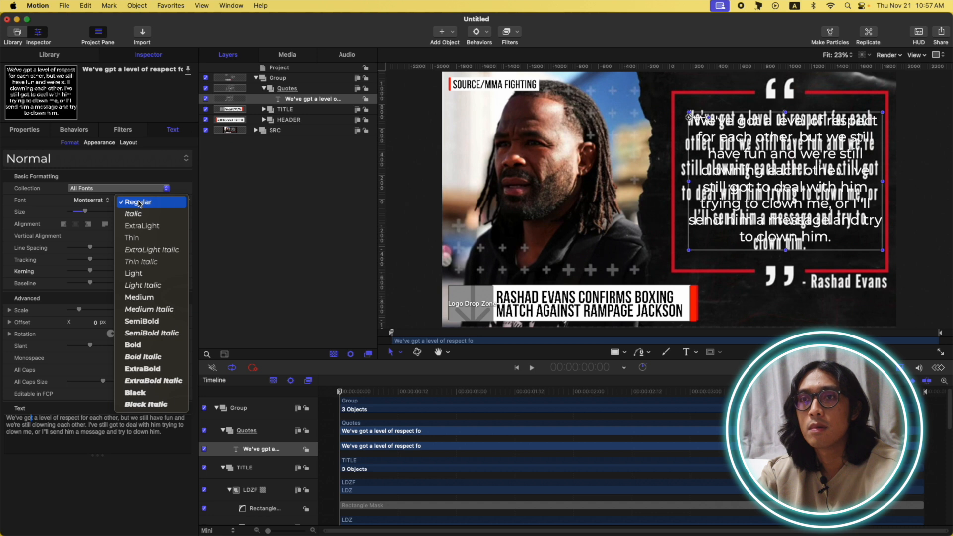
pyautogui.click(137, 300)
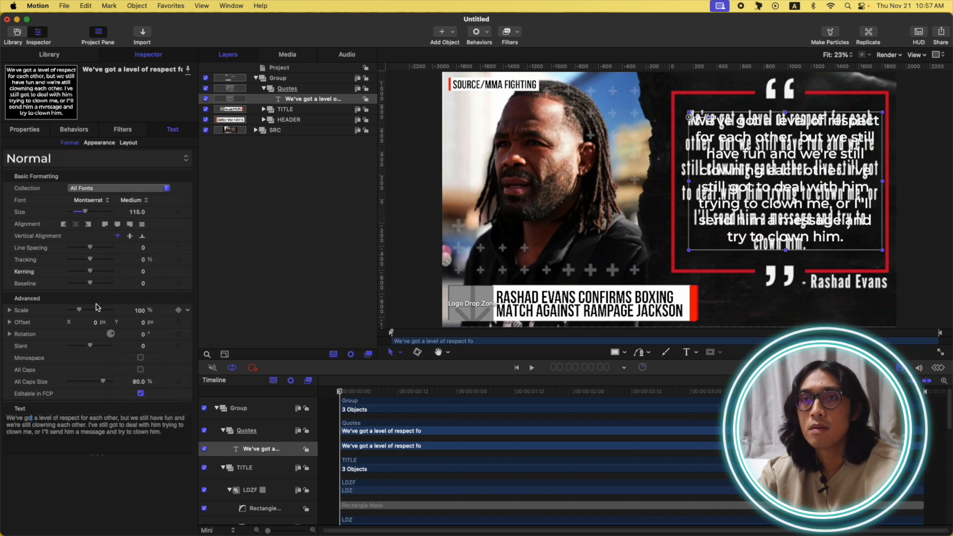
# Step: Inspect the quote with the SRC group hidden and the canvas showing a black background, and show SRC again
pyautogui.click(205, 130)
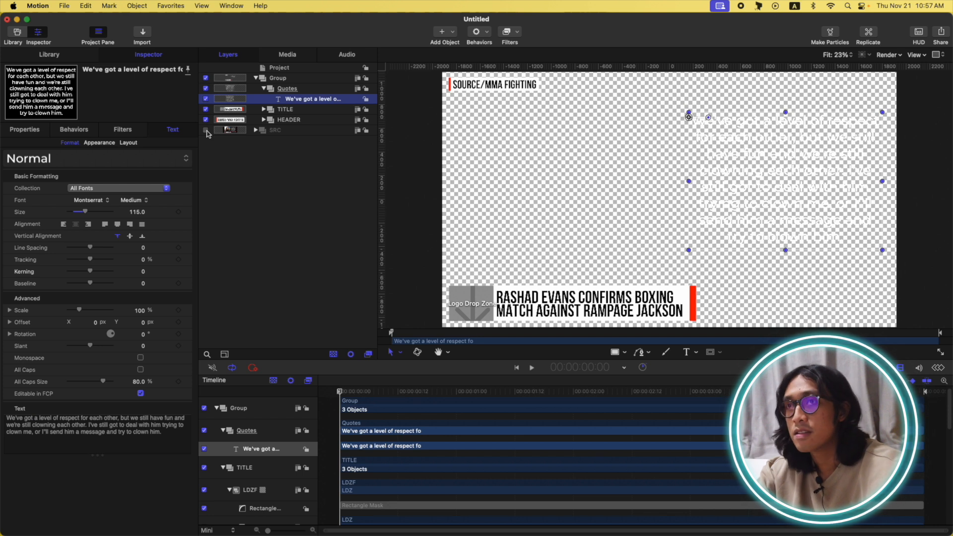
pyautogui.hotkey('shift', 'c')
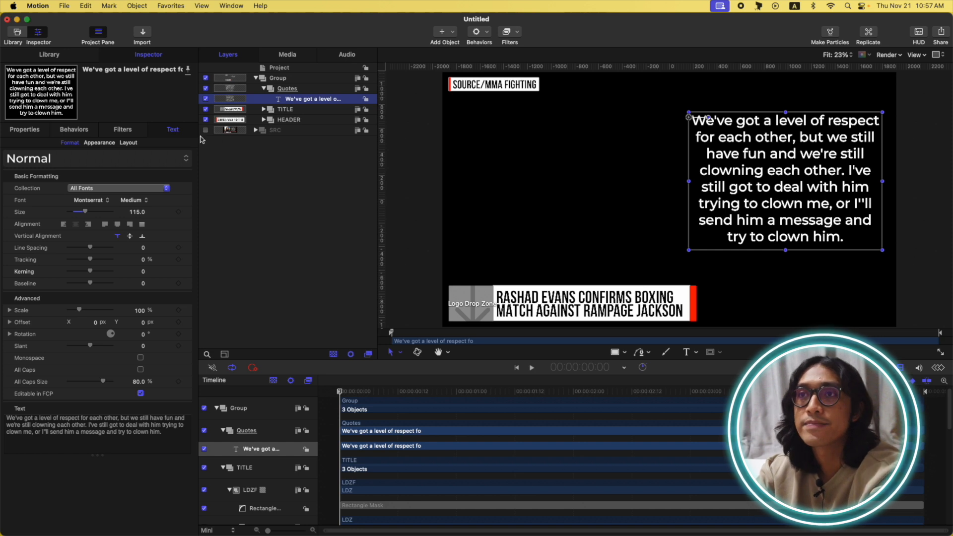
pyautogui.click(205, 130)
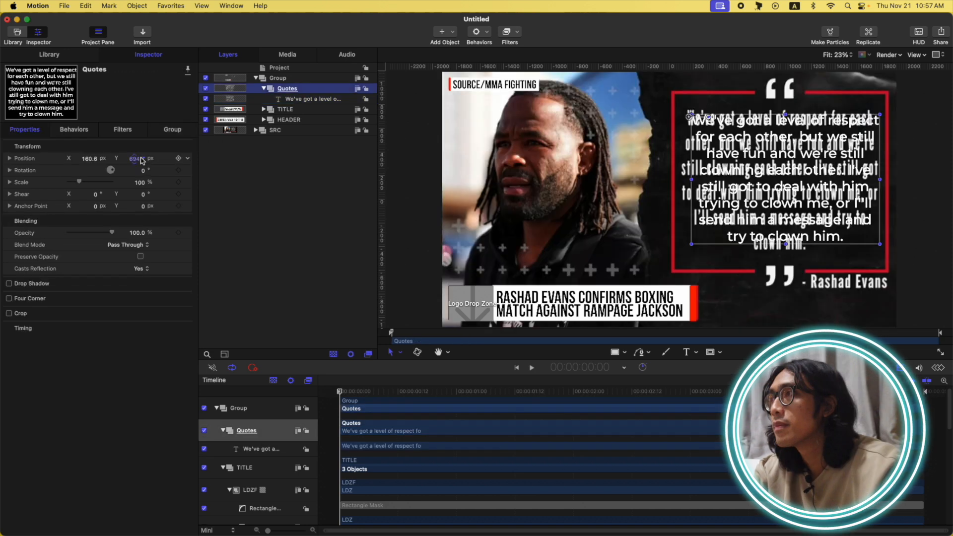
# Step: Collapse the Quotes group and add a text layer "Rashad Evans" to the main group over the reference attribution
pyautogui.click(263, 89)
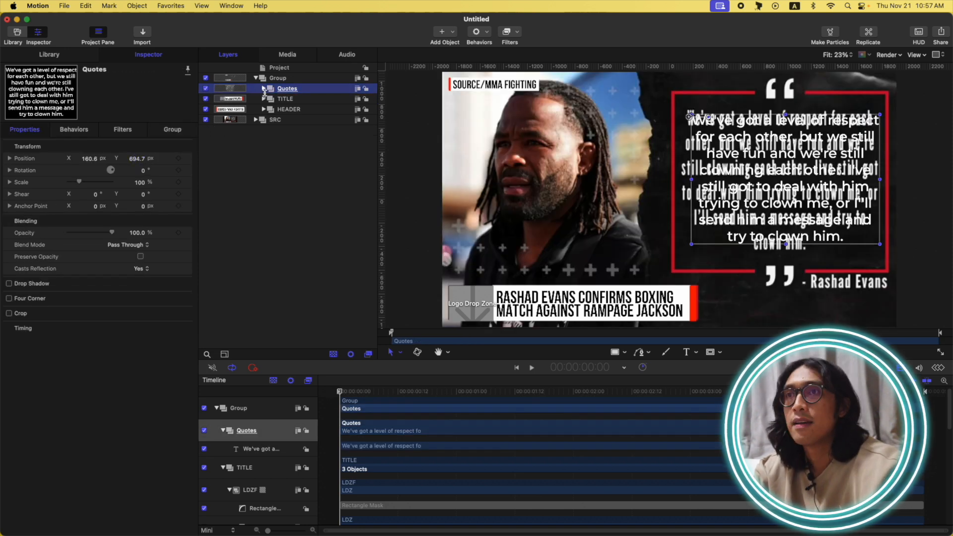
pyautogui.click(293, 79)
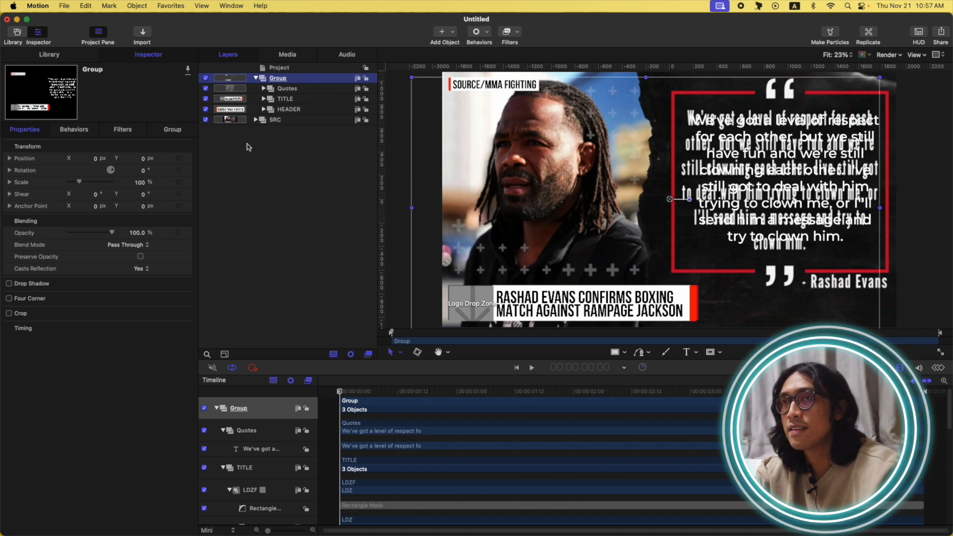
pyautogui.press('t')
pyautogui.click(809, 282)
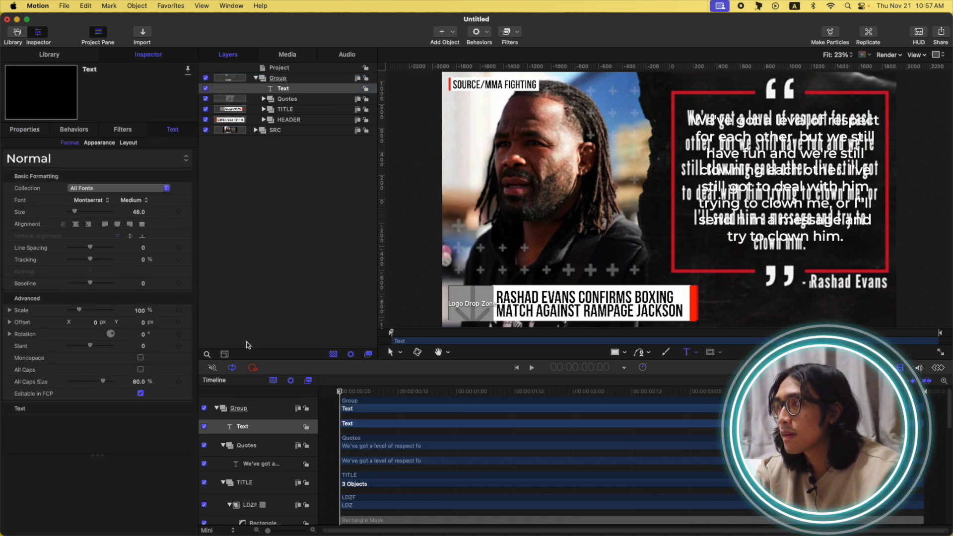
pyautogui.click(88, 444)
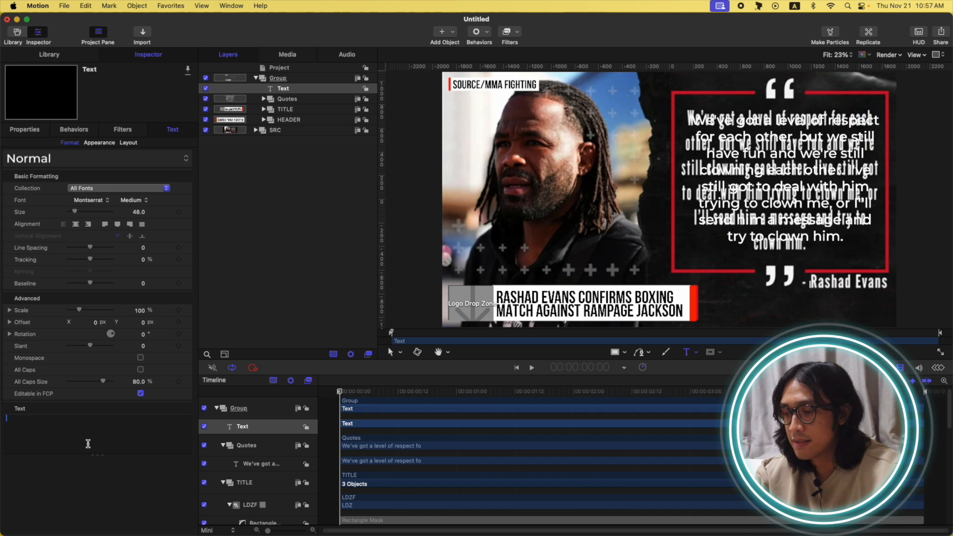
pyautogui.write('Rash')
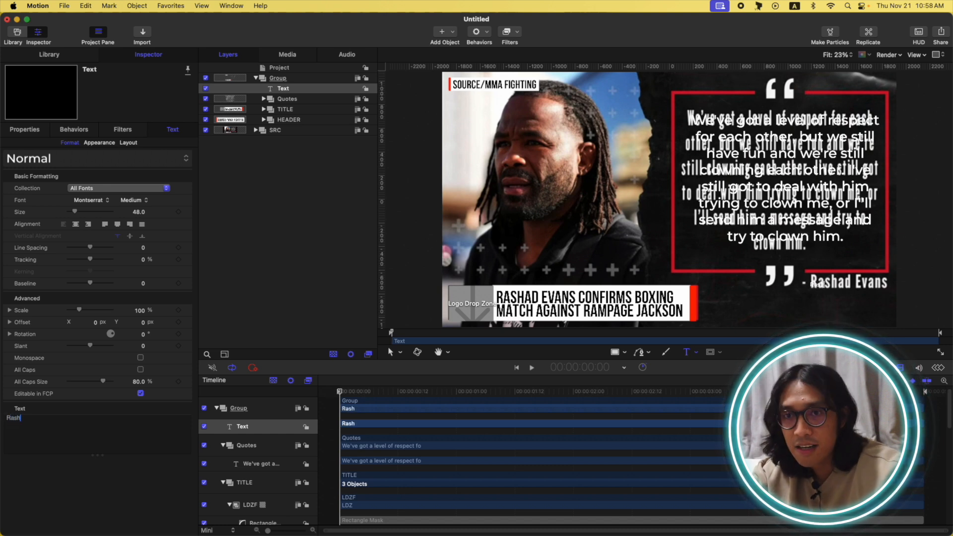
pyautogui.write('ad Evans')
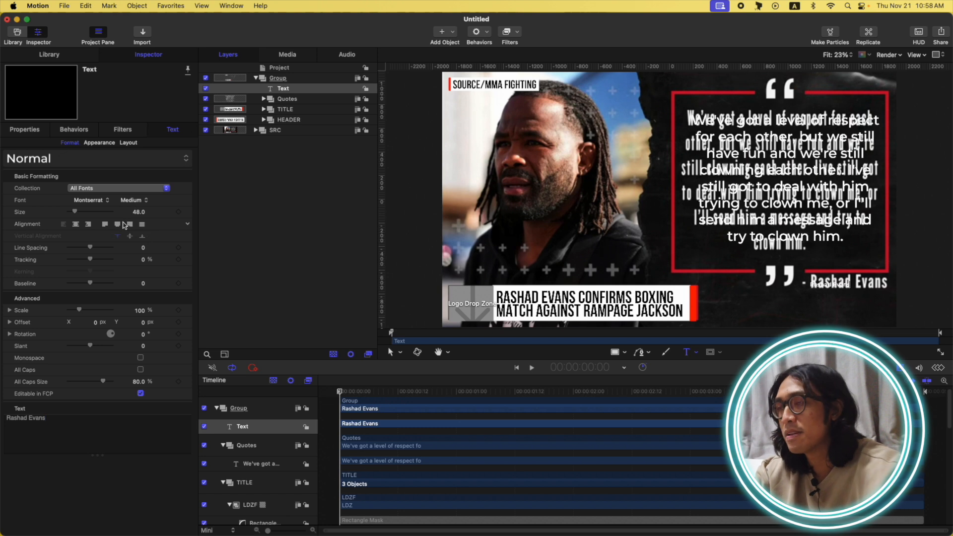
# Step: Set the attribution text's size to 97 and its Montserrat font style to Bold
pyautogui.moveTo(75, 212); pyautogui.dragTo(83, 214)
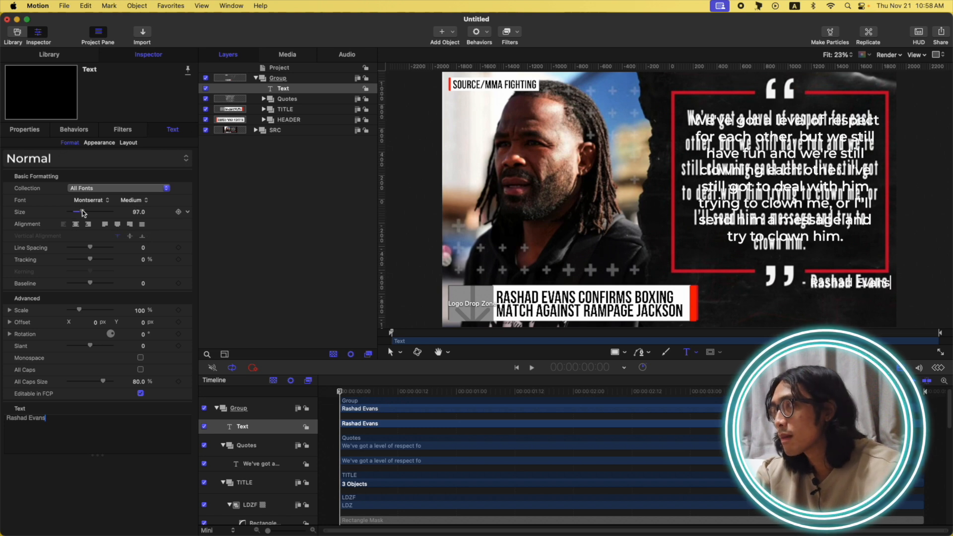
pyautogui.tripleClick(70, 419)
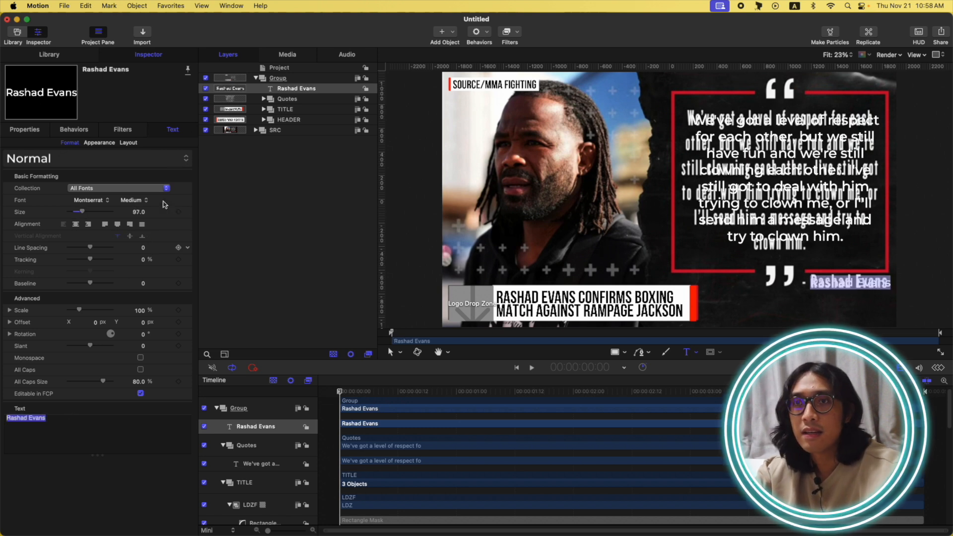
pyautogui.click(139, 201)
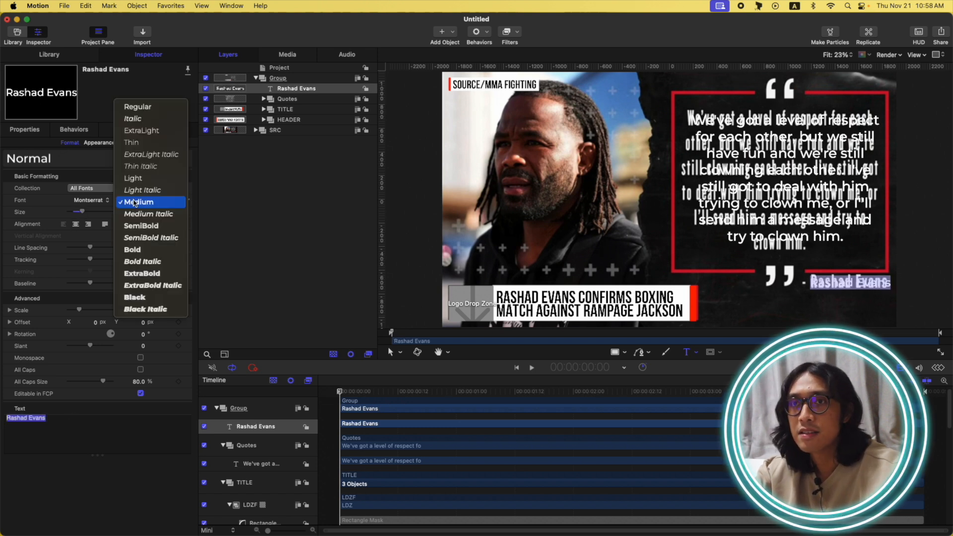
pyautogui.click(142, 250)
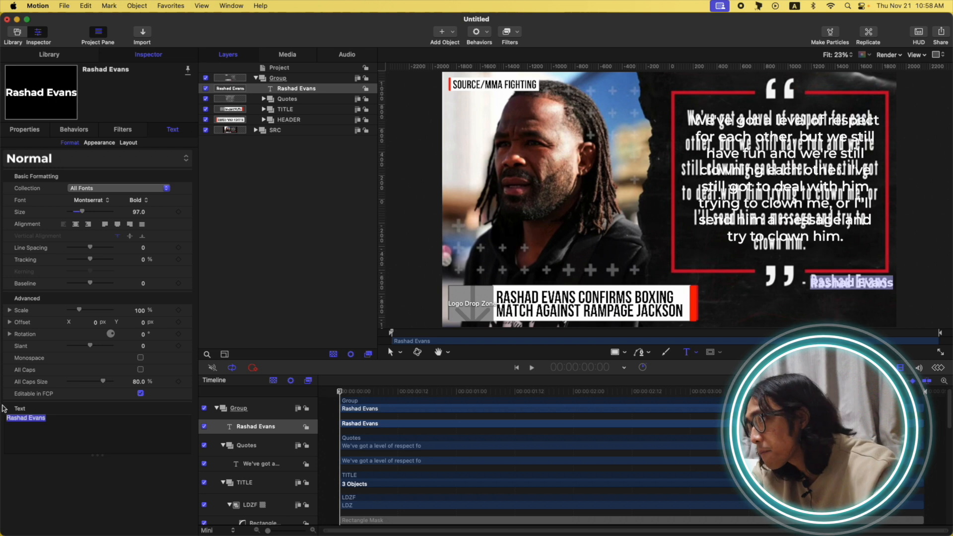
# Step: Check the attribution with the SRC group briefly hidden, and add a dash and space before "Rashad Evans"
pyautogui.click(206, 130)
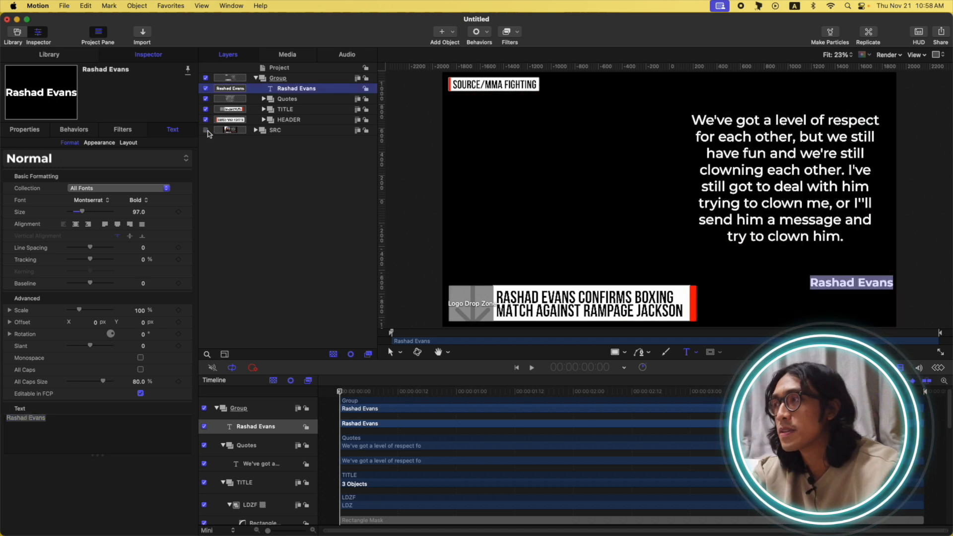
pyautogui.click(205, 130)
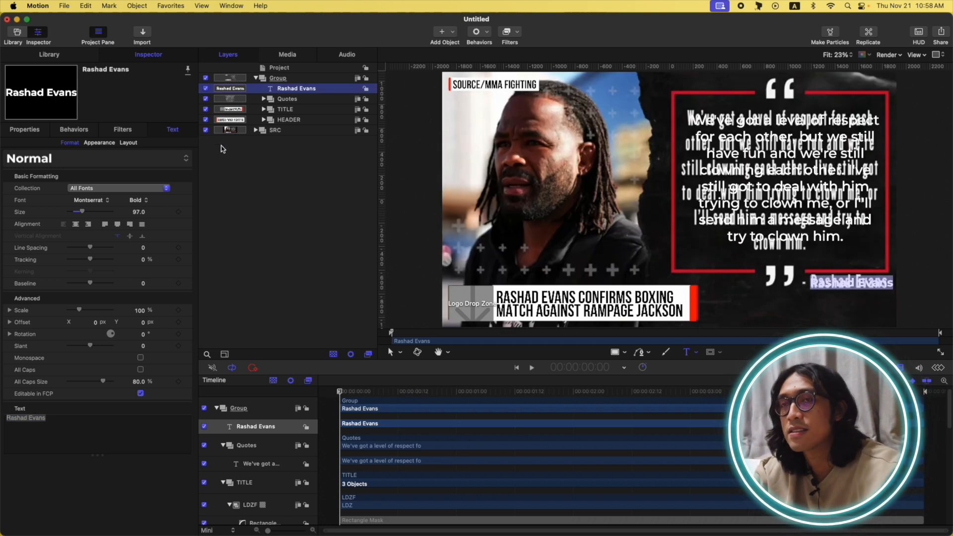
pyautogui.click(6, 421)
pyautogui.write('-')
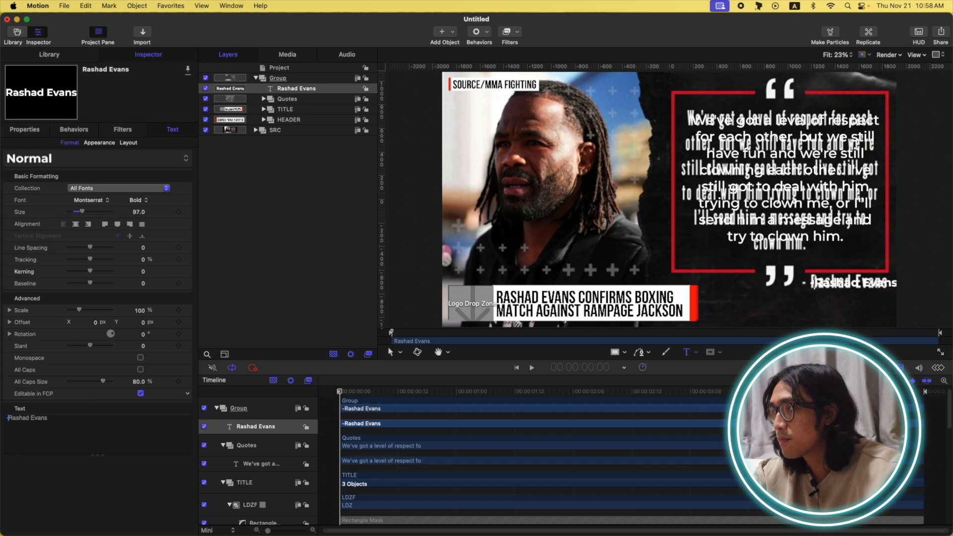
# Step: Reset the attribution text's position, put it in a new group, and move that group just below the reference attribution
pyautogui.click(26, 130)
pyautogui.click(188, 158)
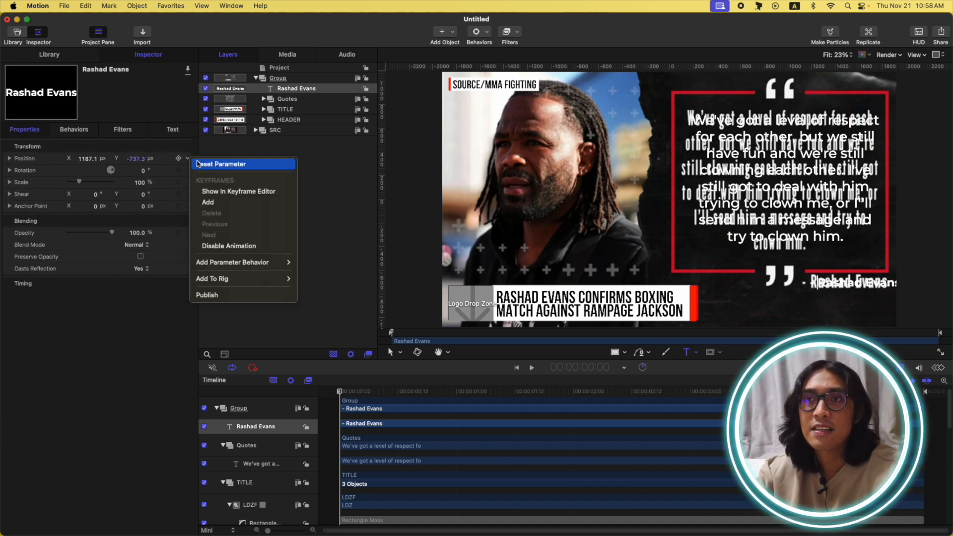
pyautogui.click(208, 164)
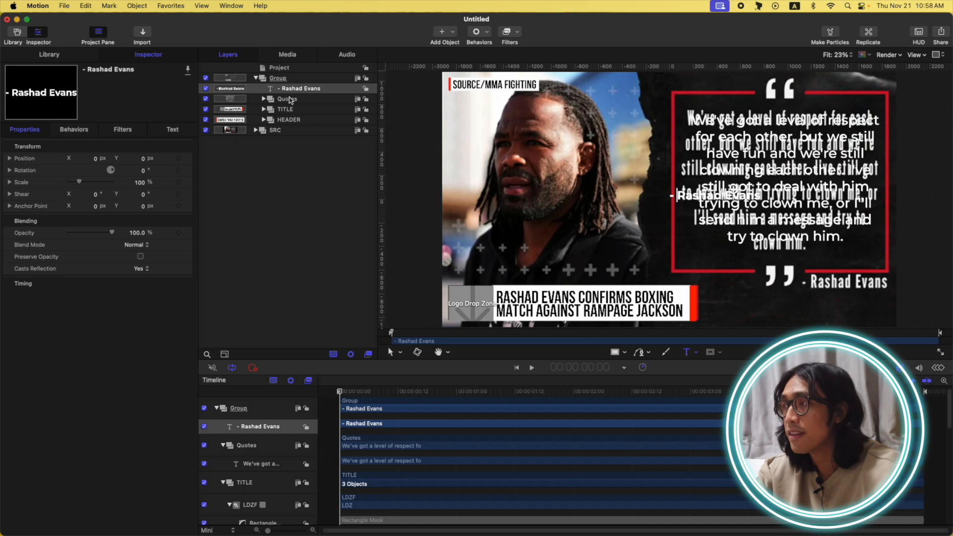
pyautogui.press('super+shift+g')
pyautogui.moveTo(715, 195); pyautogui.dragTo(845, 286)
pyautogui.click(307, 102)
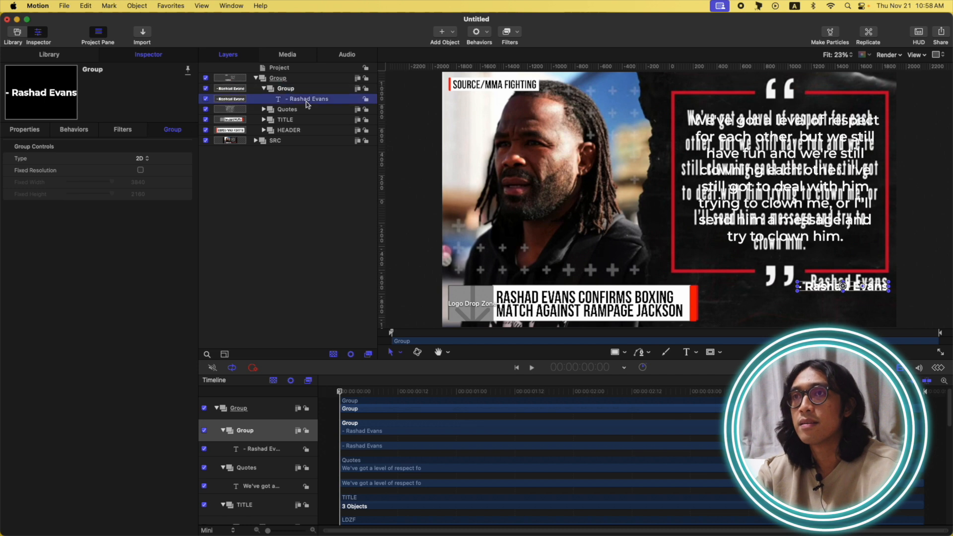
# Step: Review the attribution text on its own by briefly hiding the SRC reference group
pyautogui.click(306, 101)
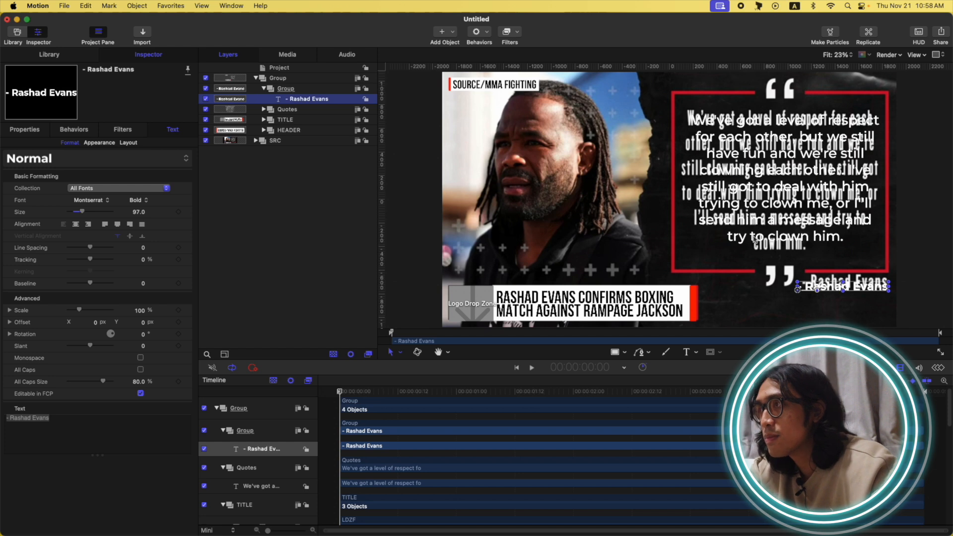
pyautogui.click(205, 140)
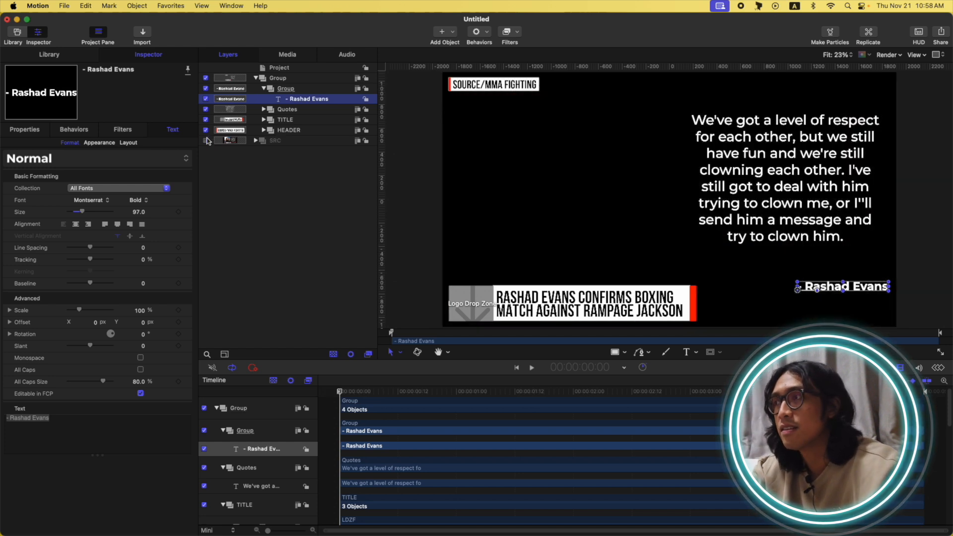
pyautogui.click(206, 141)
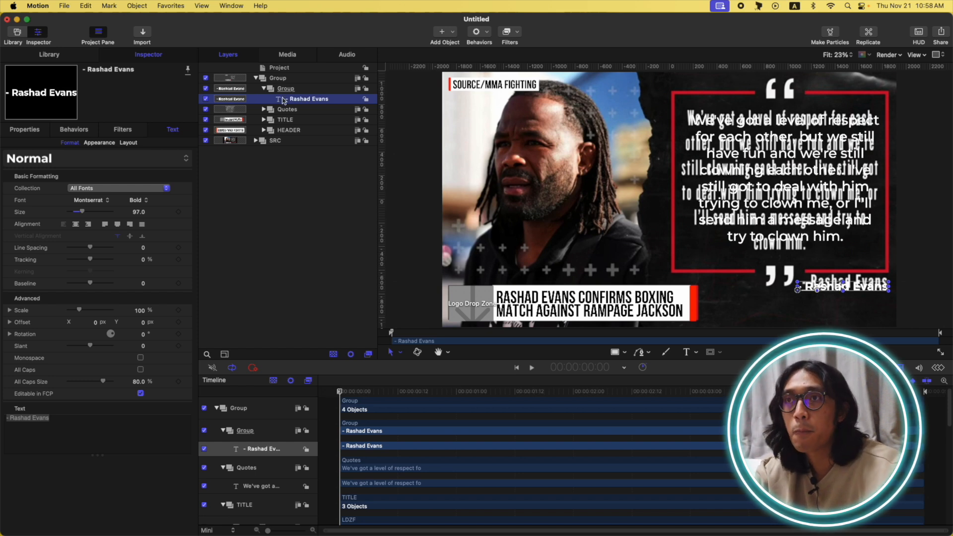
# Step: Collapse the group holding the attribution text and rename it "Name"
pyautogui.click(265, 89)
pyautogui.doubleClick(304, 89)
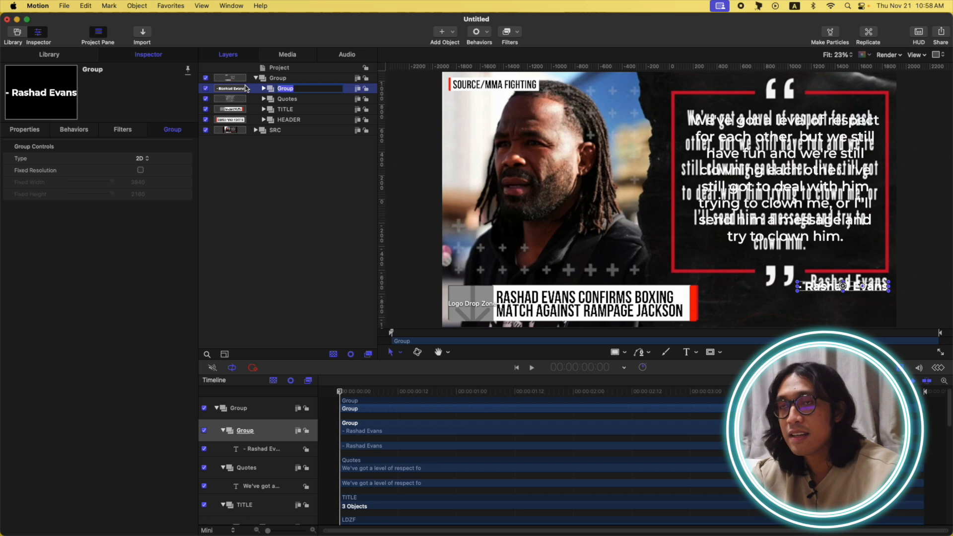
pyautogui.write('T')
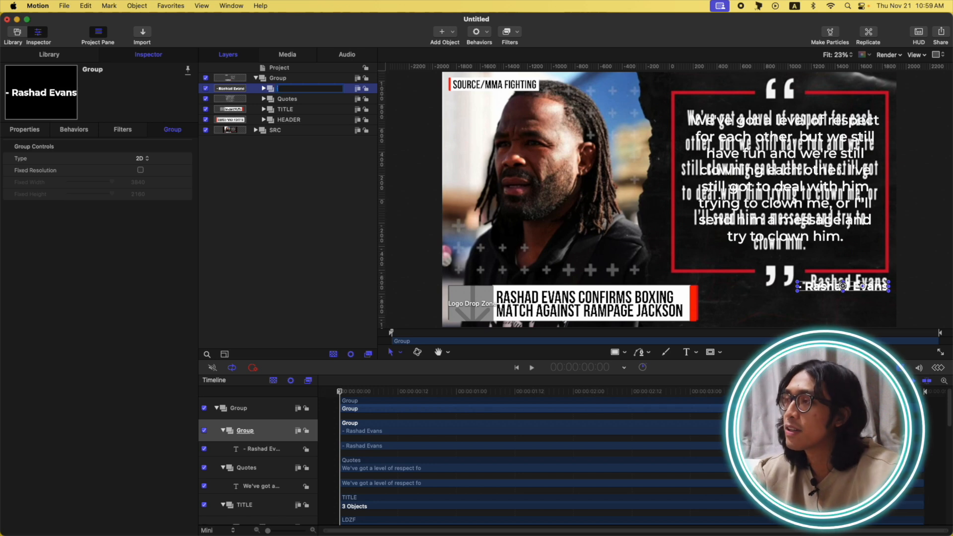
pyautogui.write('ame')
pyautogui.press('Return')
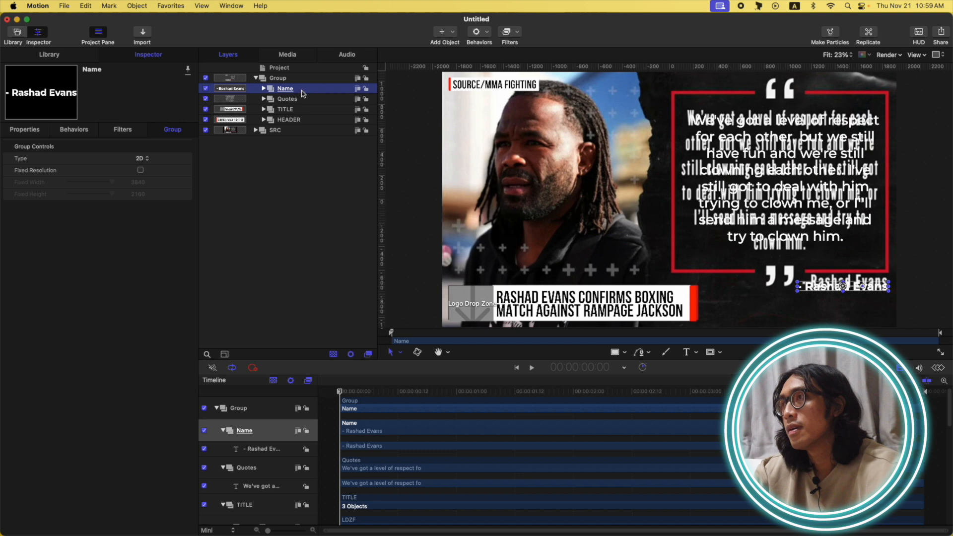
# Step: Draw a rectangle in the main group over the reference's red quote frame, about 1807 px wide
pyautogui.click(284, 79)
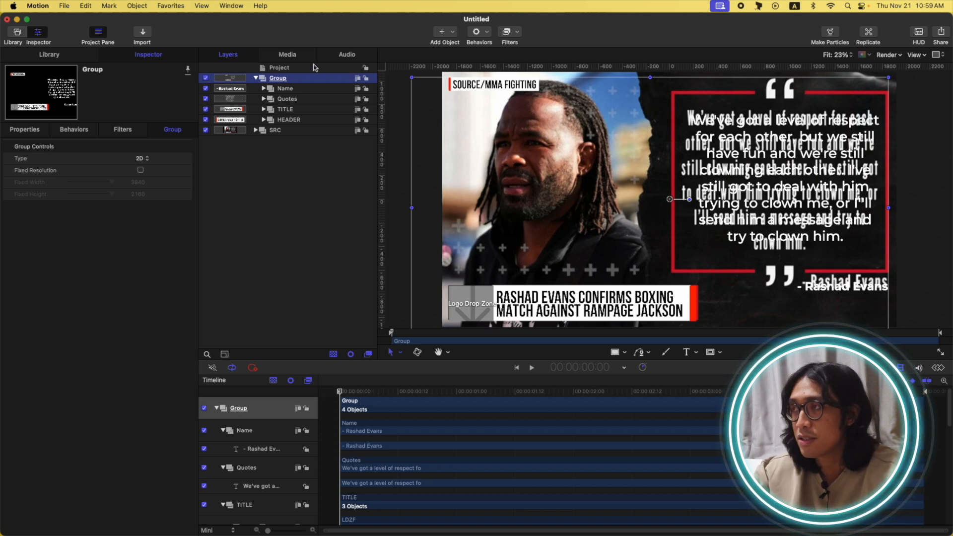
pyautogui.press('b')
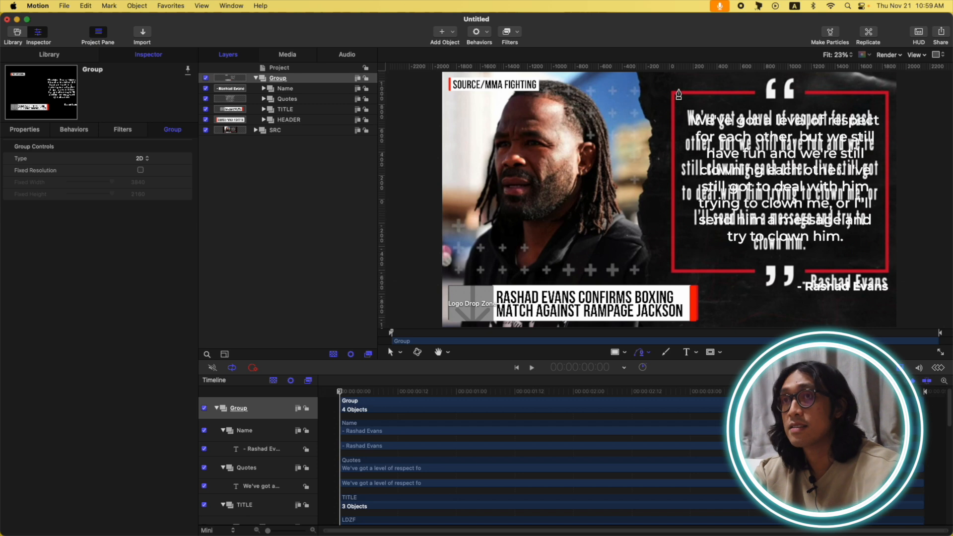
pyautogui.press('r')
pyautogui.moveTo(672, 91); pyautogui.dragTo(884, 272)
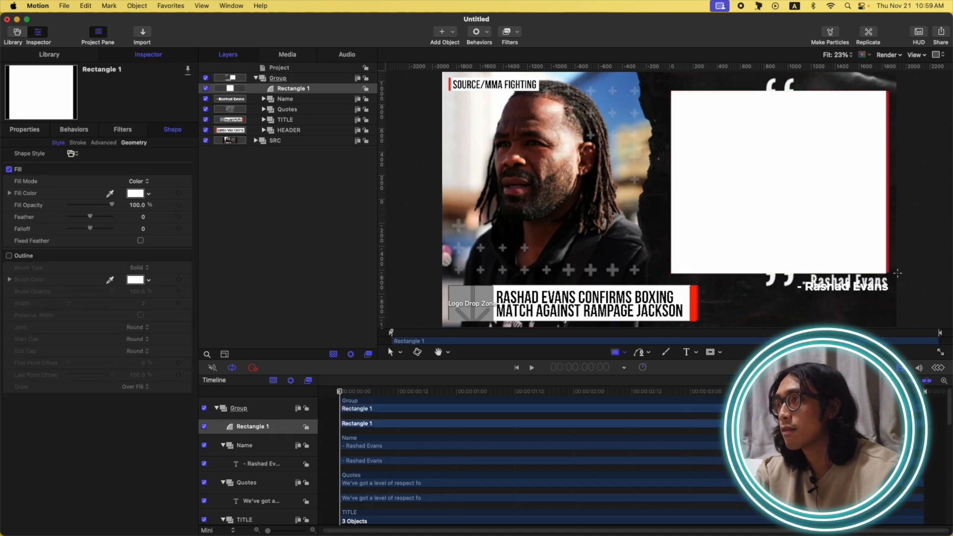
# Step: Put the new rectangle in its own group named "OUTLINE Q"
pyautogui.press('super+shift+g')
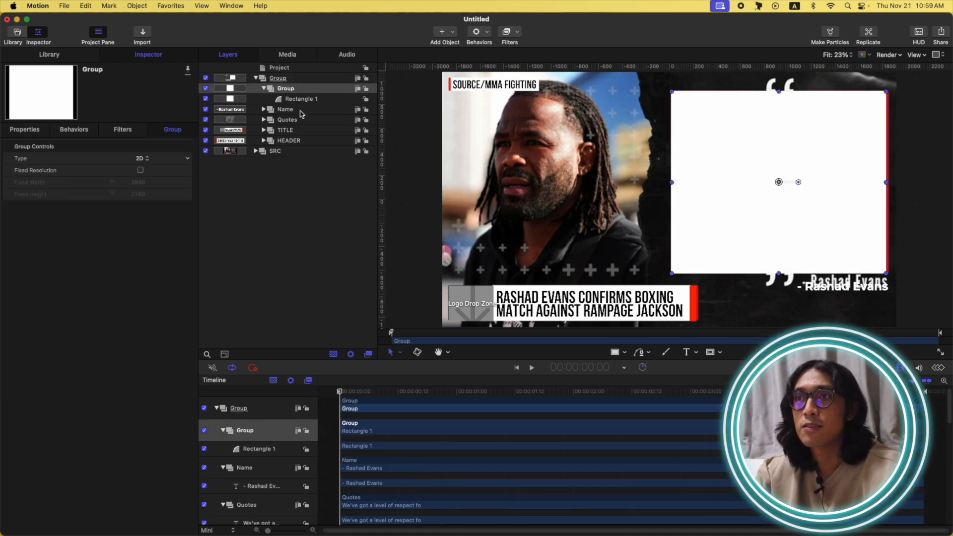
pyautogui.doubleClick(296, 89)
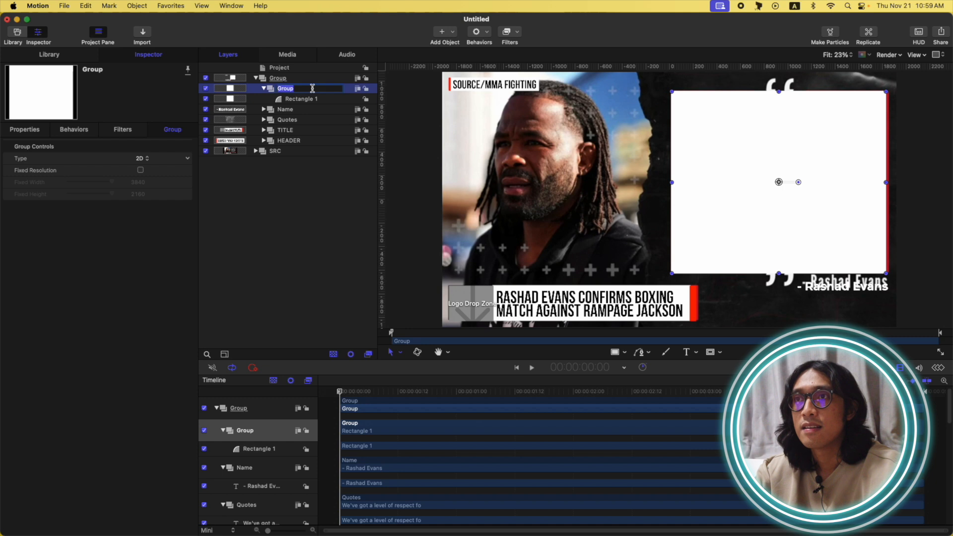
pyautogui.write('OUTL')
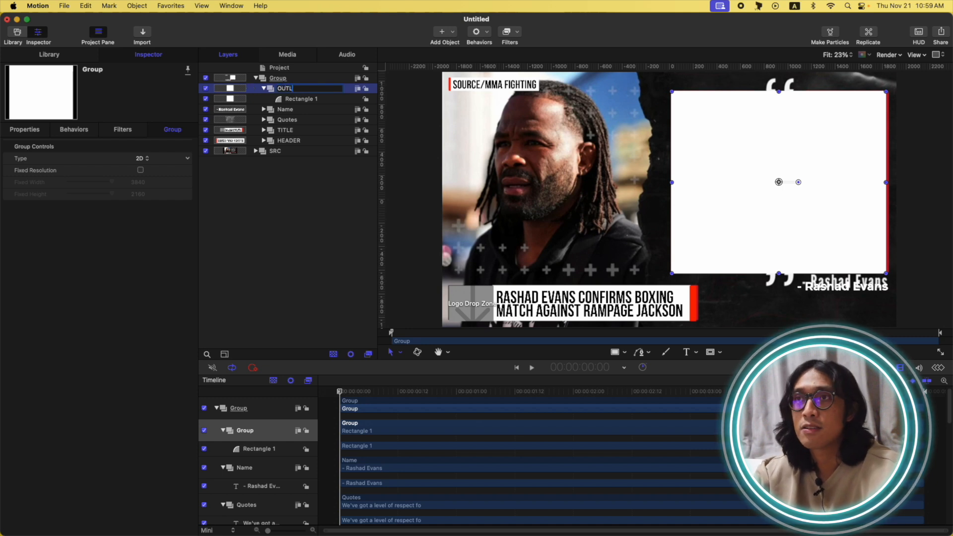
pyautogui.write('INE Q')
pyautogui.press('Return')
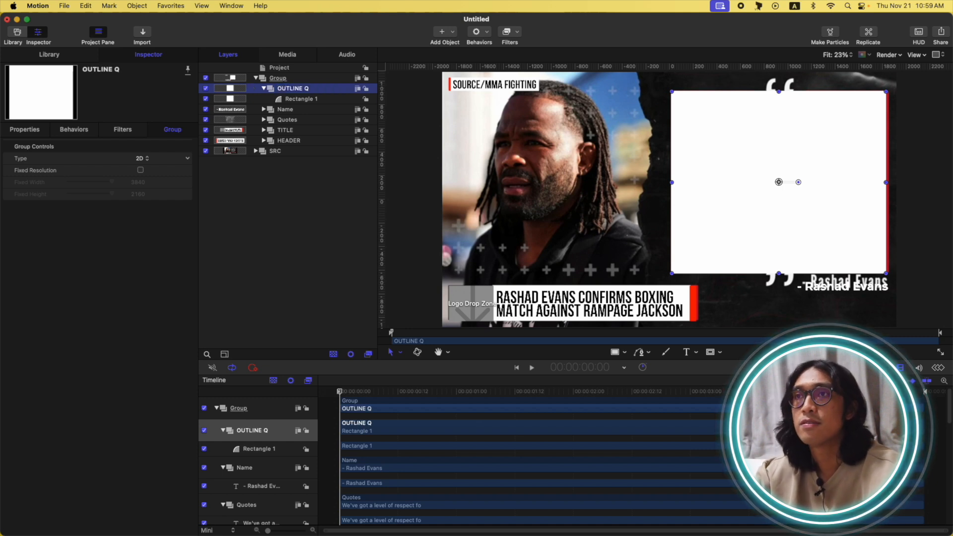
# Step: Nudge the OUTLINE Q group horizontally to line up with the reference frame, and reselect its rectangle
pyautogui.click(309, 100)
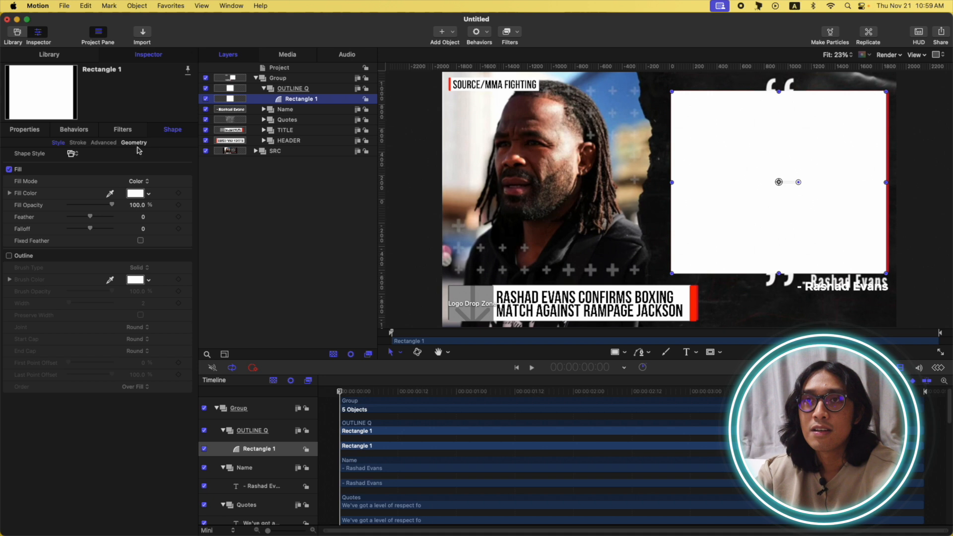
pyautogui.click(316, 90)
pyautogui.click(23, 132)
pyautogui.moveTo(87, 158); pyautogui.dragTo(91, 159)
pyautogui.click(304, 98)
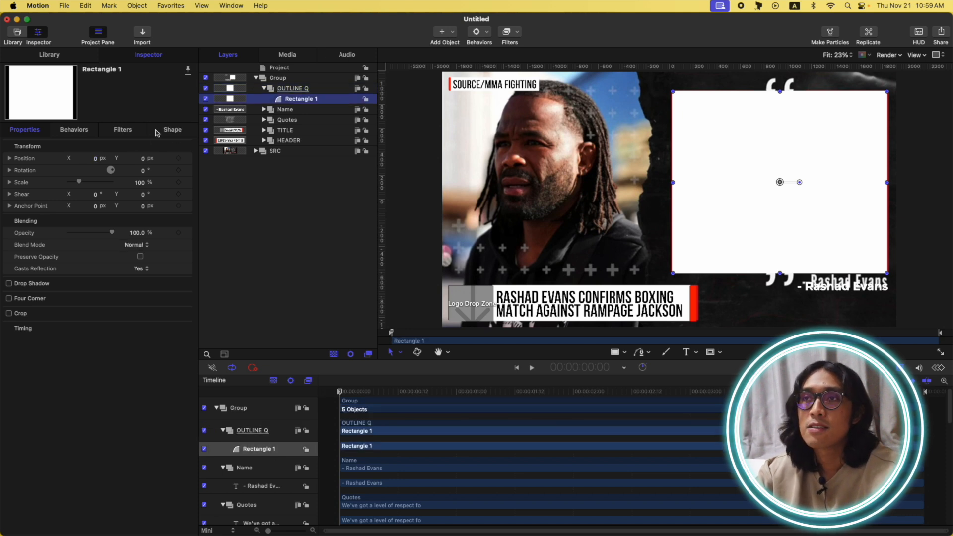
# Step: Set the rectangle's width to 1820 and its height to 1535
pyautogui.click(157, 132)
pyautogui.click(133, 143)
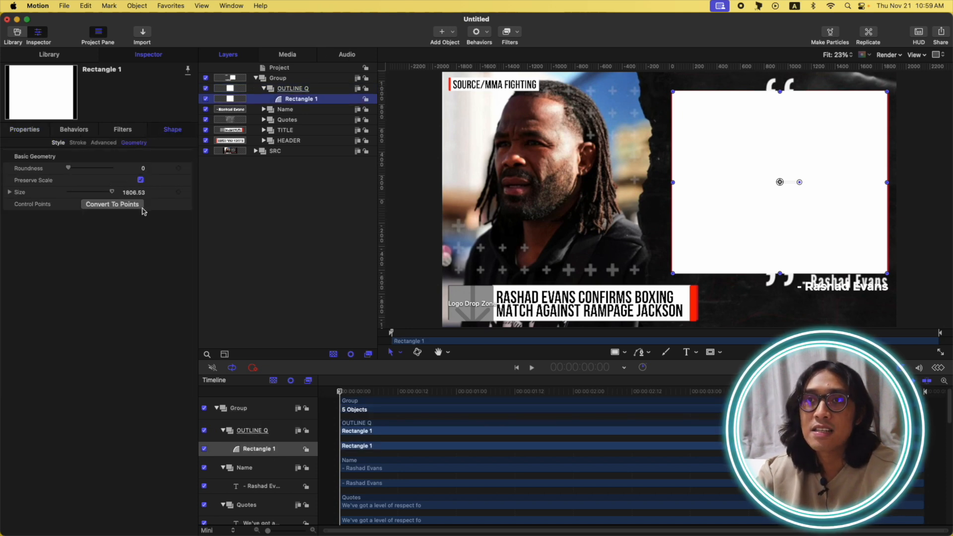
pyautogui.click(10, 192)
pyautogui.moveTo(136, 208); pyautogui.dragTo(136, 208)
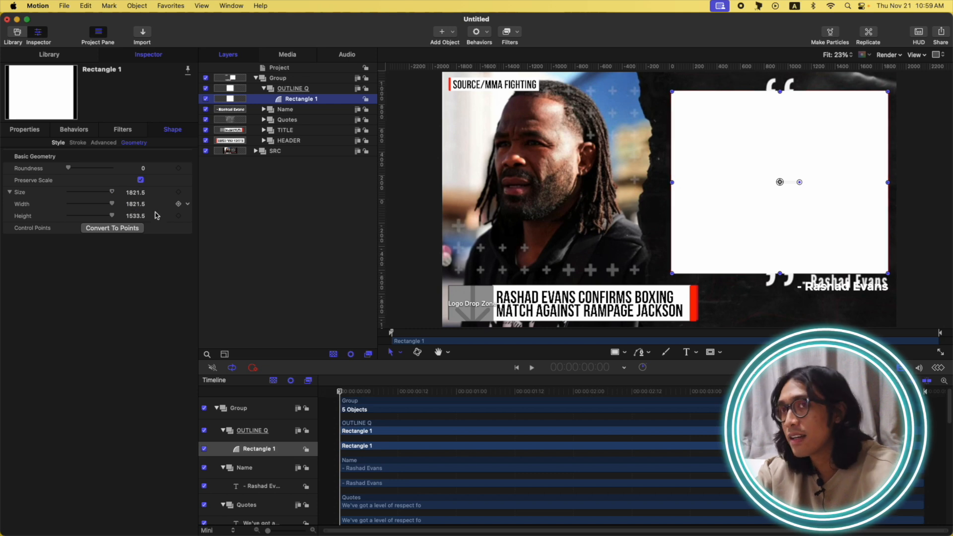
pyautogui.click(136, 204)
pyautogui.write('1820')
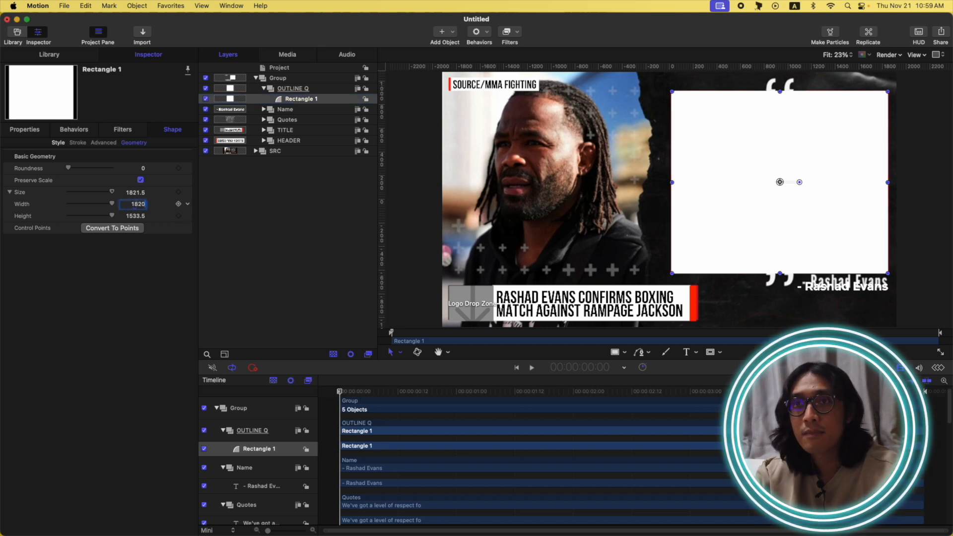
pyautogui.press('Tab')
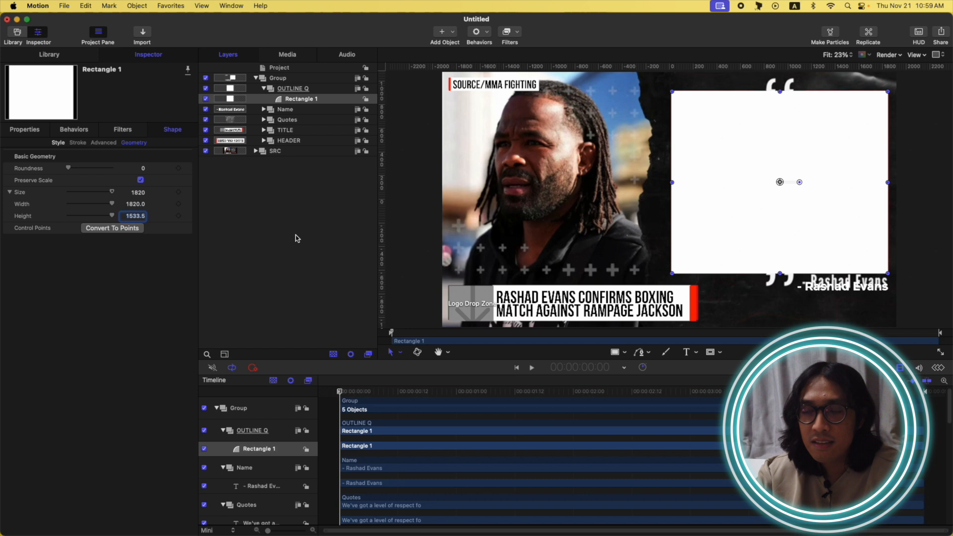
pyautogui.write('15')
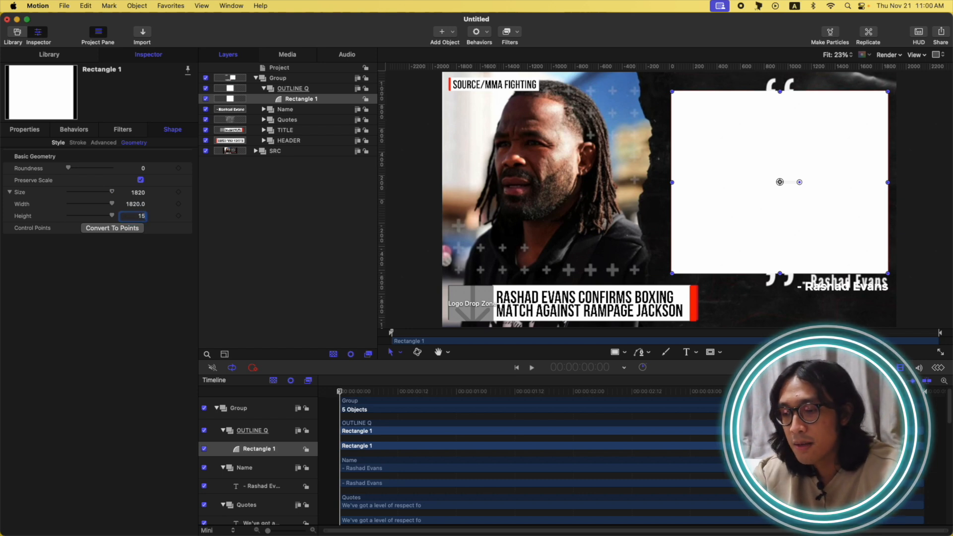
pyautogui.write('35')
pyautogui.press('Return')
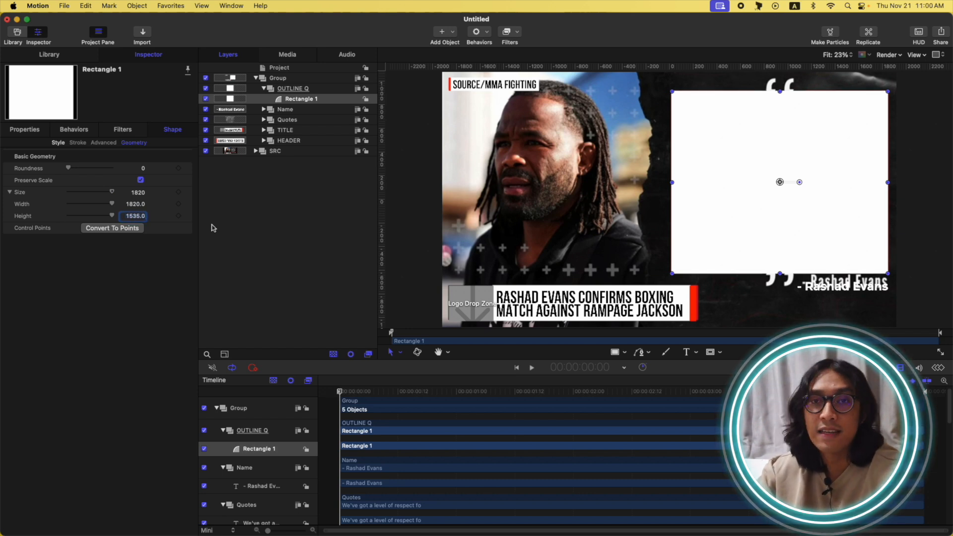
# Step: Turn off the rectangle's fill and give it a red outline with a width of 29
pyautogui.click(58, 142)
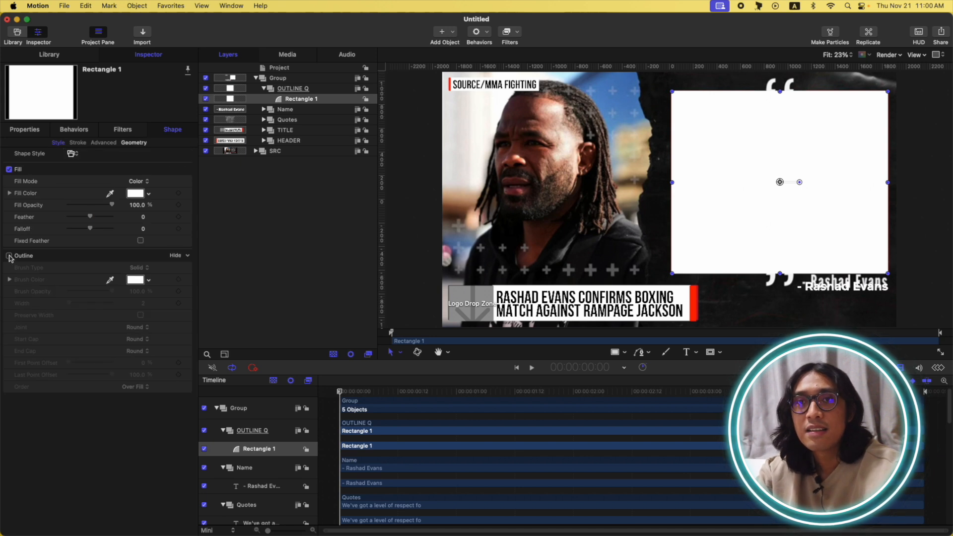
pyautogui.click(8, 169)
pyautogui.click(9, 257)
pyautogui.click(135, 279)
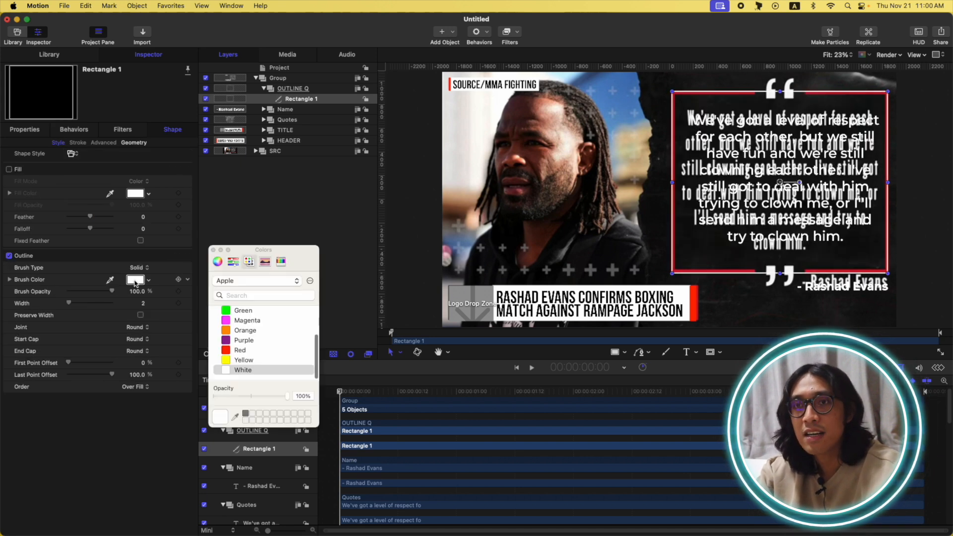
pyautogui.click(253, 351)
pyautogui.click(213, 250)
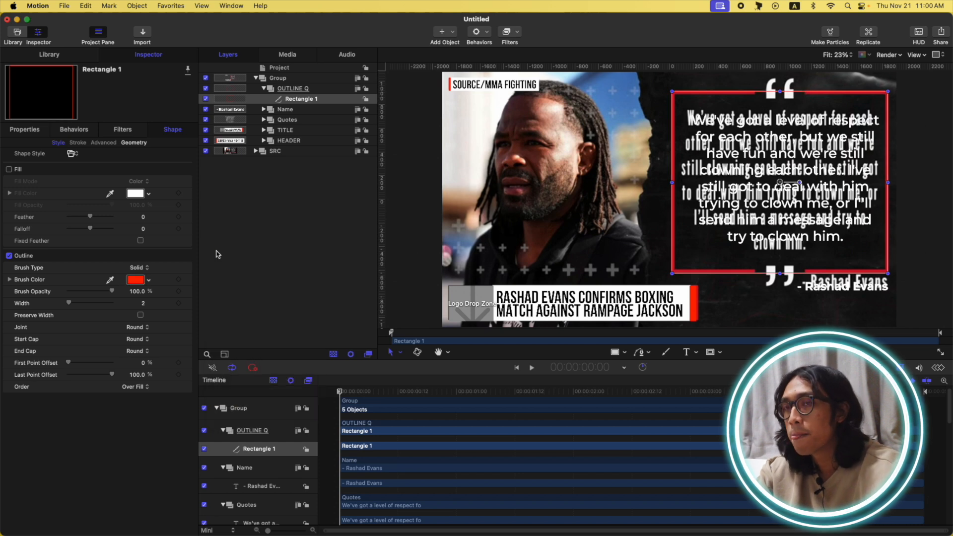
pyautogui.moveTo(70, 305); pyautogui.dragTo(80, 305)
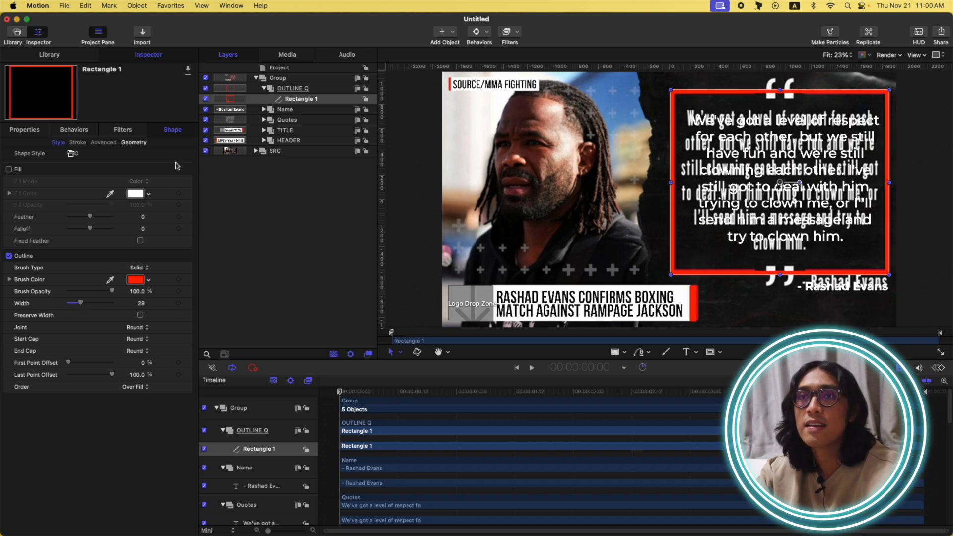
# Step: Reduce the rectangle's height to about 1513.6 to match the reference frame
pyautogui.click(133, 142)
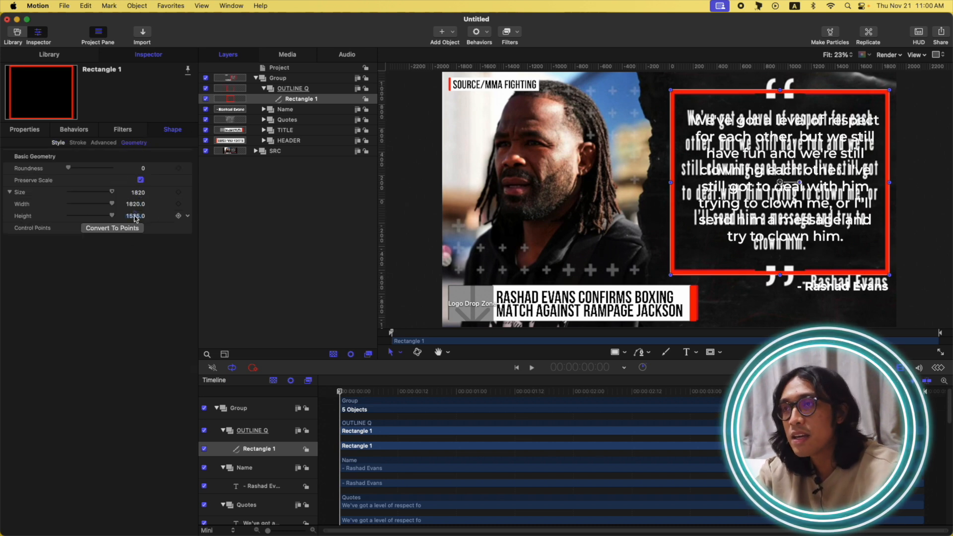
pyautogui.moveTo(135, 217); pyautogui.dragTo(130, 217)
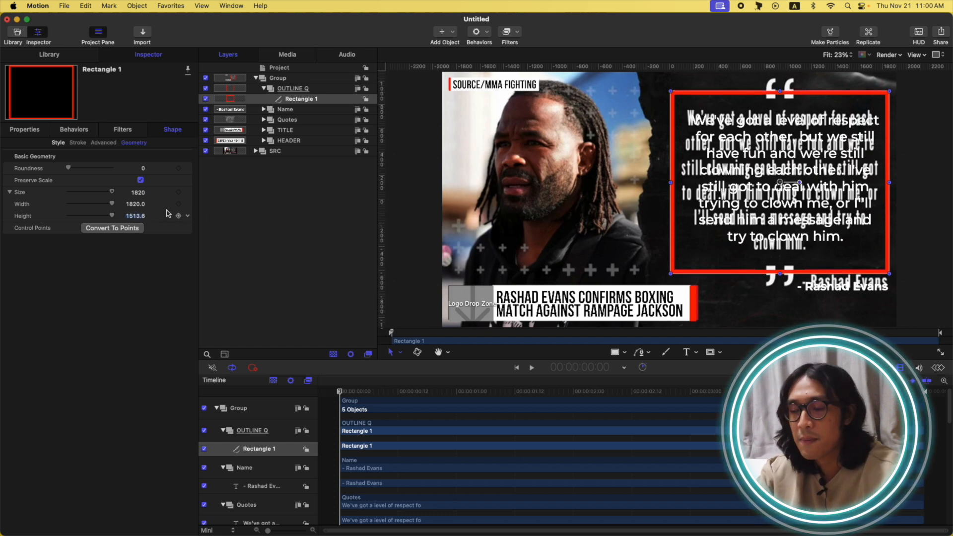
pyautogui.click(580, 368)
pyautogui.write('423')
pyautogui.press('Return')
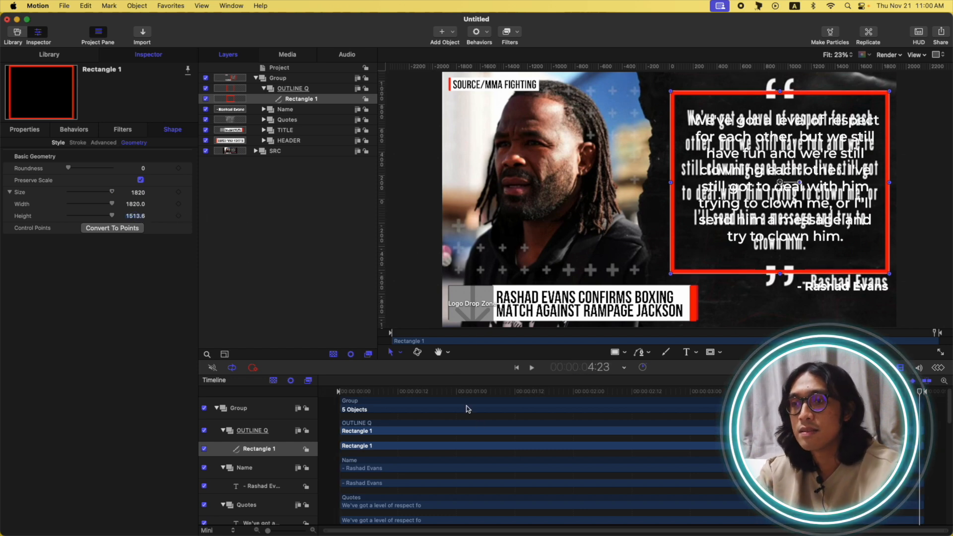
pyautogui.press('Home')
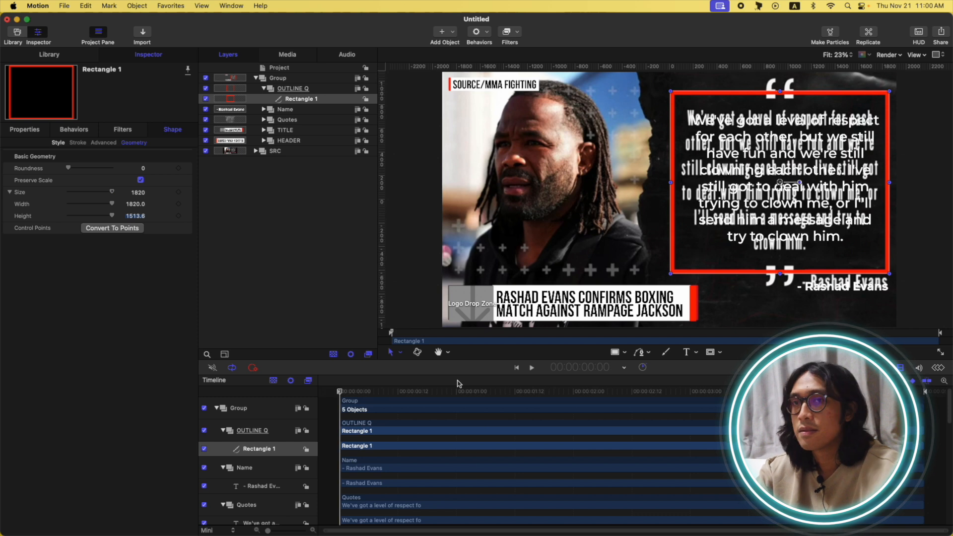
# Step: Set the rectangle's height to 1515
pyautogui.click(142, 216)
pyautogui.write('15')
pyautogui.press('Return')
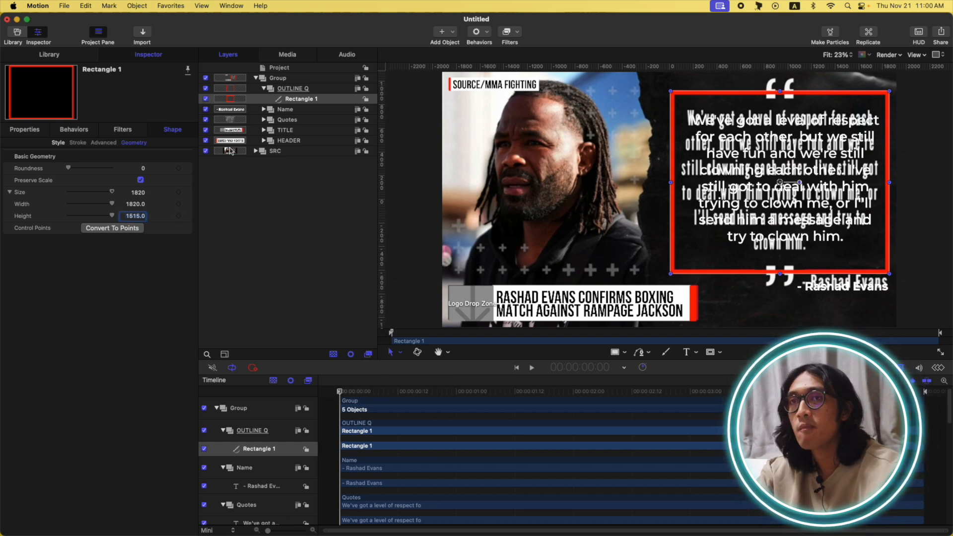
# Step: Set both the start cap and the end cap of the rectangle's outline to None
pyautogui.click(57, 144)
pyautogui.moveTo(70, 363)
pyautogui.mouseDown()
pyautogui.moveTo(82, 363)
pyautogui.moveTo(68, 359)
pyautogui.mouseUp()
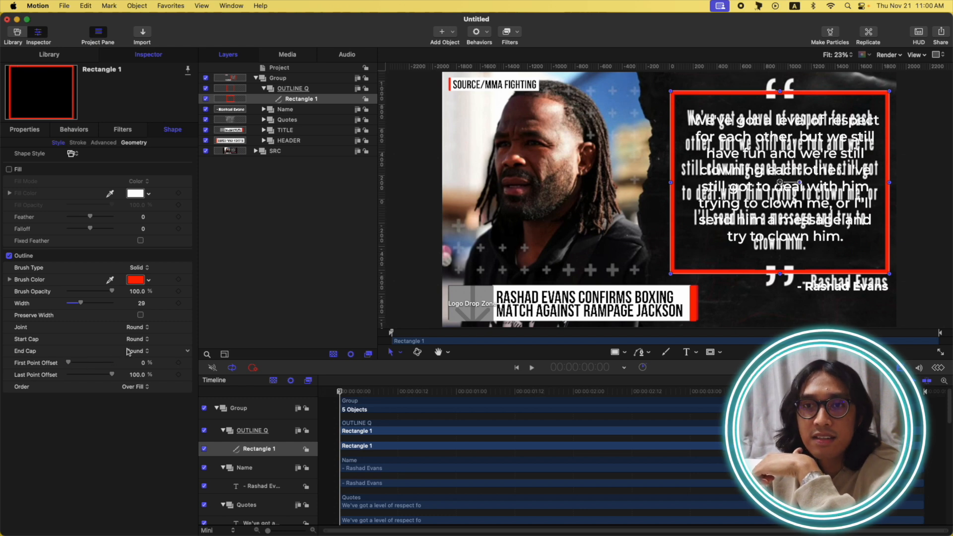
pyautogui.click(134, 340)
pyautogui.click(139, 319)
pyautogui.click(140, 351)
pyautogui.click(138, 331)
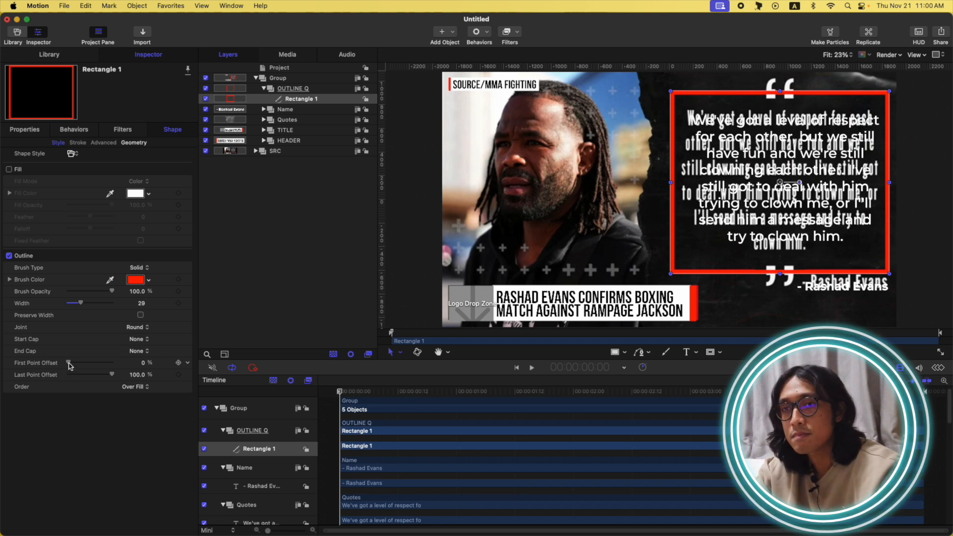
# Step: Trim the outline to the frame's quote-mark gaps with a first point offset of 19.45% and a last point offset of about 59.7%
pyautogui.moveTo(69, 364); pyautogui.dragTo(78, 363)
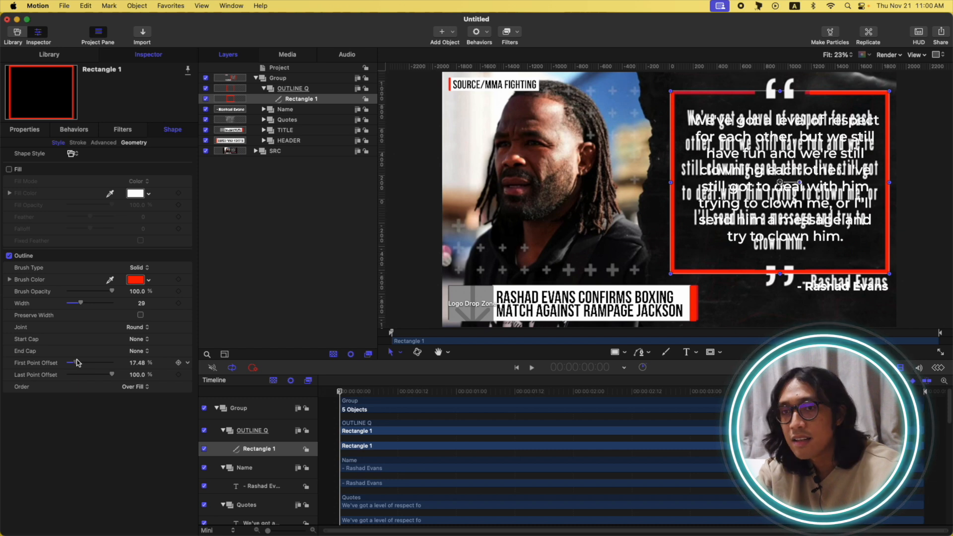
pyautogui.moveTo(77, 362); pyautogui.dragTo(92, 375)
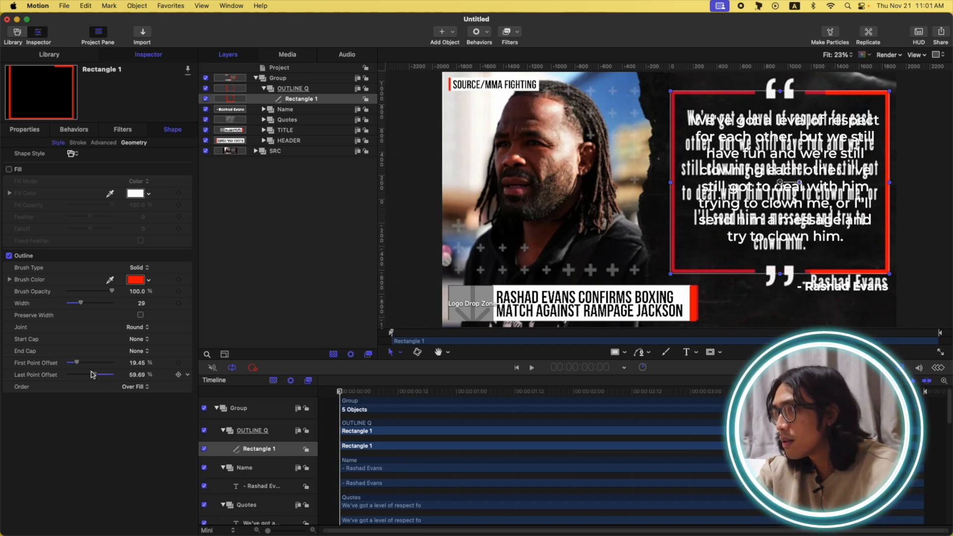
pyautogui.moveTo(93, 375); pyautogui.dragTo(92, 375)
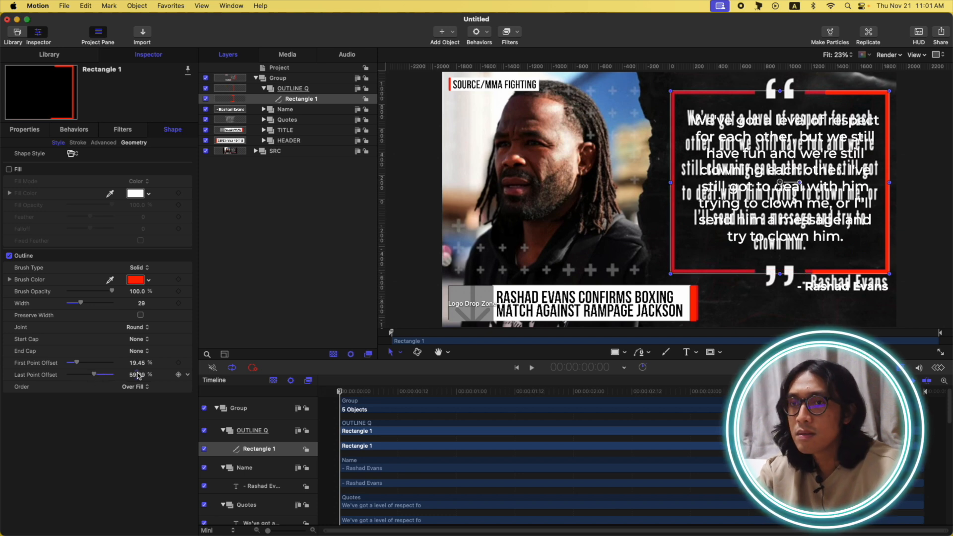
# Step: Refine the rectangle outline's trim with a last point offset of about 60.27% and a first point offset of about 16.93%
pyautogui.moveTo(137, 375); pyautogui.dragTo(137, 374)
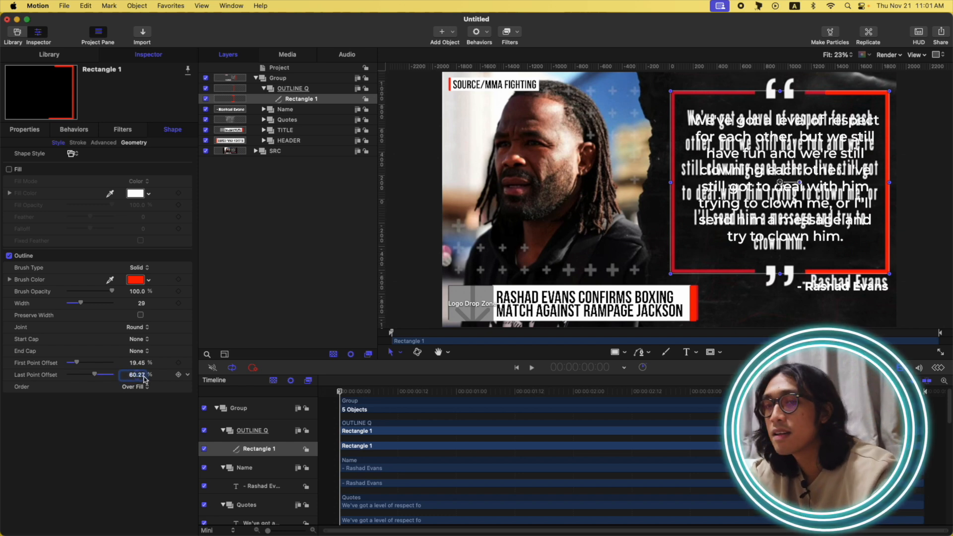
pyautogui.moveTo(139, 363); pyautogui.dragTo(155, 396)
pyautogui.click(139, 363)
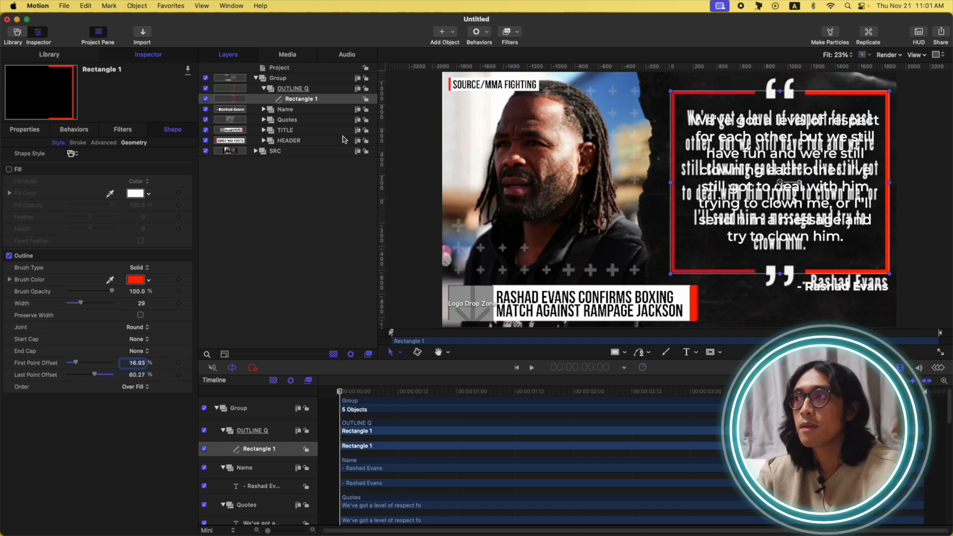
# Step: Make a clone layer of the OUTLINE Q group and shift the clone horizontally to about X -202.8 px
pyautogui.click(300, 89)
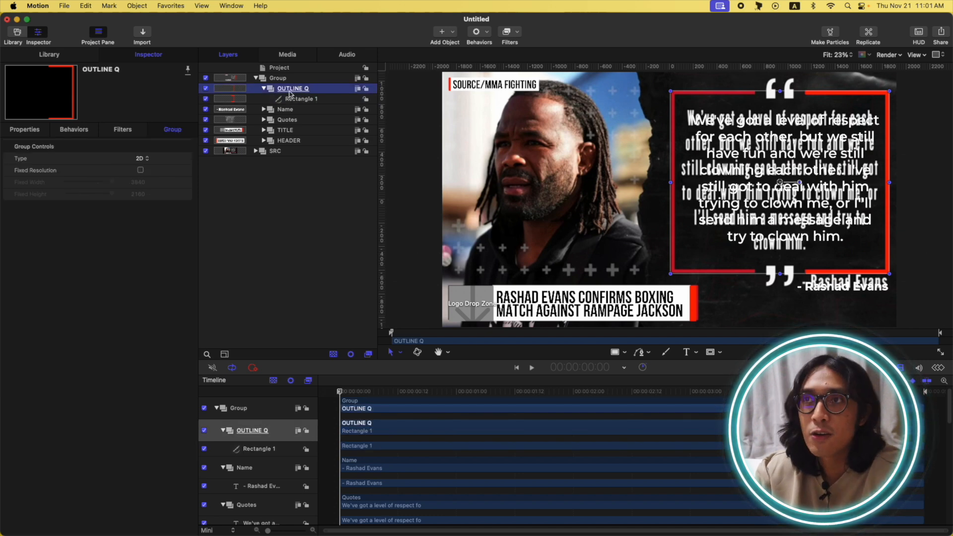
pyautogui.press('k')
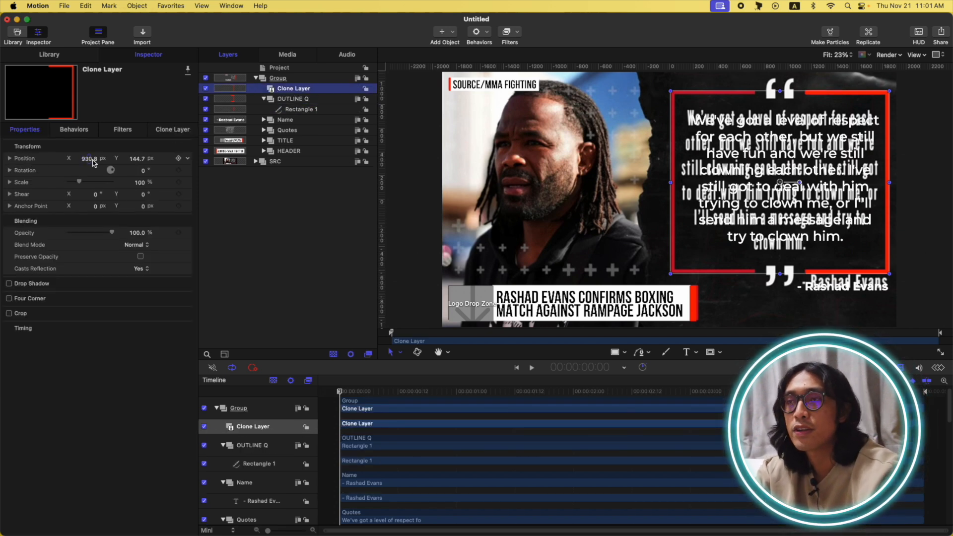
pyautogui.moveTo(91, 163)
pyautogui.mouseDown()
pyautogui.moveTo(44, 162)
pyautogui.moveTo(95, 159)
pyautogui.mouseUp()
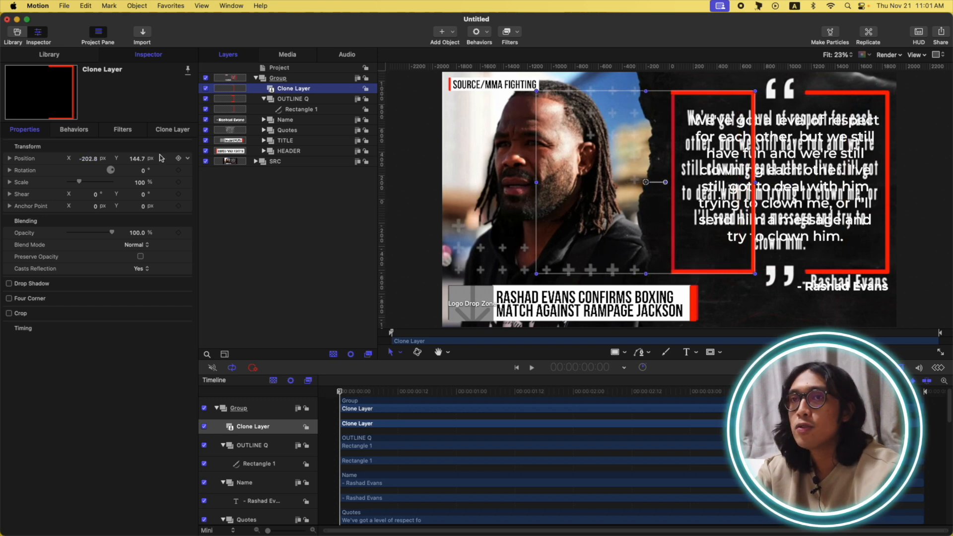
# Step: Mirror the cloned outline with a Y rotation of 180° and align it horizontally with the left half of the reference frame
pyautogui.click(10, 170)
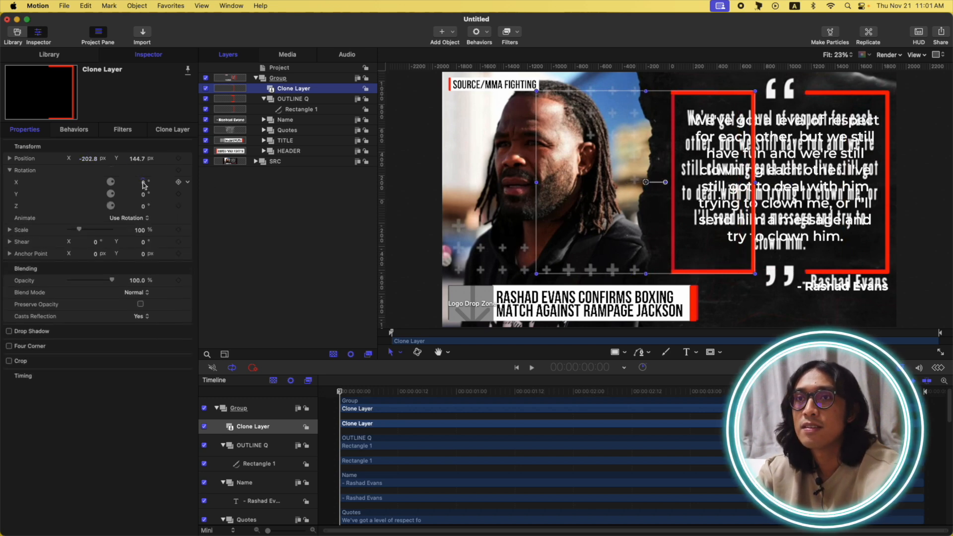
pyautogui.moveTo(143, 194)
pyautogui.mouseDown()
pyautogui.moveTo(164, 194)
pyautogui.moveTo(149, 194)
pyautogui.mouseUp()
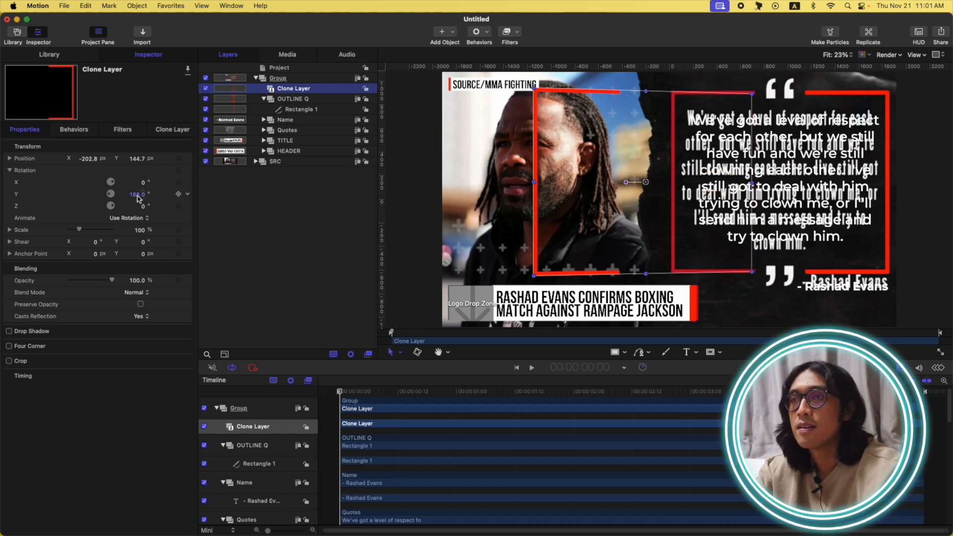
pyautogui.moveTo(92, 160); pyautogui.dragTo(93, 159)
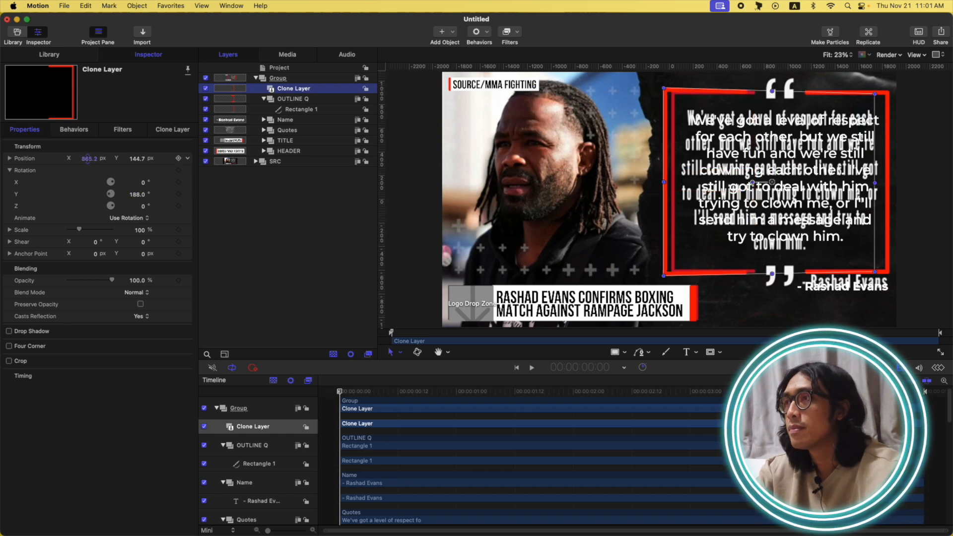
pyautogui.doubleClick(138, 195)
pyautogui.write('180')
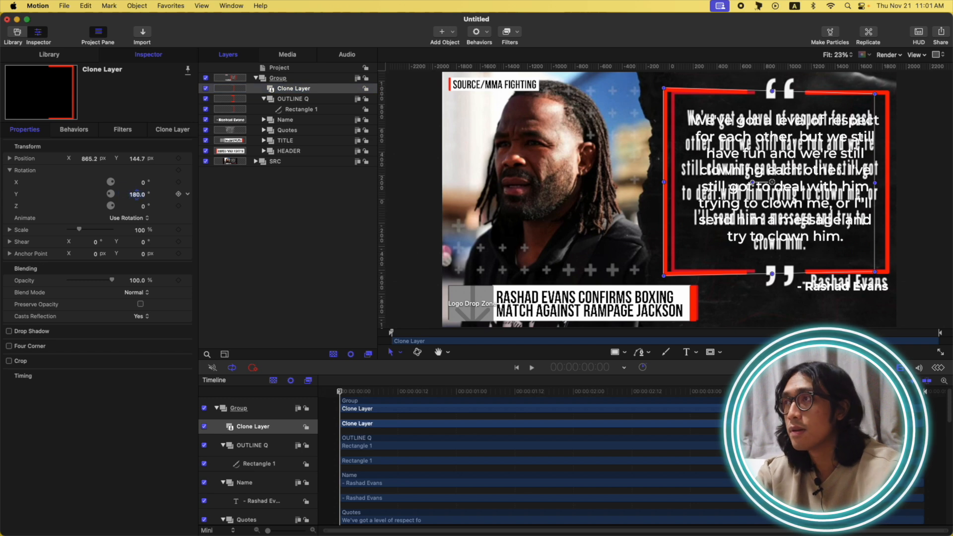
pyautogui.press('Return')
pyautogui.moveTo(88, 160); pyautogui.dragTo(93, 159)
pyautogui.click(227, 184)
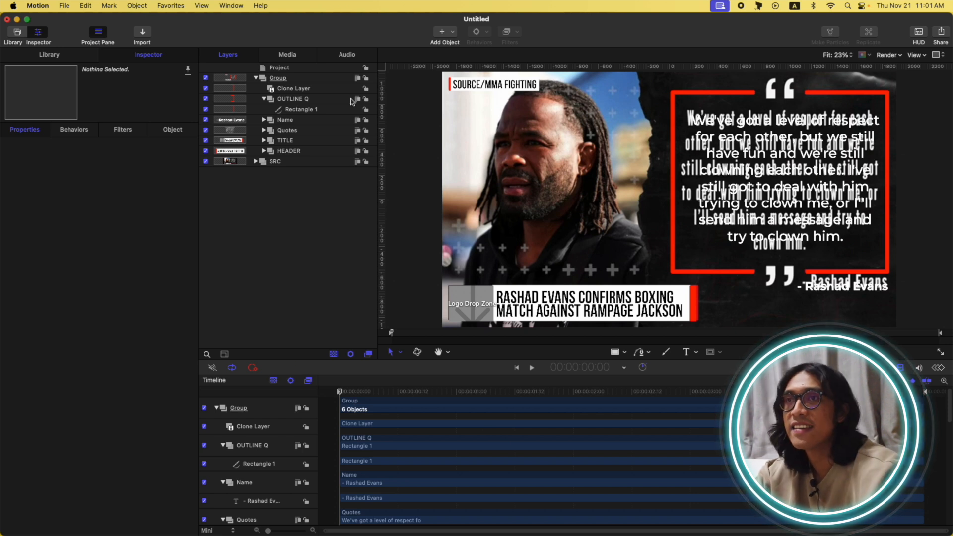
pyautogui.click(264, 99)
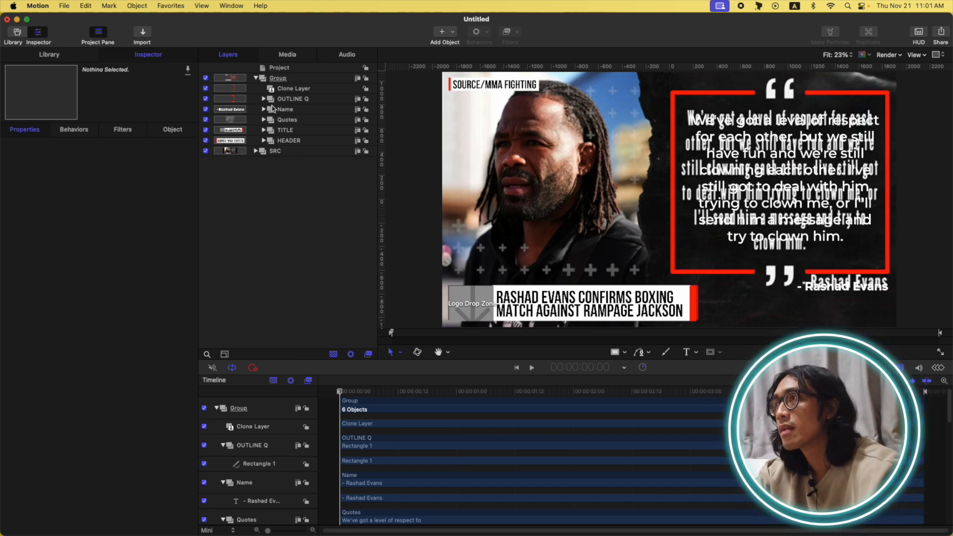
# Step: Browse the library's shapes for one suitable as a quote mark
pyautogui.click(292, 79)
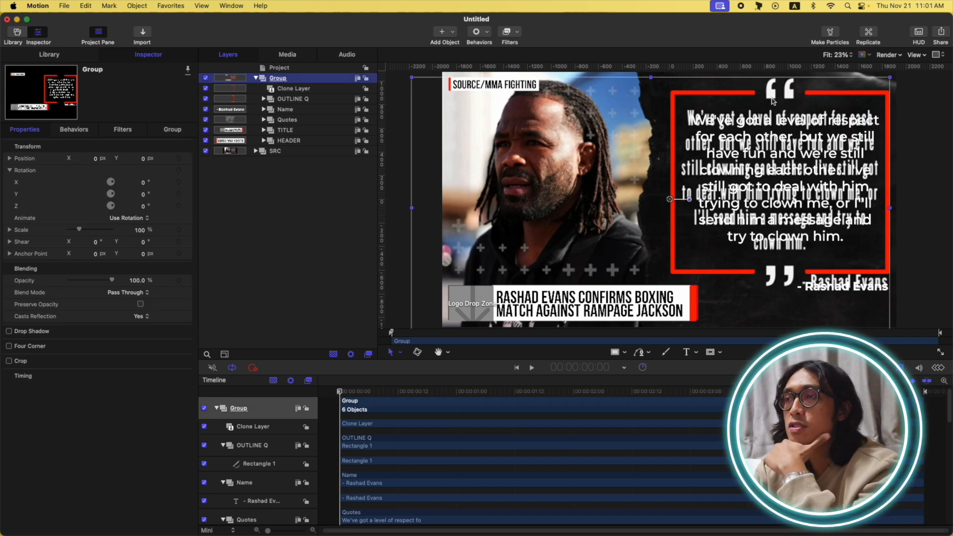
pyautogui.click(55, 55)
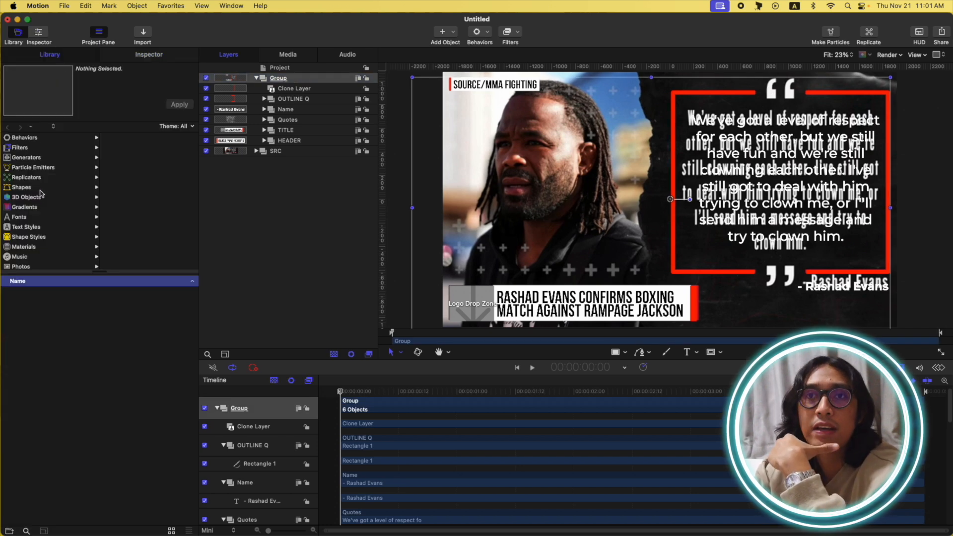
pyautogui.click(39, 187)
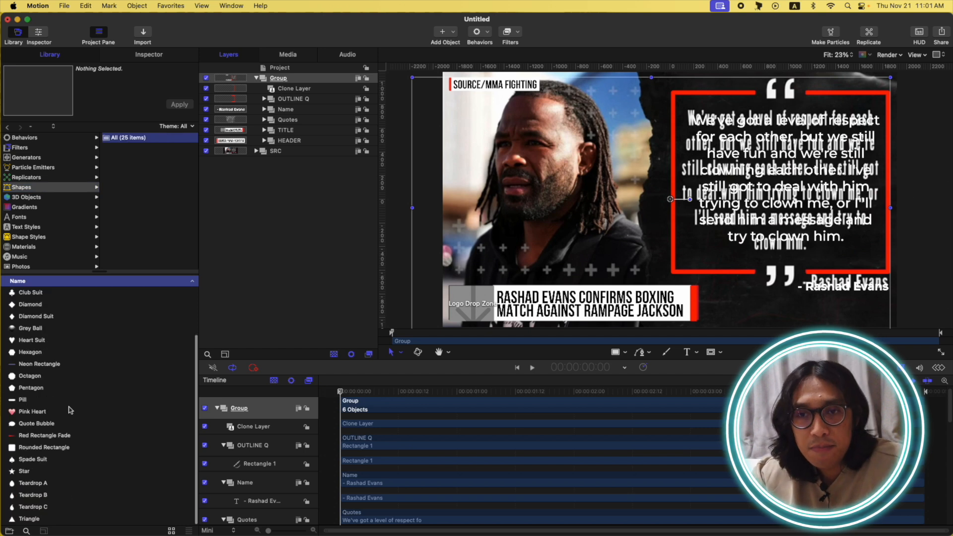
pyautogui.scroll(-4, 70, 411)
pyautogui.scroll(4, 71, 411)
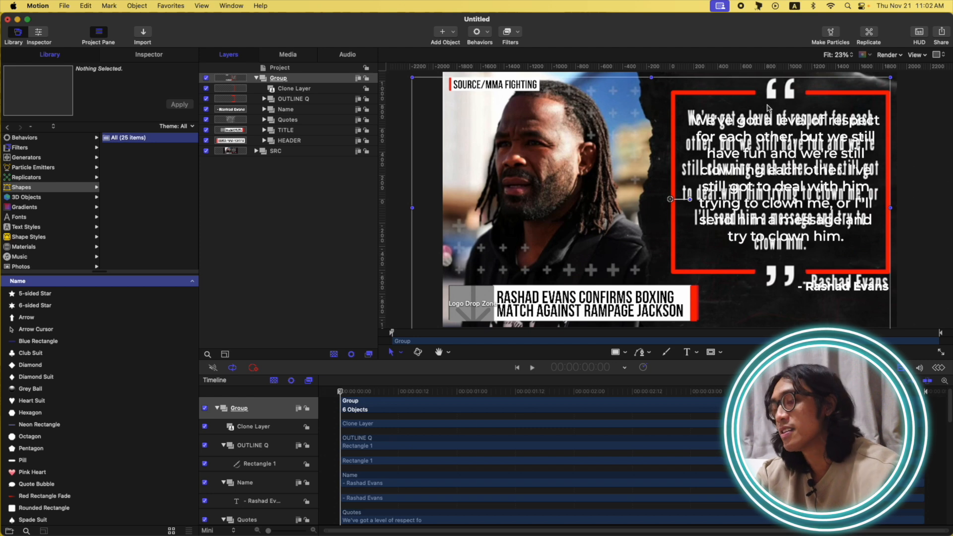
# Step: Trace the first opening quote mark above the frame as a closed white shape with the Bezier tool
pyautogui.click(306, 80)
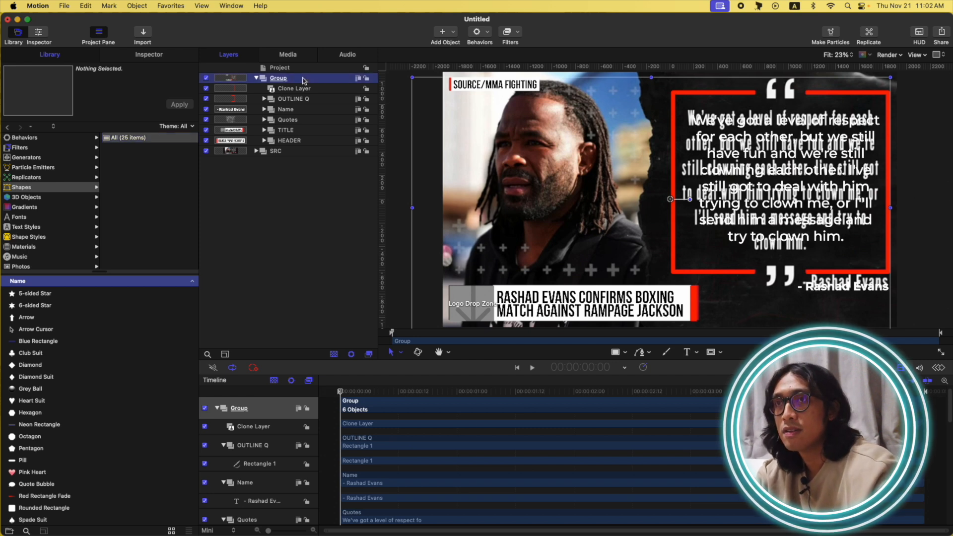
pyautogui.press('b')
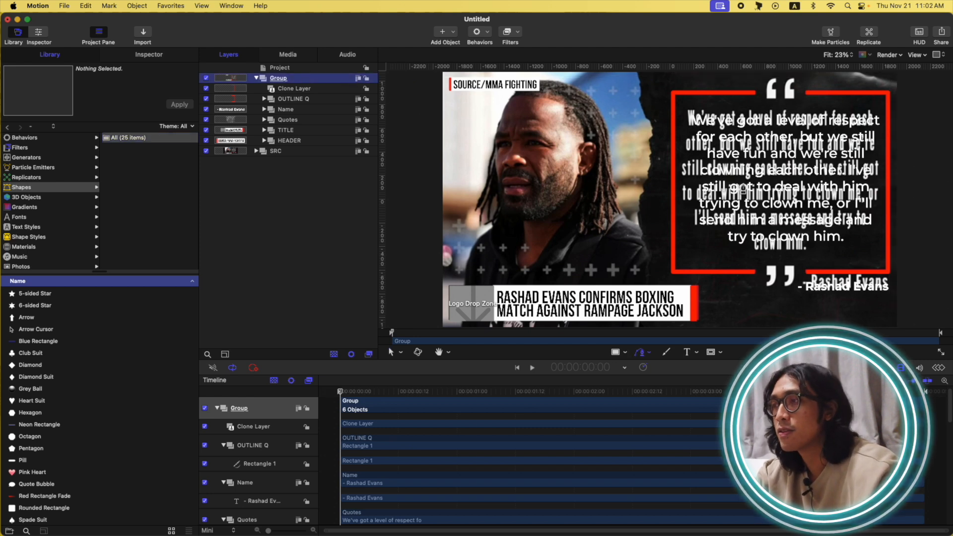
pyautogui.click(767, 99)
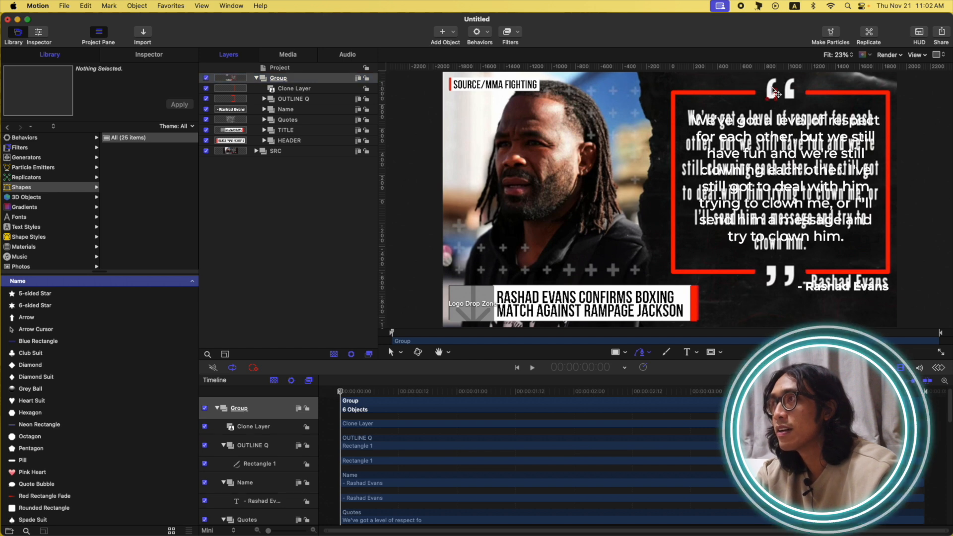
pyautogui.scroll(5, 774, 94)
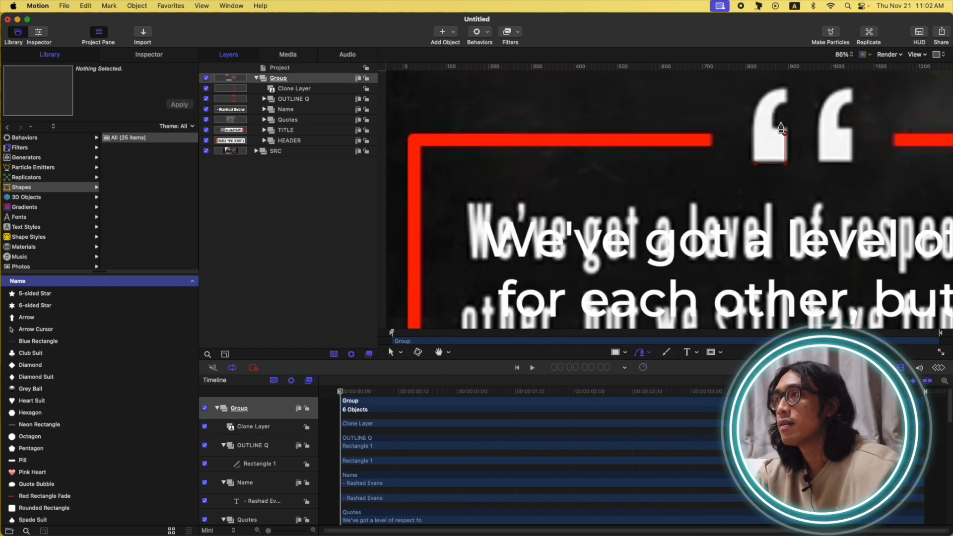
pyautogui.click(774, 137)
pyautogui.moveTo(773, 111); pyautogui.dragTo(754, 162)
pyautogui.press('super+z')
pyautogui.press('super+z')
pyautogui.click(788, 107)
pyautogui.click(755, 166)
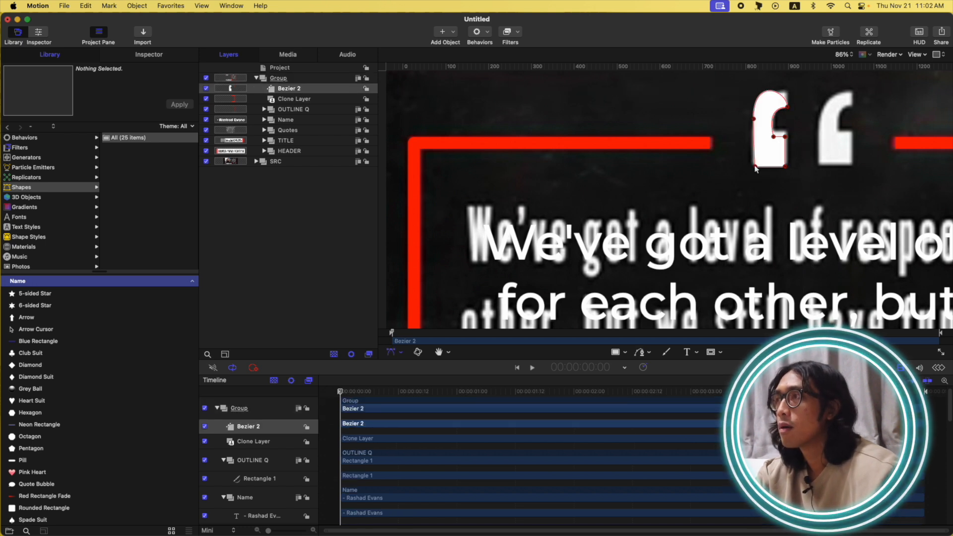
# Step: Add a control point near the upper end of the quote mark's curve and move it out to the tip's upper-right corner
pyautogui.doubleClick(783, 97)
pyautogui.moveTo(783, 97); pyautogui.dragTo(788, 91)
pyautogui.click(738, 104)
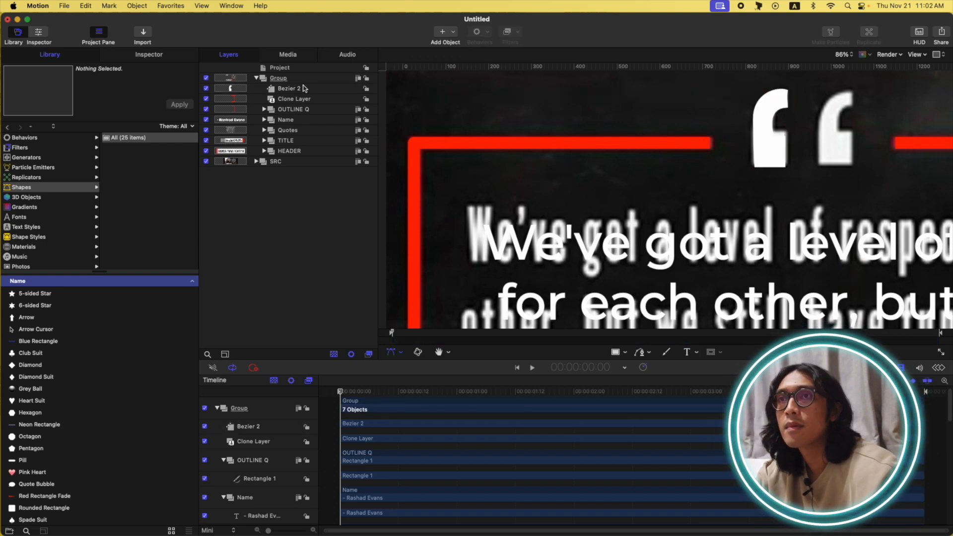
pyautogui.click(304, 89)
pyautogui.scroll(5, 819, 109)
pyautogui.moveTo(734, 128); pyautogui.dragTo(785, 108)
pyautogui.scroll(5, 767, 128)
pyautogui.click(786, 93)
pyautogui.click(626, 126)
# Step: In the Bezier mark's geometry, set the X of Points 6 and 7 to 40 and move Point 5 to about X 0.3
pyautogui.click(304, 89)
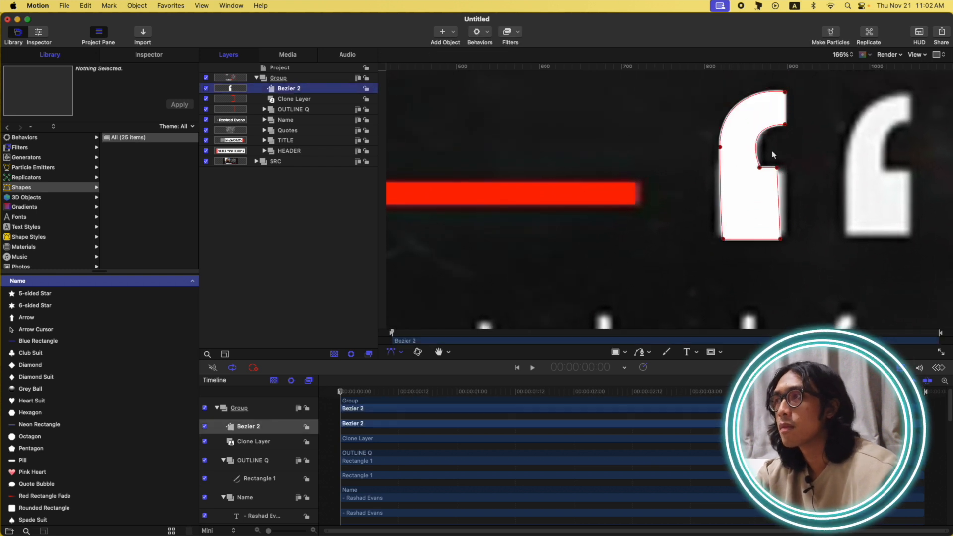
pyautogui.click(154, 52)
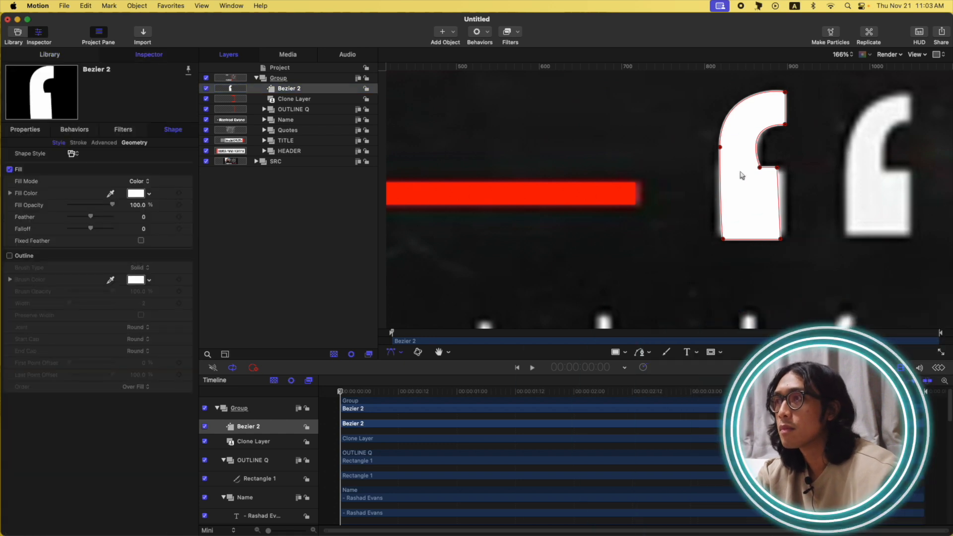
pyautogui.click(134, 143)
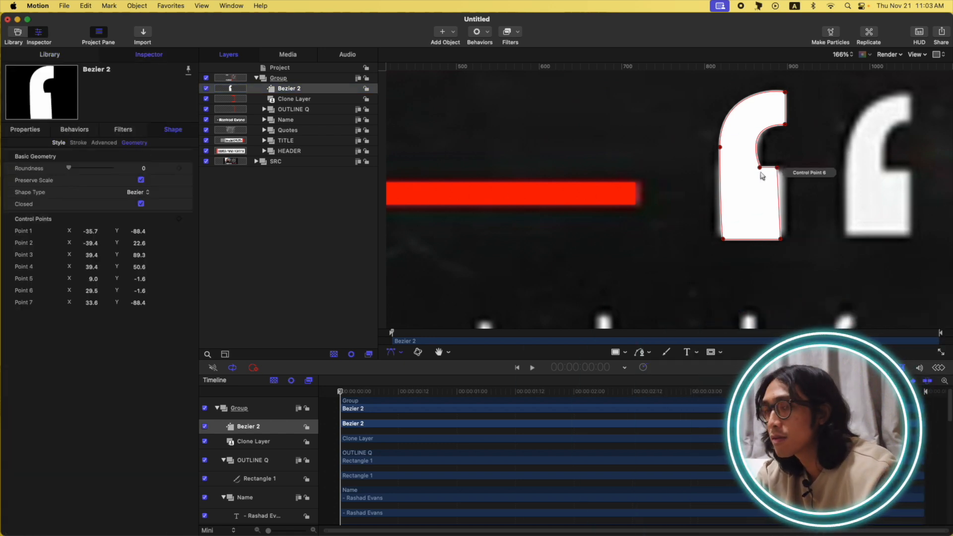
pyautogui.moveTo(93, 295); pyautogui.dragTo(102, 295)
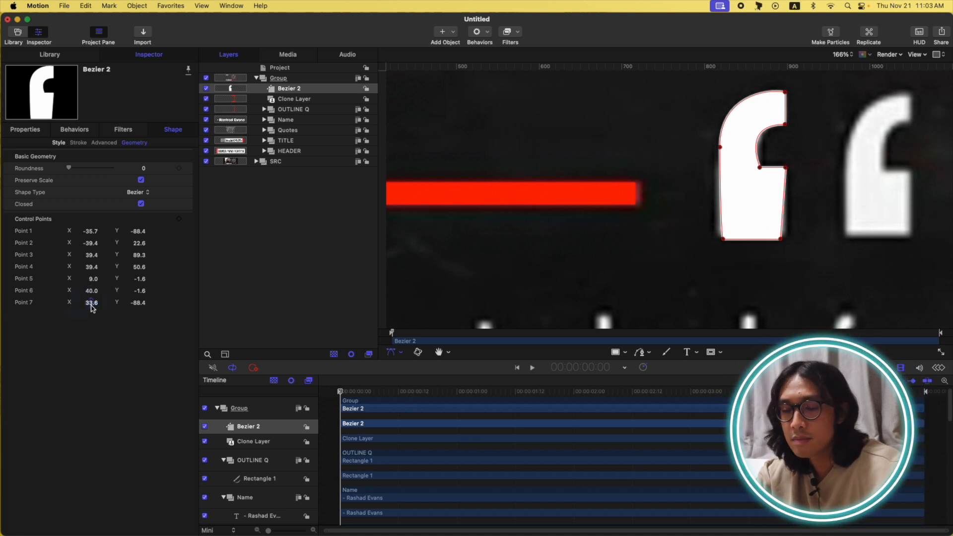
pyautogui.click(91, 303)
pyautogui.write('40')
pyautogui.press('Return')
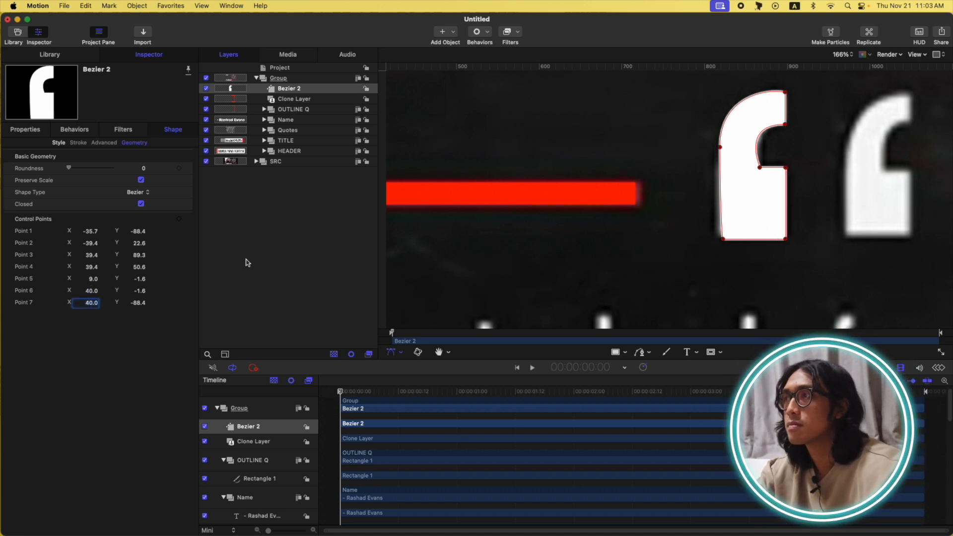
pyautogui.moveTo(759, 167); pyautogui.dragTo(753, 168)
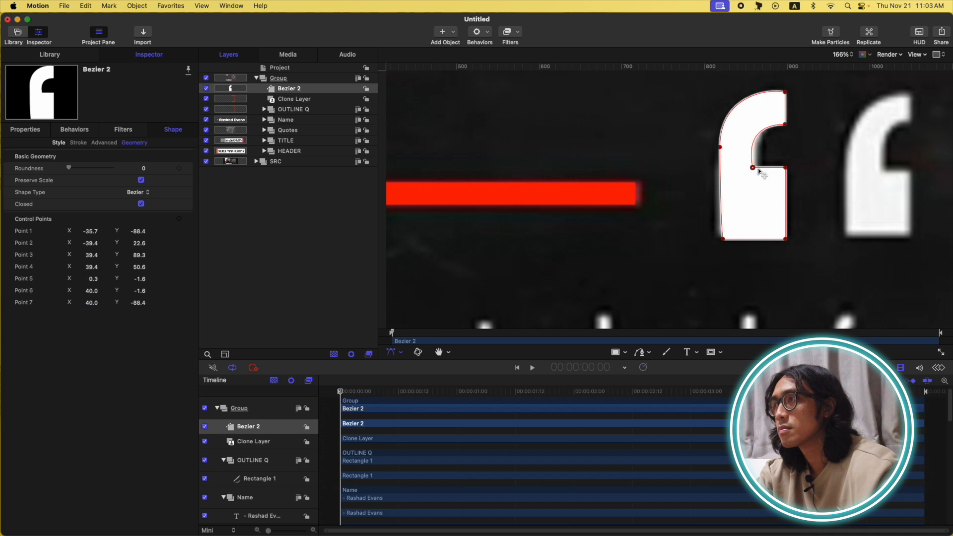
pyautogui.click(354, 278)
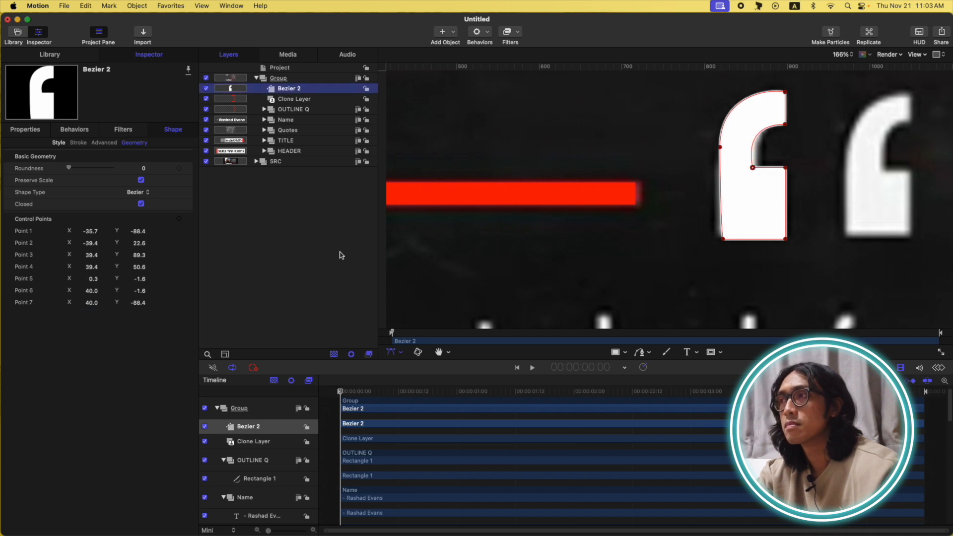
# Step: Fit the canvas in view and briefly hide the SRC reference group to check the recreated graphic
pyautogui.click(332, 238)
pyautogui.hotkey('shift', 'z')
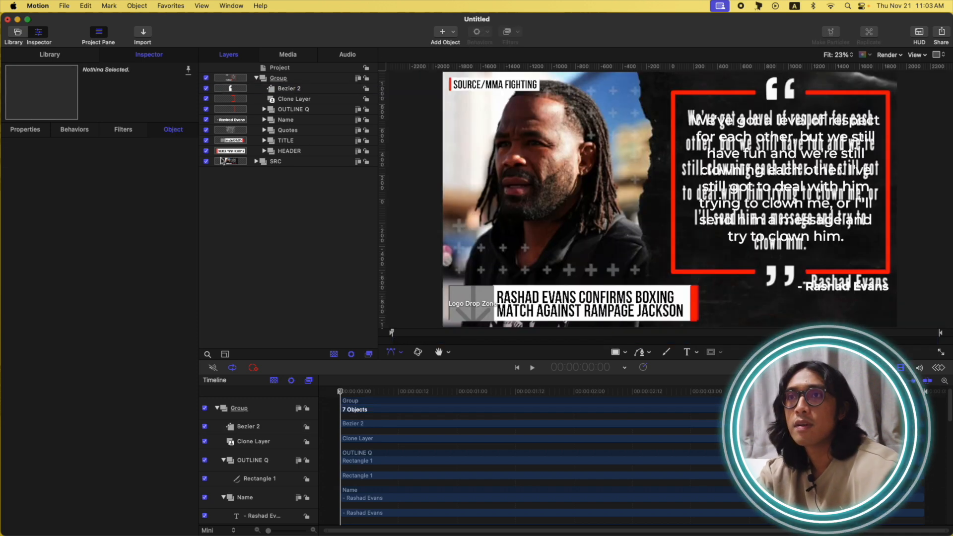
pyautogui.click(206, 162)
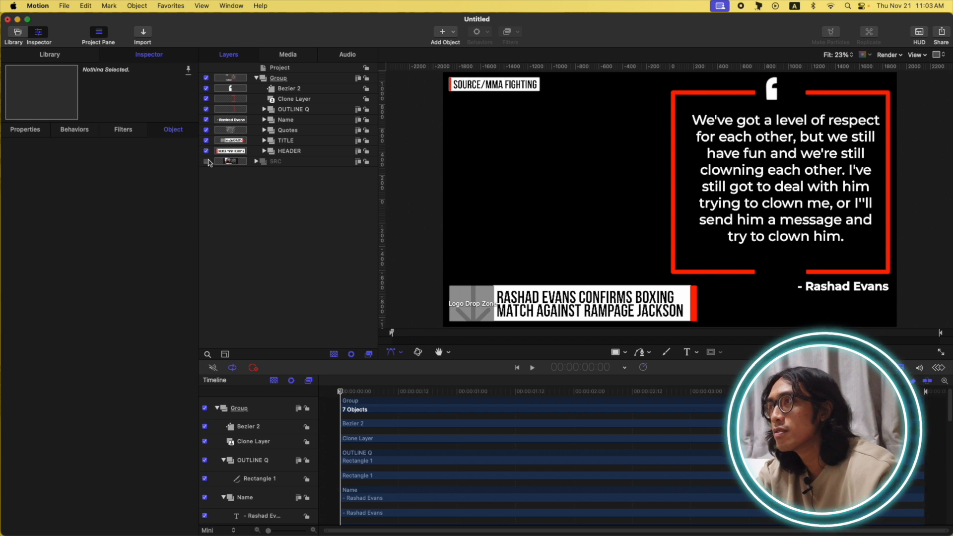
pyautogui.click(206, 161)
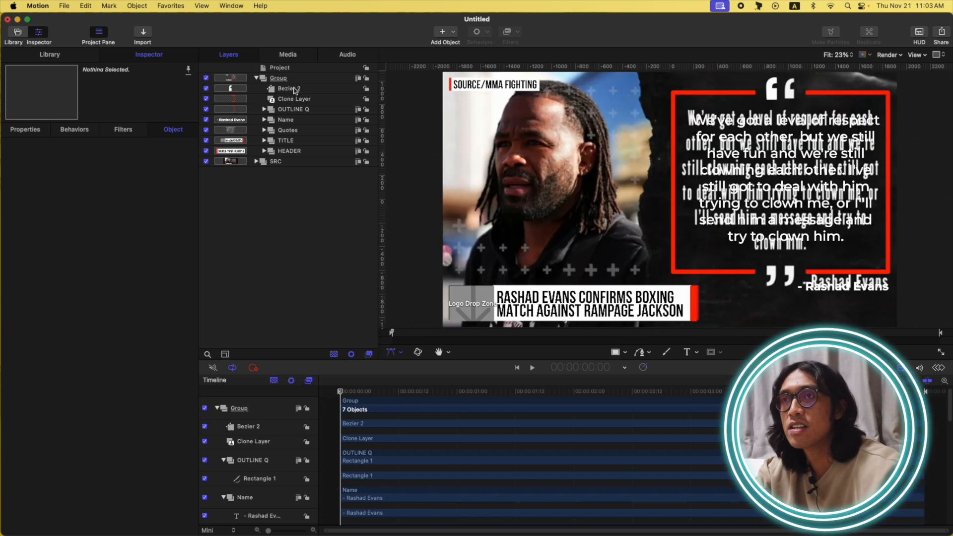
# Step: Group the Bezier 2 shape and name the new group QUOTE MARK
pyautogui.click(293, 89)
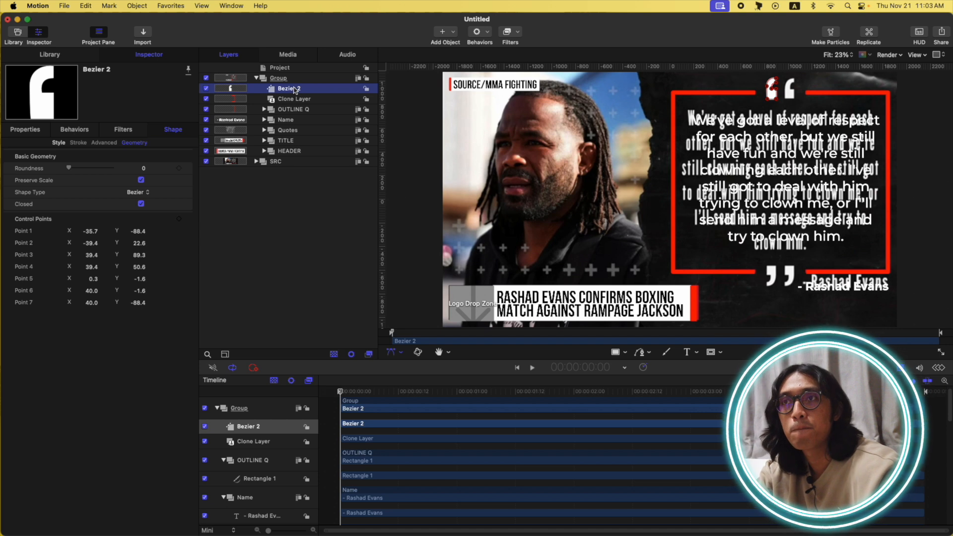
pyautogui.press('super+shift+g')
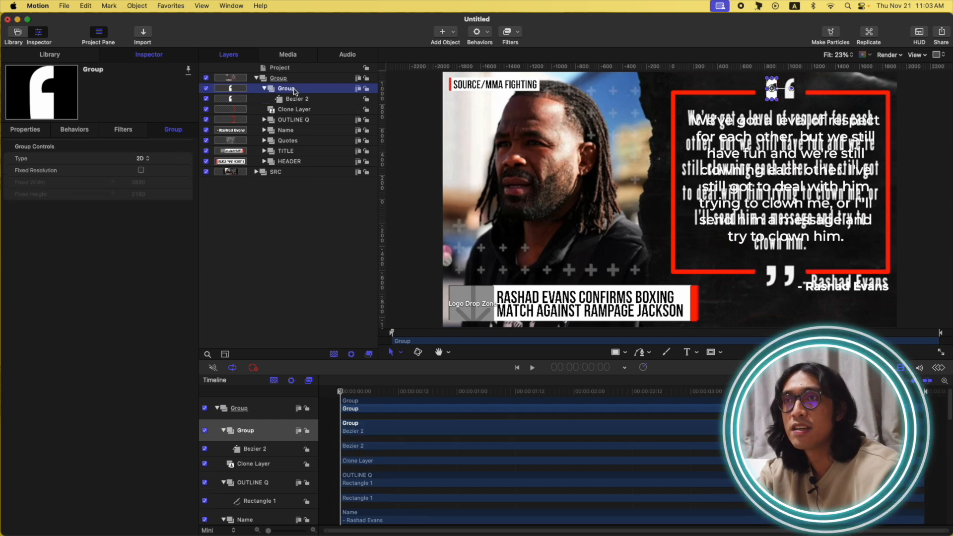
pyautogui.doubleClick(293, 90)
pyautogui.write('QUOTE MARK')
pyautogui.press('Return')
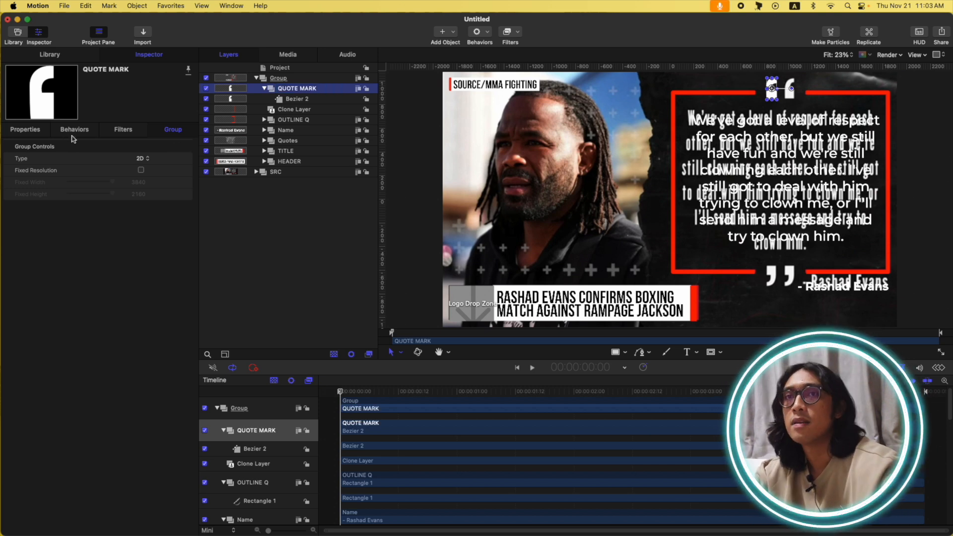
# Step: Make a clone layer of the QUOTE MARK group and place it over the second opening quote mark at about X 1012.3 px
pyautogui.press('k')
pyautogui.click(22, 131)
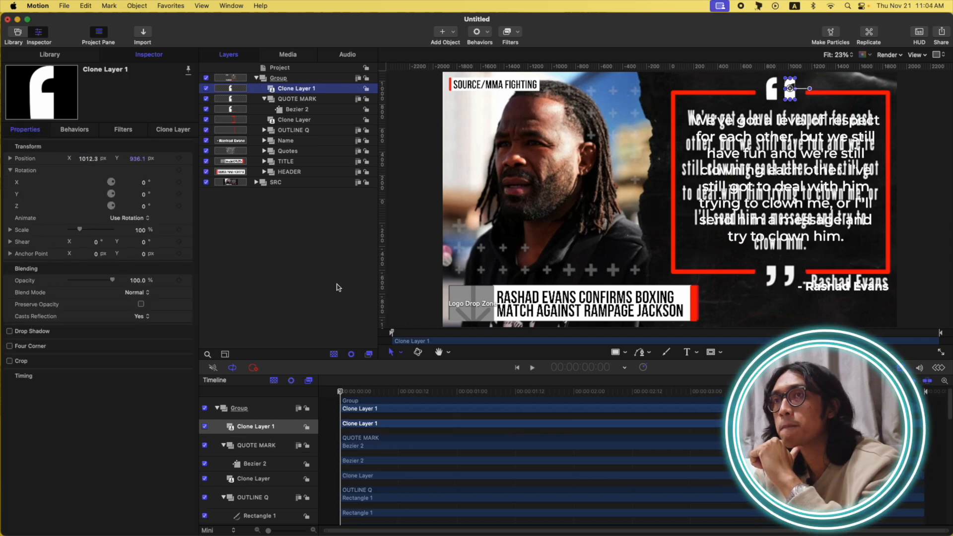
# Step: Group Clone Layer 1 with the QUOTE MARK group and name the new group TOP MARK
pyautogui.click(338, 288)
pyautogui.click(264, 100)
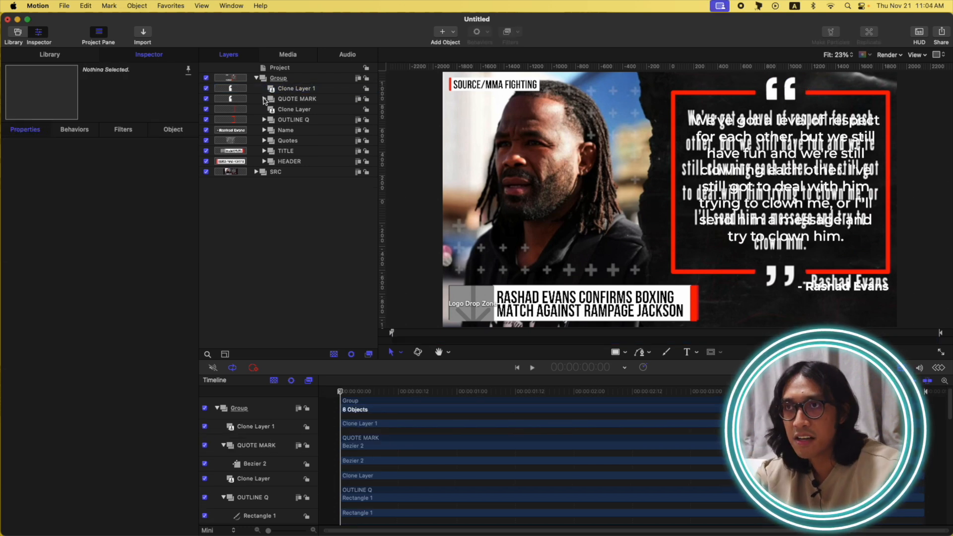
pyautogui.click(285, 99)
pyautogui.keyDown('shift'); pyautogui.click(294, 90); pyautogui.keyUp('shift')
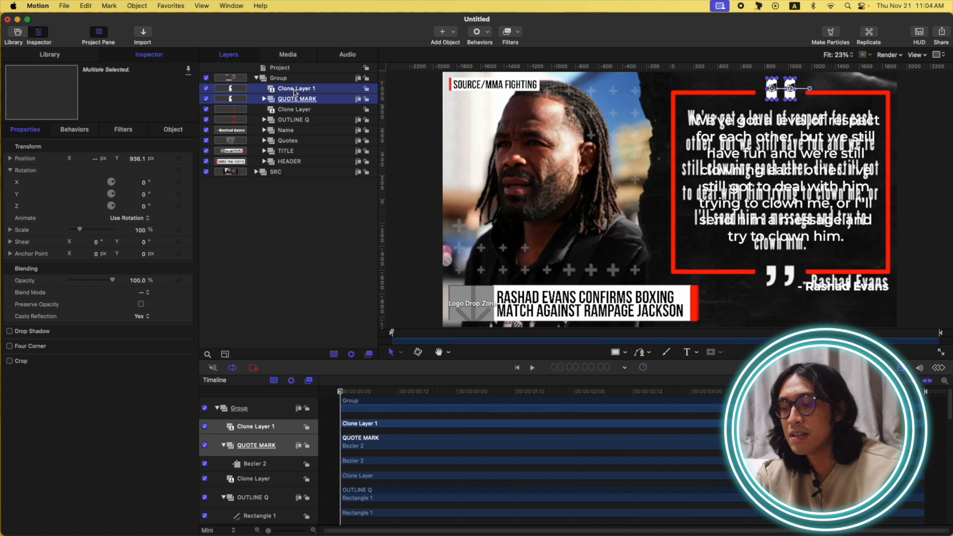
pyautogui.press('super+shift+g')
pyautogui.doubleClick(295, 90)
pyautogui.write('TOP MARK')
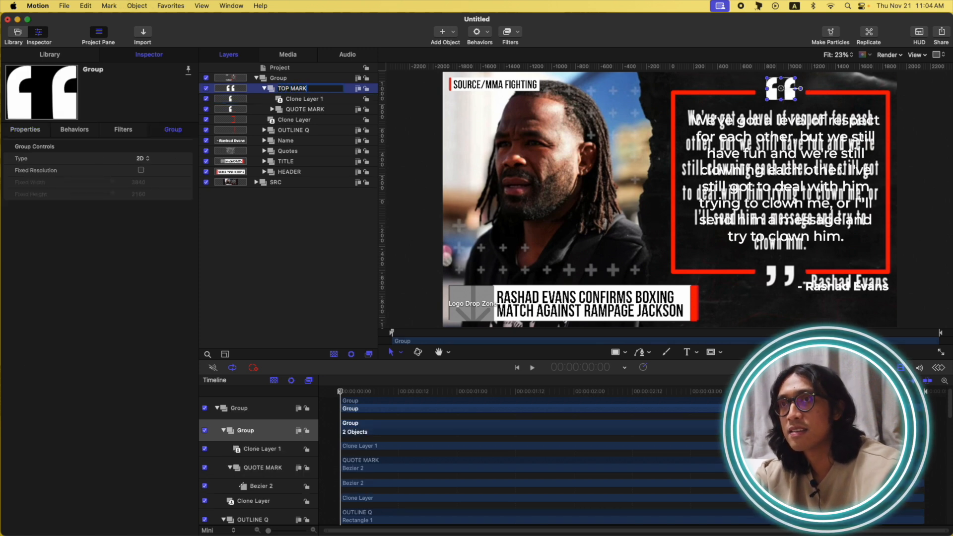
pyautogui.press('Return')
pyautogui.click(264, 88)
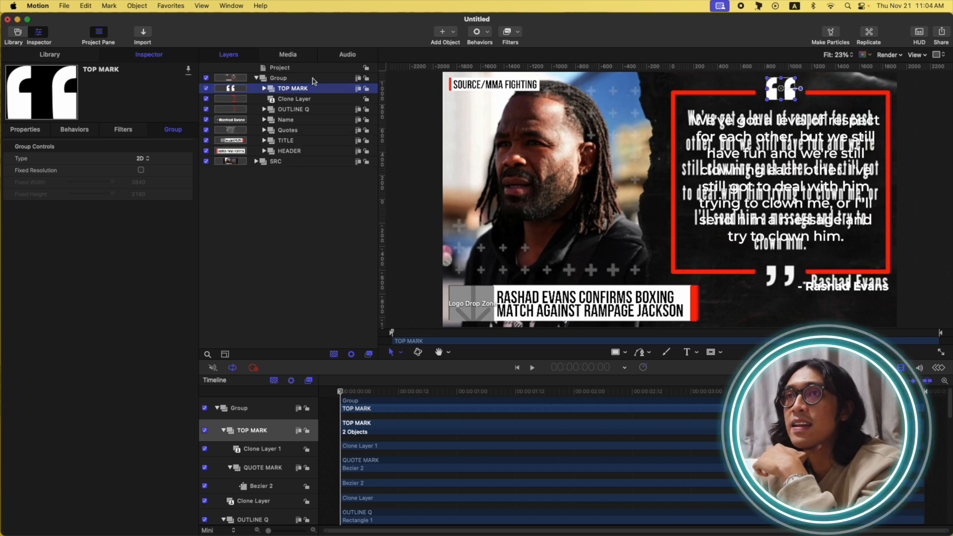
# Step: Hide every recreated layer from TOP MARK through HEADER so only the SRC reference shows
pyautogui.click(296, 79)
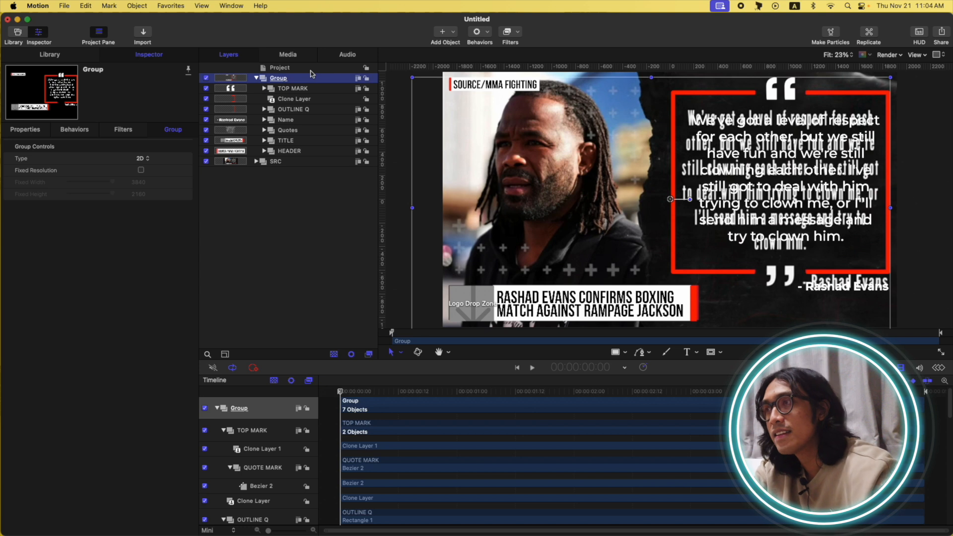
pyautogui.click(313, 91)
pyautogui.keyDown('shift'); pyautogui.click(285, 151); pyautogui.keyUp('shift')
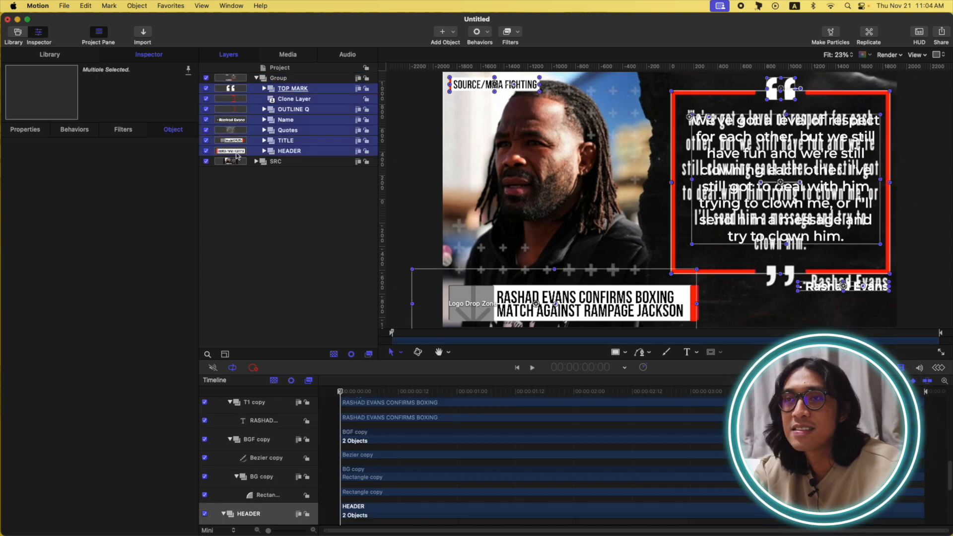
pyautogui.click(206, 152)
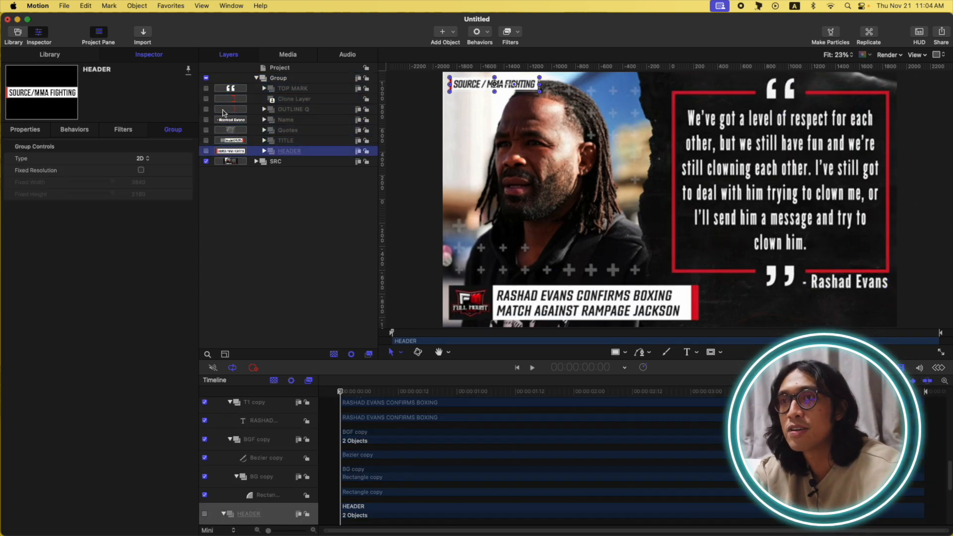
# Step: Add a drop zone to the main group and rename it Media Drop Zone
pyautogui.click(290, 79)
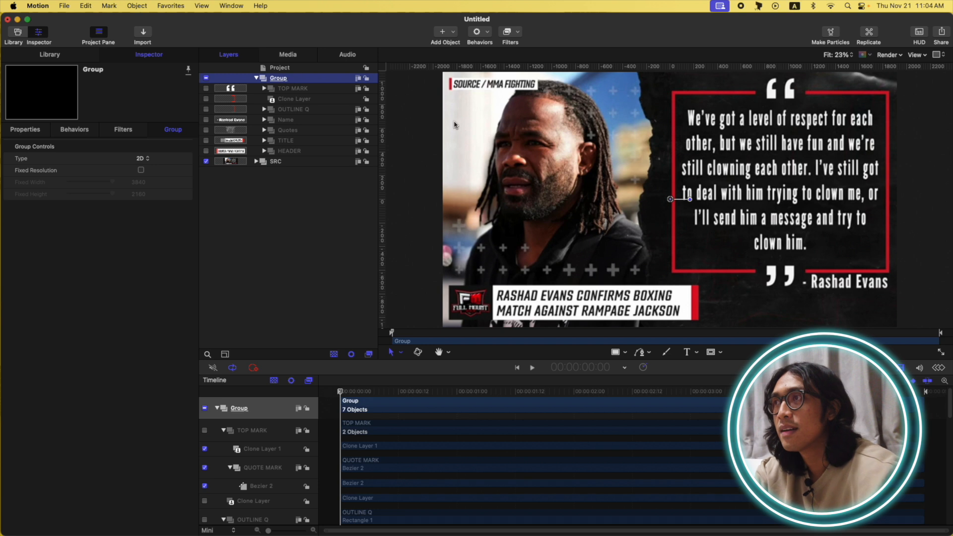
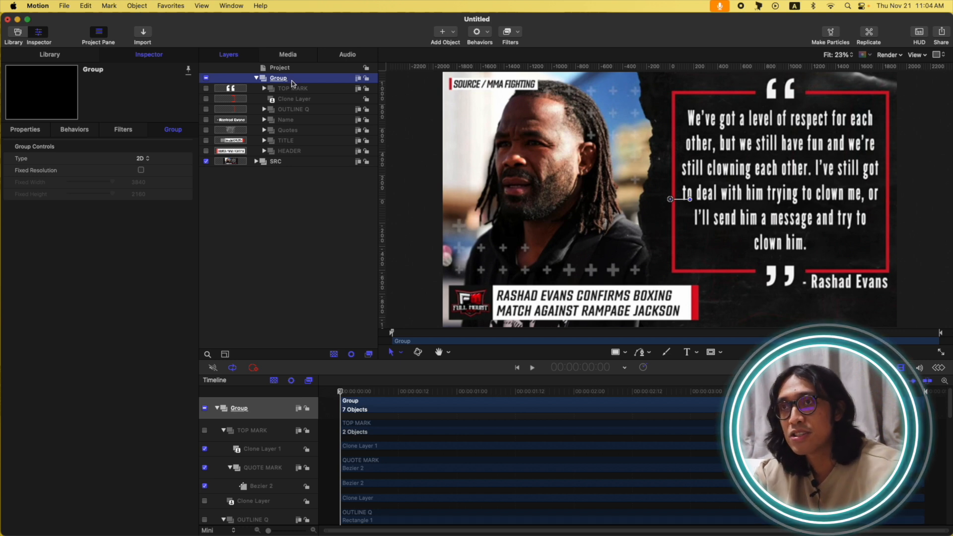
pyautogui.press('super+shift+d')
pyautogui.doubleClick(304, 90)
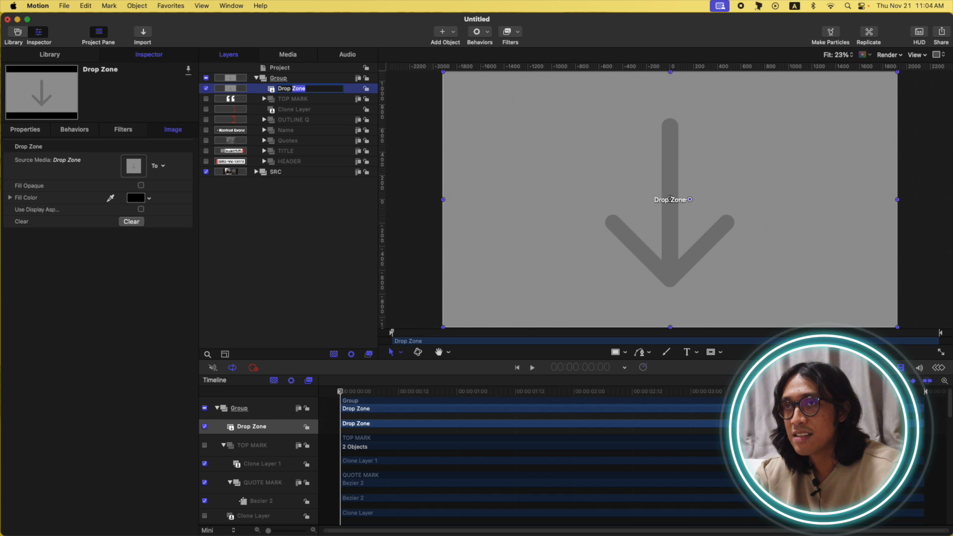
pyautogui.write('Media')
pyautogui.press('Return')
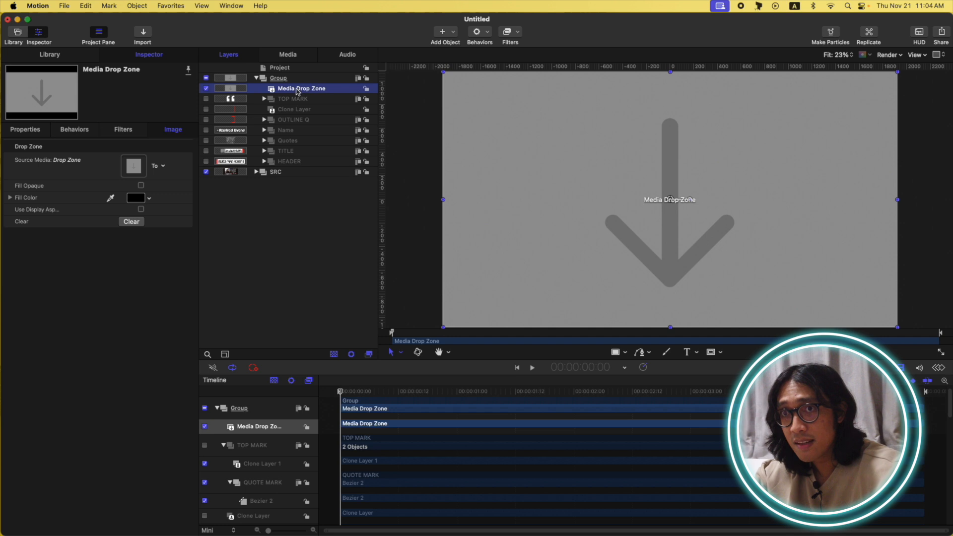
# Step: Nest the Media Drop Zone in two groups, naming the inner one MDZ and the outer one MDZF, and hide MDZF
pyautogui.press('super+shift+g')
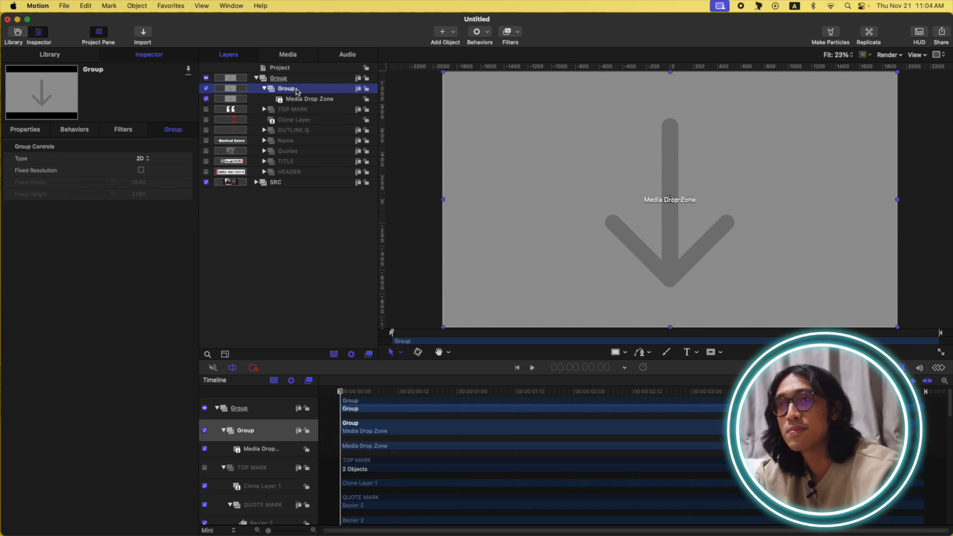
pyautogui.press('super+shift+g')
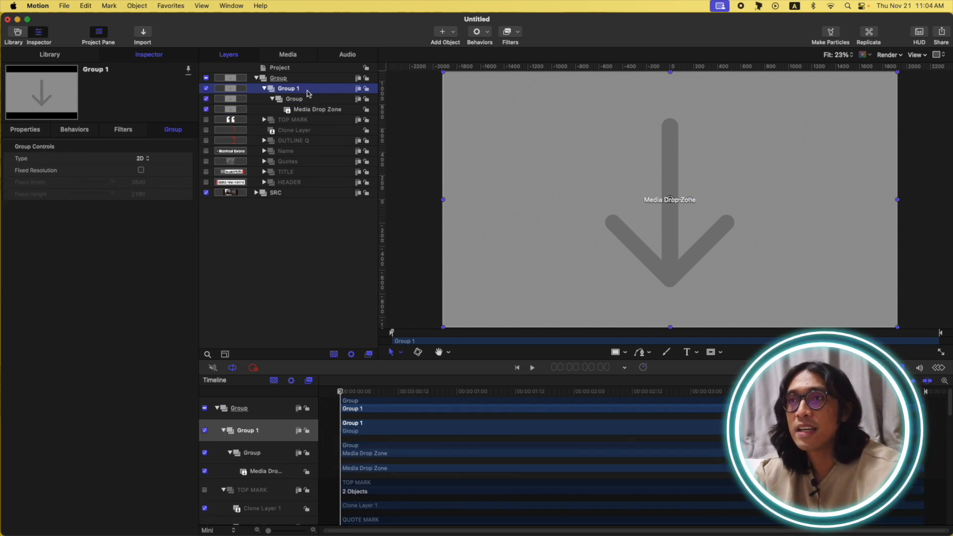
pyautogui.doubleClick(298, 100)
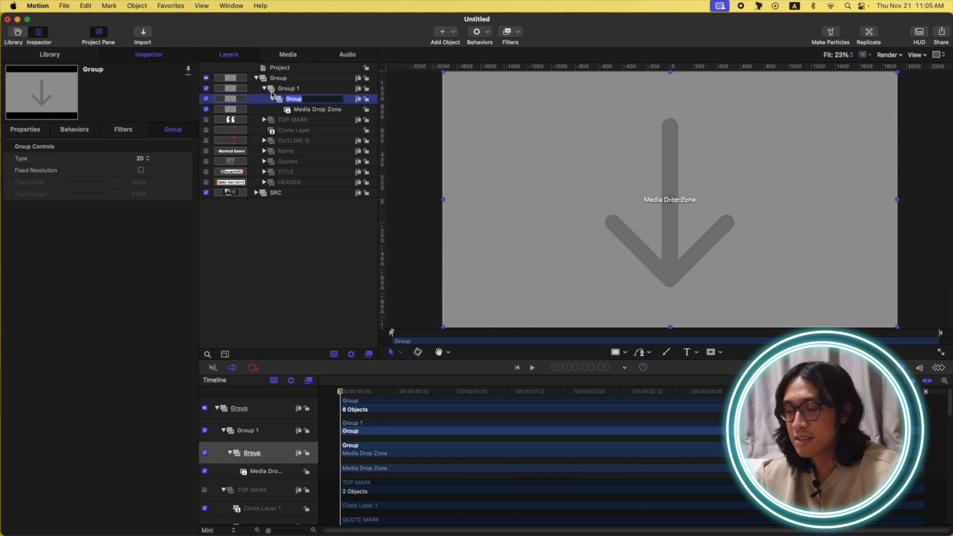
pyautogui.write('MDZ')
pyautogui.press('Return')
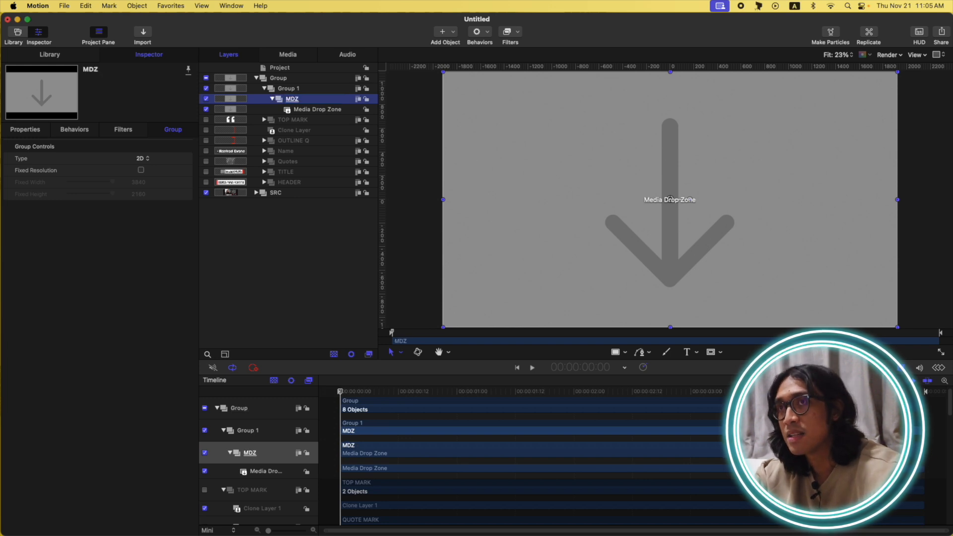
pyautogui.click(300, 89)
pyautogui.doubleClick(300, 90)
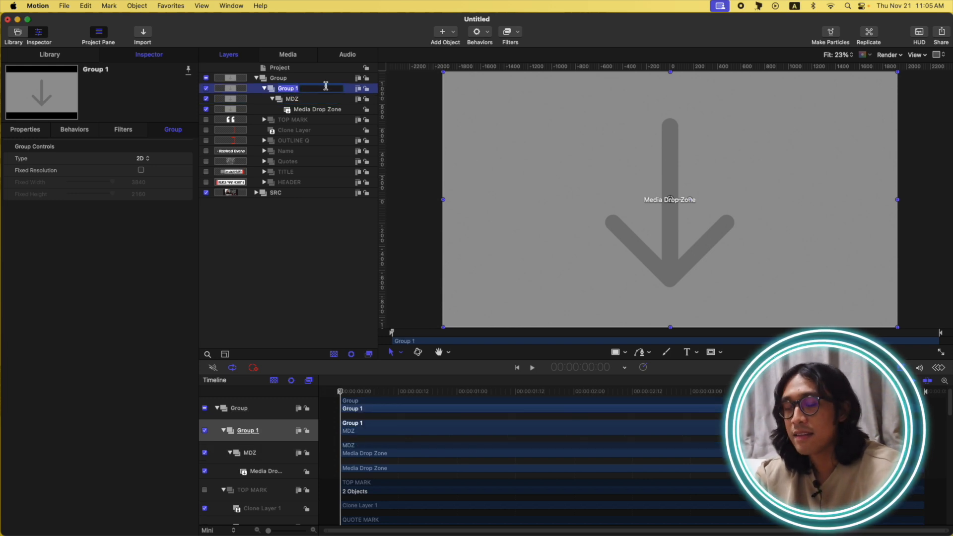
pyautogui.write('MDZF')
pyautogui.press('Return')
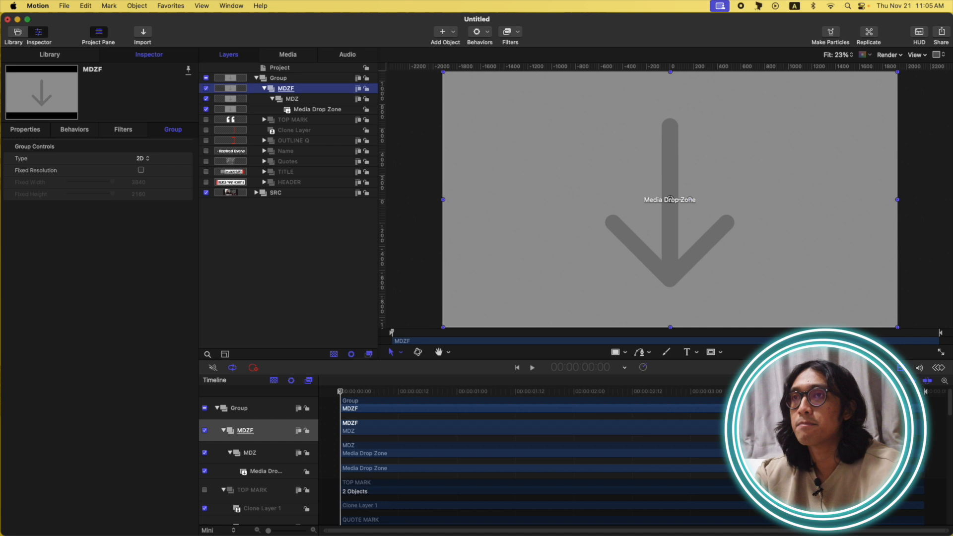
pyautogui.click(206, 88)
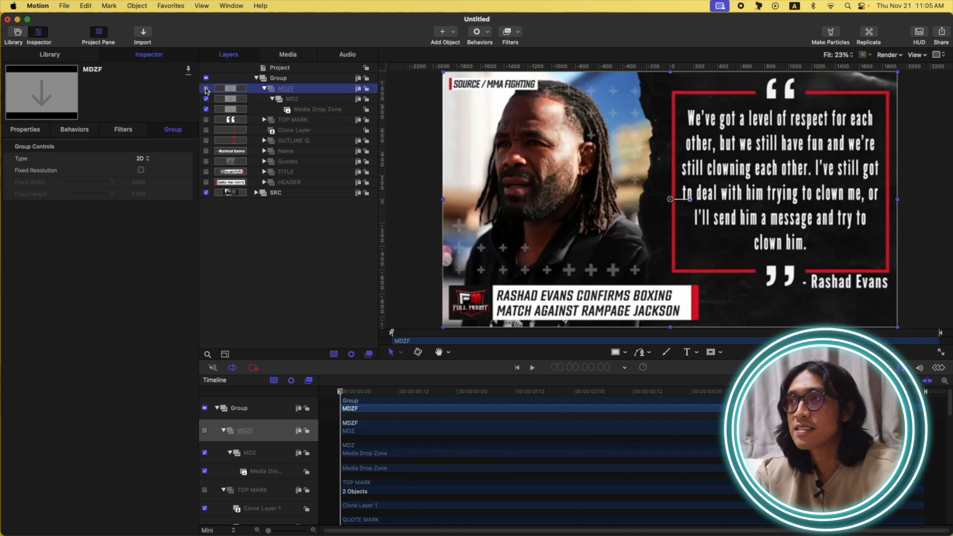
pyautogui.click(264, 89)
# Step: Add a Color Solid generator to the main group
pyautogui.click(285, 79)
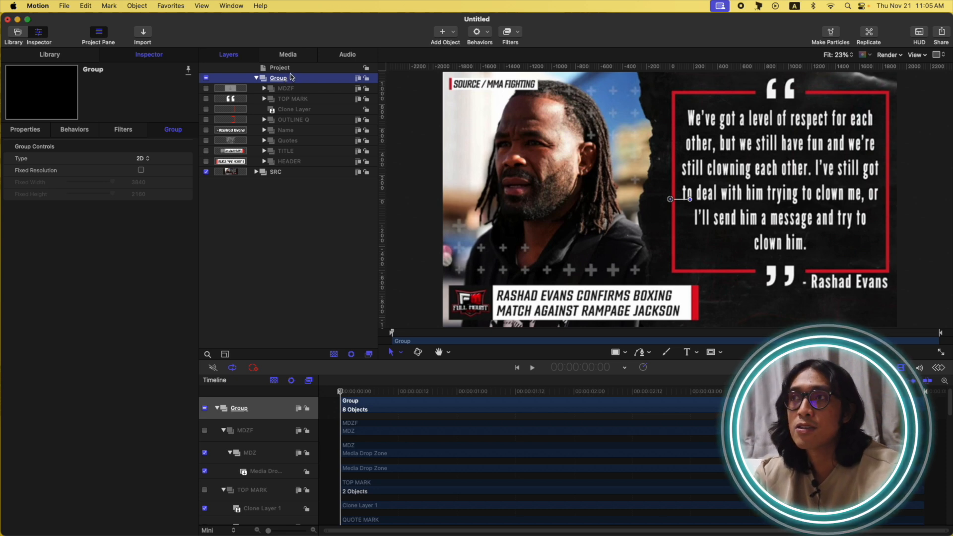
pyautogui.click(442, 34)
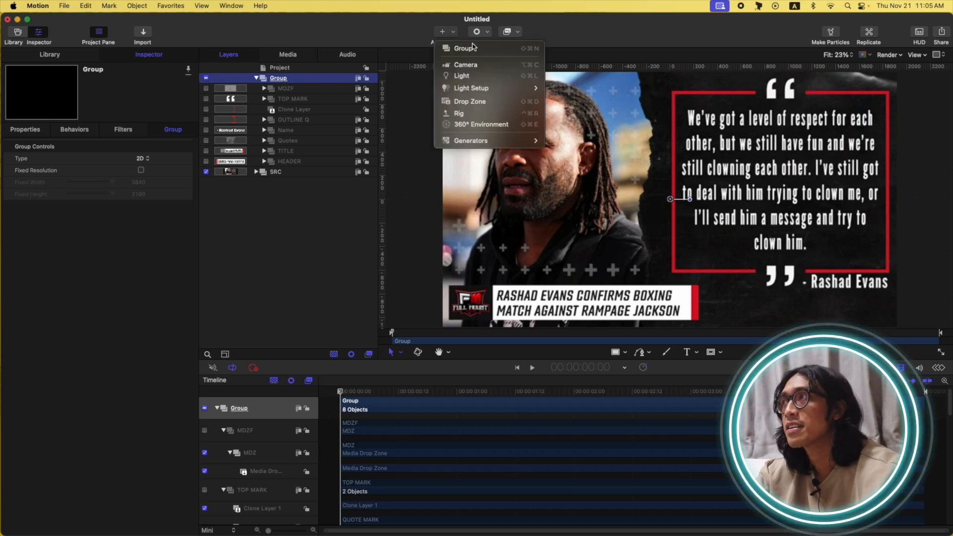
pyautogui.moveTo(460, 141)
pyautogui.moveTo(603, 152)
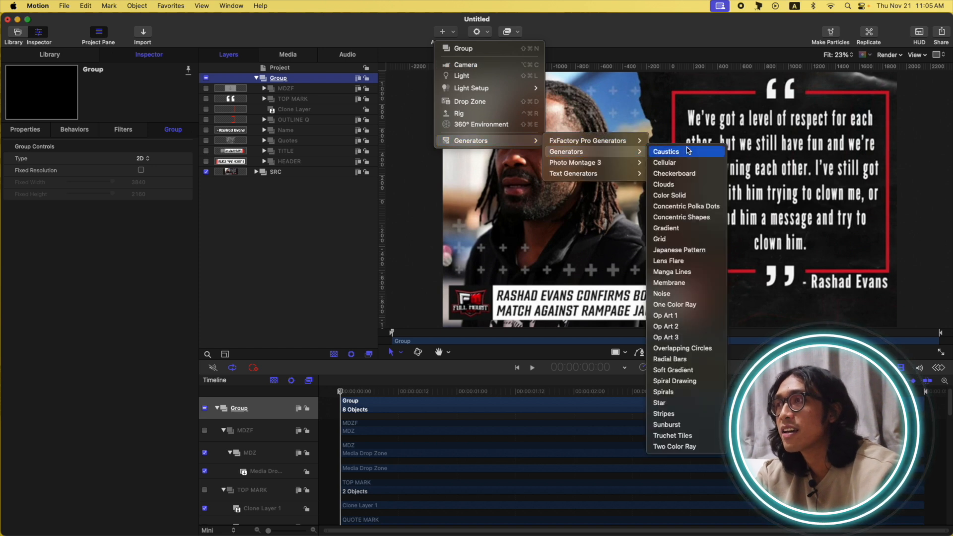
pyautogui.click(670, 195)
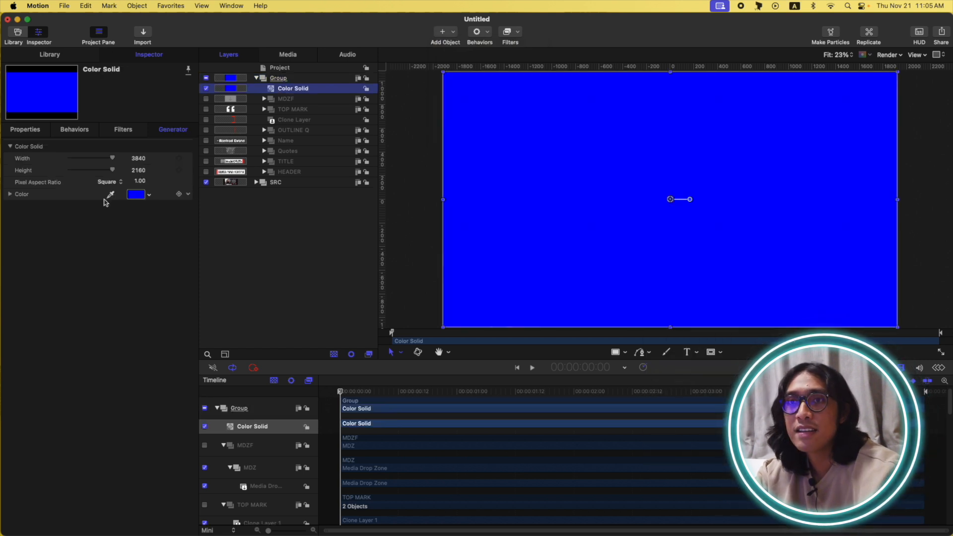
# Step: Set the Color Solid's color to black and hide the layer
pyautogui.click(136, 195)
pyautogui.scroll(-3, 249, 369)
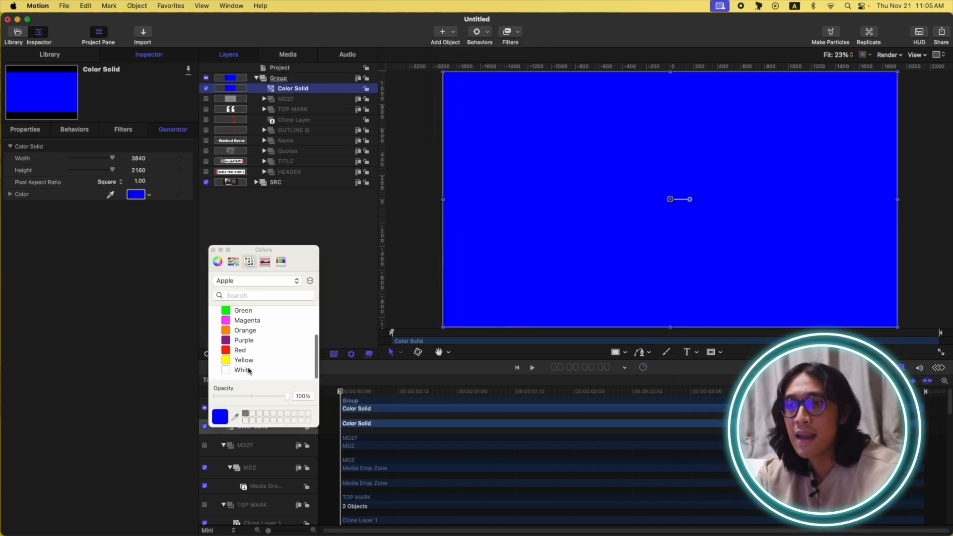
pyautogui.scroll(3, 248, 352)
pyautogui.click(240, 313)
pyautogui.click(213, 250)
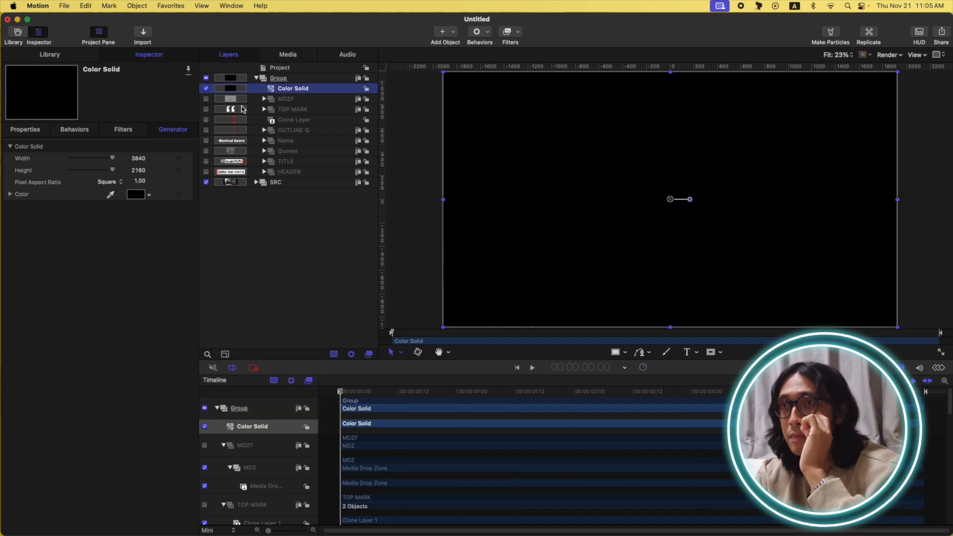
pyautogui.click(206, 89)
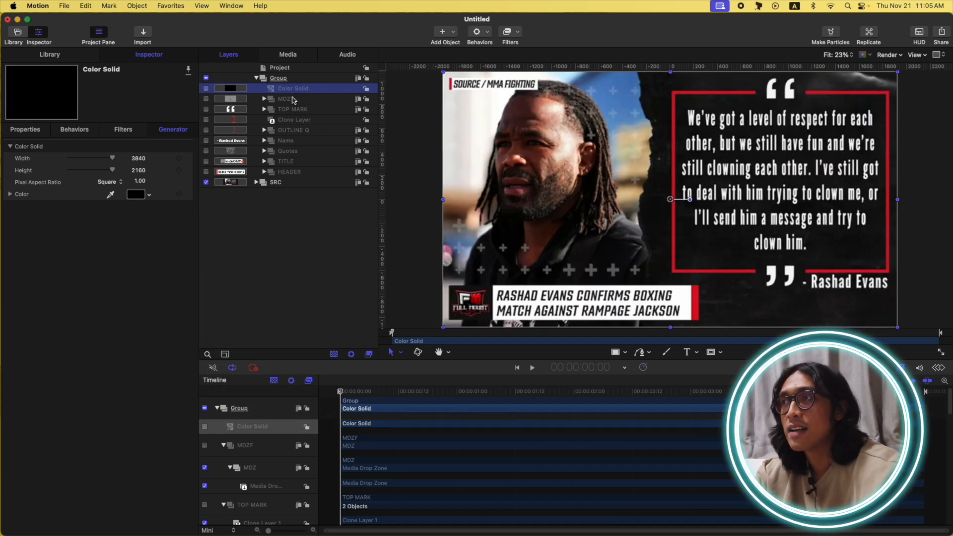
# Step: Start a Bezier mask on the MDZF group with edges just outside the frame's left side and below the photo to the torn edge
pyautogui.click(293, 99)
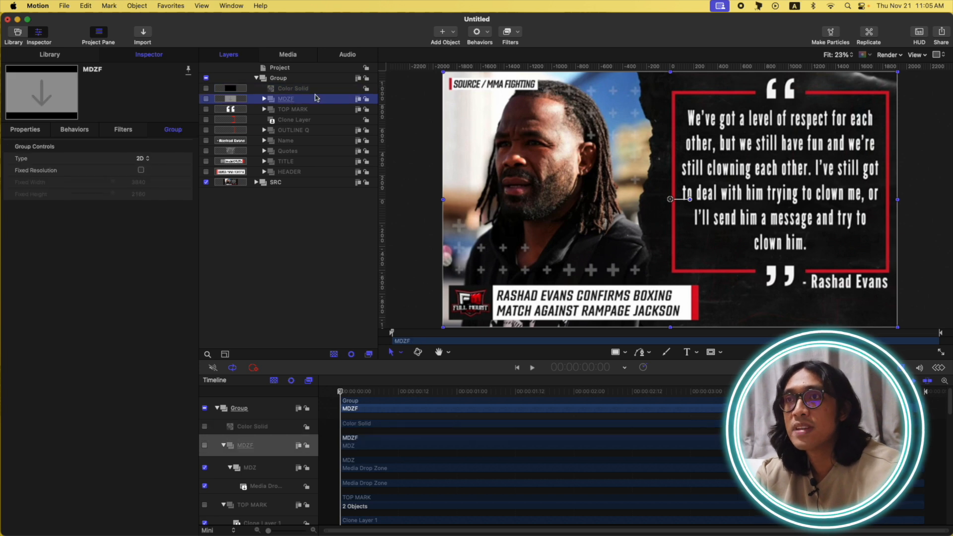
pyautogui.click(264, 100)
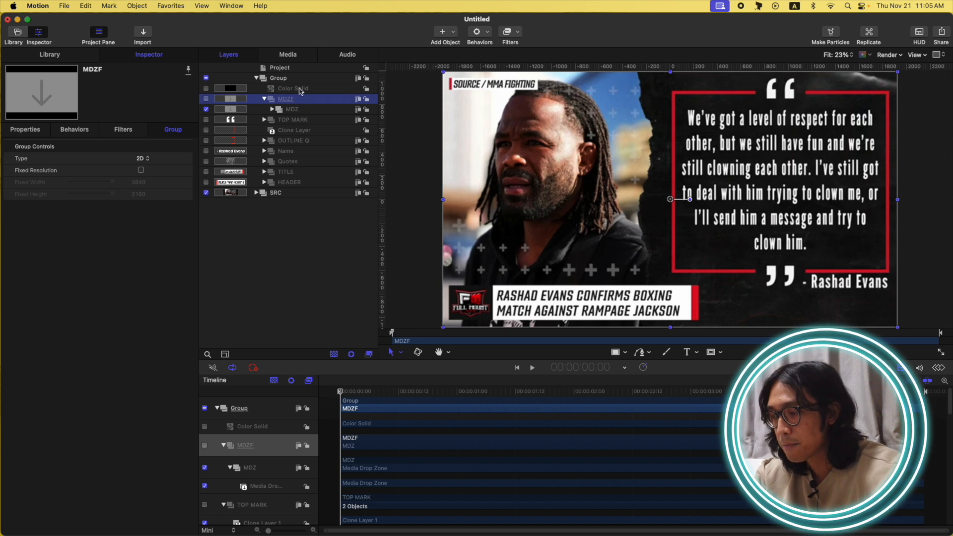
pyautogui.press('super+minus')
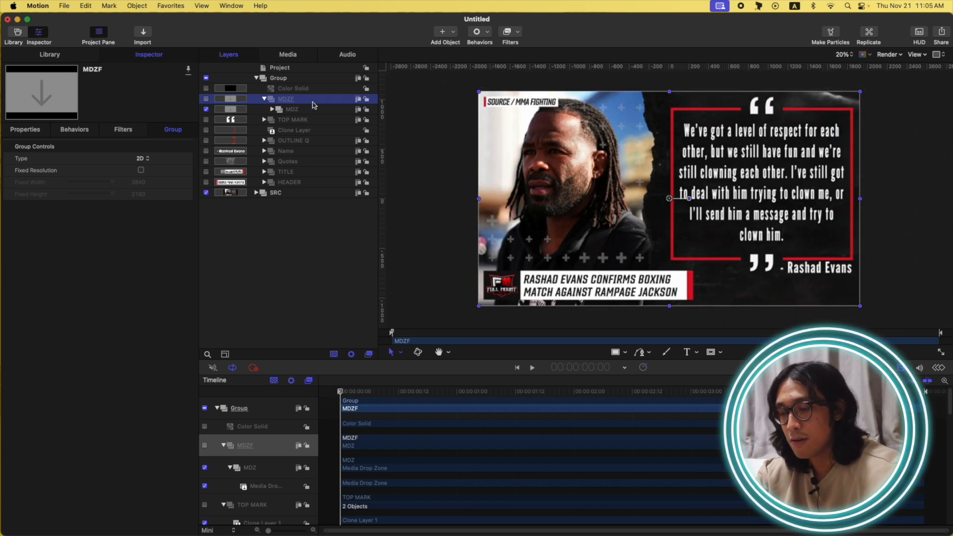
pyautogui.hotkey('alt', 'b')
pyautogui.click(452, 85)
pyautogui.click(453, 321)
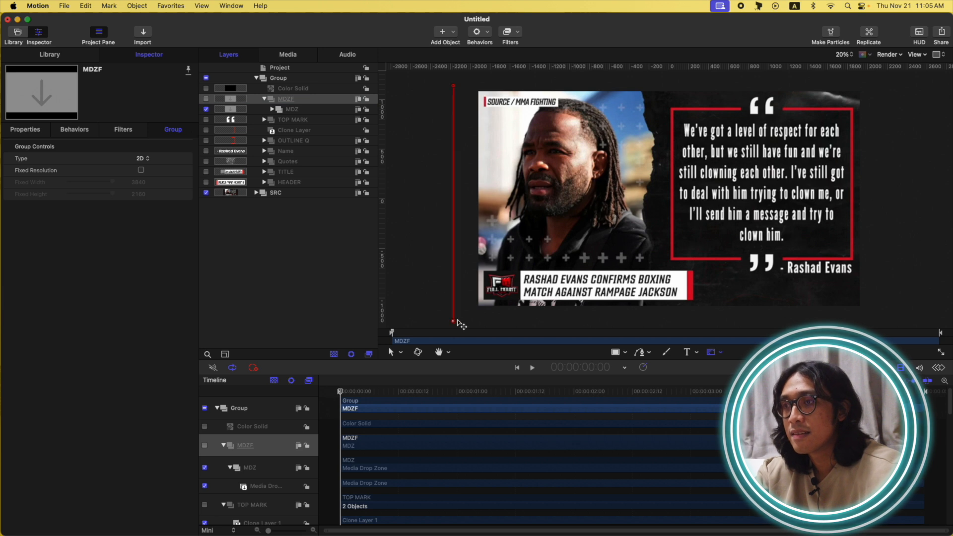
pyautogui.click(647, 321)
# Step: Trace the MDZF Bezier mask upward along the torn paper edge to just above the frame and close the shape
pyautogui.click(643, 303)
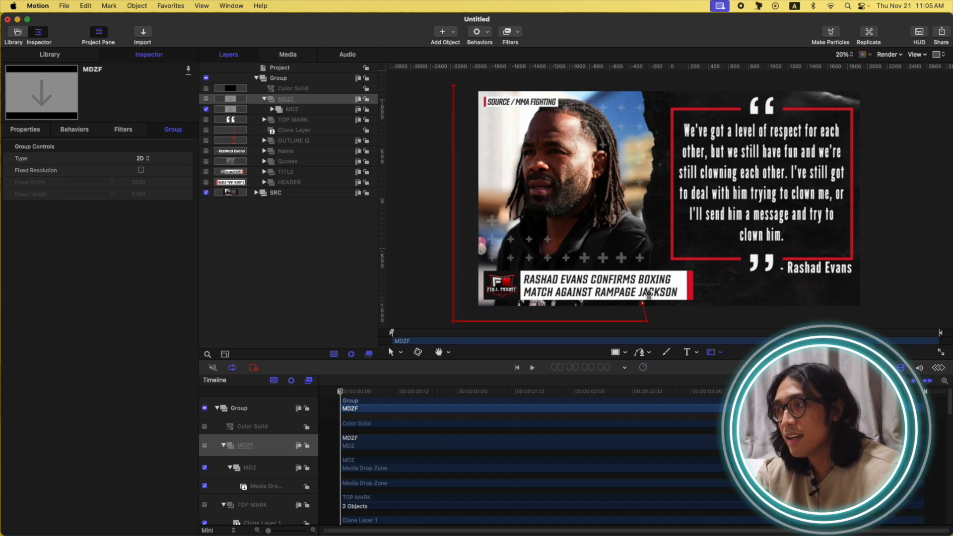
pyautogui.click(647, 296)
pyautogui.click(651, 288)
pyautogui.click(647, 271)
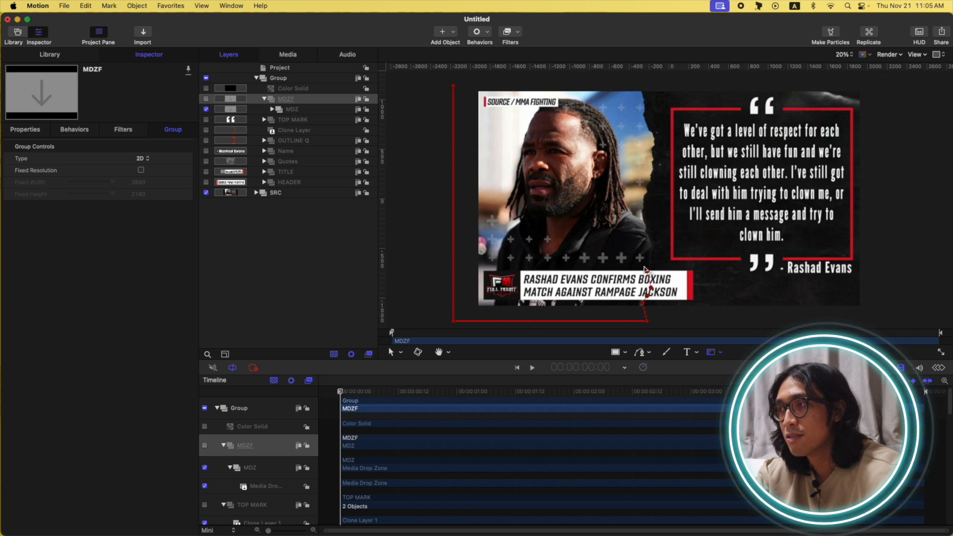
pyautogui.click(642, 259)
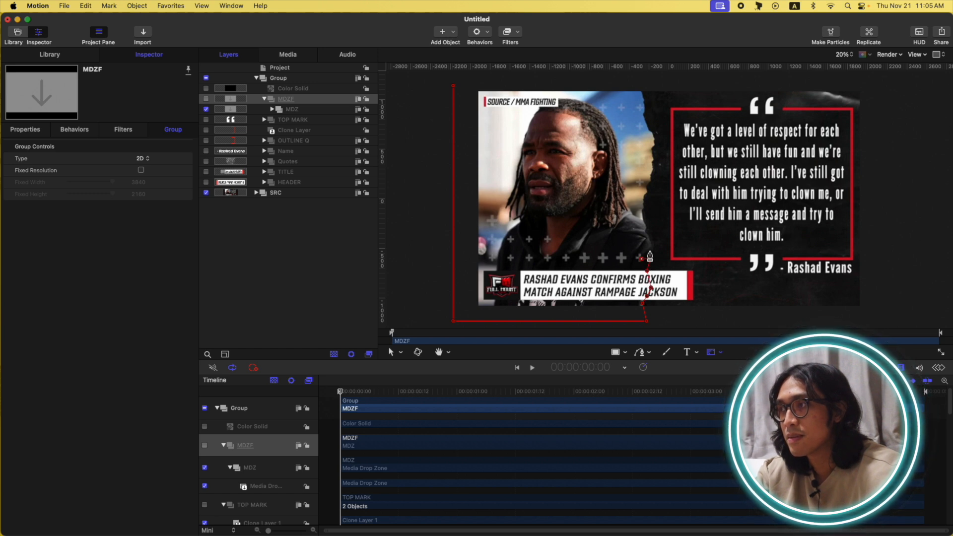
pyautogui.click(650, 252)
pyautogui.click(651, 242)
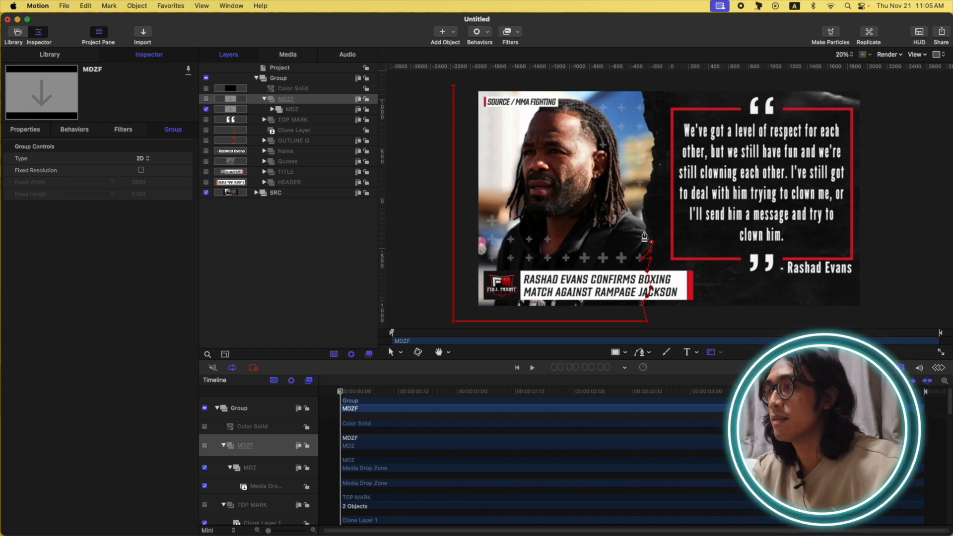
pyautogui.click(640, 214)
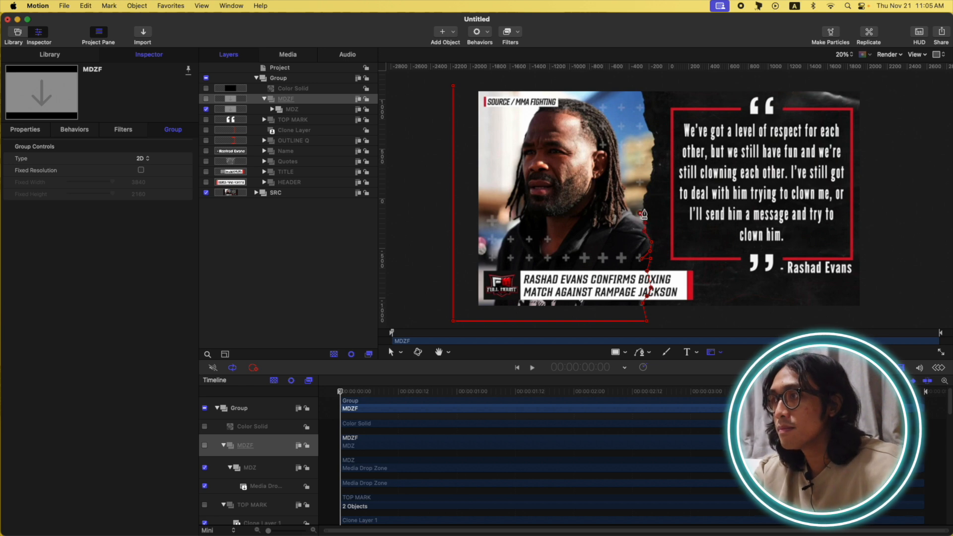
pyautogui.click(649, 184)
pyautogui.click(647, 175)
pyautogui.click(653, 165)
pyautogui.click(653, 159)
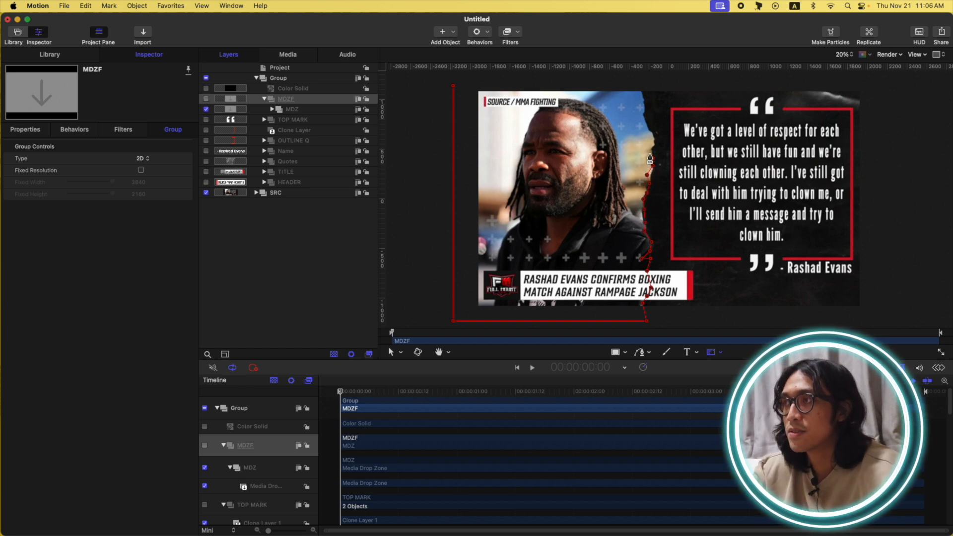
pyautogui.click(651, 148)
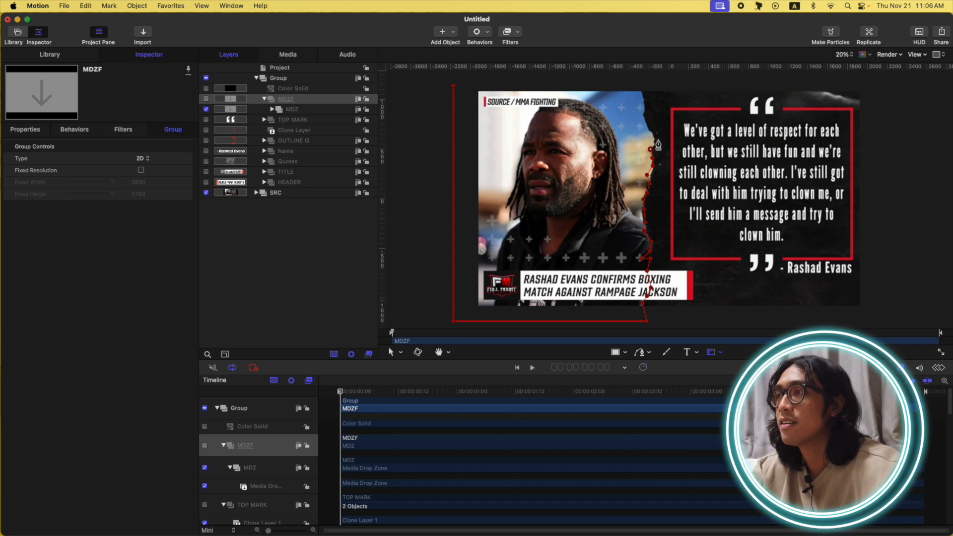
pyautogui.click(657, 142)
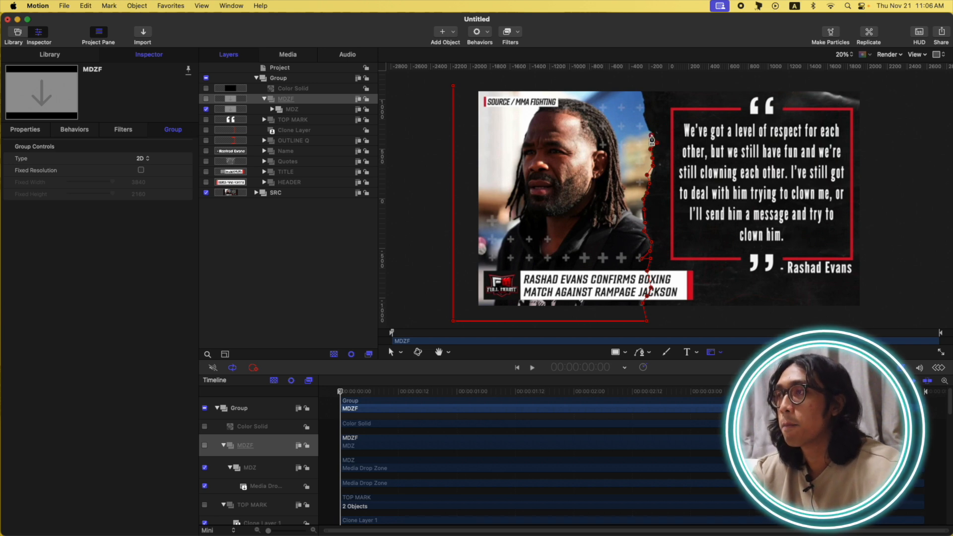
pyautogui.click(645, 129)
pyautogui.click(643, 119)
pyautogui.click(643, 112)
pyautogui.click(645, 104)
pyautogui.click(641, 82)
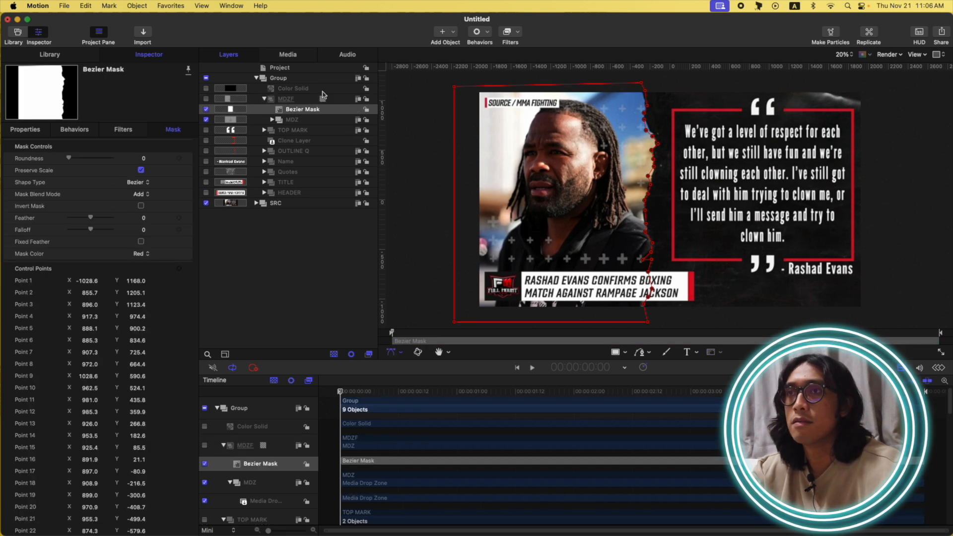
# Step: Make the masked MDZF group and the black Color Solid layer visible
pyautogui.click(206, 99)
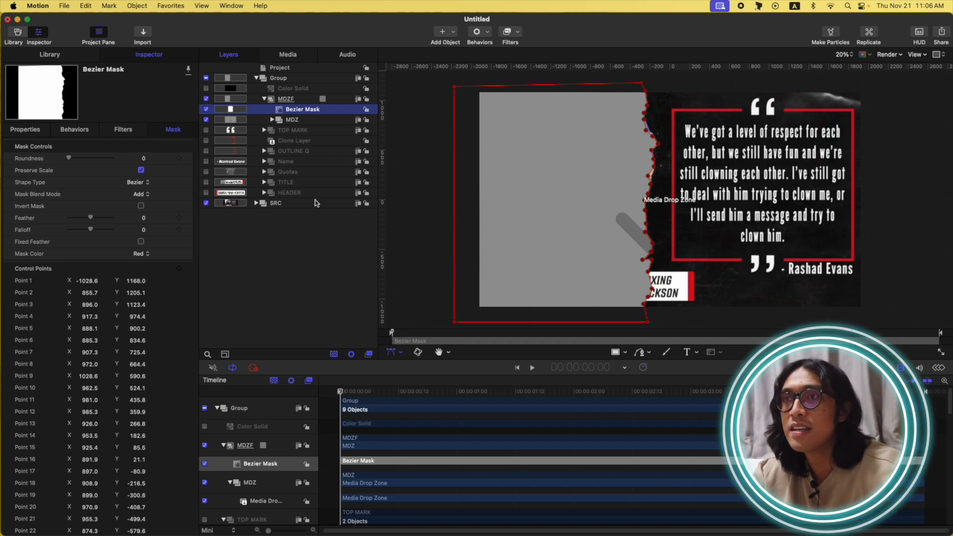
pyautogui.click(325, 273)
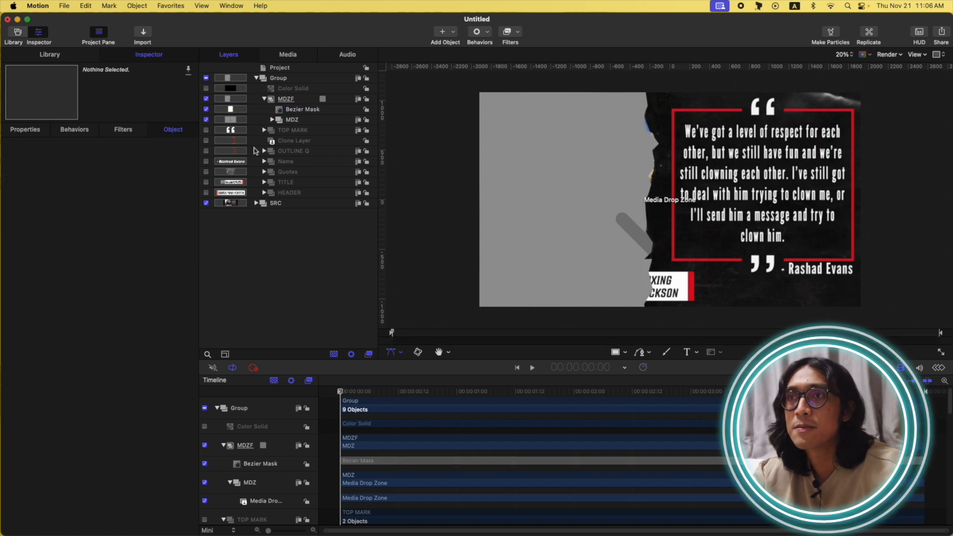
pyautogui.click(299, 90)
pyautogui.click(206, 89)
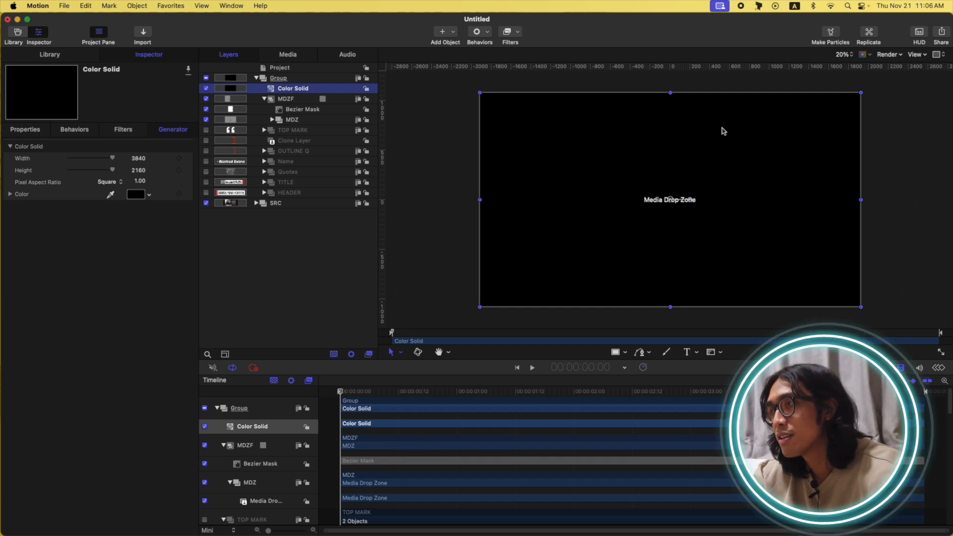
# Step: Select the Bezier Mask inside the MDZF group
pyautogui.click(293, 113)
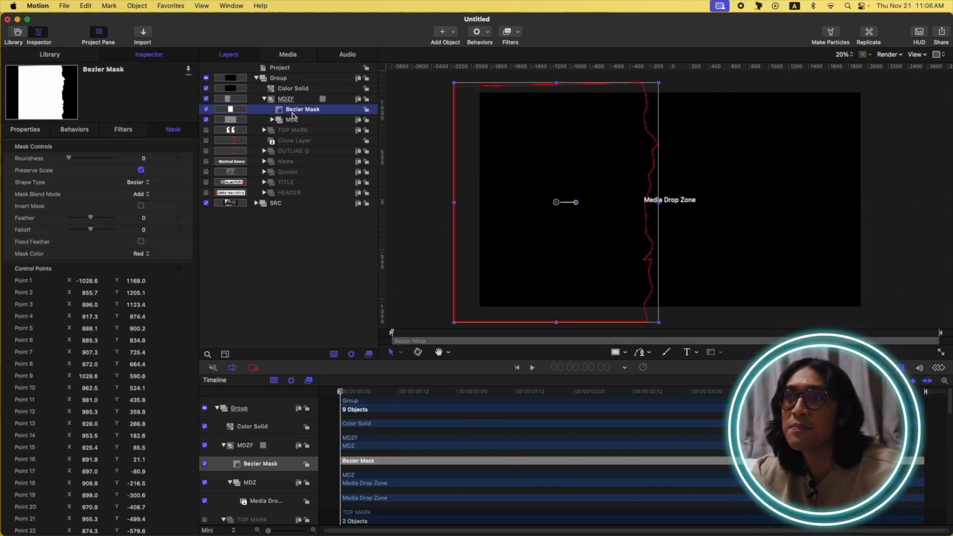
# Step: Copy the MDZF Bezier mask onto the Color Solid layer and invert the copied mask
pyautogui.moveTo(322, 112); pyautogui.dragTo(297, 90)
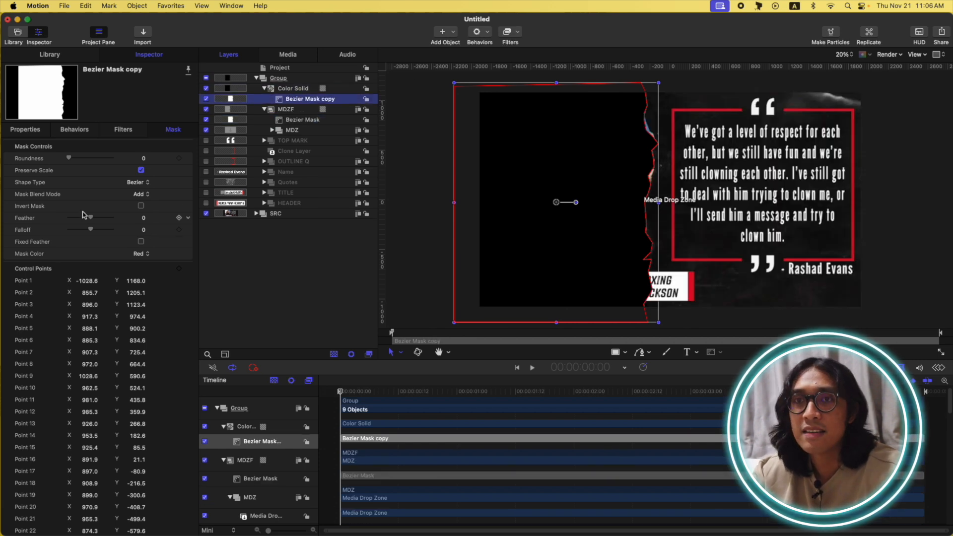
pyautogui.click(141, 205)
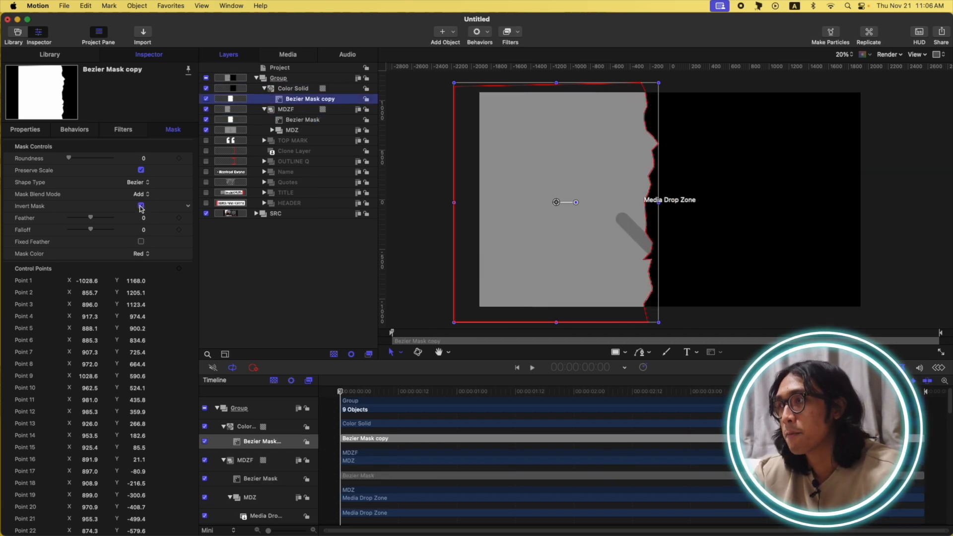
pyautogui.click(310, 275)
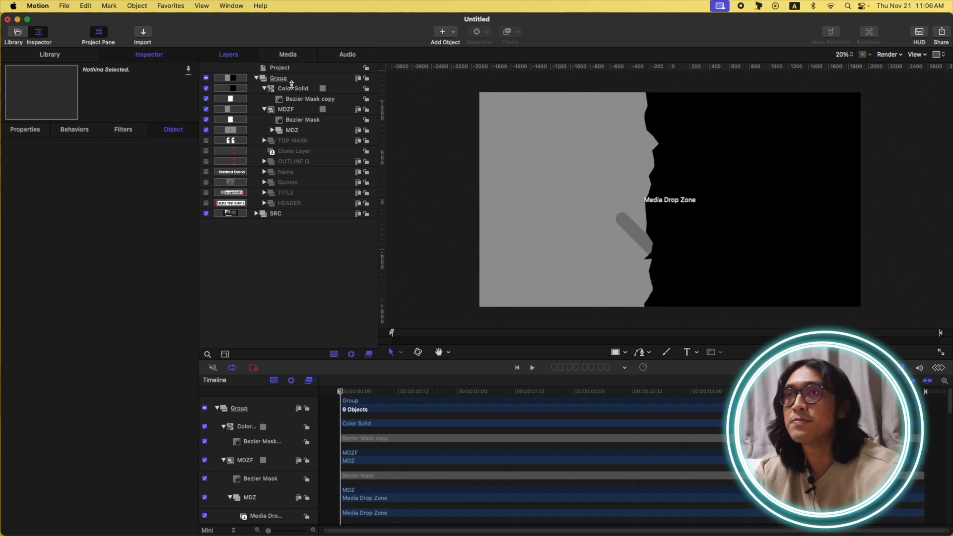
# Step: Add the Crystallize filter from the Stylize category to the Color Solid's Bezier Mask copy
pyautogui.click(299, 99)
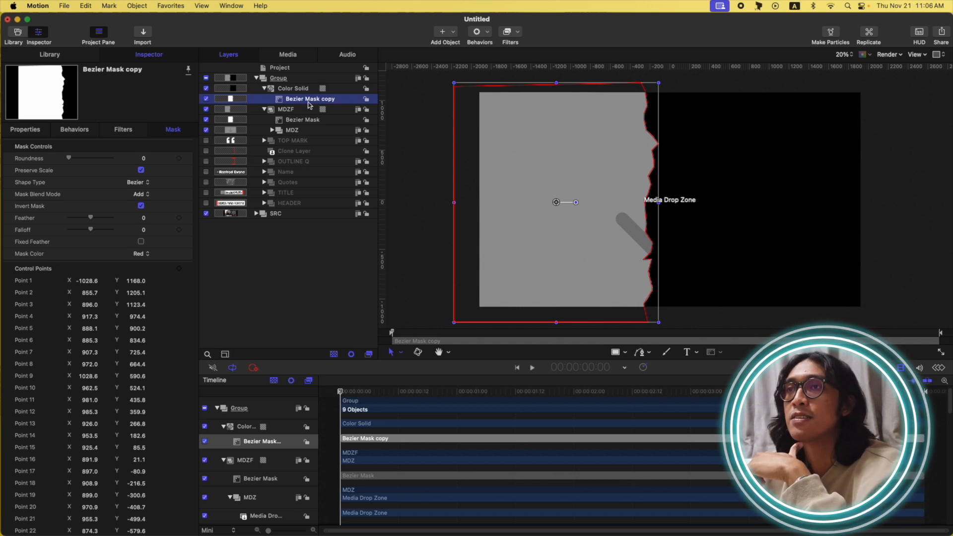
pyautogui.click(513, 35)
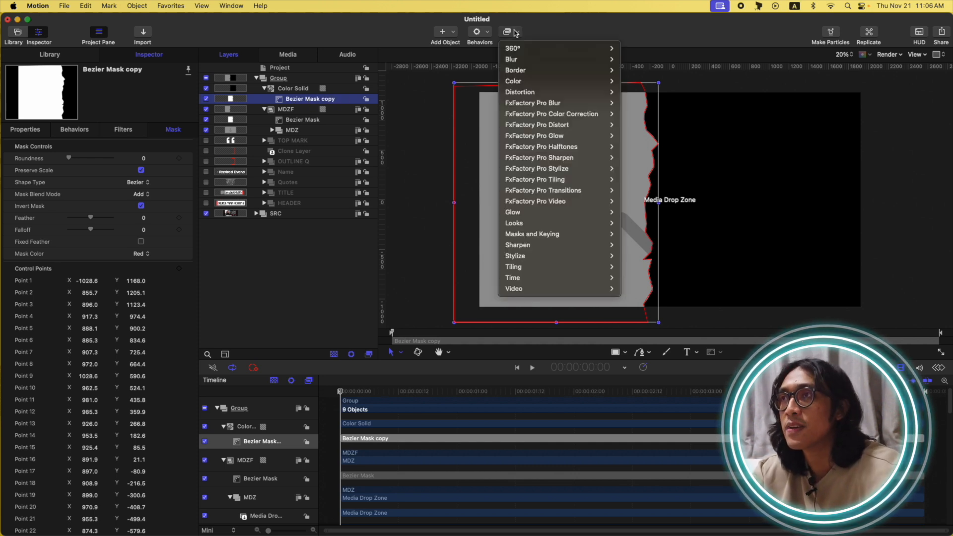
pyautogui.moveTo(566, 270)
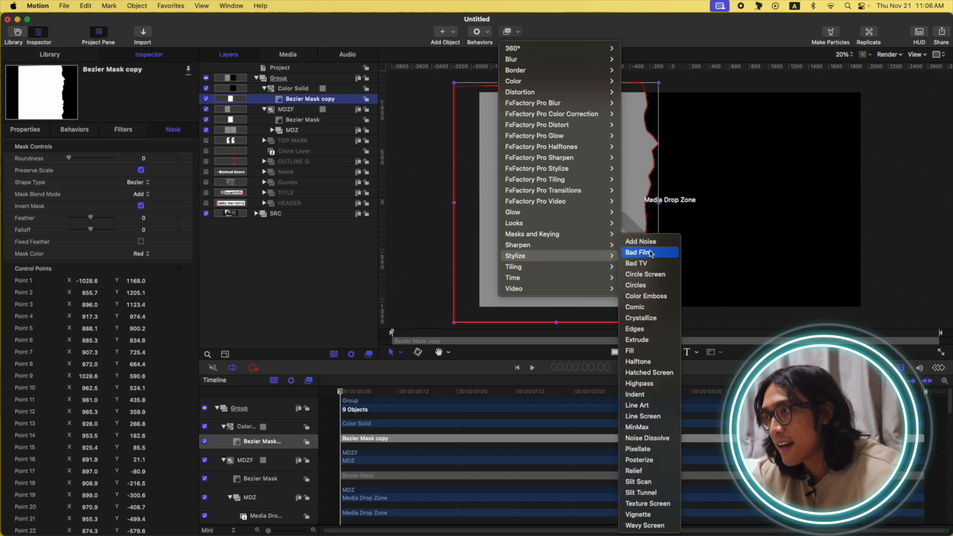
pyautogui.click(656, 321)
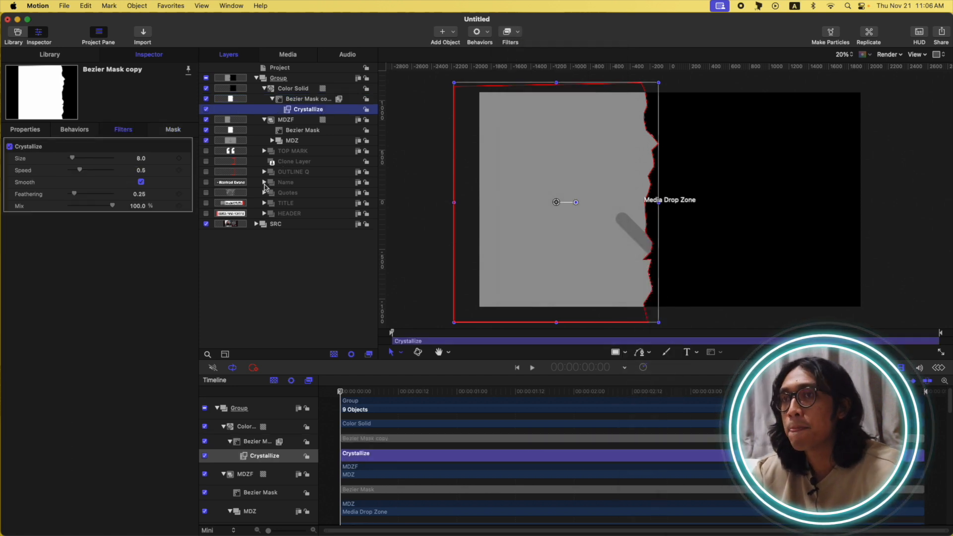
# Step: Set the Crystallize filter's Speed and Feathering to 0, turn off Smooth, and slightly increase its Size
pyautogui.moveTo(80, 170); pyautogui.dragTo(2, 173)
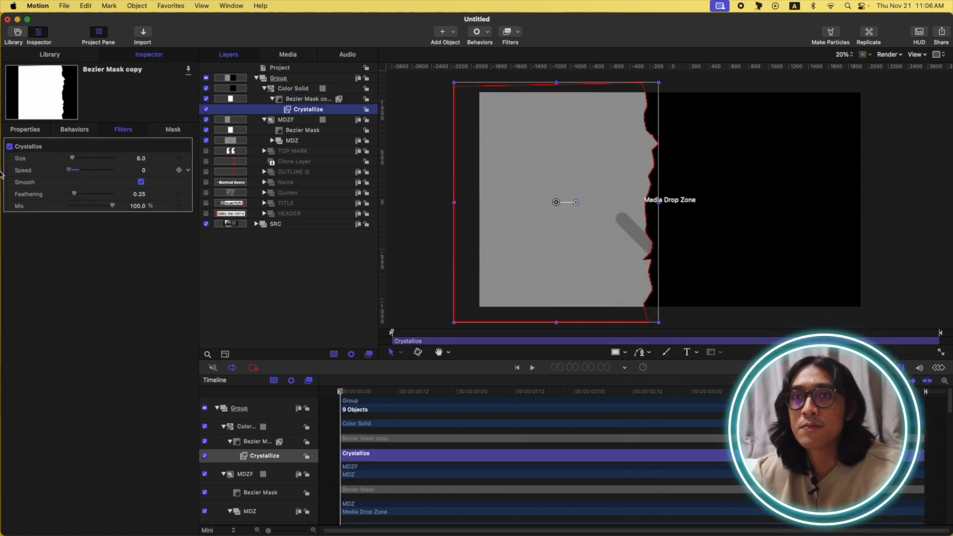
pyautogui.click(141, 182)
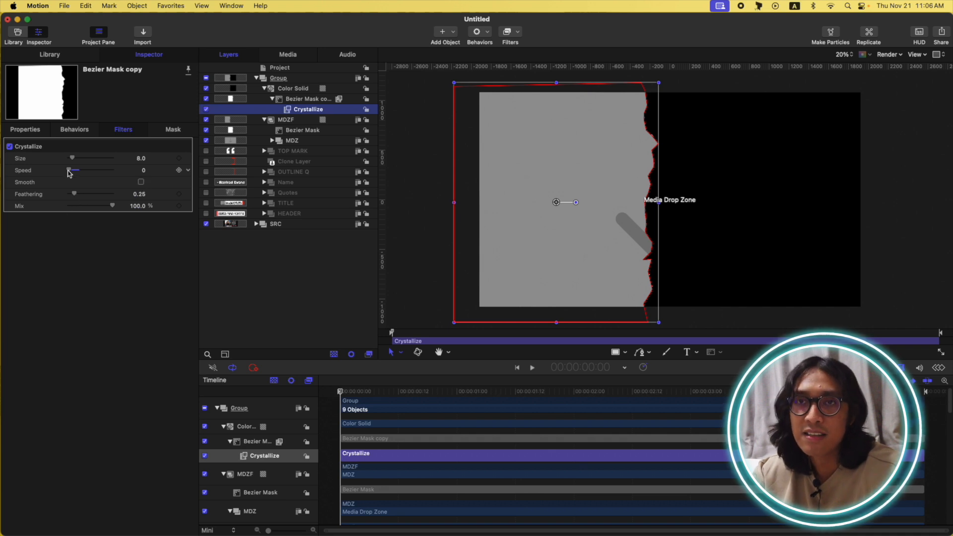
pyautogui.moveTo(75, 195); pyautogui.dragTo(2, 253)
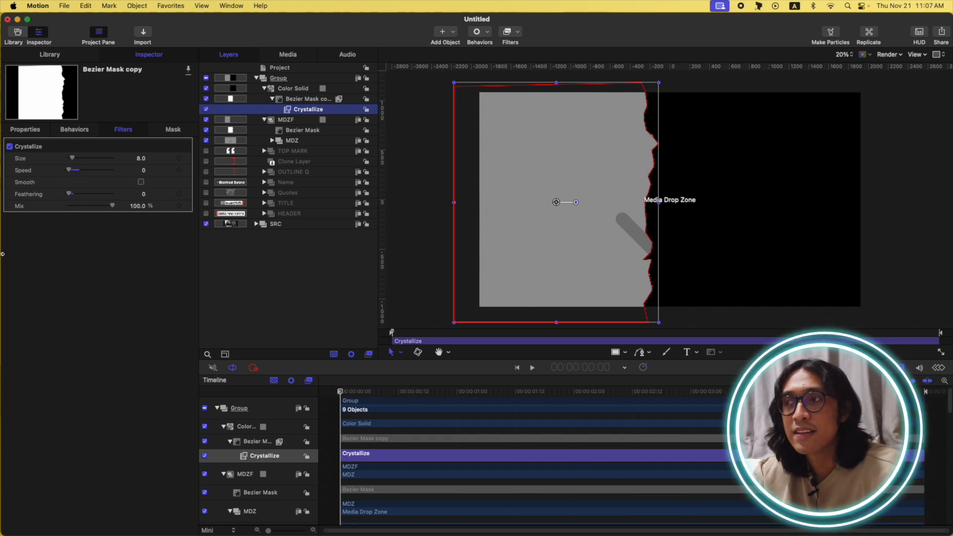
pyautogui.moveTo(75, 159); pyautogui.dragTo(80, 159)
pyautogui.click(279, 283)
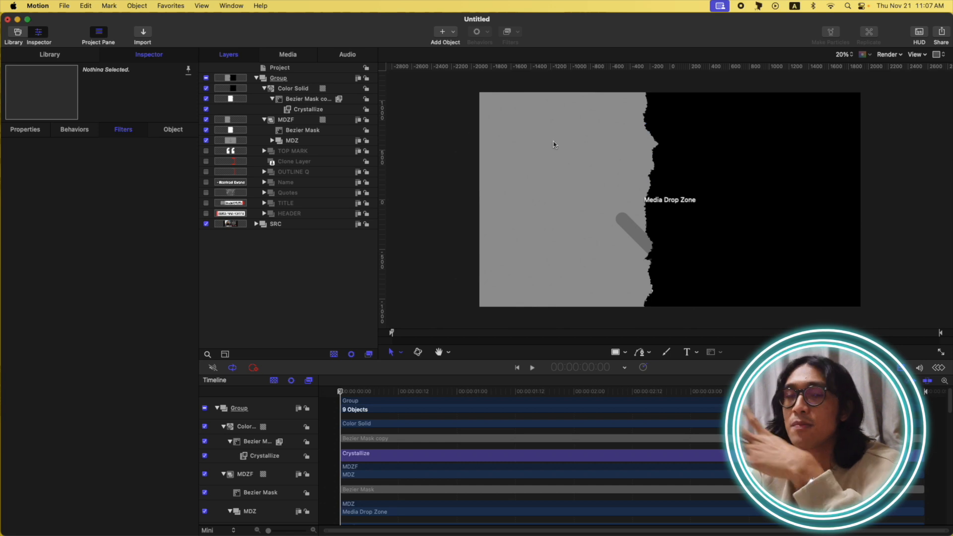
# Step: Disable the original Bezier Mask inside the MDZF group
pyautogui.click(309, 131)
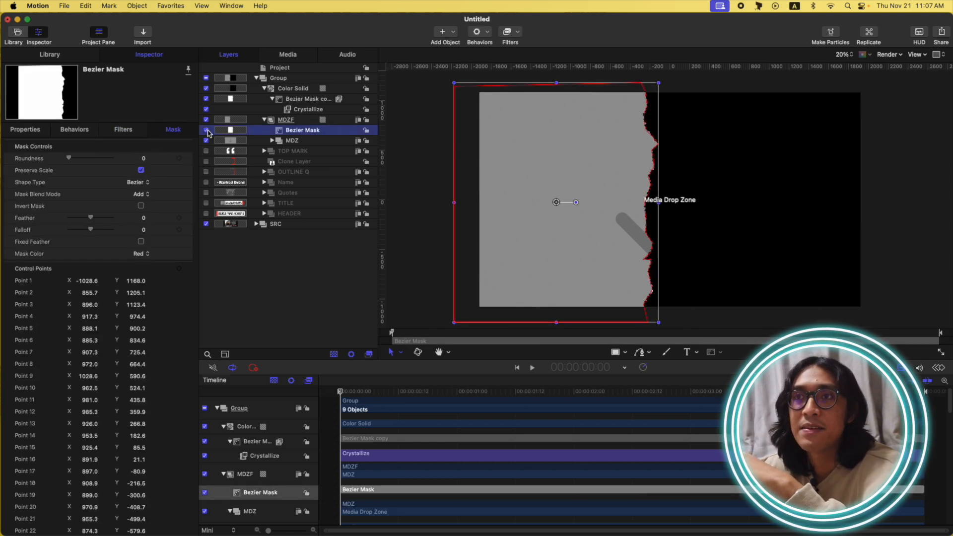
pyautogui.click(206, 130)
pyautogui.click(333, 231)
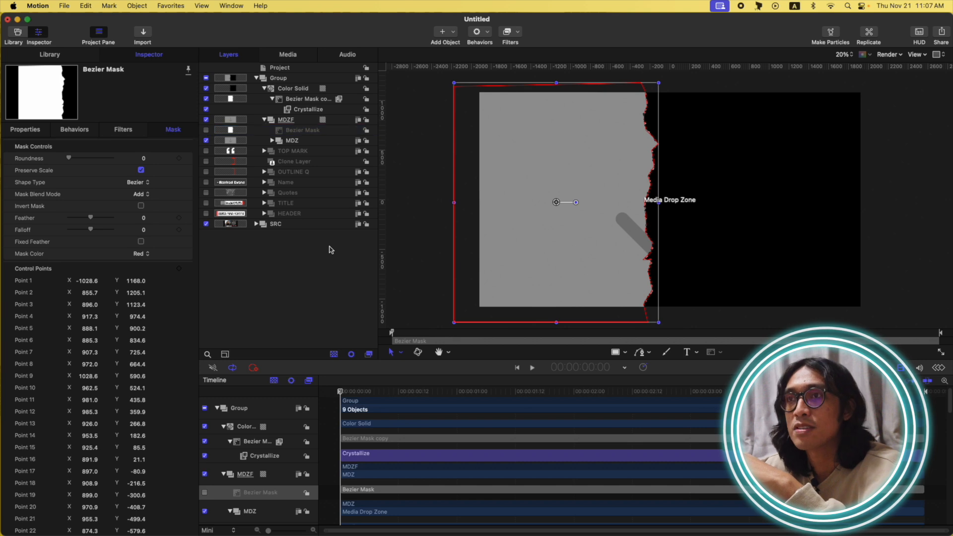
# Step: Collapse the Color Solid and MDZF layers, group them together, and name the new group BG
pyautogui.click(297, 90)
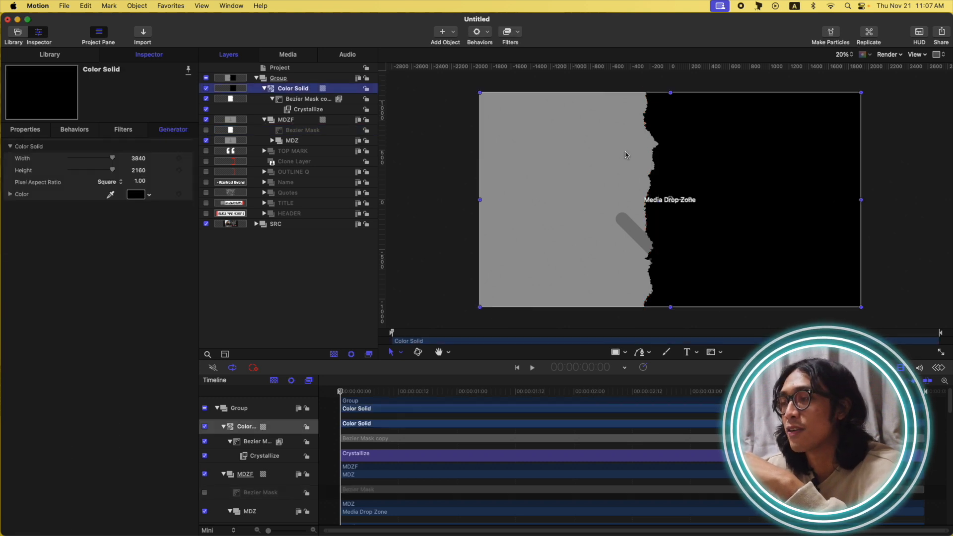
pyautogui.click(264, 90)
pyautogui.click(264, 99)
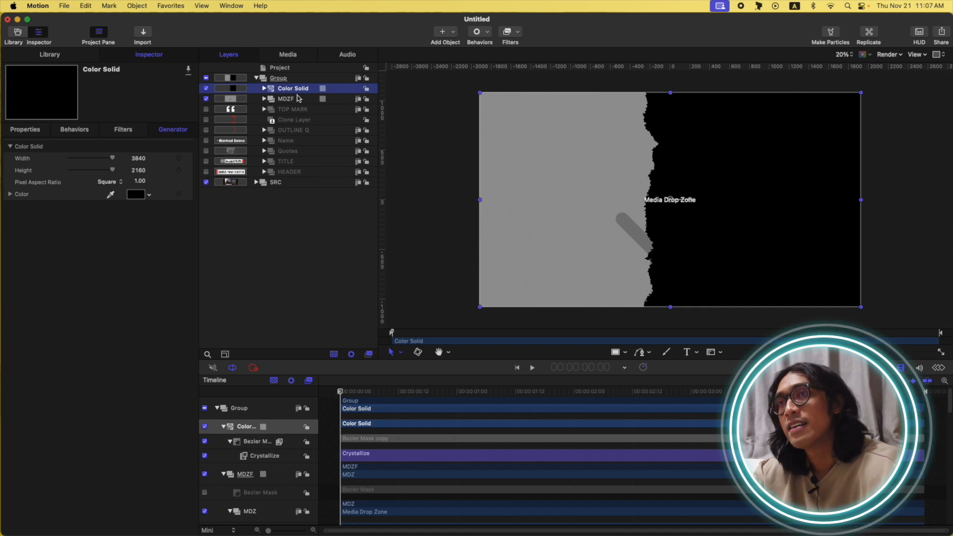
pyautogui.keyDown('shift'); pyautogui.click(287, 99); pyautogui.keyUp('shift')
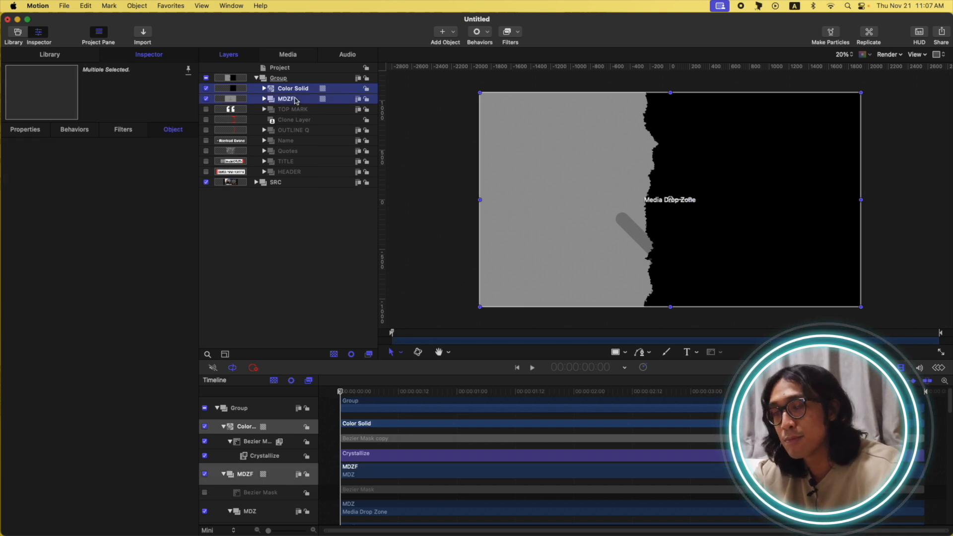
pyautogui.press('super+shift+g')
pyautogui.doubleClick(305, 91)
pyautogui.write('BG')
pyautogui.press('Return')
# Step: Move the BG group down the layer stack until it sits beneath HEADER
pyautogui.press('super+bracketleft')
pyautogui.press('super+bracketleft')
pyautogui.press('super+bracketleft')
pyautogui.press('super+bracketleft')
pyautogui.press('super+bracketleft')
pyautogui.press('super+bracketleft')
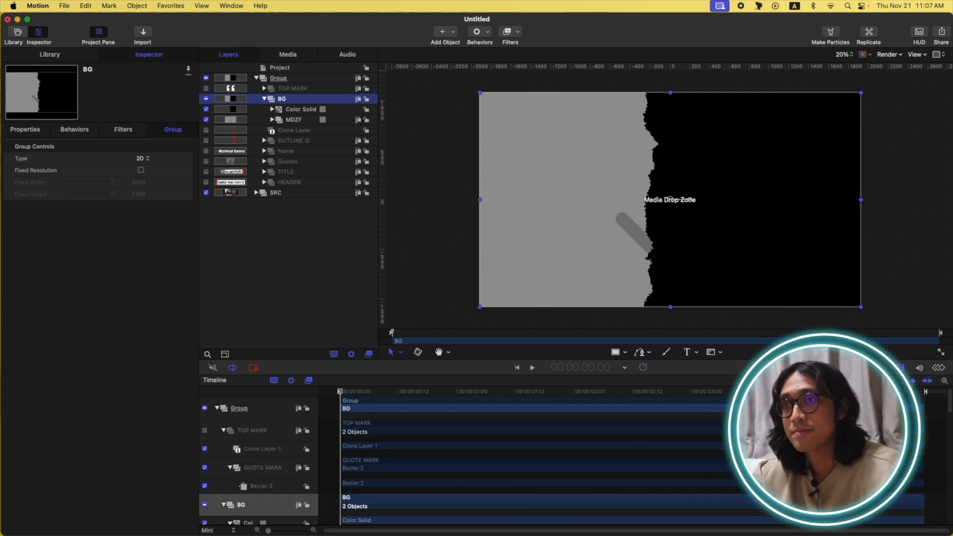
pyautogui.press('super+bracketleft')
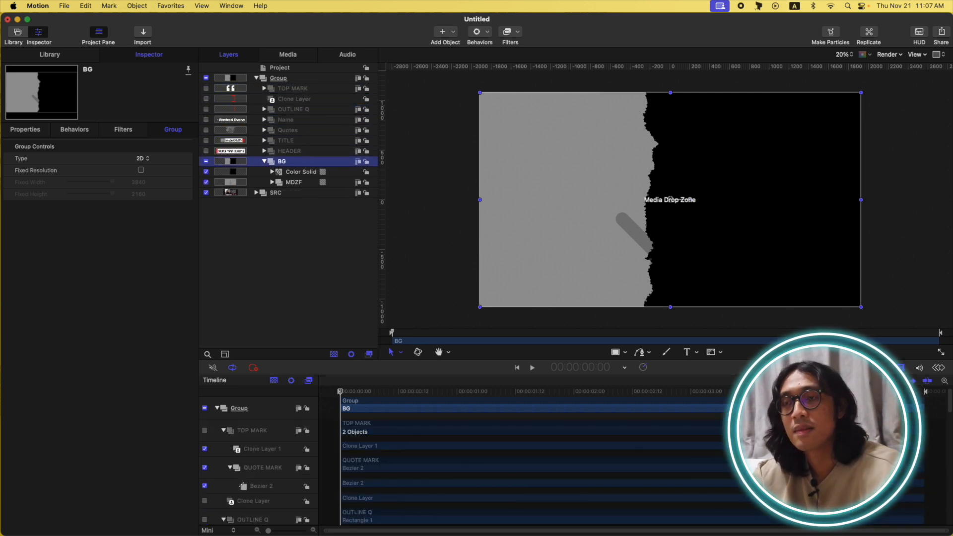
# Step: Check the reference graphic beneath the BG group and look through the library's Shapes and Shape Styles for a suitable element
pyautogui.click(206, 162)
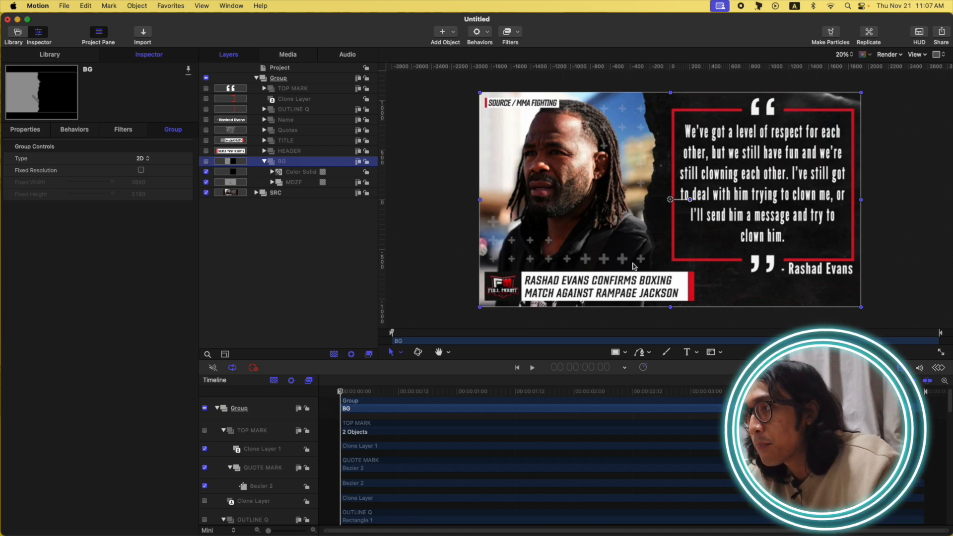
pyautogui.click(206, 162)
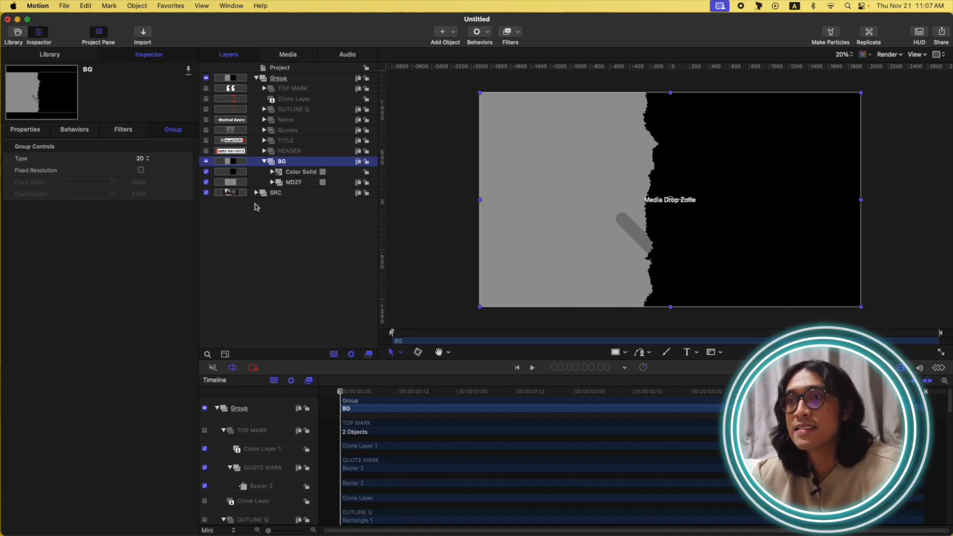
pyautogui.click(34, 58)
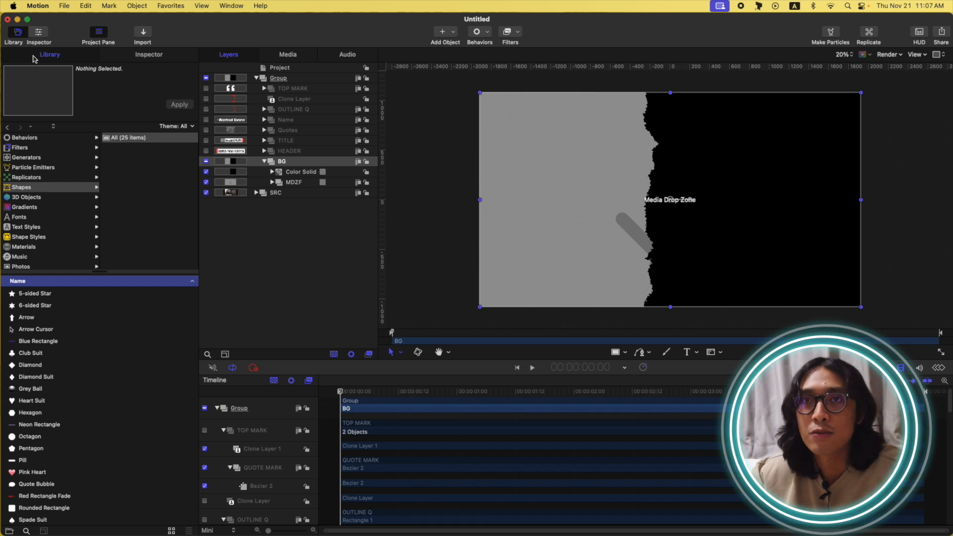
pyautogui.scroll(-5, 56, 335)
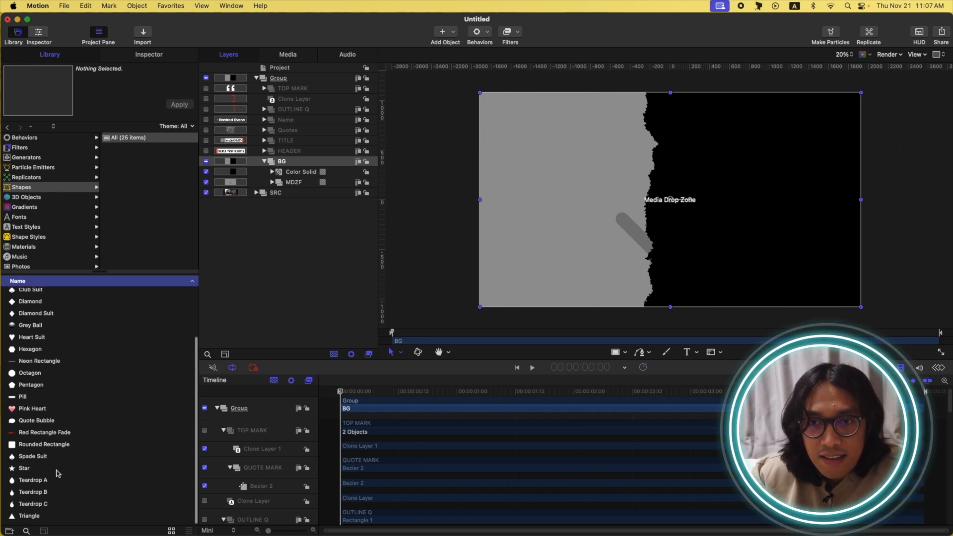
pyautogui.scroll(4, 57, 471)
pyautogui.scroll(-4, 59, 470)
pyautogui.scroll(5, 68, 438)
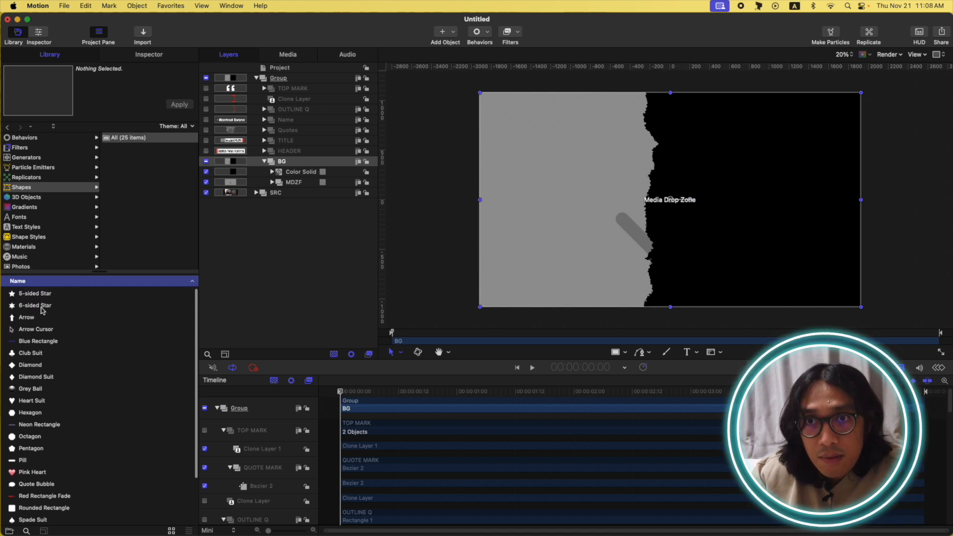
pyautogui.scroll(-4, 59, 345)
pyautogui.scroll(4, 58, 345)
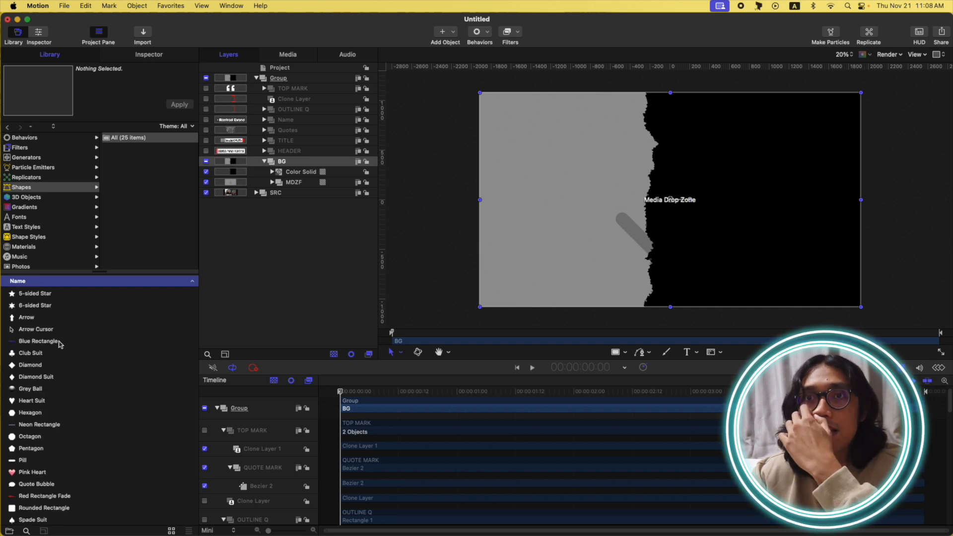
pyautogui.click(48, 238)
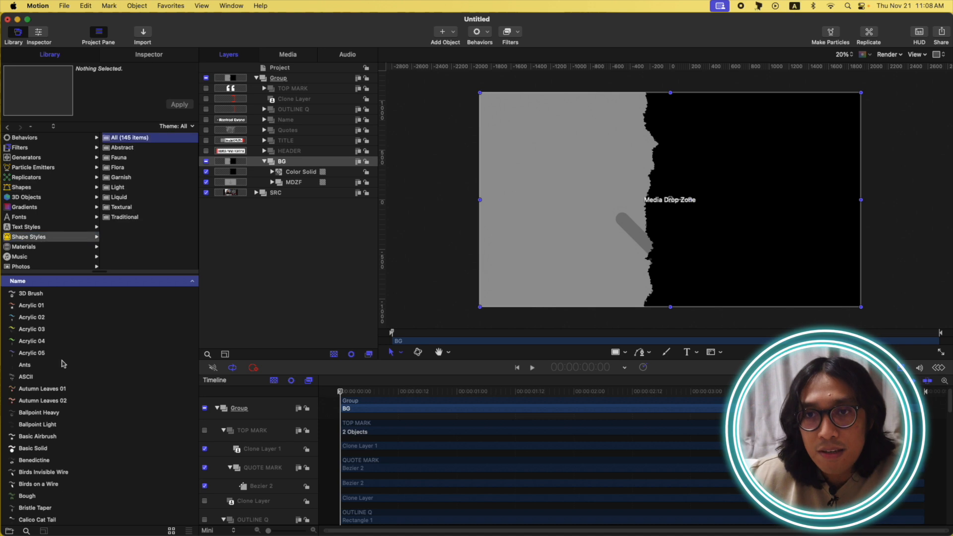
pyautogui.click(34, 189)
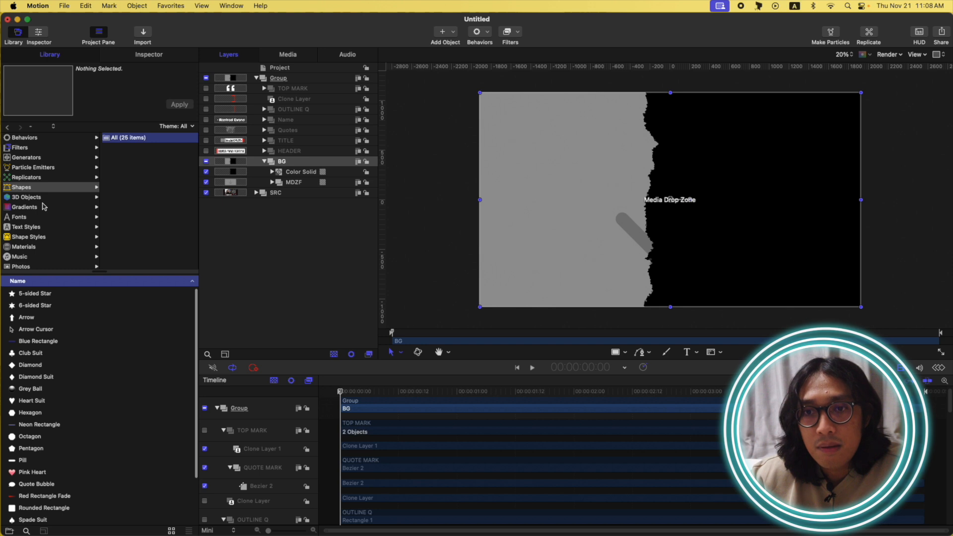
pyautogui.scroll(-3, 44, 206)
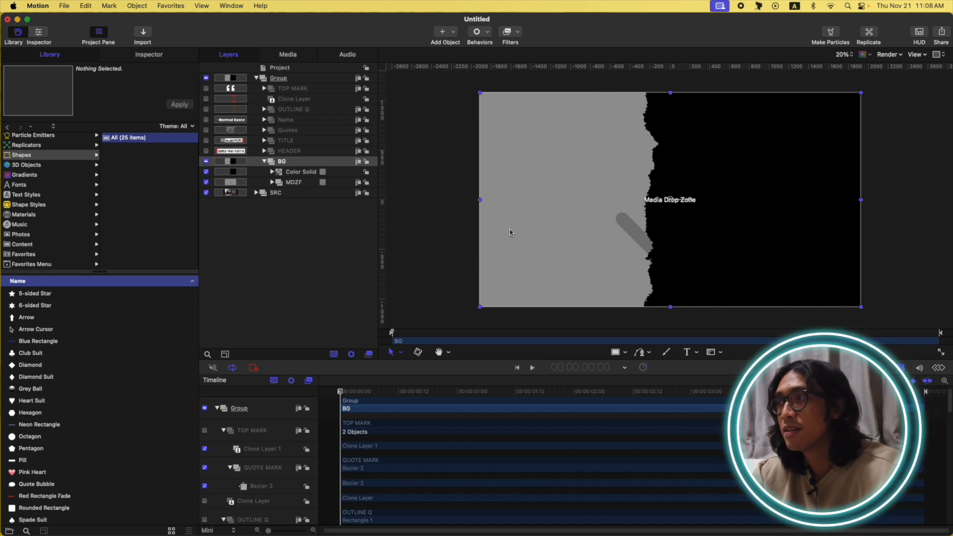
# Step: Draw a small, narrow vertical rectangle in the BG group near the canvas's left edge
pyautogui.press('r')
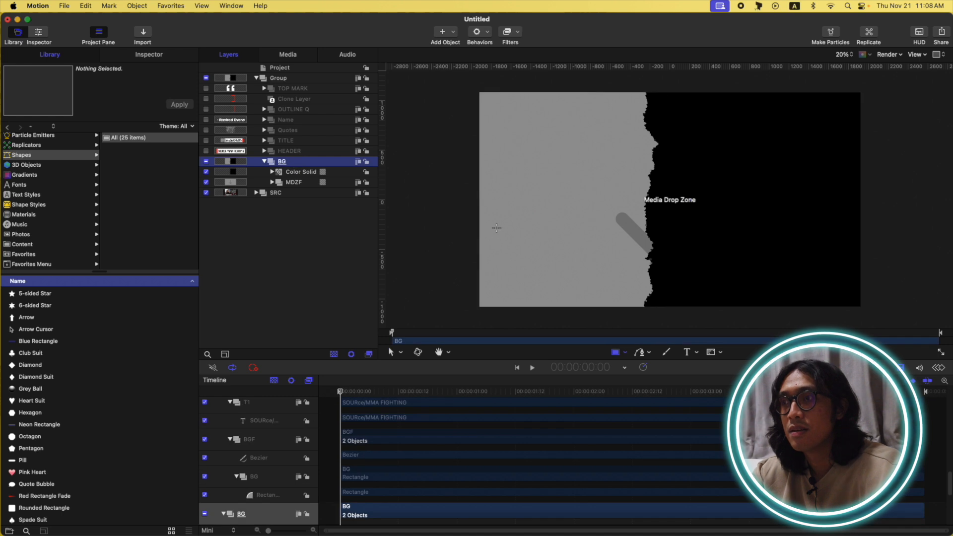
pyautogui.moveTo(500, 223); pyautogui.dragTo(507, 245)
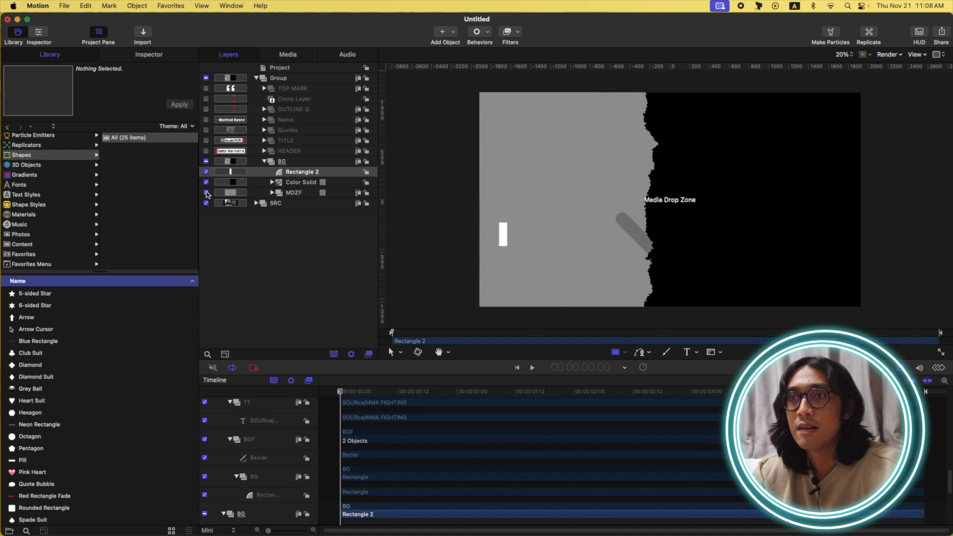
# Step: Hide the Color Solid and MDZF layers inside the BG group to reveal the reference graphic
pyautogui.click(206, 182)
pyautogui.click(206, 193)
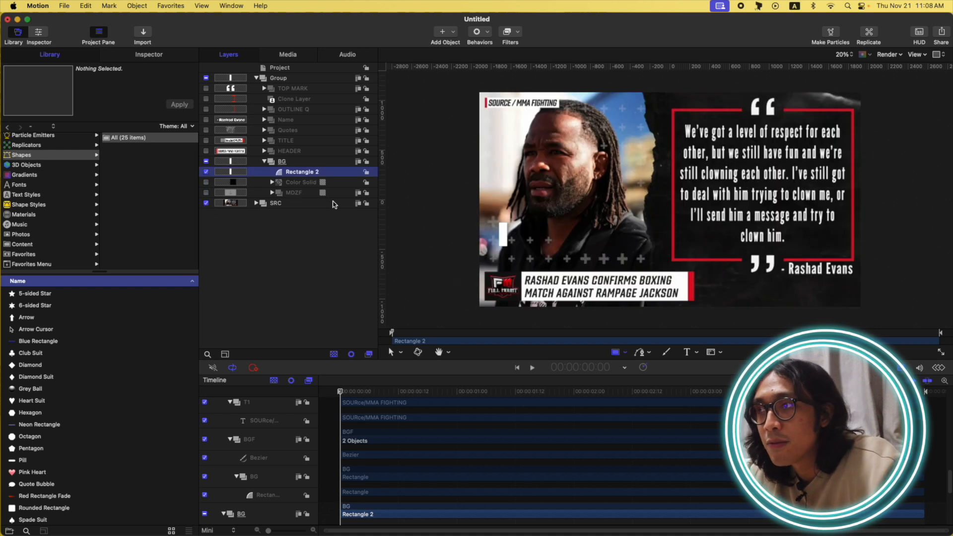
pyautogui.scroll(5, 526, 232)
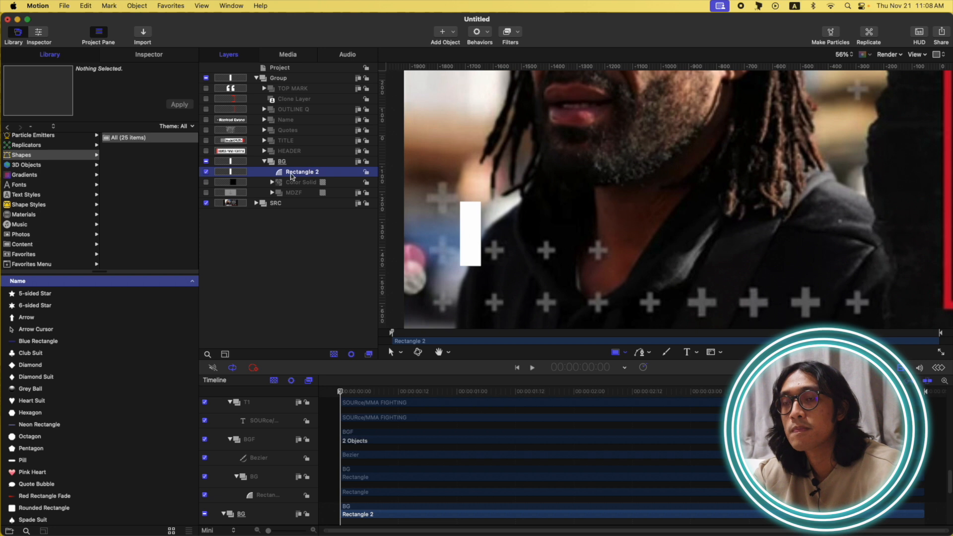
# Step: Delete the small white rectangle from the BG group
pyautogui.click(146, 56)
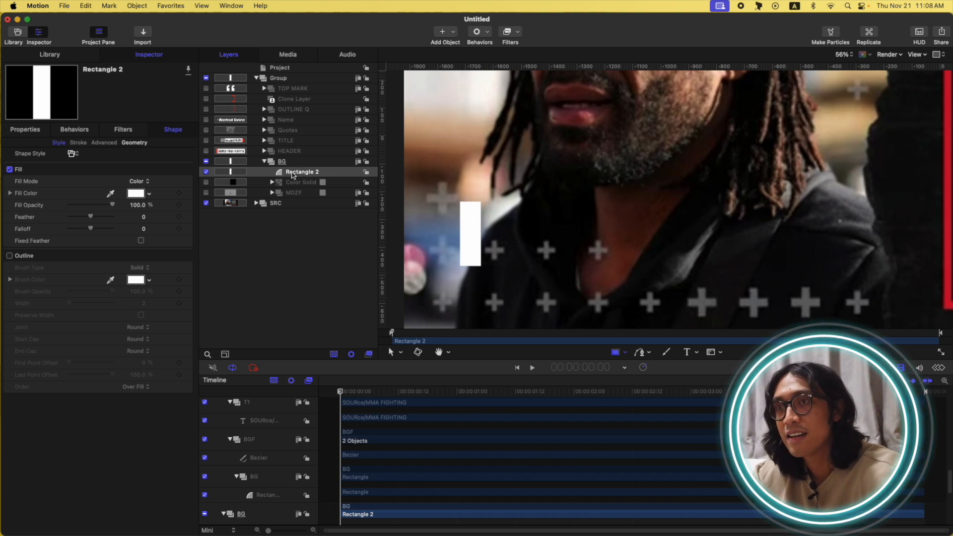
pyautogui.press('Delete')
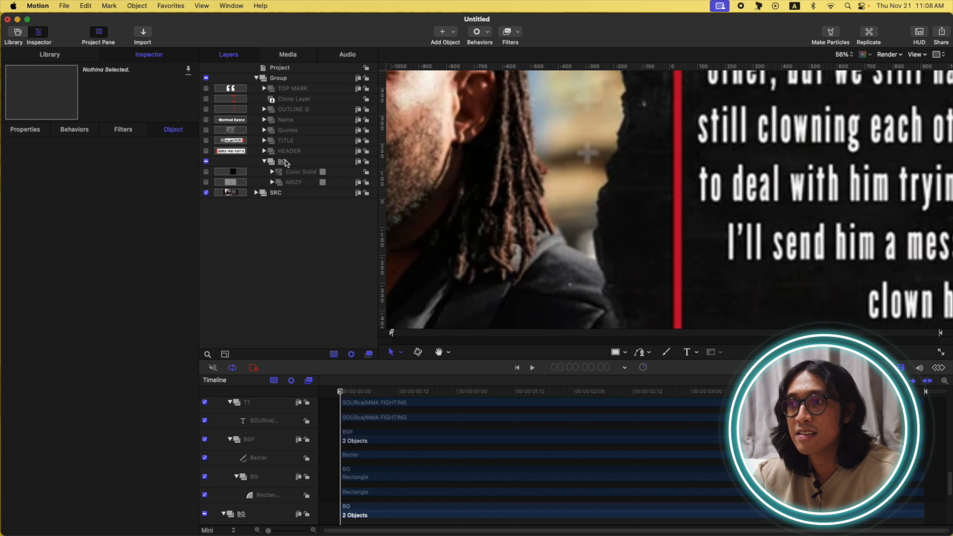
# Step: Trace a plus-shaped closed outline in the BG group with the Bezier tool over the reference graphic's plus near the photo's left edge
pyautogui.click(285, 162)
pyautogui.hscroll(-2, 479, 217)
pyautogui.hscroll(-5, 479, 217)
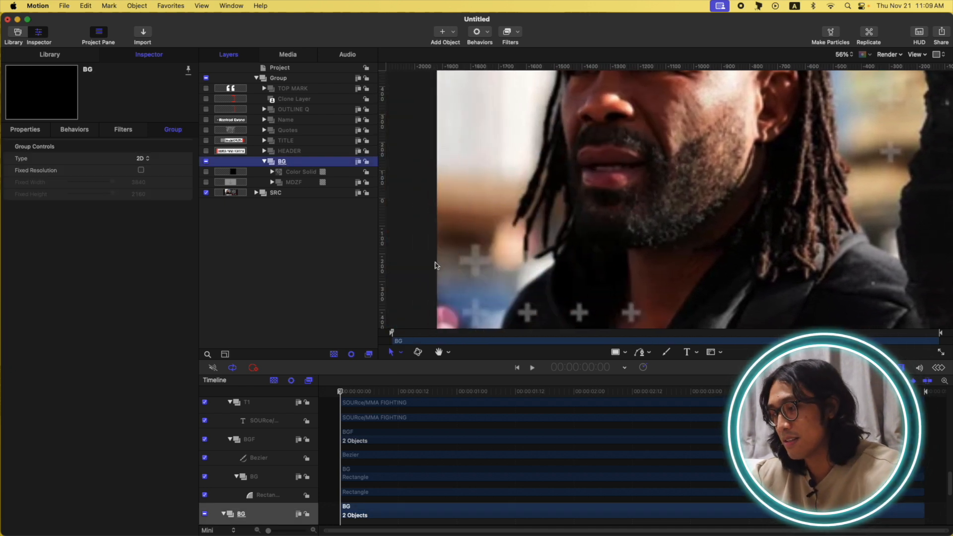
pyautogui.press('b')
pyautogui.click(471, 244)
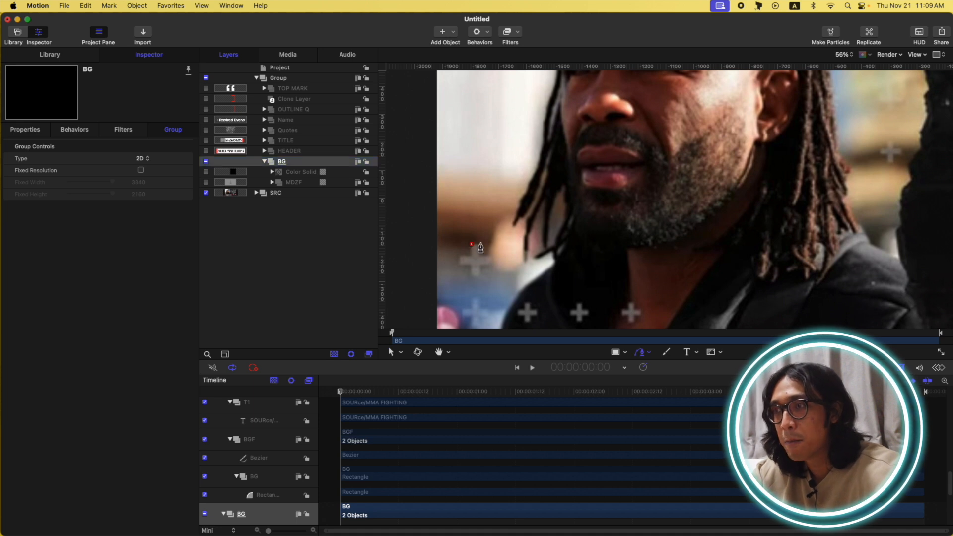
pyautogui.click(480, 244)
pyautogui.click(480, 257)
pyautogui.click(492, 256)
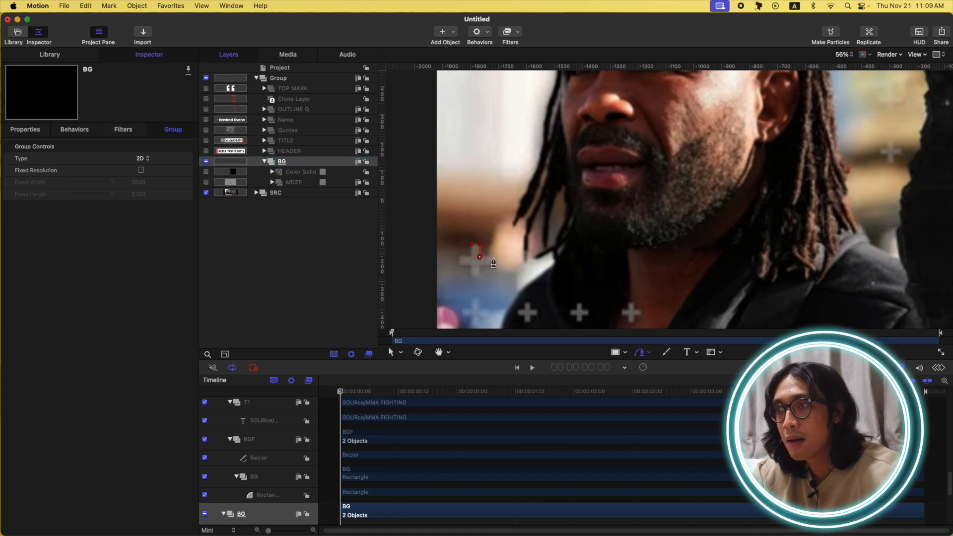
pyautogui.click(491, 265)
pyautogui.click(480, 264)
pyautogui.click(480, 275)
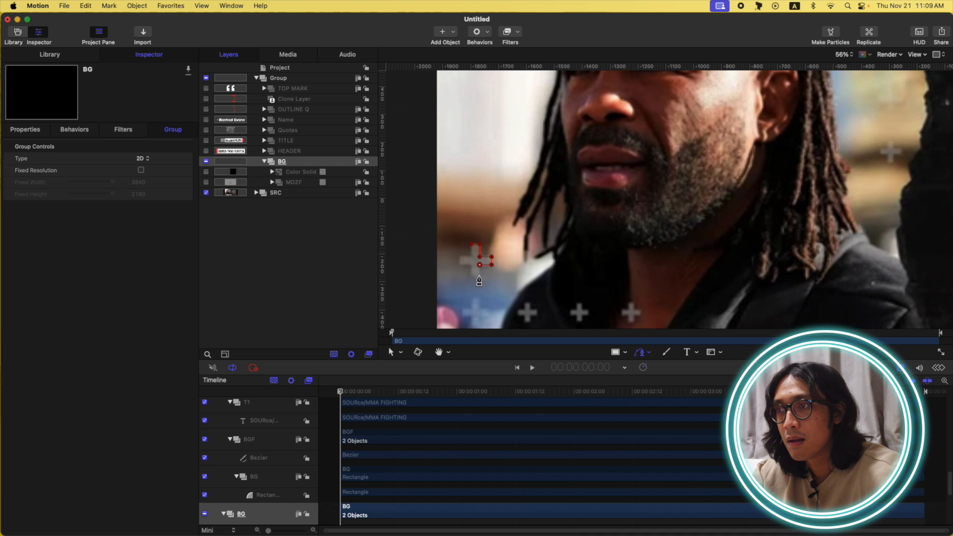
pyautogui.click(472, 275)
pyautogui.click(472, 265)
pyautogui.click(460, 265)
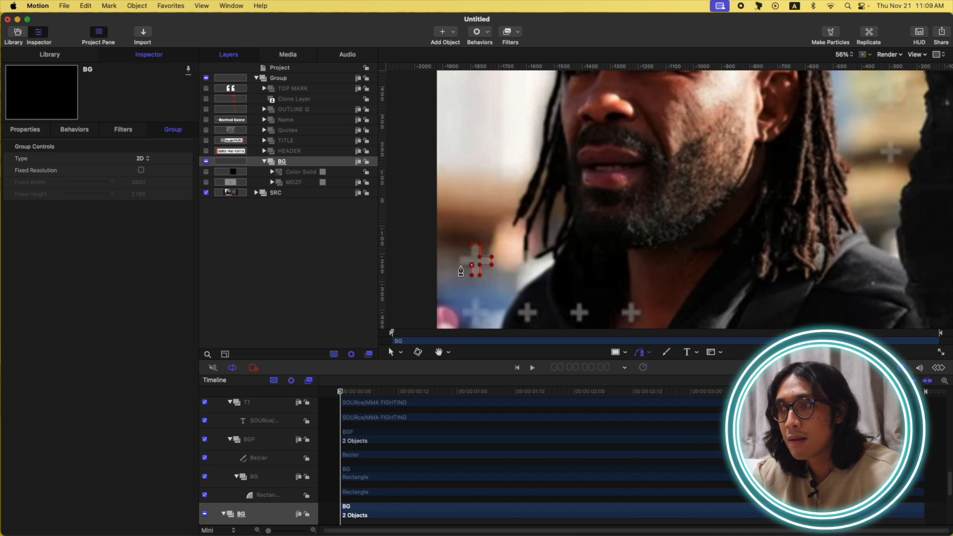
pyautogui.click(459, 257)
pyautogui.click(472, 257)
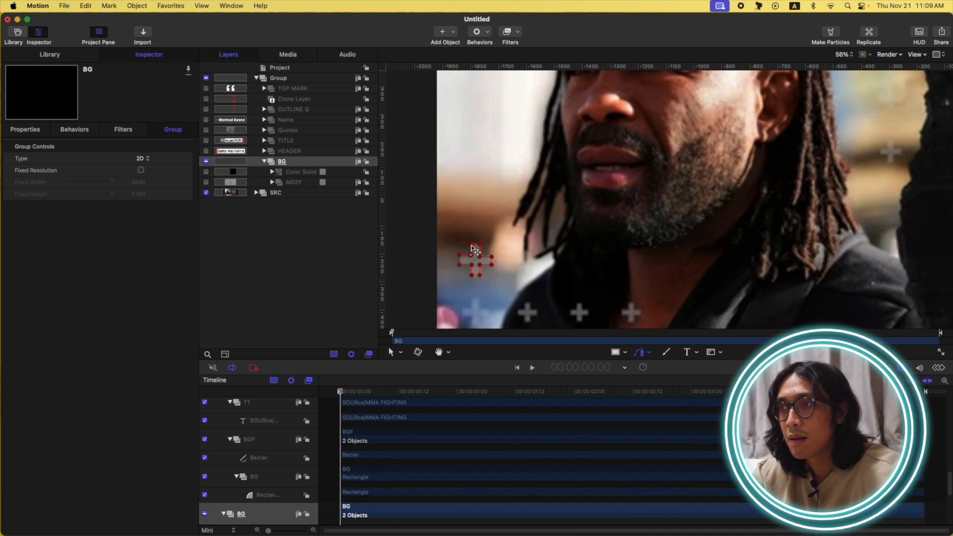
pyautogui.click(473, 244)
pyautogui.click(266, 277)
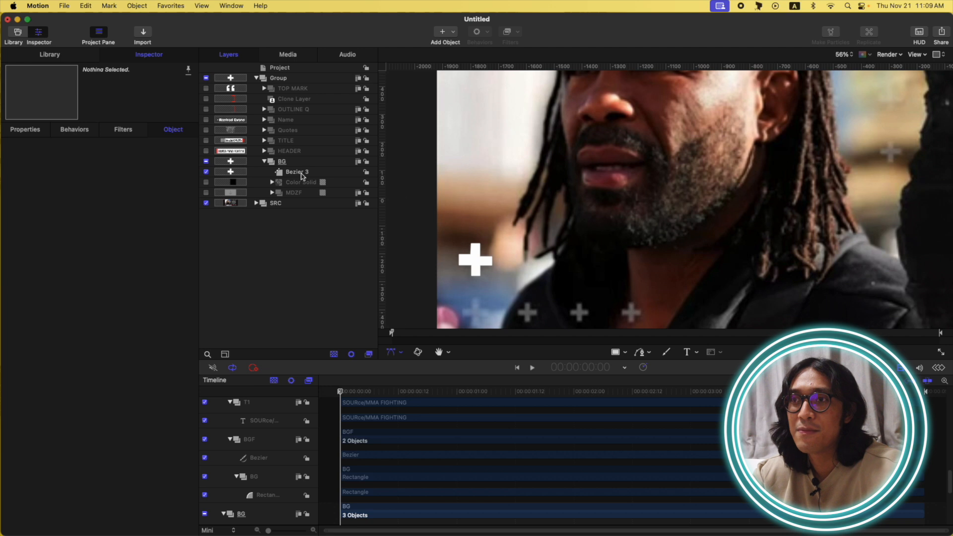
# Step: Straighten the plus by setting control point 1 X to -13.6, point 11 Y to 10.2, and point 12 to X -13.0, Y 11.5
pyautogui.click(301, 173)
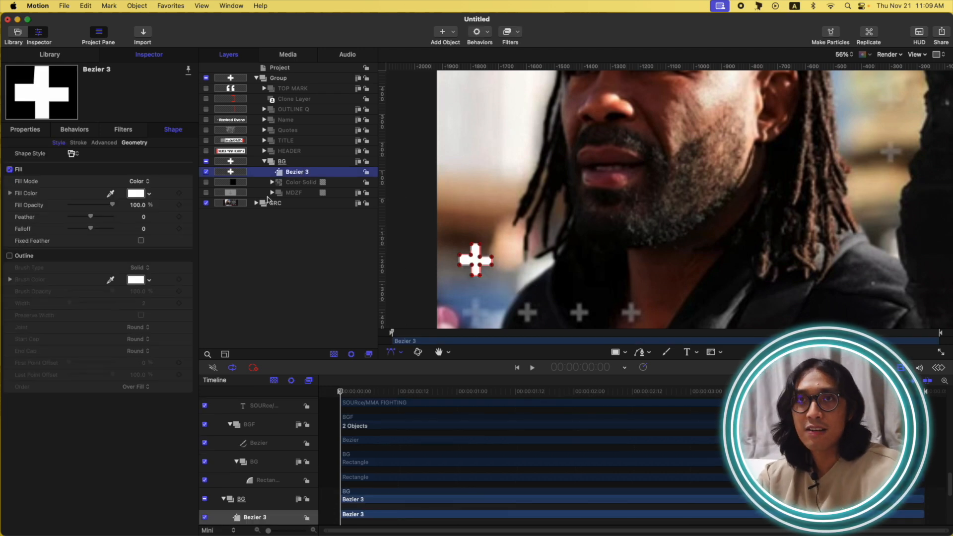
pyautogui.click(135, 143)
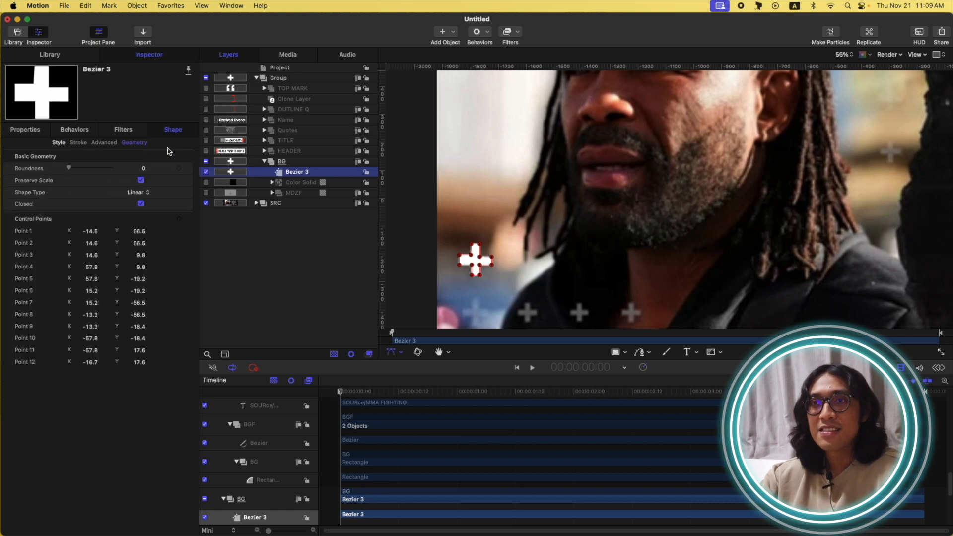
pyautogui.click(471, 255)
pyautogui.moveTo(471, 243); pyautogui.dragTo(472, 244)
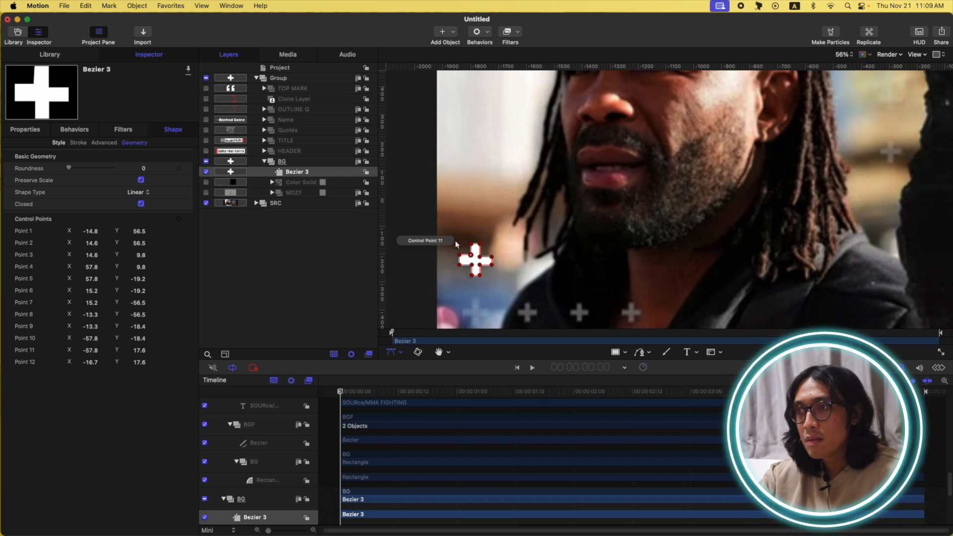
pyautogui.moveTo(90, 363)
pyautogui.mouseDown()
pyautogui.moveTo(134, 364)
pyautogui.moveTo(139, 350)
pyautogui.moveTo(94, 363)
pyautogui.mouseUp()
pyautogui.click(91, 351)
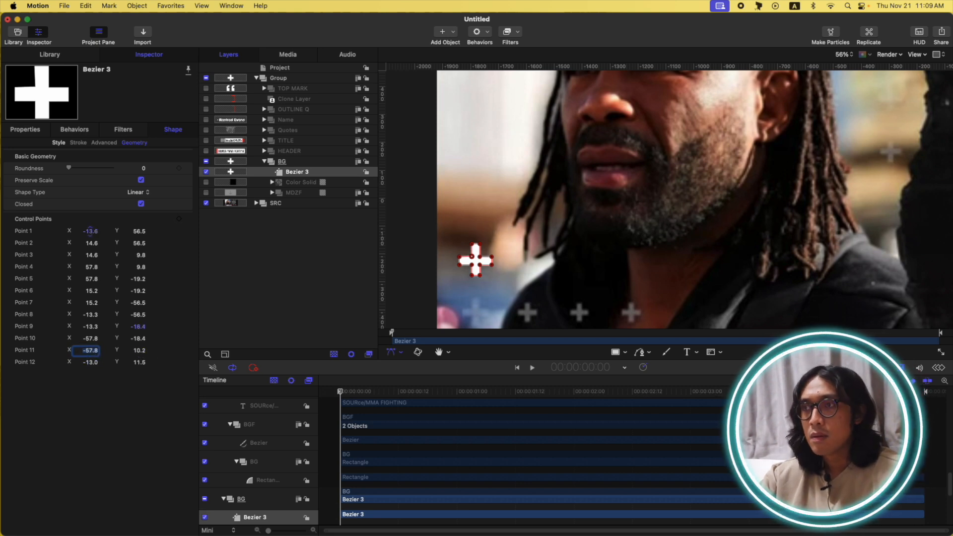
pyautogui.click(264, 270)
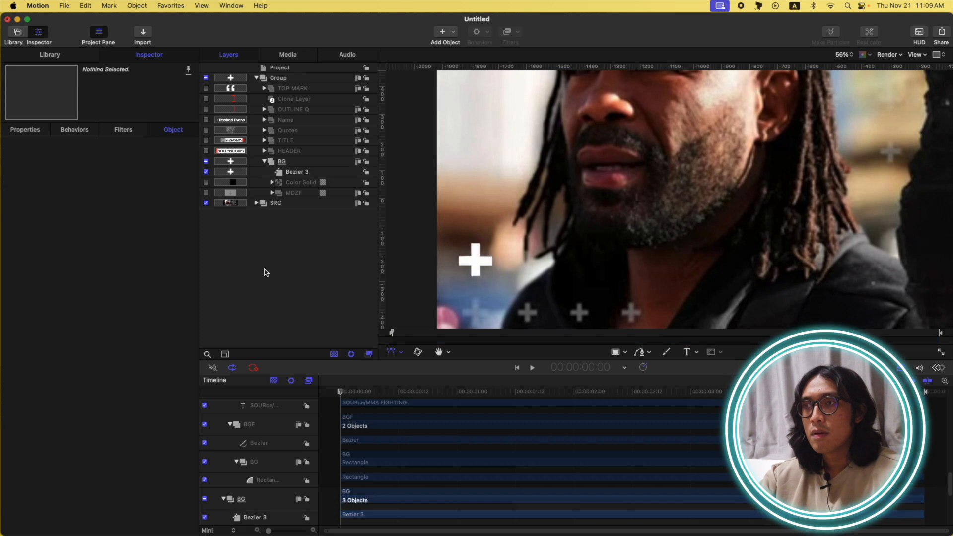
# Step: Put the plus shape into its own group inside the BG group
pyautogui.click(297, 172)
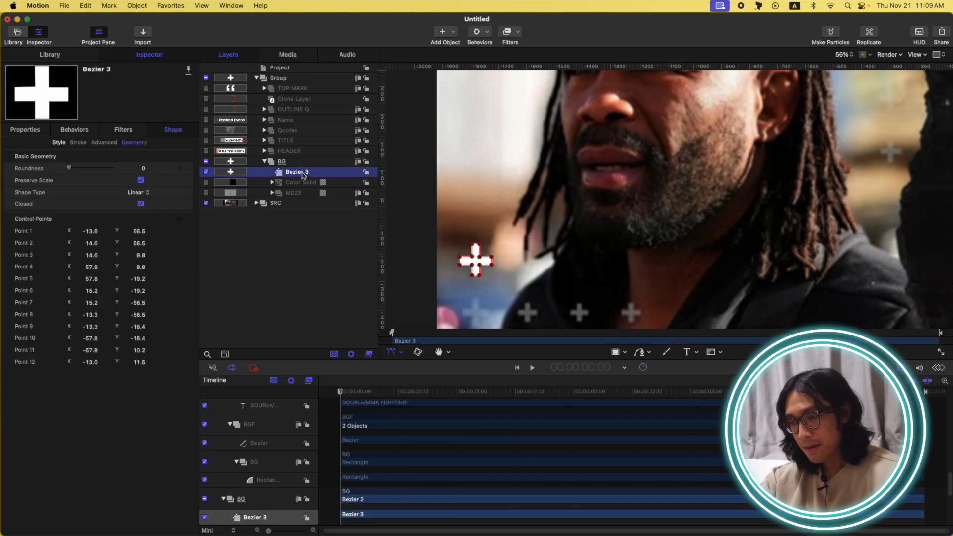
pyautogui.hotkey('shift', 'z')
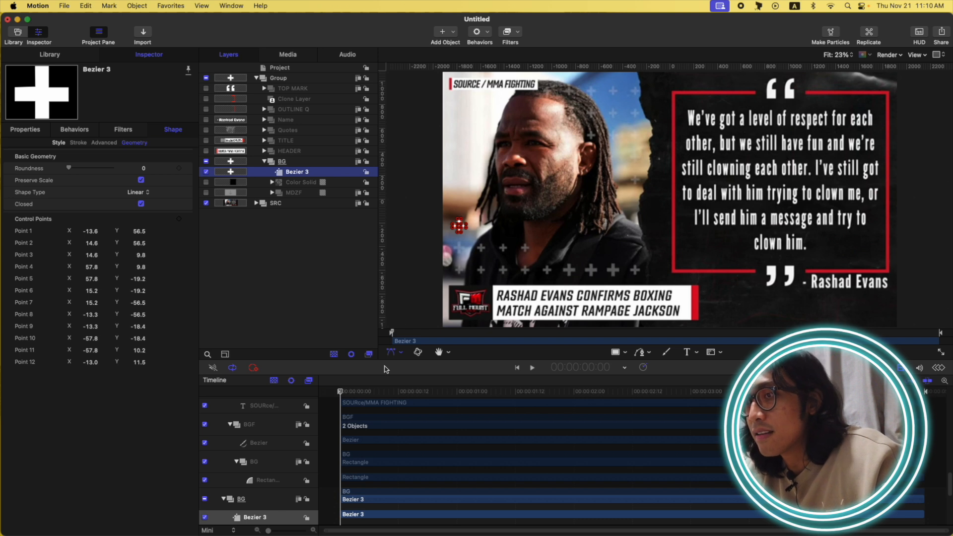
pyautogui.click(402, 352)
pyautogui.click(407, 366)
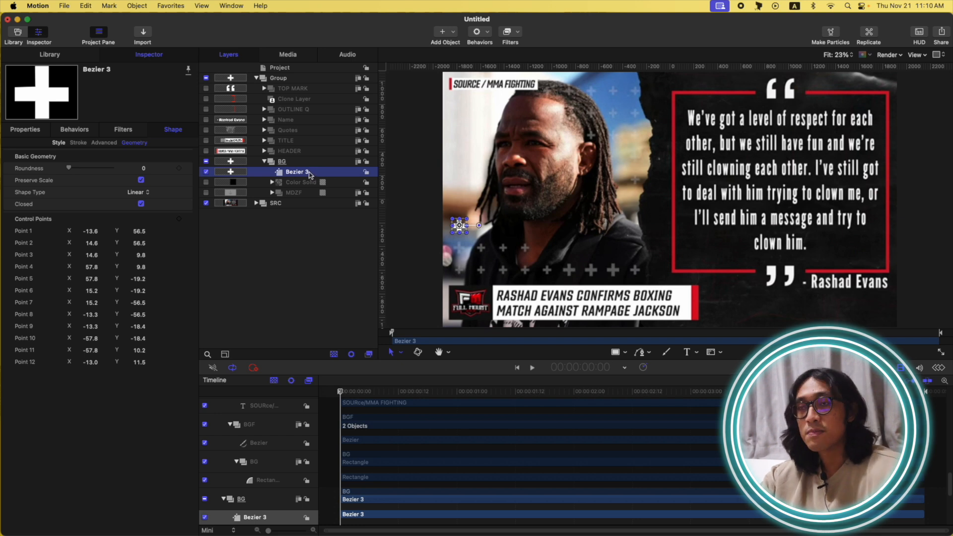
pyautogui.press('super+shift+g')
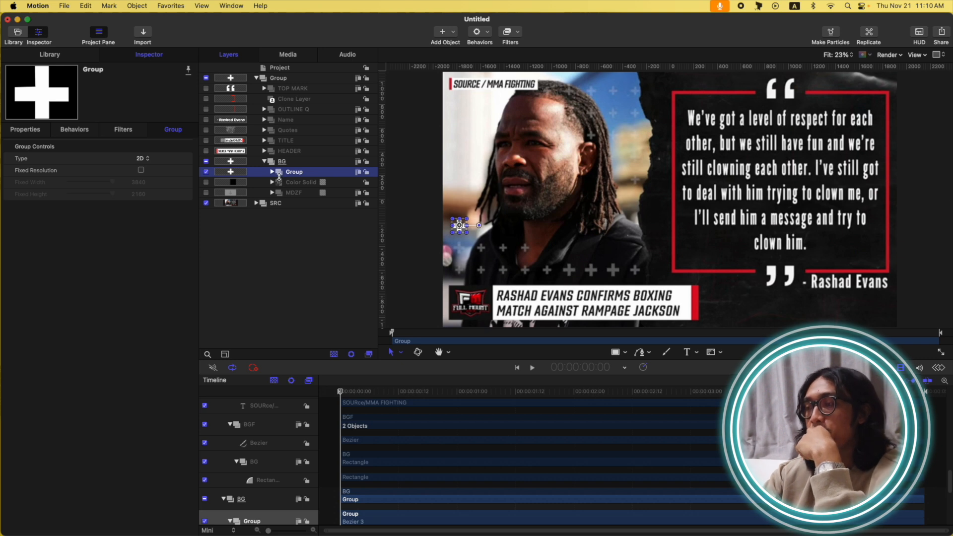
pyautogui.press('l')
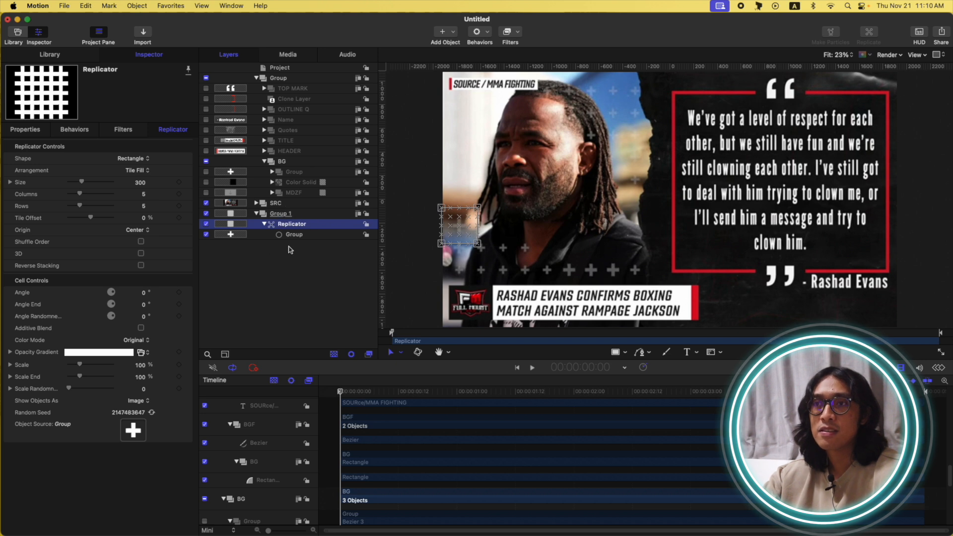
pyautogui.click(298, 218)
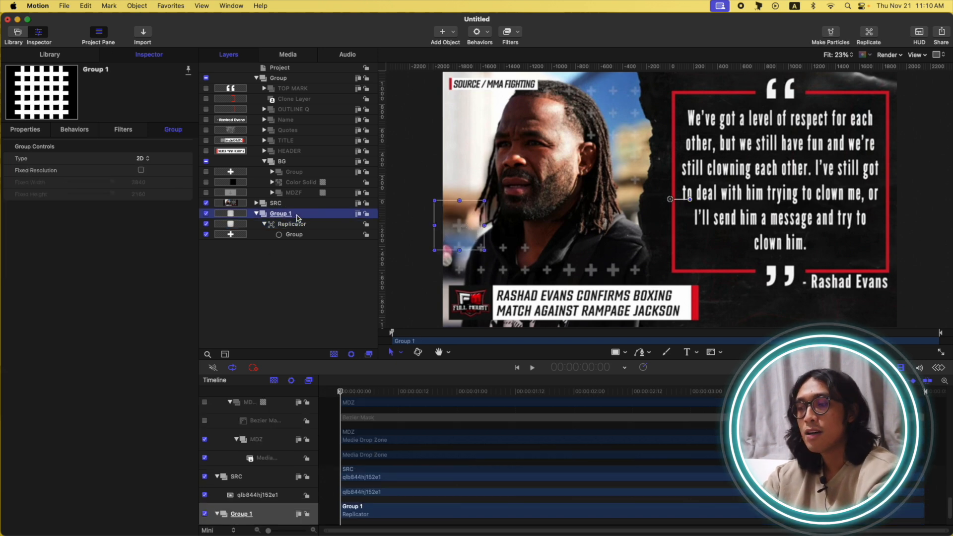
pyautogui.press('Delete')
pyautogui.click(293, 172)
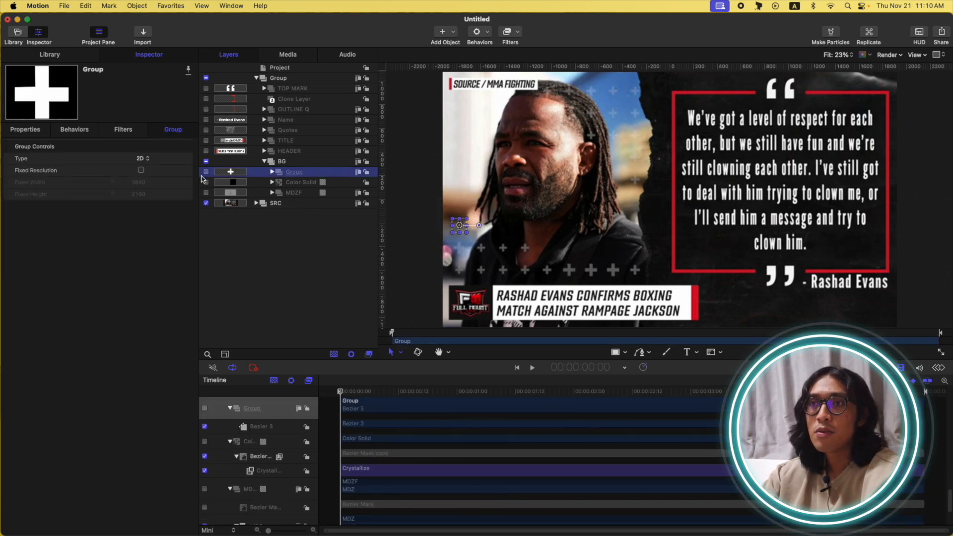
pyautogui.click(206, 172)
# Step: Rename the plus shape's group inside BG to SRC
pyautogui.doubleClick(304, 173)
pyautogui.write('SRC')
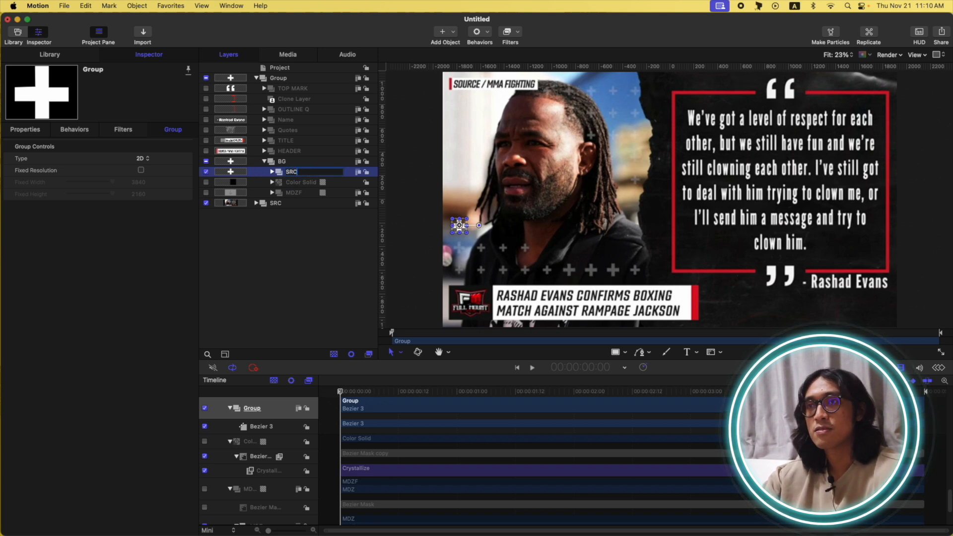
pyautogui.press('Return')
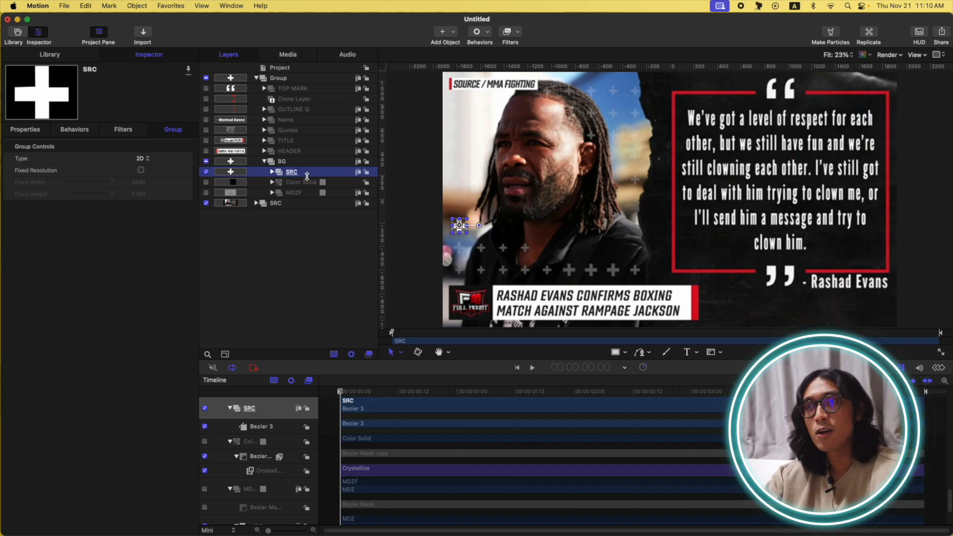
# Step: Replicate a clone layer of the SRC plus group inside BG, with the original SRC group hidden
pyautogui.press('k')
pyautogui.click(207, 182)
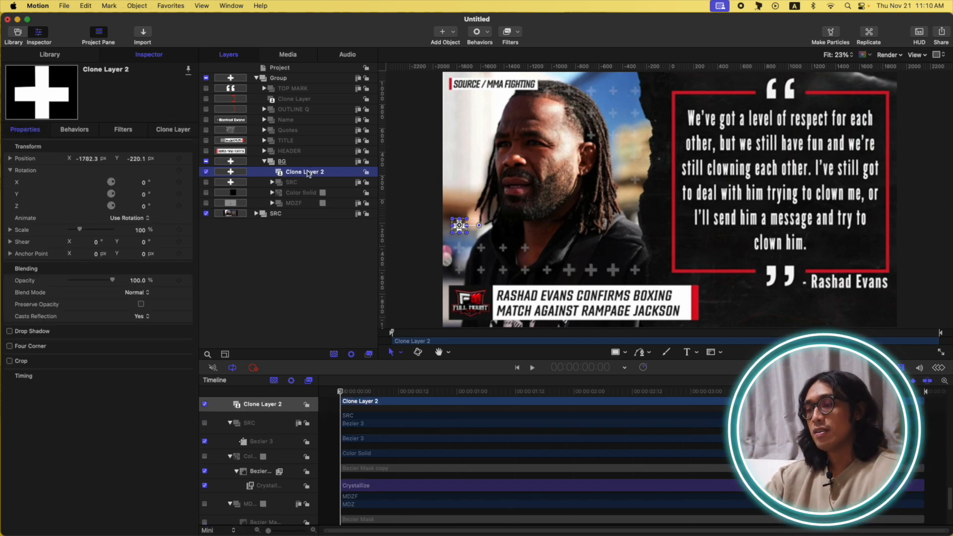
pyautogui.press('l')
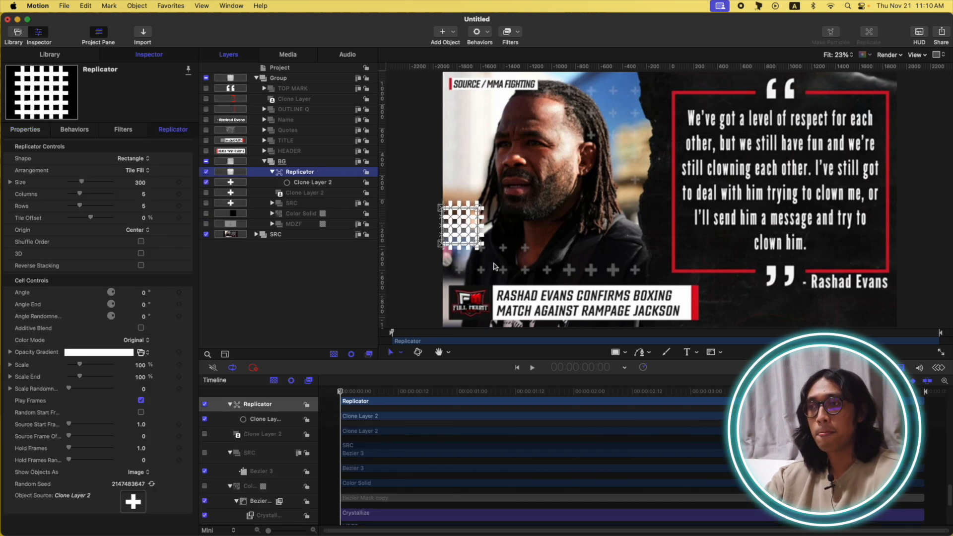
# Step: Review the replicator's shape and arrangement options, keeping Rectangle and Tile Fill
pyautogui.click(143, 159)
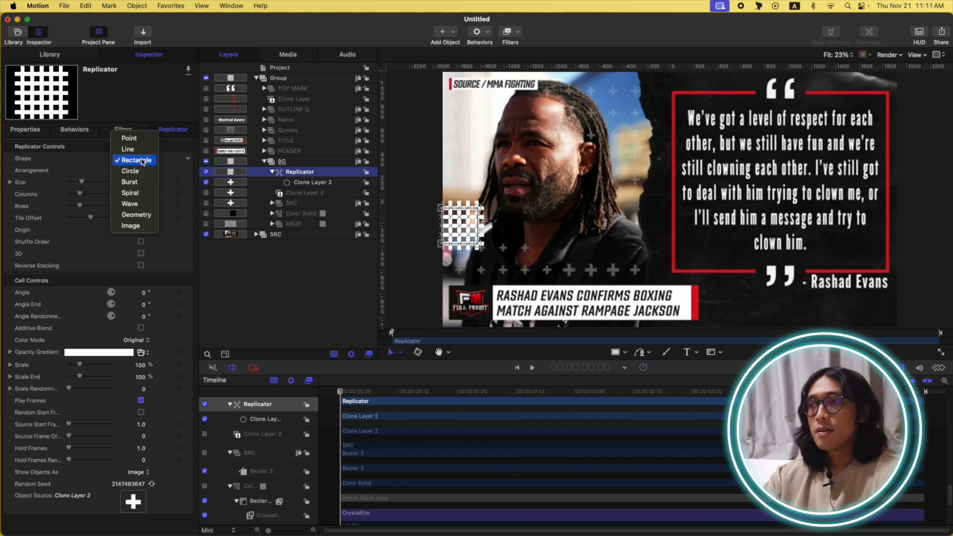
pyautogui.click(297, 307)
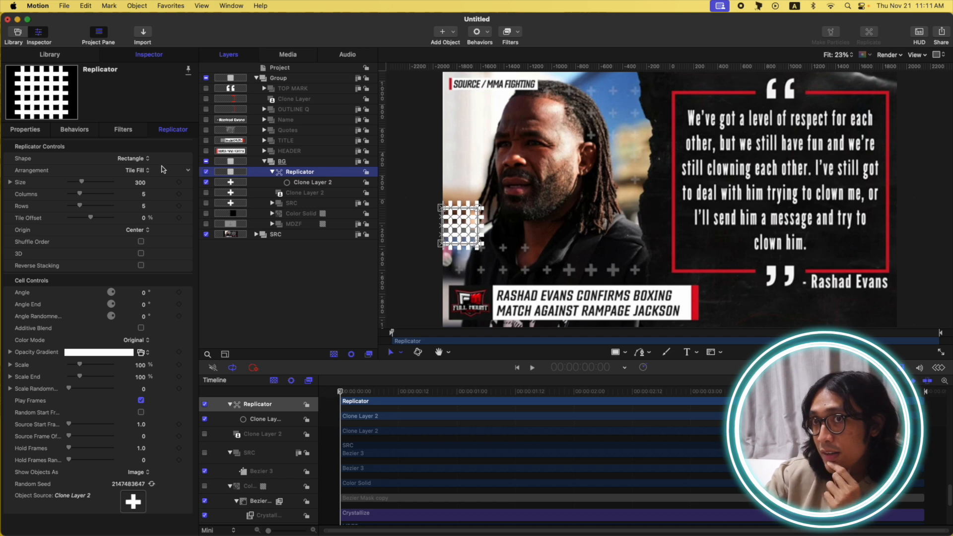
pyautogui.click(140, 158)
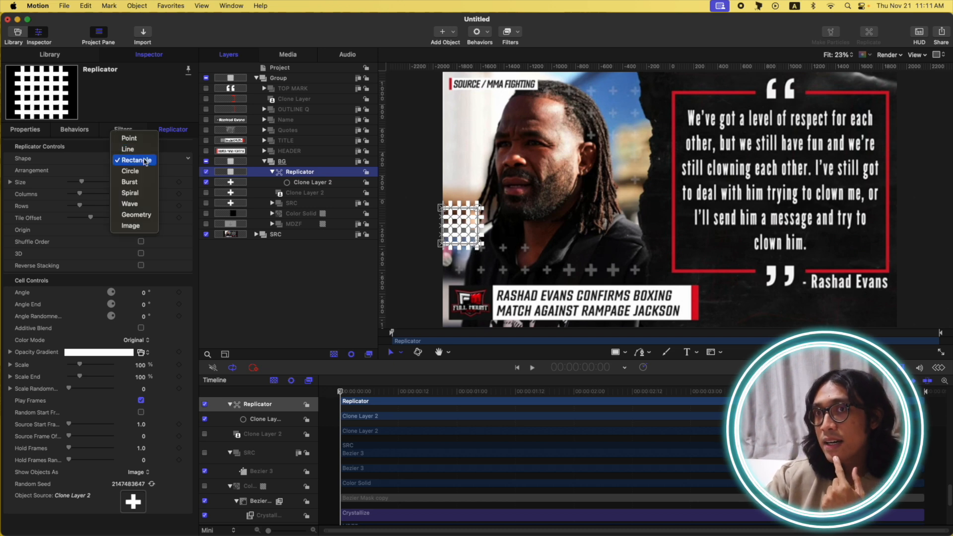
pyautogui.click(135, 160)
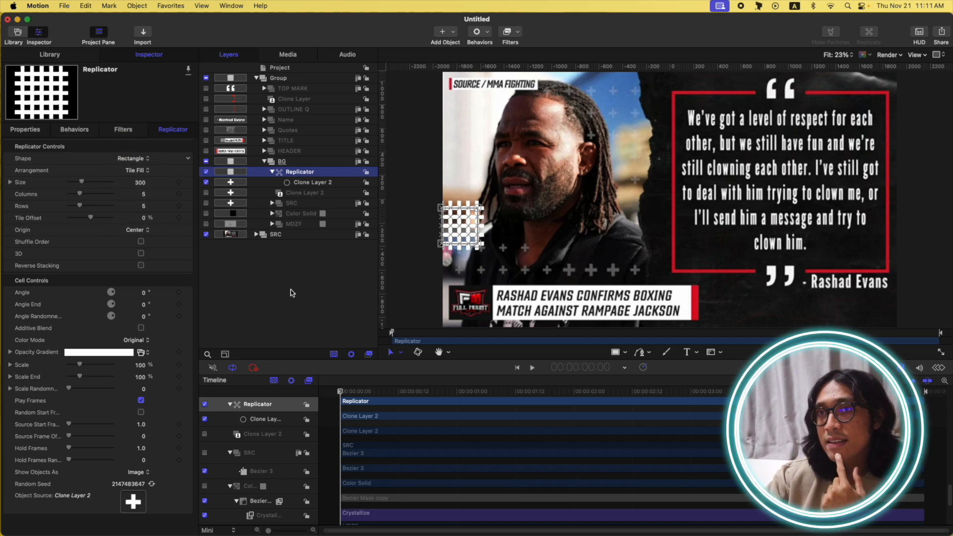
pyautogui.click(146, 159)
pyautogui.click(132, 161)
pyautogui.click(139, 171)
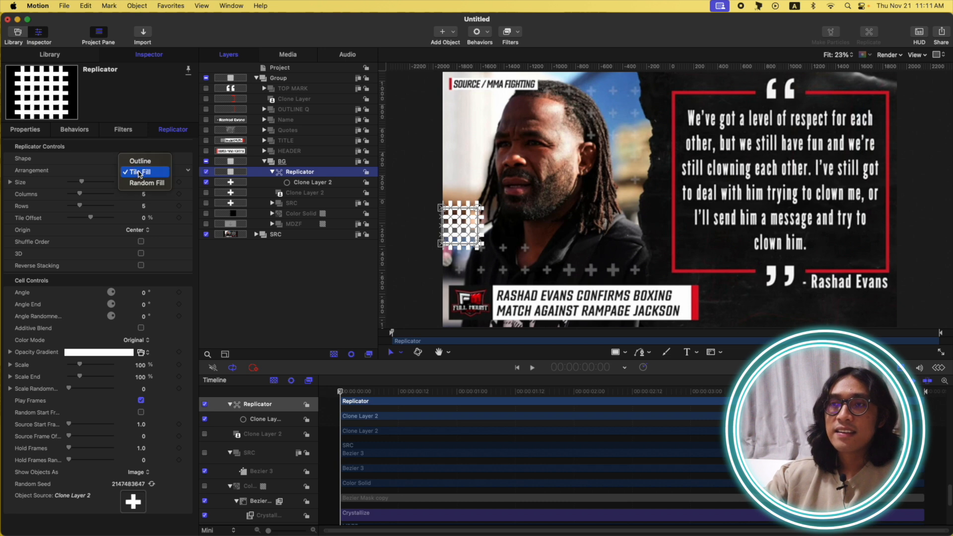
pyautogui.click(140, 172)
# Step: Spread the replicated plus grid over the photo by setting the replicator's width to 1563 and height to 1631
pyautogui.moveTo(82, 183); pyautogui.dragTo(256, 181)
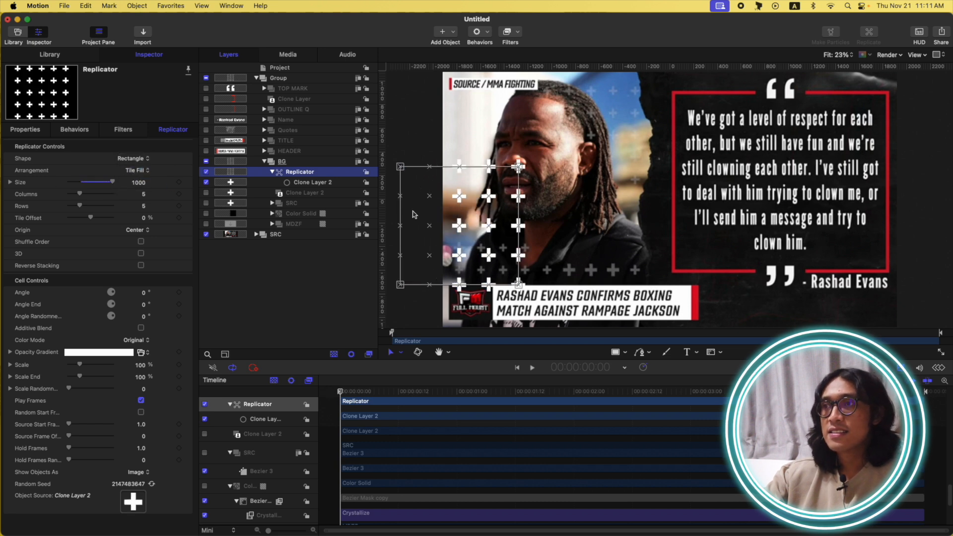
pyautogui.moveTo(457, 228); pyautogui.dragTo(510, 143)
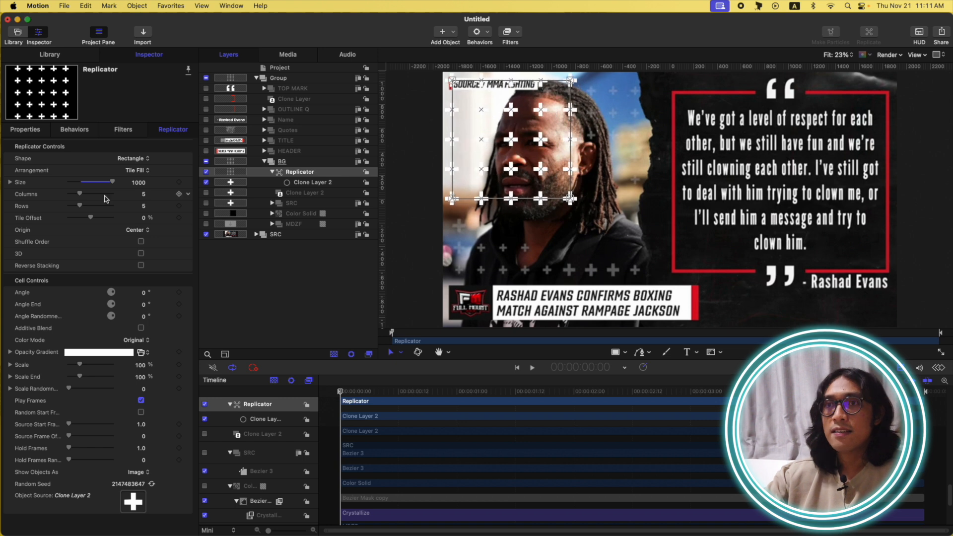
pyautogui.click(10, 182)
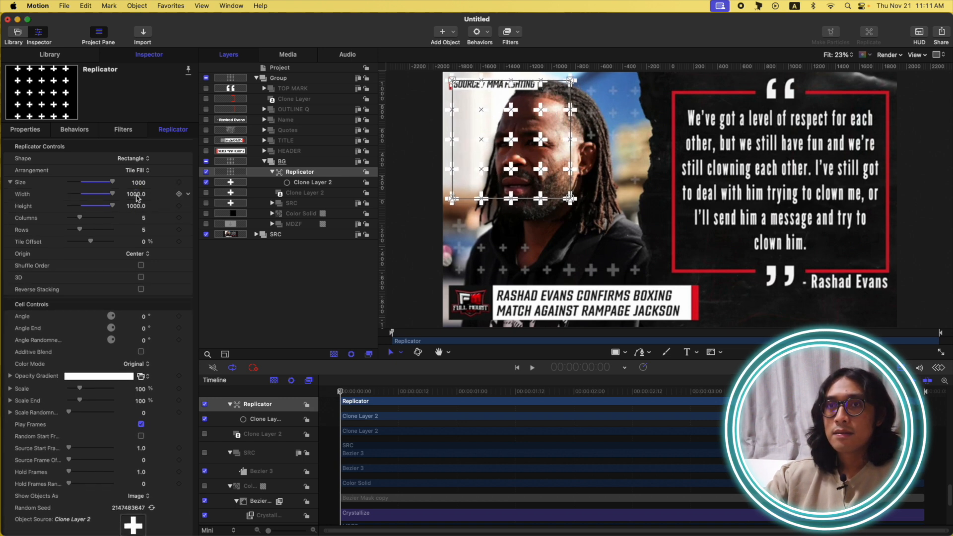
pyautogui.moveTo(143, 197); pyautogui.dragTo(151, 213)
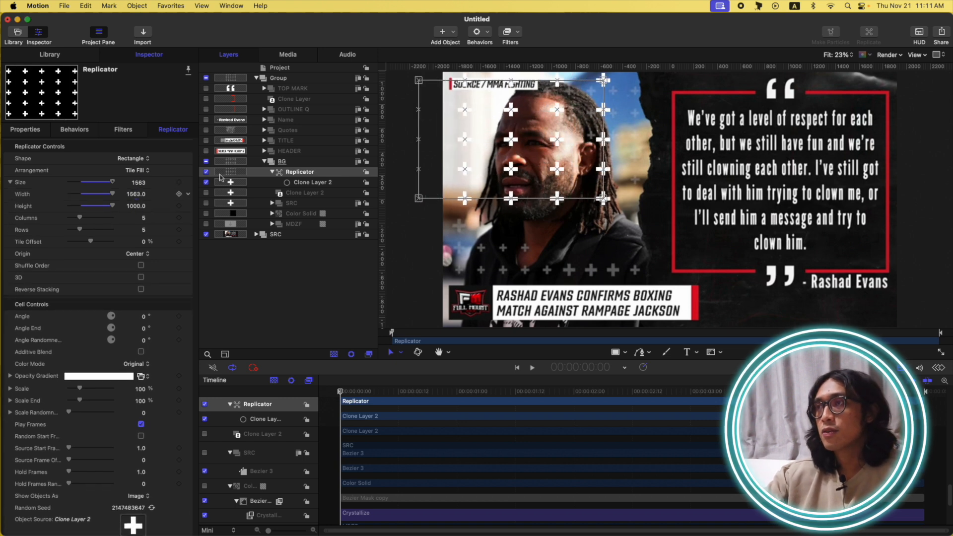
pyautogui.moveTo(511, 138); pyautogui.dragTo(543, 145)
pyautogui.moveTo(137, 205); pyautogui.dragTo(143, 189)
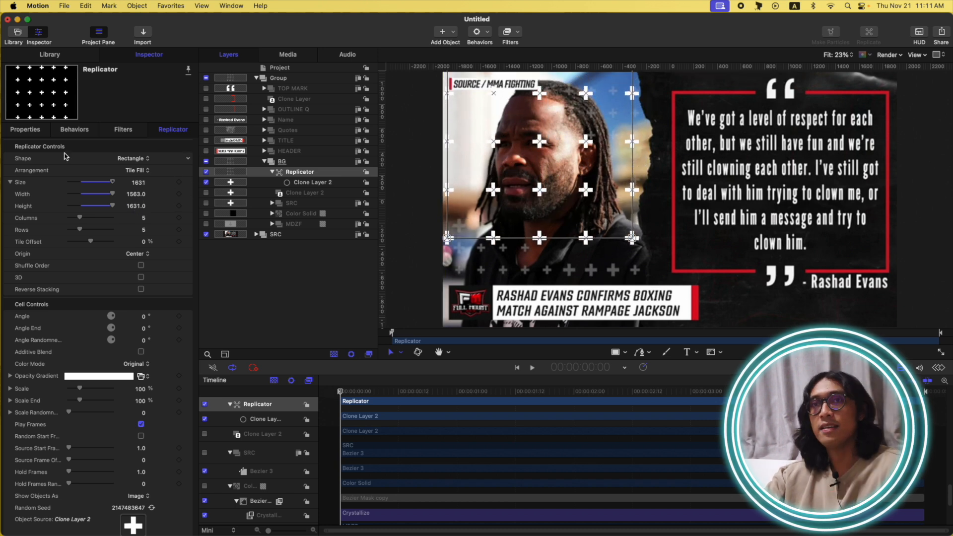
# Step: Reset the replicator's position to its default and return to its replicator settings
pyautogui.click(37, 130)
pyautogui.click(187, 160)
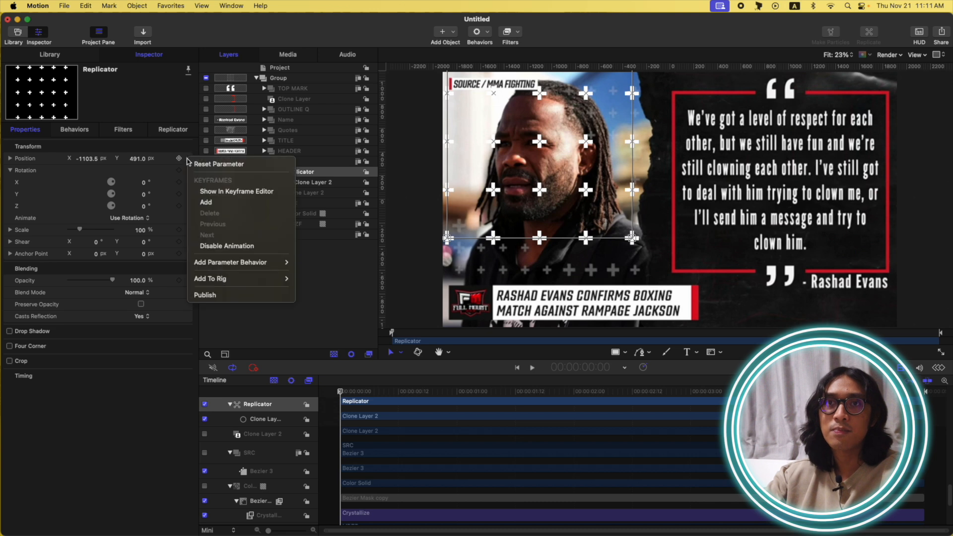
pyautogui.click(199, 164)
pyautogui.click(180, 131)
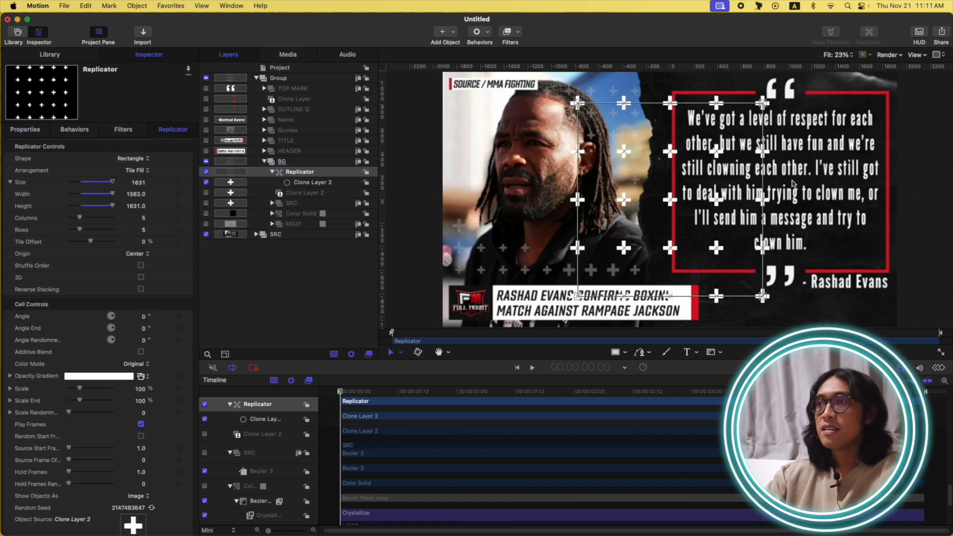
# Step: Group the Replicator, Clone Layer 2 and SRC as ACCENT and move the group over the photo, to about X -1563, Y 104 px
pyautogui.keyDown('shift'); pyautogui.click(298, 203); pyautogui.keyUp('shift')
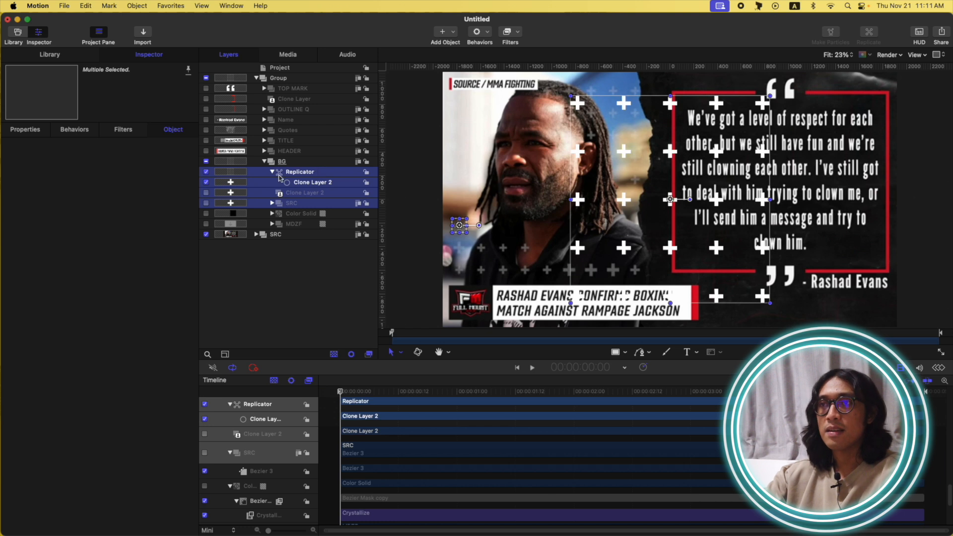
pyautogui.click(273, 172)
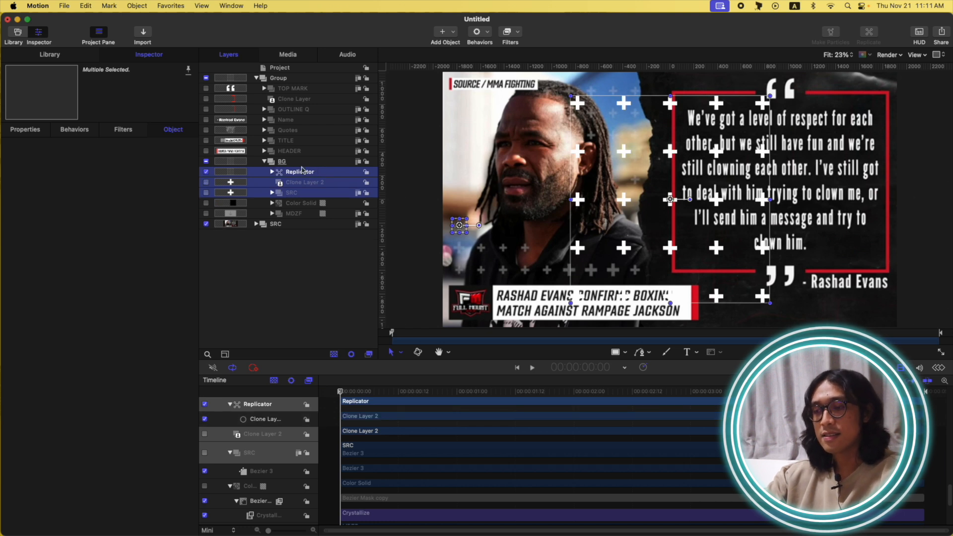
pyautogui.press('super+shift+g')
pyautogui.doubleClick(313, 173)
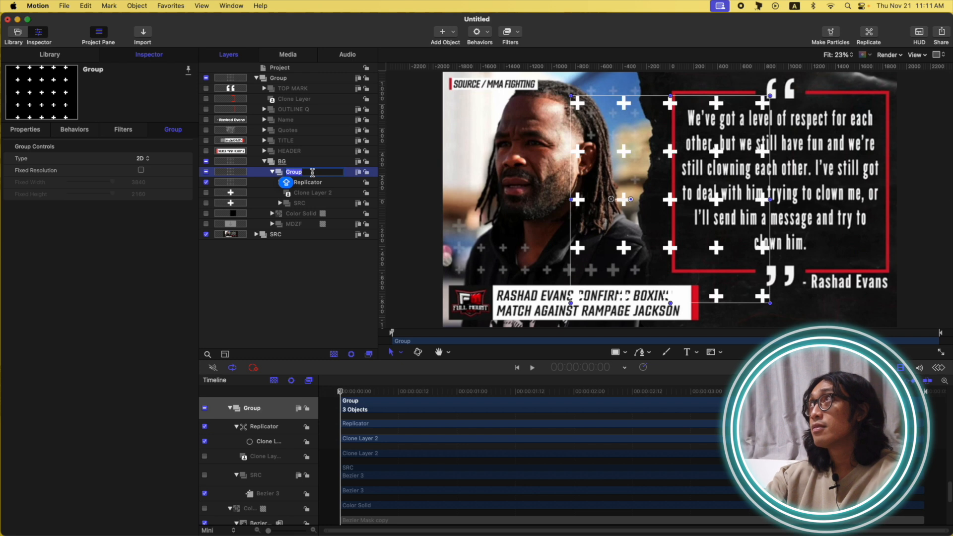
pyautogui.write('ACCENT')
pyautogui.press('Return')
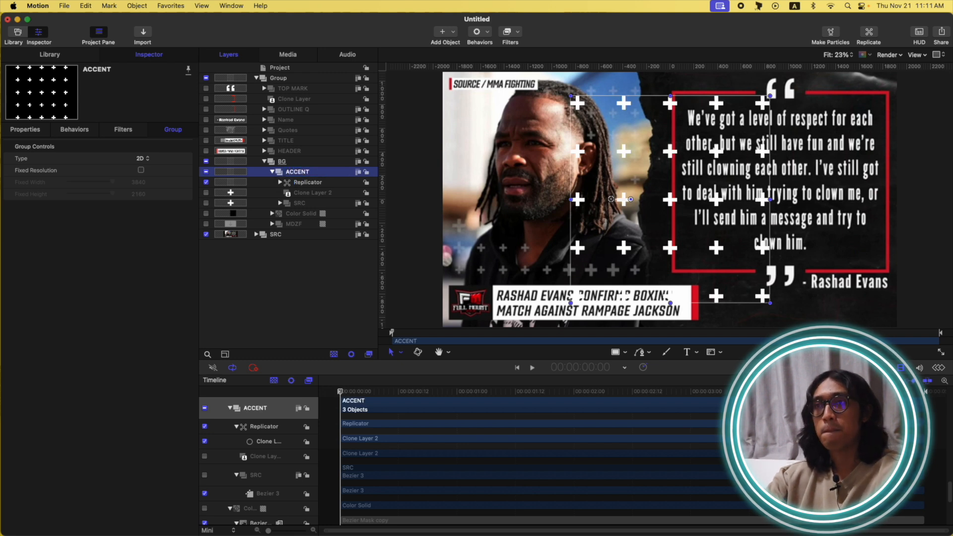
pyautogui.moveTo(666, 200); pyautogui.dragTo(544, 189)
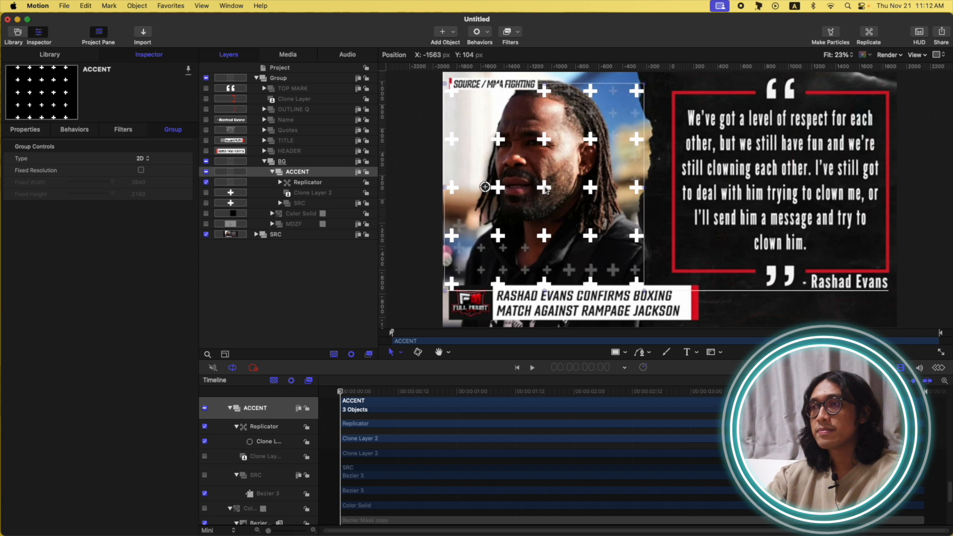
# Step: Set the replicator inside ACCENT to 8 columns and 8 rows
pyautogui.click(215, 183)
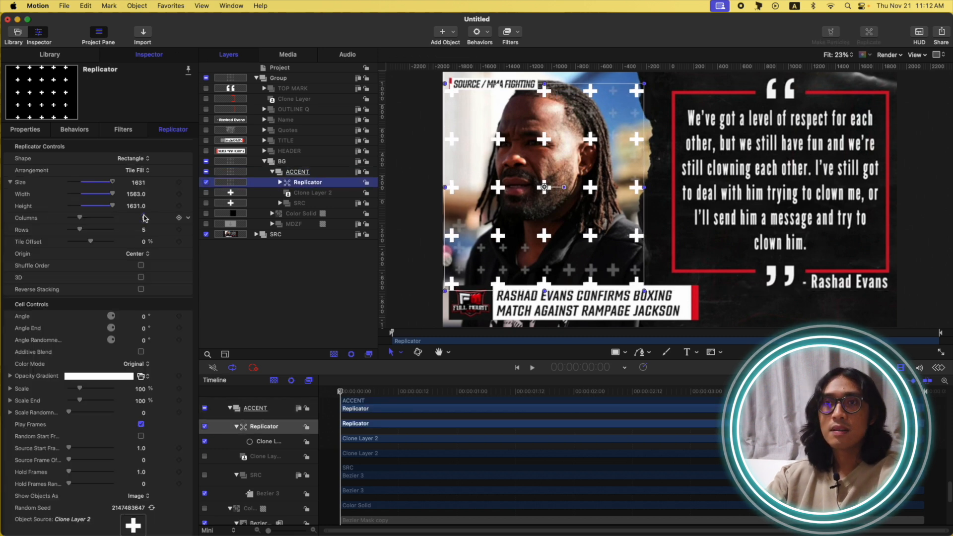
pyautogui.moveTo(82, 219); pyautogui.dragTo(84, 233)
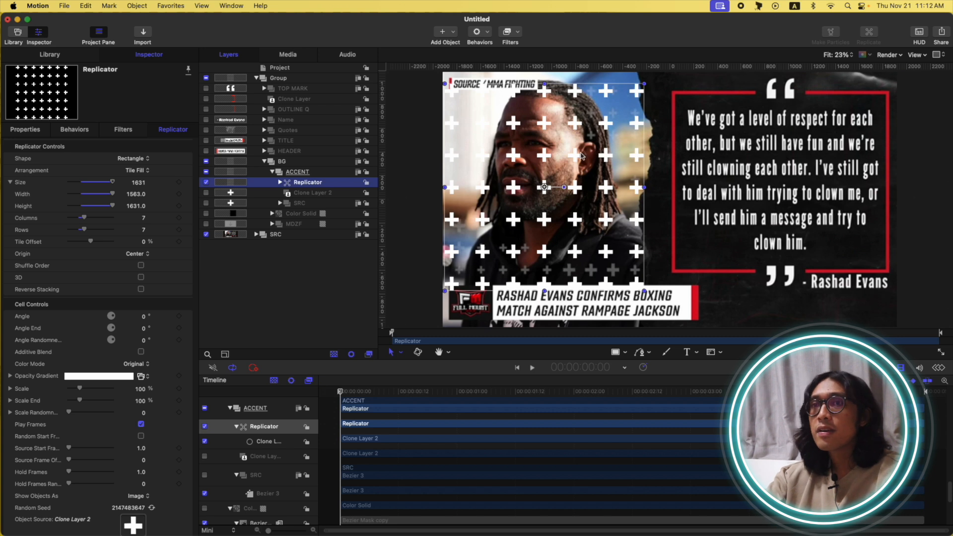
pyautogui.click(144, 220)
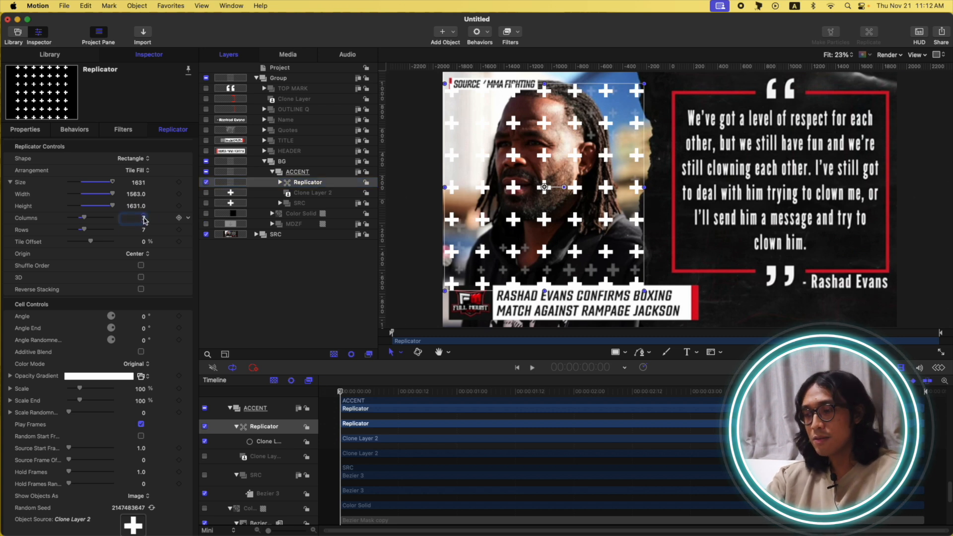
pyautogui.write('8')
pyautogui.press('Return')
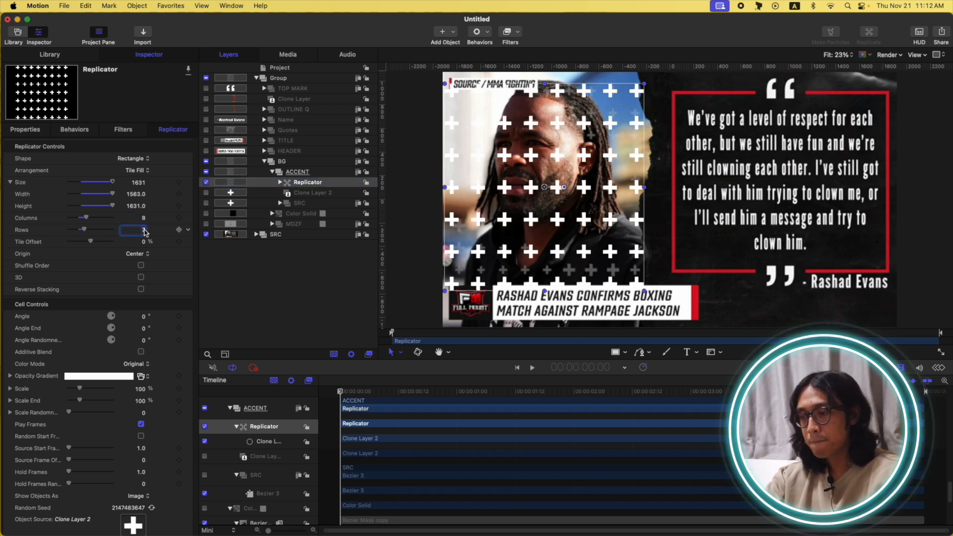
pyautogui.write('8')
pyautogui.press('Return')
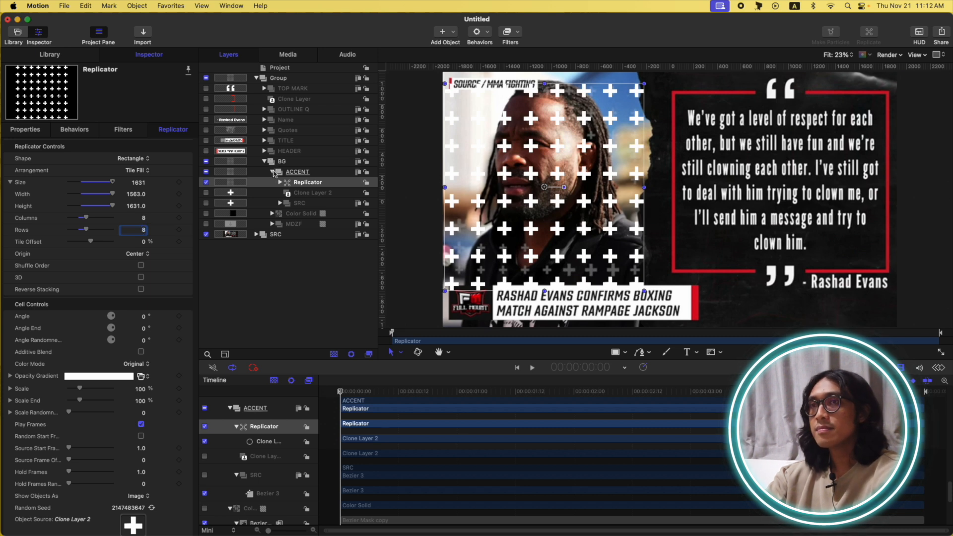
pyautogui.click(297, 172)
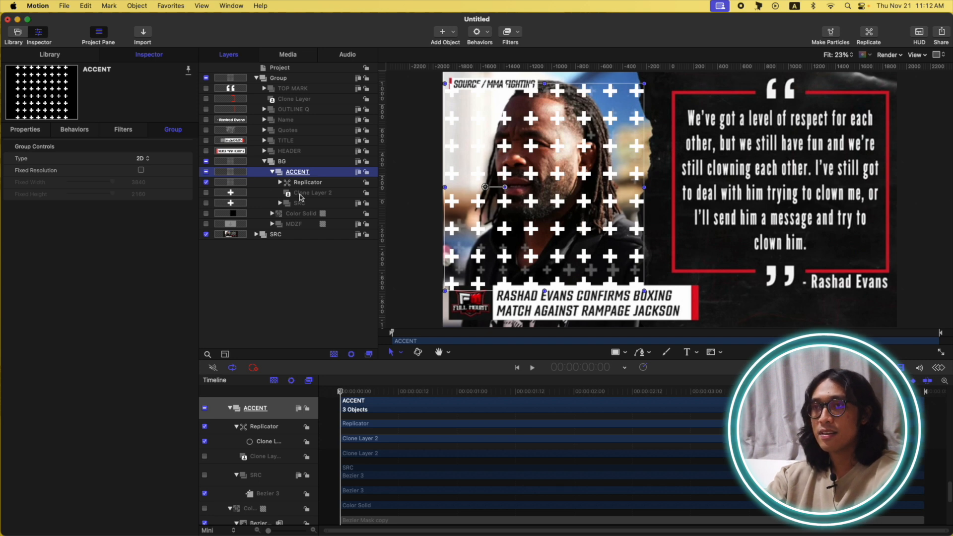
pyautogui.hotkey('alt', 'r')
pyautogui.moveTo(431, 218); pyautogui.dragTo(430, 218)
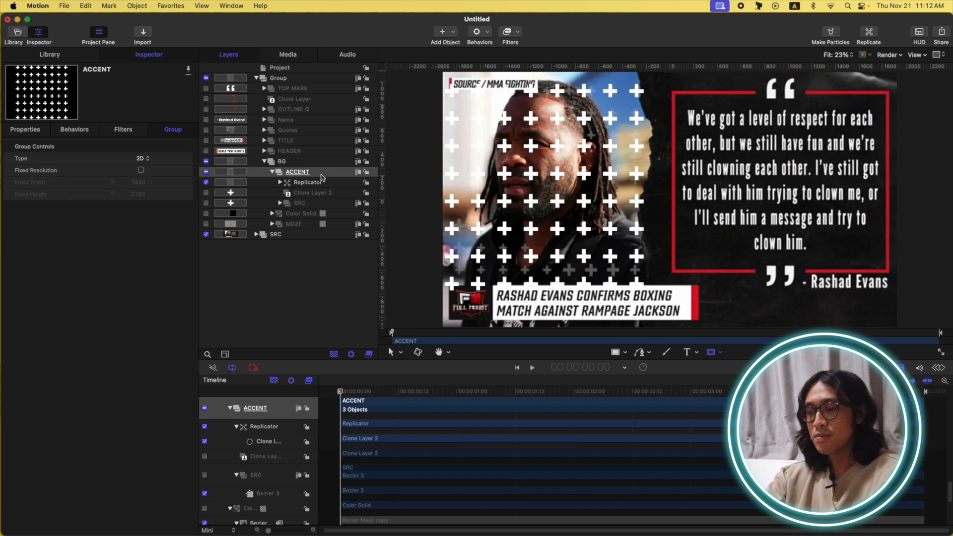
pyautogui.click(499, 188)
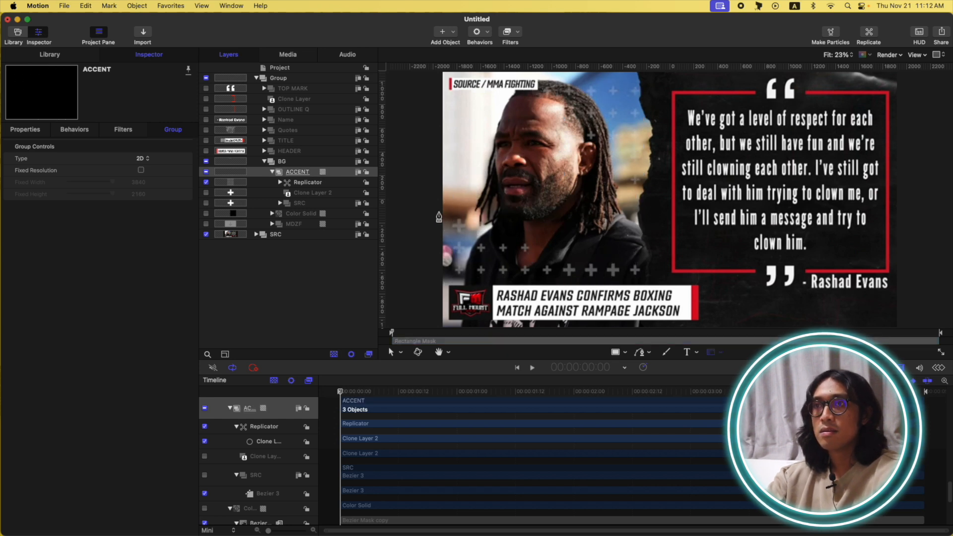
pyautogui.click(272, 172)
pyautogui.click(273, 171)
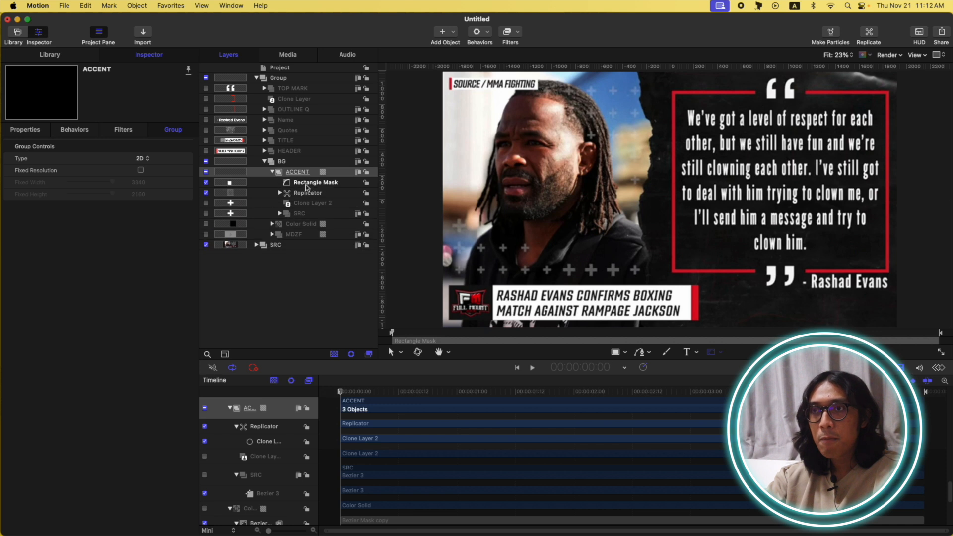
pyautogui.click(309, 183)
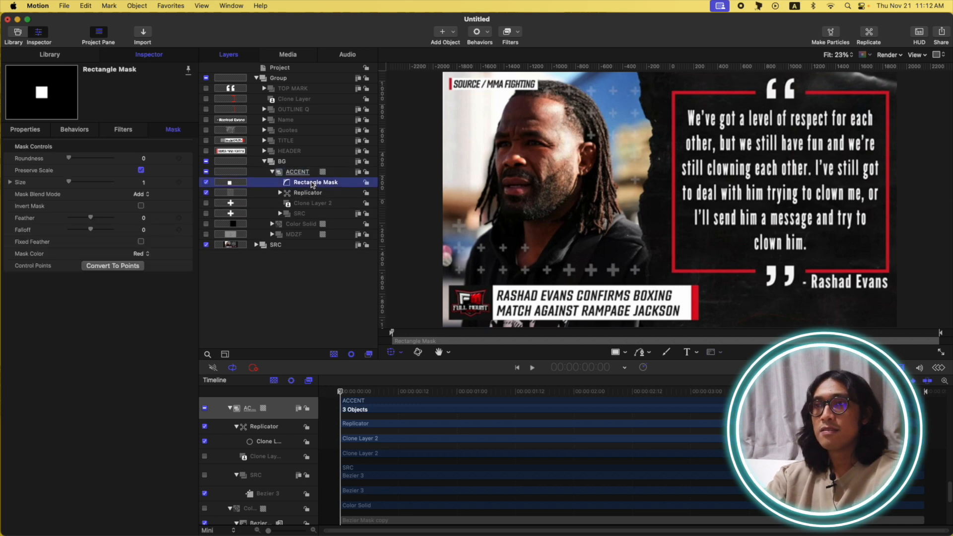
pyautogui.press('Delete')
# Step: Draw a closed, stepped Bezier mask on the ACCENT group, enclosing the pluses over the man's face and the photo's upper-left area
pyautogui.click(316, 174)
pyautogui.hotkey('alt', 'b')
pyautogui.click(432, 215)
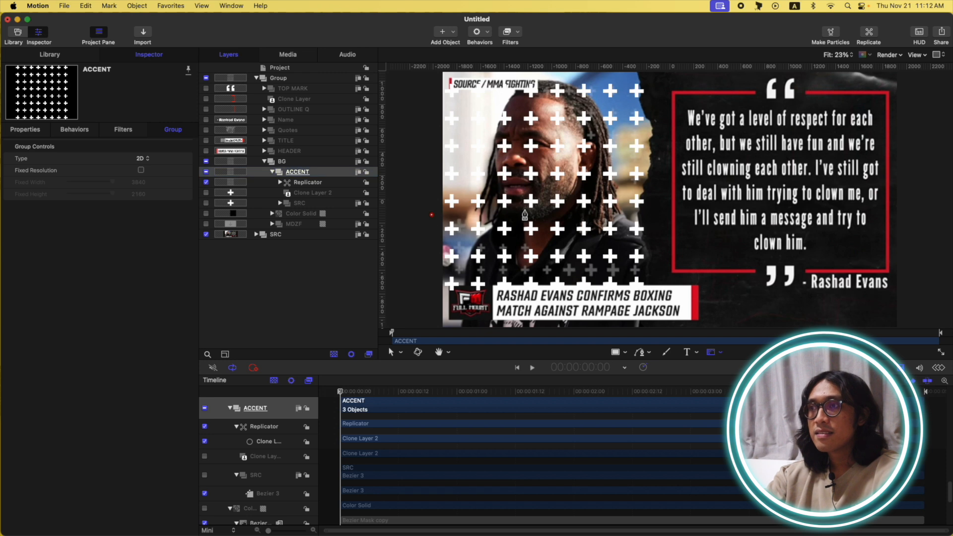
pyautogui.click(517, 217)
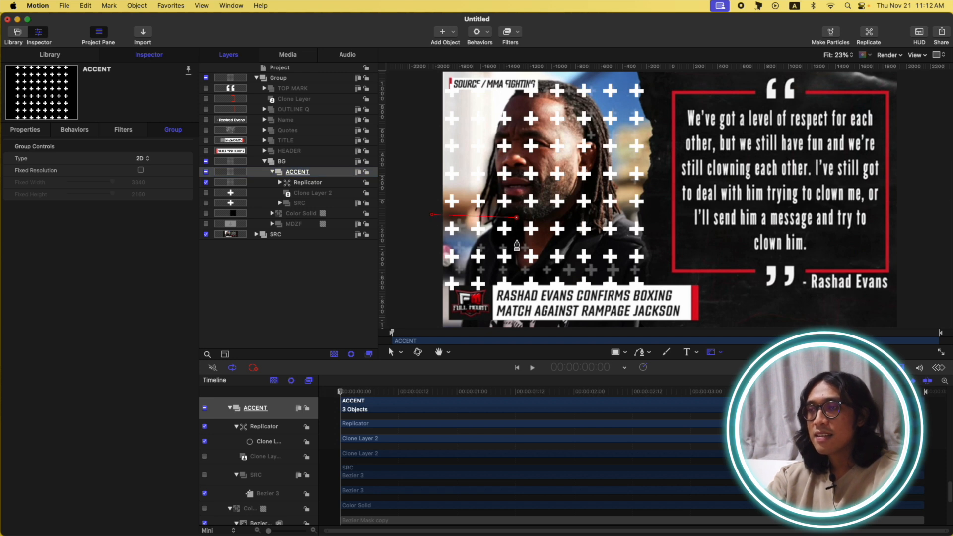
pyautogui.click(518, 238)
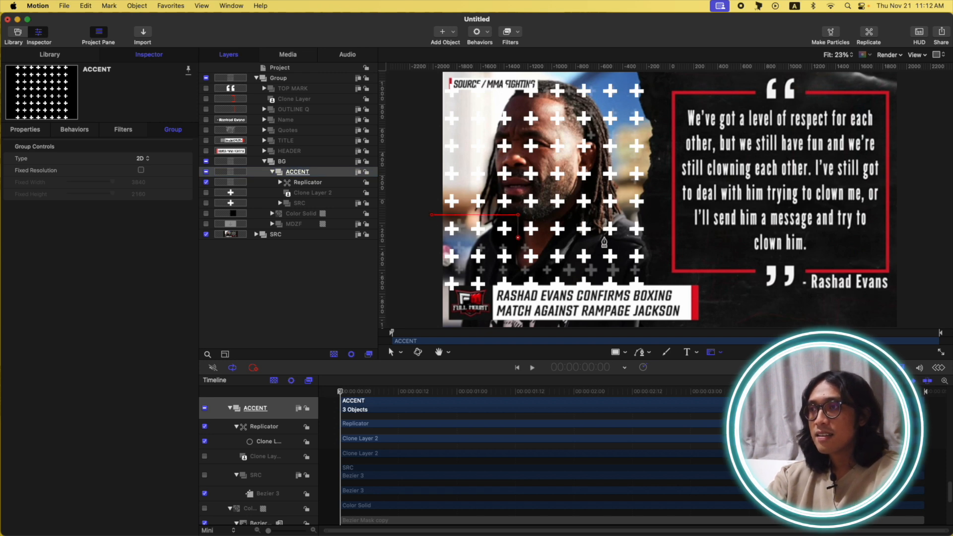
pyautogui.click(655, 238)
pyautogui.click(655, 189)
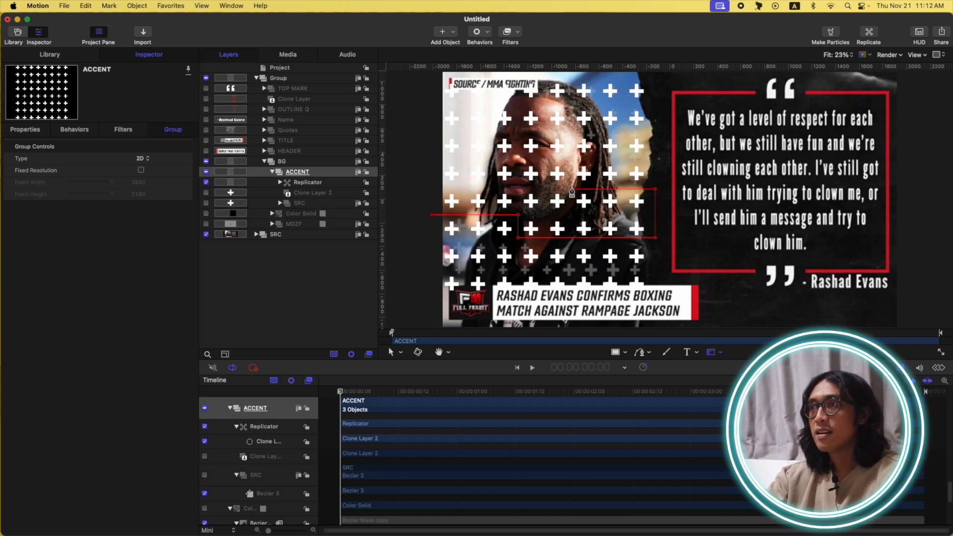
pyautogui.click(573, 161)
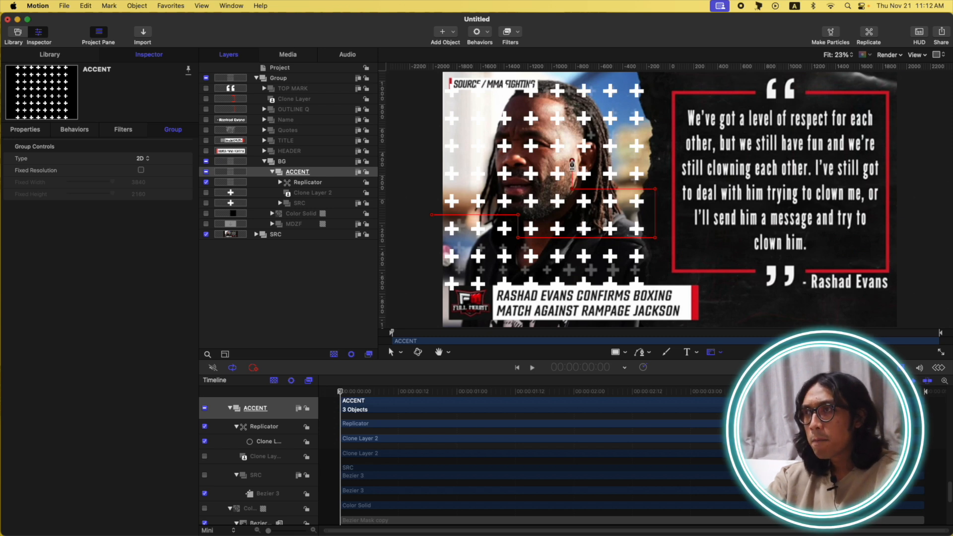
pyautogui.press('super+z')
pyautogui.click(572, 135)
pyautogui.click(545, 133)
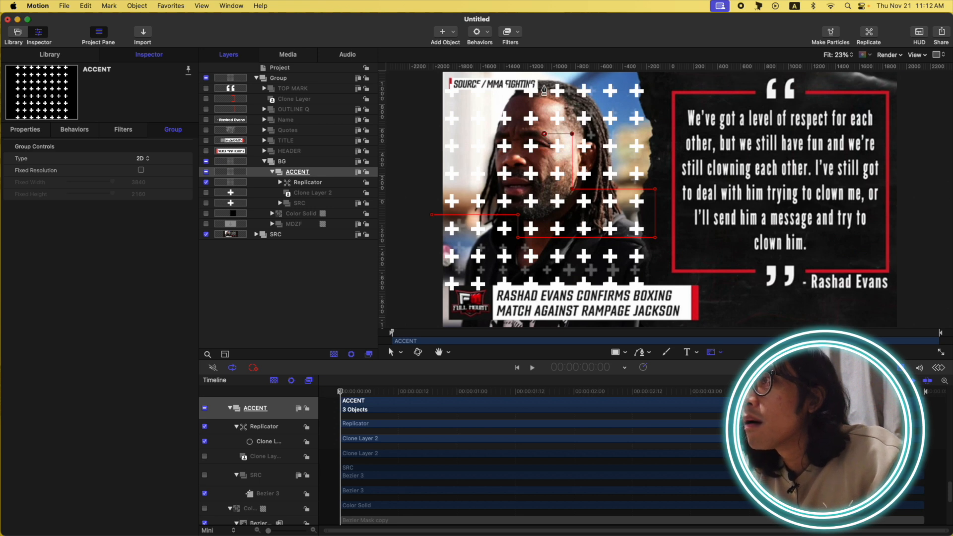
pyautogui.scroll(2, 549, 81)
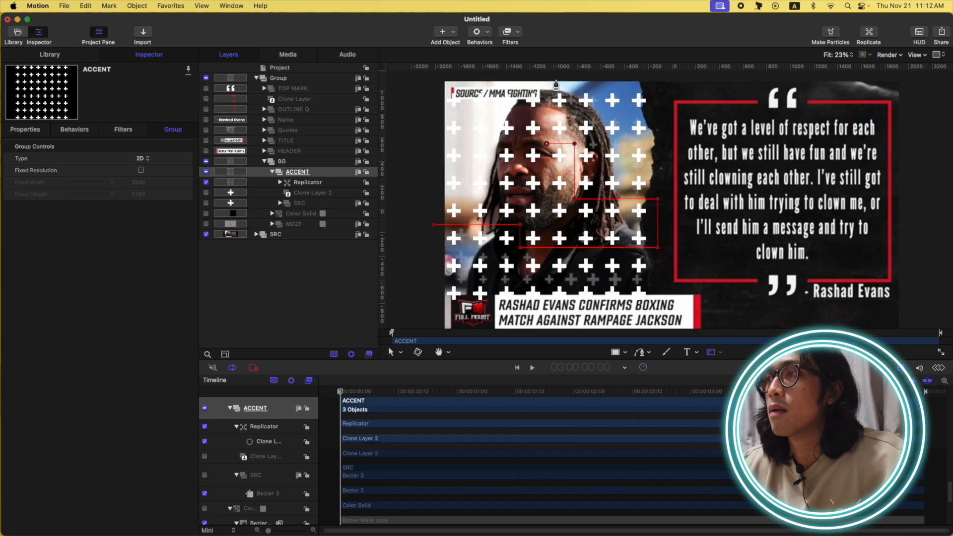
pyautogui.click(547, 77)
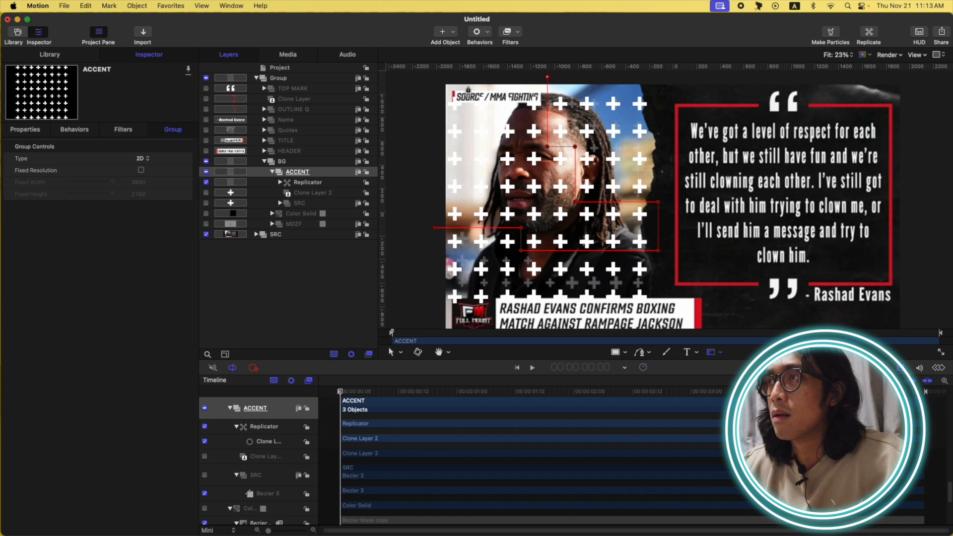
pyautogui.click(435, 77)
pyautogui.doubleClick(435, 230)
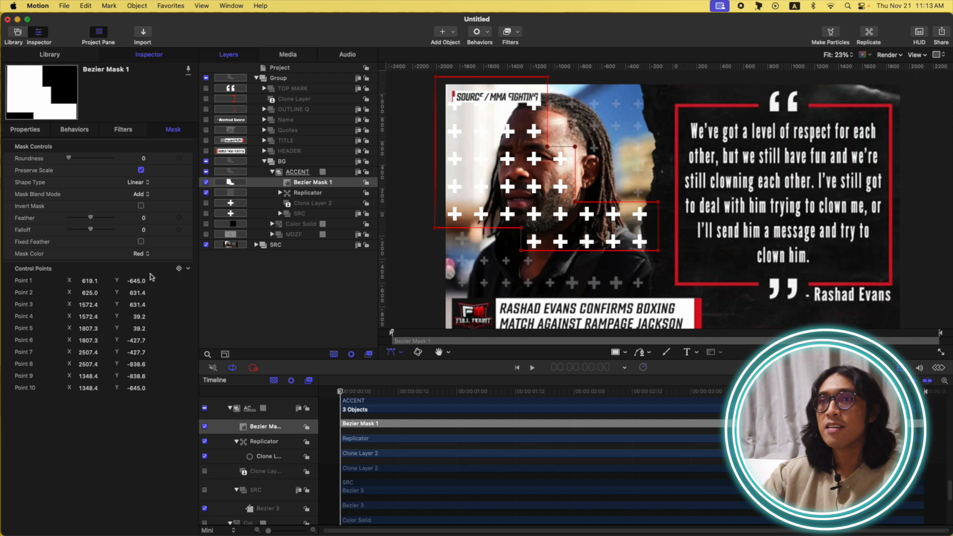
# Step: Invert the ACCENT group's Bezier mask and collapse the group
pyautogui.click(141, 206)
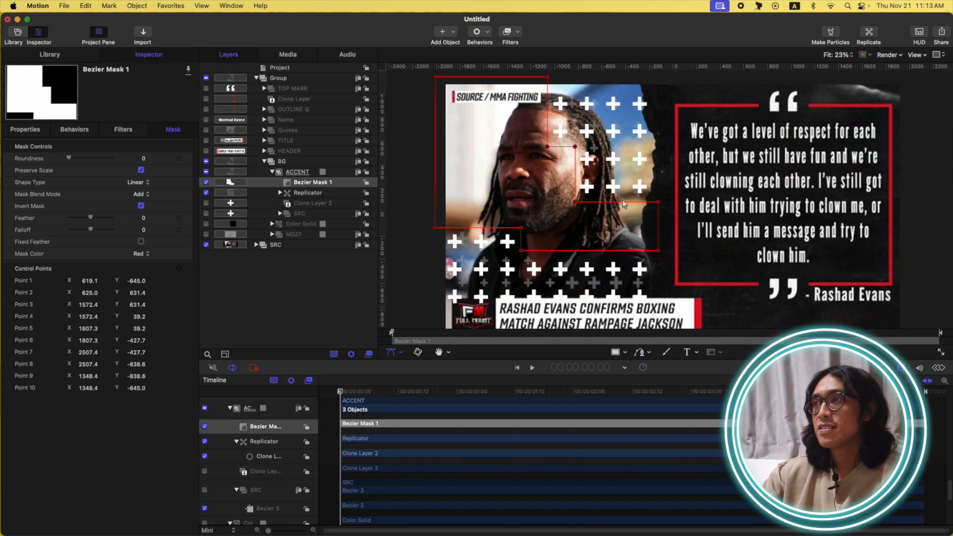
pyautogui.click(272, 172)
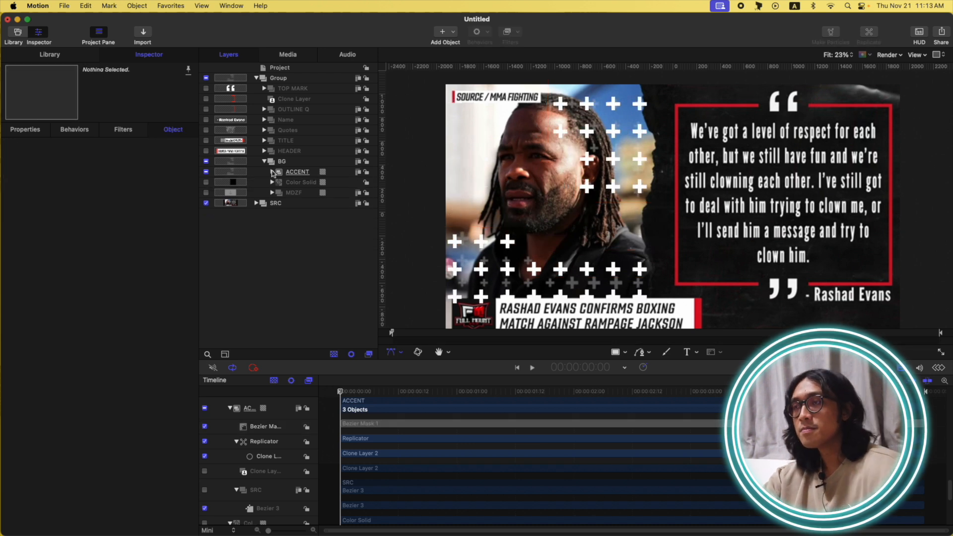
pyautogui.click(272, 175)
pyautogui.click(271, 174)
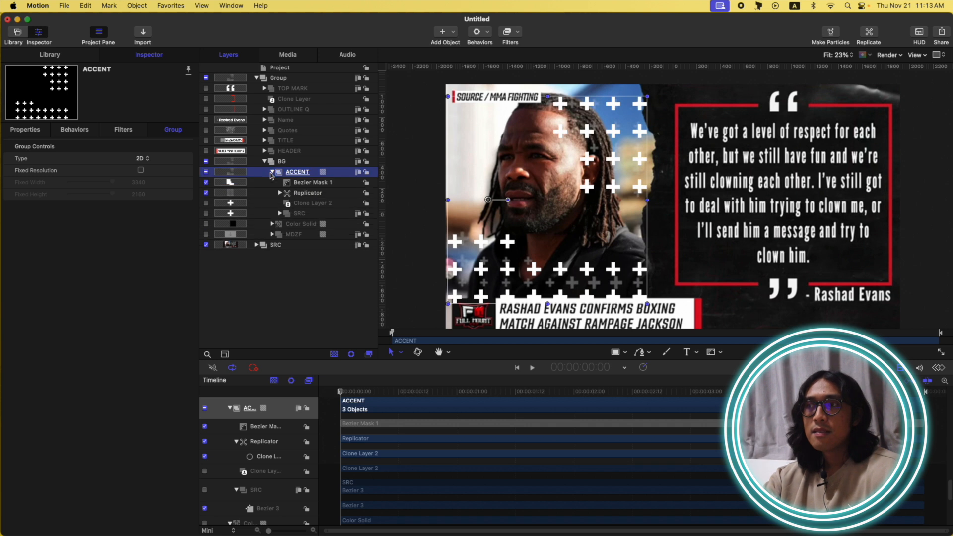
pyautogui.click(271, 174)
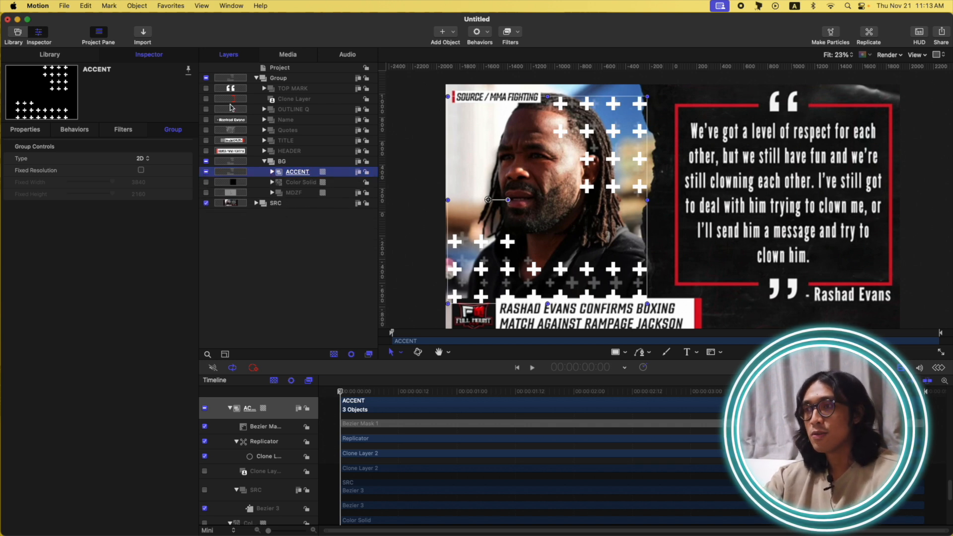
# Step: Compare the ACCENT pluses with the reference by toggling them, and show the Color Solid, MDZF and ACCENT layers together
pyautogui.scroll(-2, 406, 186)
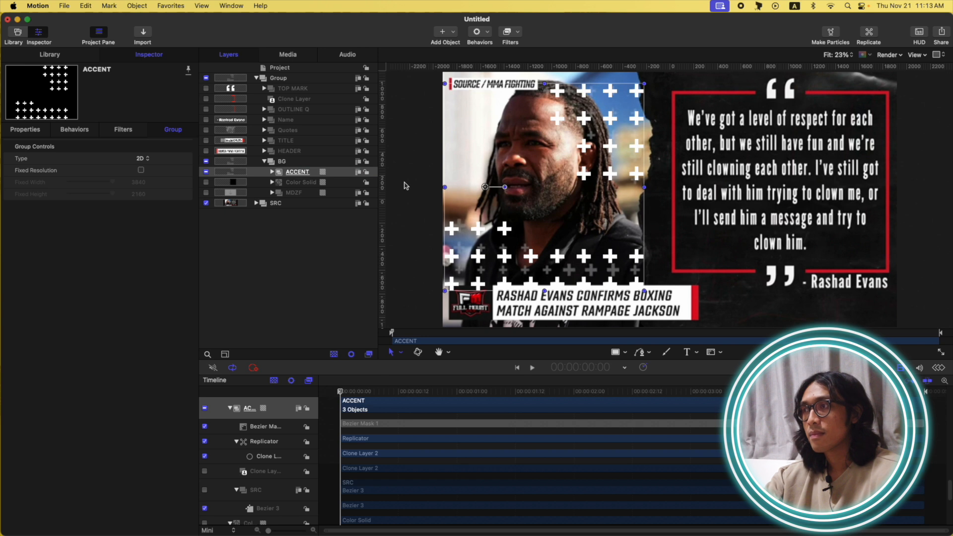
pyautogui.click(206, 174)
pyautogui.click(206, 173)
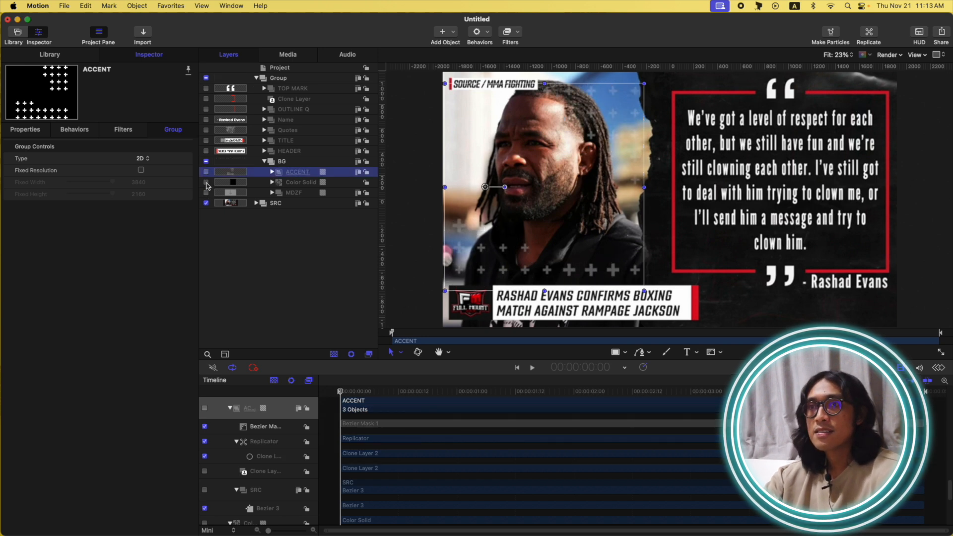
pyautogui.click(207, 183)
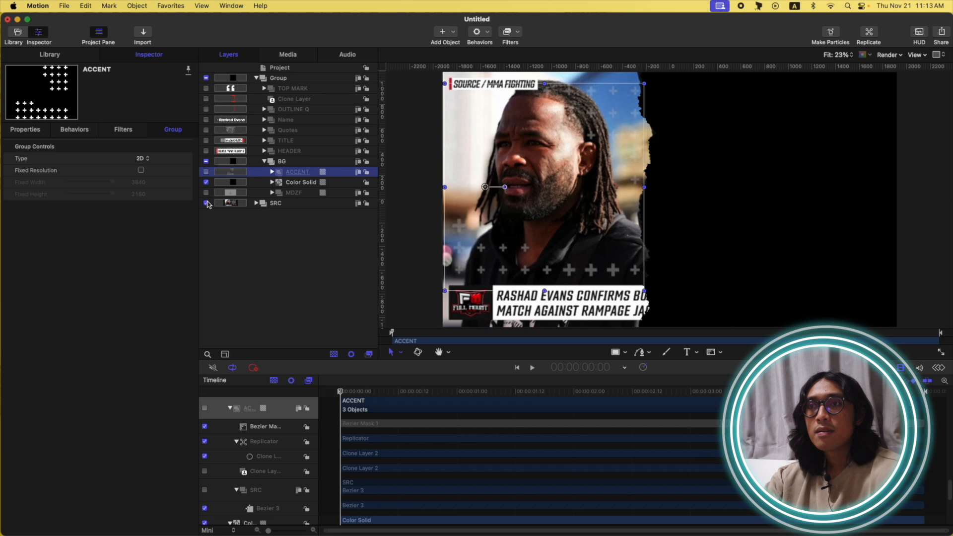
pyautogui.click(206, 193)
pyautogui.click(207, 172)
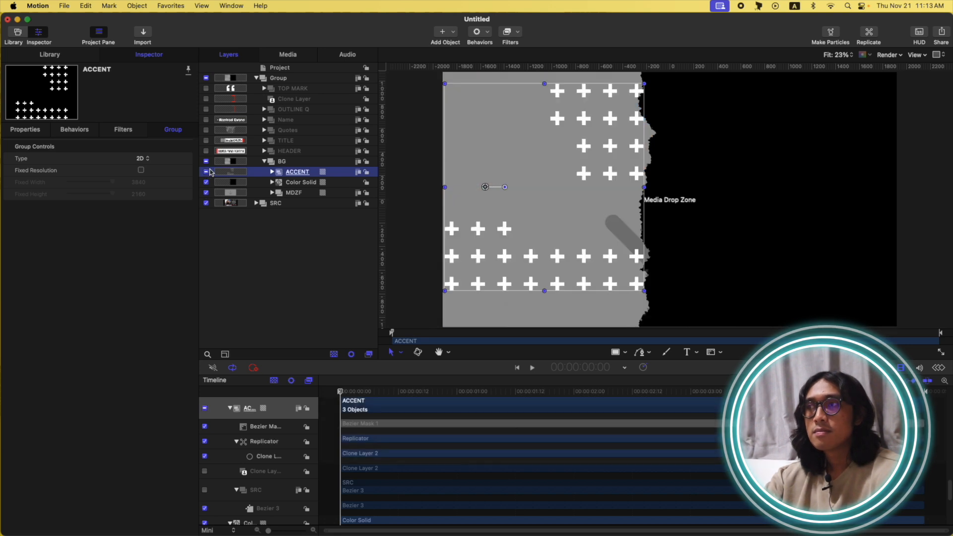
# Step: Make all hidden layers from TOP MARK down to HEADER visible
pyautogui.click(298, 151)
pyautogui.keyDown('shift'); pyautogui.click(302, 90); pyautogui.keyUp('shift')
pyautogui.click(206, 88)
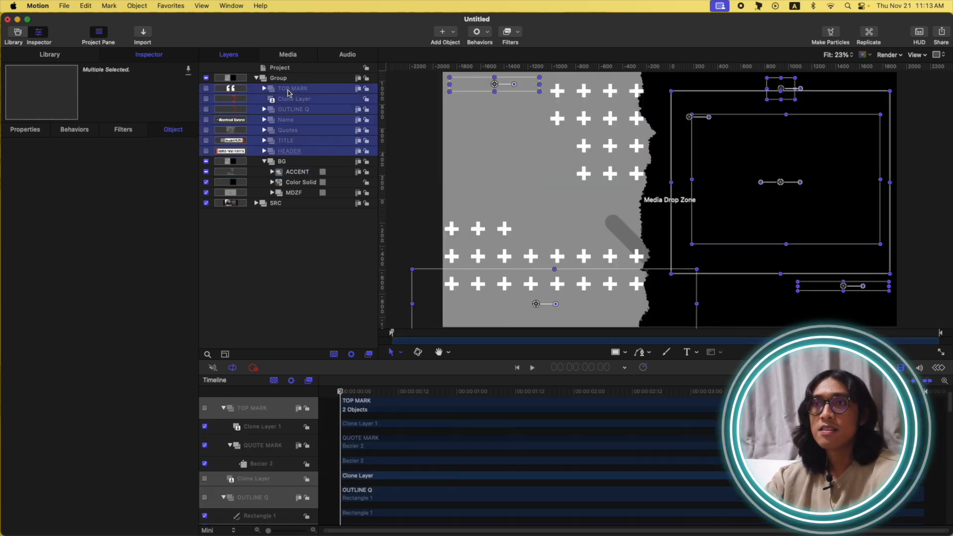
pyautogui.click(212, 90)
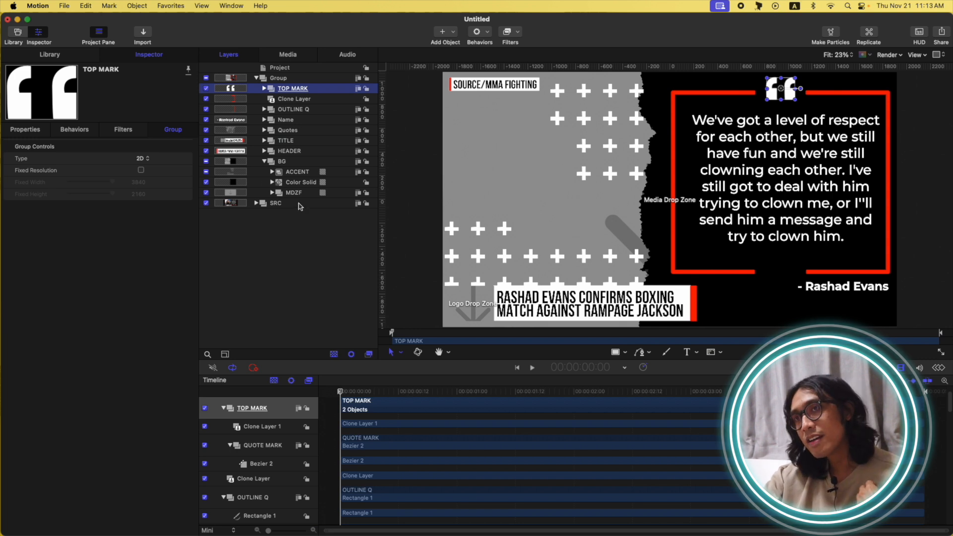
# Step: Shift the MDZ group in MDZF horizontally to X position -1079.9 px and collapse the BG group
pyautogui.click(275, 194)
pyautogui.click(272, 193)
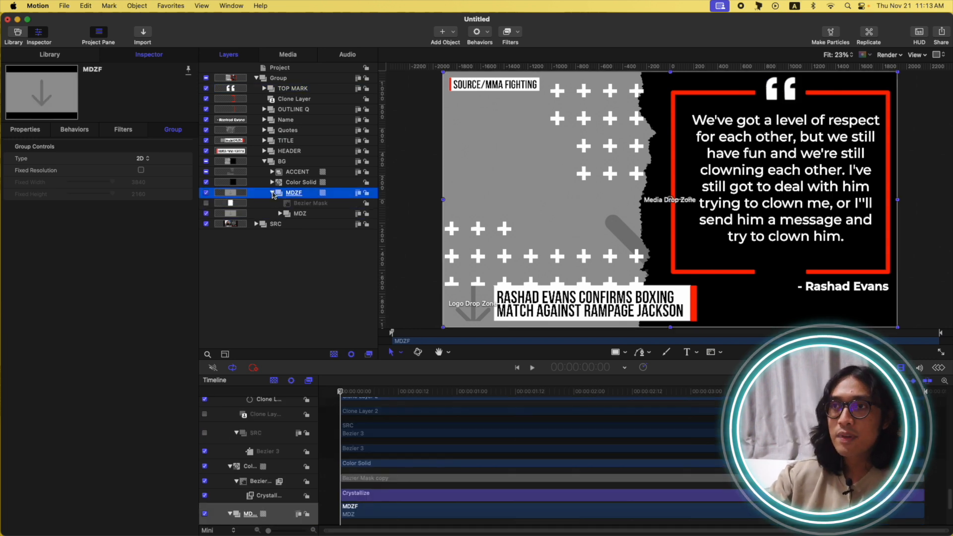
pyautogui.click(303, 215)
pyautogui.click(27, 129)
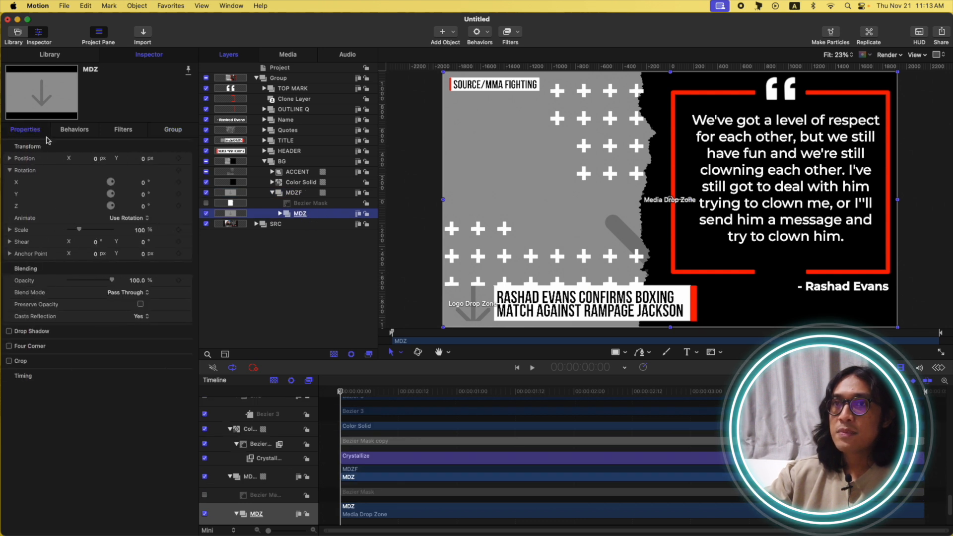
pyautogui.moveTo(95, 158); pyautogui.dragTo(64, 159)
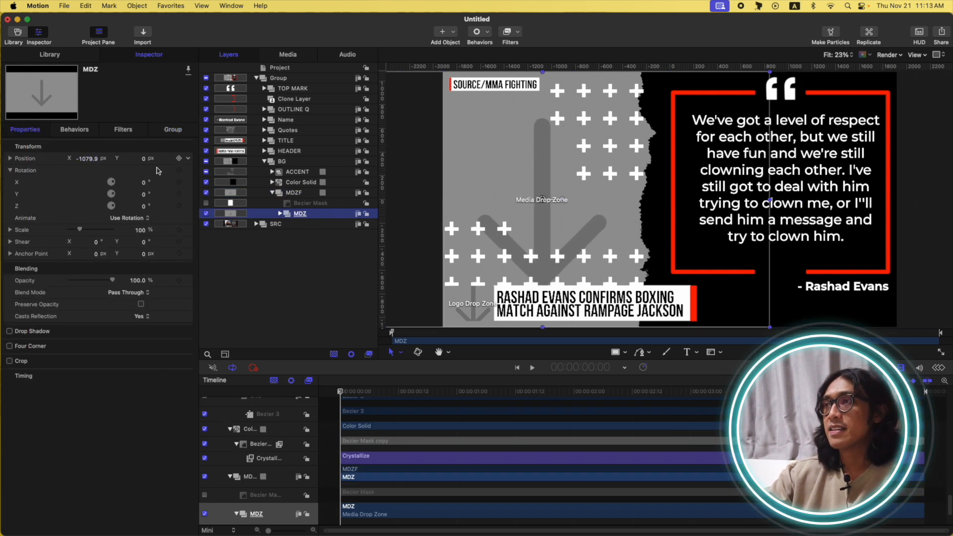
pyautogui.click(281, 276)
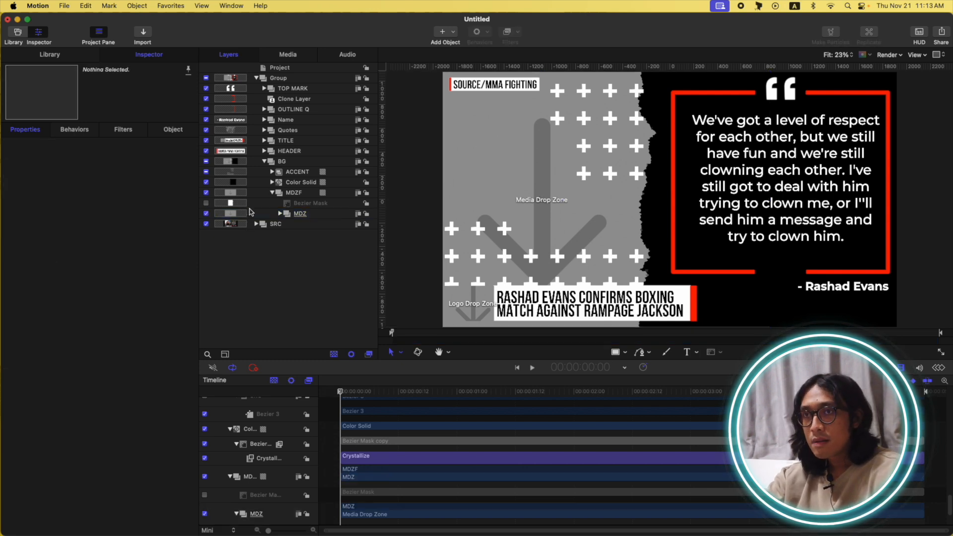
pyautogui.click(265, 161)
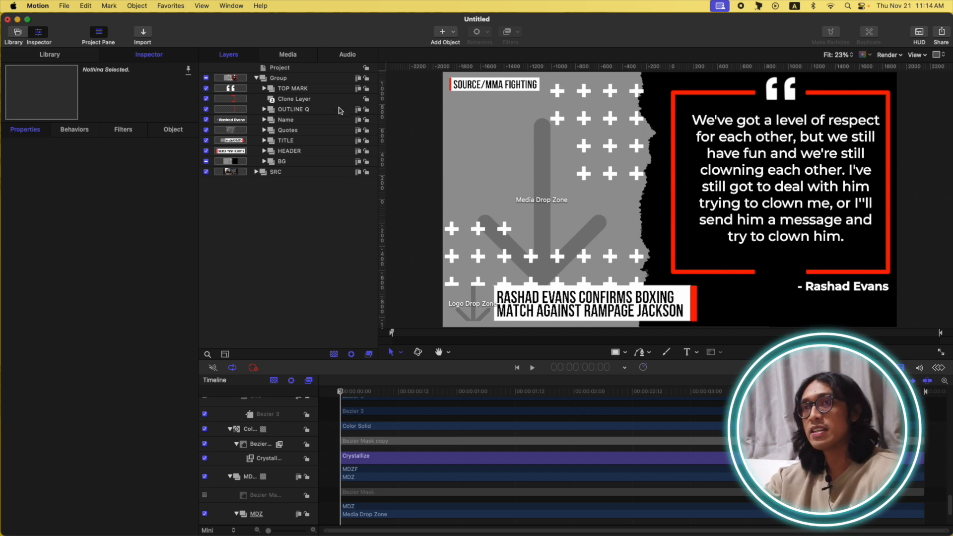
# Step: Keyframe the First Point Offset of HEADER's red Bezier line from 100% at the first frame to 0% at frame 20
pyautogui.click(304, 142)
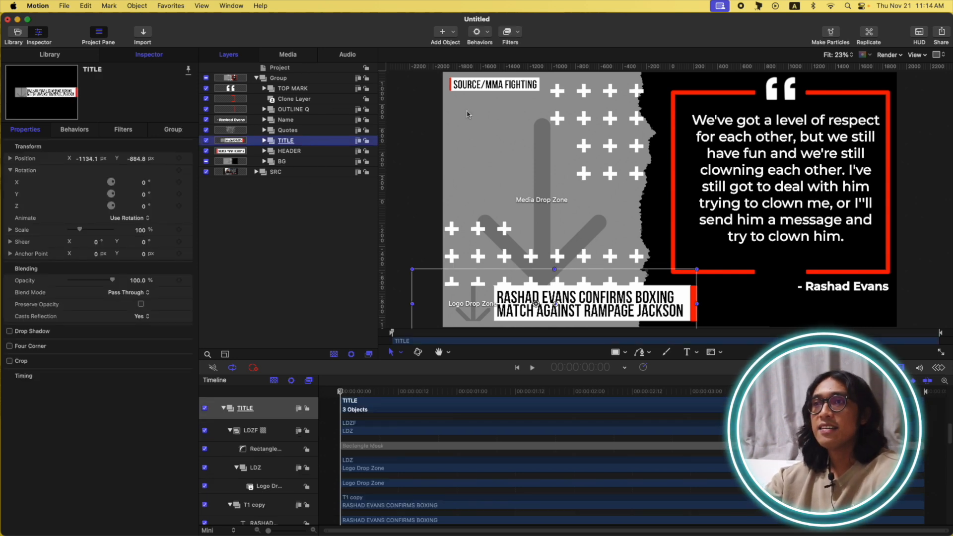
pyautogui.click(303, 151)
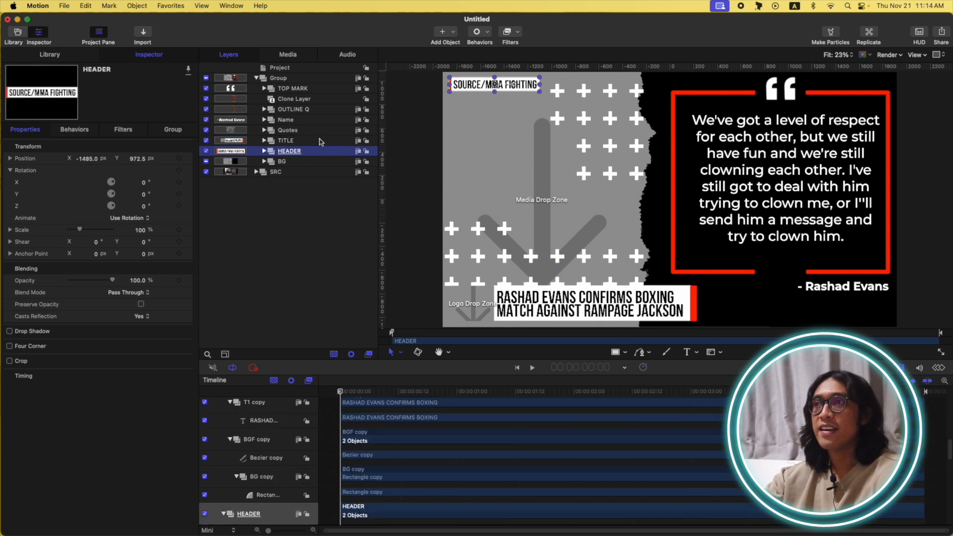
pyautogui.click(264, 151)
pyautogui.click(309, 174)
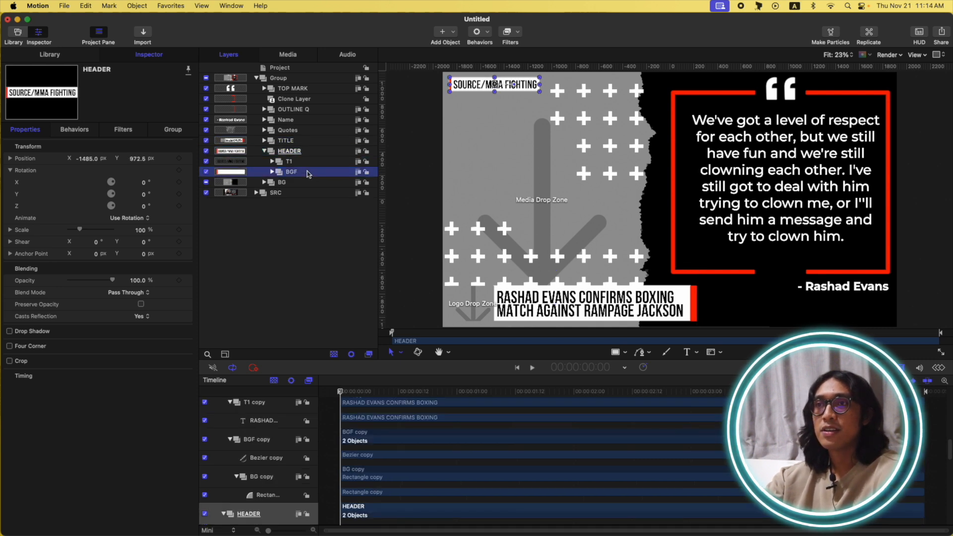
pyautogui.click(272, 172)
pyautogui.click(308, 184)
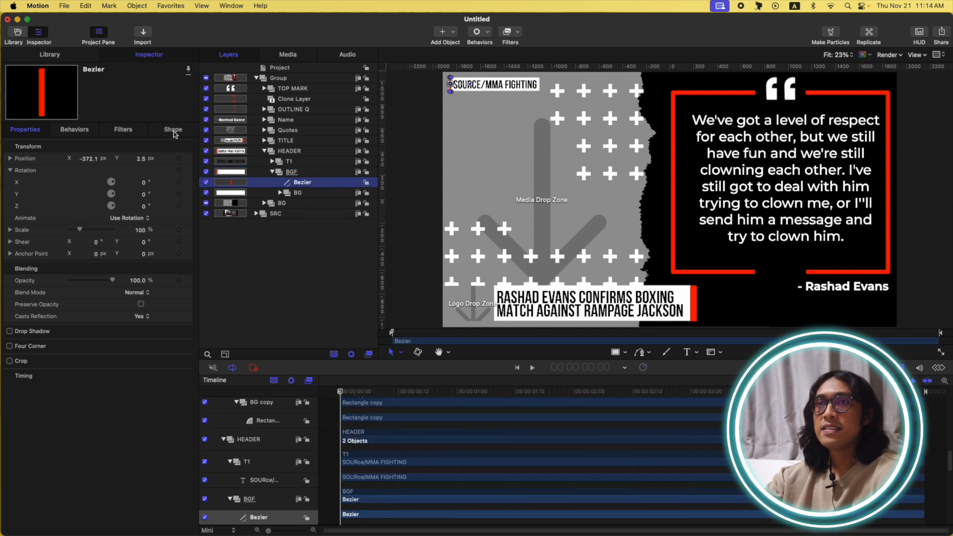
pyautogui.click(173, 130)
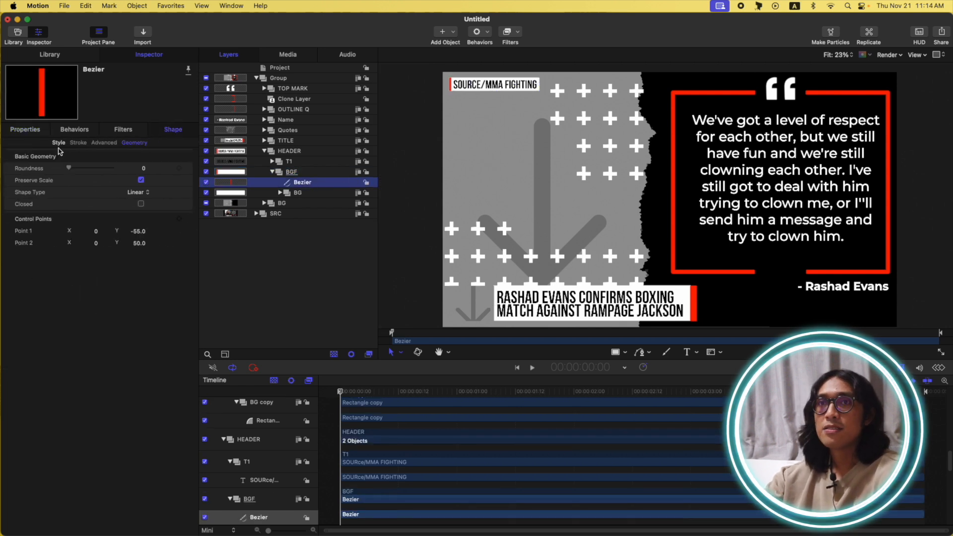
pyautogui.click(59, 142)
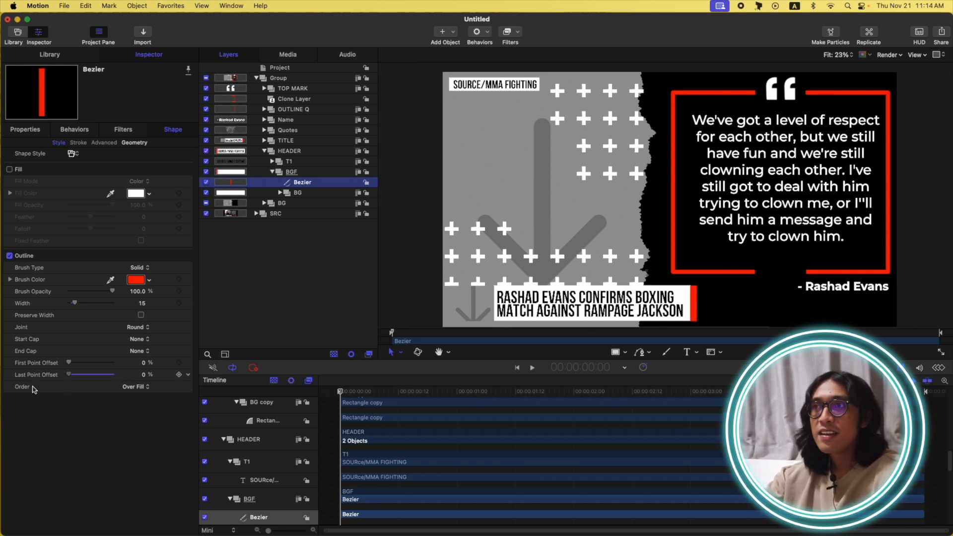
pyautogui.moveTo(70, 363); pyautogui.dragTo(115, 363)
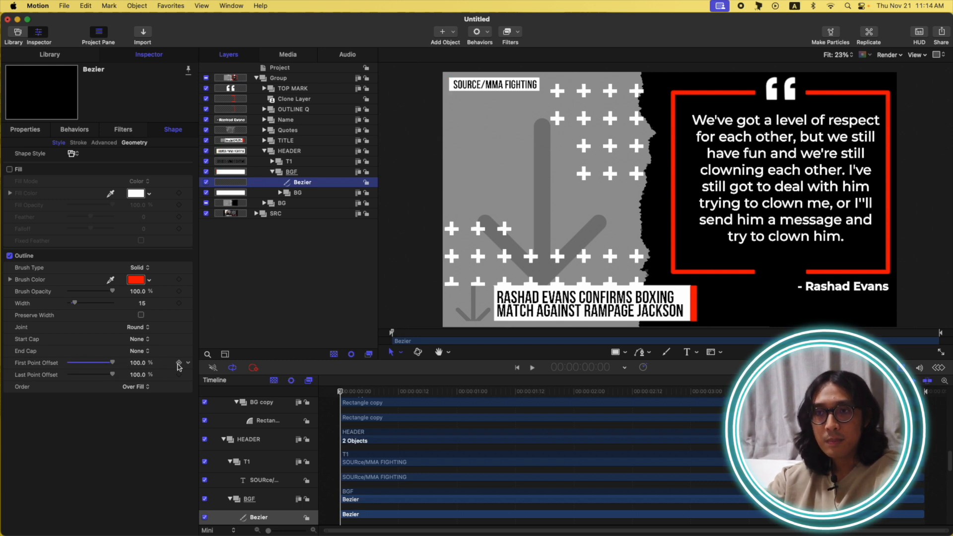
pyautogui.press('space')
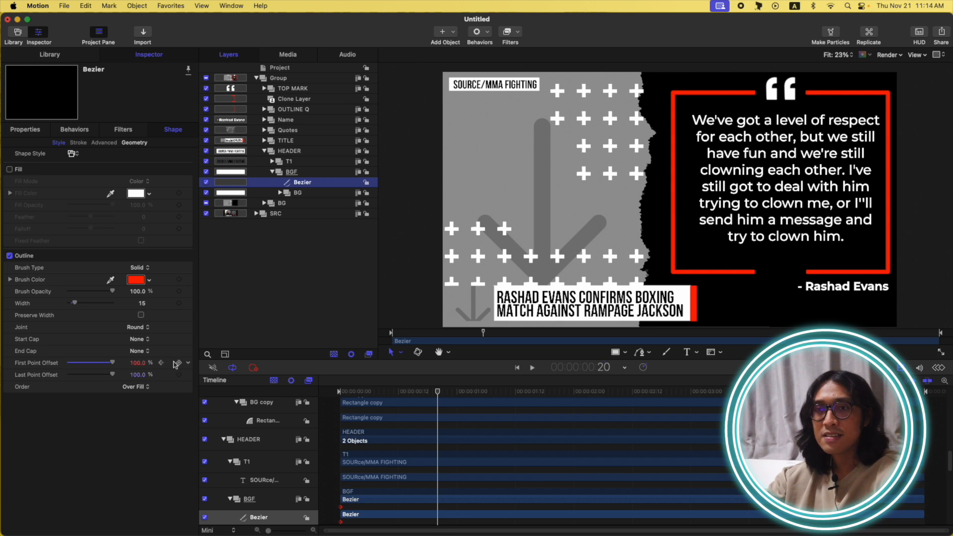
pyautogui.moveTo(112, 363); pyautogui.dragTo(68, 363)
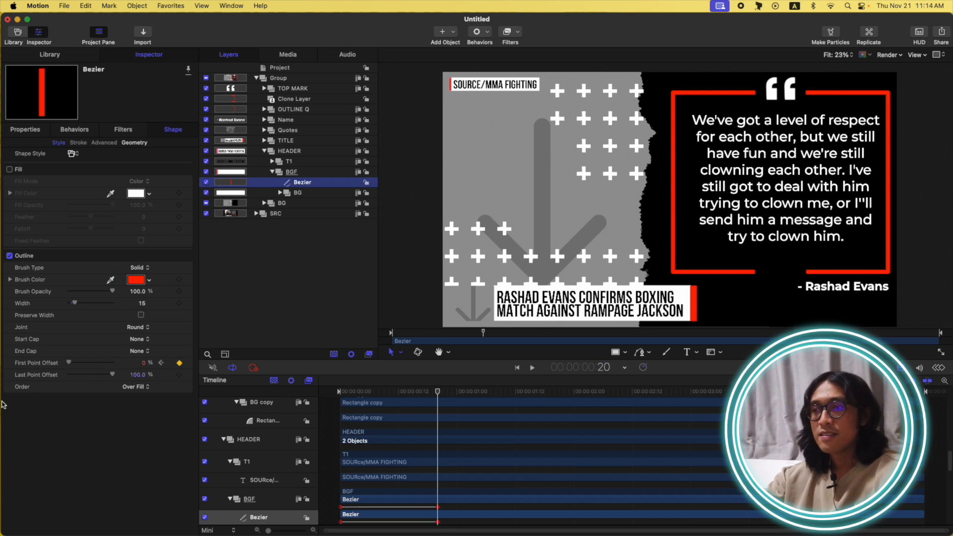
# Step: Apply Ease Both to the red Bezier line's offset keyframes in the Keyframe Editor, then return to the timeline
pyautogui.click(939, 368)
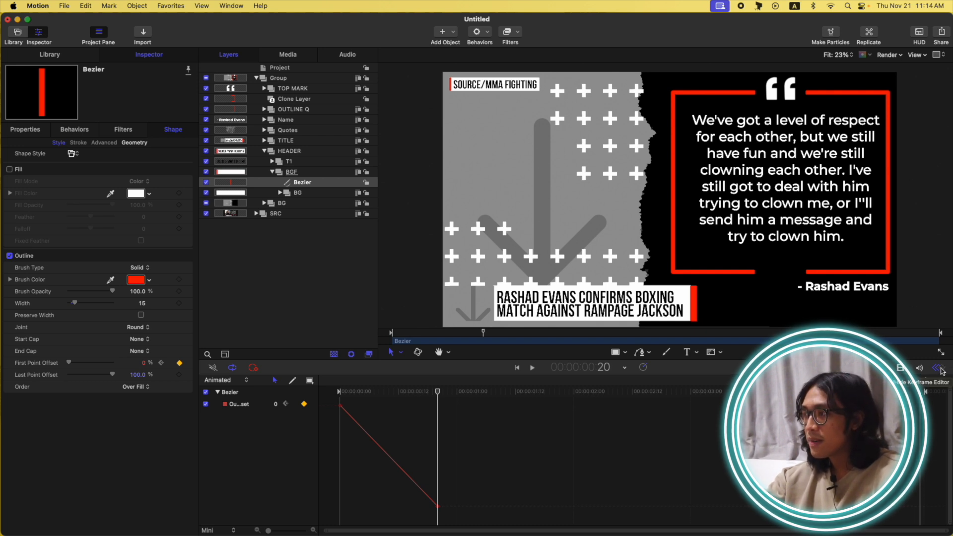
pyautogui.click(404, 471)
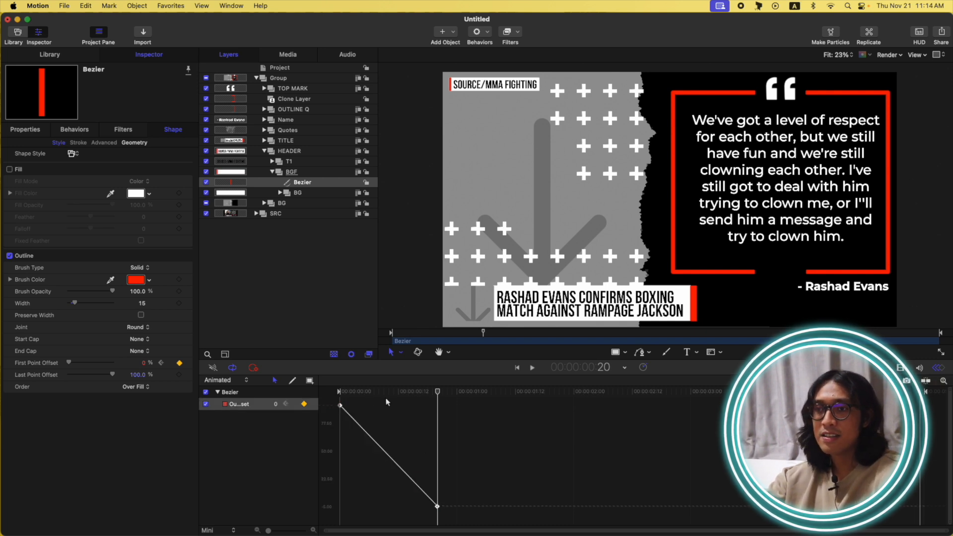
pyautogui.rightClick(340, 406)
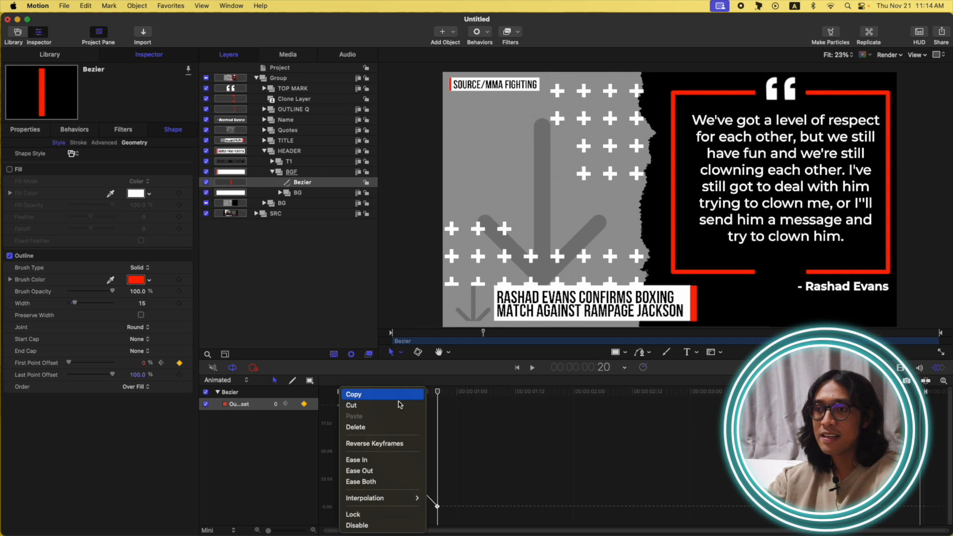
pyautogui.click(388, 482)
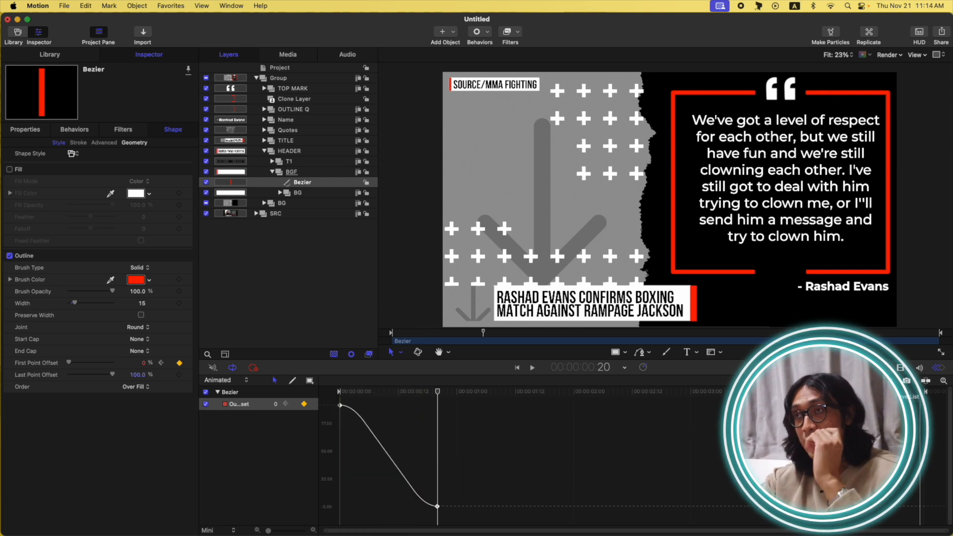
pyautogui.click(940, 368)
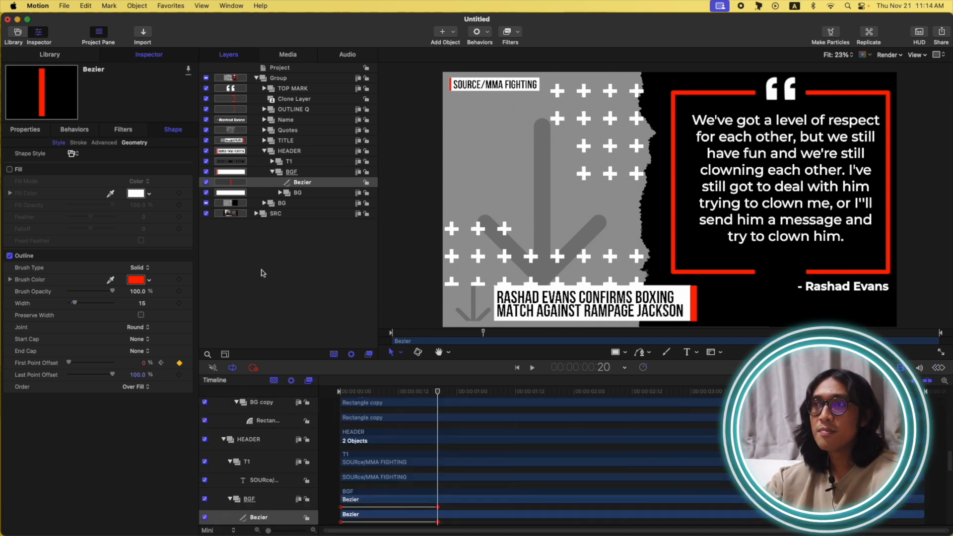
# Step: Expand the BG group inside HEADER's BGF, select its white rectangle and show the canvas overlays
pyautogui.click(272, 173)
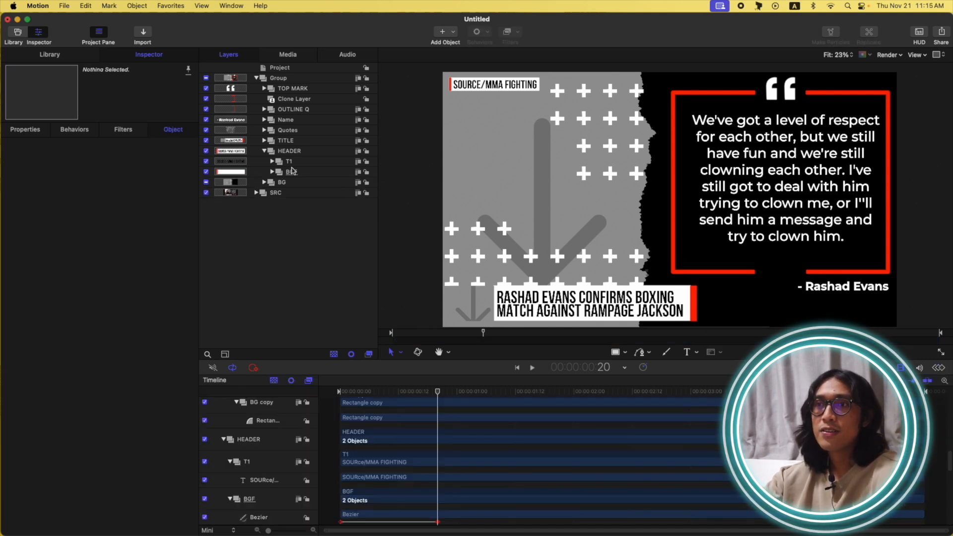
pyautogui.click(272, 173)
pyautogui.click(300, 192)
pyautogui.click(280, 192)
pyautogui.moveTo(317, 208); pyautogui.dragTo(317, 208)
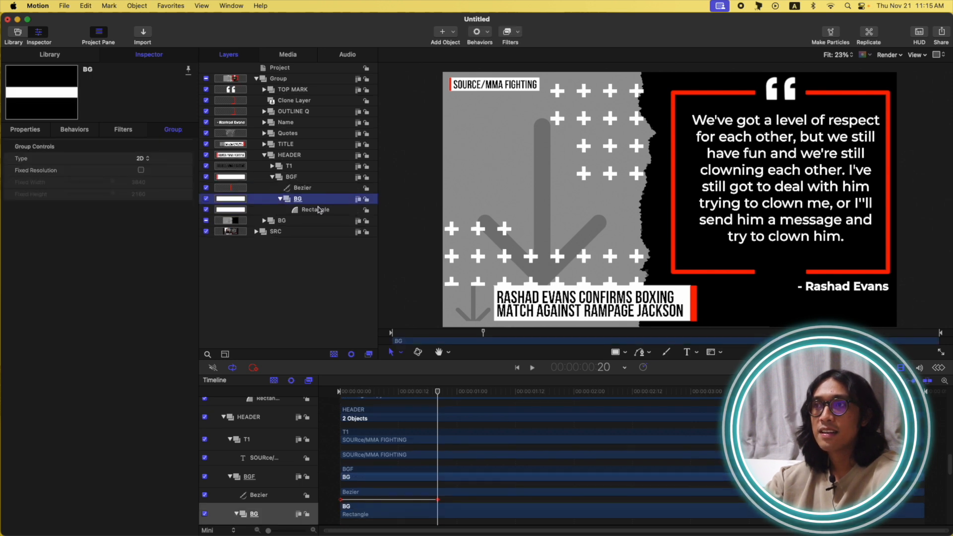
pyautogui.click(321, 210)
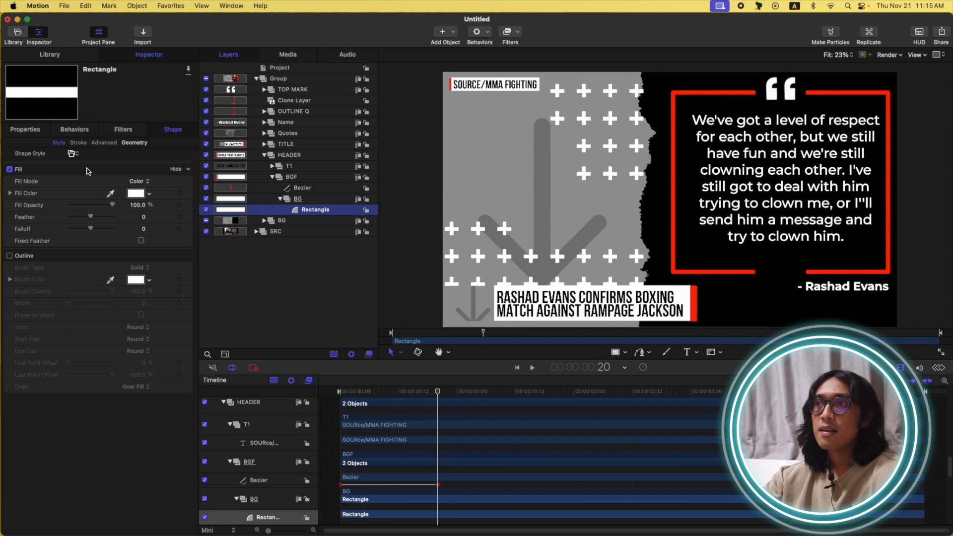
pyautogui.press('super+slash')
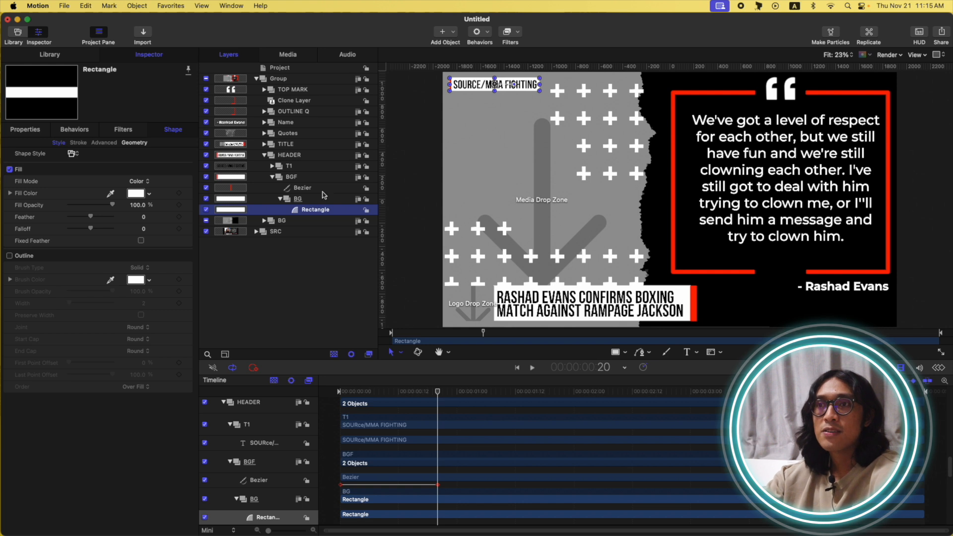
# Step: Set the width of the white rectangle behind the header text to 755
pyautogui.click(309, 188)
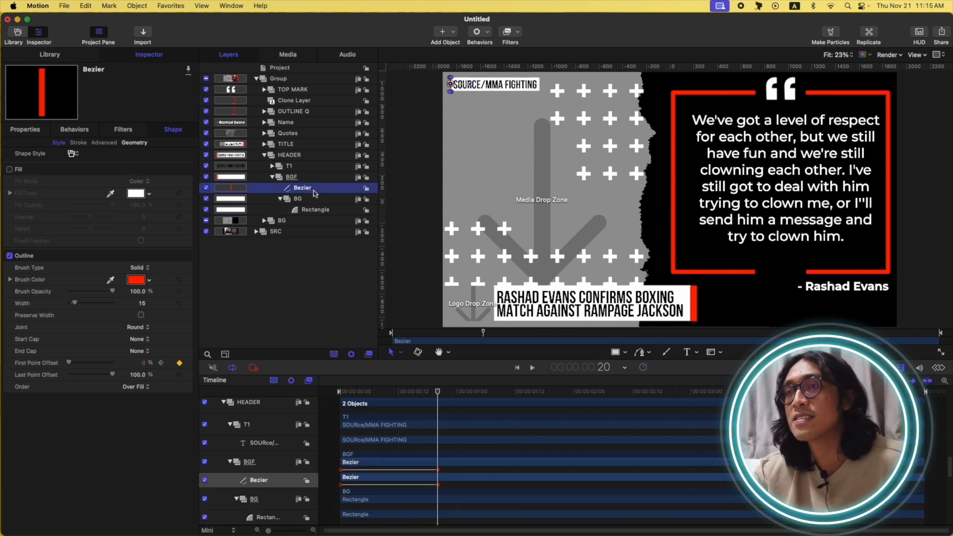
pyautogui.click(313, 212)
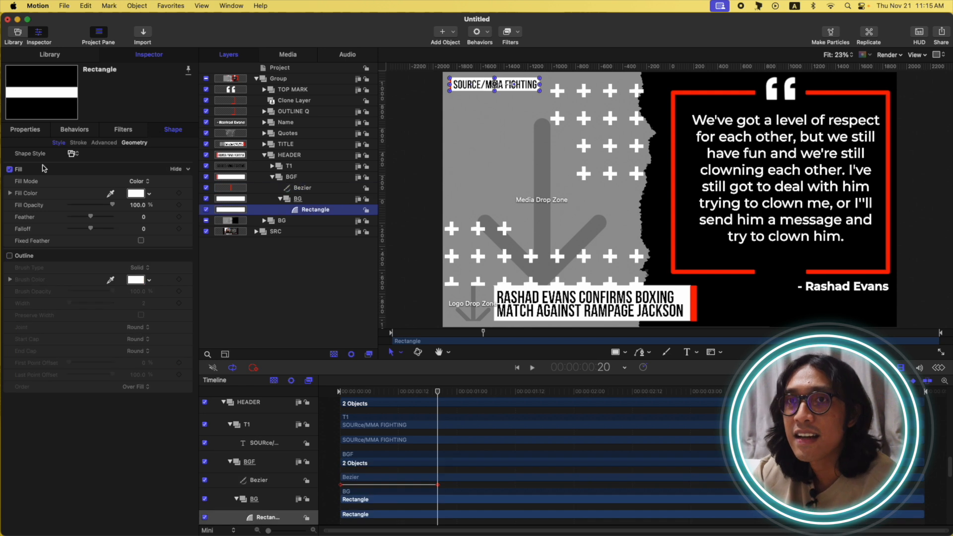
pyautogui.click(23, 132)
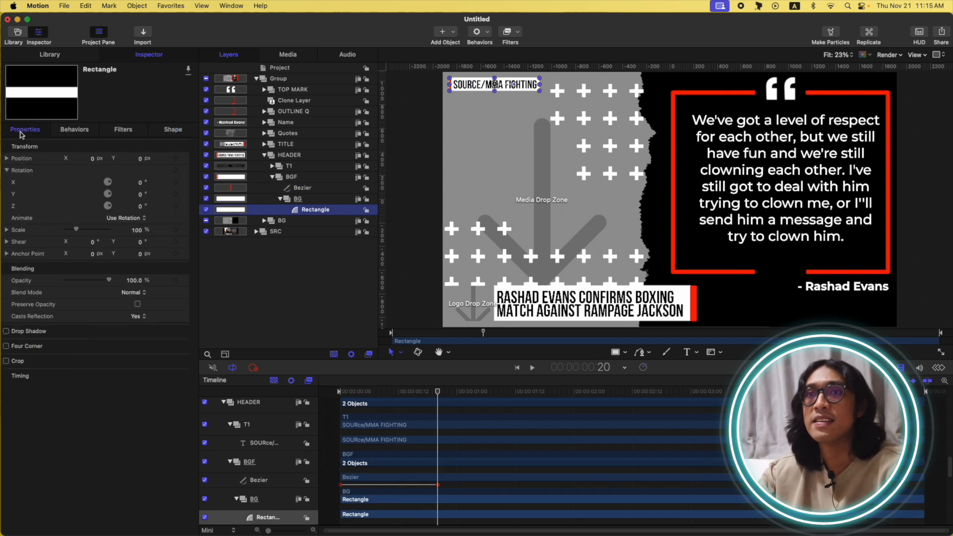
pyautogui.click(170, 132)
pyautogui.click(144, 142)
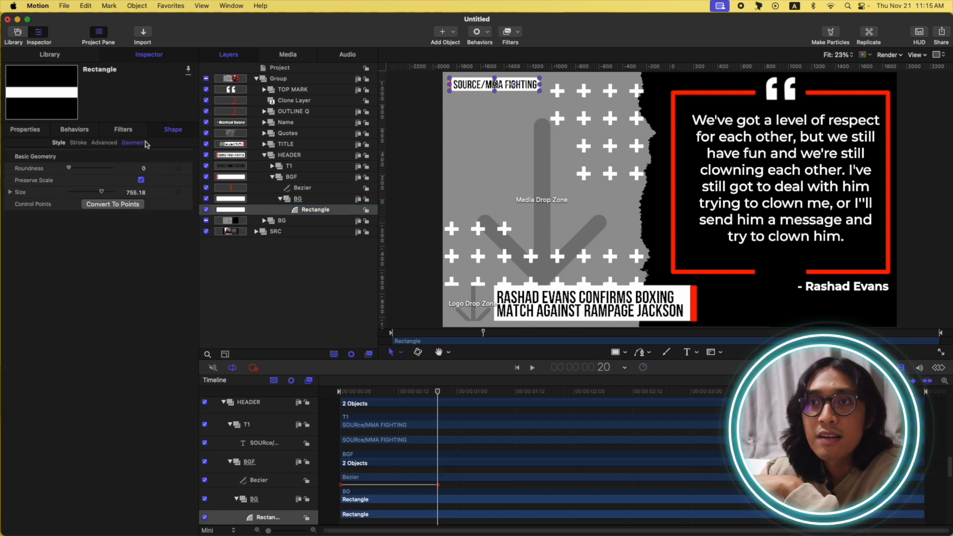
pyautogui.click(11, 192)
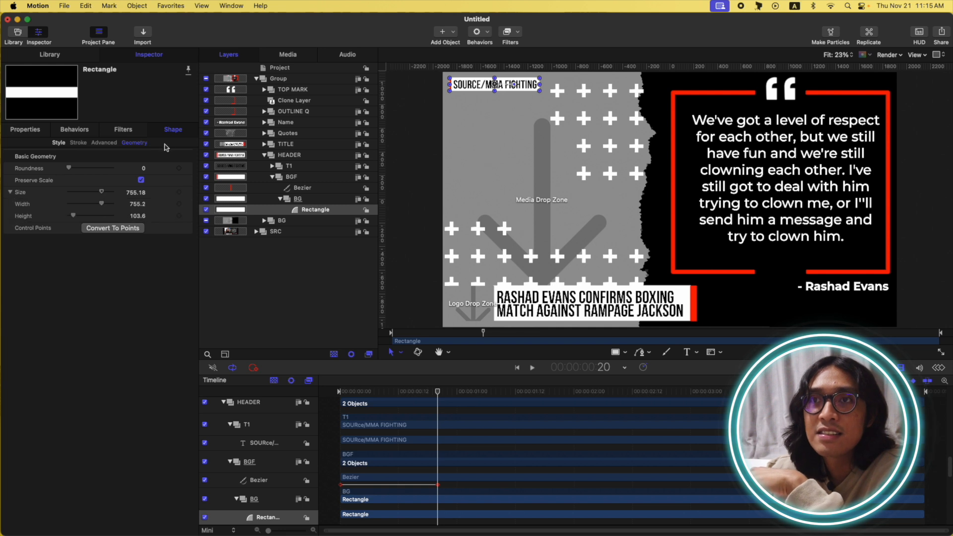
pyautogui.doubleClick(141, 204)
pyautogui.write('755')
pyautogui.press('Return')
pyautogui.click(331, 275)
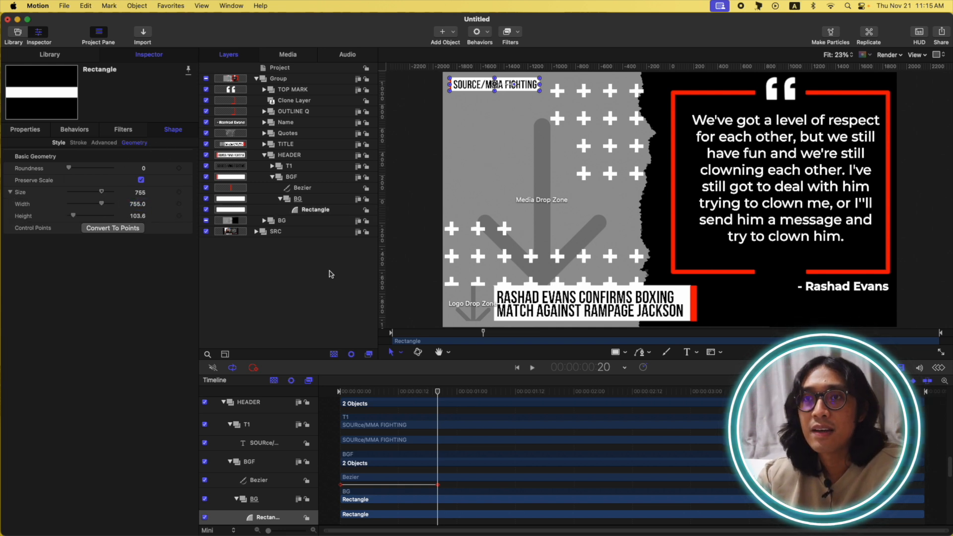
# Step: Set the white header rectangle's anchor point X to 377.5 px
pyautogui.click(322, 211)
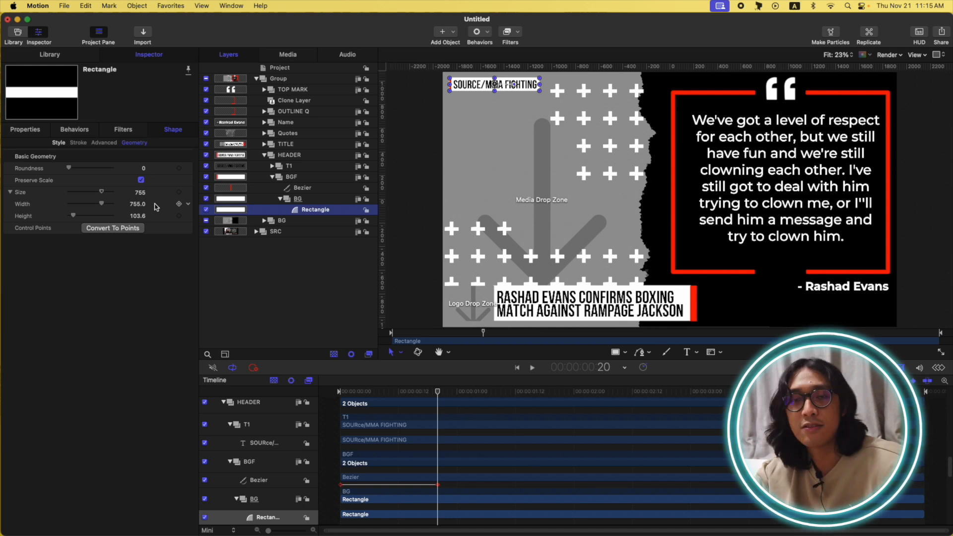
pyautogui.click(37, 131)
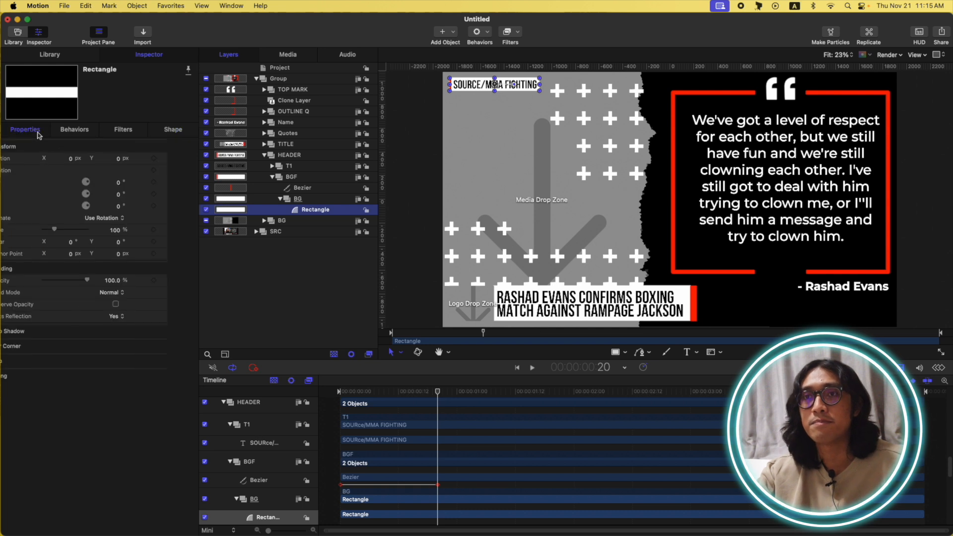
pyautogui.click(10, 171)
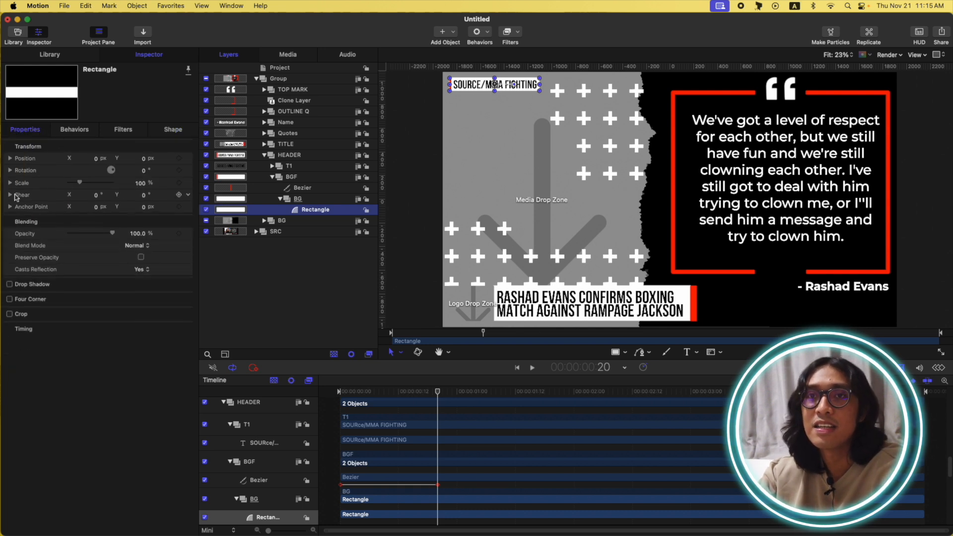
pyautogui.click(10, 206)
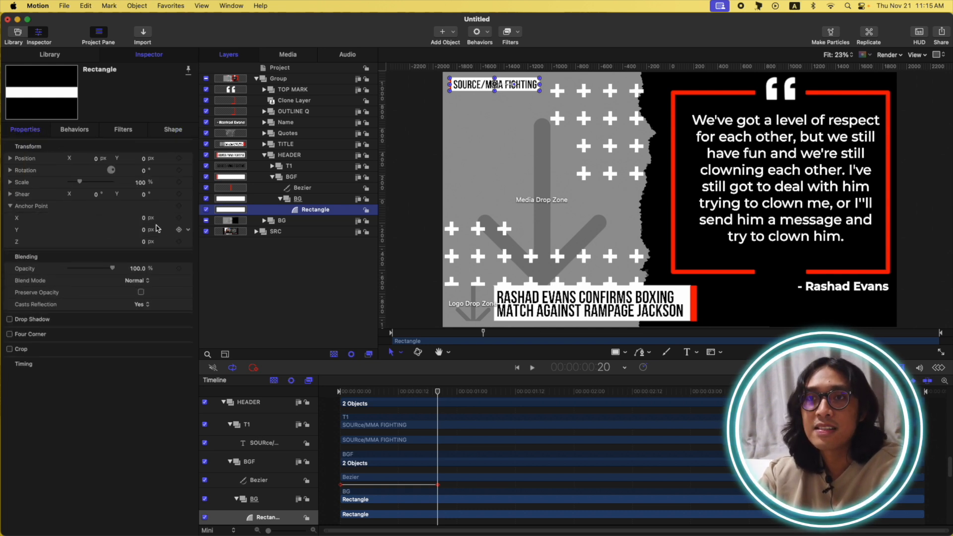
pyautogui.click(143, 218)
pyautogui.write('377.')
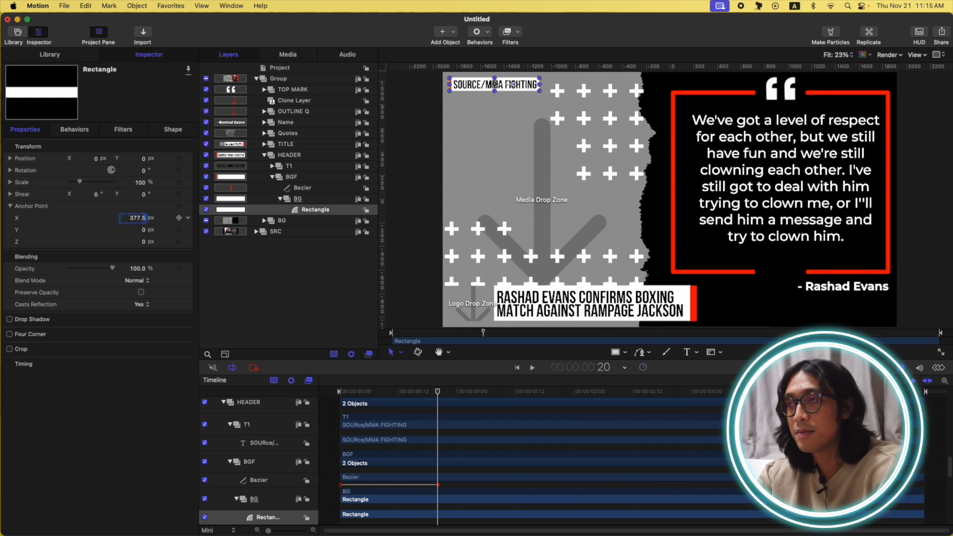
pyautogui.write('5')
pyautogui.press('Return')
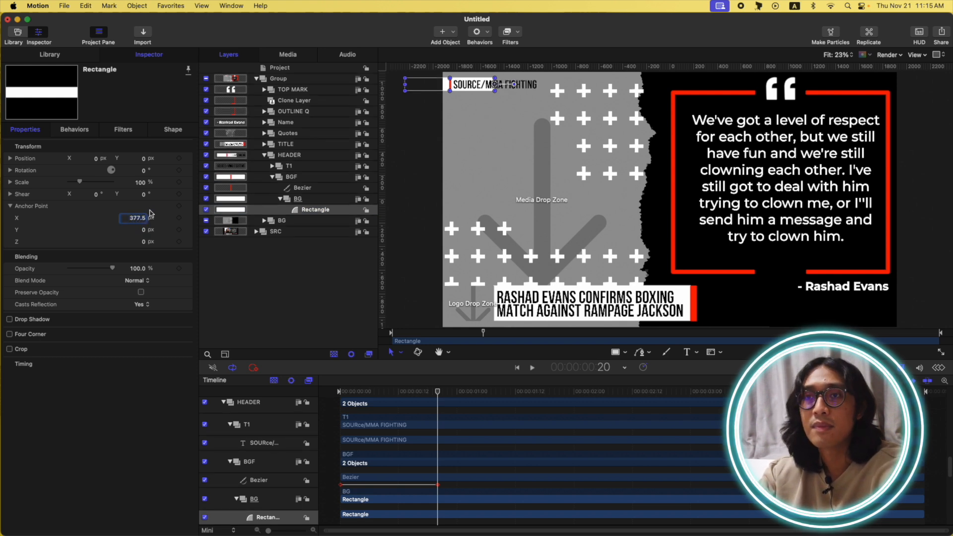
# Step: Set both the anchor point X and the position X of the white header rectangle to -377.5 px
pyautogui.click(130, 219)
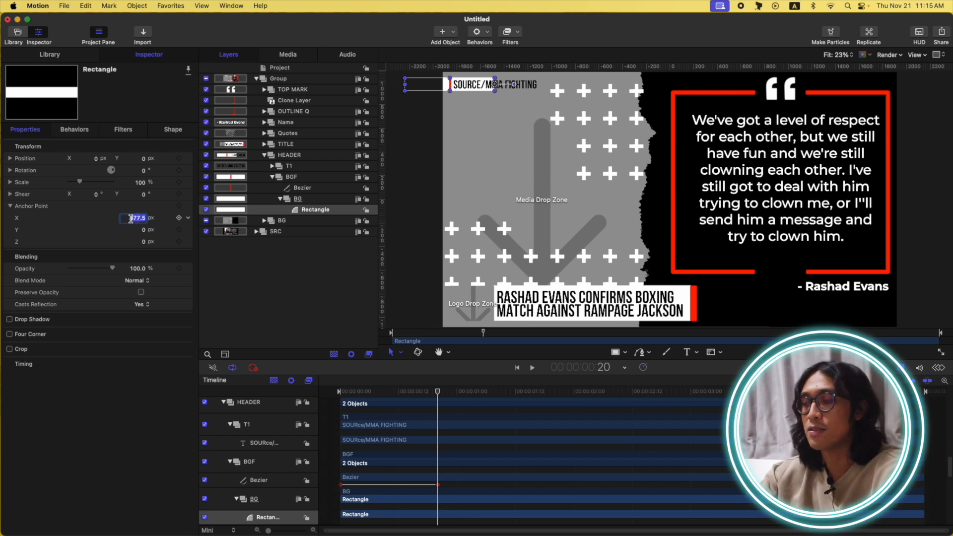
pyautogui.press('Left')
pyautogui.write('-')
pyautogui.press('Return')
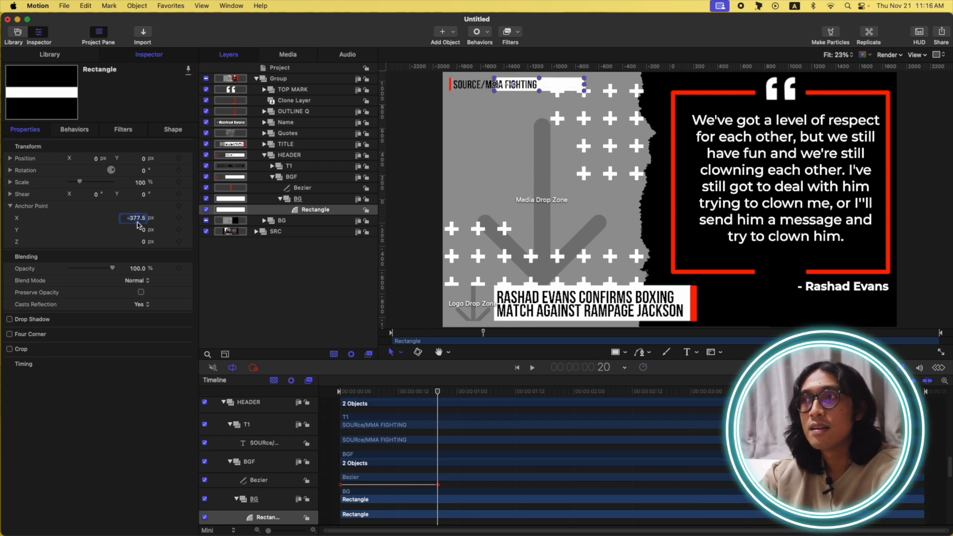
pyautogui.click(10, 159)
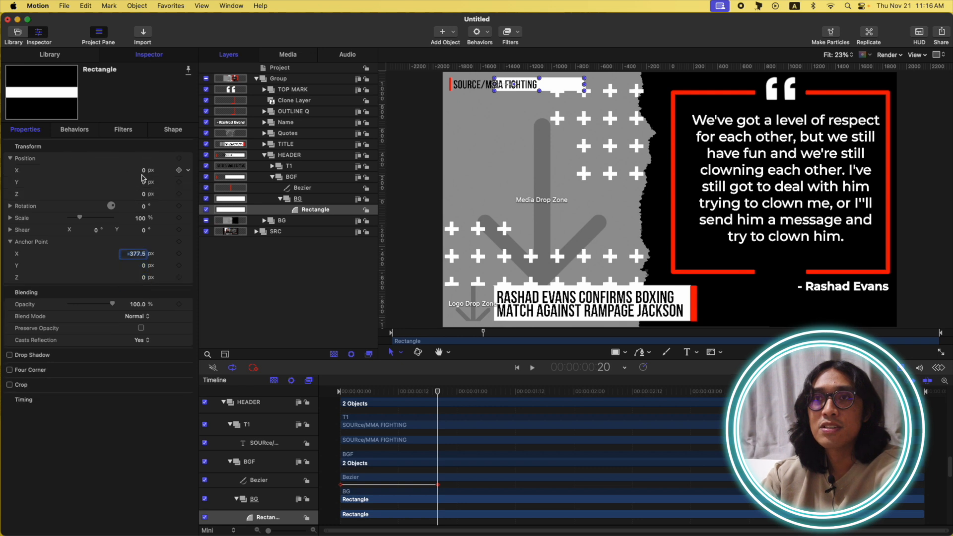
pyautogui.click(144, 171)
pyautogui.write('-377.5')
pyautogui.press('Return')
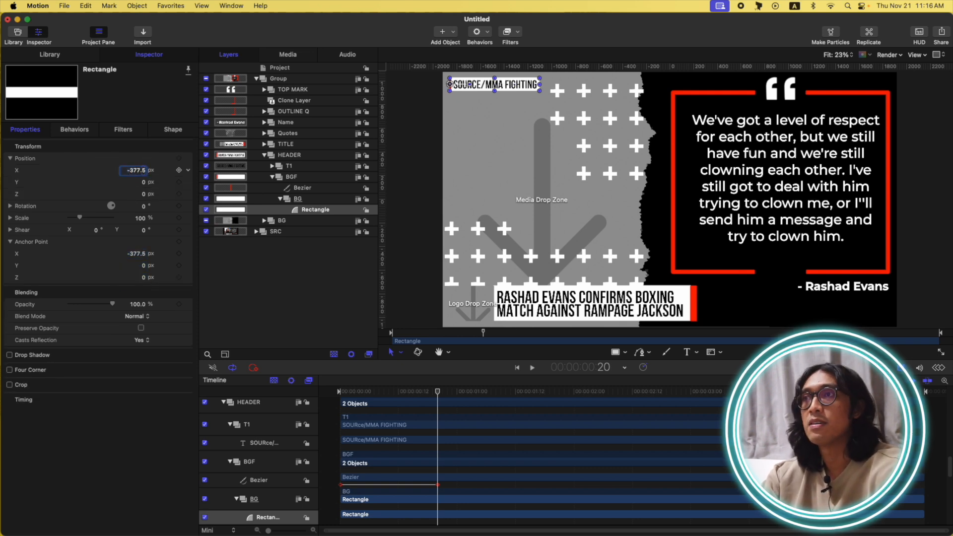
# Step: Reduce the white header rectangle's X scale to 0% at frame 5 and add a keyframe there
pyautogui.moveTo(437, 392); pyautogui.dragTo(365, 400)
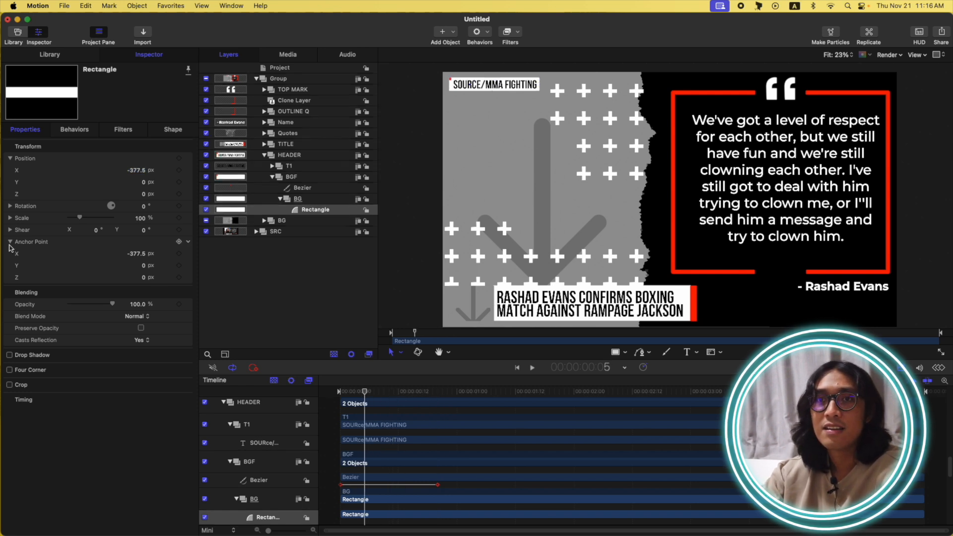
pyautogui.click(10, 218)
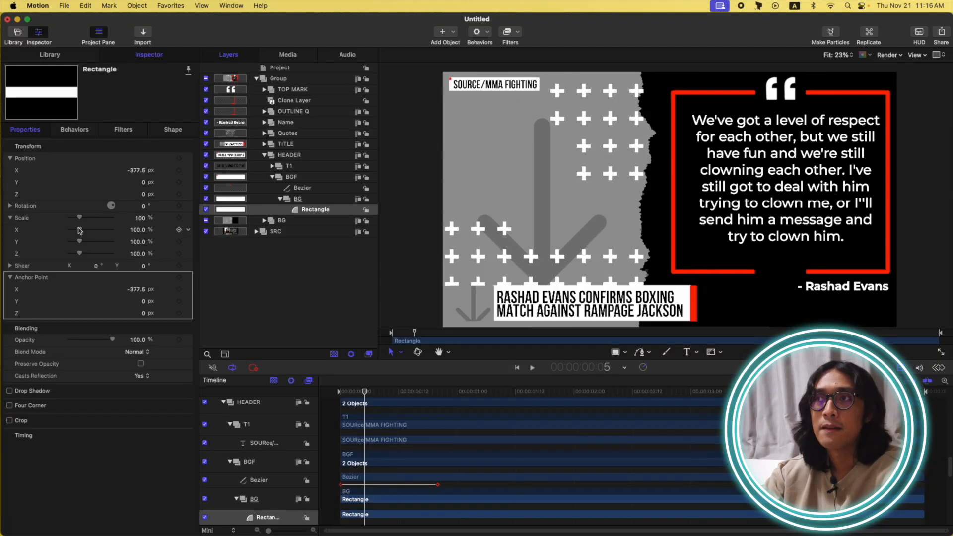
pyautogui.moveTo(80, 229); pyautogui.dragTo(69, 229)
pyautogui.click(179, 230)
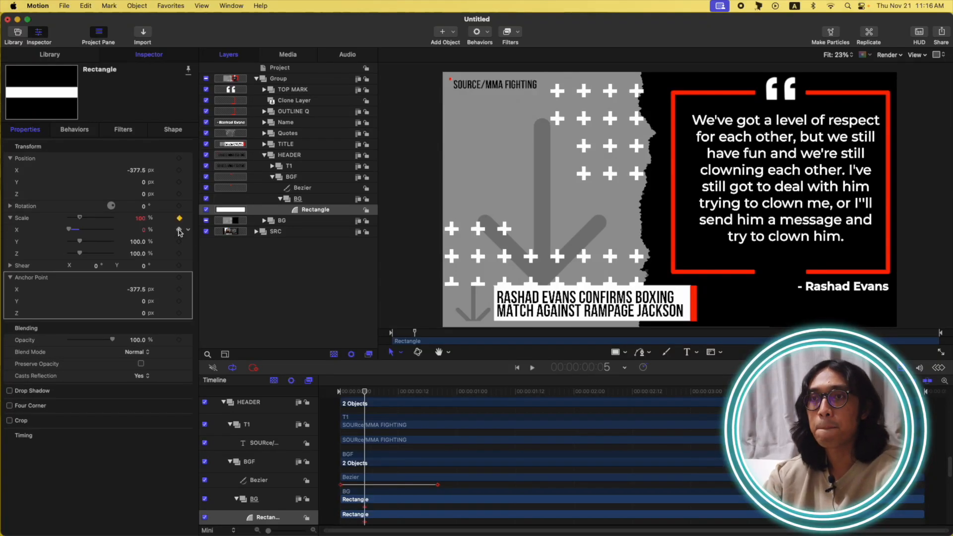
# Step: Keyframe the rectangle's X scale at 100% at 1:01 and scrub through the reveal
pyautogui.hotkey('shift', 'Right')
pyautogui.hotkey('shift', 'Right')
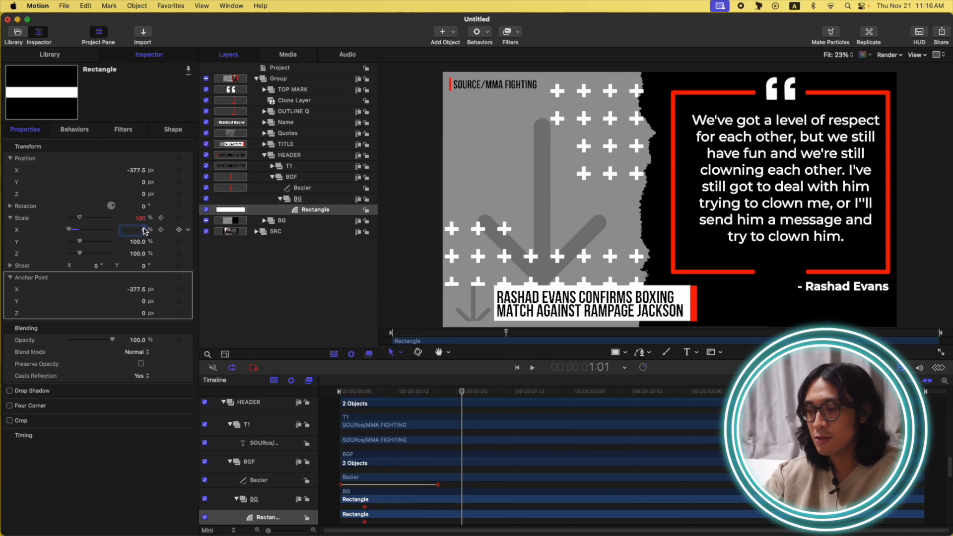
pyautogui.write('100')
pyautogui.press('Return')
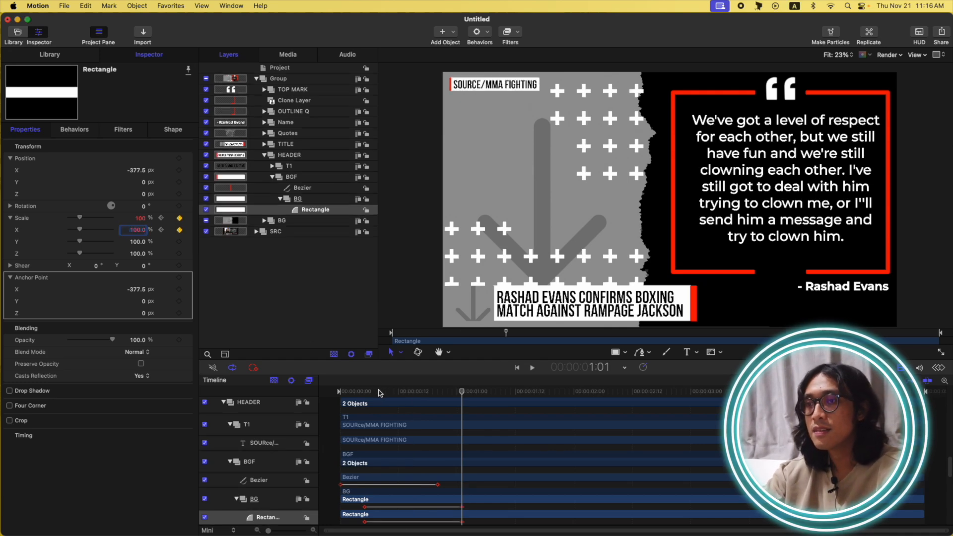
pyautogui.moveTo(379, 393); pyautogui.dragTo(330, 397)
pyautogui.moveTo(352, 393); pyautogui.dragTo(462, 392)
# Step: Give the rectangle's X scale keyframes Bezier interpolation in the Keyframe Editor and stretch the handles into a steep S-curve
pyautogui.click(938, 370)
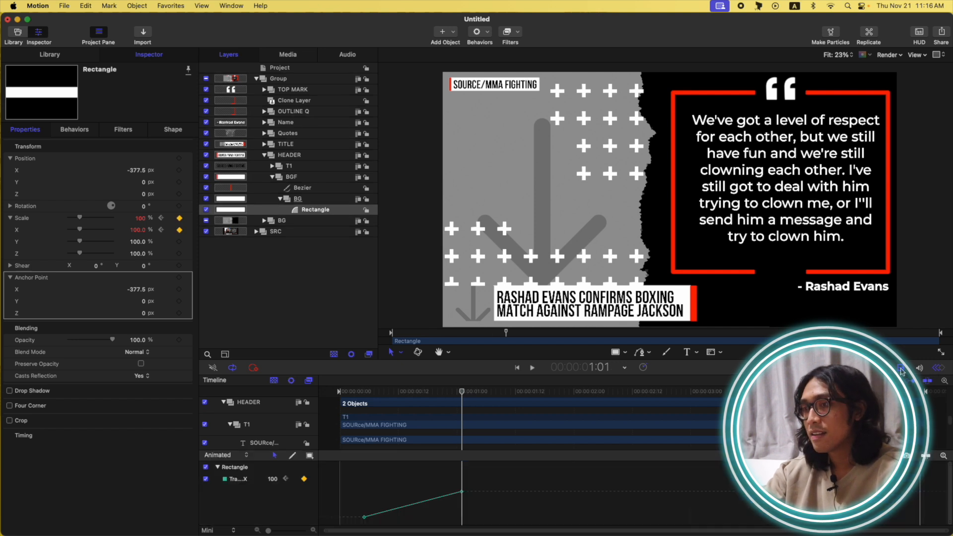
pyautogui.click(901, 369)
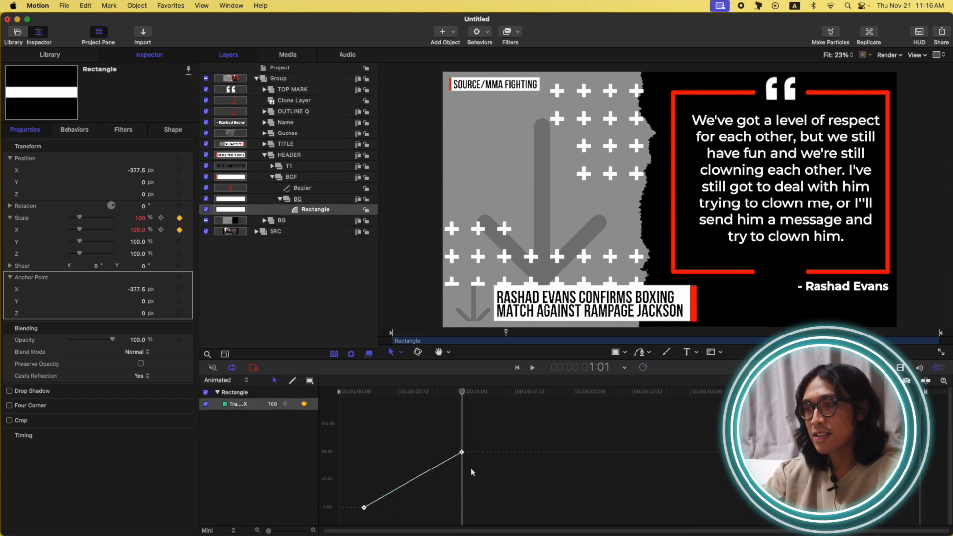
pyautogui.rightClick(462, 453)
pyautogui.moveTo(501, 498)
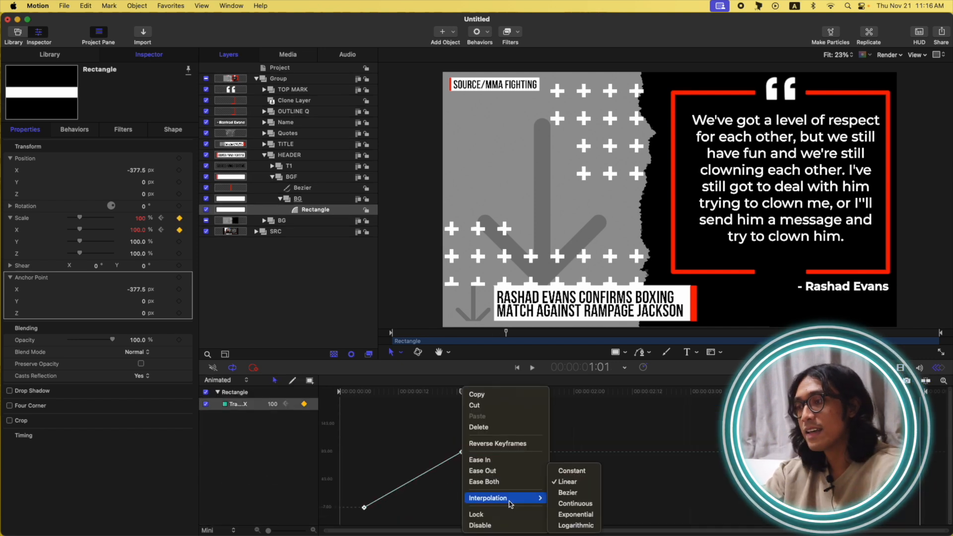
pyautogui.click(566, 493)
pyautogui.moveTo(430, 471); pyautogui.dragTo(451, 508)
pyautogui.press('Home')
pyautogui.moveTo(343, 392)
pyautogui.mouseDown()
pyautogui.moveTo(427, 392)
pyautogui.moveTo(365, 394)
pyautogui.moveTo(398, 400)
pyautogui.mouseUp()
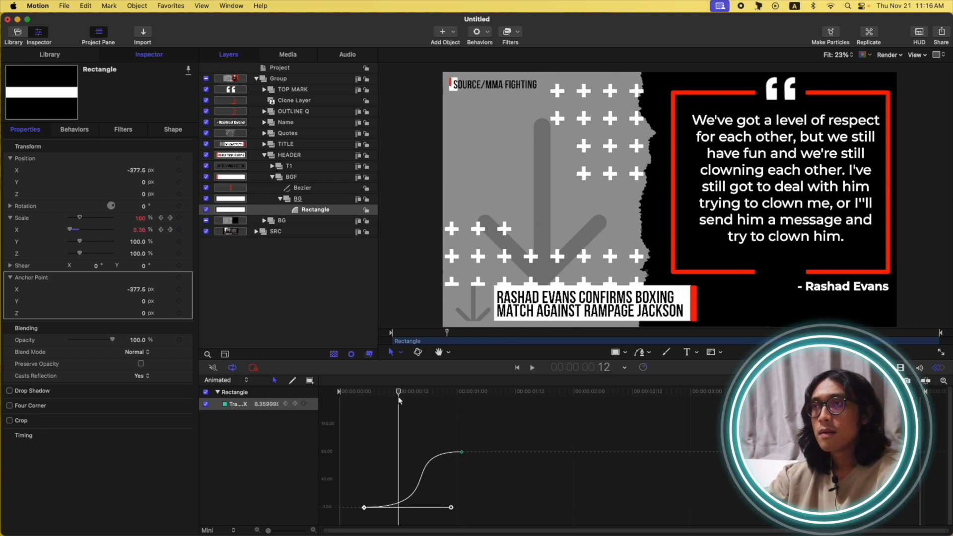
# Step: Undo the stray keyframe move in the timeline, shift the rectangle's scale keyframe pair to start at frame 12, and preview it
pyautogui.click(900, 368)
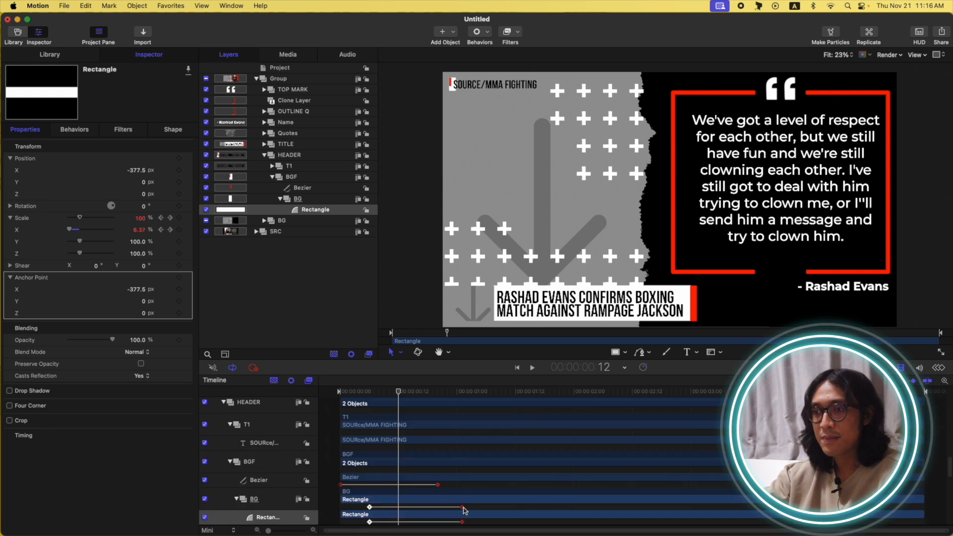
pyautogui.press('super+z')
pyautogui.moveTo(367, 508); pyautogui.dragTo(387, 507)
pyautogui.moveTo(399, 394)
pyautogui.mouseDown()
pyautogui.moveTo(342, 396)
pyautogui.moveTo(414, 392)
pyautogui.mouseUp()
pyautogui.press('space')
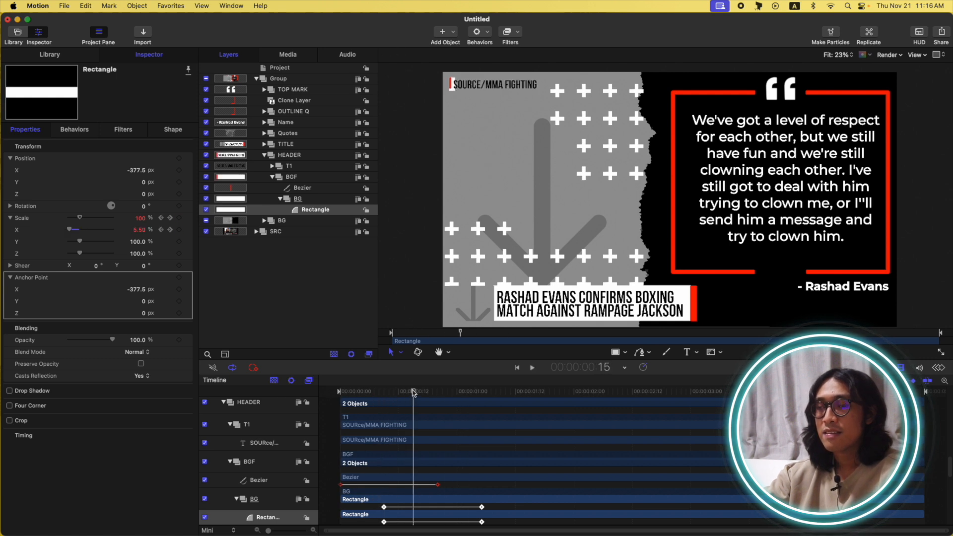
pyautogui.moveTo(386, 508); pyautogui.dragTo(401, 507)
pyautogui.moveTo(408, 396); pyautogui.dragTo(366, 396)
pyautogui.press('space')
pyautogui.press('space')
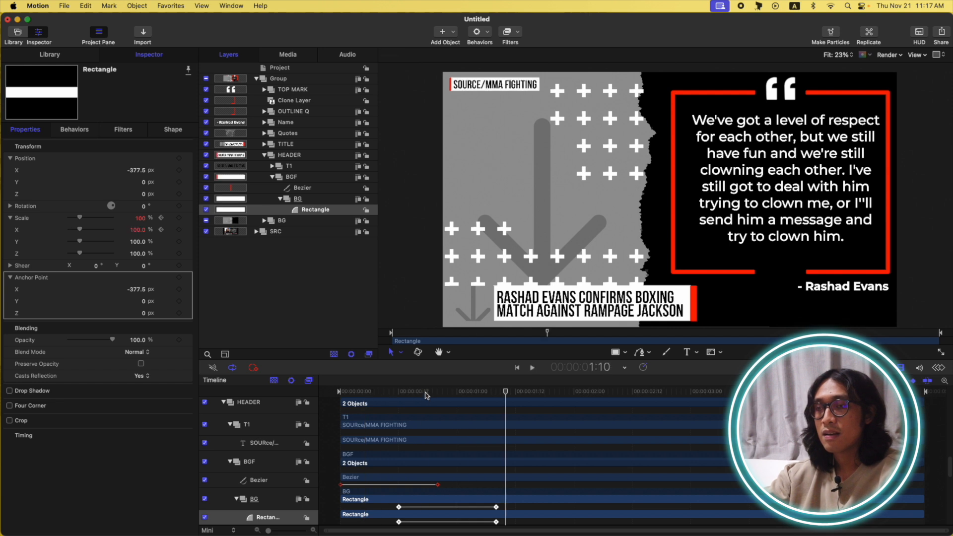
# Step: Shift the rectangle's scale keyframe pair to start at frame 18 and play the header animation from the beginning
pyautogui.moveTo(420, 390)
pyautogui.mouseDown()
pyautogui.moveTo(412, 392)
pyautogui.moveTo(428, 392)
pyautogui.mouseUp()
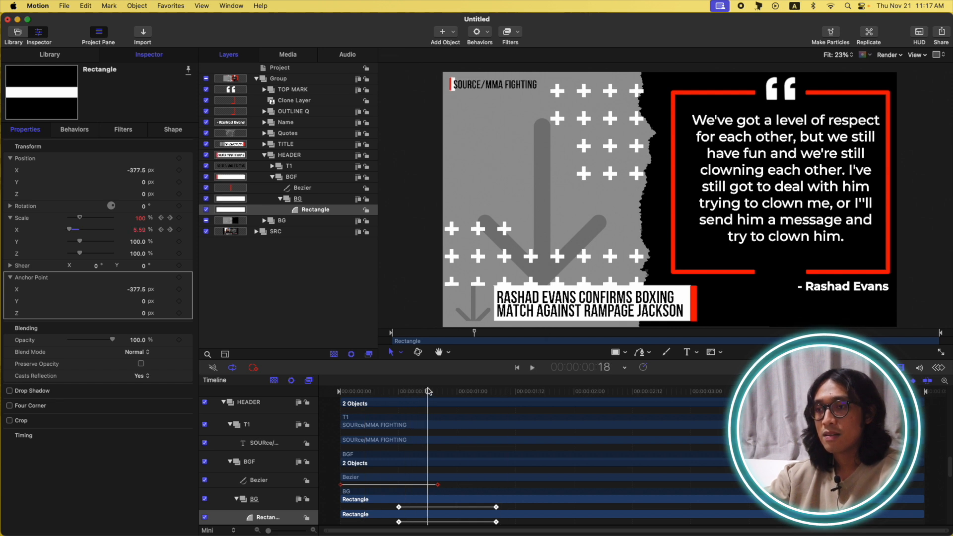
pyautogui.moveTo(403, 515); pyautogui.dragTo(432, 515)
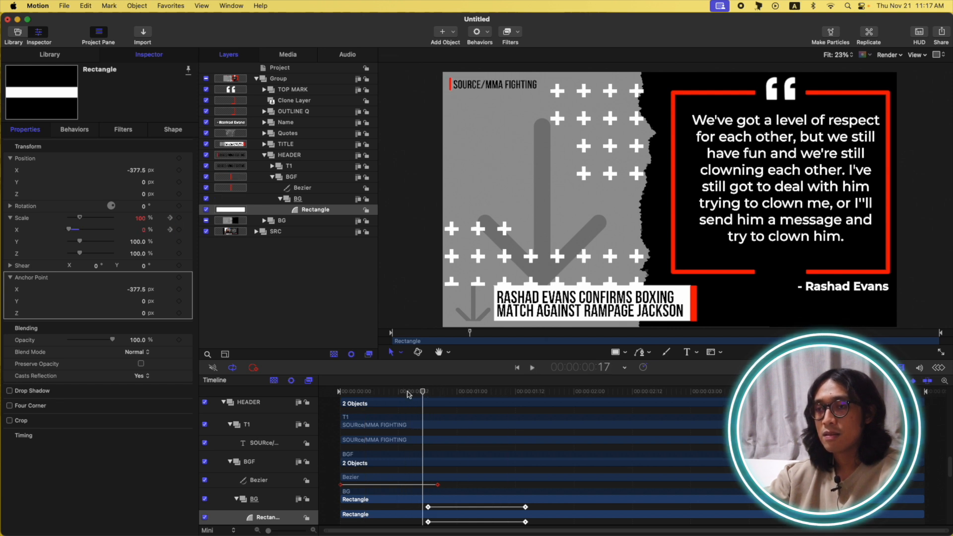
pyautogui.press('Home')
pyautogui.click(342, 303)
pyautogui.press('space')
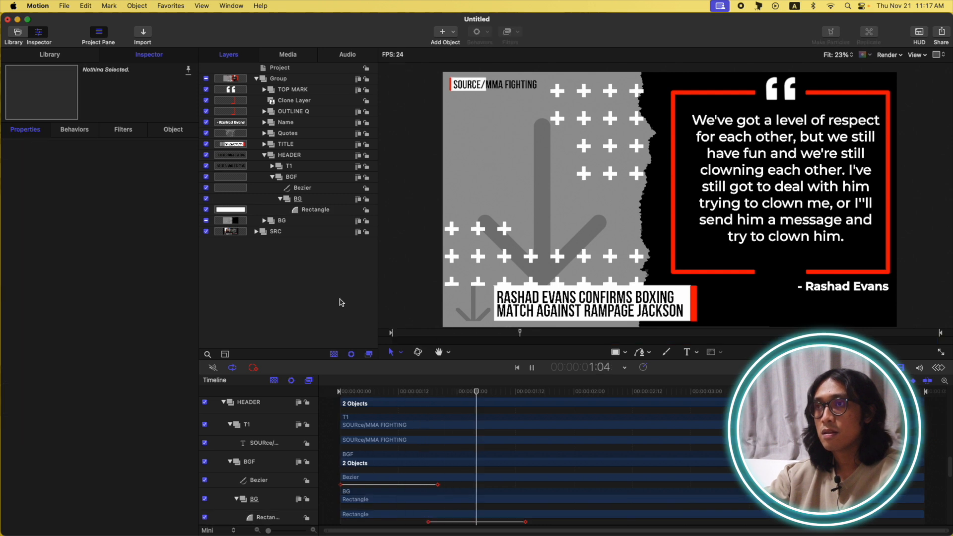
pyautogui.press('space')
pyautogui.moveTo(433, 392); pyautogui.dragTo(339, 395)
pyautogui.press('space')
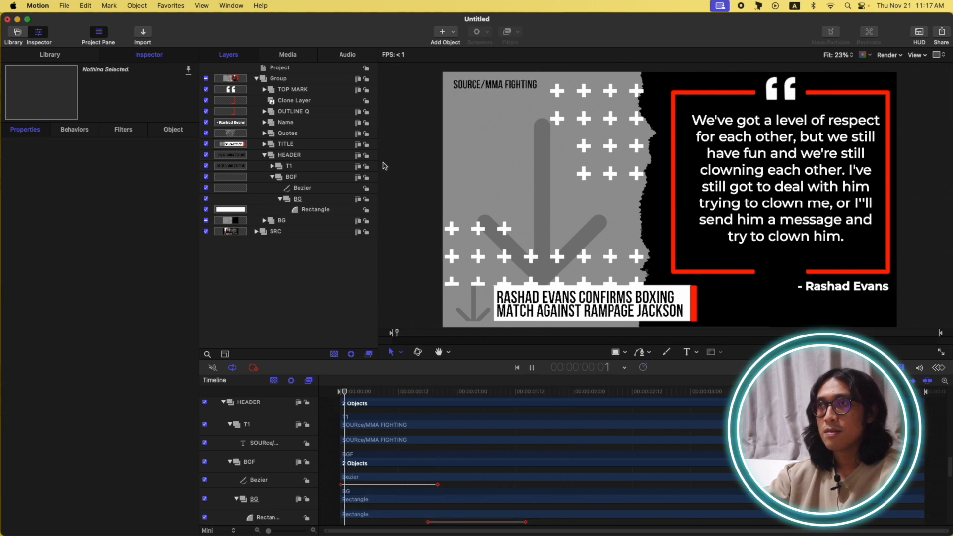
pyautogui.press('space')
# Step: Switch the red Bezier line's offset keyframes to Bezier interpolation in the Keyframe Editor
pyautogui.click(303, 188)
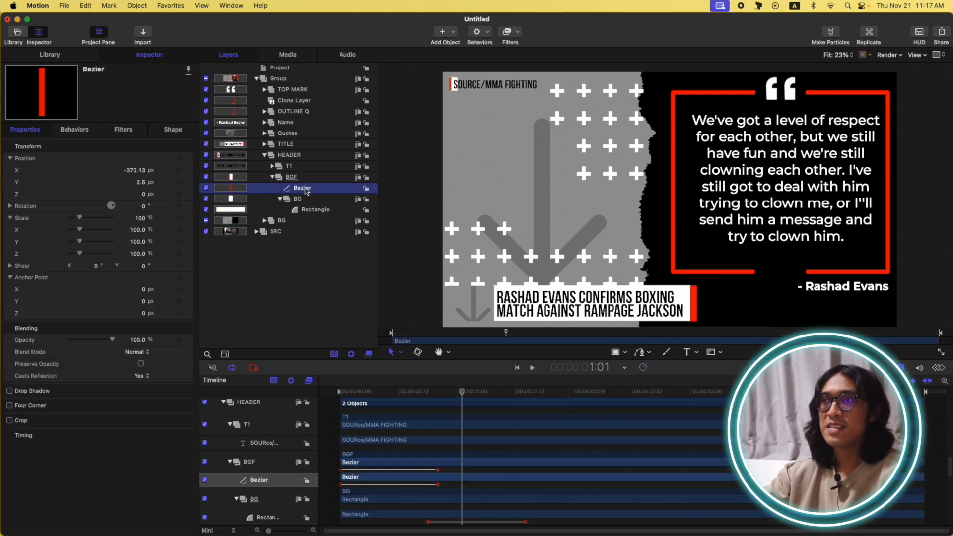
pyautogui.click(938, 368)
pyautogui.click(901, 368)
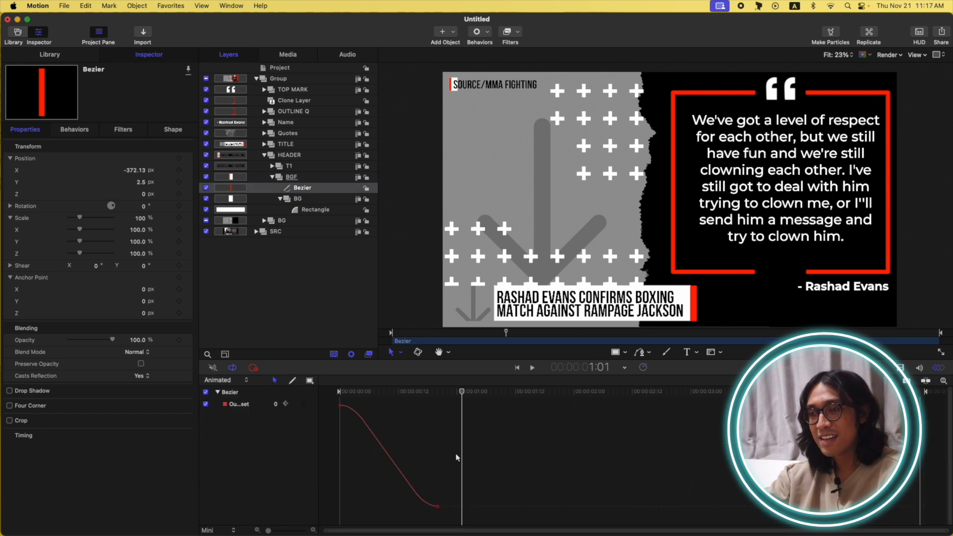
pyautogui.click(370, 430)
pyautogui.rightClick(339, 406)
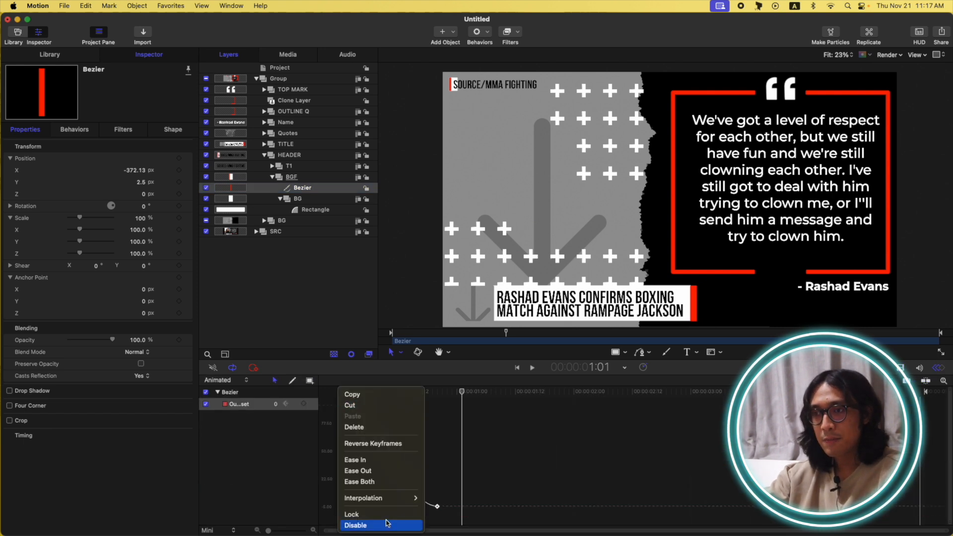
pyautogui.moveTo(382, 498)
pyautogui.click(449, 492)
# Step: Lengthen the handles of both offset keyframes horizontally to form a steep S-curve, then play back the red line's animation
pyautogui.moveTo(406, 507); pyautogui.dragTo(363, 508)
pyautogui.click(340, 406)
pyautogui.moveTo(375, 406); pyautogui.dragTo(421, 405)
pyautogui.press('space')
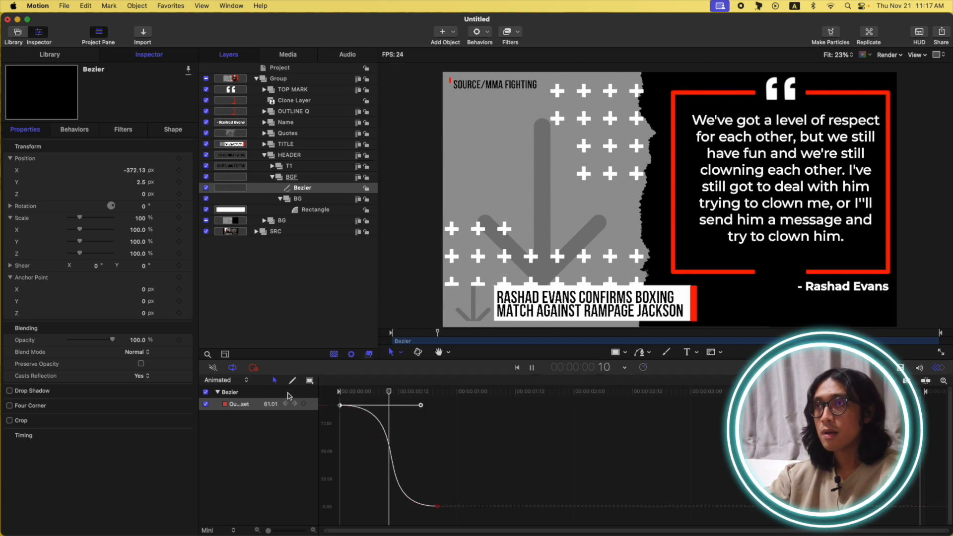
pyautogui.press('space')
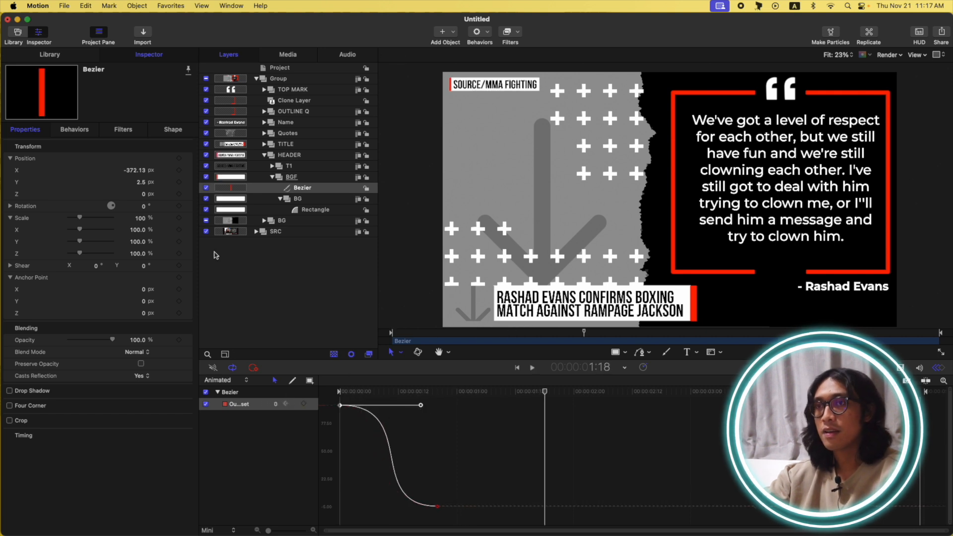
# Step: Move the white rectangle's two X scale keyframes earlier, starting at about frame 14, and play back the header animation
pyautogui.click(334, 210)
pyautogui.moveTo(582, 430); pyautogui.dragTo(322, 523)
pyautogui.moveTo(310, 496)
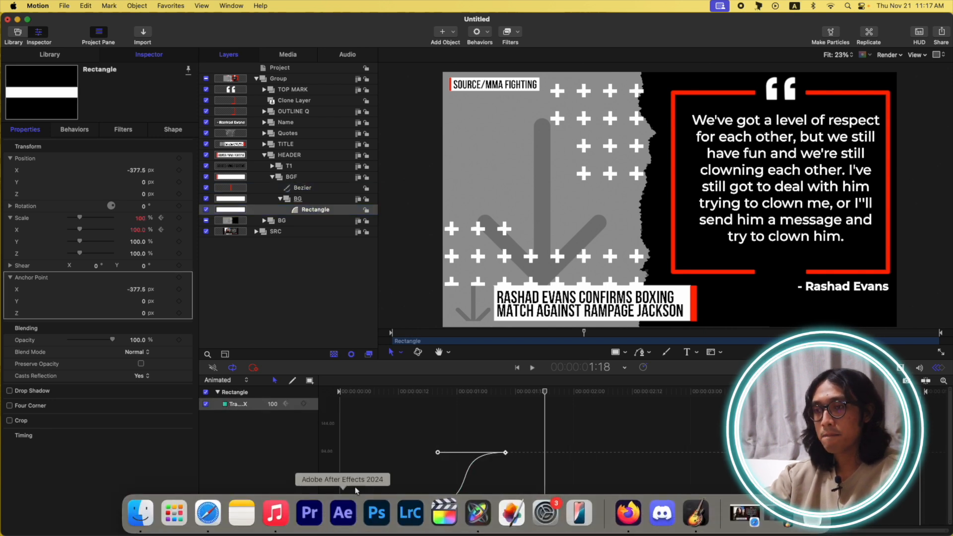
pyautogui.press('space')
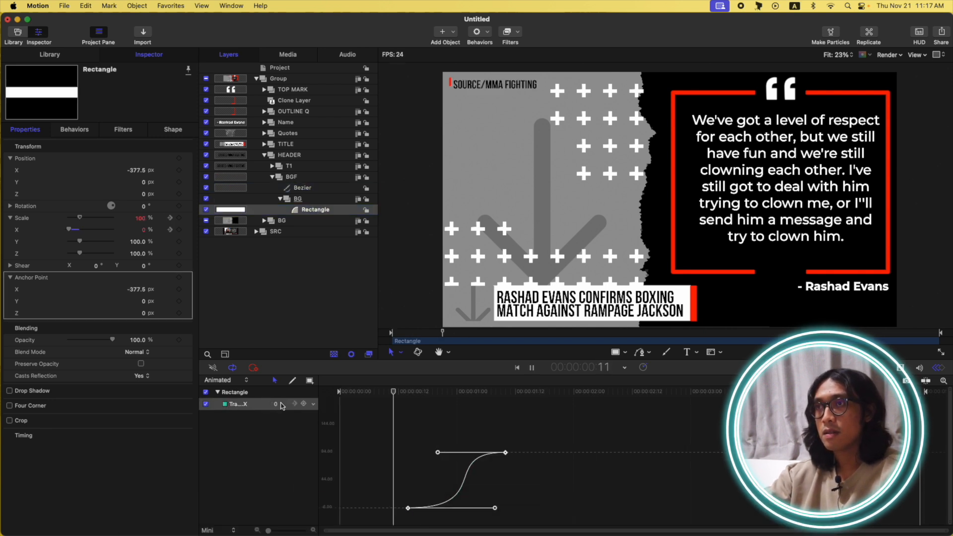
pyautogui.press('space')
pyautogui.moveTo(402, 392); pyautogui.dragTo(465, 383)
pyautogui.press('space')
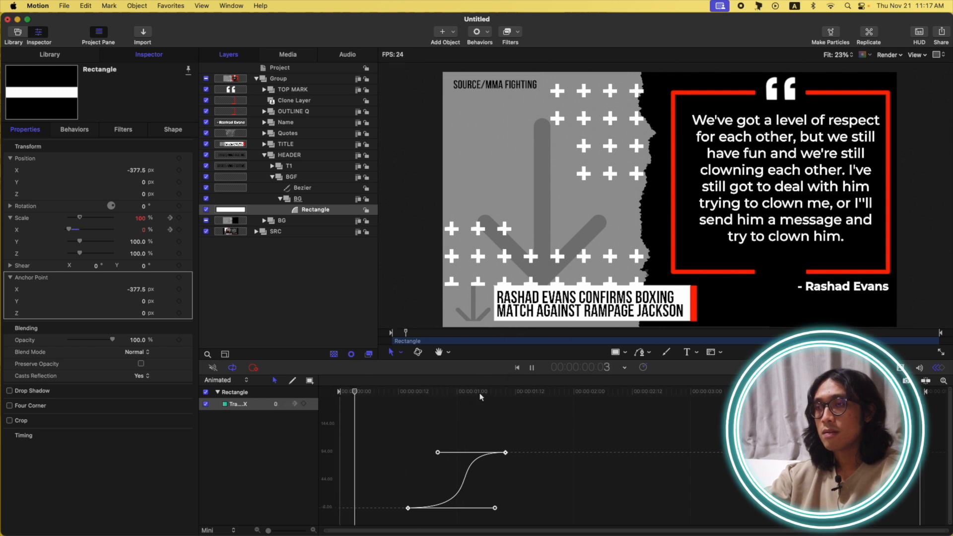
pyautogui.press('space')
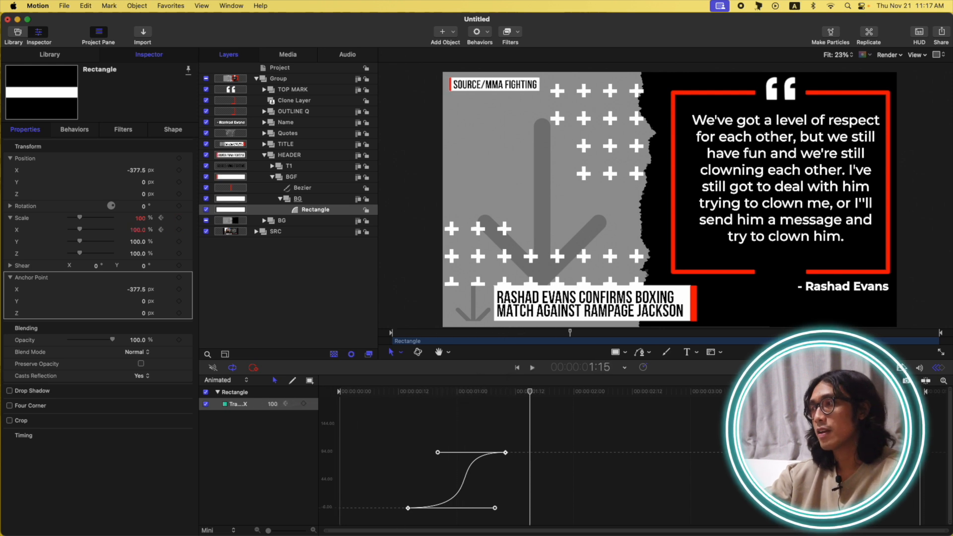
# Step: Return to the timeline, collapse the BGF group, expand T1 and select its SOURce/MMA FIGHTING text layer
pyautogui.click(931, 367)
pyautogui.click(935, 368)
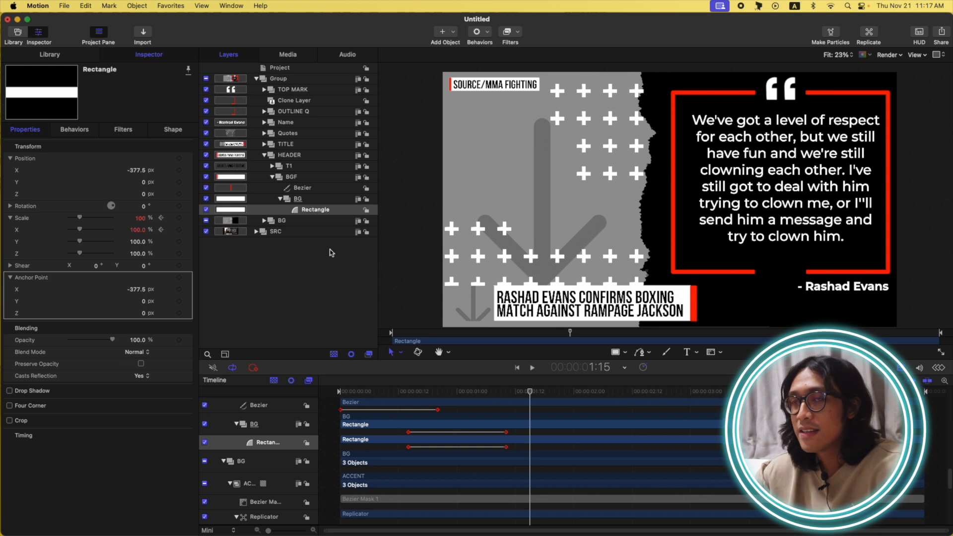
pyautogui.click(273, 177)
pyautogui.click(273, 166)
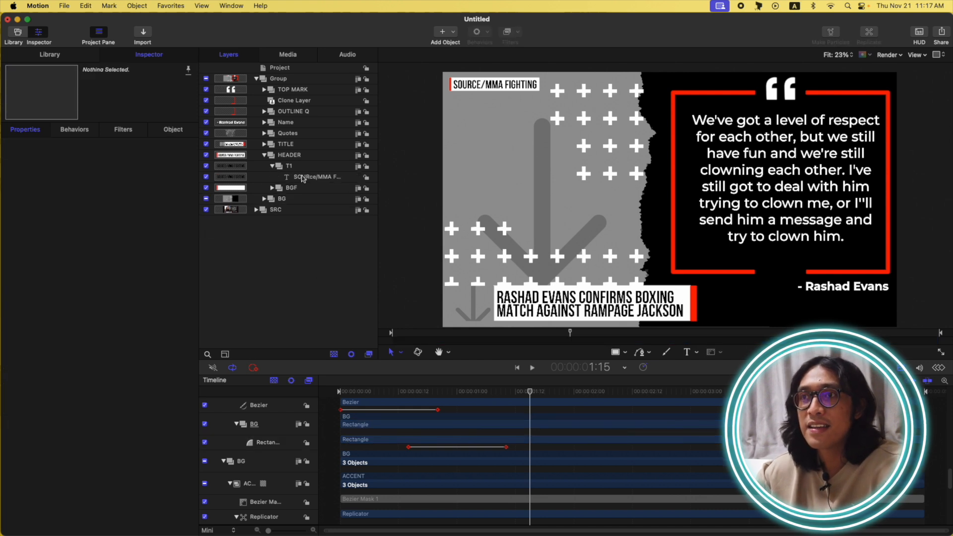
pyautogui.click(303, 178)
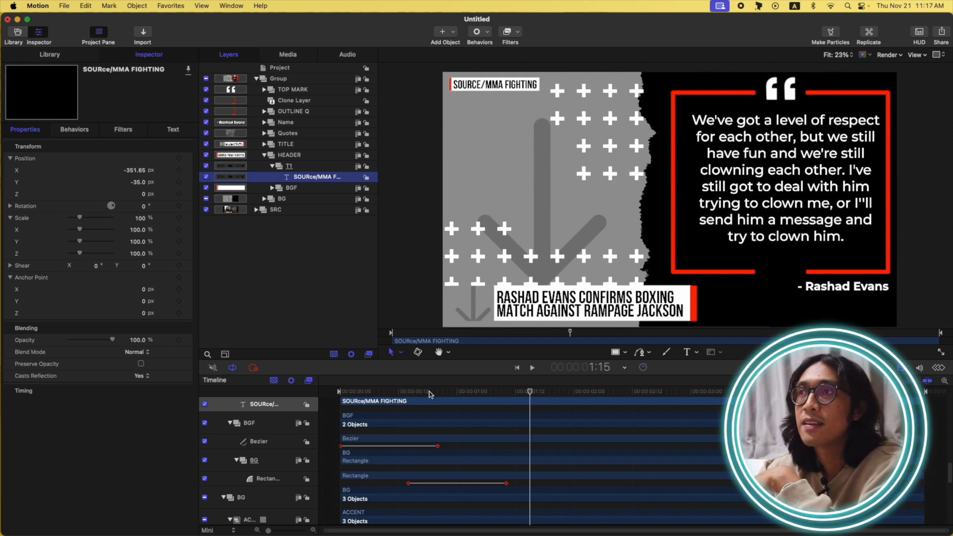
# Step: Apply the Slide In behavior from the Text-Basic text sequences to the SOURce/MMA FIGHTING text layer
pyautogui.click(54, 55)
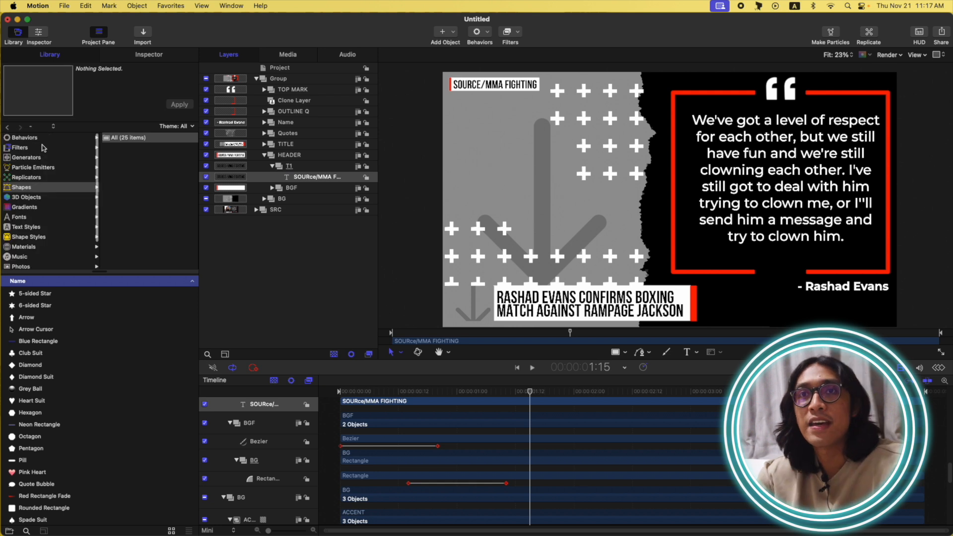
pyautogui.click(45, 138)
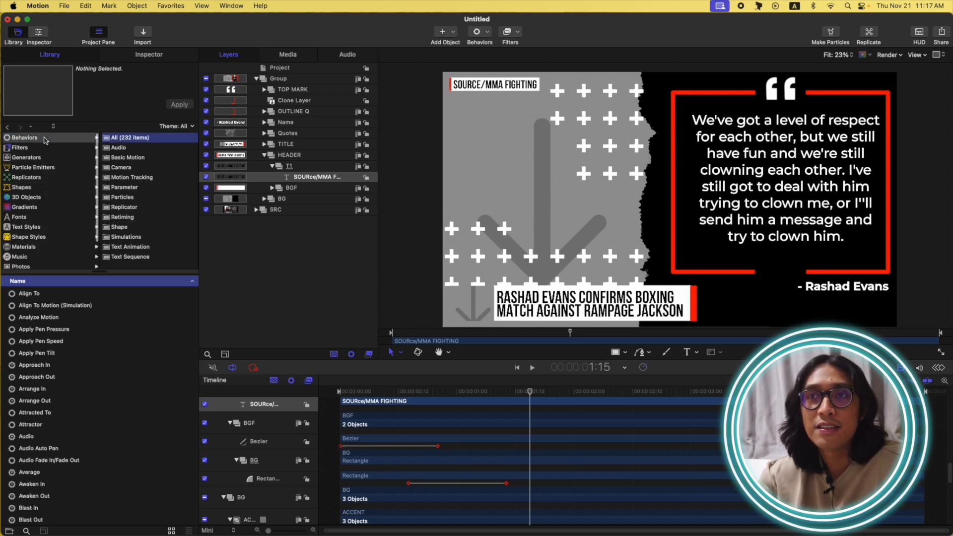
pyautogui.click(149, 246)
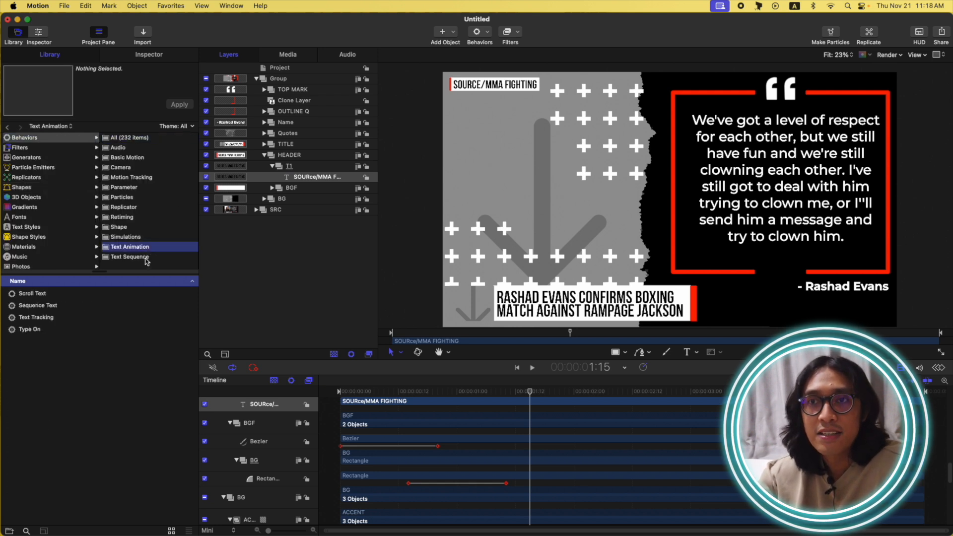
pyautogui.click(149, 257)
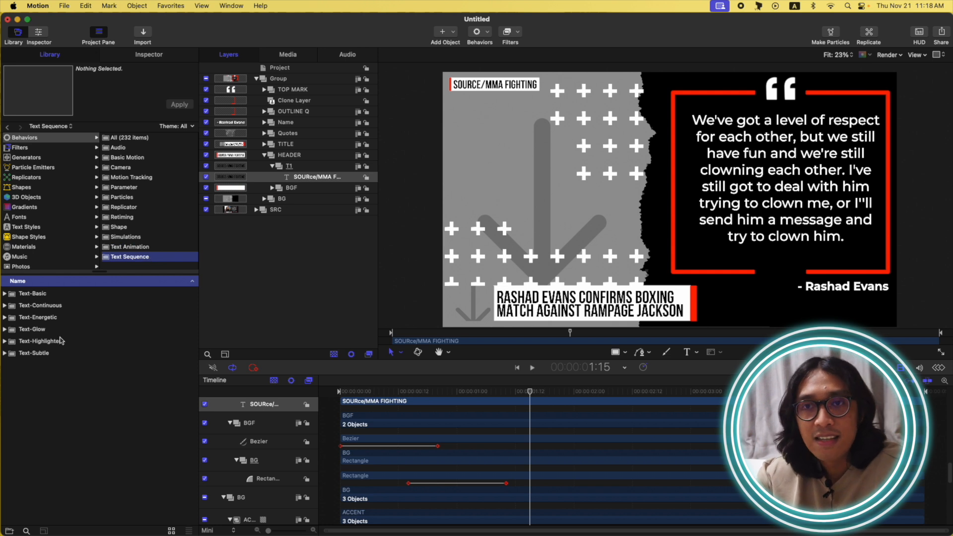
pyautogui.click(5, 294)
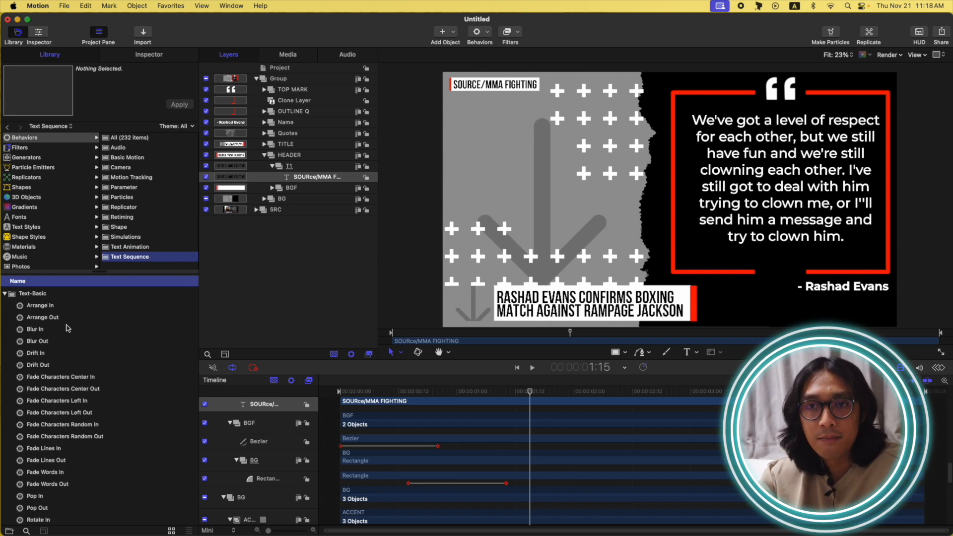
pyautogui.scroll(-5, 66, 326)
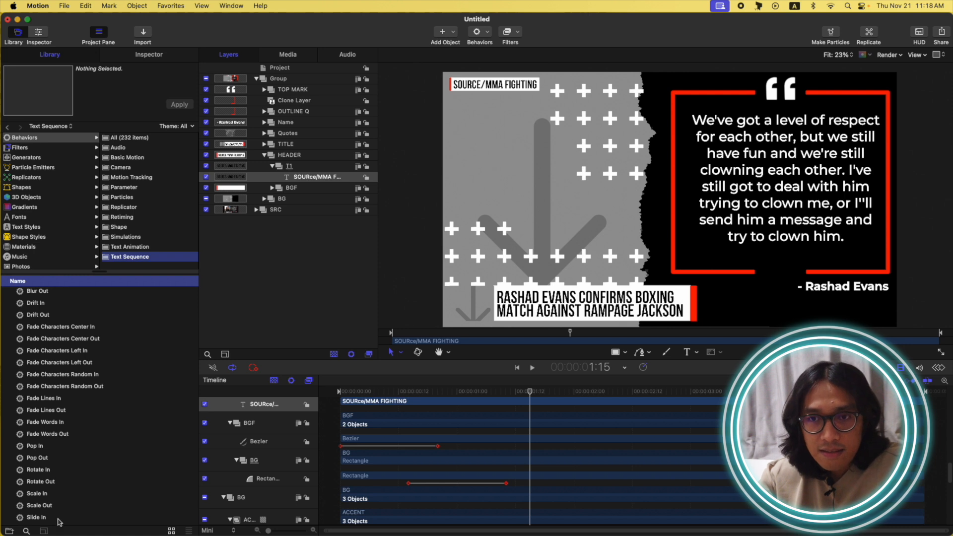
pyautogui.scroll(-2, 54, 519)
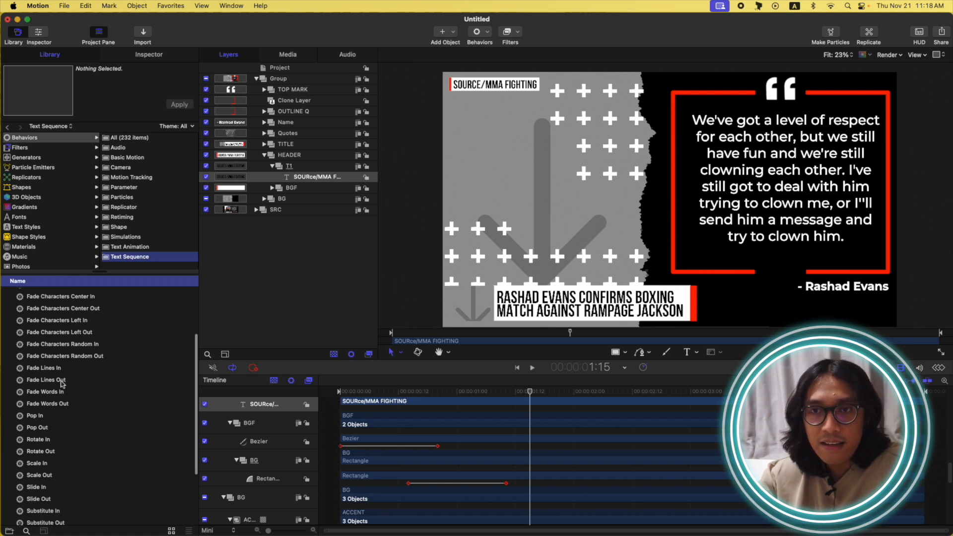
pyautogui.click(47, 487)
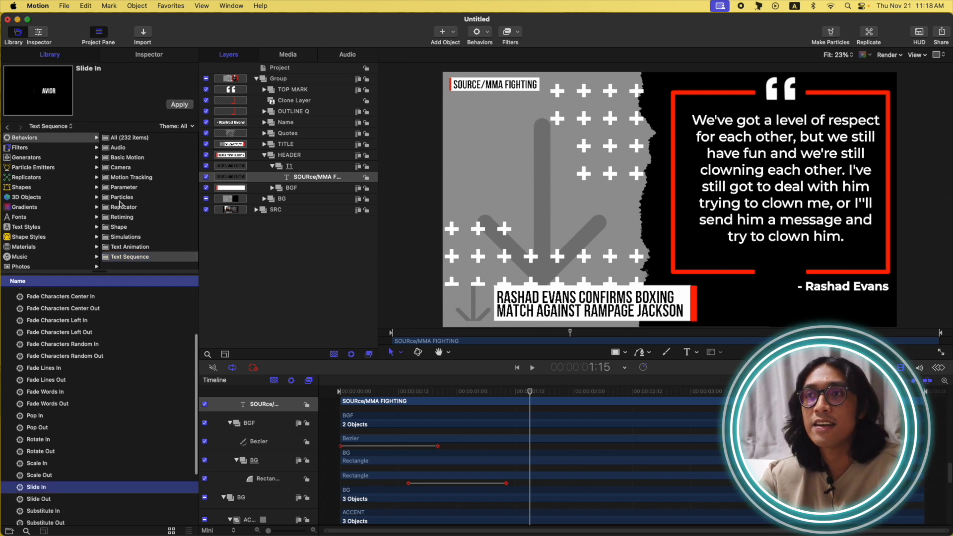
pyautogui.click(189, 105)
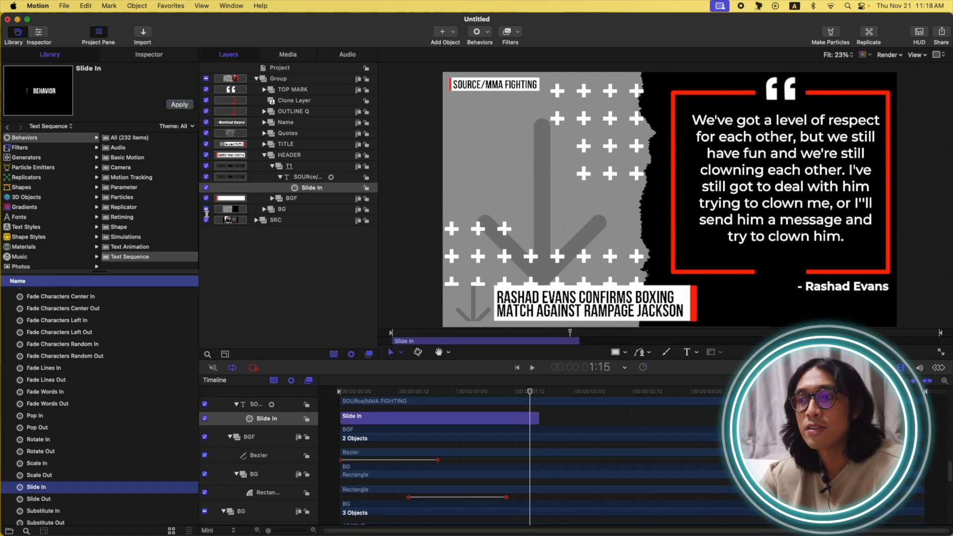
# Step: Trim the Slide In behavior to end at about frame 15 and return to the start of the timeline
pyautogui.moveTo(443, 391); pyautogui.dragTo(414, 392)
pyautogui.press('o')
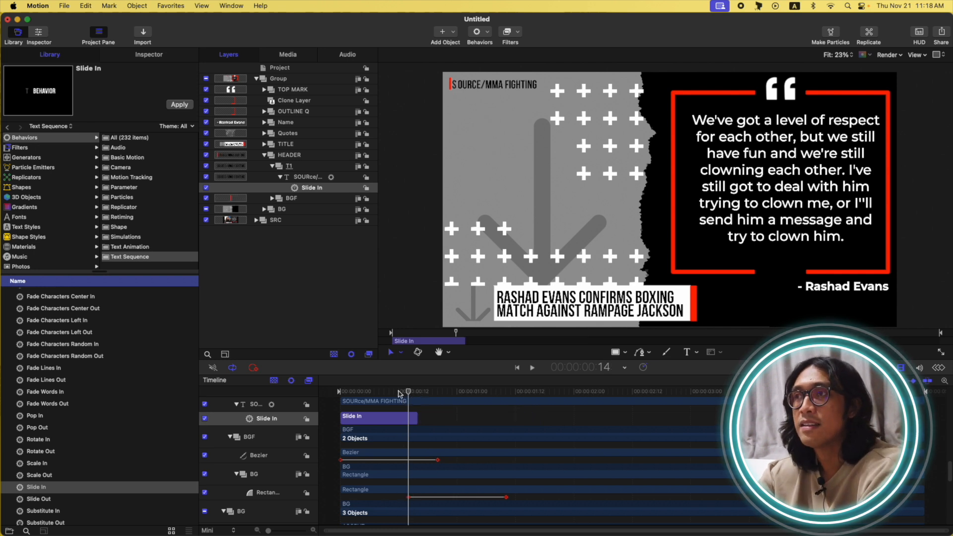
pyautogui.press('Home')
# Step: Set the Slide In behavior's Animate option to Word and preview the header text animation
pyautogui.click(137, 56)
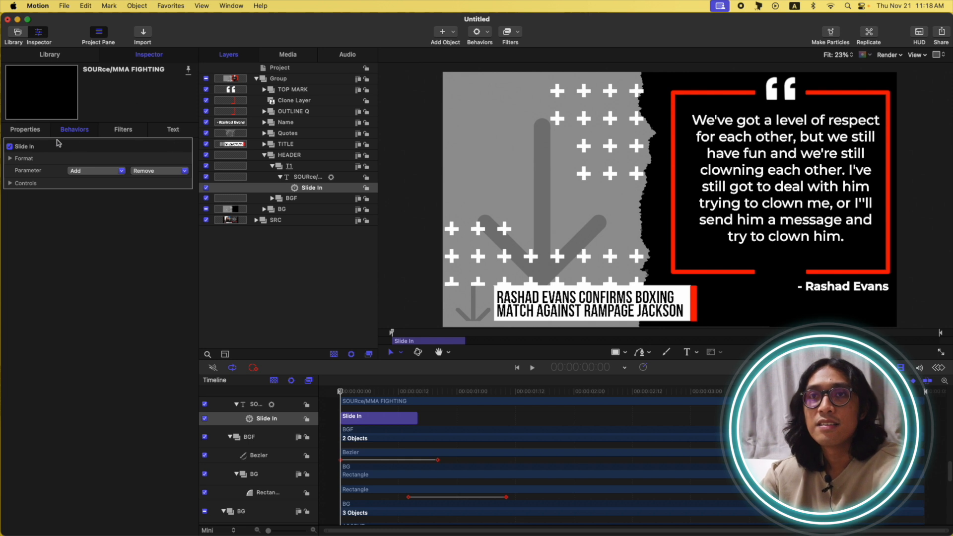
pyautogui.click(9, 158)
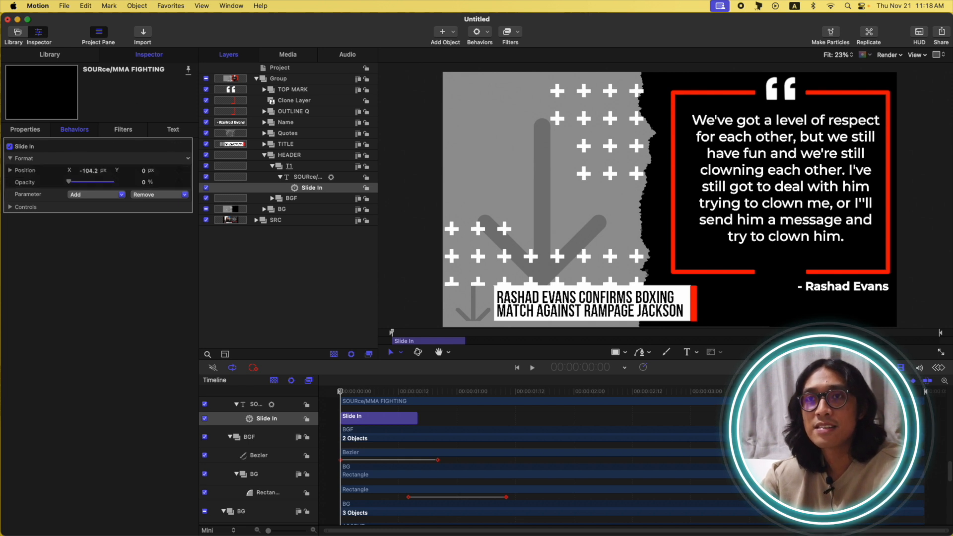
pyautogui.moveTo(340, 393); pyautogui.dragTo(384, 393)
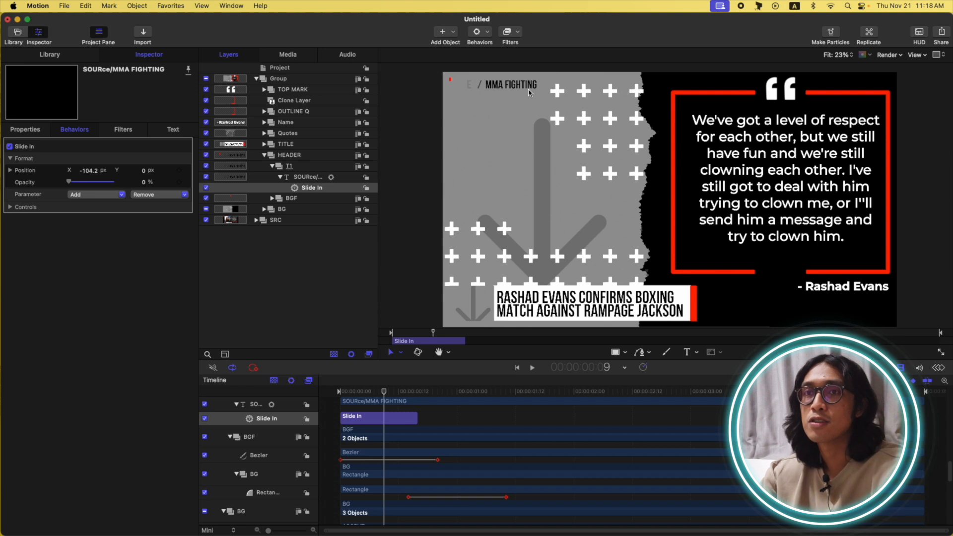
pyautogui.click(11, 208)
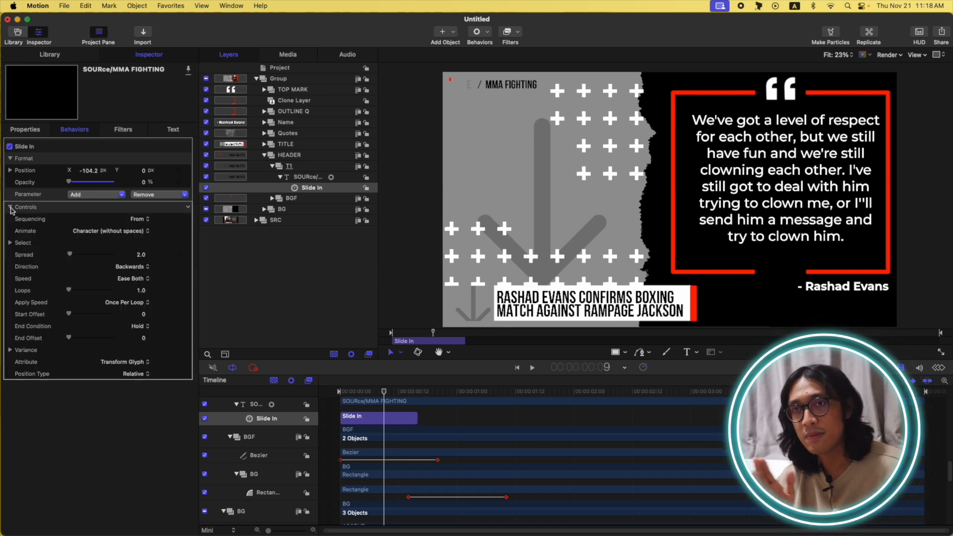
pyautogui.click(142, 304)
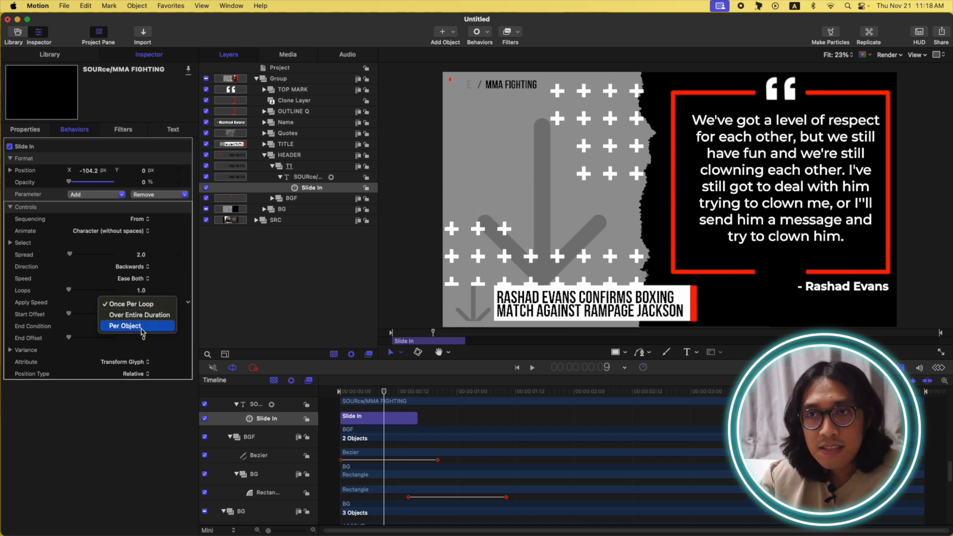
pyautogui.click(311, 288)
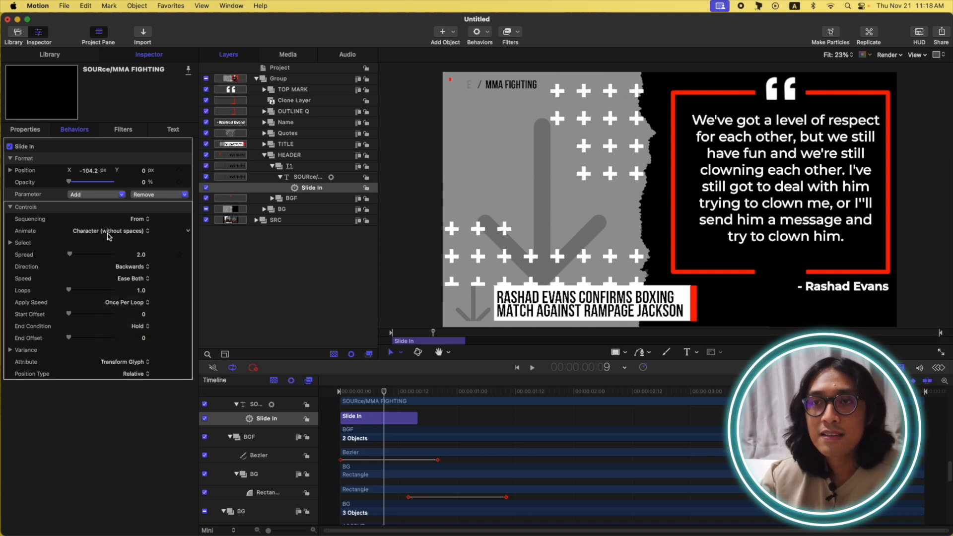
pyautogui.click(110, 233)
pyautogui.click(83, 243)
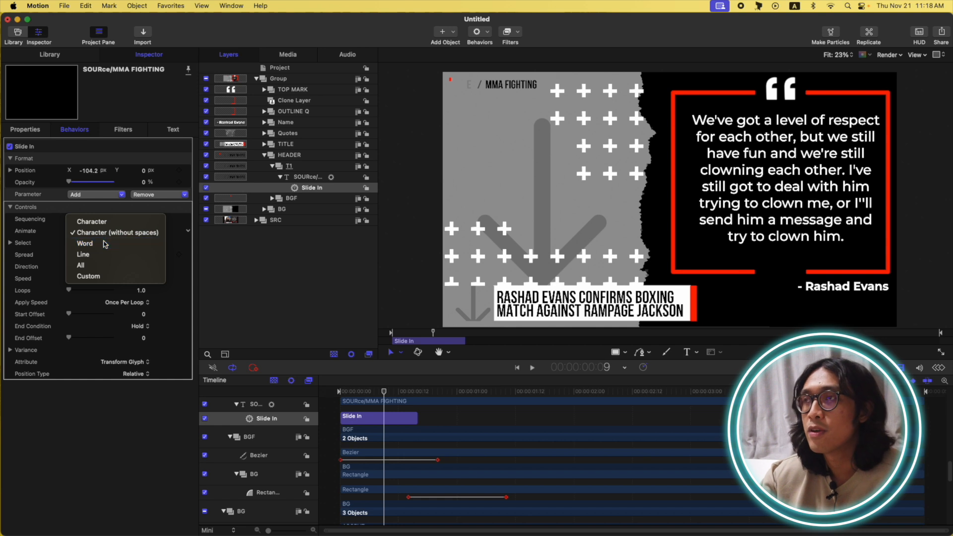
pyautogui.press('space')
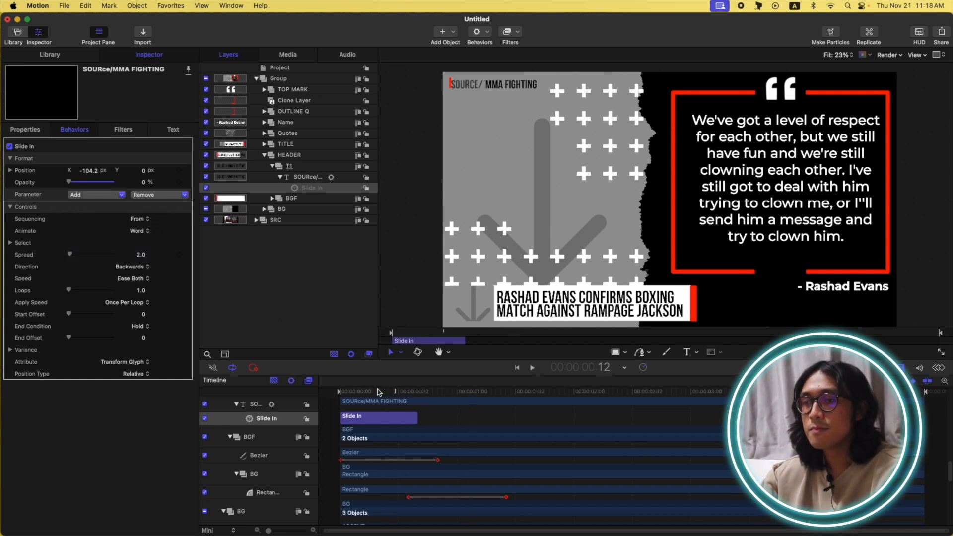
pyautogui.click(394, 391)
pyautogui.moveTo(394, 391); pyautogui.dragTo(526, 390)
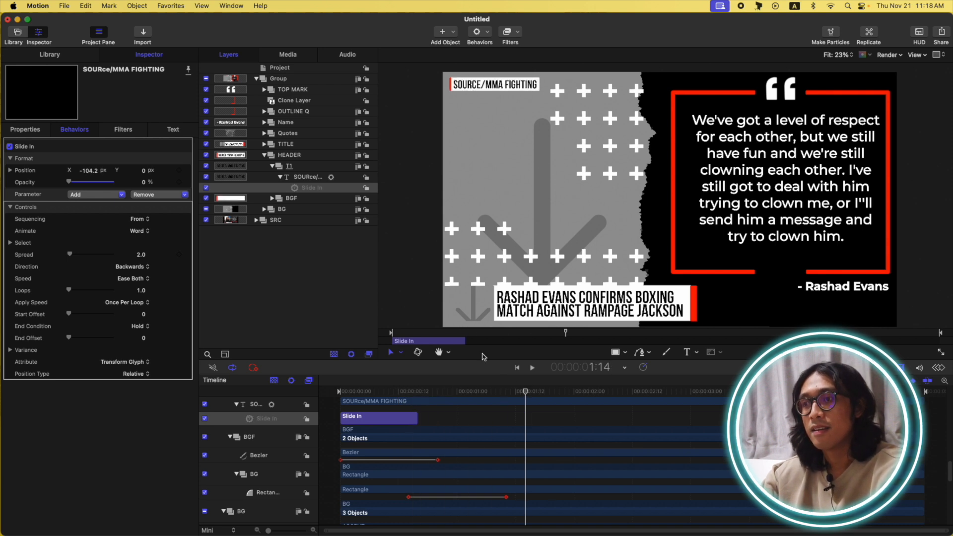
# Step: Move the T1 group in the timeline to start at 00:00:01:00 and scrub through the header animation
pyautogui.click(300, 166)
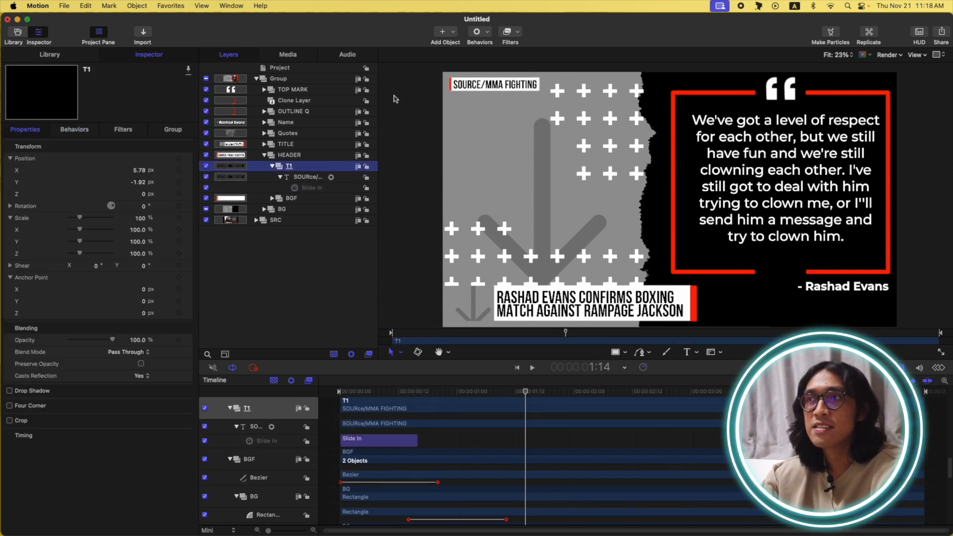
pyautogui.moveTo(406, 393); pyautogui.dragTo(467, 391)
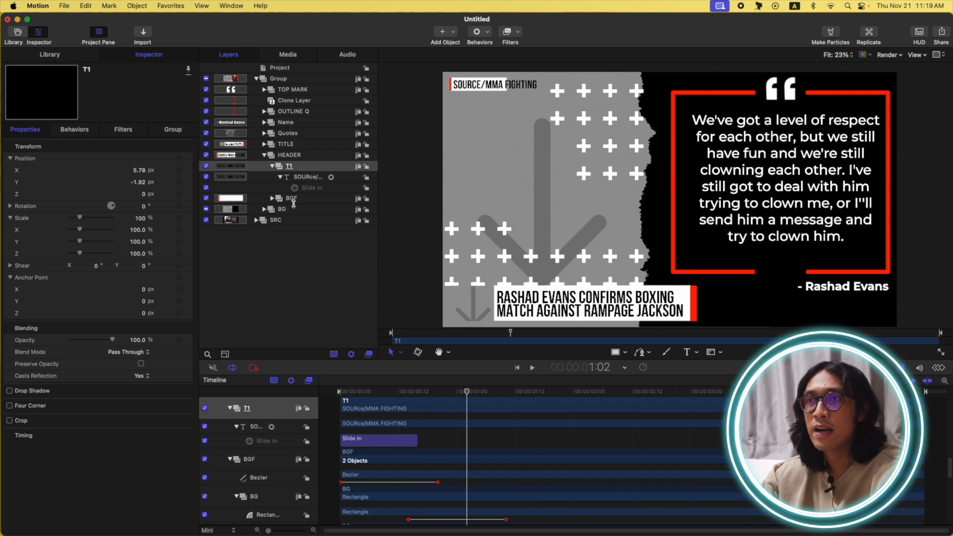
pyautogui.moveTo(361, 404); pyautogui.dragTo(476, 415)
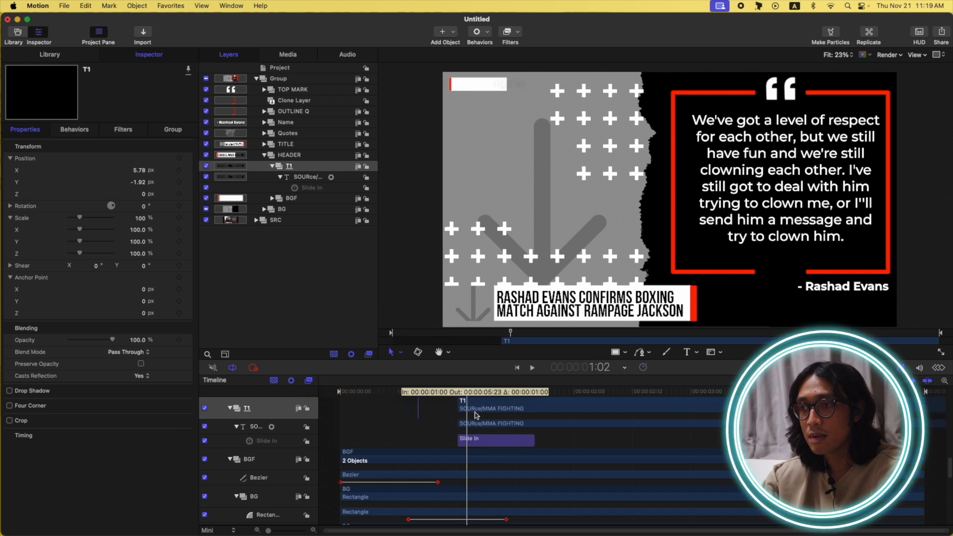
pyautogui.moveTo(374, 392); pyautogui.dragTo(535, 396)
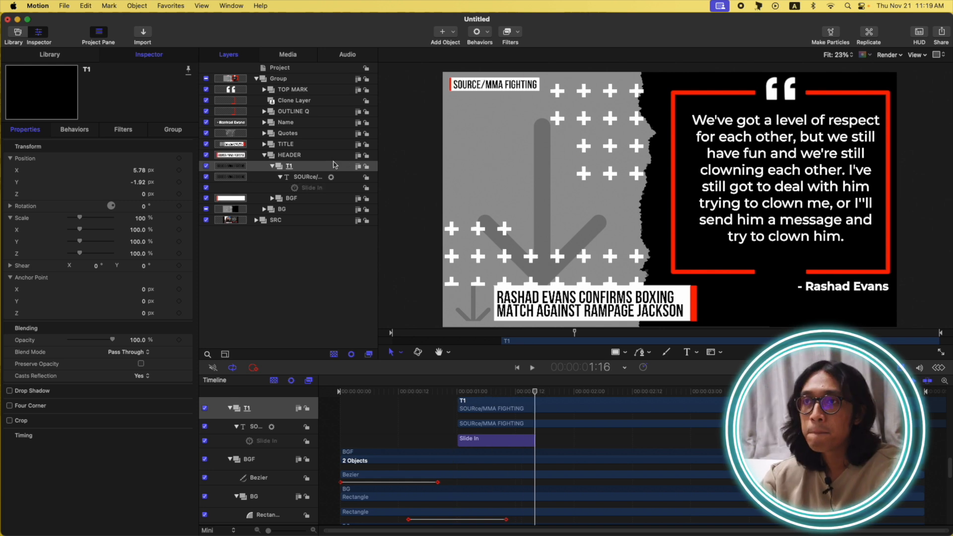
# Step: Make a clone layer of the BG group inside BGF and rename it MASK
pyautogui.click(272, 199)
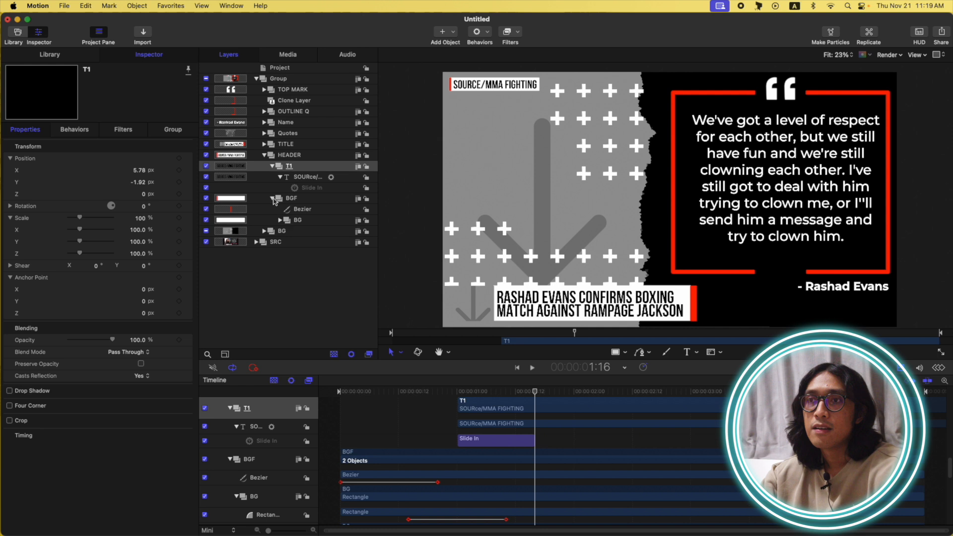
pyautogui.click(305, 222)
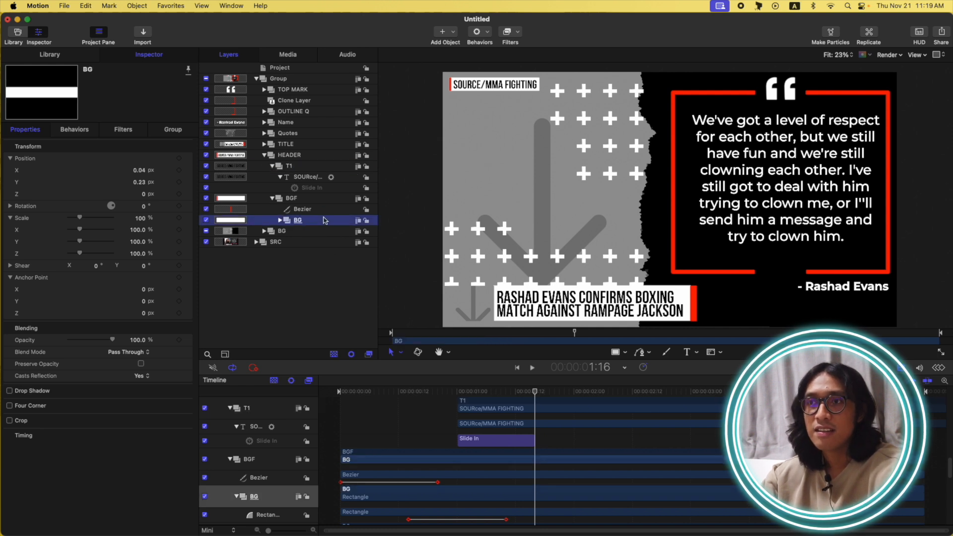
pyautogui.press('k')
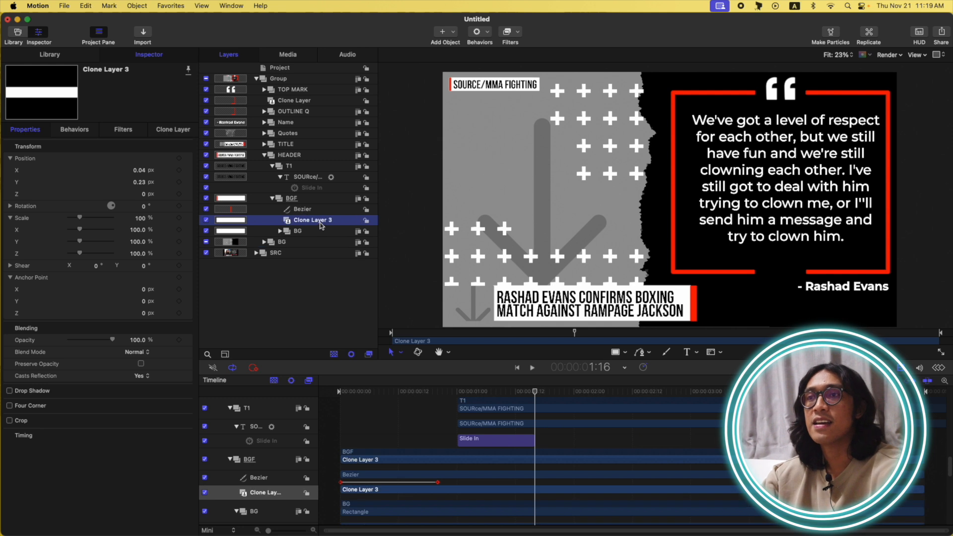
pyautogui.doubleClick(328, 220)
pyautogui.write('MASK')
pyautogui.press('Return')
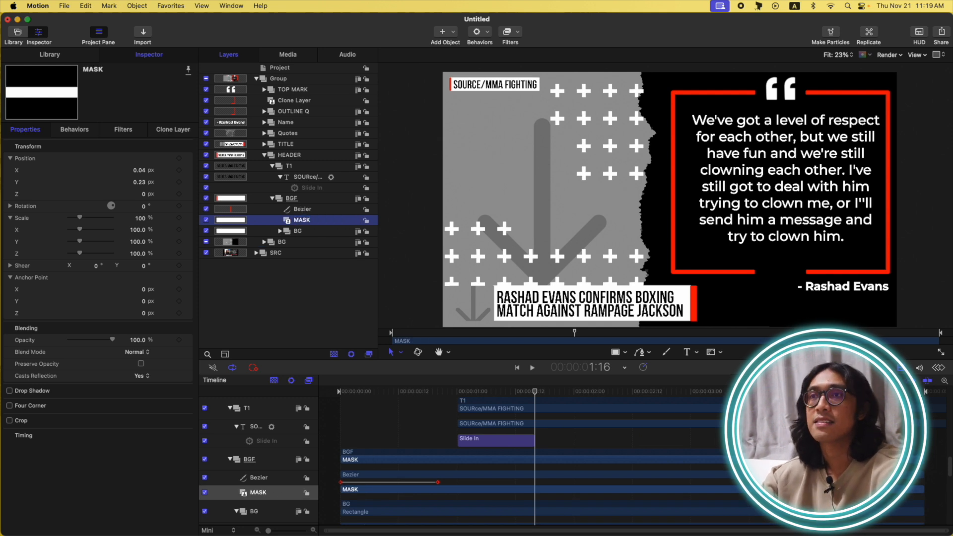
# Step: Add an image mask to the T1 group with MASK as its source, and play back the header animation
pyautogui.click(301, 167)
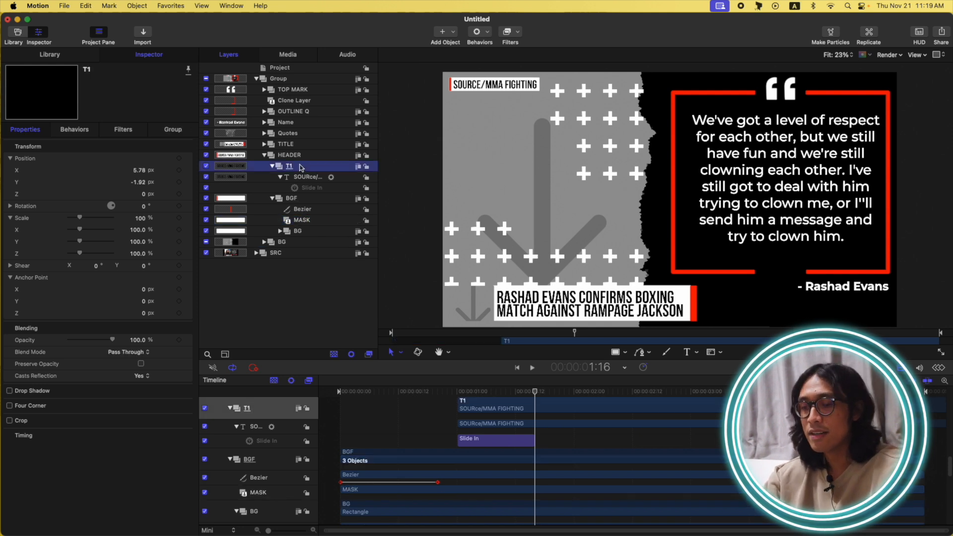
pyautogui.press('super+shift+m')
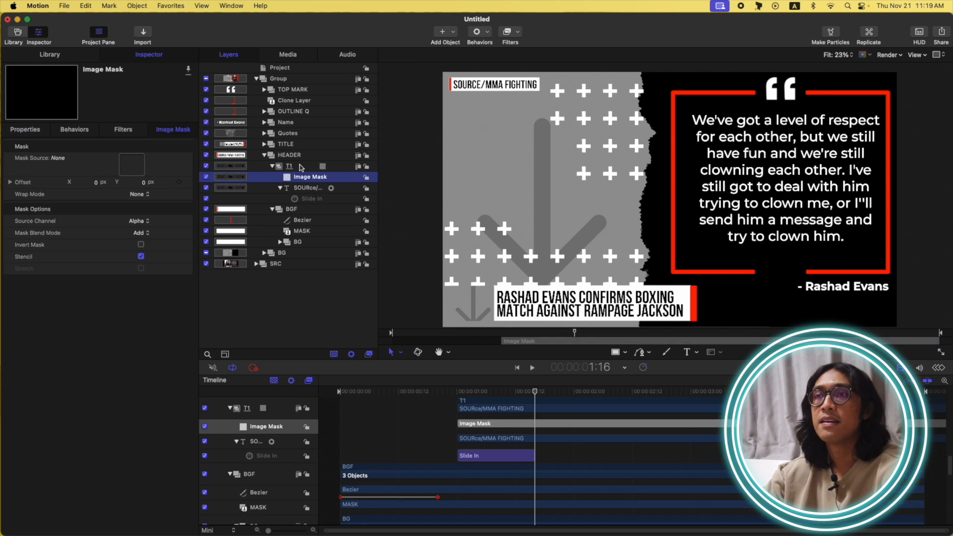
pyautogui.moveTo(305, 235); pyautogui.dragTo(137, 170)
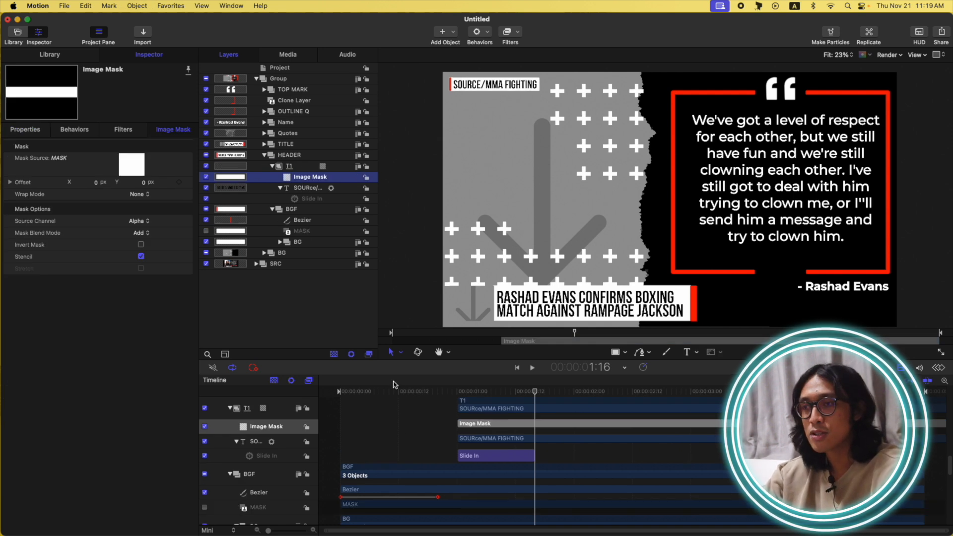
pyautogui.moveTo(445, 391); pyautogui.dragTo(339, 390)
pyautogui.click(307, 305)
pyautogui.press('space')
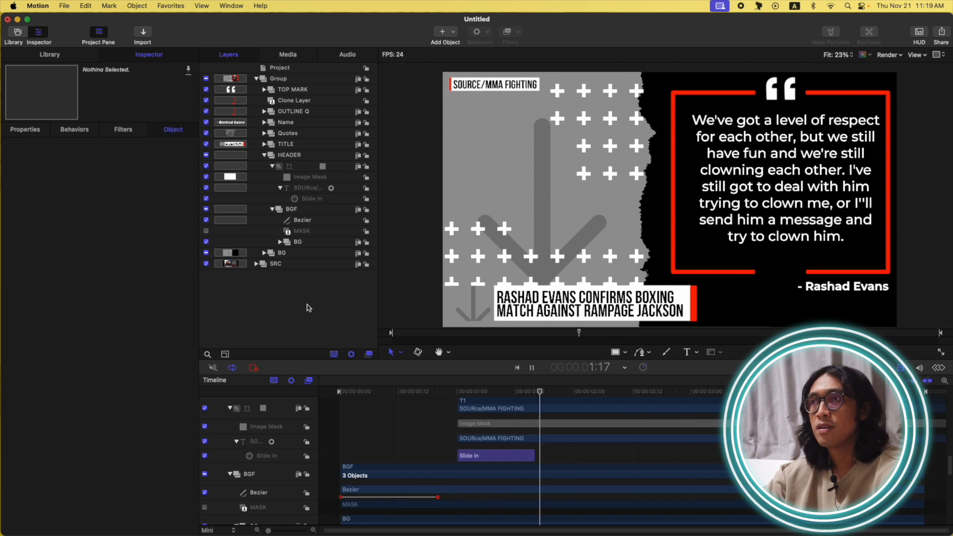
pyautogui.press('space')
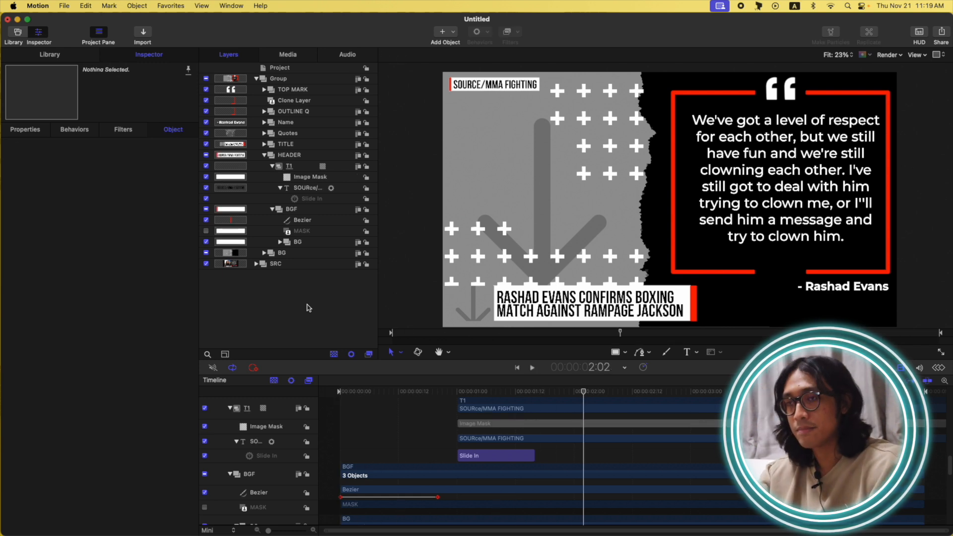
pyautogui.moveTo(343, 392); pyautogui.dragTo(556, 362)
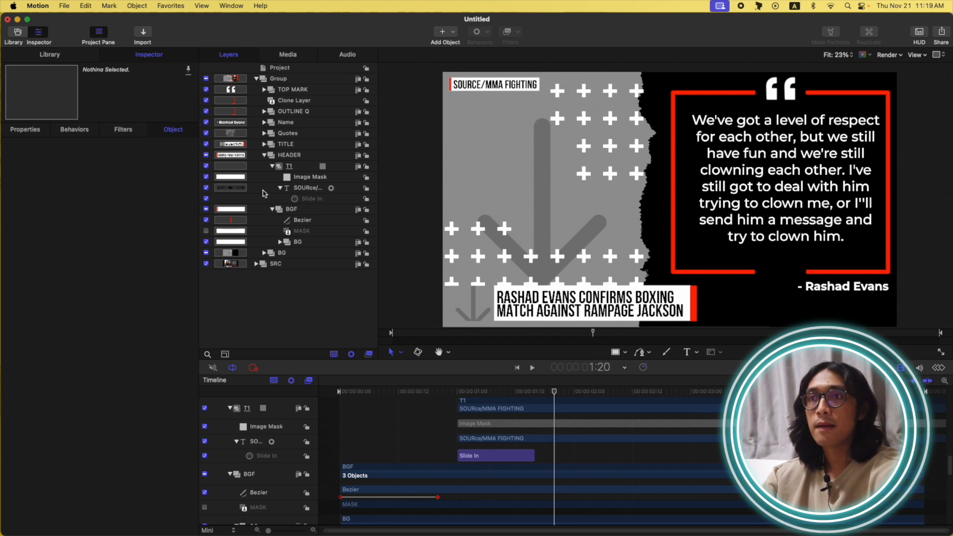
# Step: Collapse the T1, BGF and HEADER groups in the layers list
pyautogui.click(272, 166)
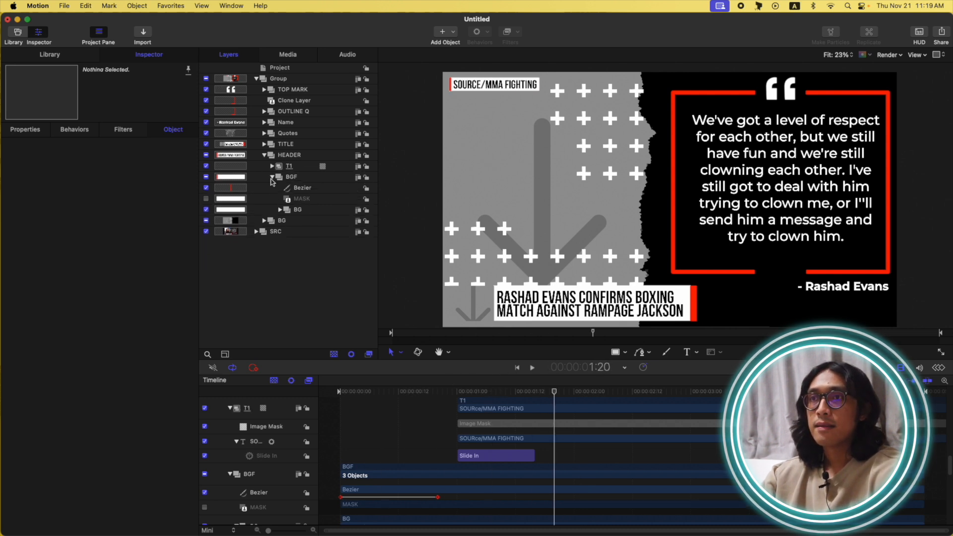
pyautogui.click(271, 177)
pyautogui.click(264, 155)
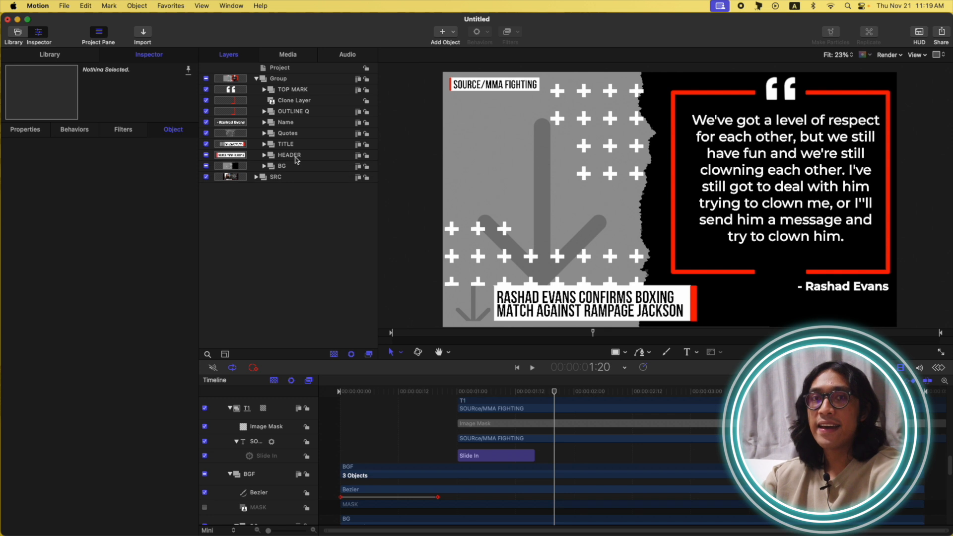
# Step: Expand the TITLE group and its nested BGF copy and BG copy groups, and select the rectangle inside
pyautogui.click(293, 156)
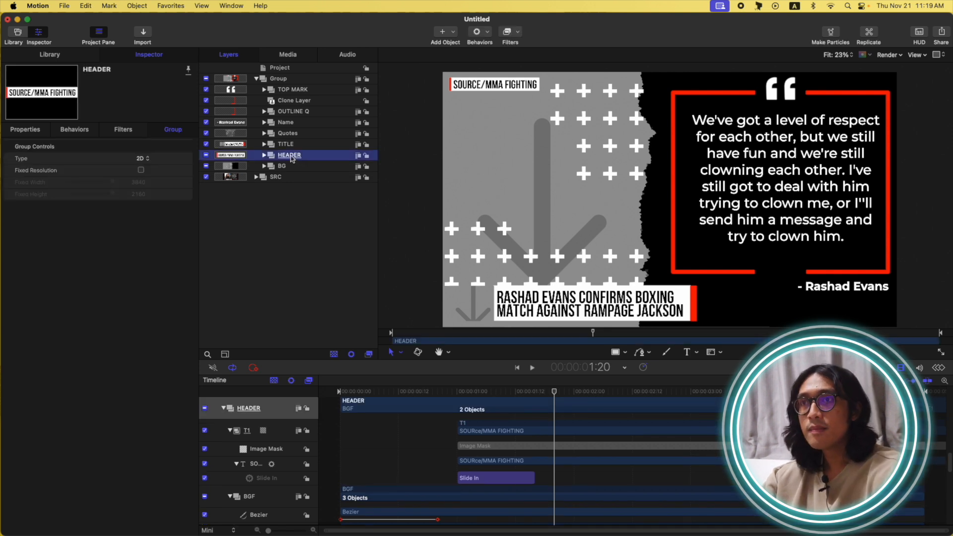
pyautogui.click(293, 144)
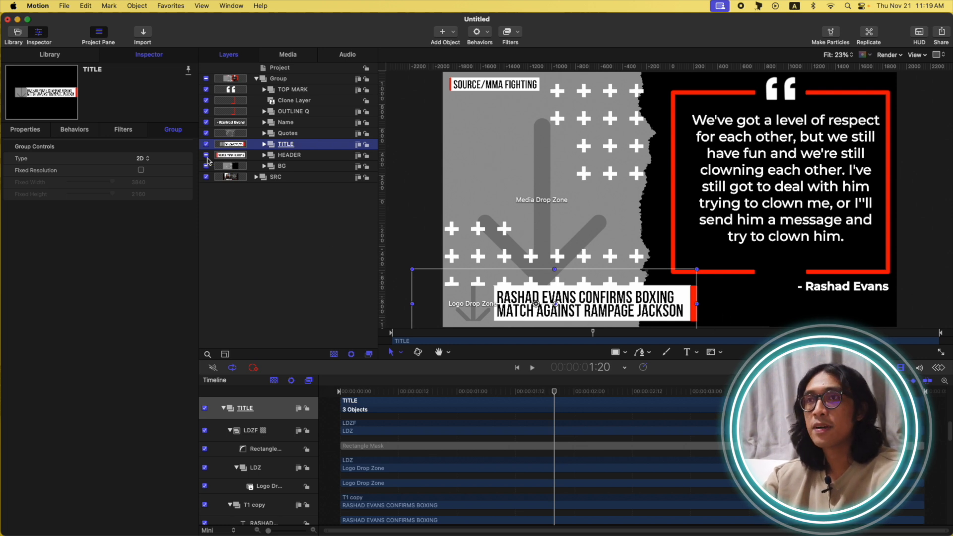
pyautogui.click(264, 145)
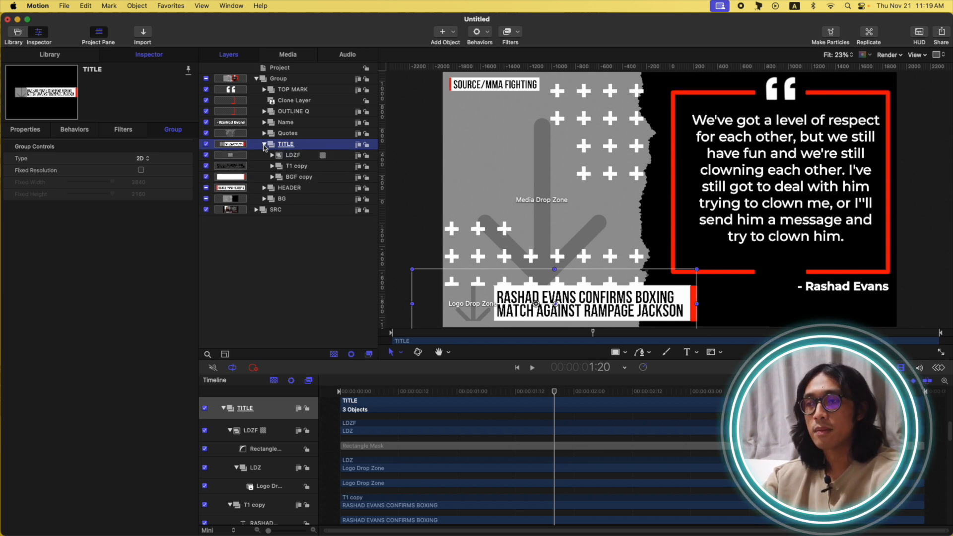
pyautogui.click(290, 177)
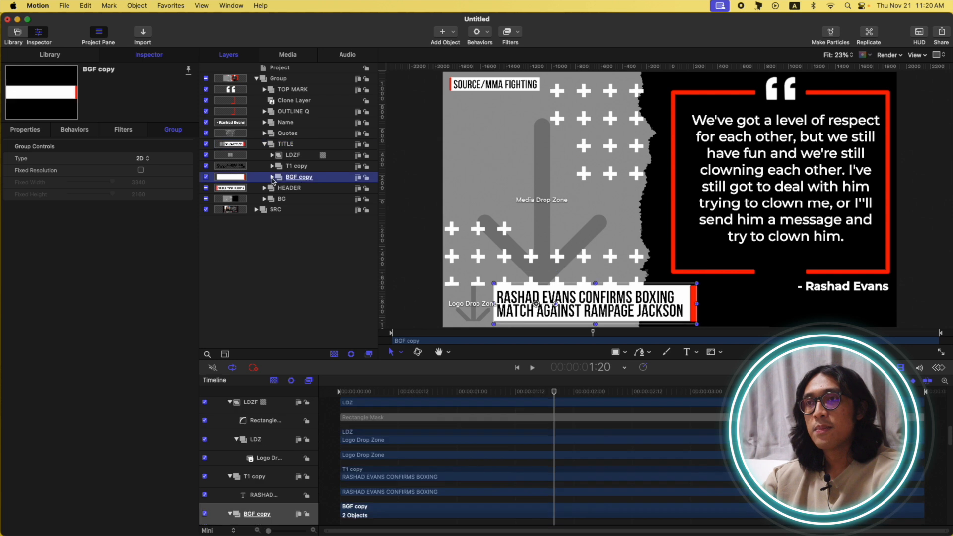
pyautogui.click(272, 178)
pyautogui.click(307, 200)
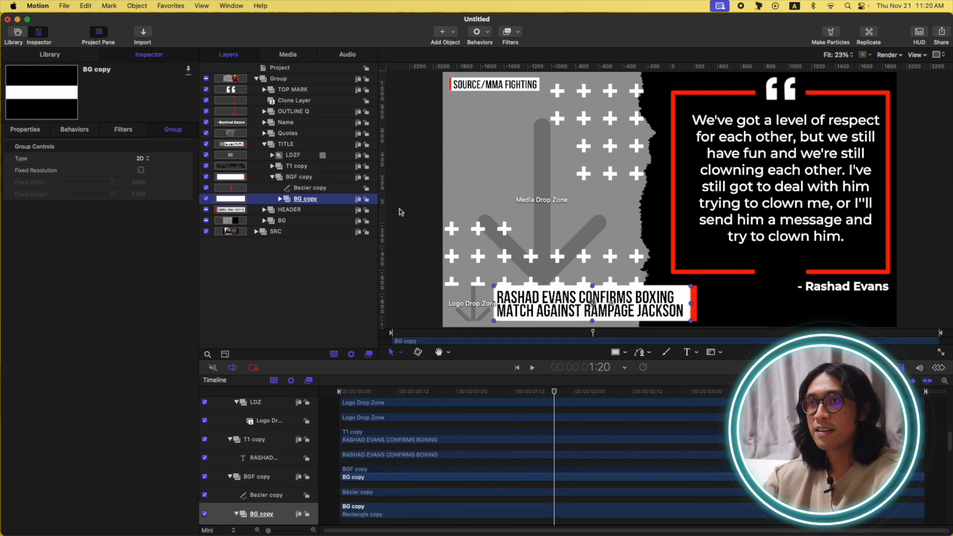
pyautogui.click(281, 199)
pyautogui.click(319, 210)
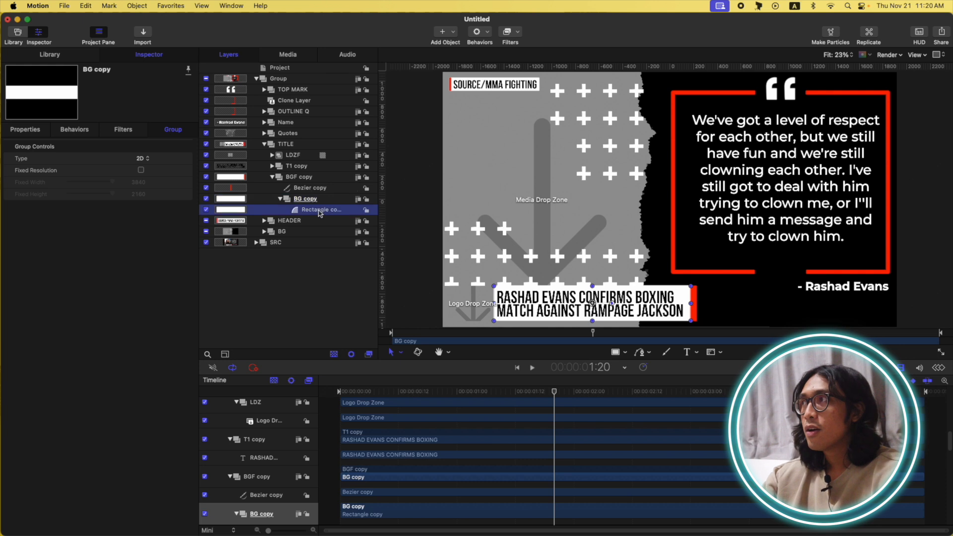
# Step: Keyframe the title rectangle's Y scale at 0% at frame 7 and 100% at frame 23
pyautogui.moveTo(347, 392); pyautogui.dragTo(438, 392)
pyautogui.click(33, 131)
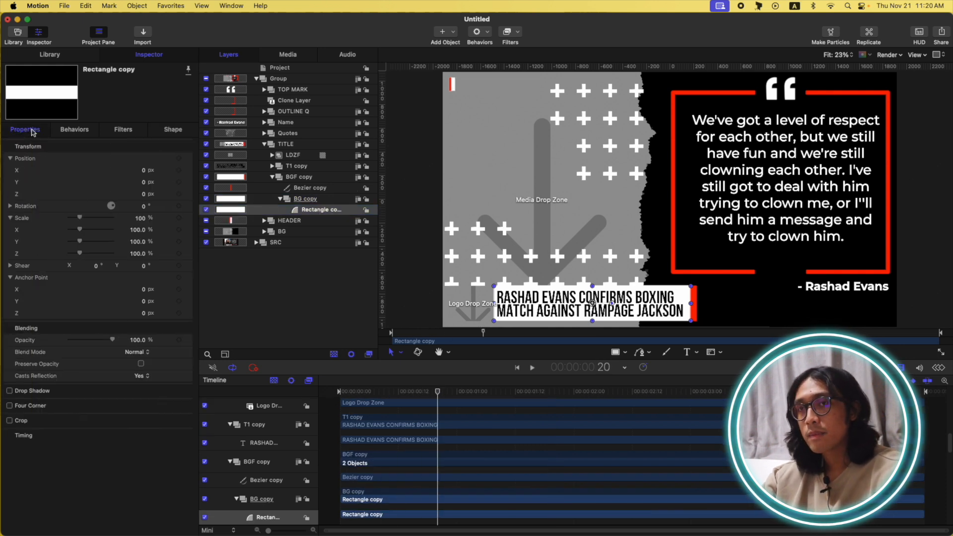
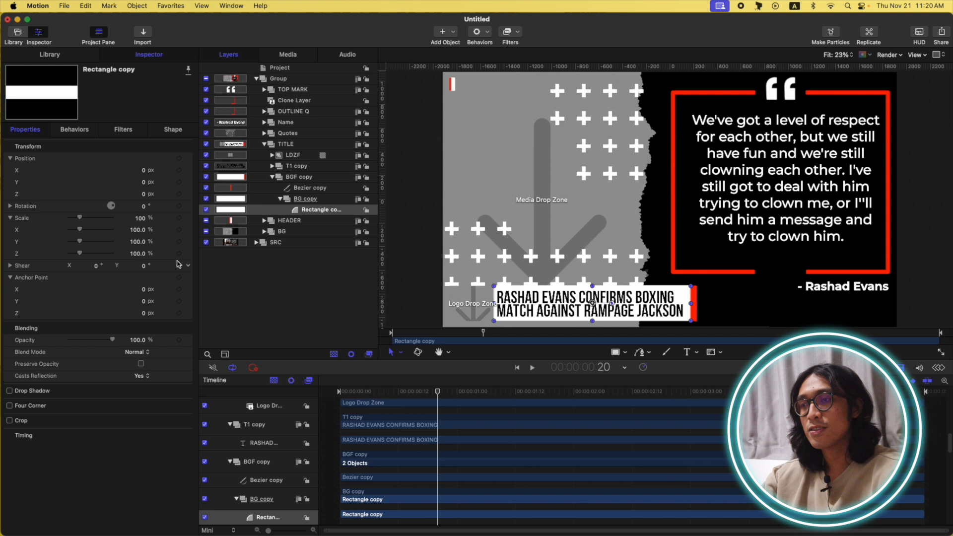
pyautogui.moveTo(437, 394); pyautogui.dragTo(374, 395)
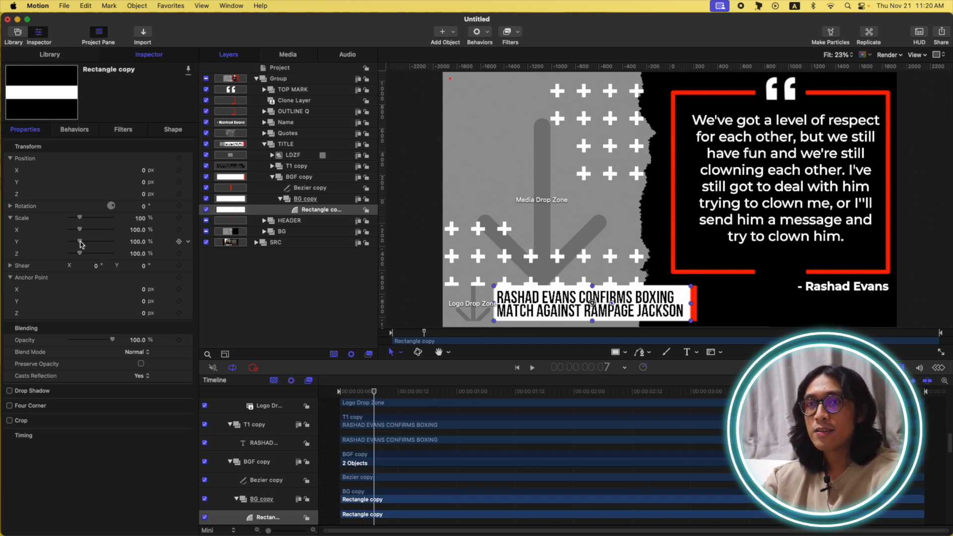
pyautogui.moveTo(80, 242); pyautogui.dragTo(68, 242)
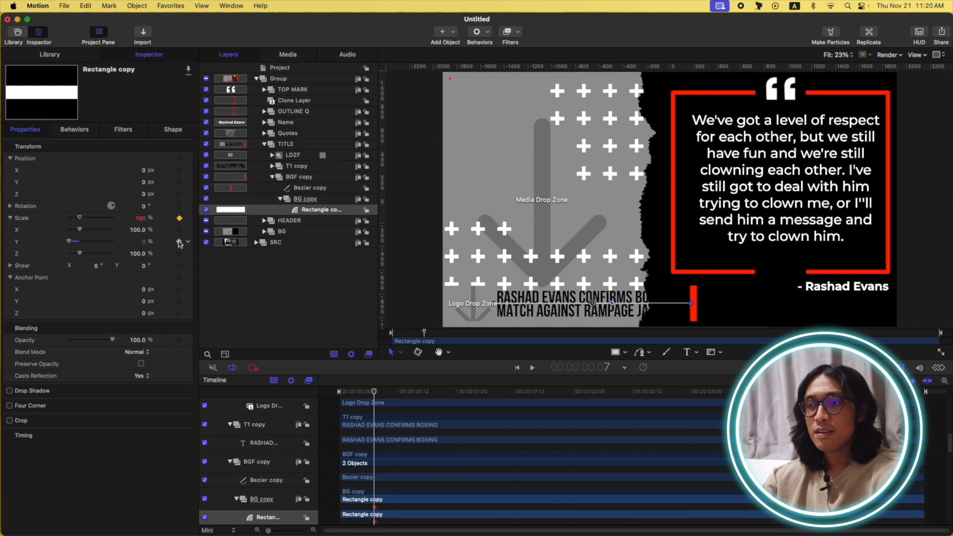
pyautogui.press('space')
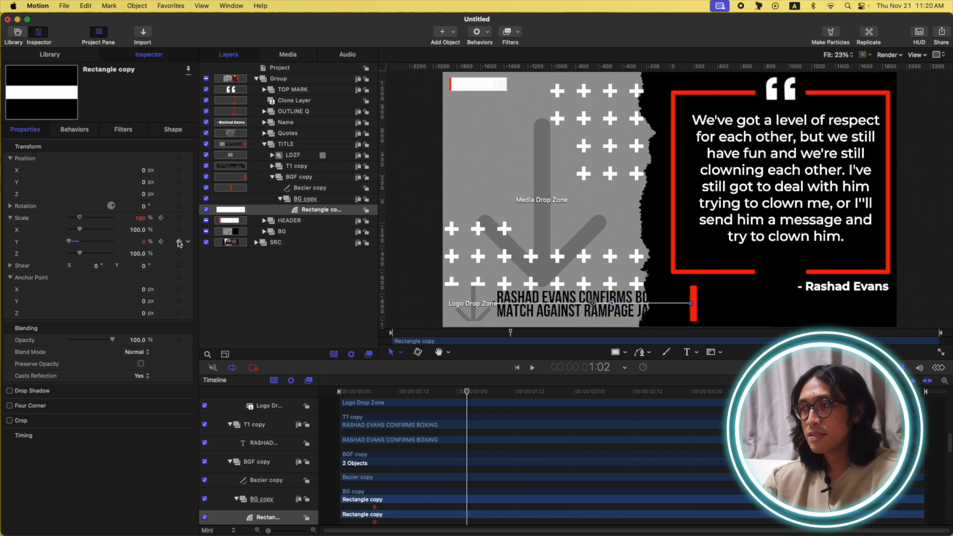
pyautogui.click(143, 242)
pyautogui.write('100')
pyautogui.press('Return')
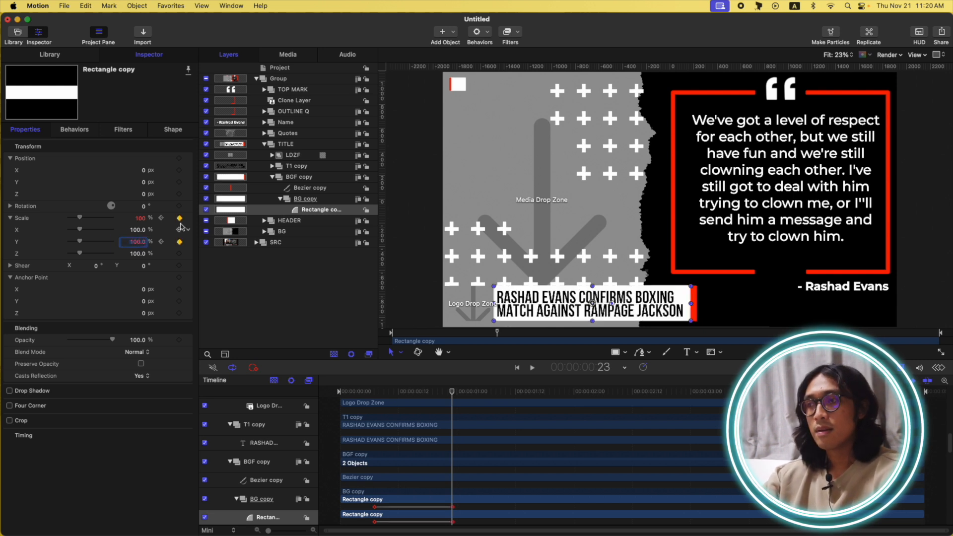
# Step: Apply Ease Both to the rectangle's Y scale curve, lengthen the first keyframe's handle for a steeper S-curve, and play it back
pyautogui.click(940, 369)
pyautogui.rightClick(452, 452)
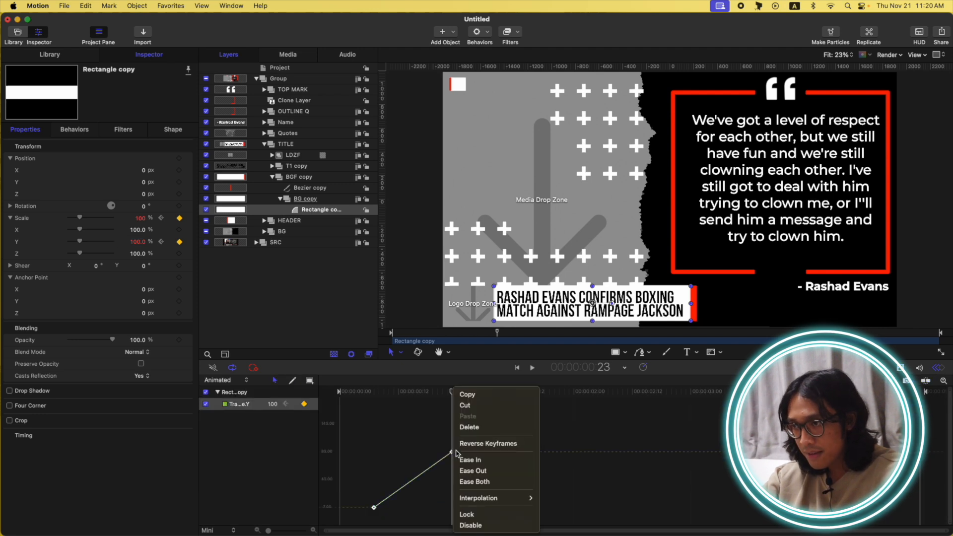
pyautogui.click(476, 481)
pyautogui.moveTo(423, 472); pyautogui.dragTo(441, 507)
pyautogui.press('Home')
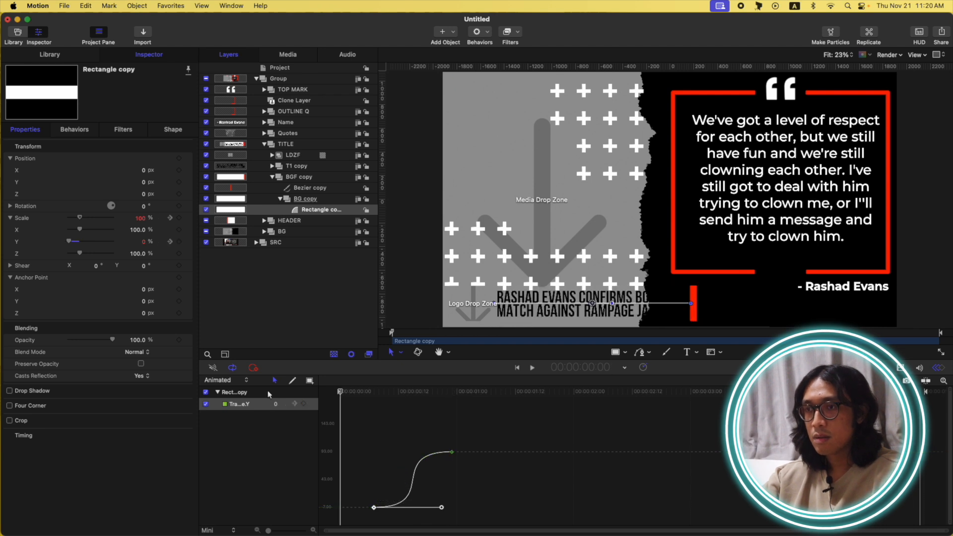
pyautogui.press('space')
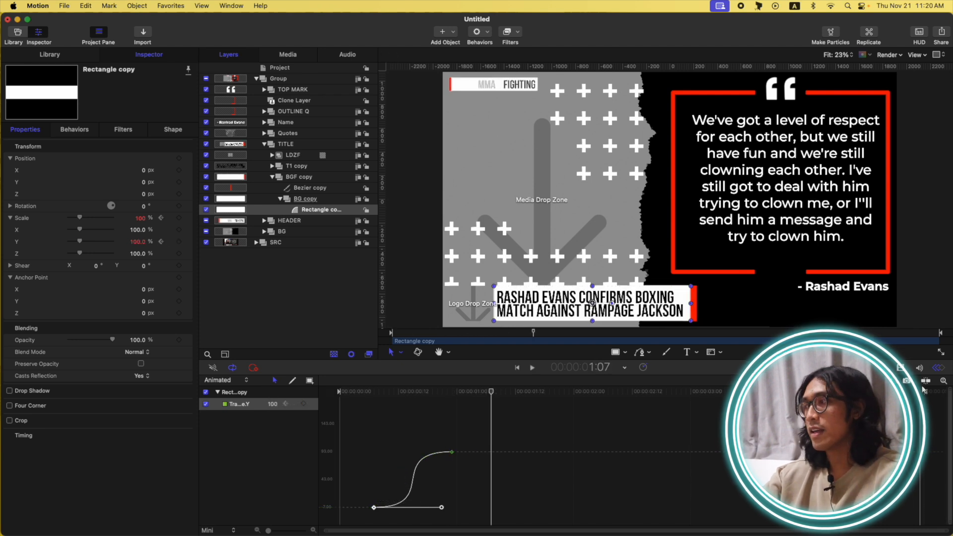
pyautogui.click(901, 369)
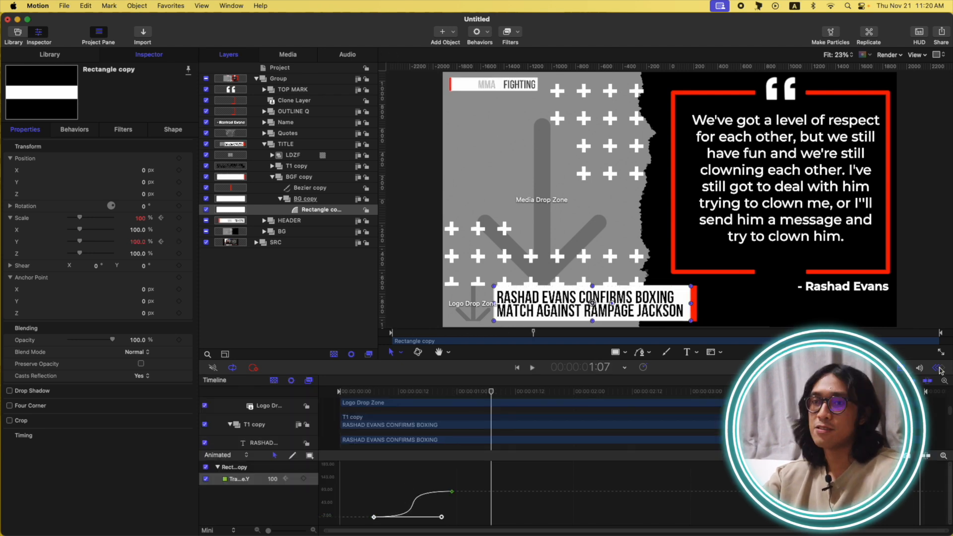
# Step: Select the red Bezier copy bar in BGF copy and add an X position keyframe at frame 23
pyautogui.click(319, 191)
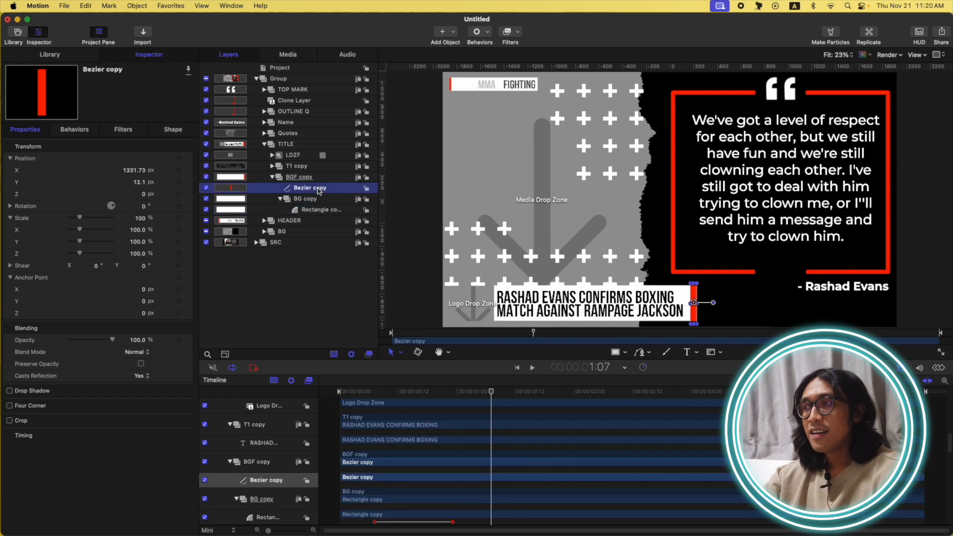
pyautogui.moveTo(448, 392)
pyautogui.mouseDown()
pyautogui.moveTo(412, 399)
pyautogui.moveTo(467, 397)
pyautogui.mouseUp()
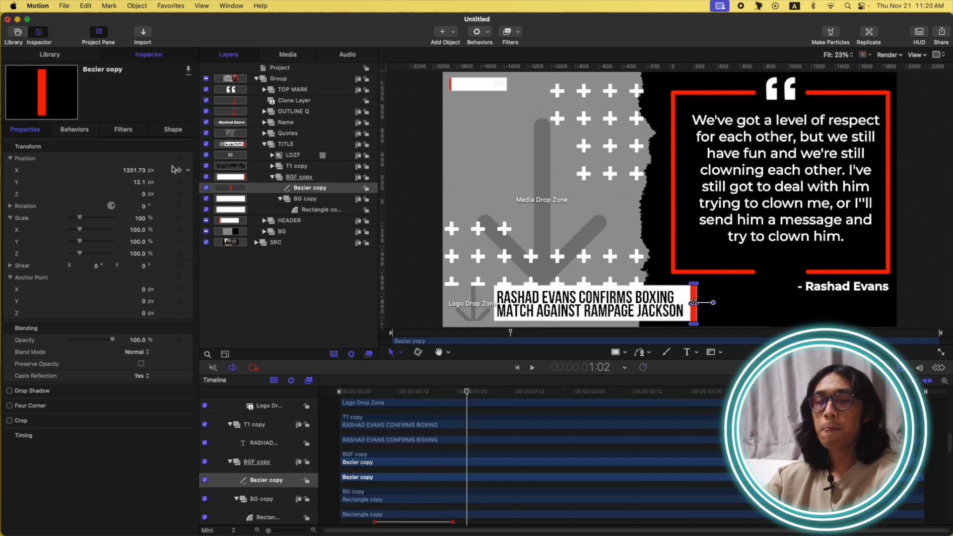
pyautogui.click(468, 402)
pyautogui.moveTo(467, 396); pyautogui.dragTo(420, 396)
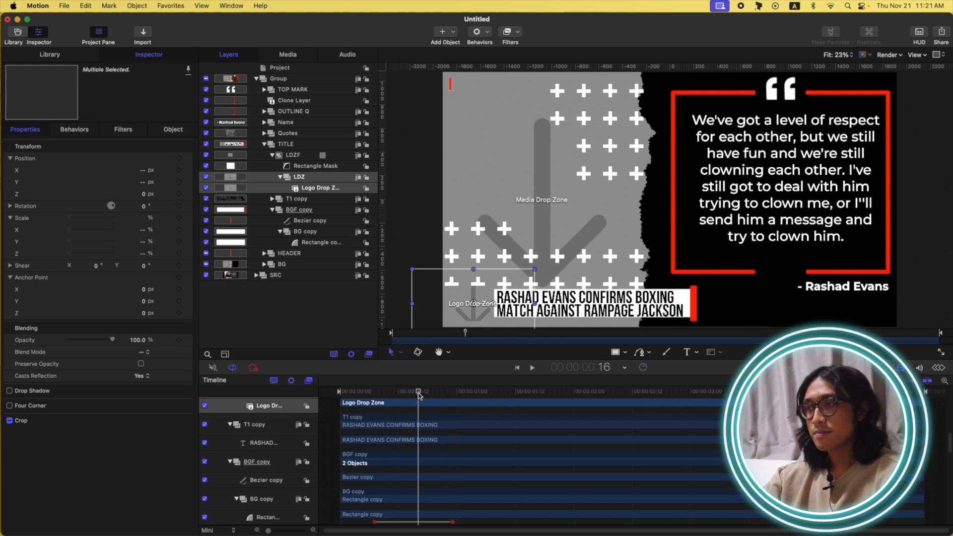
pyautogui.moveTo(420, 396); pyautogui.dragTo(451, 396)
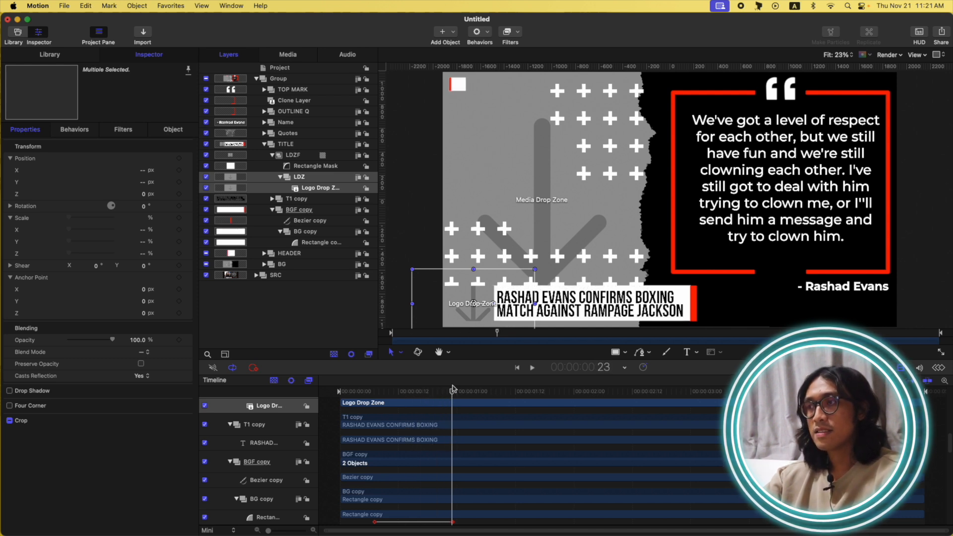
pyautogui.click(311, 291)
pyautogui.click(315, 222)
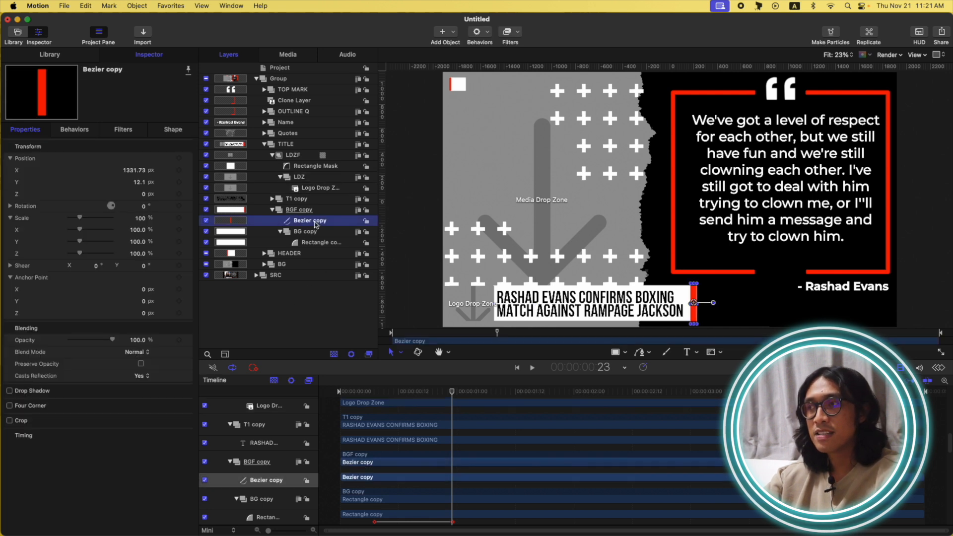
pyautogui.click(178, 170)
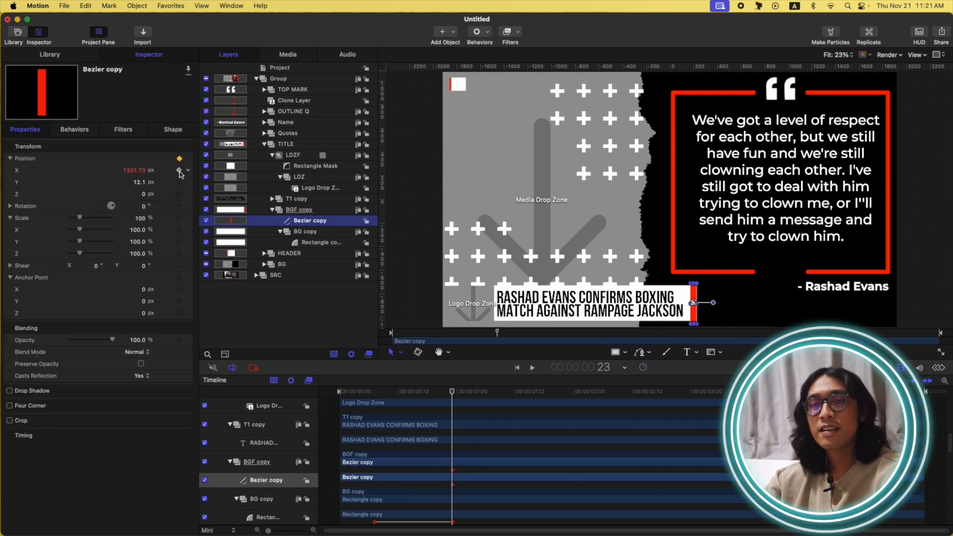
# Step: Add a second X position keyframe to the red bar at 00:00:01:09 and shift the frame 23 keyframe to about 1287 px
pyautogui.press('space')
pyautogui.click(179, 170)
pyautogui.click(161, 170)
pyautogui.moveTo(139, 171)
pyautogui.mouseDown()
pyautogui.moveTo(109, 171)
pyautogui.moveTo(138, 169)
pyautogui.mouseUp()
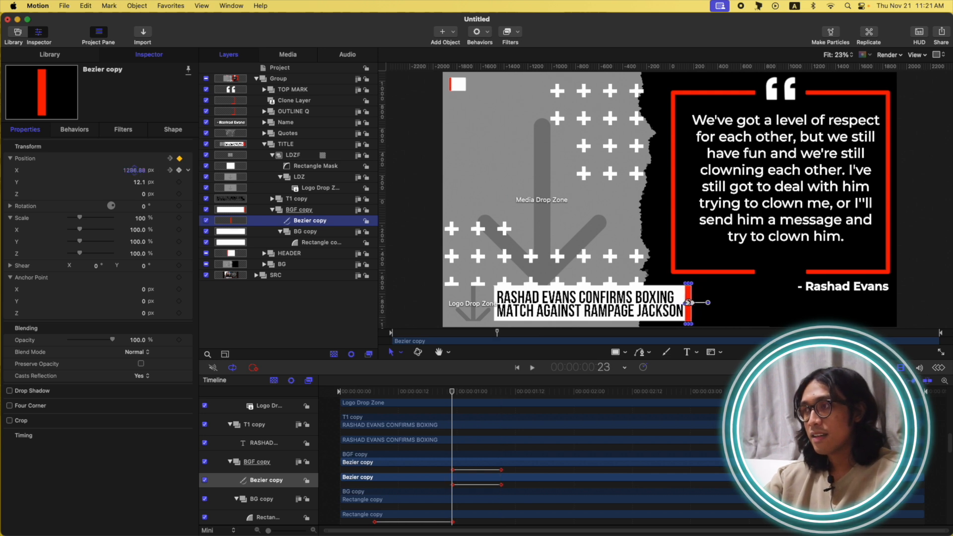
pyautogui.click(169, 170)
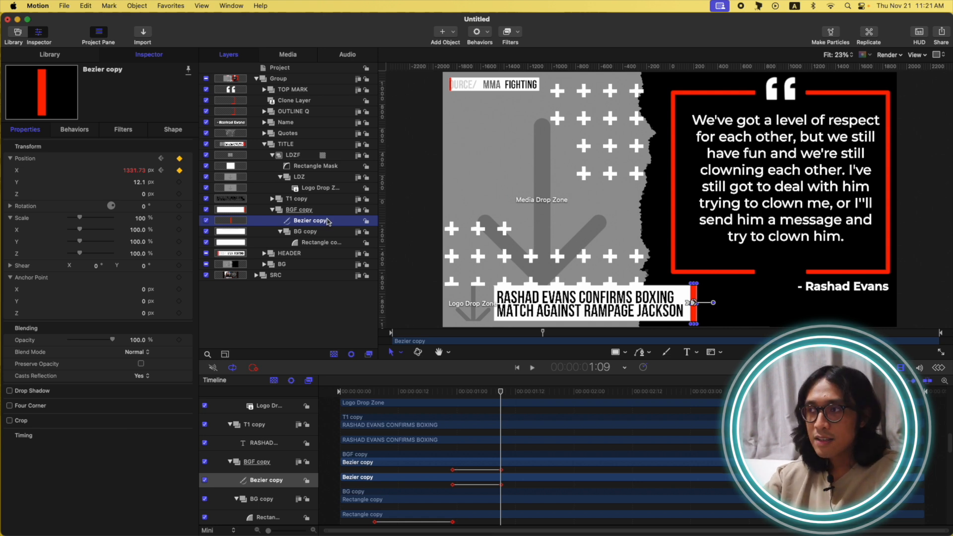
# Step: Move Bezier copy below BG copy in the layer order, set its frame 23 X position to about 1279 px, and play back
pyautogui.moveTo(511, 398); pyautogui.dragTo(452, 397)
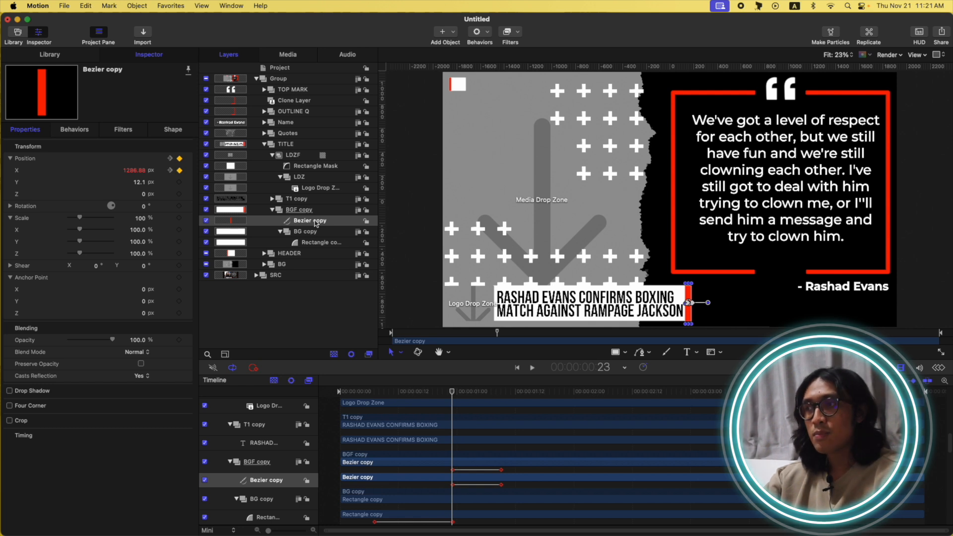
pyautogui.press('super+bracketleft')
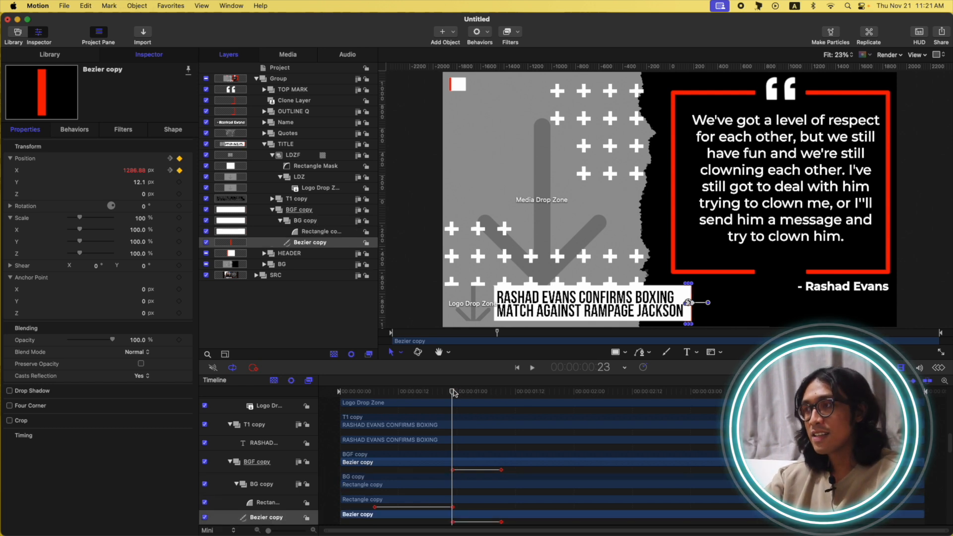
pyautogui.moveTo(144, 171); pyautogui.dragTo(140, 170)
pyautogui.press('super+slash')
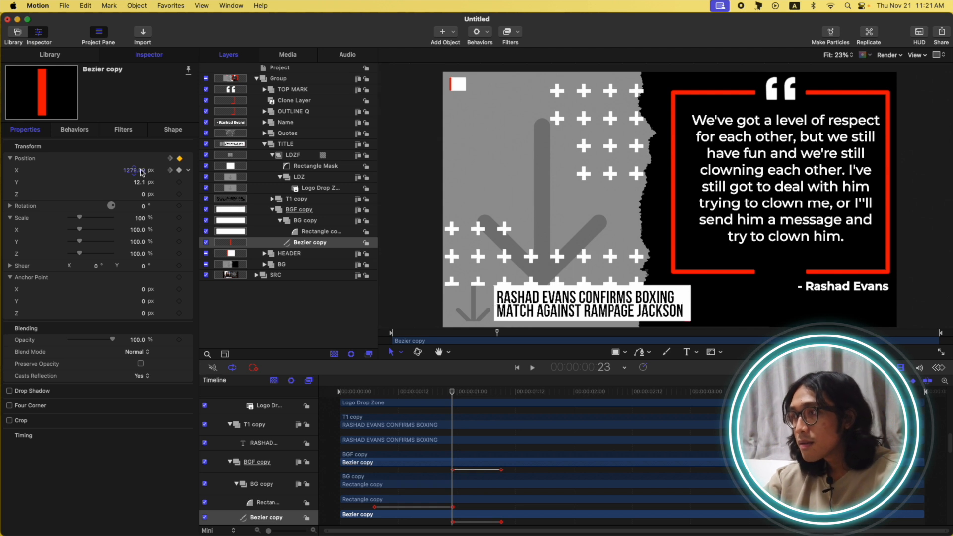
pyautogui.press('space')
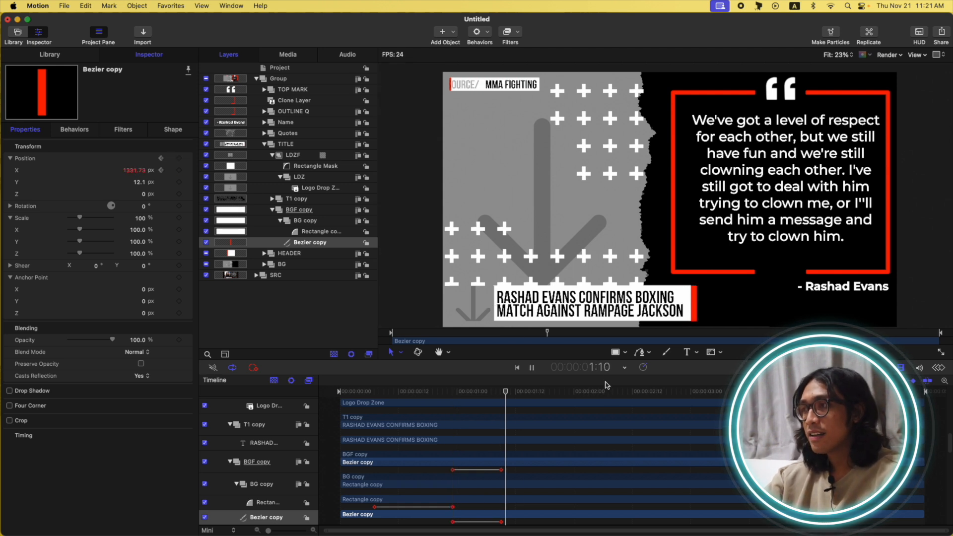
# Step: Reshape the red bar's X position curve into a steeper S-curve by extending the first keyframe's handle, and preview the title animation
pyautogui.click(940, 369)
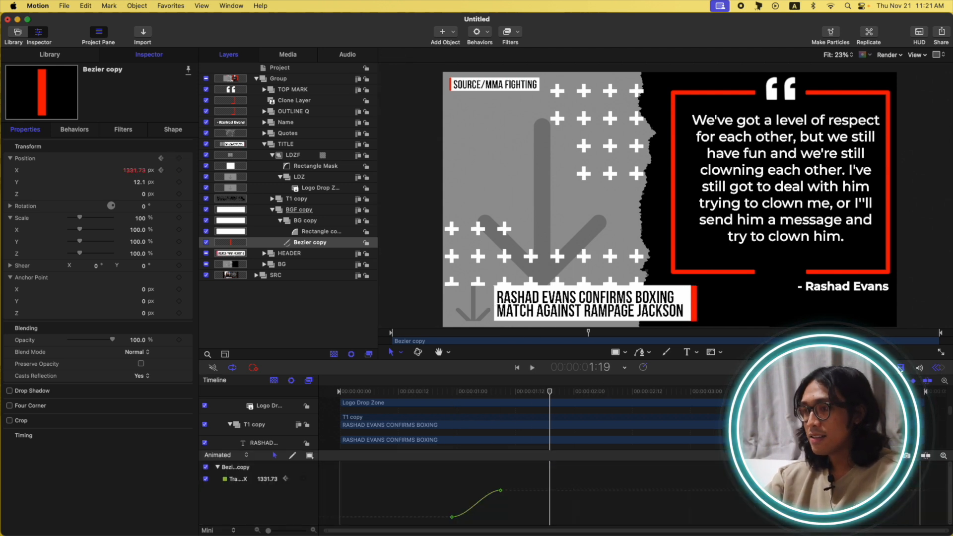
pyautogui.moveTo(483, 451); pyautogui.dragTo(461, 451)
pyautogui.moveTo(452, 508); pyautogui.dragTo(491, 507)
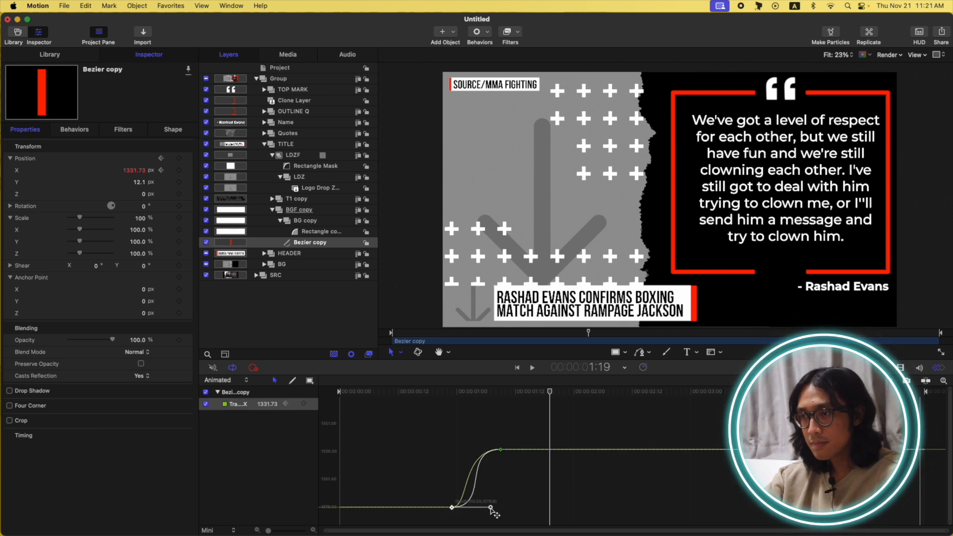
pyautogui.press('space')
pyautogui.press('space')
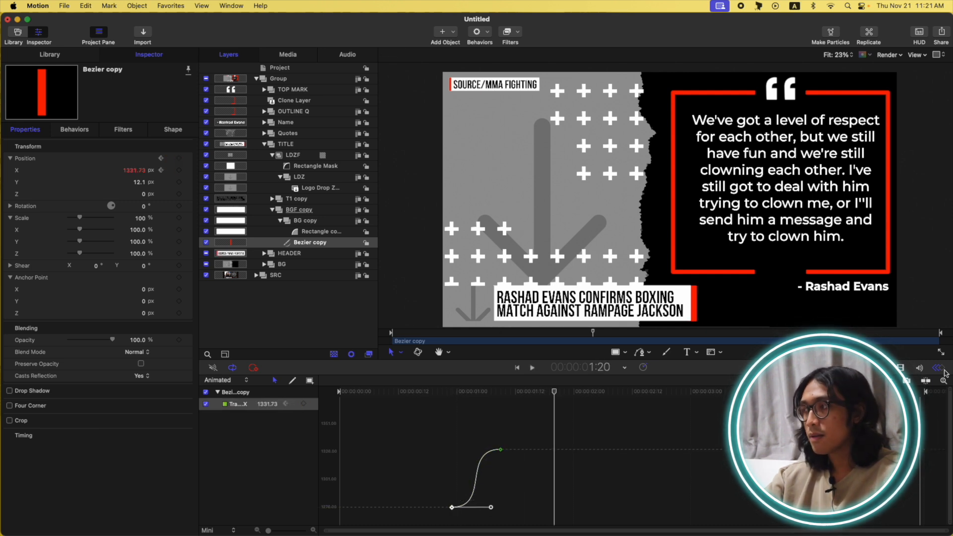
pyautogui.press('super+8')
pyautogui.press('space')
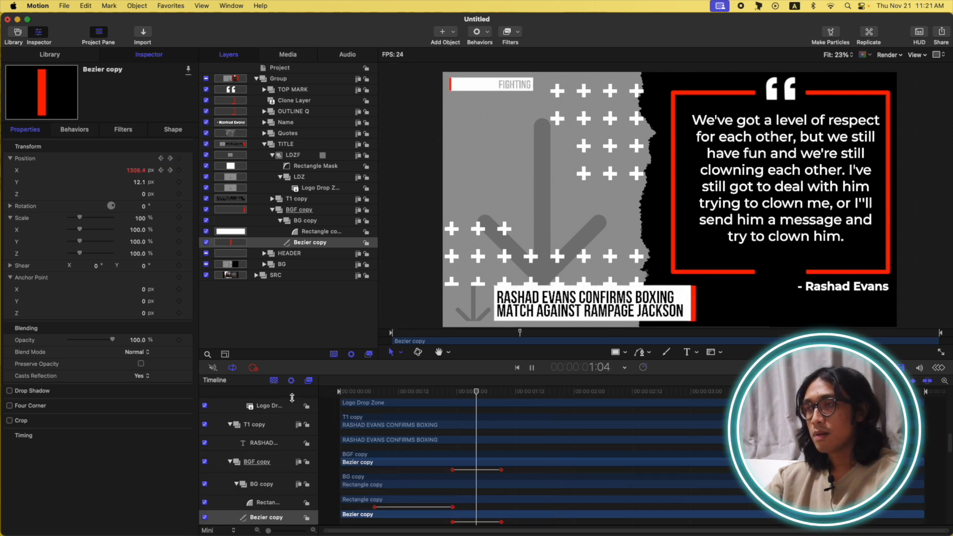
pyautogui.press('space')
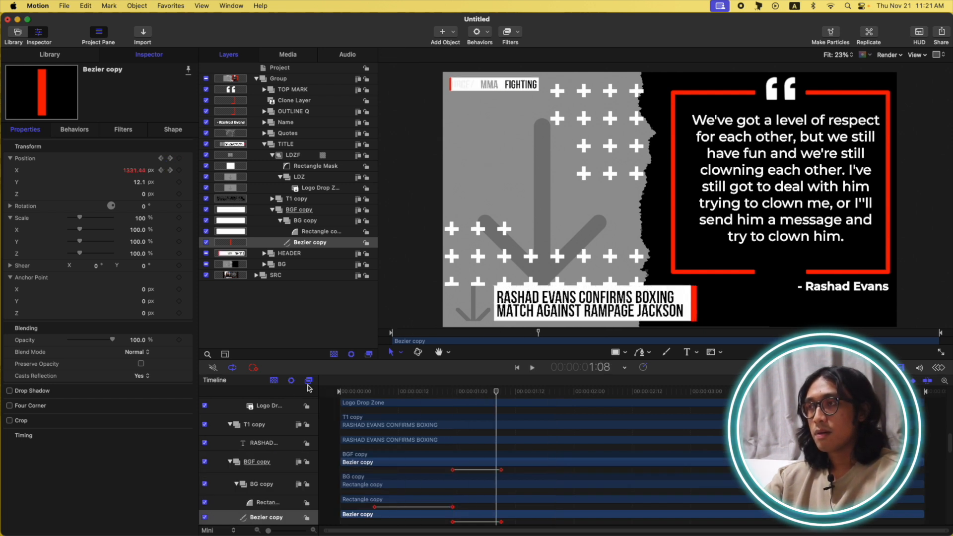
# Step: Reset the title text's position and move the T1 copy group so the text sits centred in the white title box
pyautogui.click(273, 210)
pyautogui.click(273, 200)
pyautogui.click(326, 211)
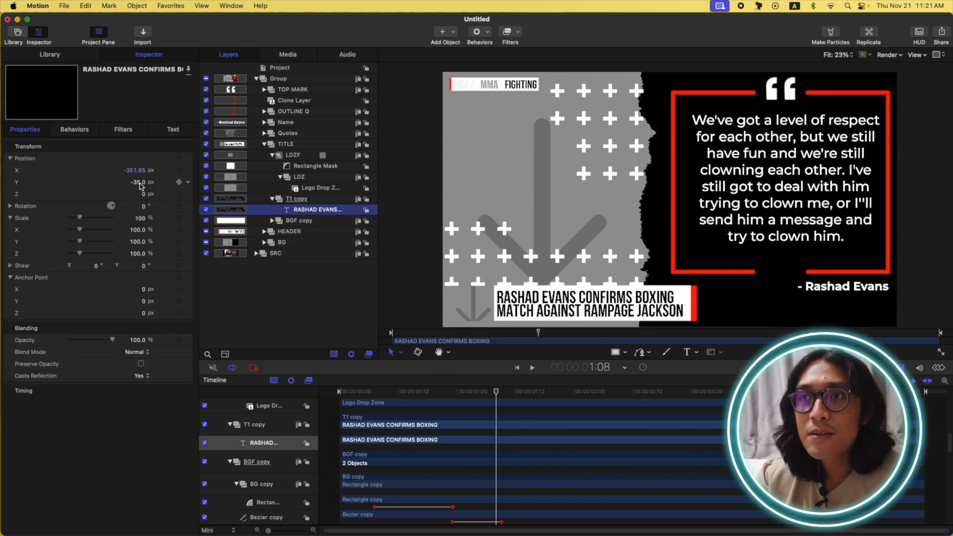
pyautogui.click(189, 159)
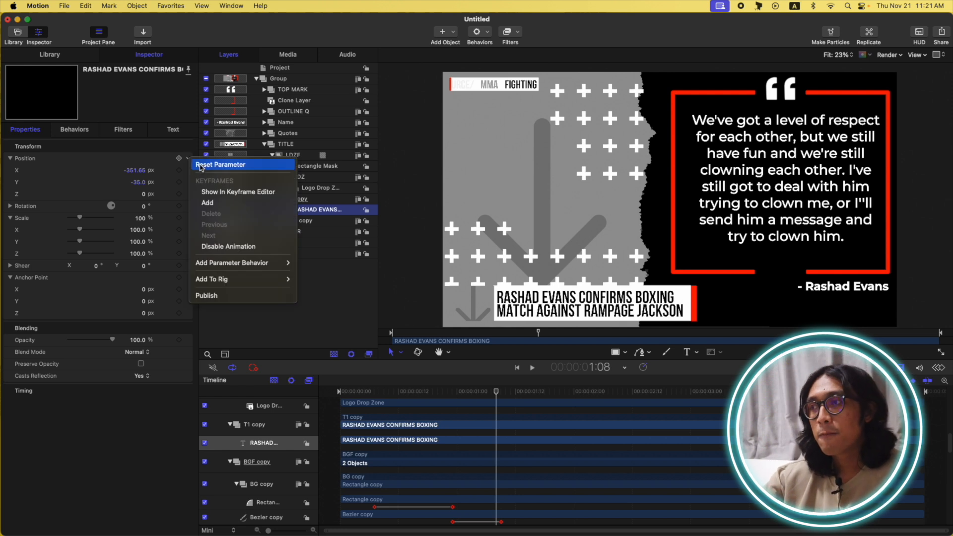
pyautogui.click(200, 166)
pyautogui.click(302, 200)
pyautogui.moveTo(663, 301); pyautogui.dragTo(624, 303)
pyautogui.click(305, 211)
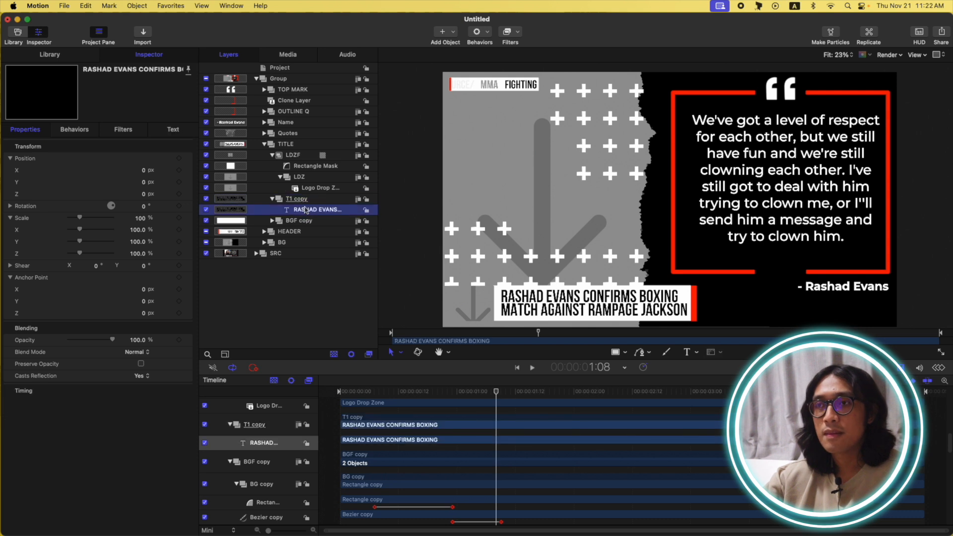
pyautogui.click(306, 200)
pyautogui.click(309, 212)
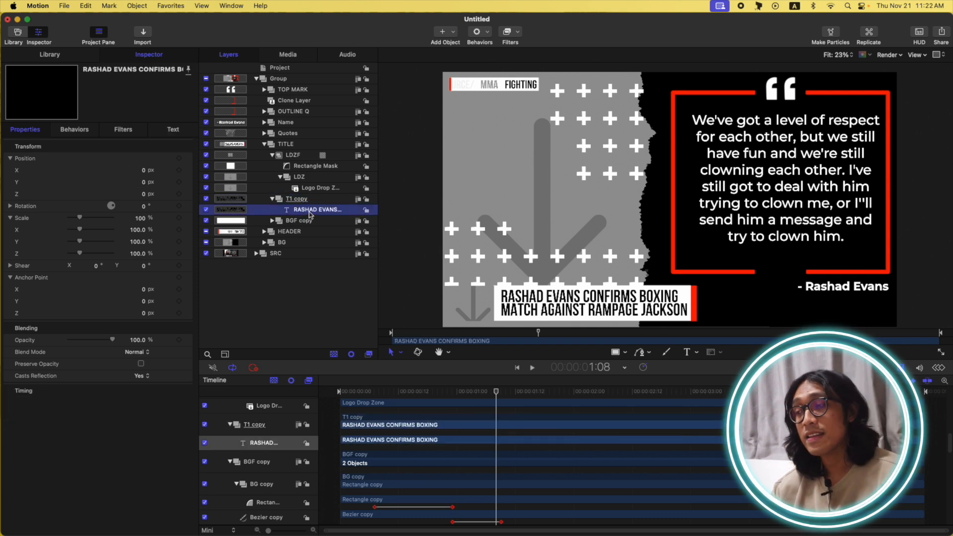
# Step: Apply the Fade Lines In text sequence behavior to the title text and trim its end to frame 20
pyautogui.click(69, 53)
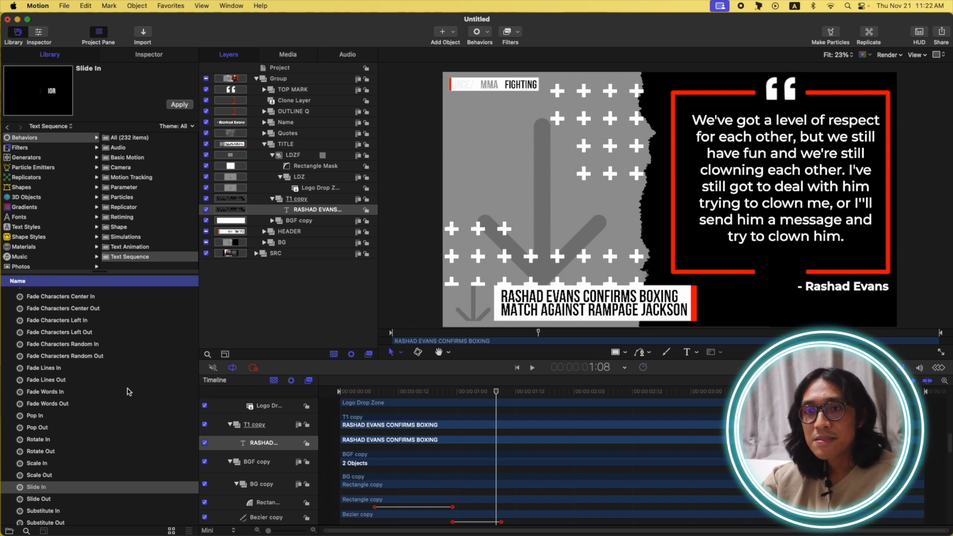
pyautogui.scroll(2, 108, 401)
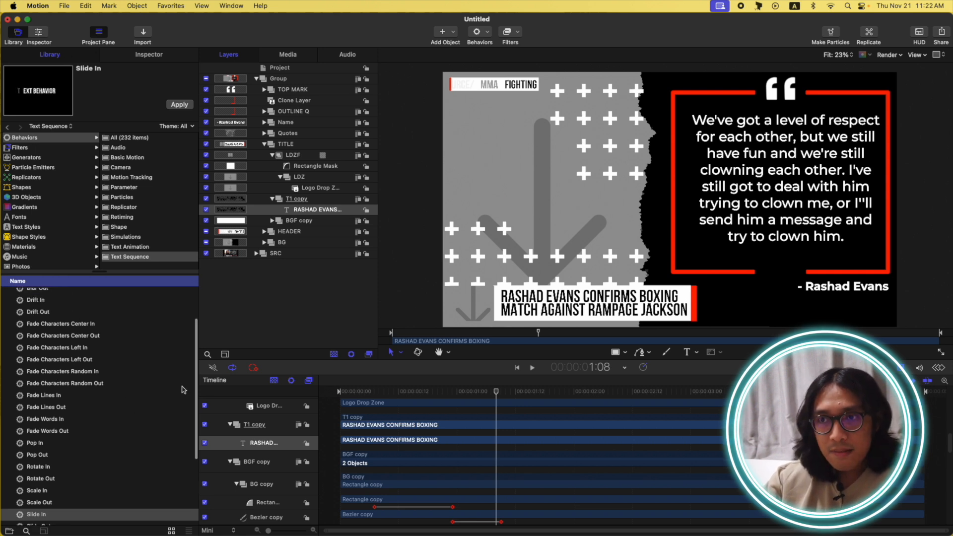
pyautogui.moveTo(197, 391); pyautogui.dragTo(198, 410)
pyautogui.click(52, 360)
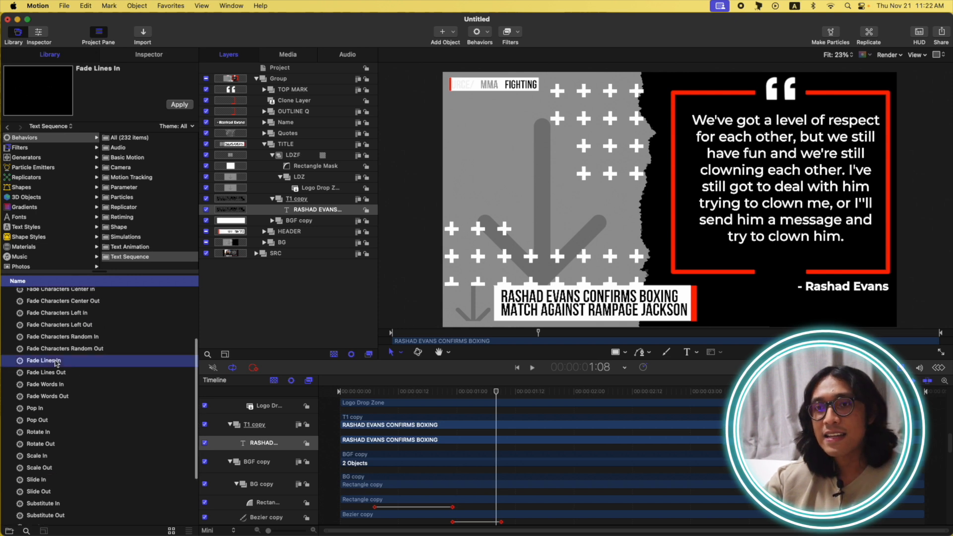
pyautogui.click(179, 104)
pyautogui.moveTo(493, 396); pyautogui.dragTo(438, 400)
pyautogui.press('o')
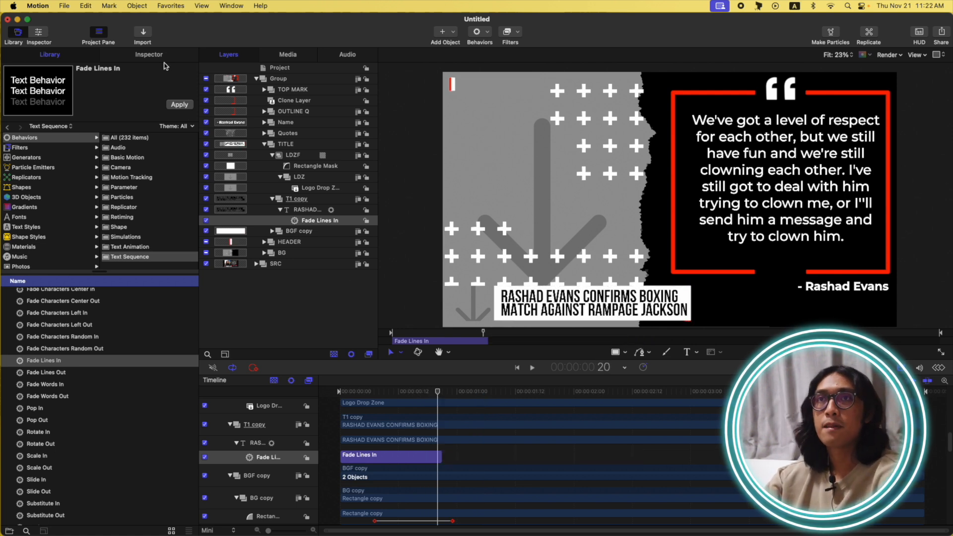
# Step: Play back the title fade and add a Position parameter to the Format settings of Fade Lines In
pyautogui.click(164, 55)
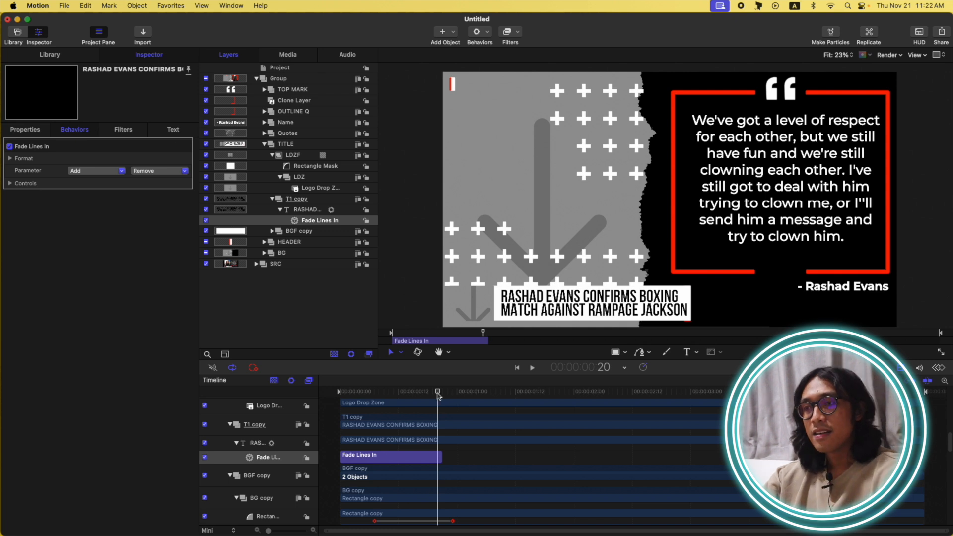
pyautogui.press('space')
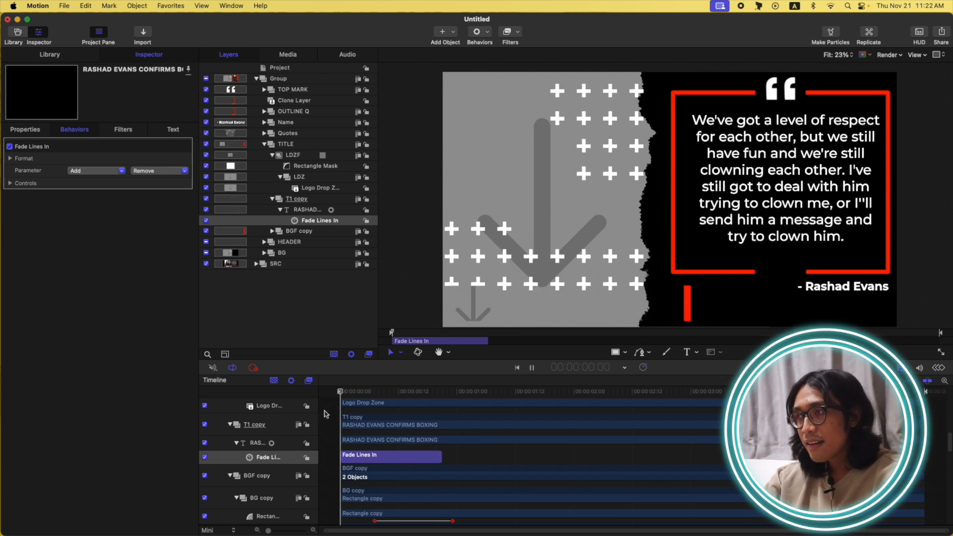
pyautogui.press('space')
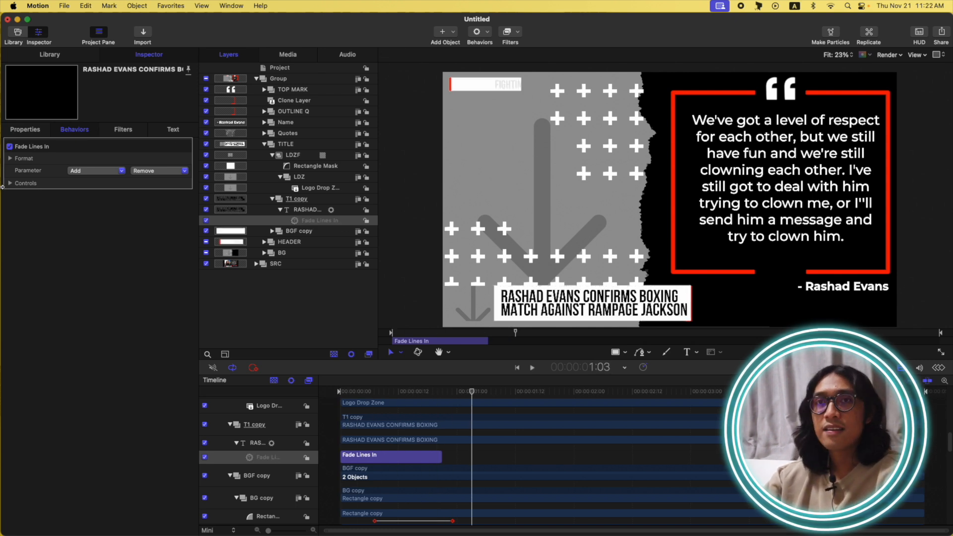
pyautogui.click(10, 158)
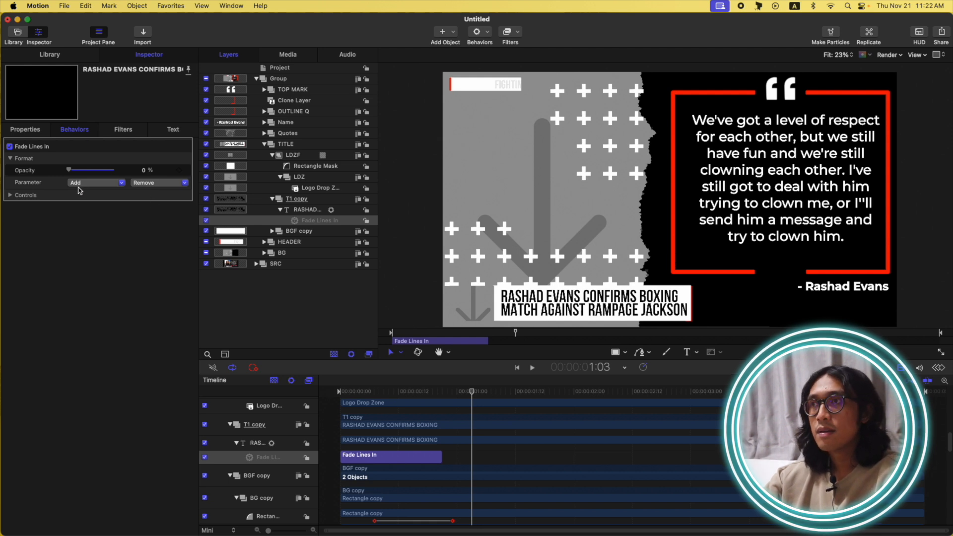
pyautogui.click(106, 187)
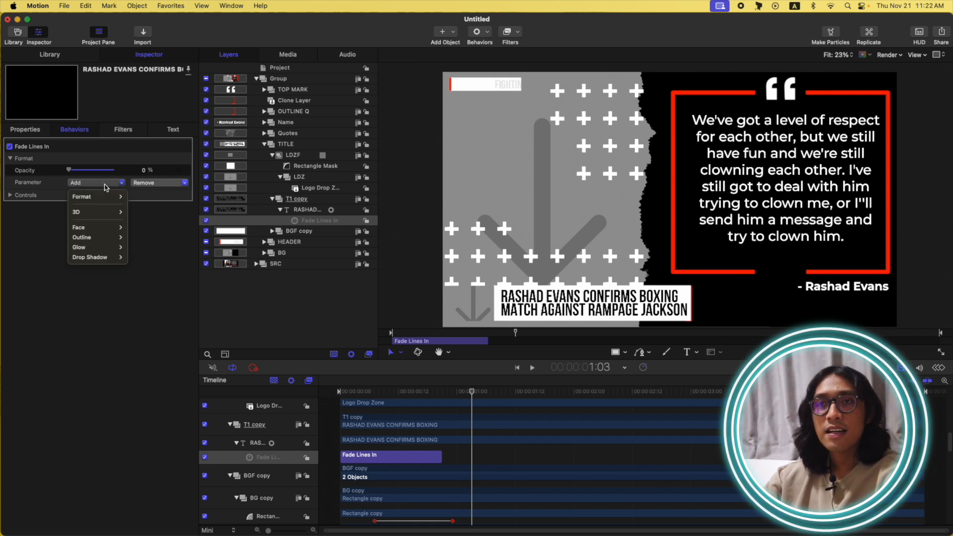
pyautogui.moveTo(110, 202)
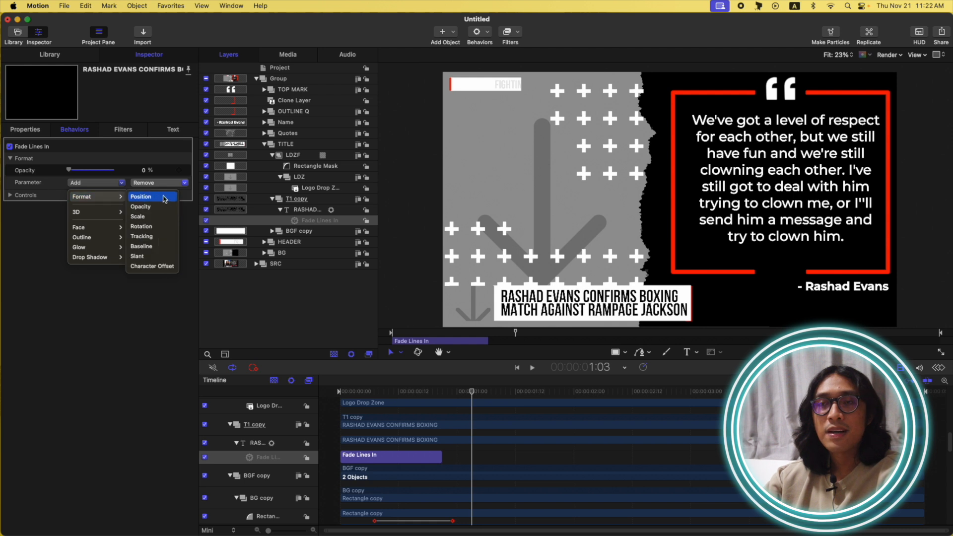
pyautogui.click(141, 197)
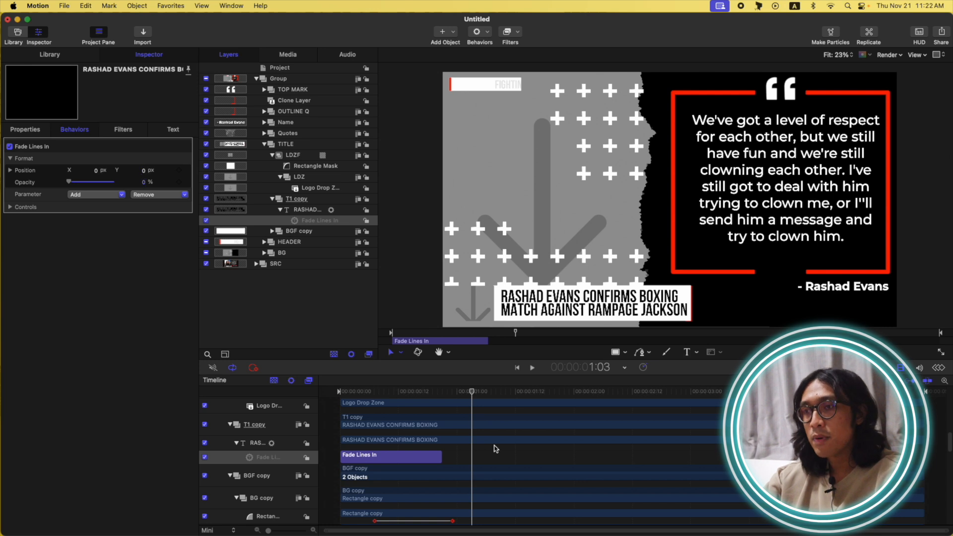
# Step: Set Fade Lines In's opacity to 100% and its Y position to -278.2 px, and play back the title
pyautogui.moveTo(457, 393); pyautogui.dragTo(244, 391)
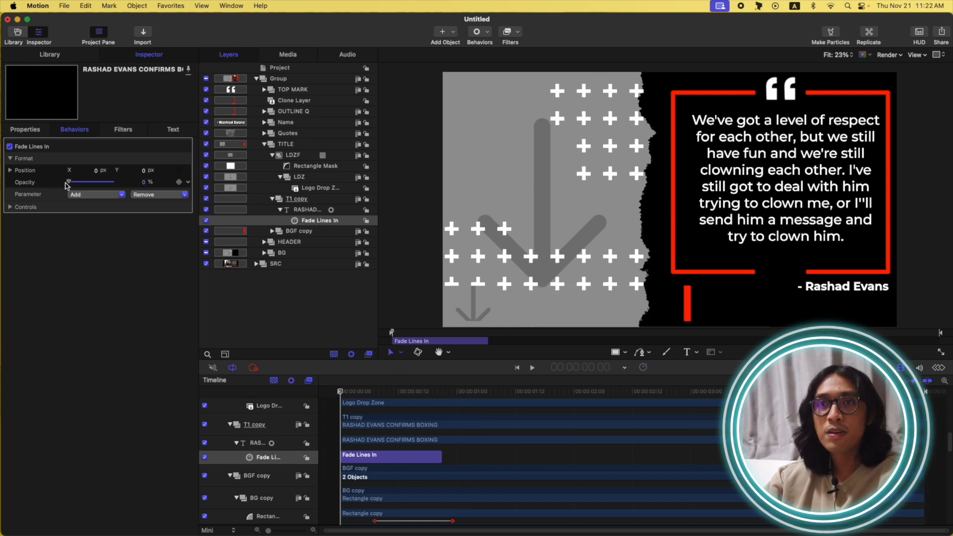
pyautogui.moveTo(70, 182); pyautogui.dragTo(115, 182)
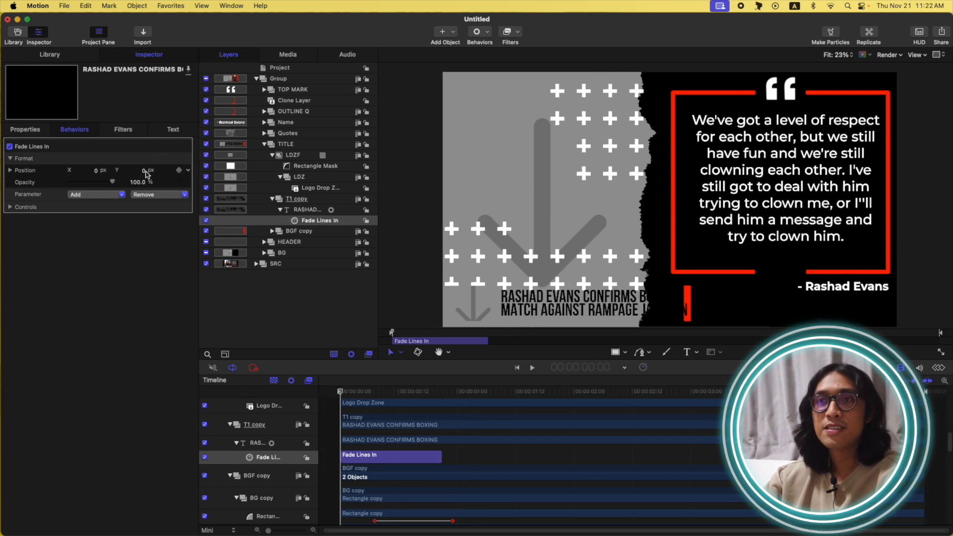
pyautogui.moveTo(143, 173)
pyautogui.mouseDown()
pyautogui.moveTo(137, 226)
pyautogui.moveTo(142, 165)
pyautogui.mouseUp()
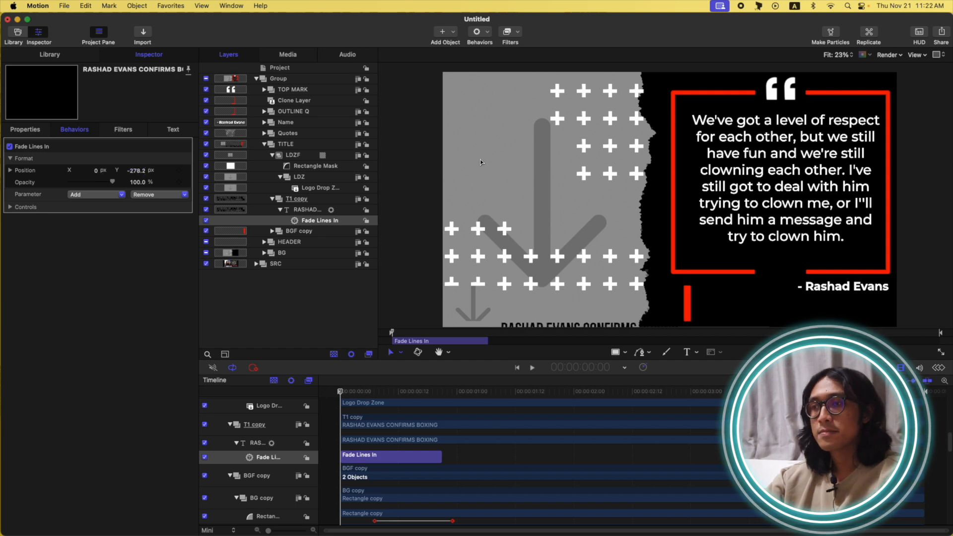
pyautogui.press('space')
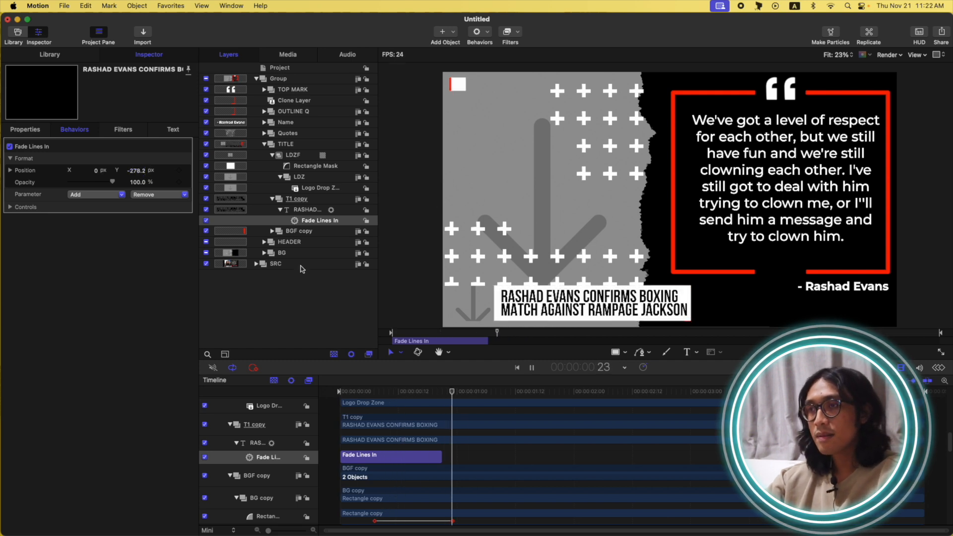
# Step: Set Fade Lines In's Spread to 6.0 while viewing frame 15, keeping Apply Speed at Per Object
pyautogui.moveTo(453, 391); pyautogui.dragTo(413, 392)
pyautogui.click(10, 208)
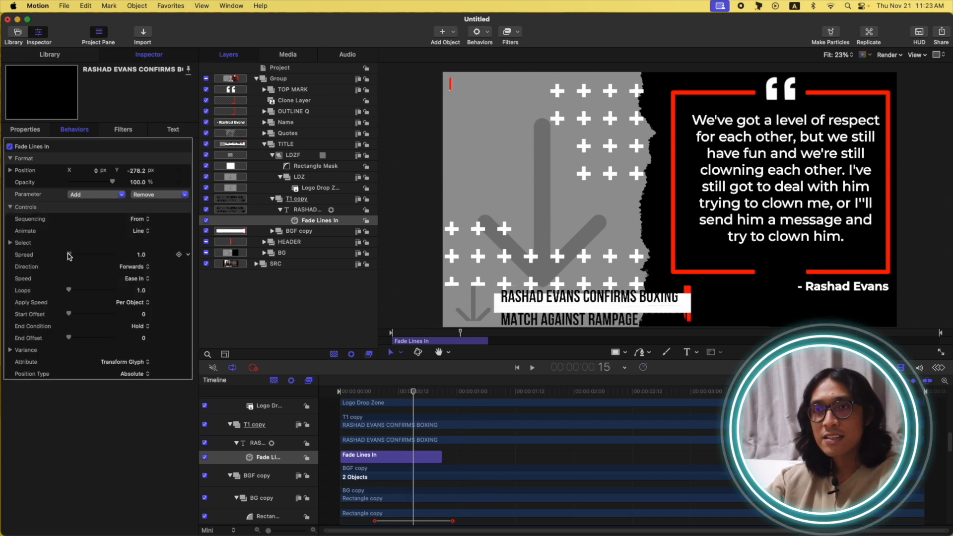
pyautogui.moveTo(69, 255); pyautogui.dragTo(71, 257)
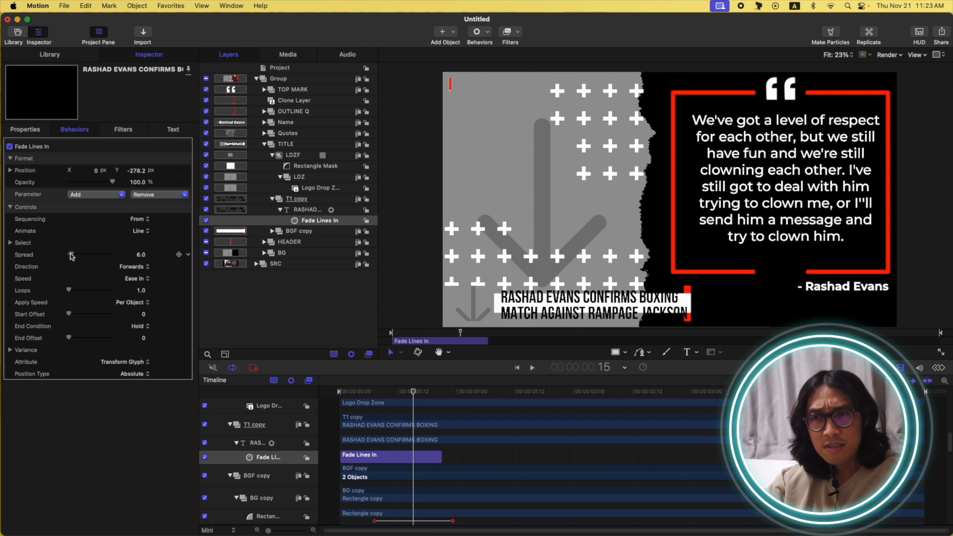
pyautogui.click(131, 304)
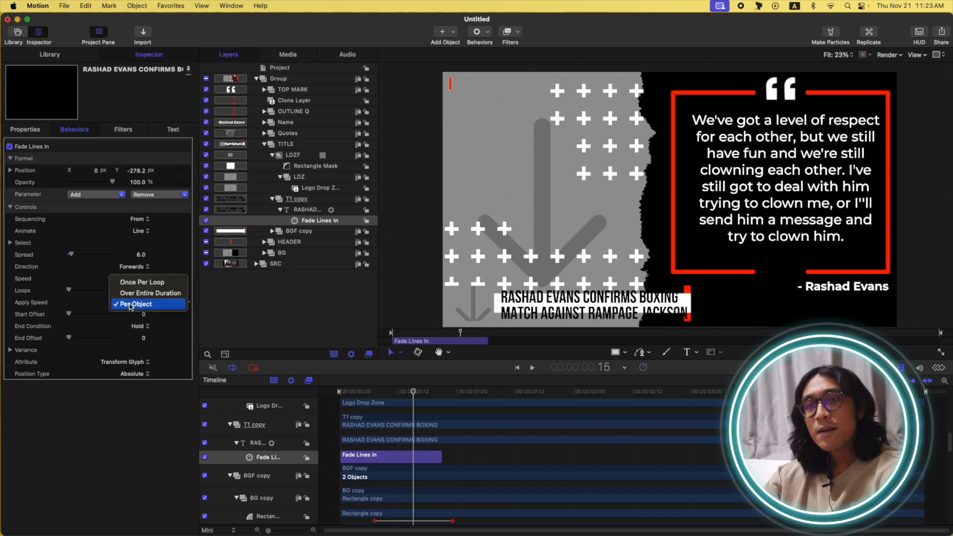
pyautogui.click(131, 304)
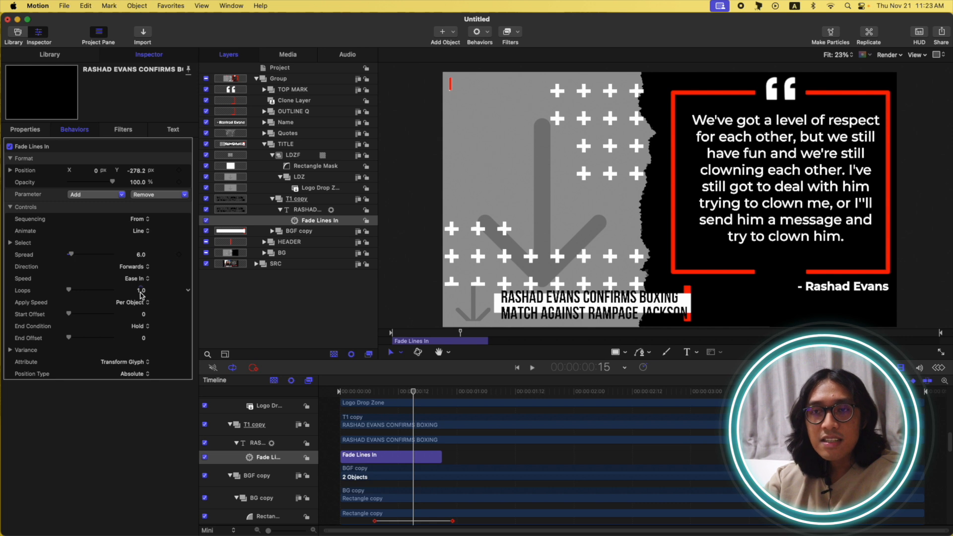
# Step: Change Fade Lines In's Speed to Custom and set the interpolation of its speed keyframes to Bezier
pyautogui.click(148, 279)
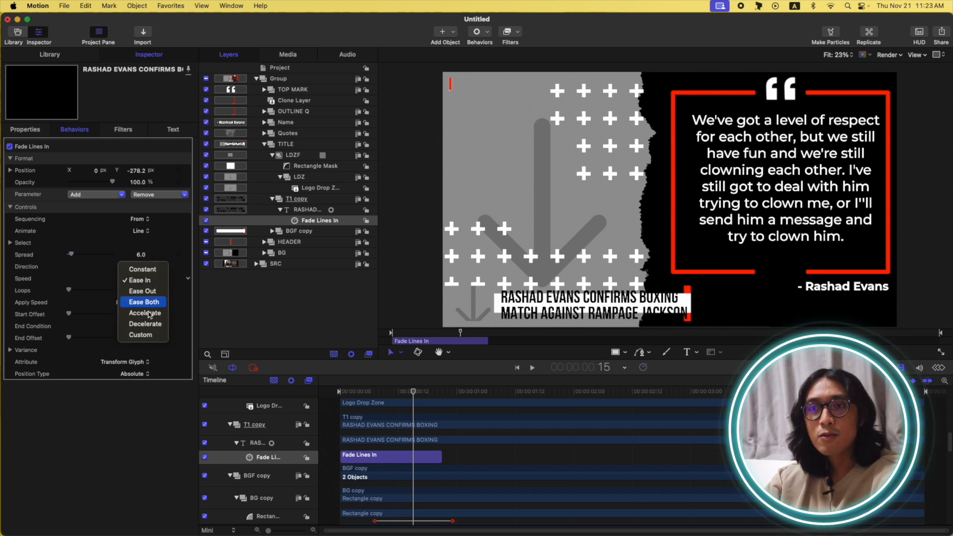
pyautogui.click(141, 335)
pyautogui.click(940, 368)
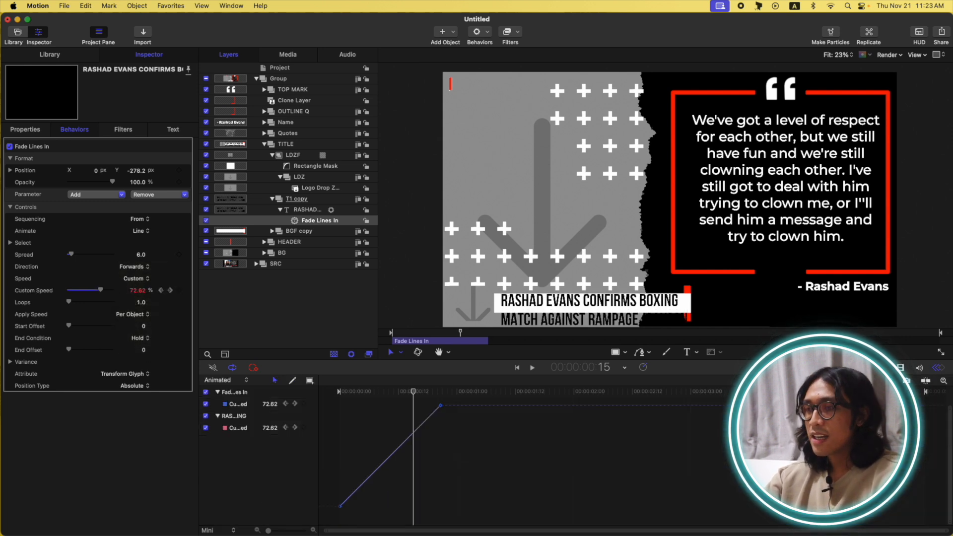
pyautogui.click(440, 406)
pyautogui.rightClick(440, 406)
pyautogui.moveTo(497, 498)
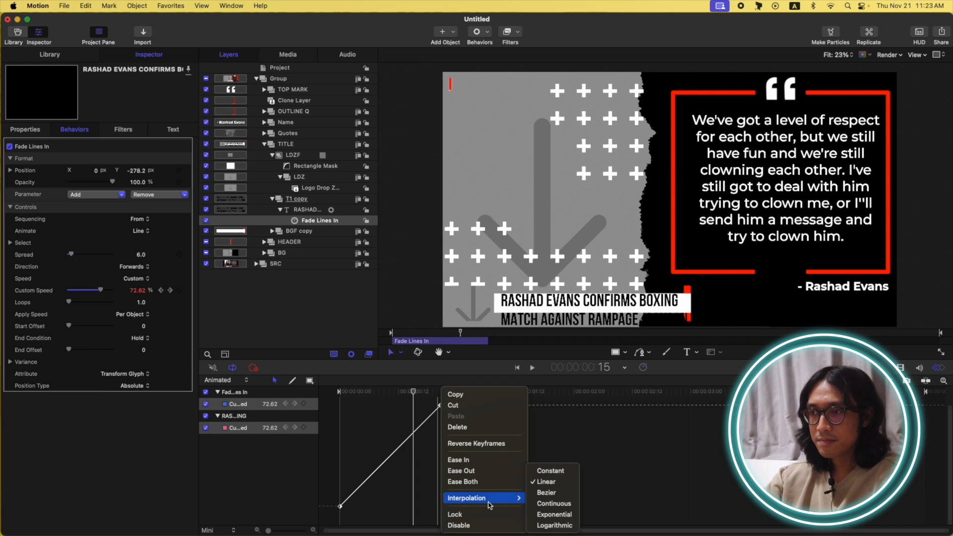
pyautogui.click(546, 493)
# Step: Extend the handles of both Custom Speed keyframes to form a steep S-curve, and preview the title animation
pyautogui.moveTo(436, 407); pyautogui.dragTo(351, 406)
pyautogui.moveTo(386, 477); pyautogui.dragTo(304, 528)
pyautogui.moveTo(374, 495); pyautogui.dragTo(426, 506)
pyautogui.press('space')
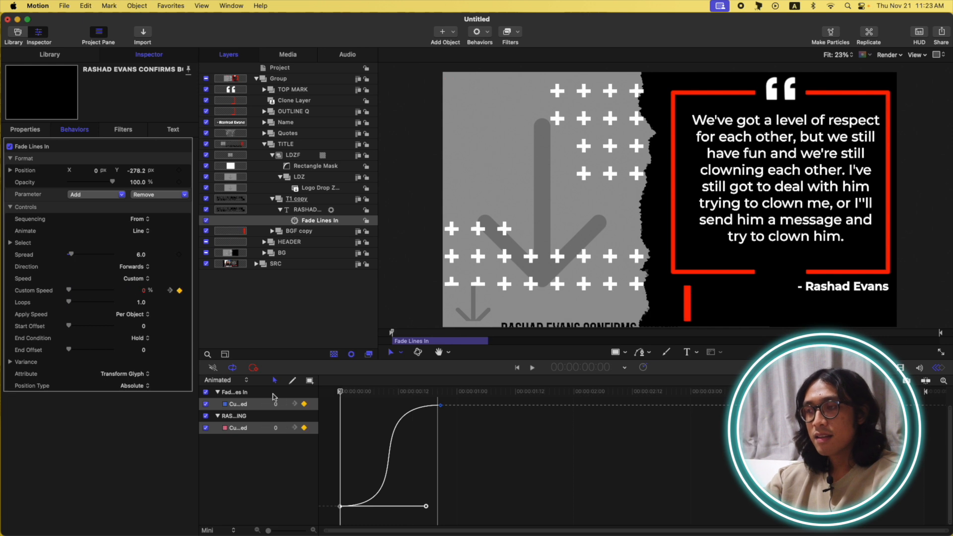
pyautogui.press('space')
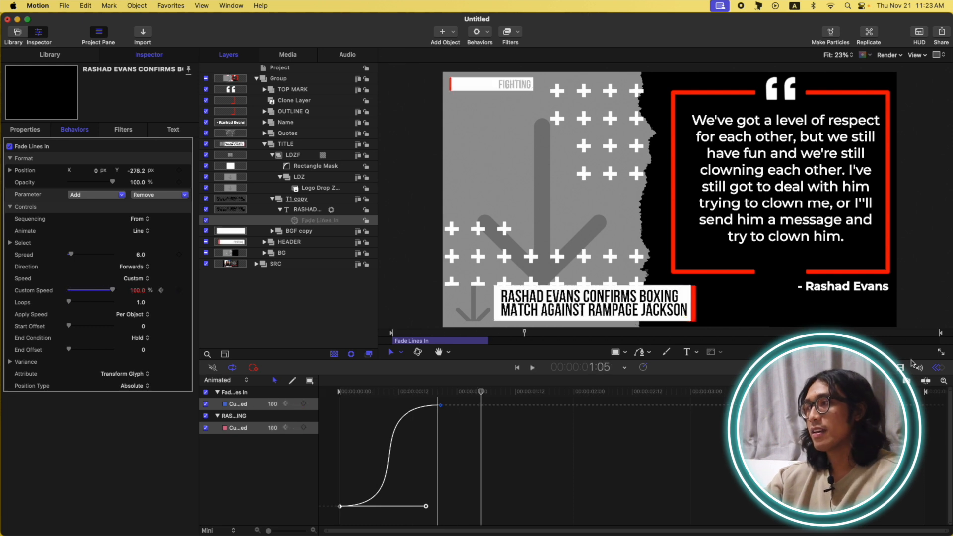
# Step: Make a clone layer of BG copy inside BGF copy and rename it MASK
pyautogui.click(938, 367)
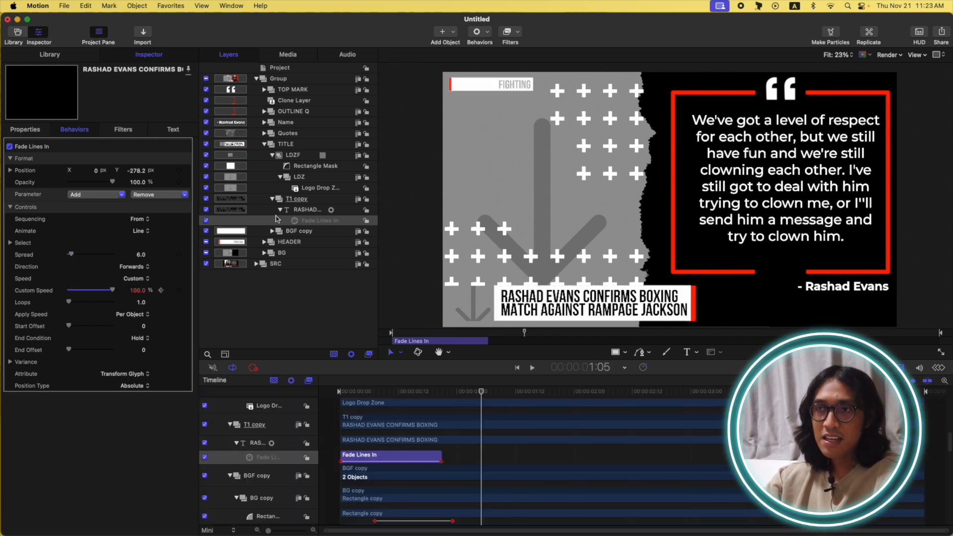
pyautogui.click(272, 231)
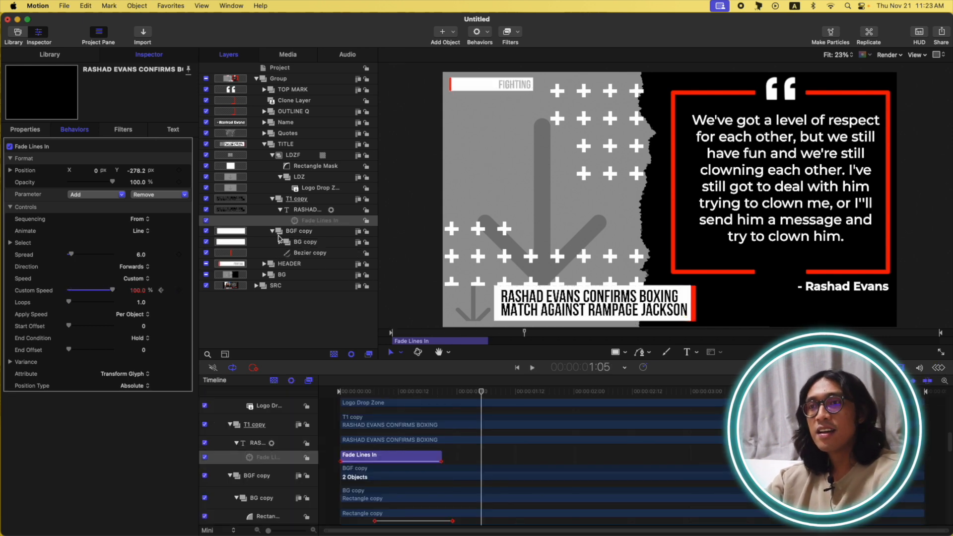
pyautogui.click(314, 243)
pyautogui.press('k')
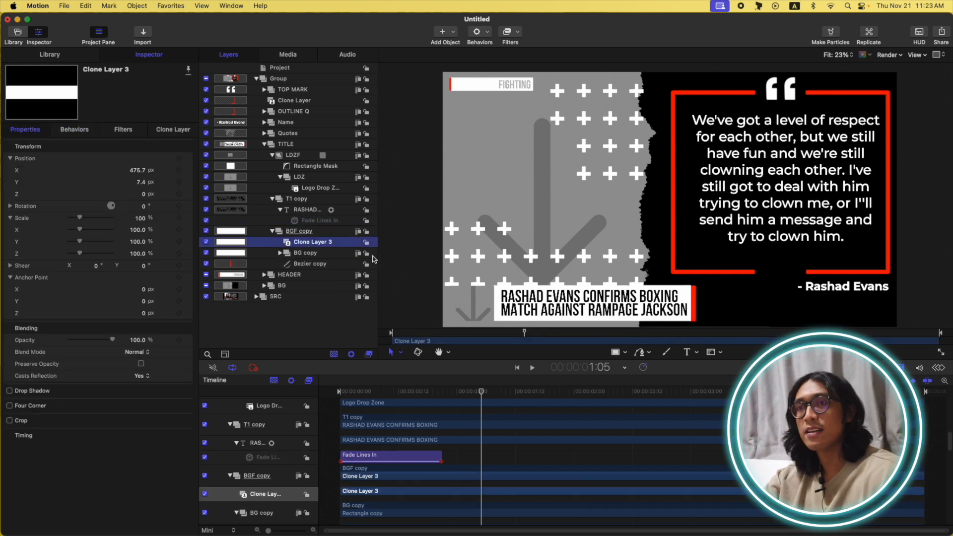
pyautogui.doubleClick(319, 241)
pyautogui.press('super+a')
pyautogui.write('MASK')
pyautogui.press('Return')
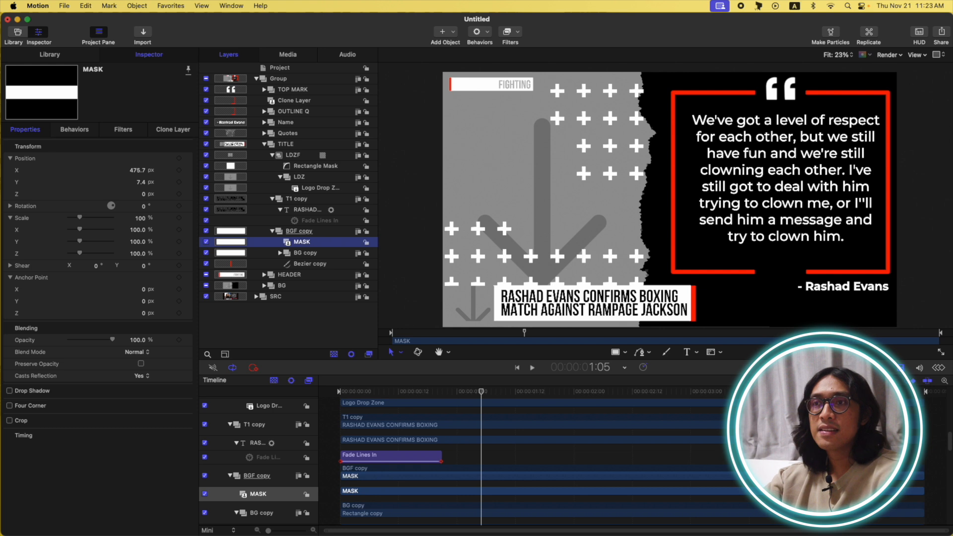
# Step: Add an image mask to the T1 copy group with MASK as its source, and play back from the start
pyautogui.click(308, 201)
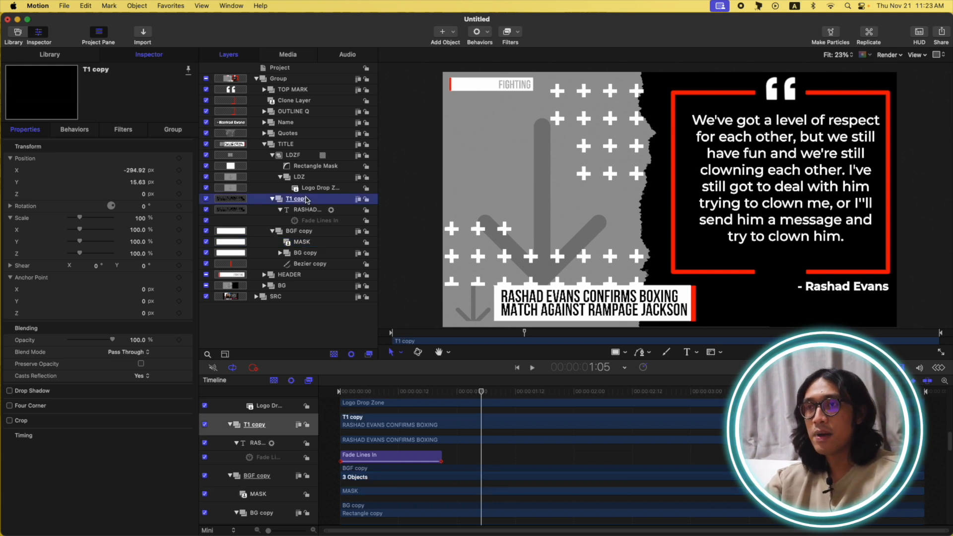
pyautogui.press('super+shift+m')
pyautogui.moveTo(296, 254); pyautogui.dragTo(133, 169)
pyautogui.moveTo(454, 395); pyautogui.dragTo(289, 407)
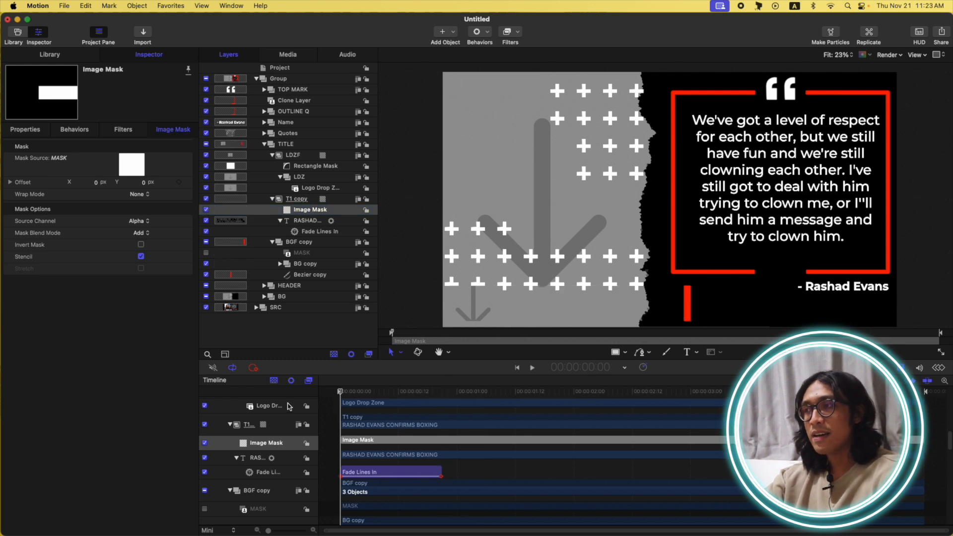
pyautogui.press('space')
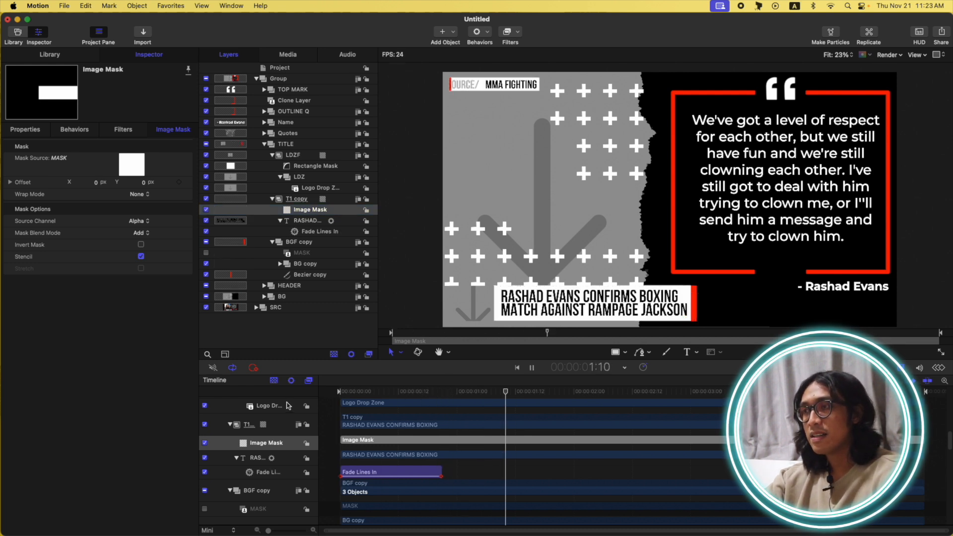
# Step: Shift the T1 copy group in the timeline so it starts at frame 12, and preview the title animation from the start
pyautogui.moveTo(397, 395); pyautogui.dragTo(394, 394)
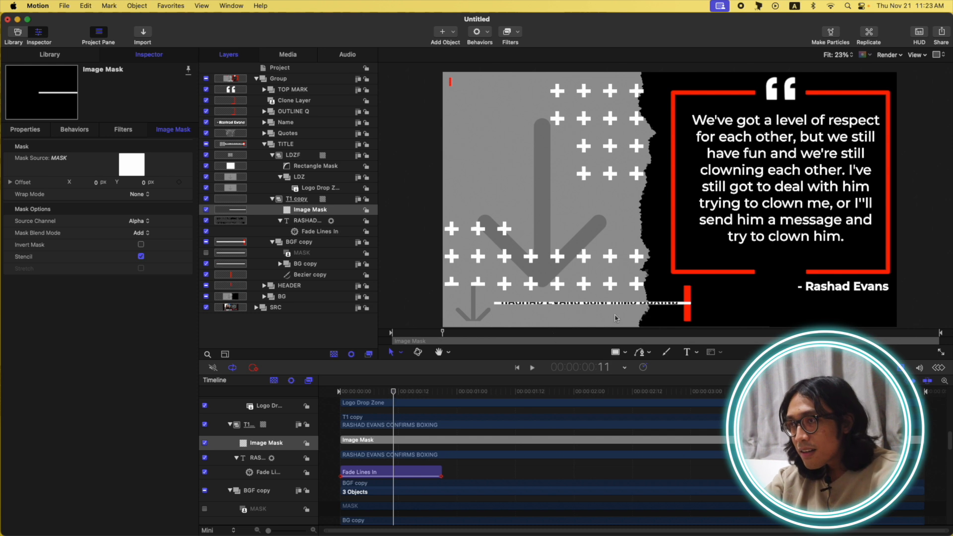
pyautogui.click(306, 201)
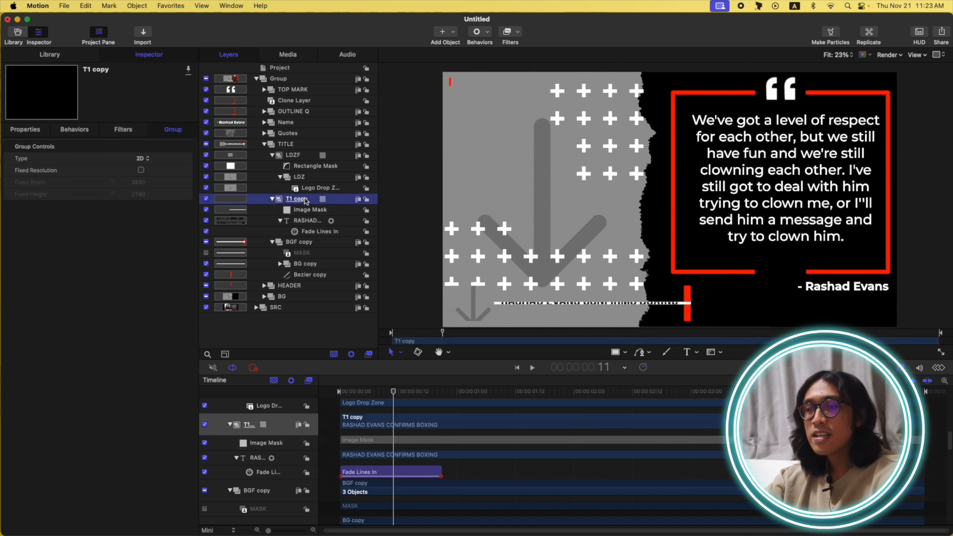
pyautogui.moveTo(363, 419); pyautogui.dragTo(421, 423)
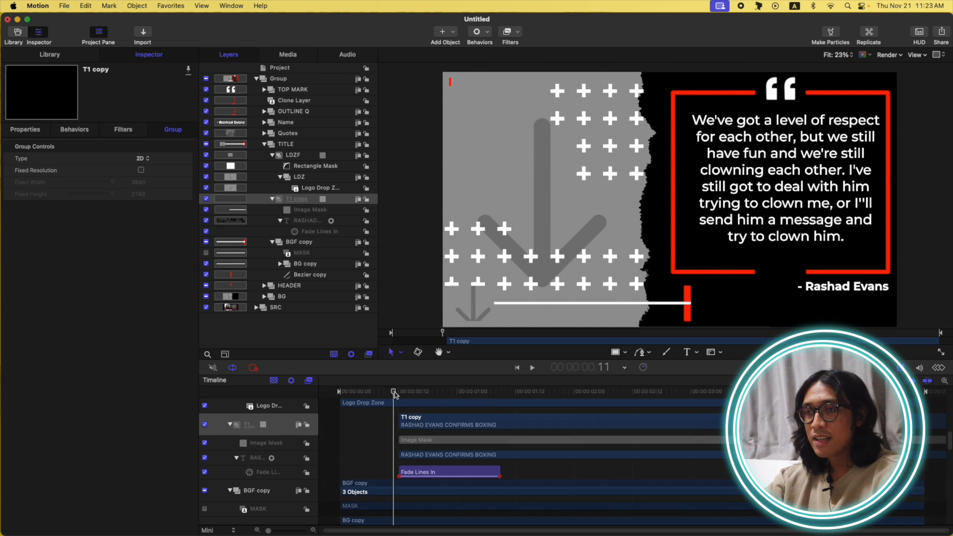
pyautogui.press('Home')
pyautogui.press('space')
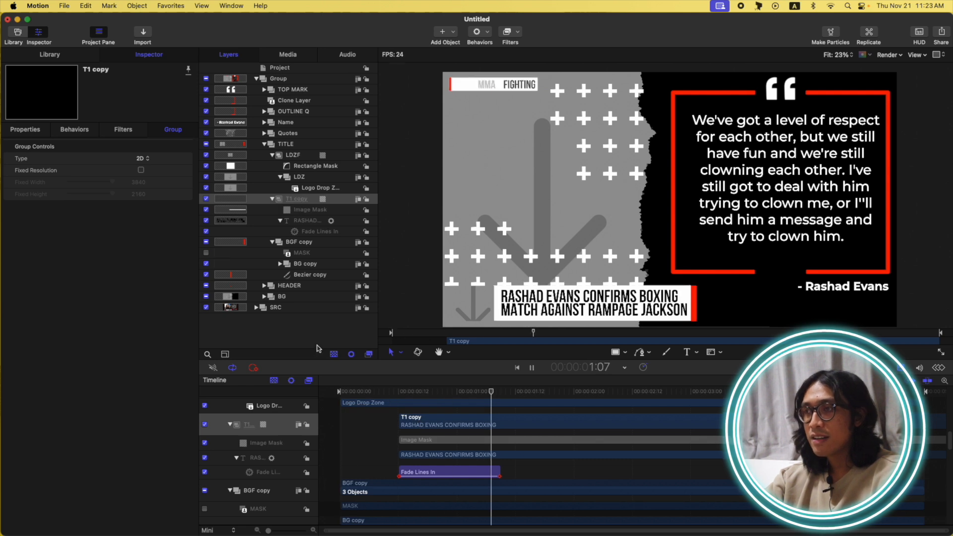
pyautogui.press('space')
pyautogui.moveTo(443, 392); pyautogui.dragTo(398, 402)
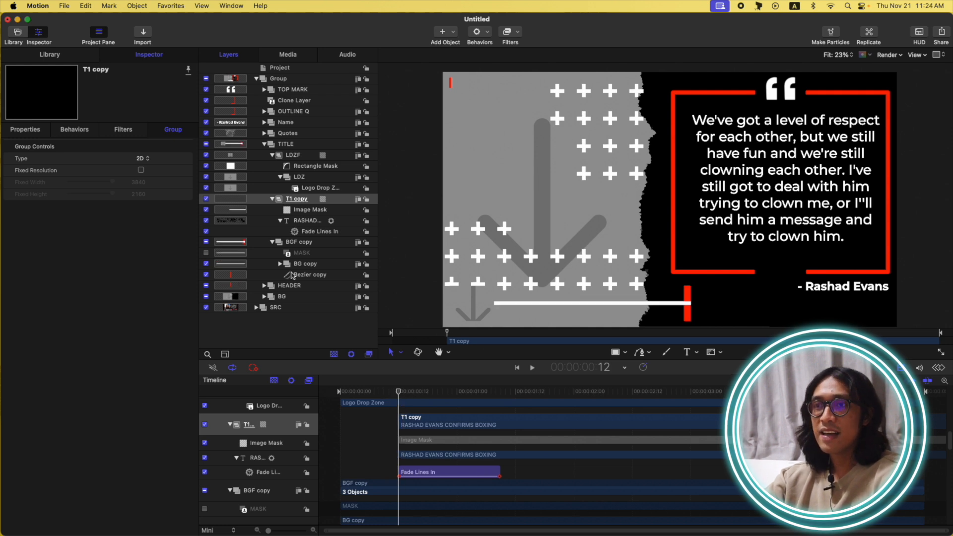
# Step: Go to Bezier copy's X position keyframe at frame 23 and apply a Fade In/Fade Out behavior to that shape
pyautogui.click(314, 276)
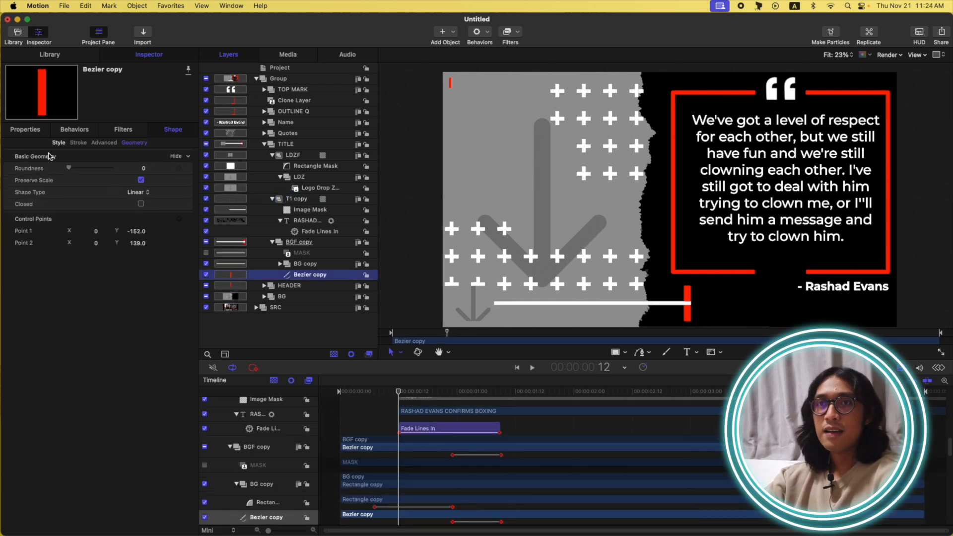
pyautogui.click(25, 130)
pyautogui.click(170, 171)
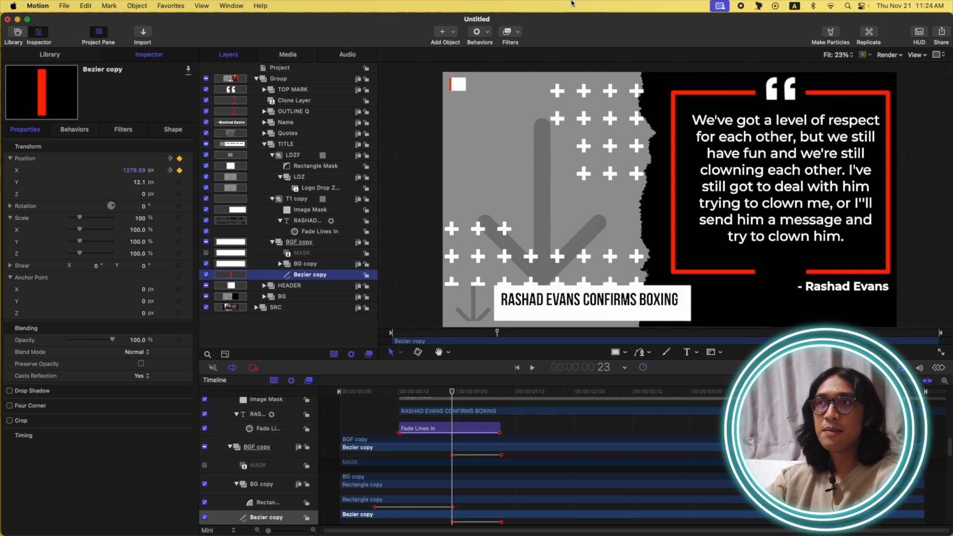
pyautogui.click(477, 33)
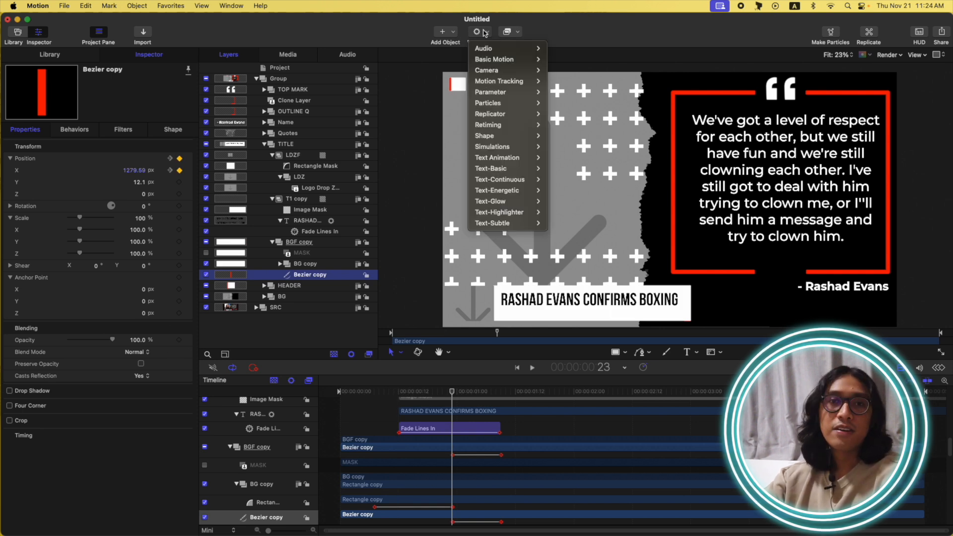
pyautogui.moveTo(496, 59)
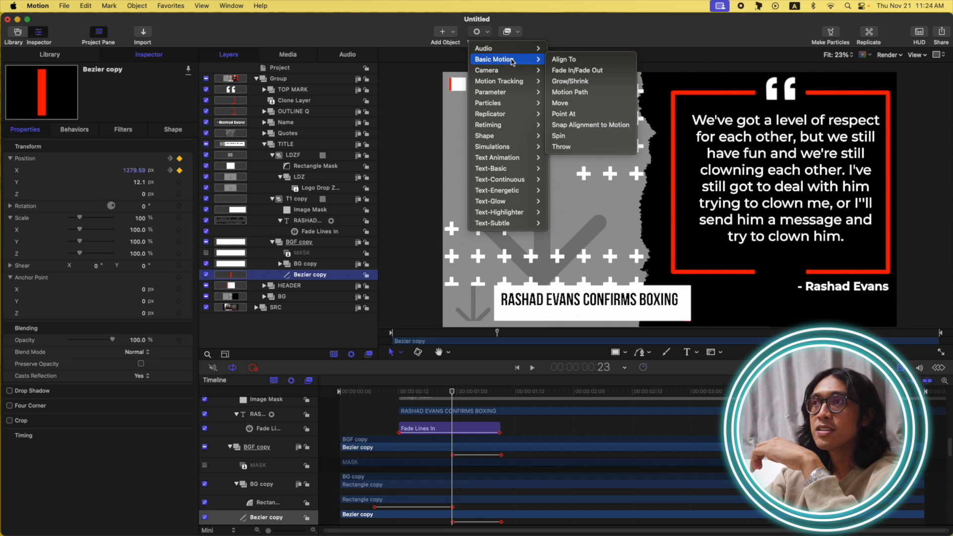
pyautogui.click(583, 70)
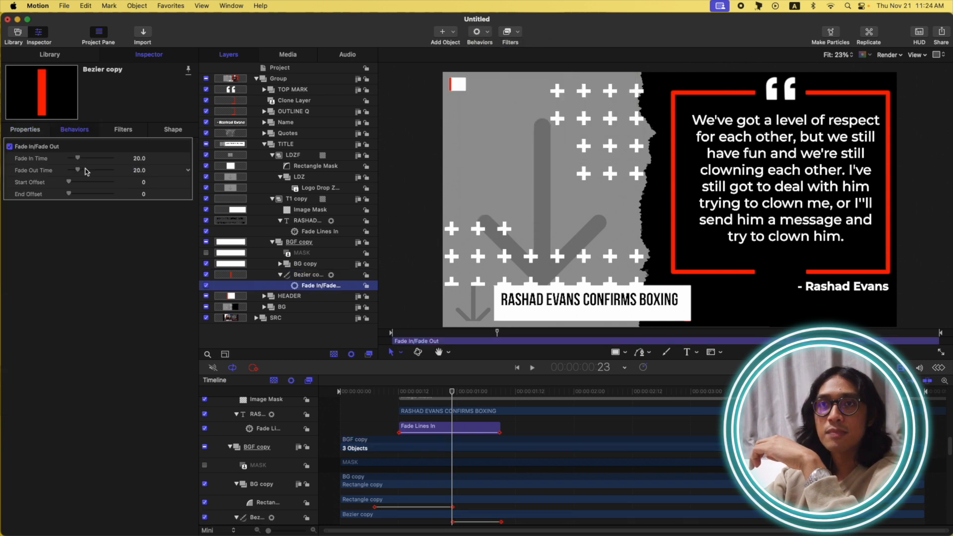
# Step: Set the behavior's Fade In Time to 15 frames and its Fade Out Time to 0
pyautogui.click(135, 158)
pyautogui.write('15')
pyautogui.press('Return')
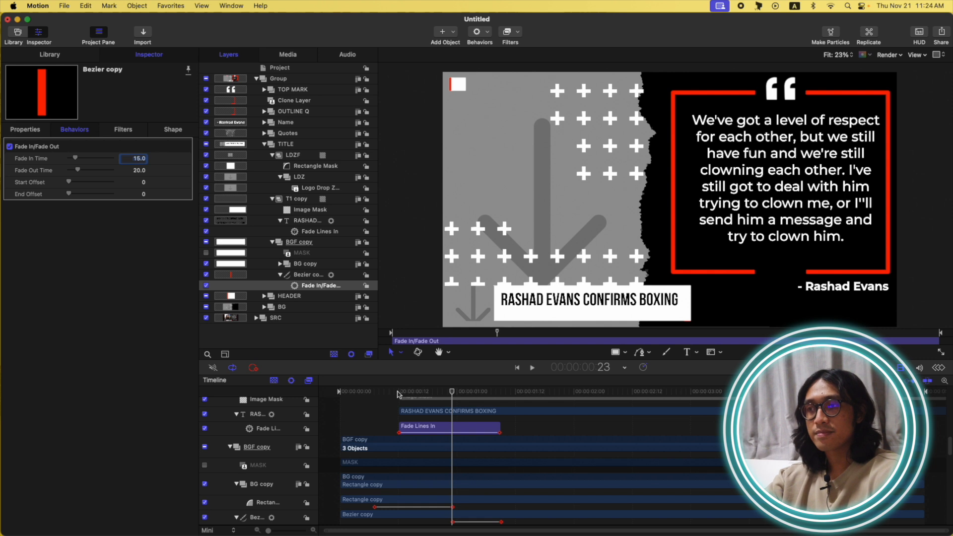
pyautogui.moveTo(77, 171); pyautogui.dragTo(69, 170)
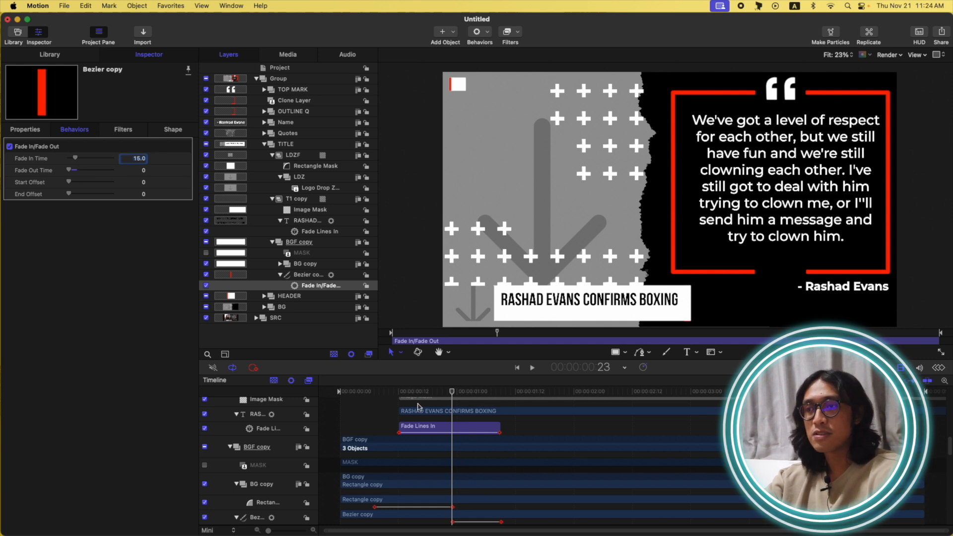
# Step: Play back the red bar's fade, check it at frame 9, and locate its Fade In/Fade Out behavior in the timeline
pyautogui.press('Home')
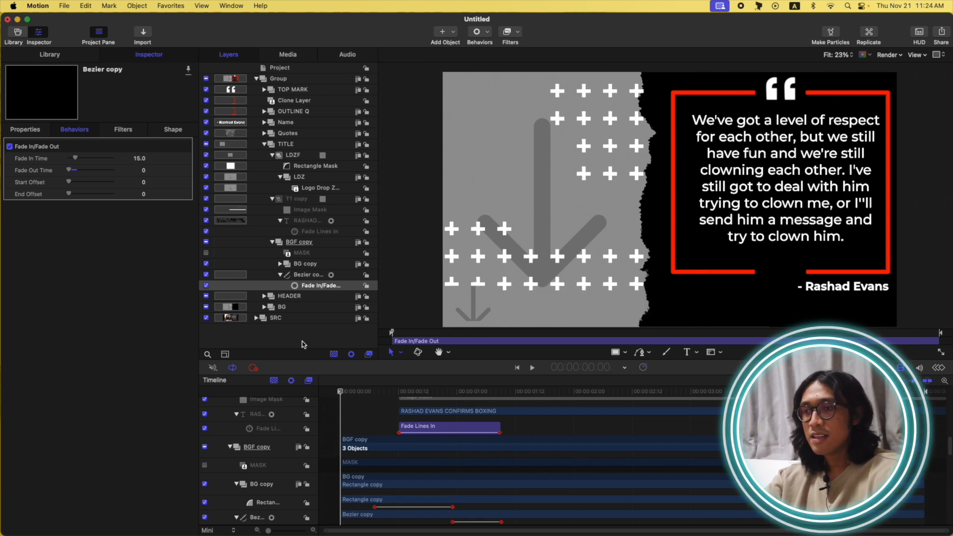
pyautogui.press('space')
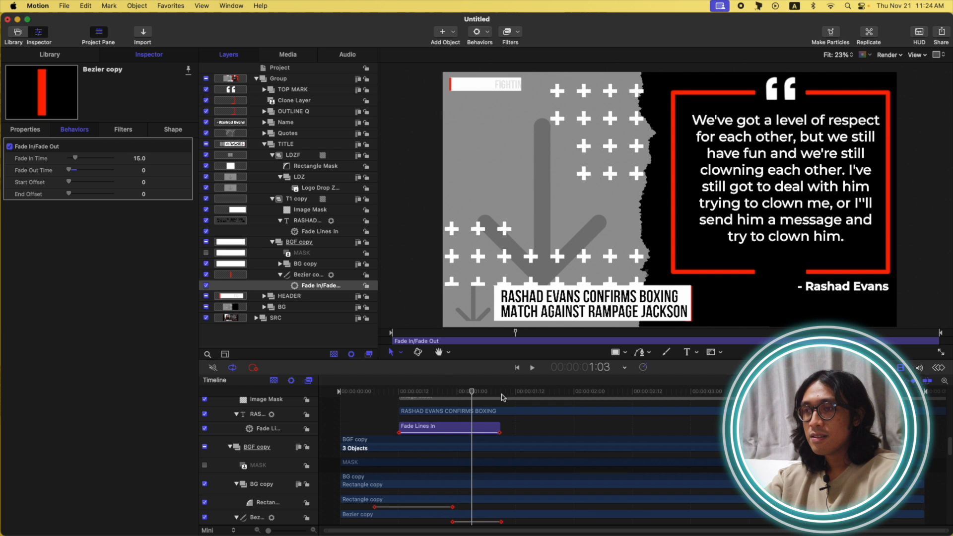
pyautogui.moveTo(473, 394); pyautogui.dragTo(384, 395)
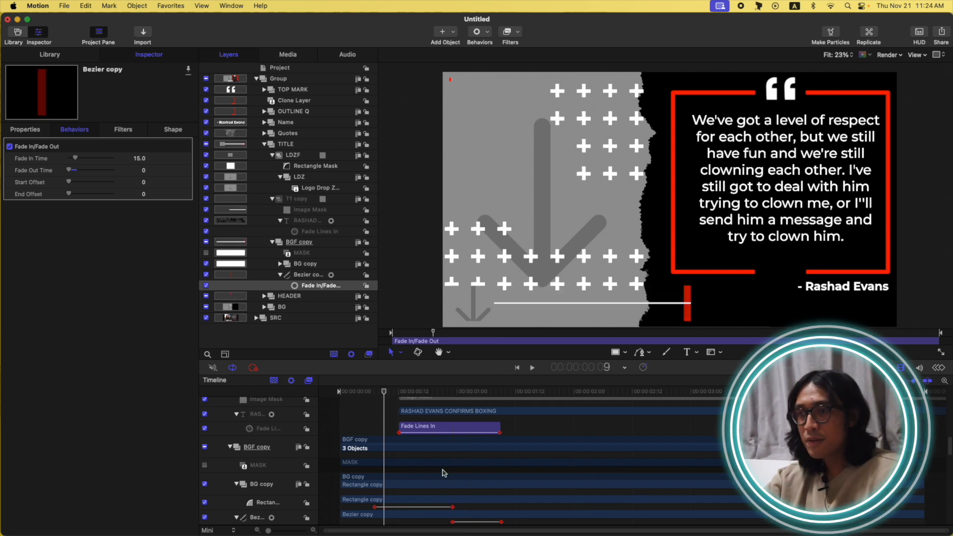
pyautogui.scroll(-4, 362, 487)
pyautogui.scroll(2, 271, 432)
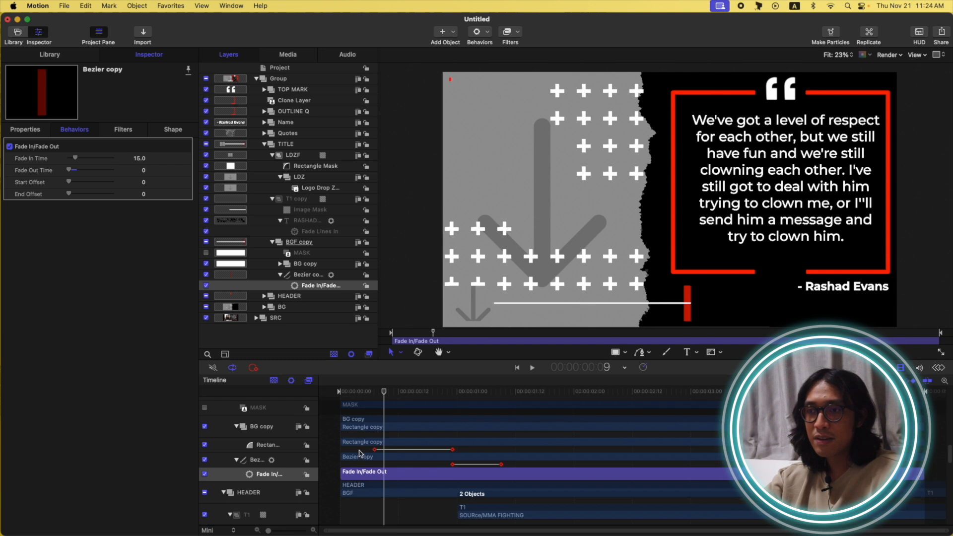
# Step: Trim the start of the Bezier copy layer in BGF copy to frame 23 and play back the animation
pyautogui.click(253, 461)
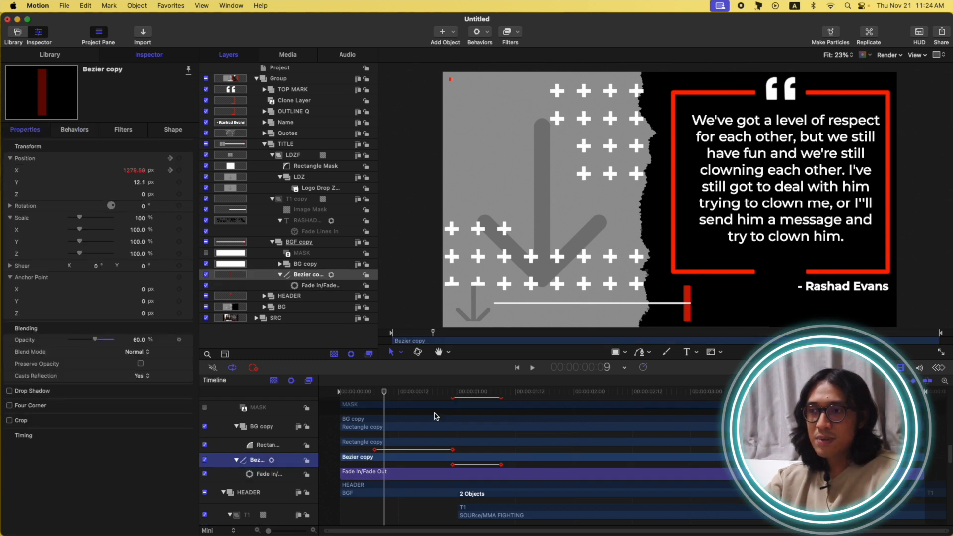
pyautogui.click(452, 391)
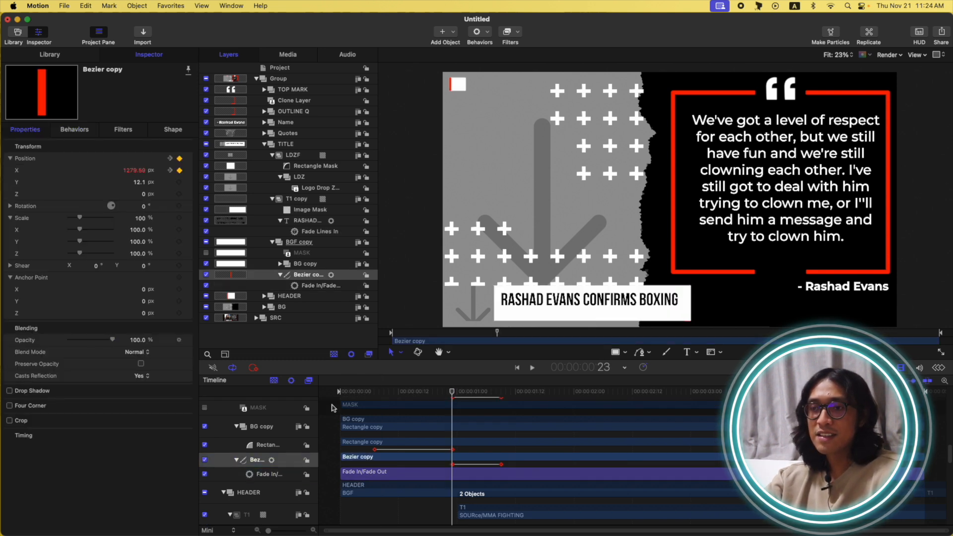
pyautogui.press('i')
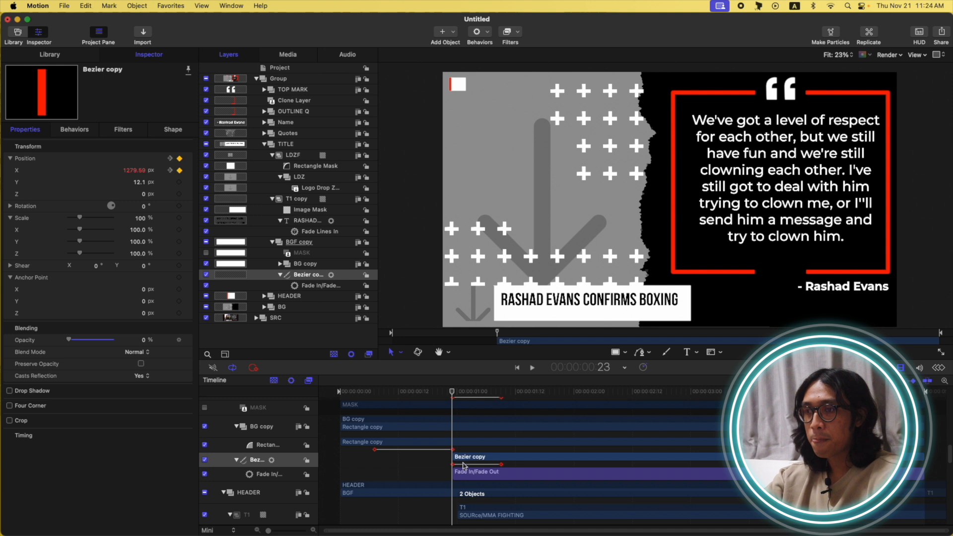
pyautogui.press('space')
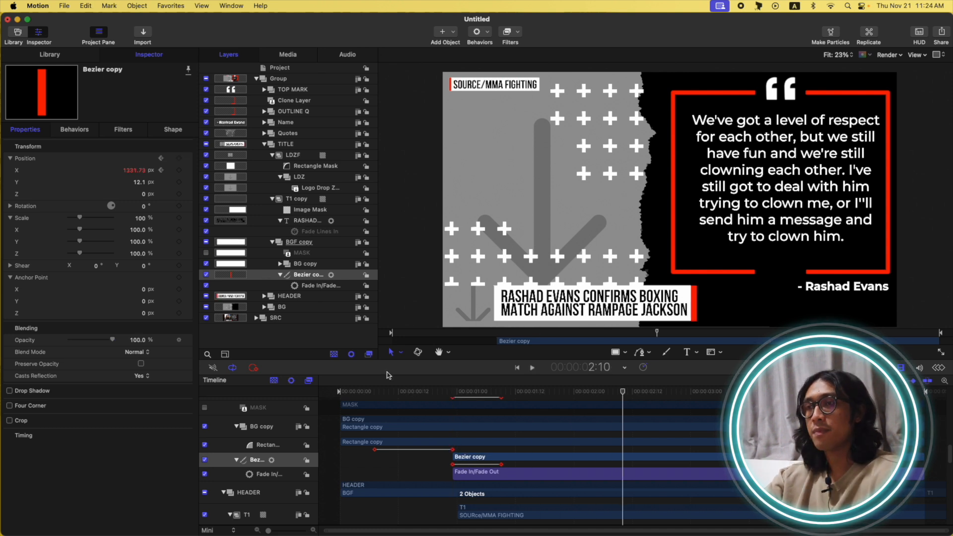
pyautogui.press('Home')
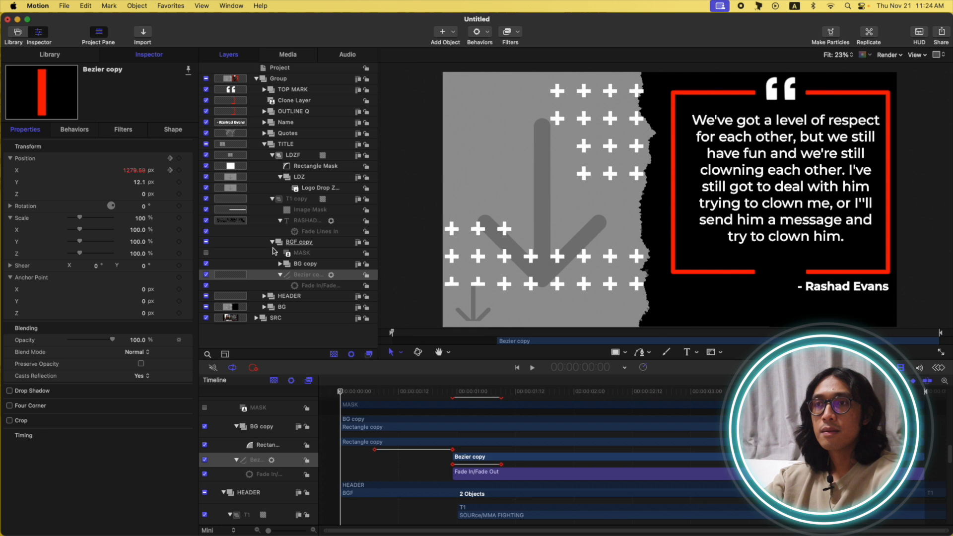
# Step: Add a Link parameter behavior to the Y scale of the LDZ group inside LDZF
pyautogui.click(273, 243)
pyautogui.click(272, 199)
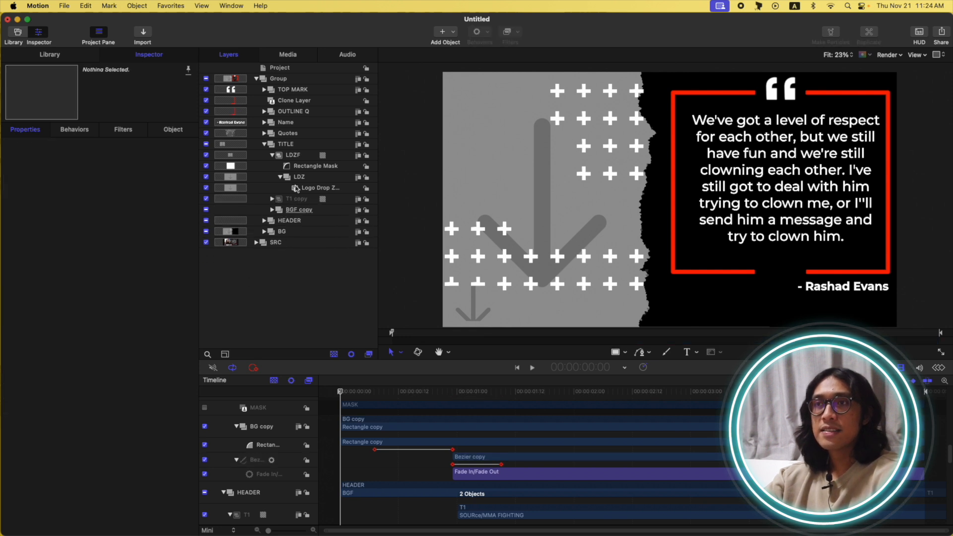
pyautogui.click(299, 180)
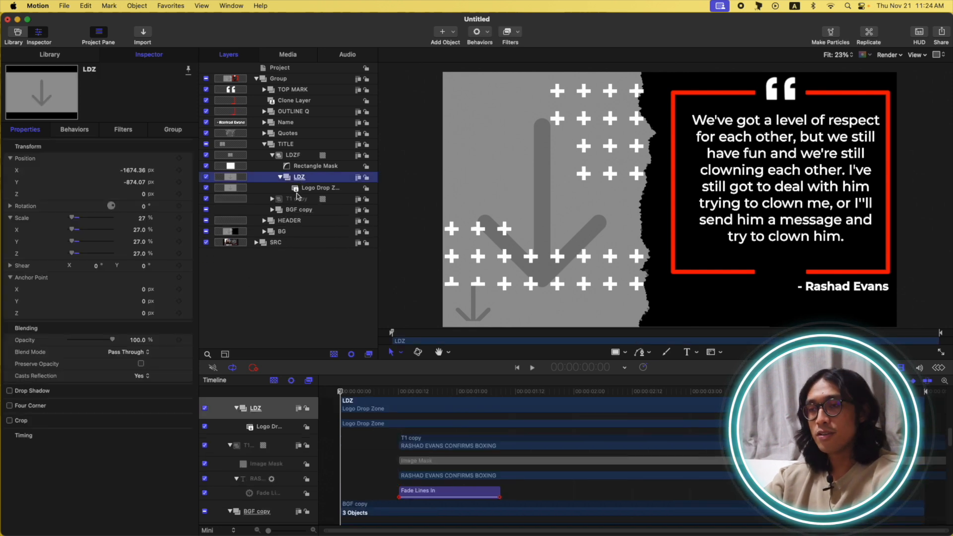
pyautogui.moveTo(352, 391); pyautogui.dragTo(323, 396)
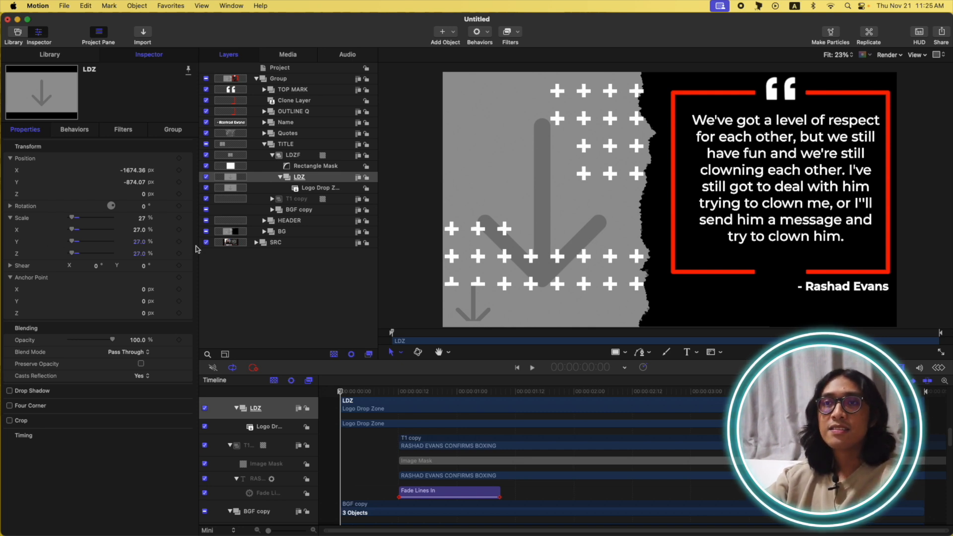
pyautogui.click(189, 244)
pyautogui.moveTo(271, 345)
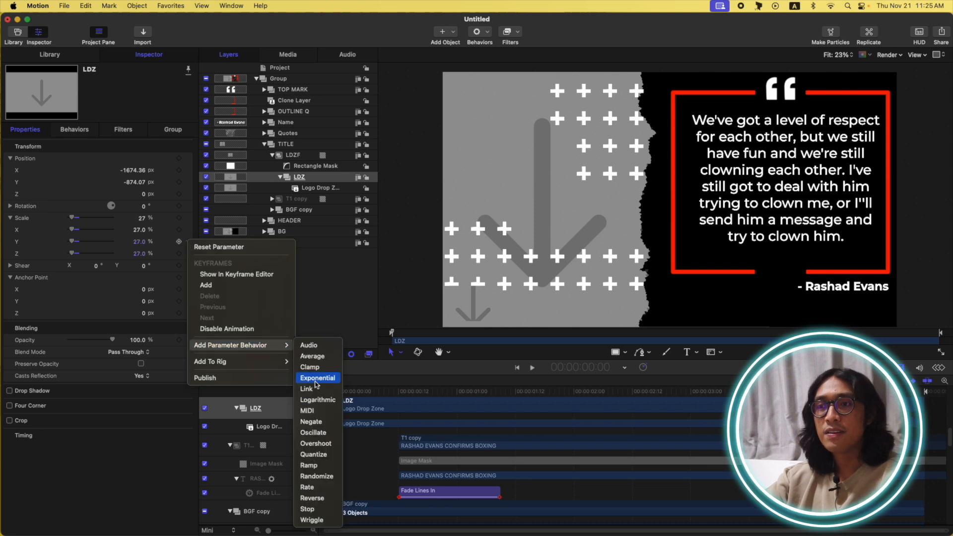
pyautogui.click(314, 390)
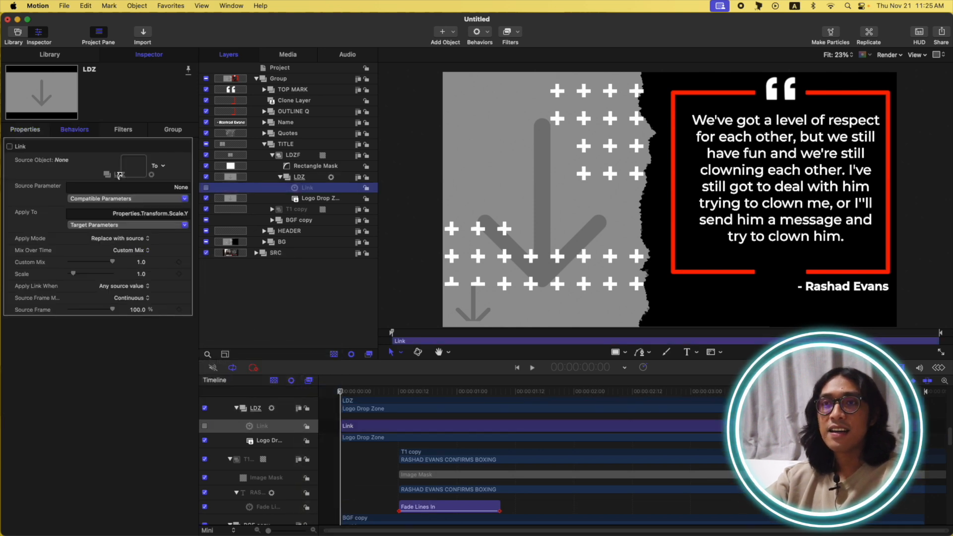
# Step: Set the Link's source object to LDZ and its source parameter to Properties.Transform.Scale.X
pyautogui.moveTo(135, 171); pyautogui.dragTo(138, 170)
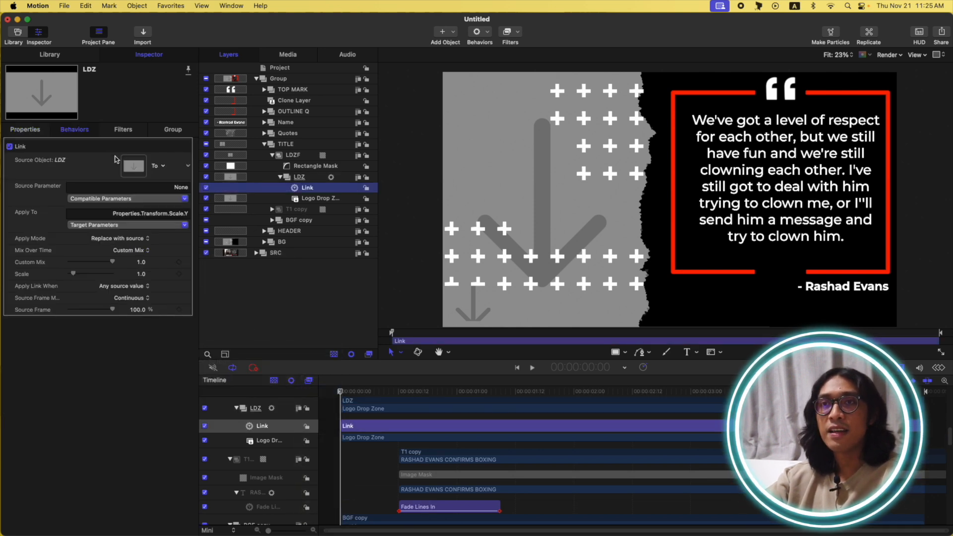
pyautogui.click(170, 198)
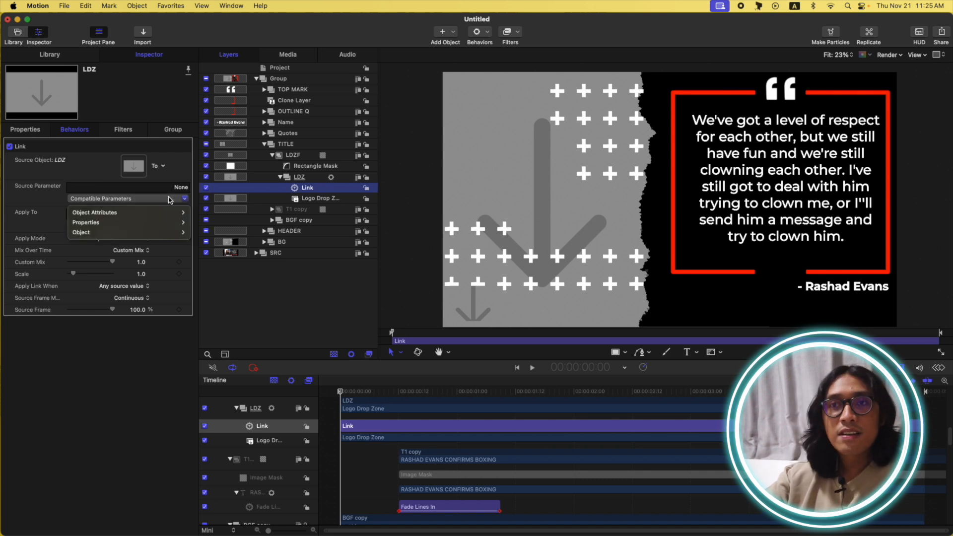
pyautogui.moveTo(149, 222)
pyautogui.moveTo(218, 222)
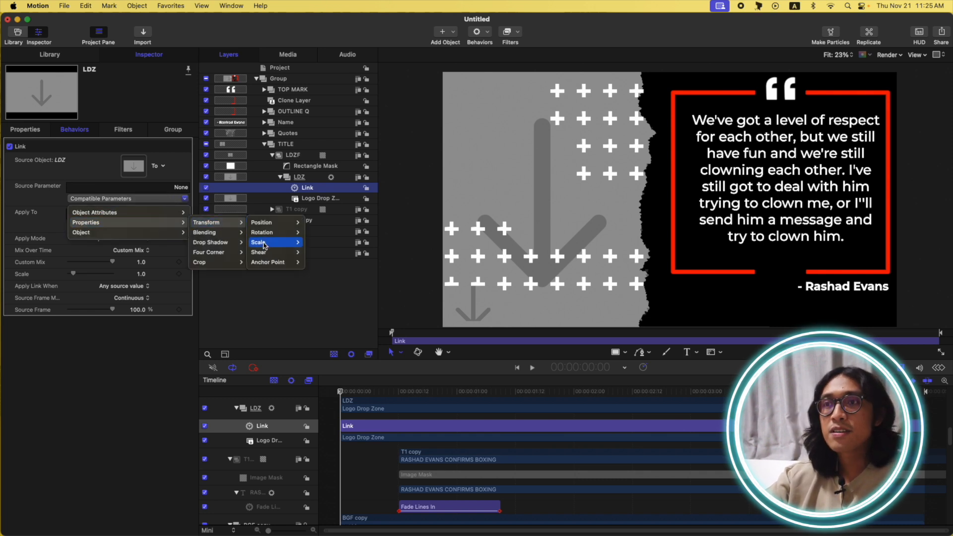
pyautogui.moveTo(277, 242)
pyautogui.click(309, 243)
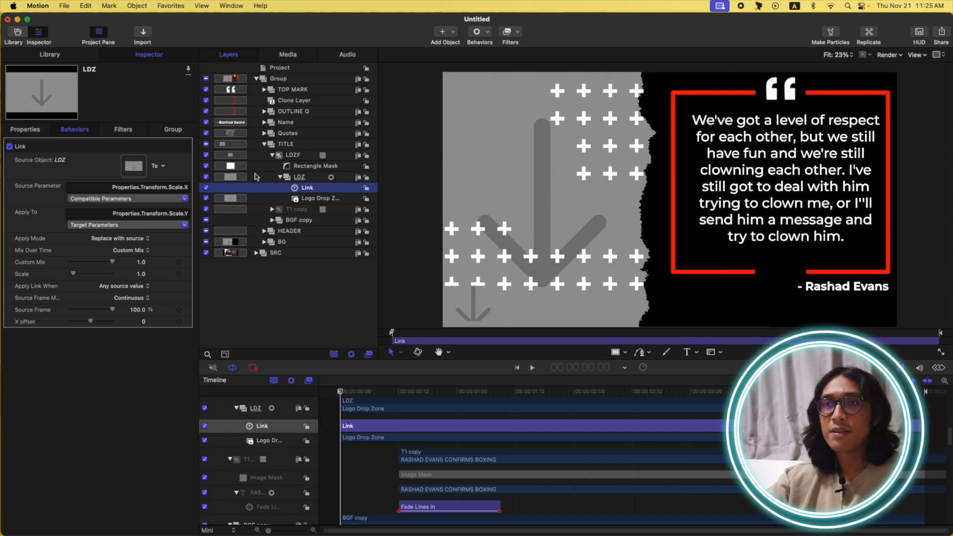
# Step: Add keyframes to the LDZ group's X scale at the first frame and at frame 15
pyautogui.click(303, 177)
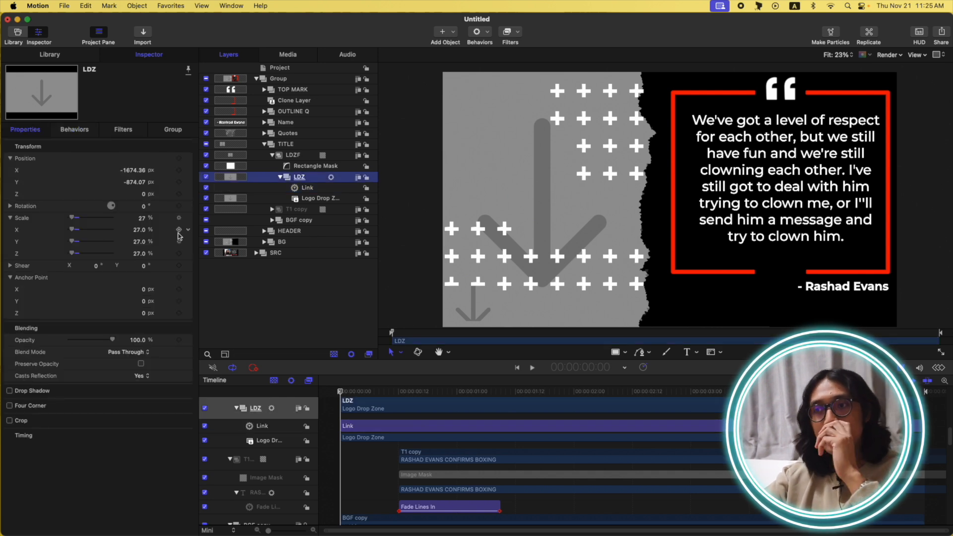
pyautogui.click(178, 232)
pyautogui.hotkey('shift', 'Right')
pyautogui.press('Right')
pyautogui.press('Right')
pyautogui.press('Right')
pyautogui.press('Right')
pyautogui.press('Right')
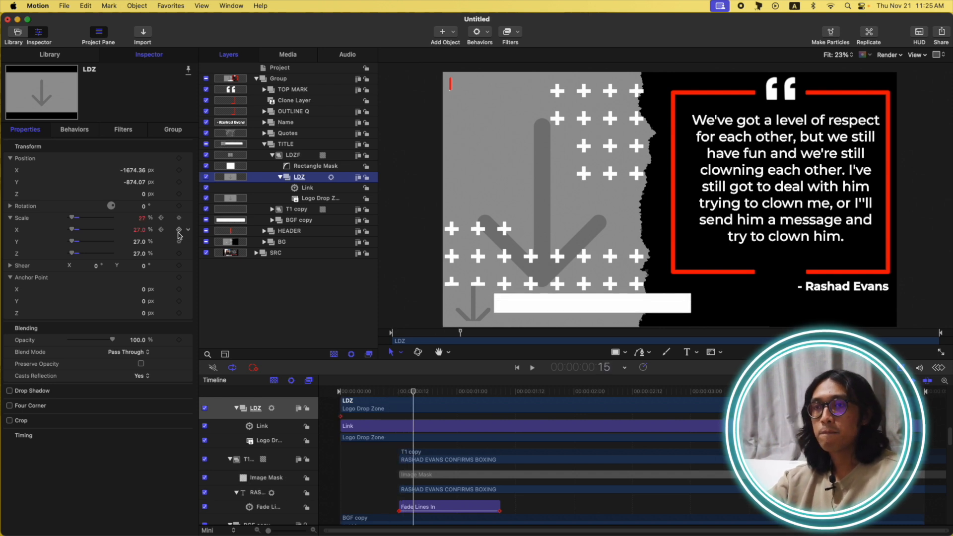
pyautogui.click(179, 230)
# Step: Set the LDZ group's X scale to 0% at the first frame and preview the scale-up
pyautogui.press('Home')
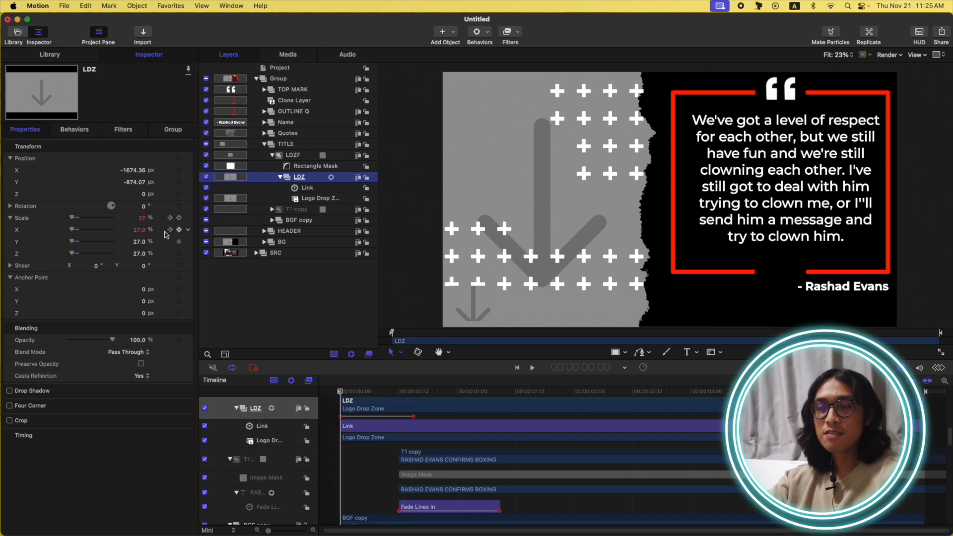
pyautogui.moveTo(80, 232); pyautogui.dragTo(69, 231)
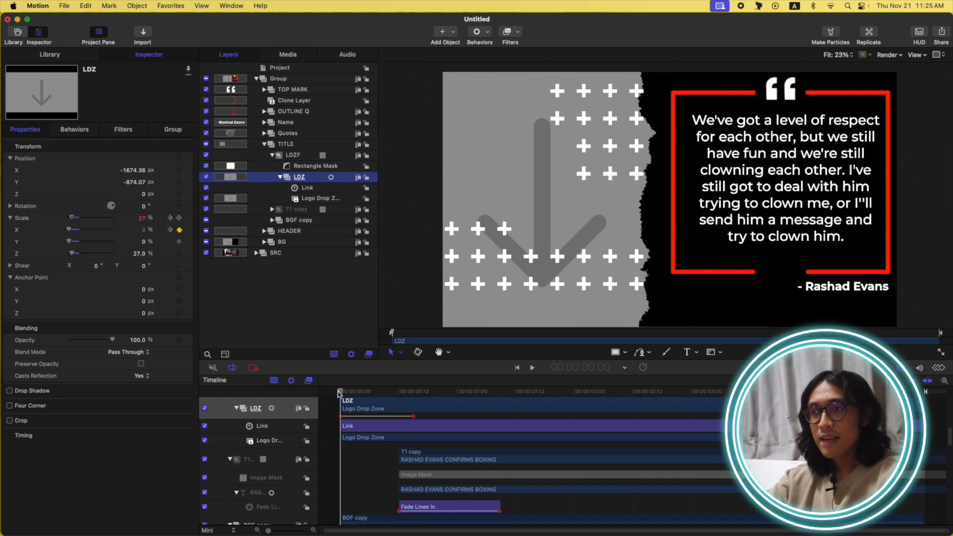
pyautogui.press('space')
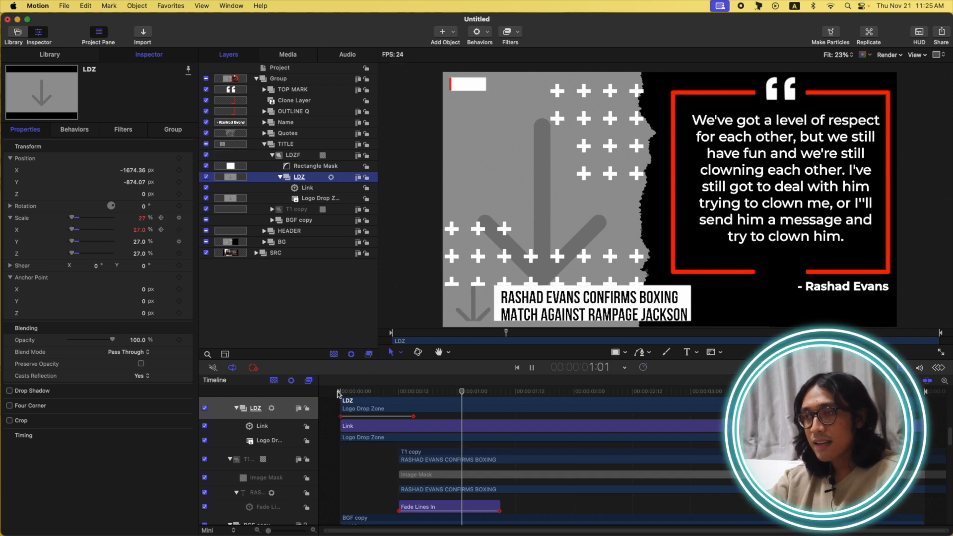
pyautogui.moveTo(412, 396)
pyautogui.mouseDown()
pyautogui.moveTo(341, 393)
pyautogui.moveTo(413, 392)
pyautogui.mouseUp()
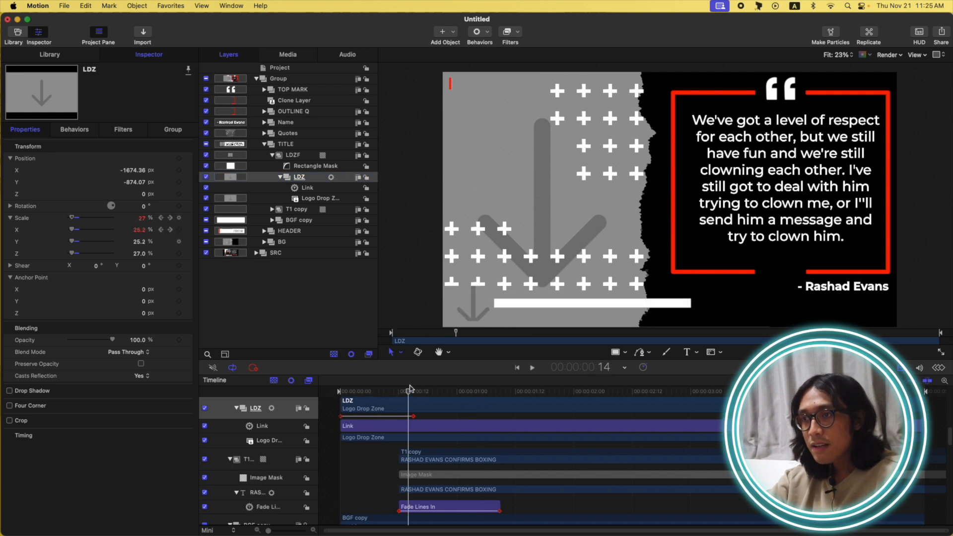
# Step: Hide the BG and SRC groups, show the canvas background as transparent, and scrub through the logo's scale animation
pyautogui.click(207, 243)
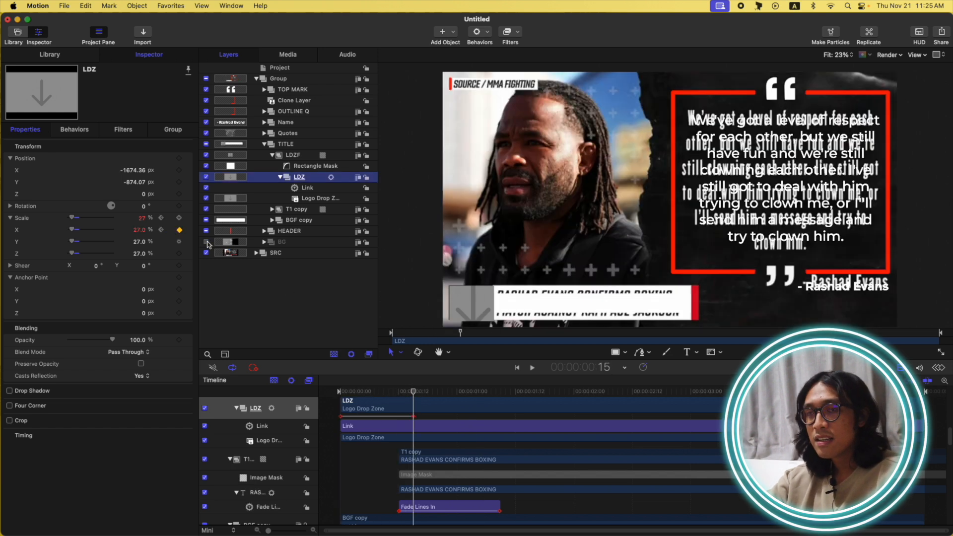
pyautogui.click(206, 253)
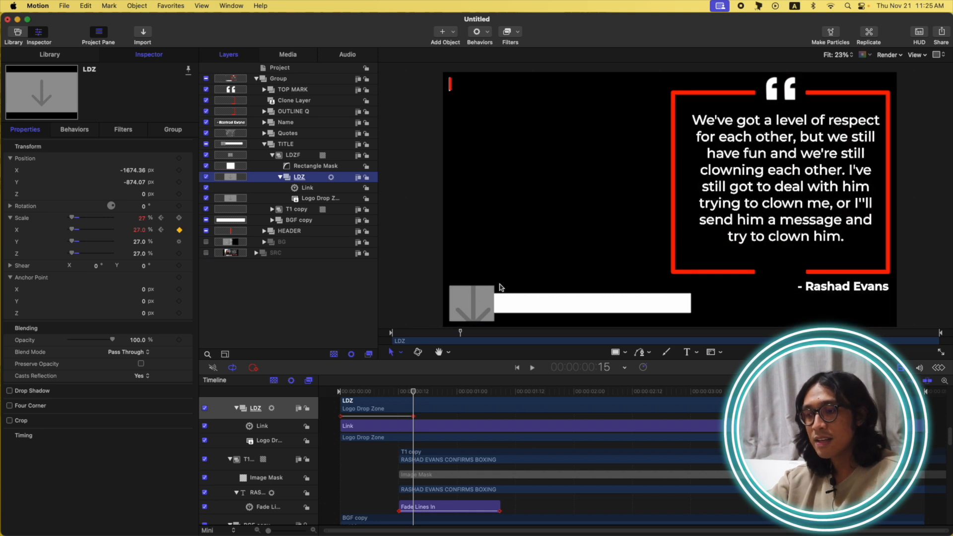
pyautogui.hotkey('shift', 't')
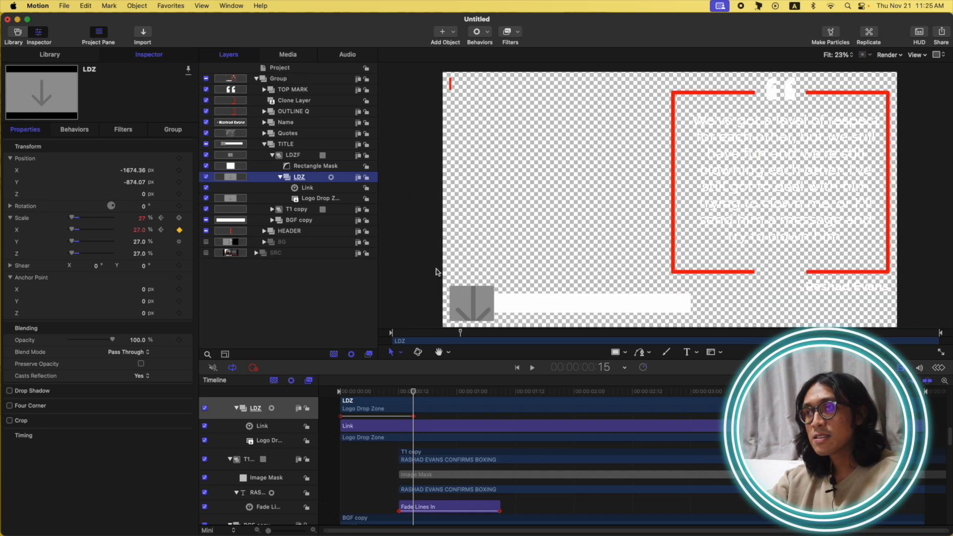
pyautogui.moveTo(413, 391)
pyautogui.mouseDown()
pyautogui.moveTo(355, 392)
pyautogui.moveTo(414, 389)
pyautogui.mouseUp()
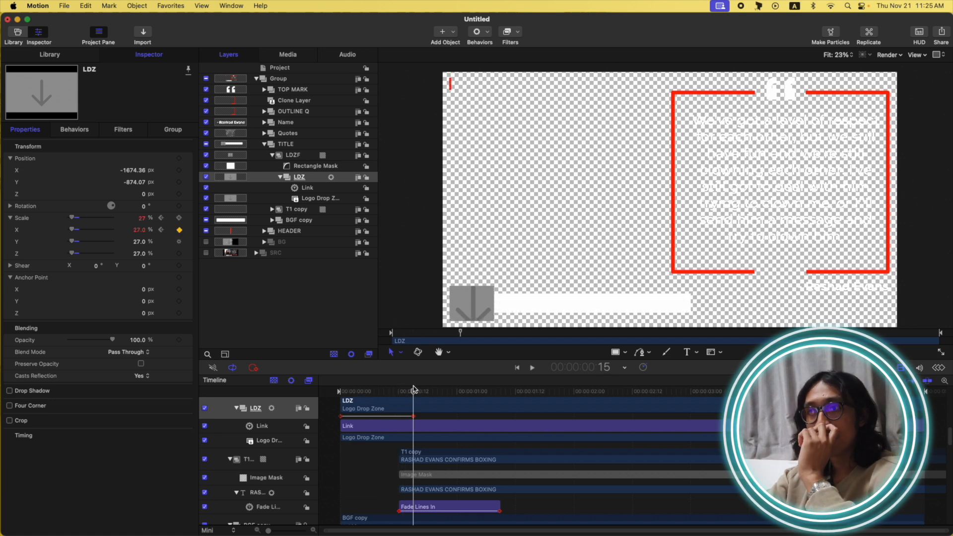
pyautogui.moveTo(413, 395); pyautogui.dragTo(393, 394)
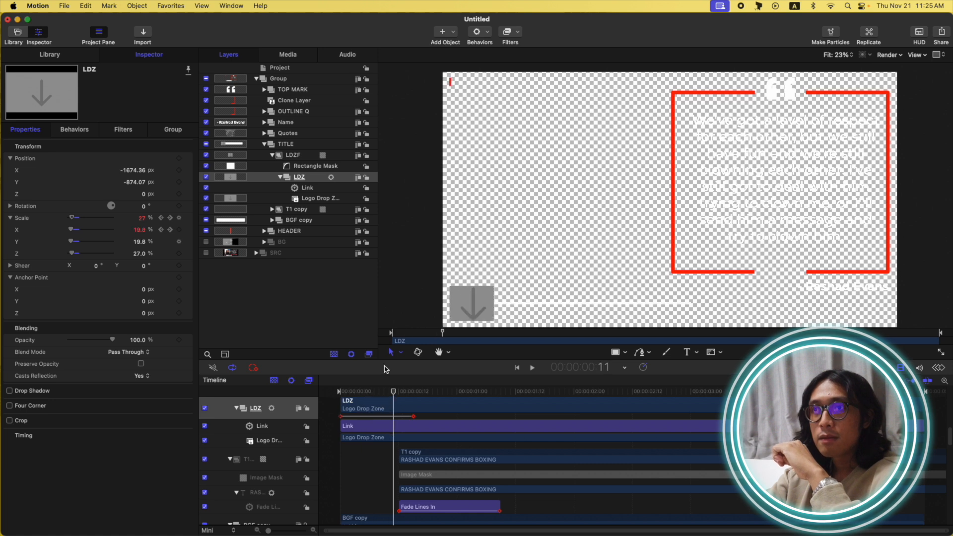
# Step: Try scaling the whole LDZF group down to 43% and undo the change
pyautogui.click(307, 190)
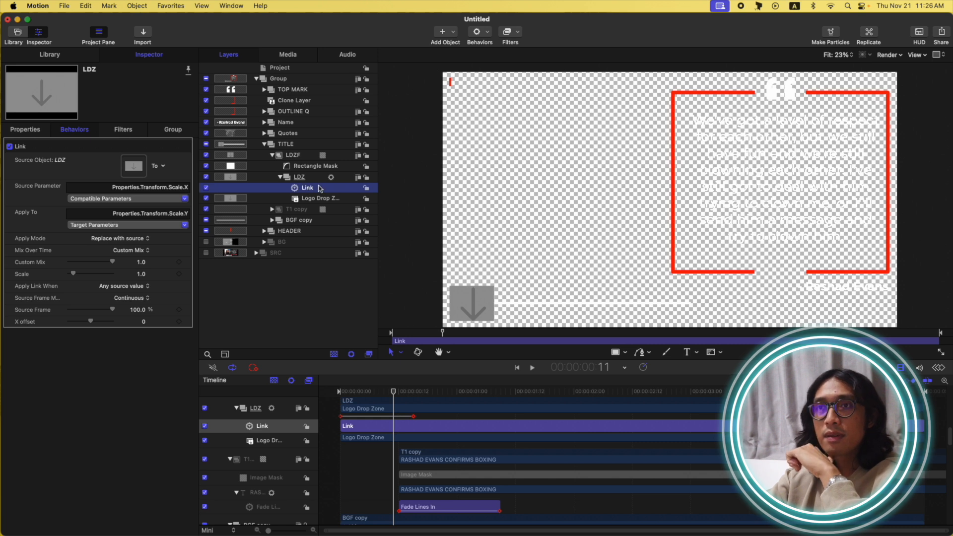
pyautogui.click(301, 157)
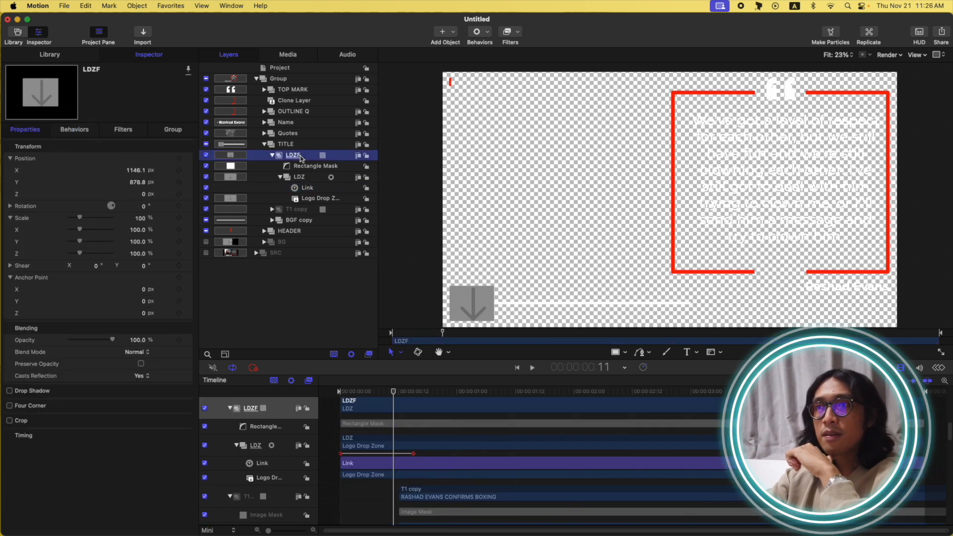
pyautogui.moveTo(80, 219); pyautogui.dragTo(74, 219)
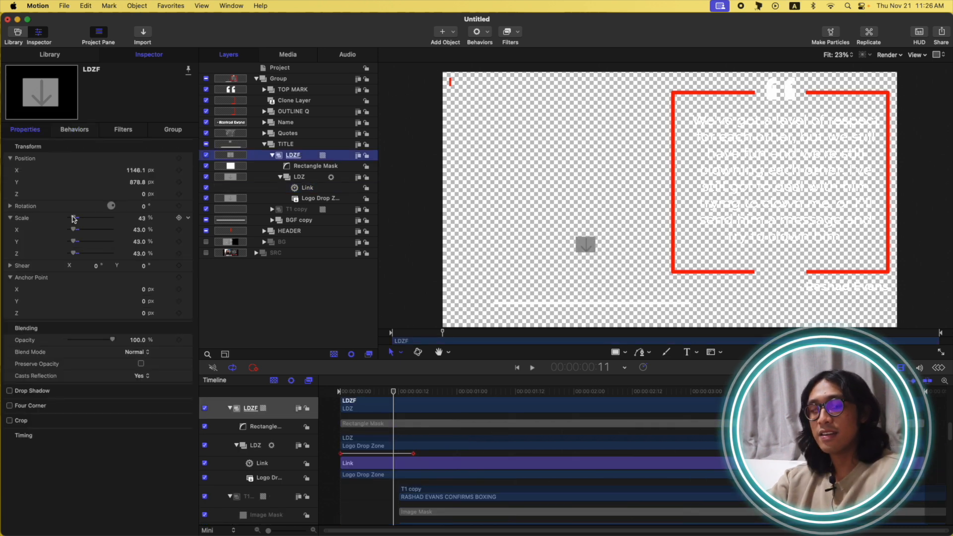
pyautogui.press('super+z')
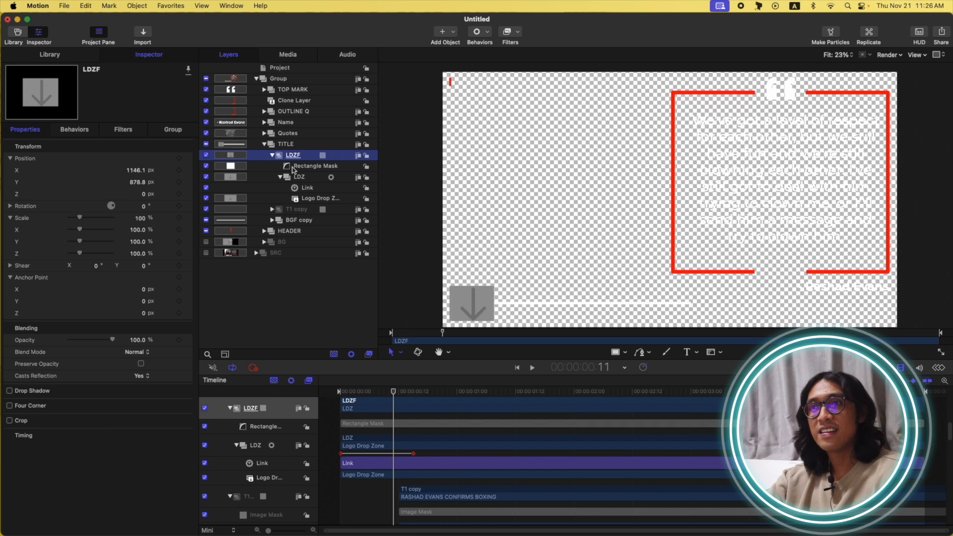
# Step: Delete the LDZ group's X scale keyframes at frame 15 and at the first frame
pyautogui.click(327, 198)
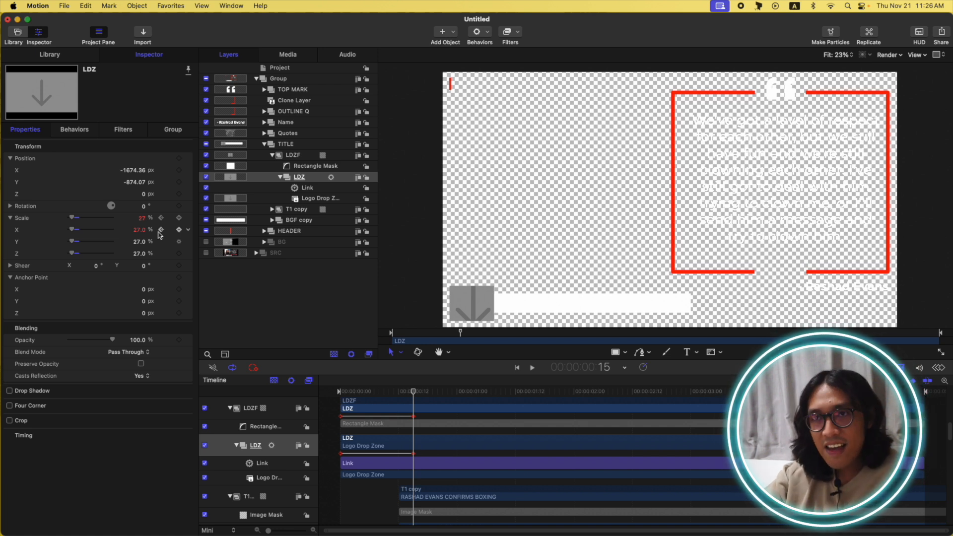
pyautogui.click(188, 234)
pyautogui.click(345, 317)
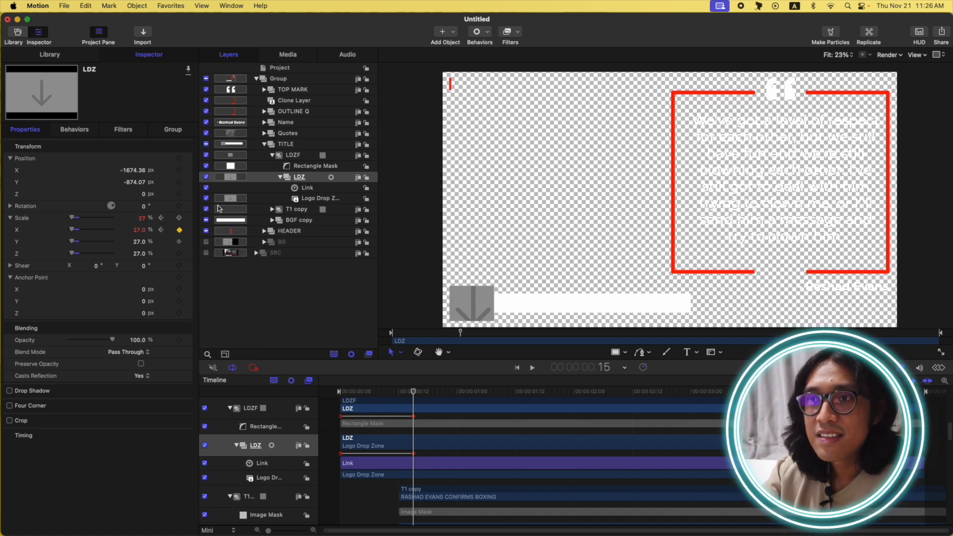
pyautogui.click(170, 231)
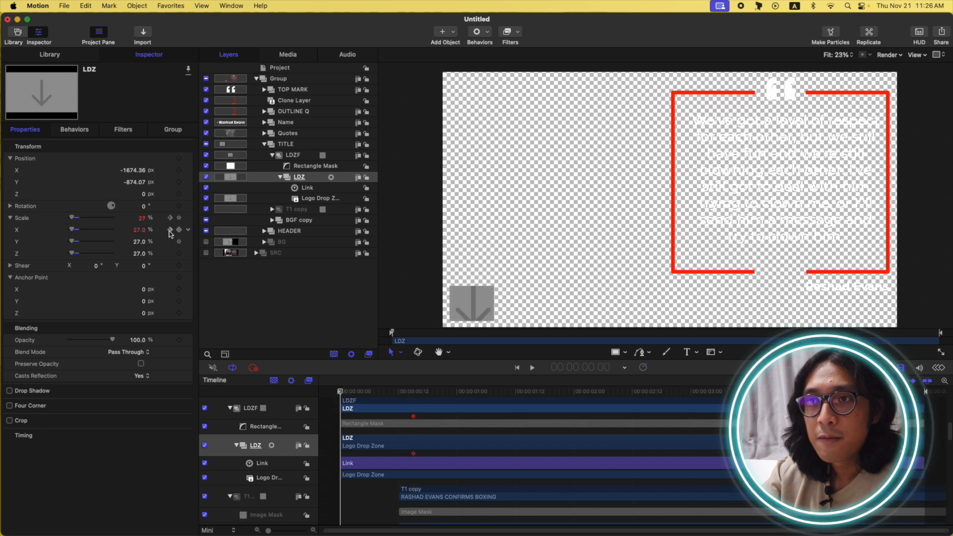
pyautogui.click(169, 231)
# Step: Add a Link parameter behavior to the Y scale of LDZF's Rectangle Mask
pyautogui.click(299, 169)
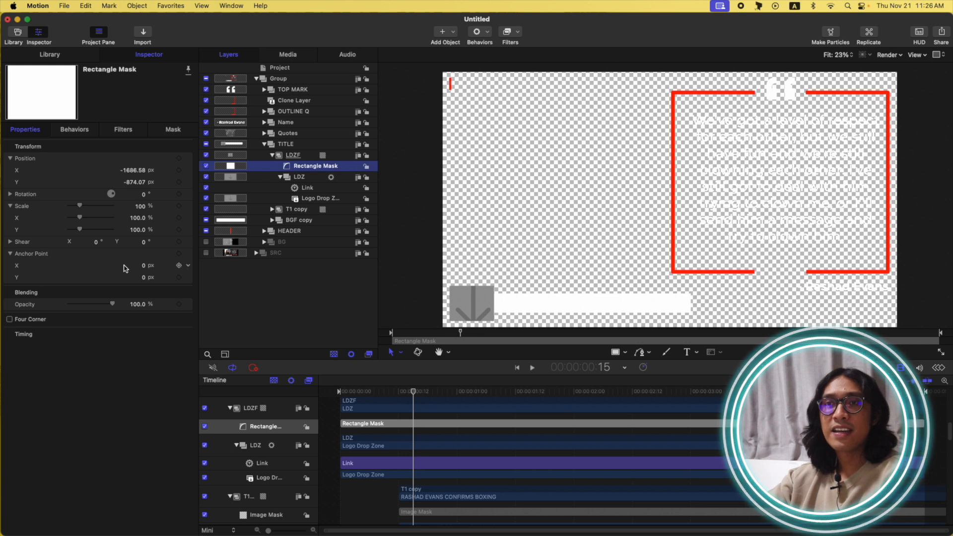
pyautogui.click(188, 231)
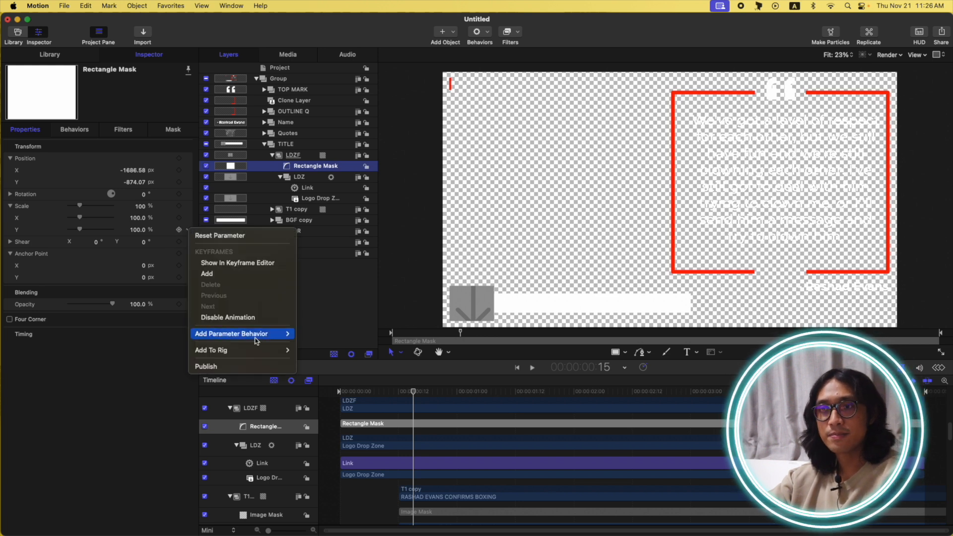
pyautogui.moveTo(238, 334)
pyautogui.click(321, 378)
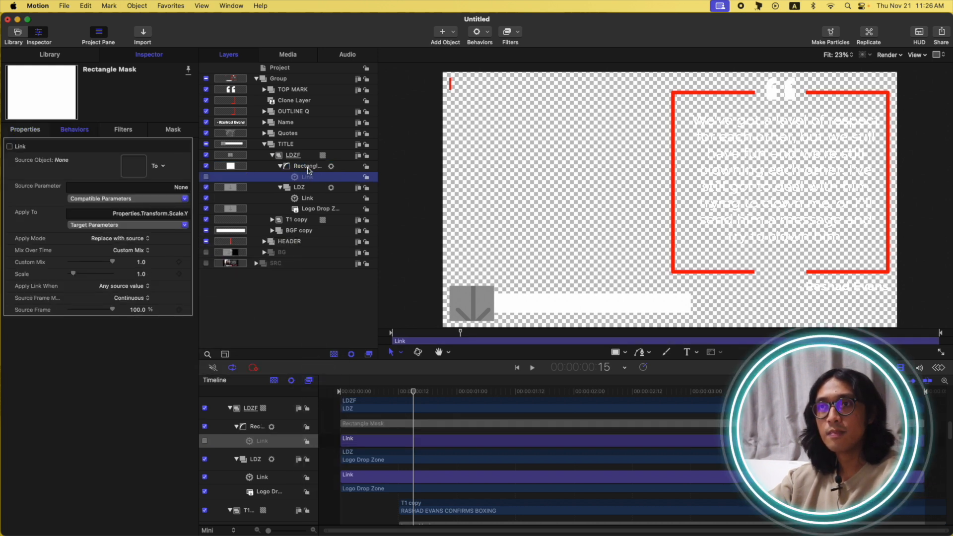
# Step: Set the mask Link behavior's source parameter to the Rectangle Mask's own X scale
pyautogui.click(182, 199)
pyautogui.moveTo(149, 222)
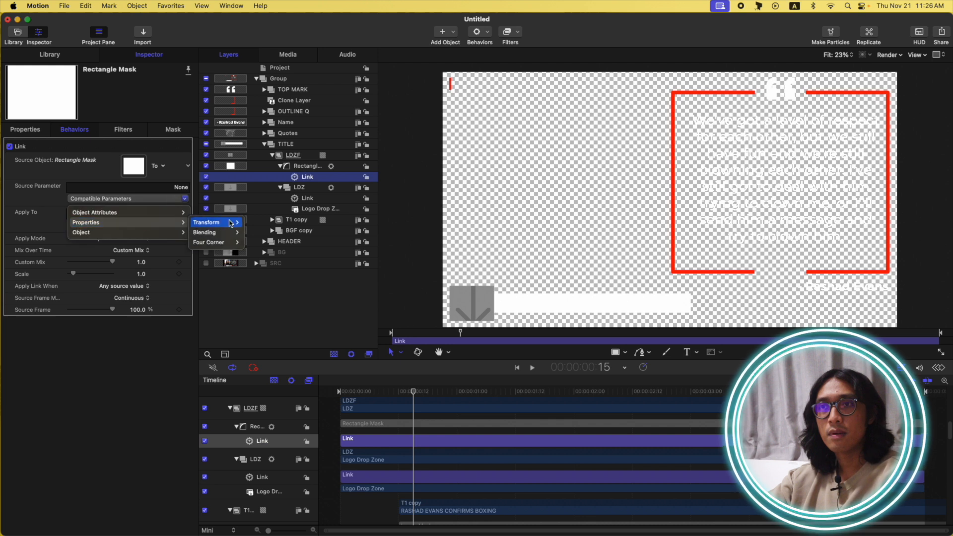
pyautogui.moveTo(213, 223)
pyautogui.moveTo(268, 243)
pyautogui.click(306, 245)
# Step: Keyframe the Rectangle Mask's X scale at 100% on frame 15 and at 0% on the first frame
pyautogui.click(306, 167)
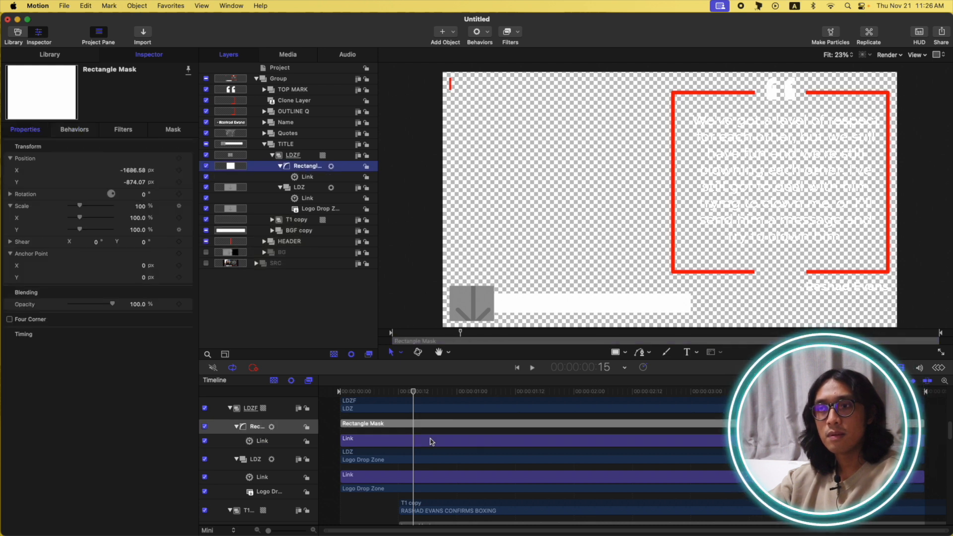
pyautogui.click(179, 219)
pyautogui.press('Home')
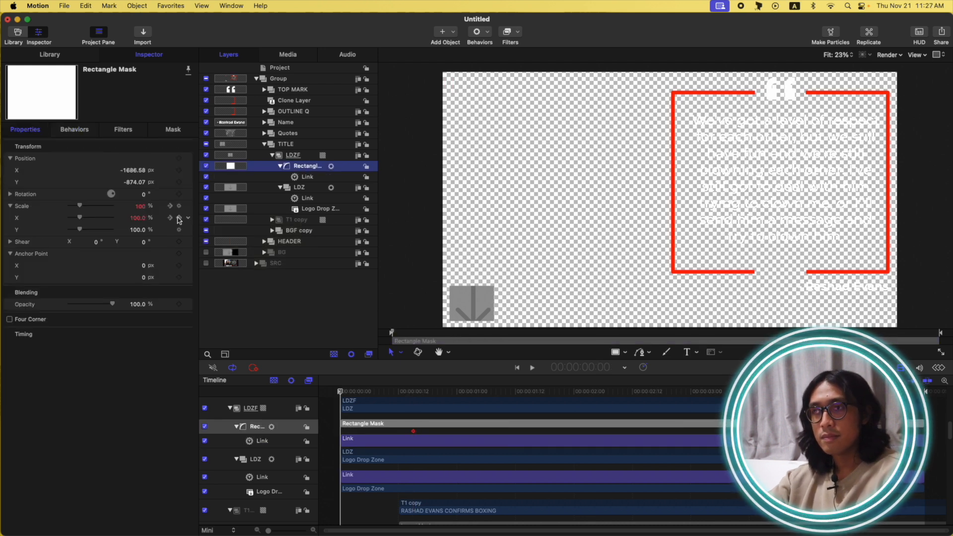
pyautogui.click(179, 219)
pyautogui.moveTo(79, 219); pyautogui.dragTo(3, 233)
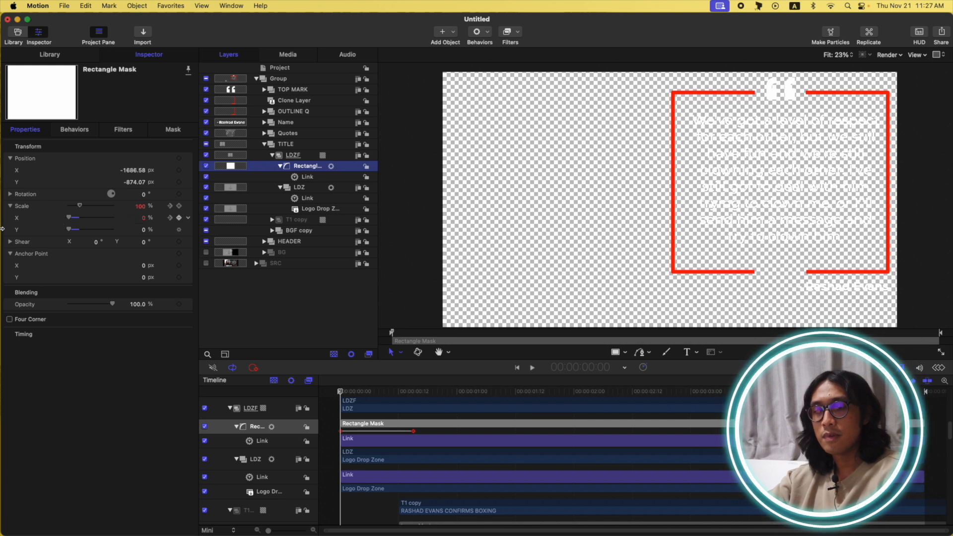
# Step: Set the mask's X scale keyframes to Bezier interpolation and shape the curve with its handles into an ease
pyautogui.click(941, 368)
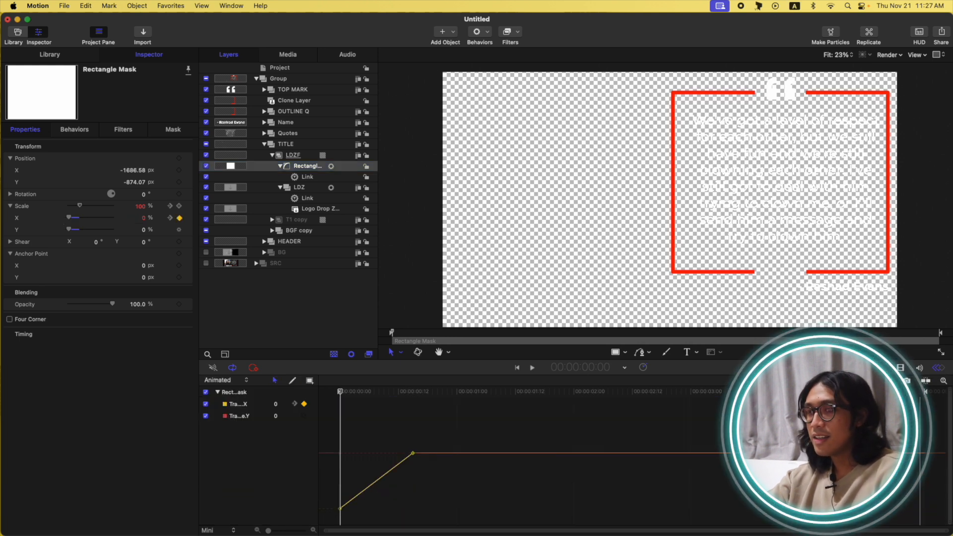
pyautogui.click(413, 454)
pyautogui.rightClick(413, 453)
pyautogui.moveTo(447, 498)
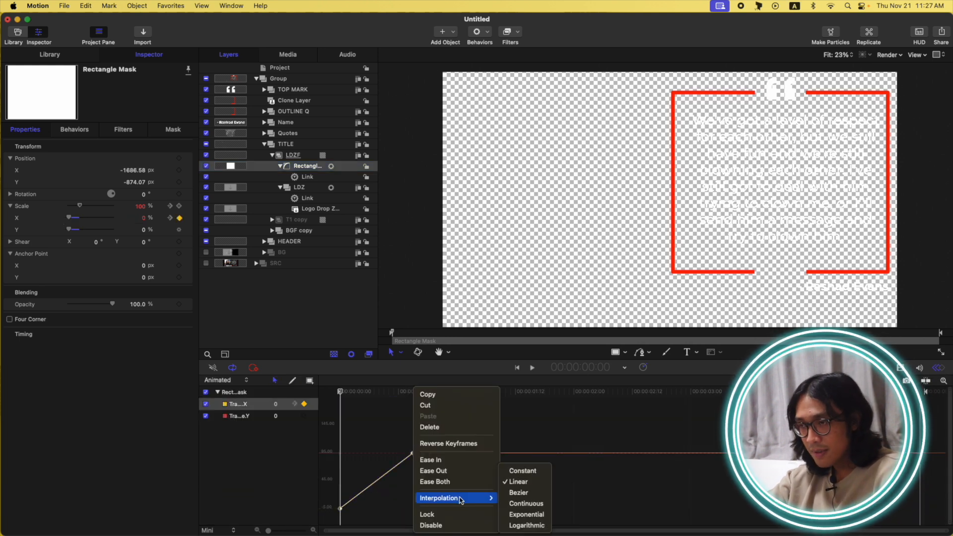
pyautogui.click(528, 495)
pyautogui.moveTo(485, 474); pyautogui.dragTo(358, 418)
pyautogui.moveTo(390, 453); pyautogui.dragTo(406, 506)
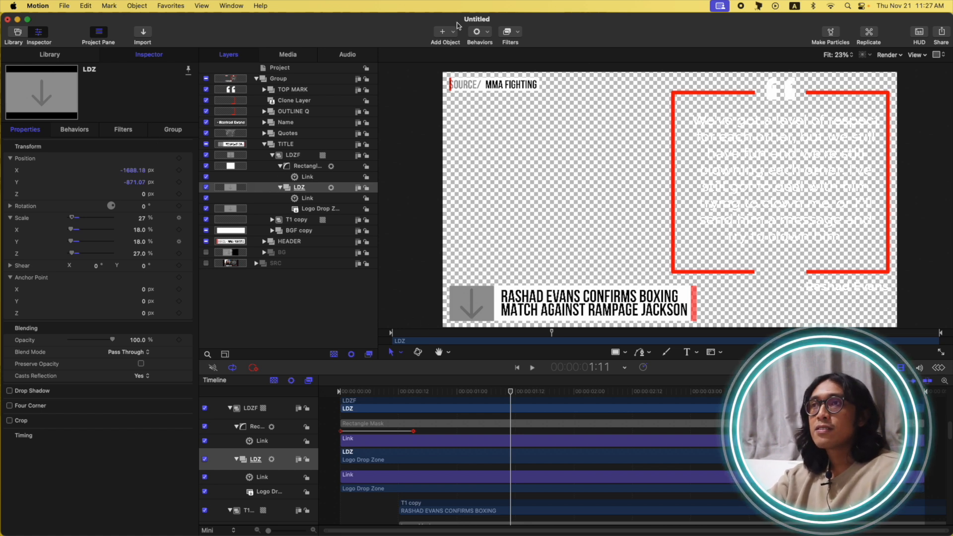
# Step: Add a Grow/Shrink behavior to the LDZ group and set its Scale To to 15%, checking at the end of the project
pyautogui.click(480, 32)
pyautogui.moveTo(516, 61)
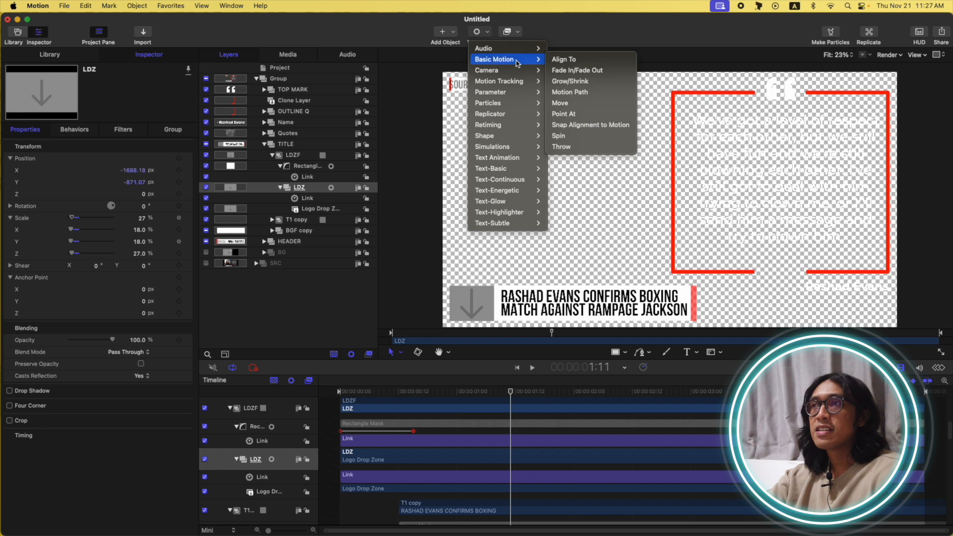
pyautogui.click(570, 81)
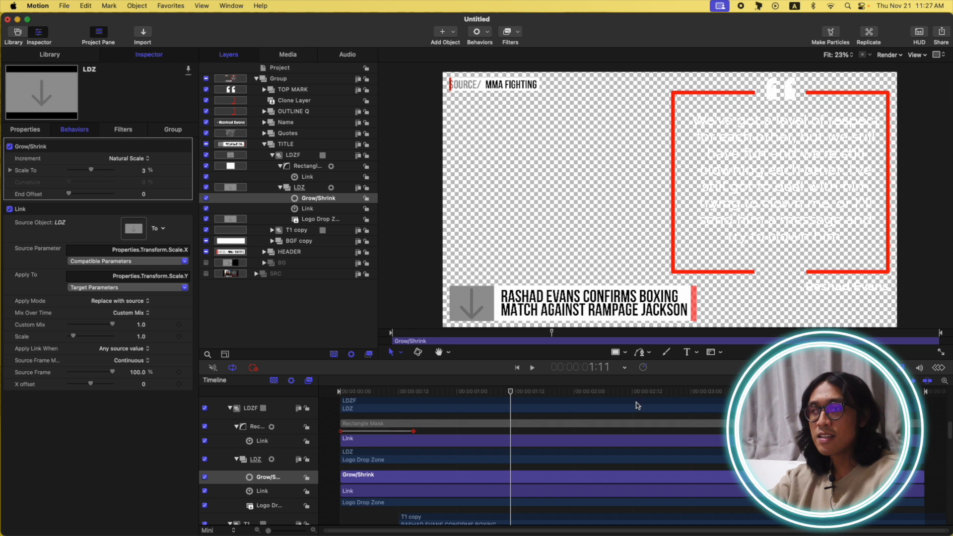
pyautogui.moveTo(510, 392); pyautogui.dragTo(920, 392)
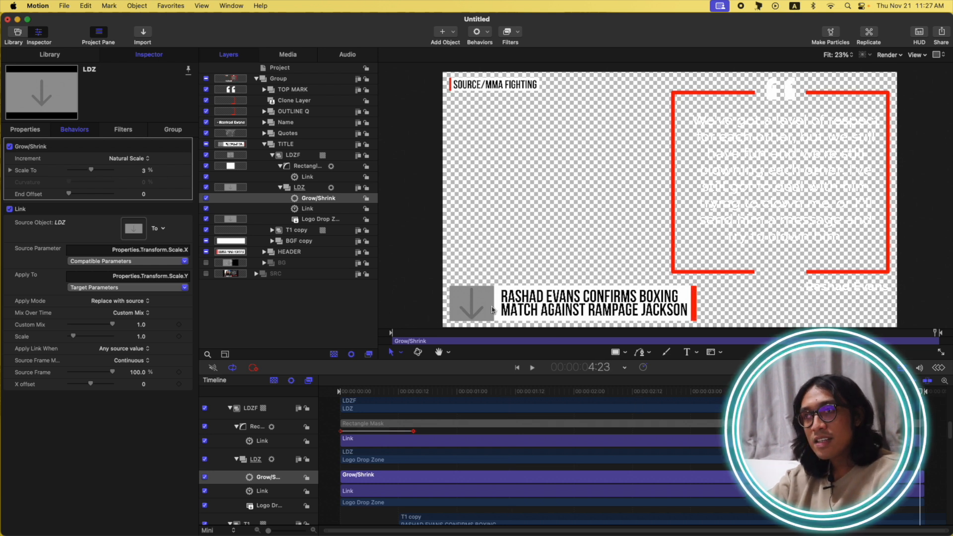
pyautogui.click(145, 171)
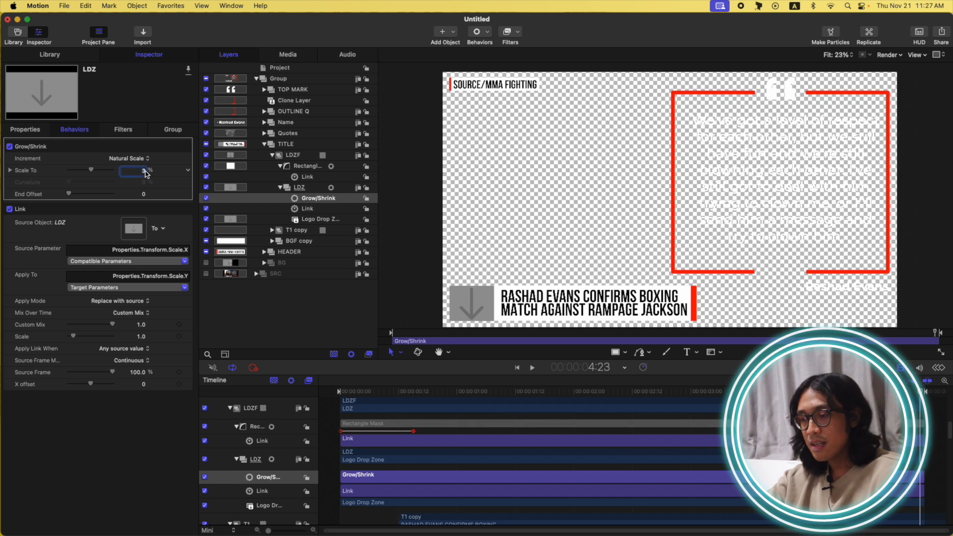
pyautogui.press('Return')
pyautogui.write('5')
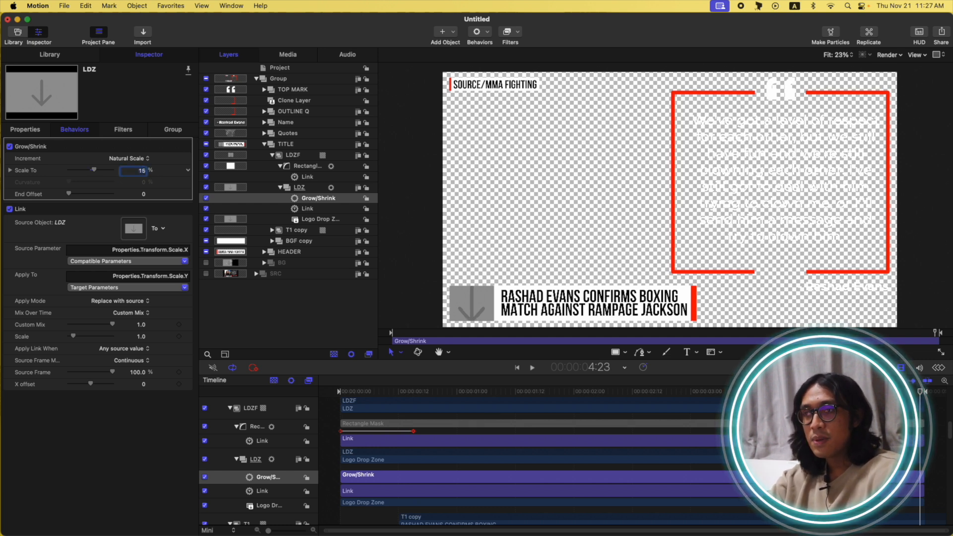
# Step: Show the BG group again and play the animation from the first frame
pyautogui.press('Home')
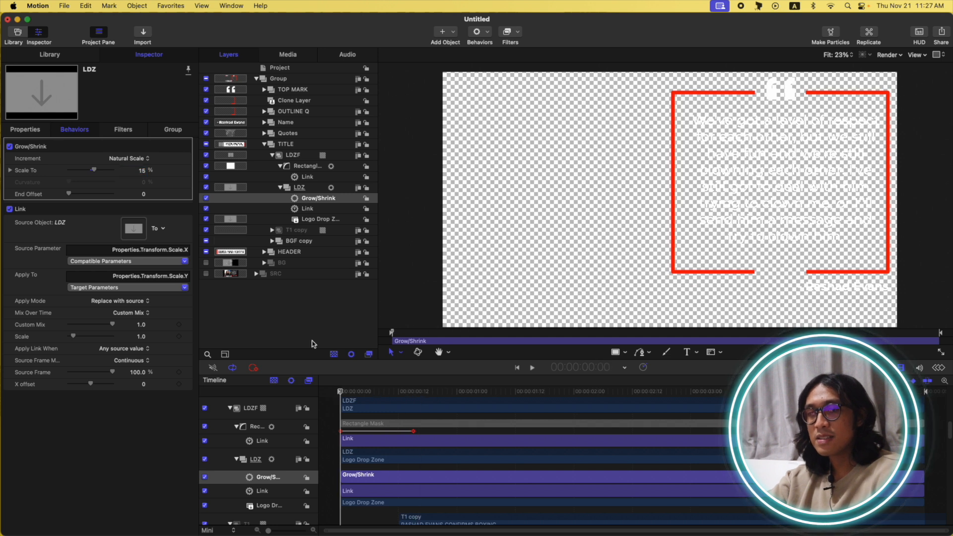
pyautogui.click(307, 313)
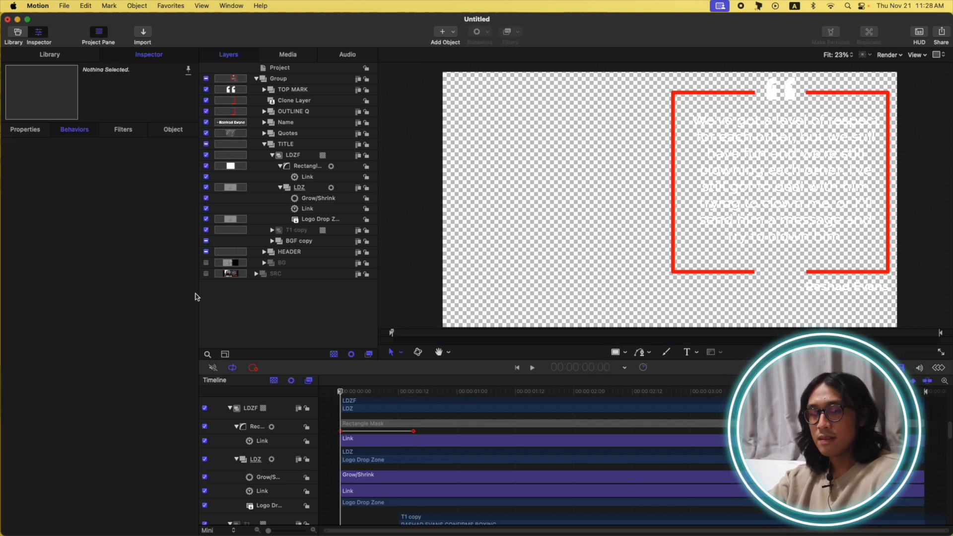
pyautogui.click(206, 263)
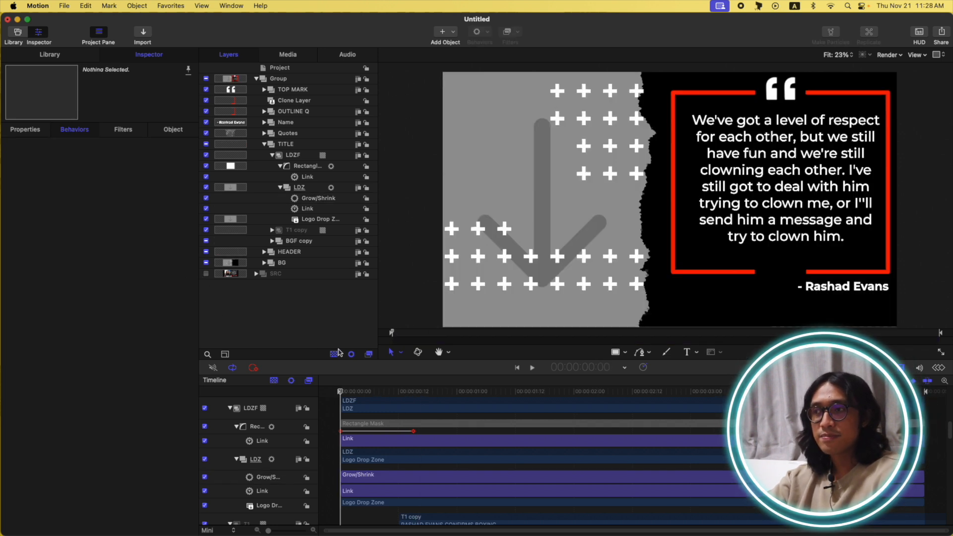
pyautogui.press('space')
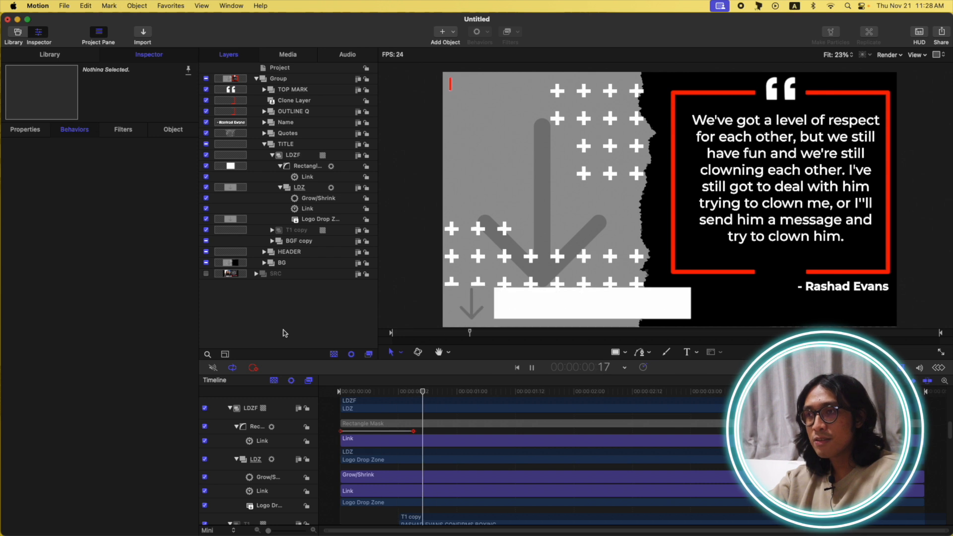
pyautogui.press('space')
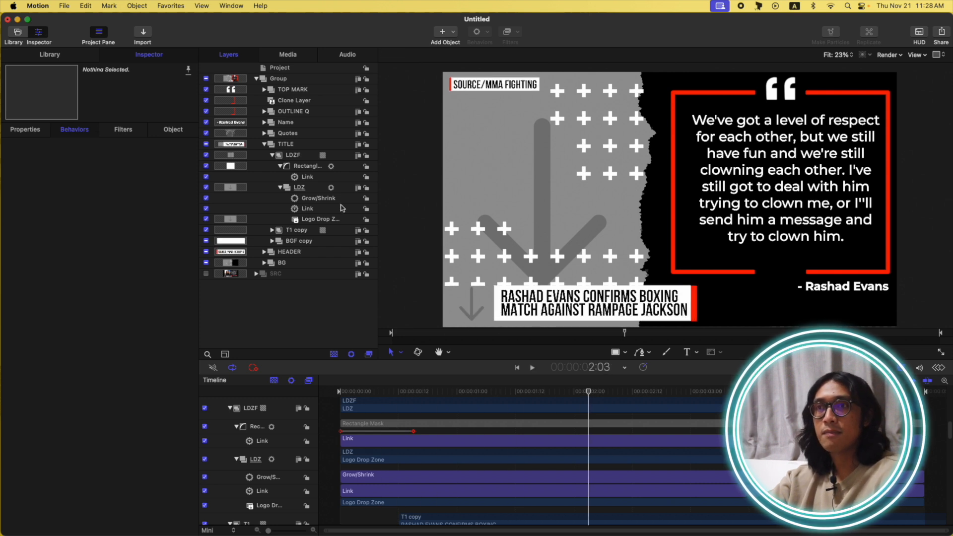
# Step: Collapse the LDZF and TITLE groups, select TITLE and turn on the canvas overlays
pyautogui.click(272, 155)
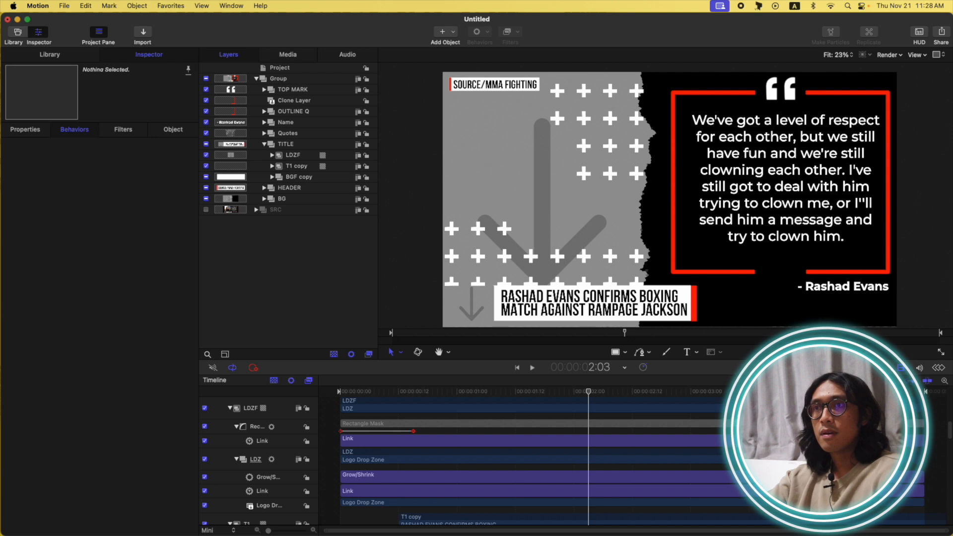
pyautogui.click(265, 144)
pyautogui.click(304, 145)
pyautogui.press('super+slash')
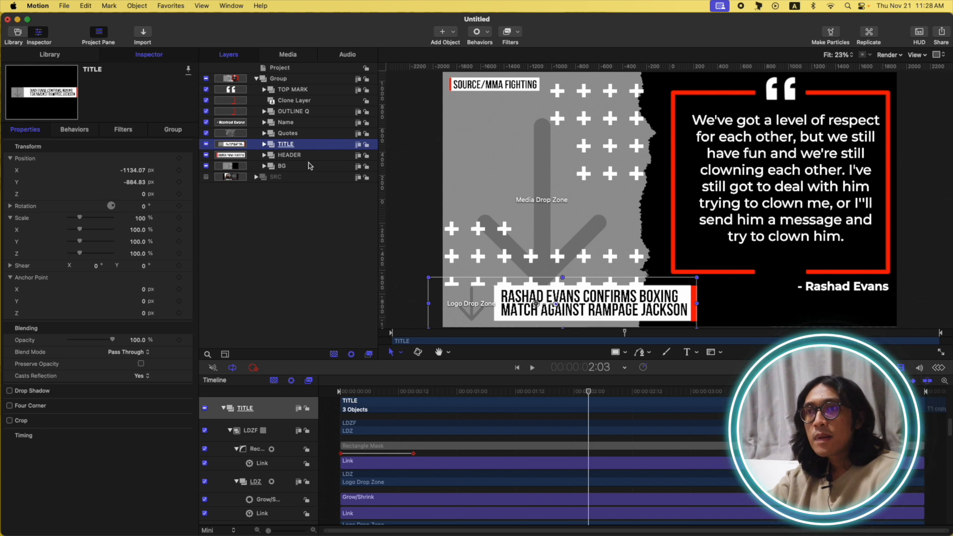
# Step: Scrub through the title reveal and add a Y position keyframe to the TITLE group at frame 5
pyautogui.moveTo(410, 393); pyautogui.dragTo(506, 391)
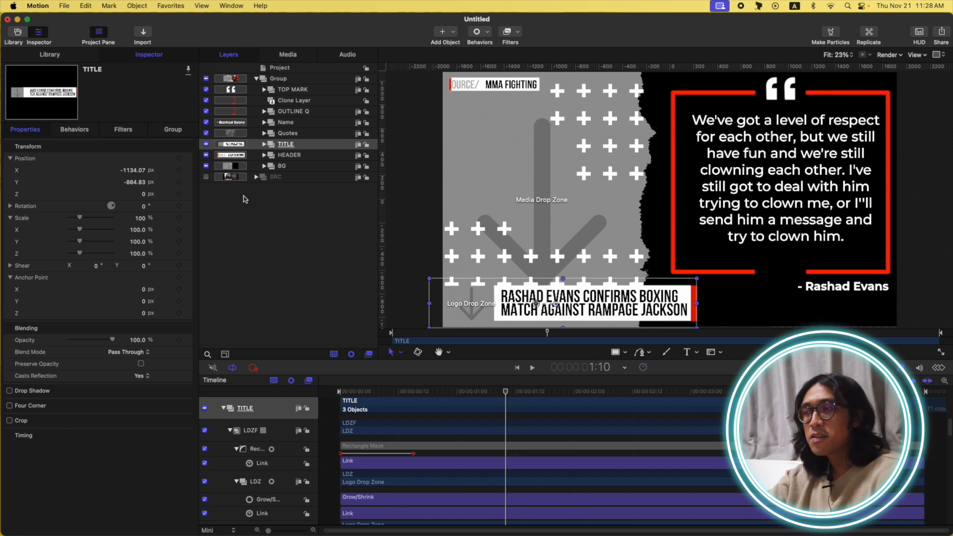
pyautogui.moveTo(382, 393); pyautogui.dragTo(497, 393)
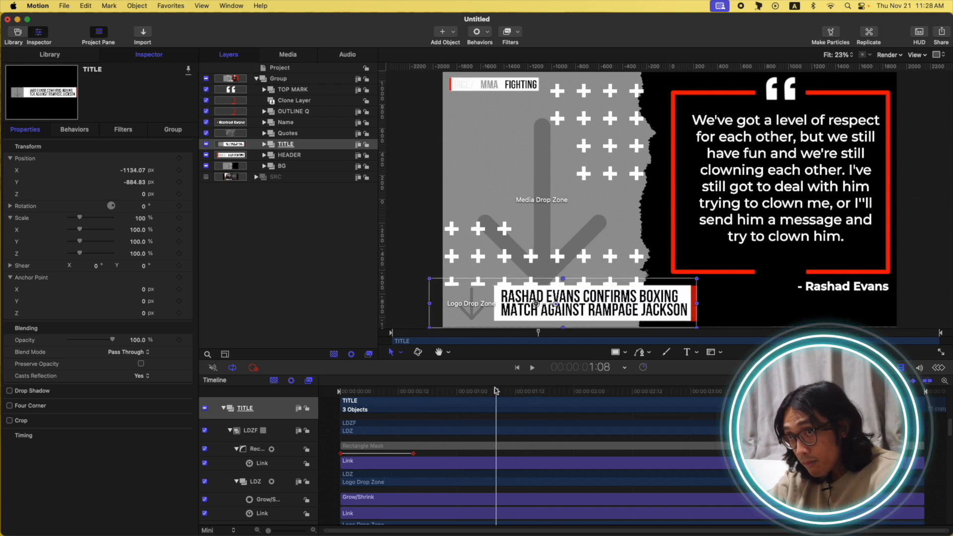
pyautogui.moveTo(369, 392); pyautogui.dragTo(375, 394)
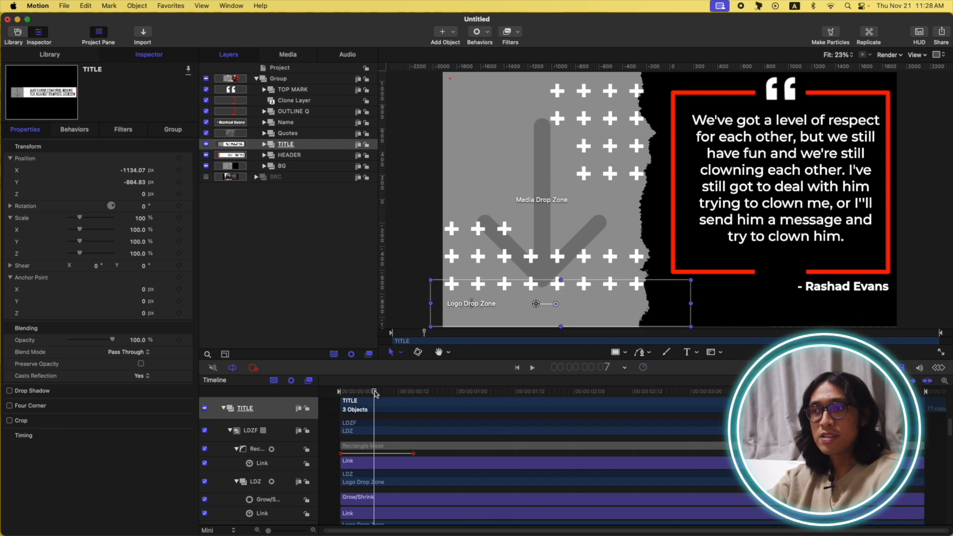
pyautogui.click(180, 183)
pyautogui.click(180, 183)
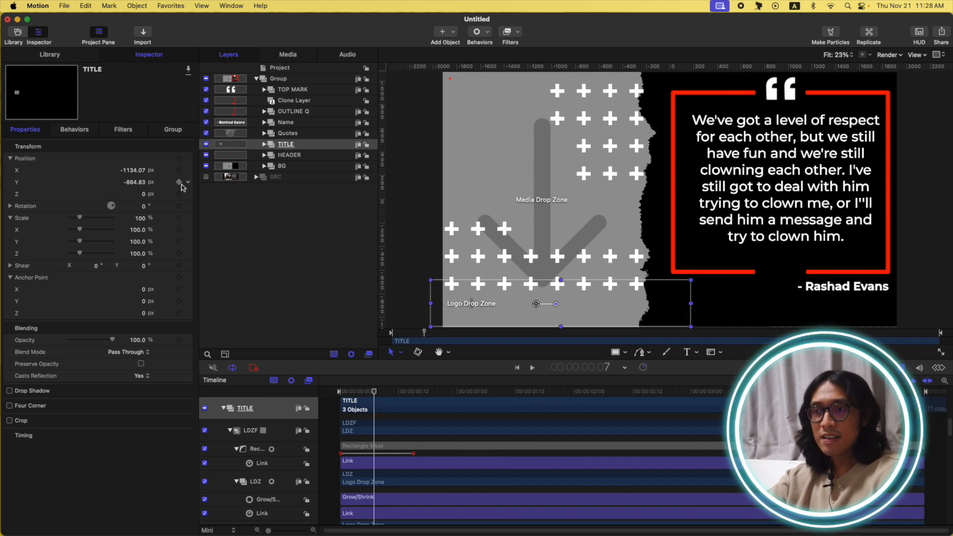
pyautogui.moveTo(371, 393); pyautogui.dragTo(370, 394)
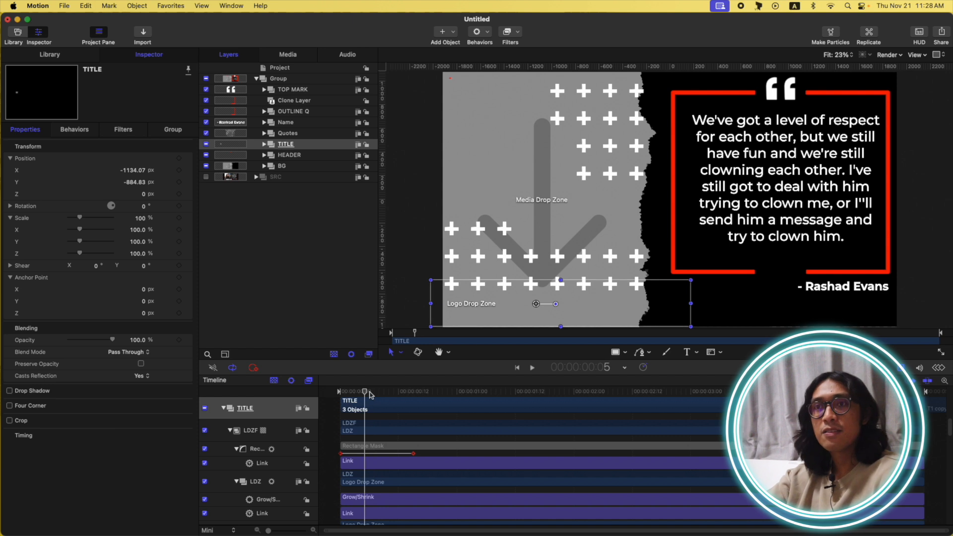
pyautogui.click(179, 182)
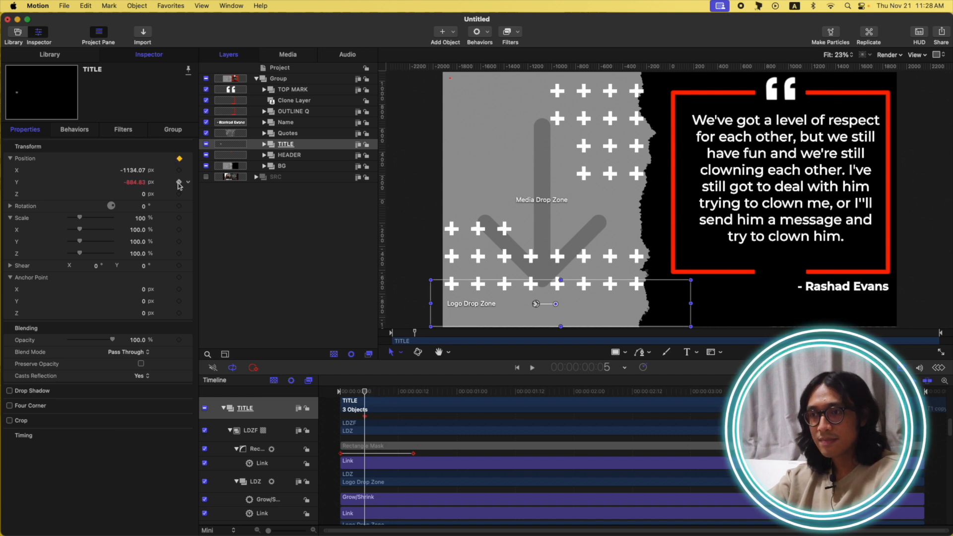
# Step: Keyframe the TITLE group's Y position at frame 20 and lower it to -1042.62 px on the frame 5 keyframe
pyautogui.hotkey('shift', 'Right')
pyautogui.press('Right')
pyautogui.press('Right')
pyautogui.press('Right')
pyautogui.press('Right')
pyautogui.press('Right')
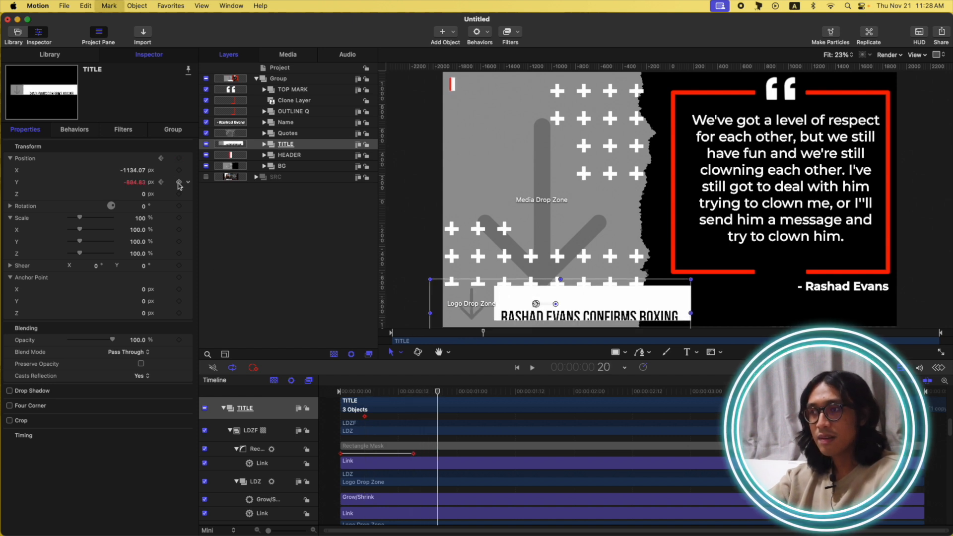
pyautogui.click(179, 183)
pyautogui.click(161, 182)
pyautogui.moveTo(141, 183)
pyautogui.mouseDown()
pyautogui.moveTo(141, 228)
pyautogui.moveTo(134, 197)
pyautogui.mouseUp()
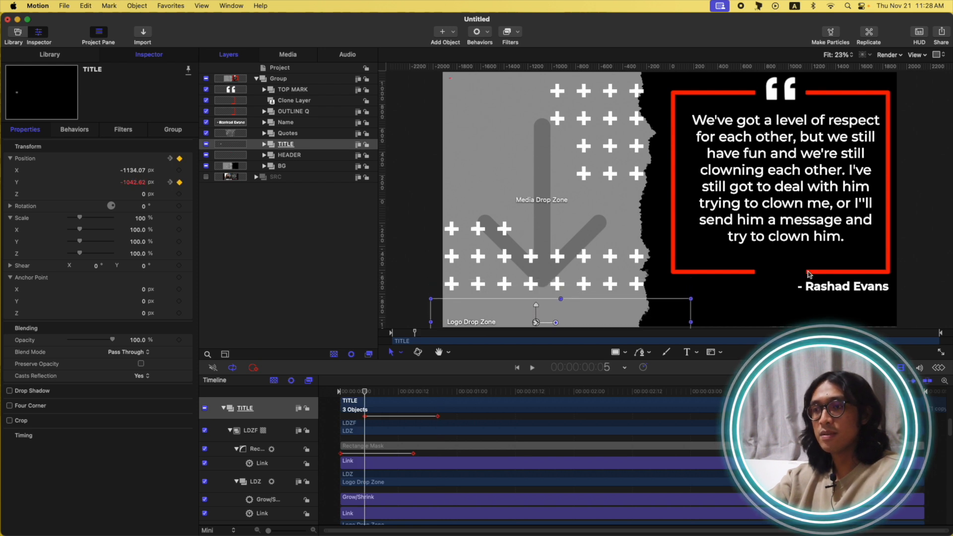
# Step: Ease the TITLE group's Y position curve into an S-curve between its two keyframes, play it back and return to the timeline
pyautogui.click(939, 369)
pyautogui.click(438, 419)
pyautogui.moveTo(371, 506); pyautogui.dragTo(434, 509)
pyautogui.press('space')
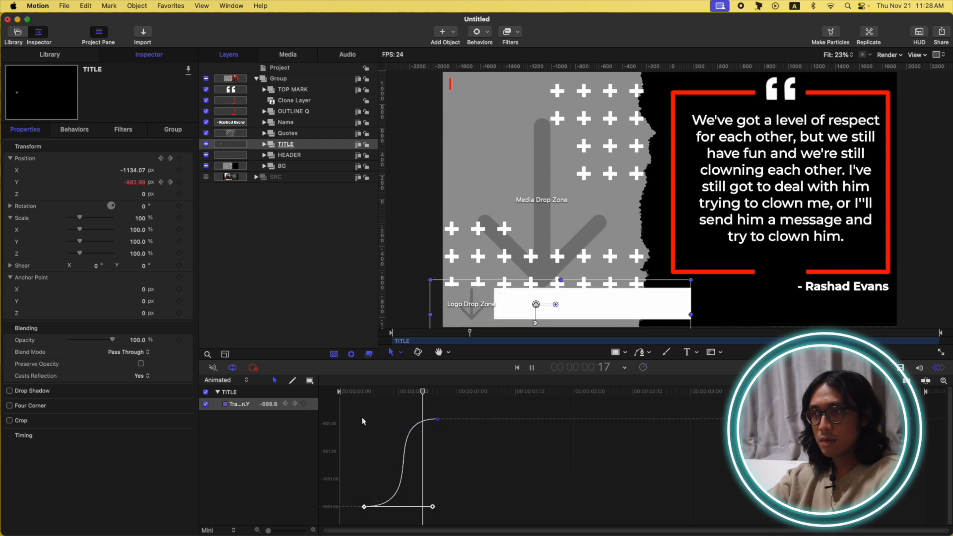
pyautogui.press('space')
pyautogui.click(901, 368)
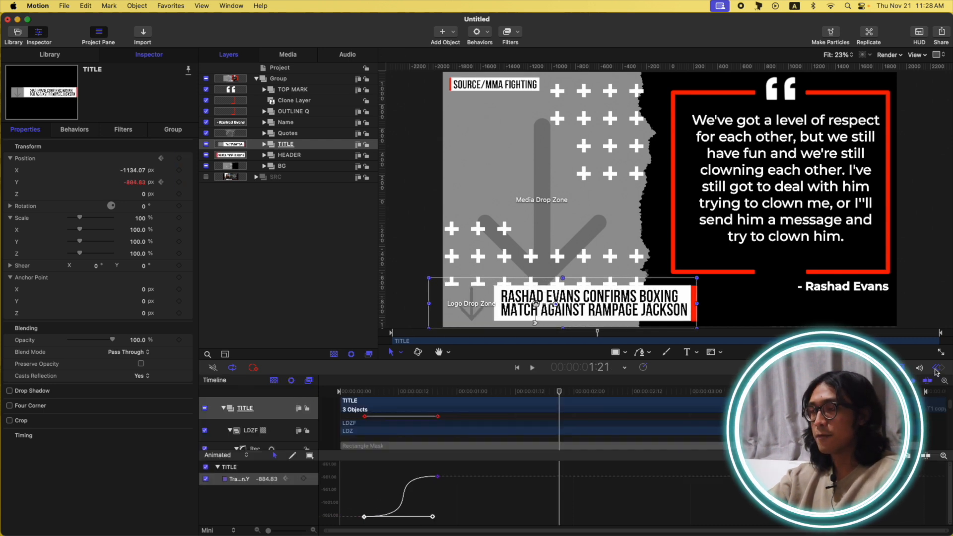
pyautogui.click(938, 368)
# Step: Dismiss the save dialog without saving and play the title animation from the first frame
pyautogui.press('super+s')
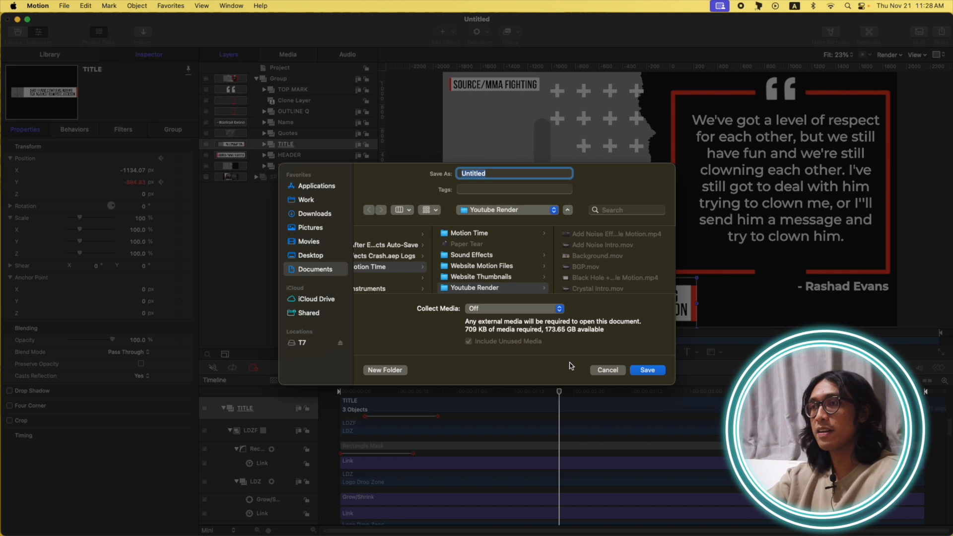
pyautogui.click(607, 370)
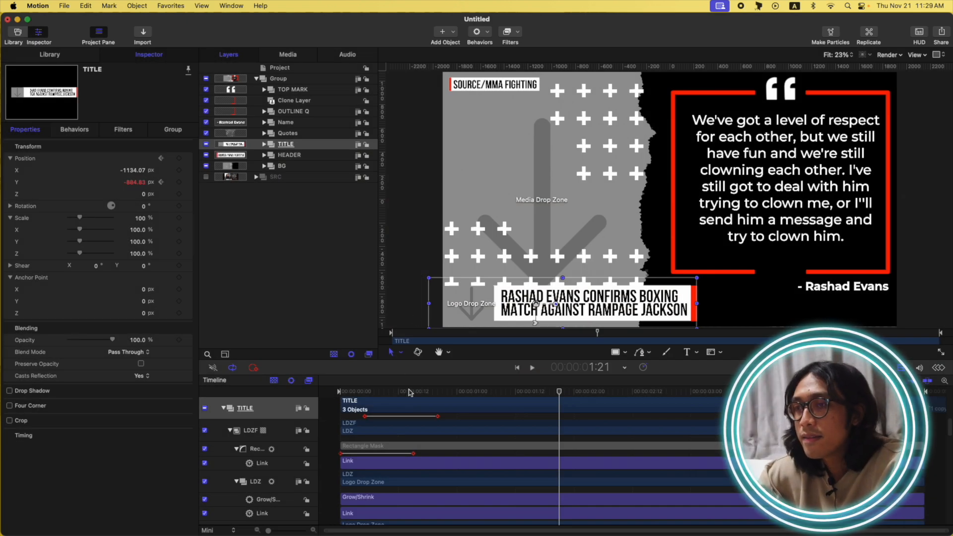
pyautogui.moveTo(410, 391); pyautogui.dragTo(287, 387)
pyautogui.press('space')
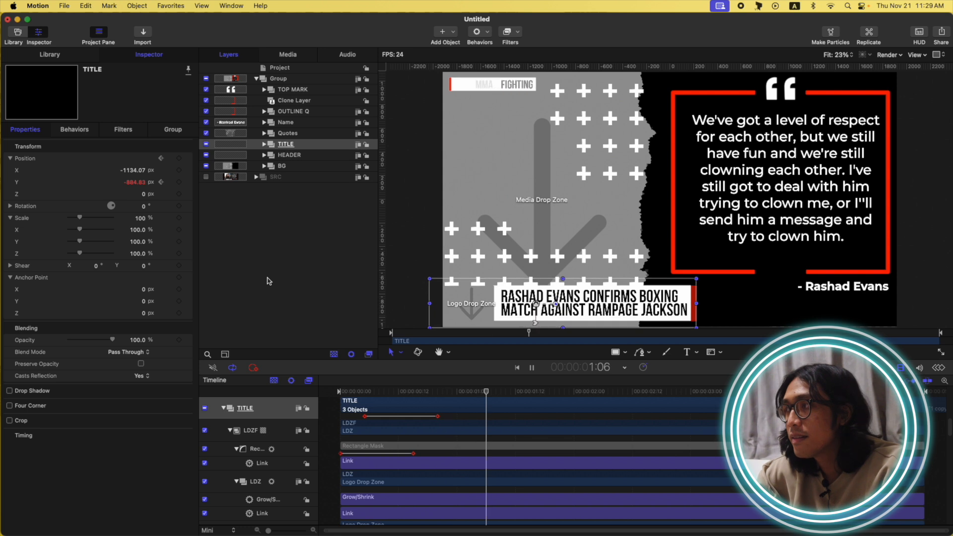
pyautogui.press('space')
# Step: Select and expand the Quotes group and move the playhead to the first frame
pyautogui.click(291, 134)
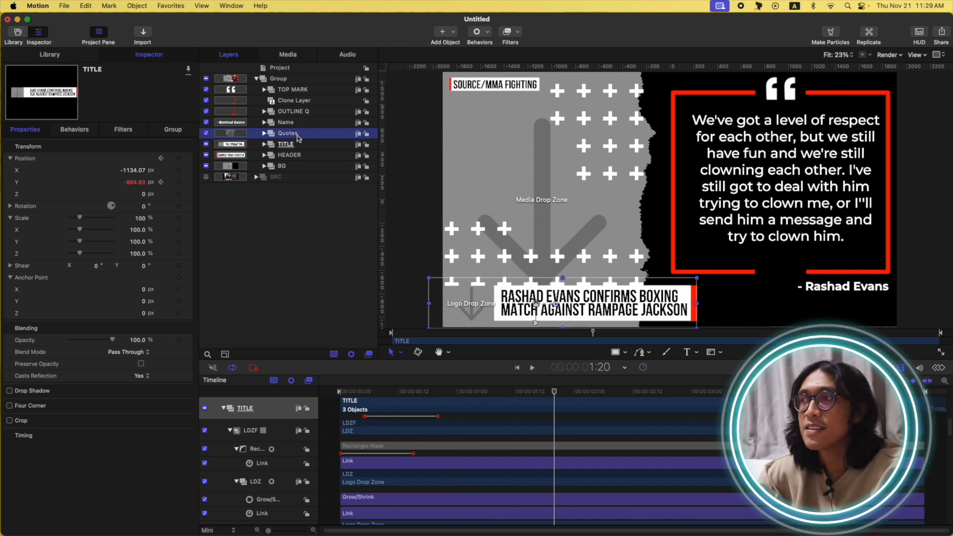
pyautogui.click(263, 133)
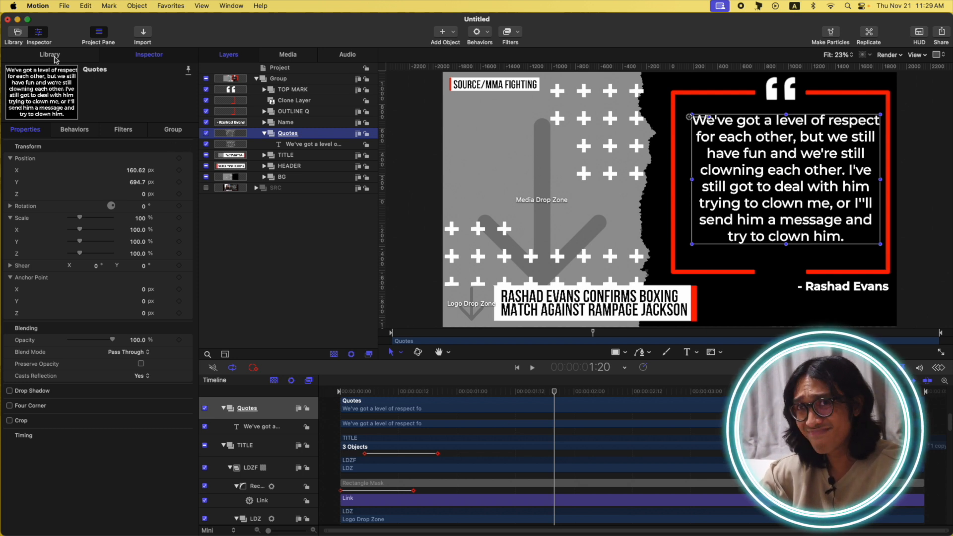
pyautogui.moveTo(428, 392); pyautogui.dragTo(340, 391)
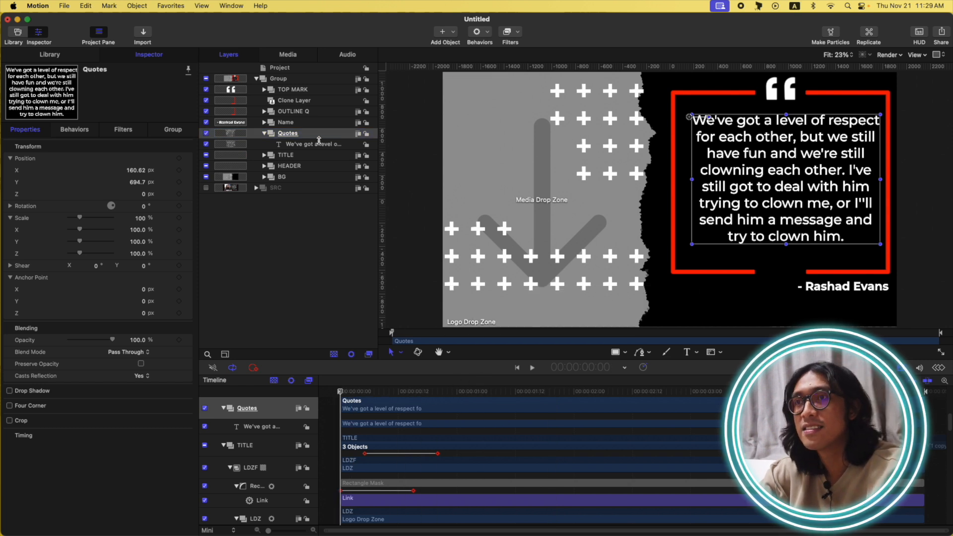
# Step: Apply the Fade Words In text sequence behavior to the quote text layer in the Quotes group
pyautogui.click(316, 145)
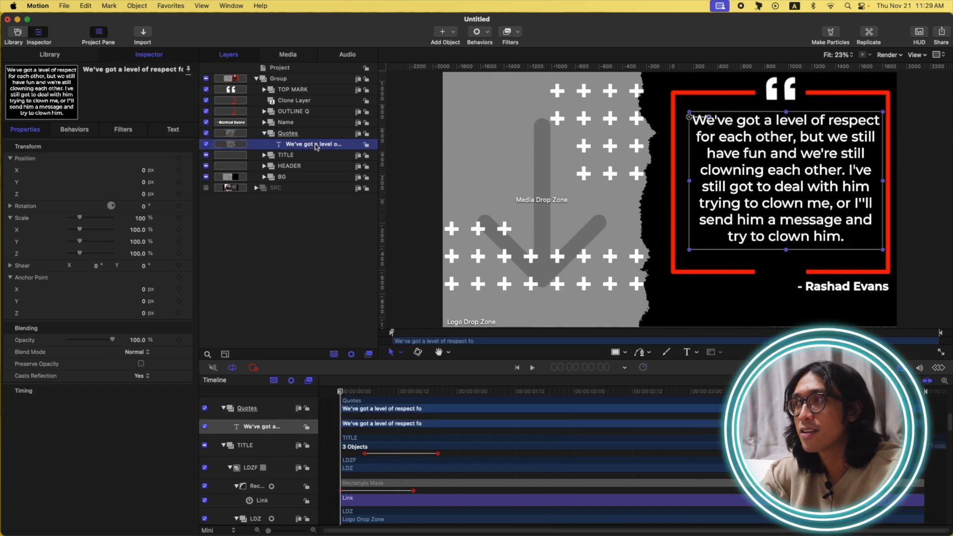
pyautogui.click(50, 55)
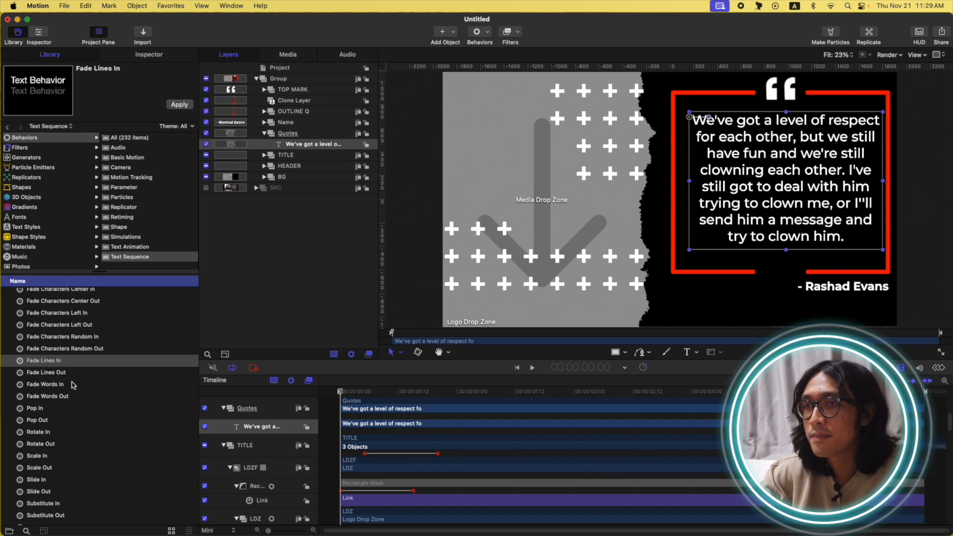
pyautogui.scroll(-1, 76, 381)
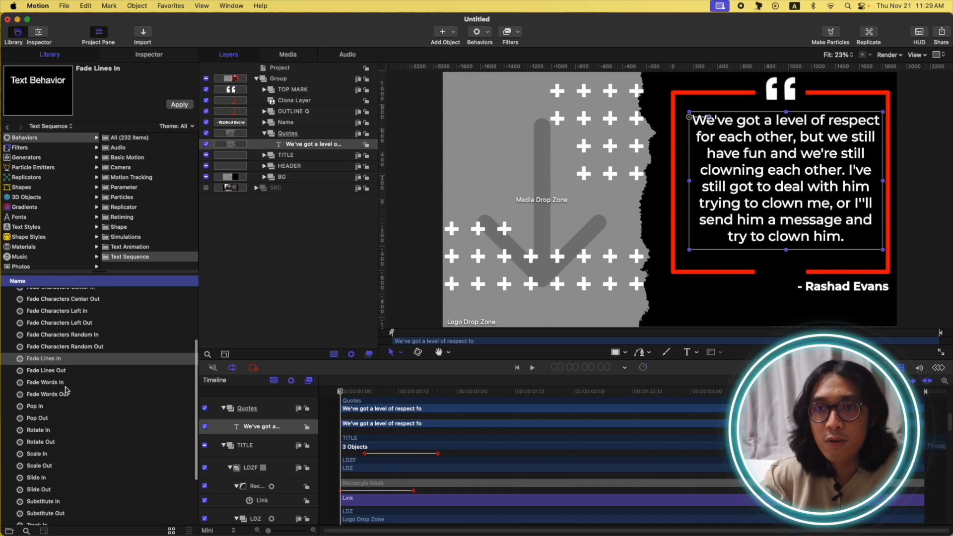
pyautogui.click(65, 386)
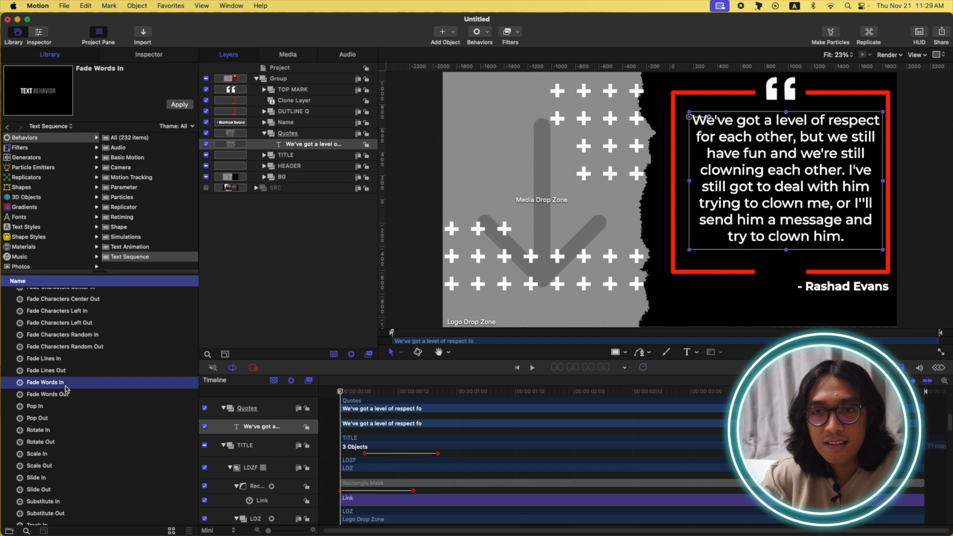
pyautogui.scroll(-3, 65, 389)
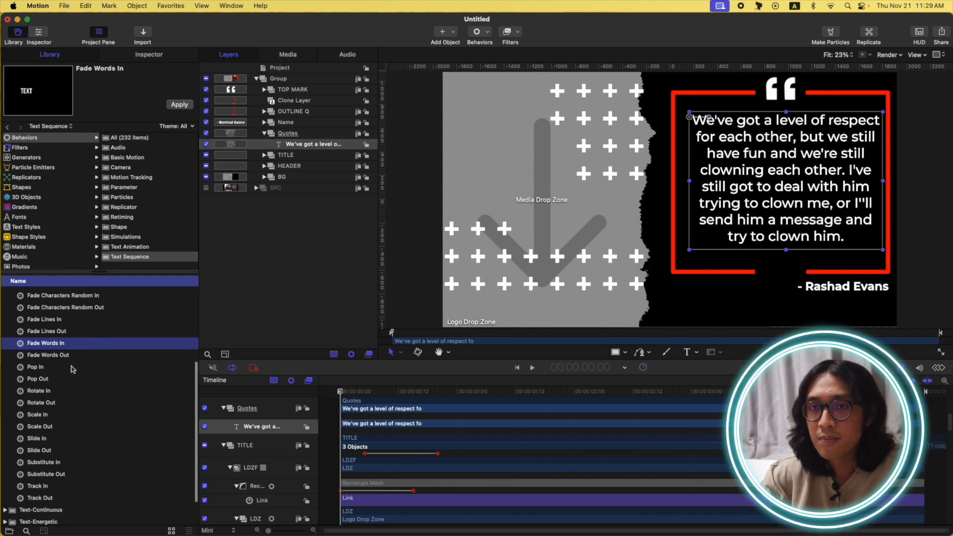
pyautogui.click(174, 106)
# Step: Trim the Fade Words In behavior to end at frame 20, show its parameters and play the animation
pyautogui.click(428, 392)
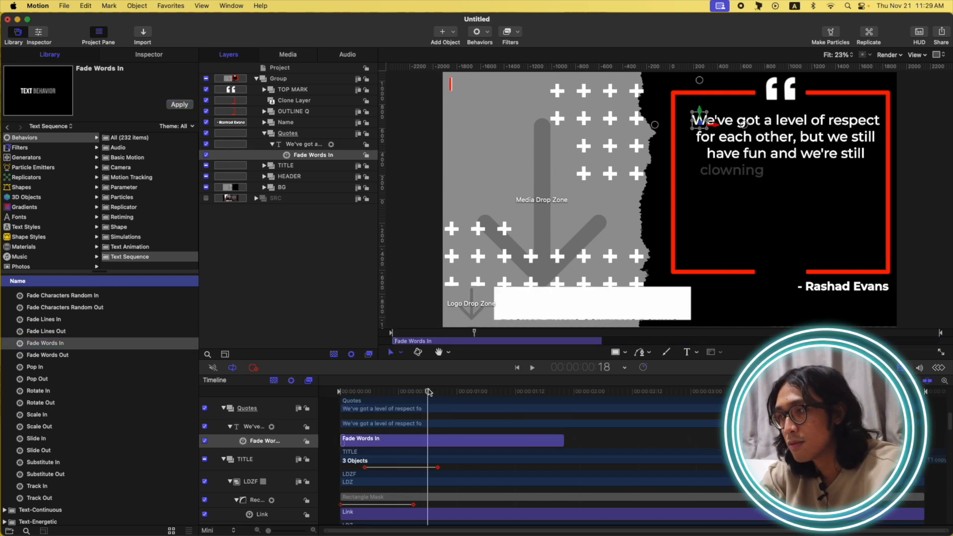
pyautogui.moveTo(429, 393); pyautogui.dragTo(439, 392)
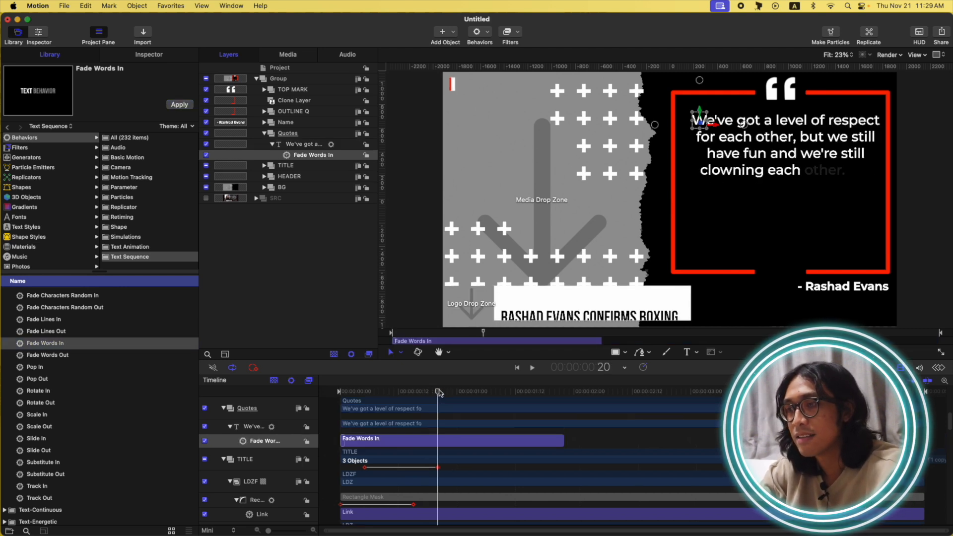
pyautogui.press('o')
pyautogui.click(155, 58)
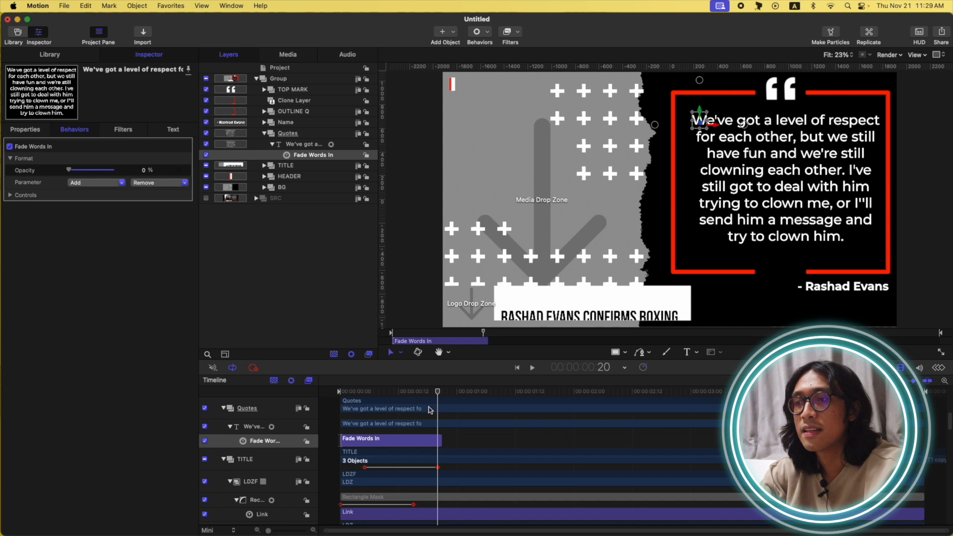
pyautogui.press('space')
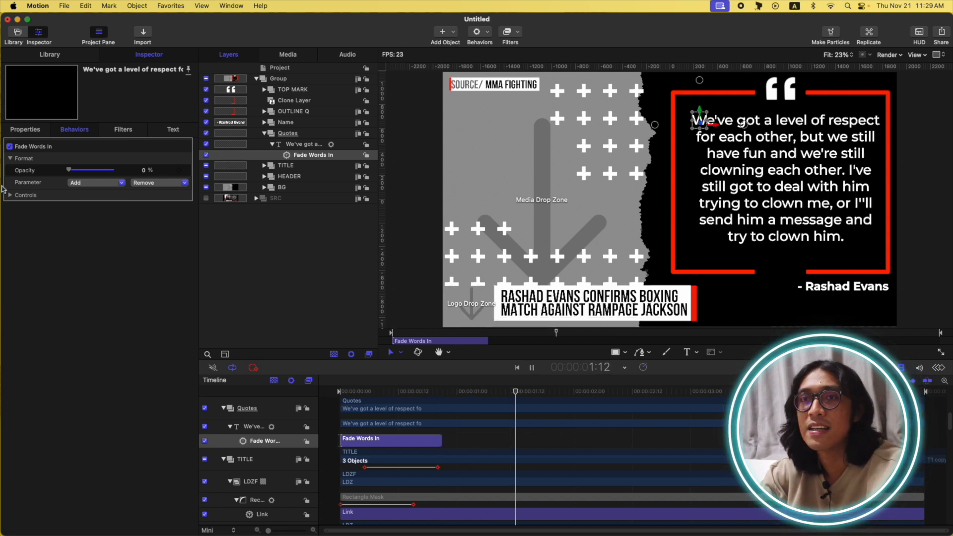
pyautogui.press('space')
# Step: Set the Fade Words In behavior's Spread to 10 and play the quote animation from the first frame
pyautogui.moveTo(401, 394); pyautogui.dragTo(360, 393)
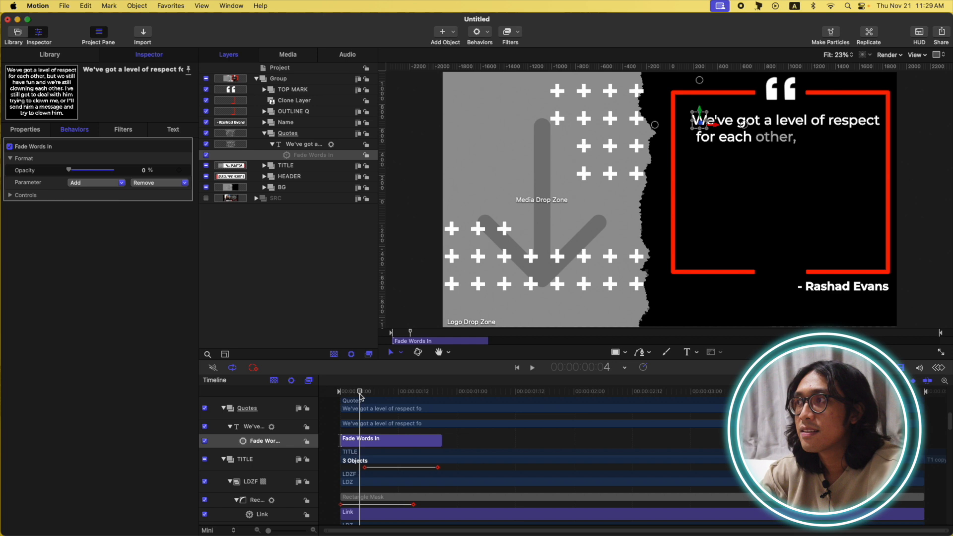
pyautogui.click(14, 195)
pyautogui.moveTo(70, 251); pyautogui.dragTo(73, 245)
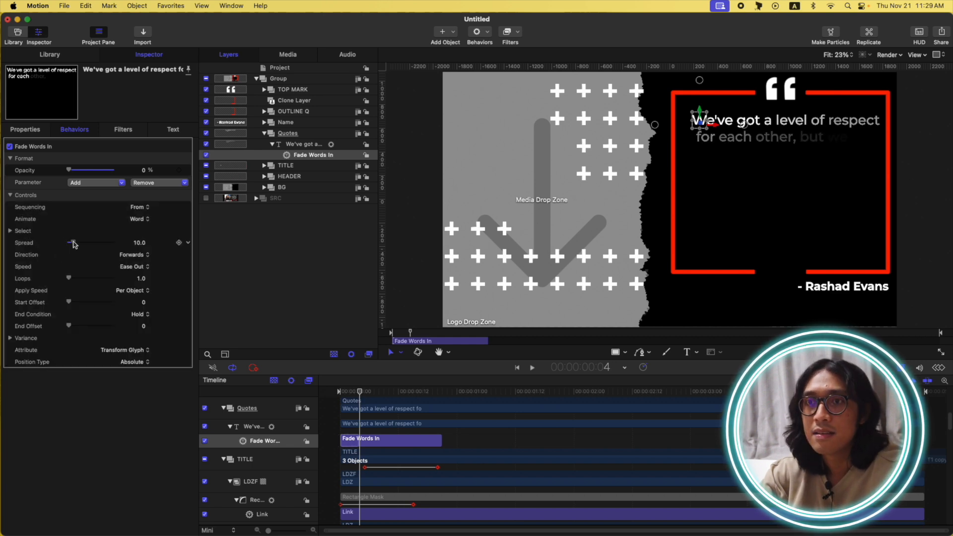
pyautogui.moveTo(359, 393); pyautogui.dragTo(341, 392)
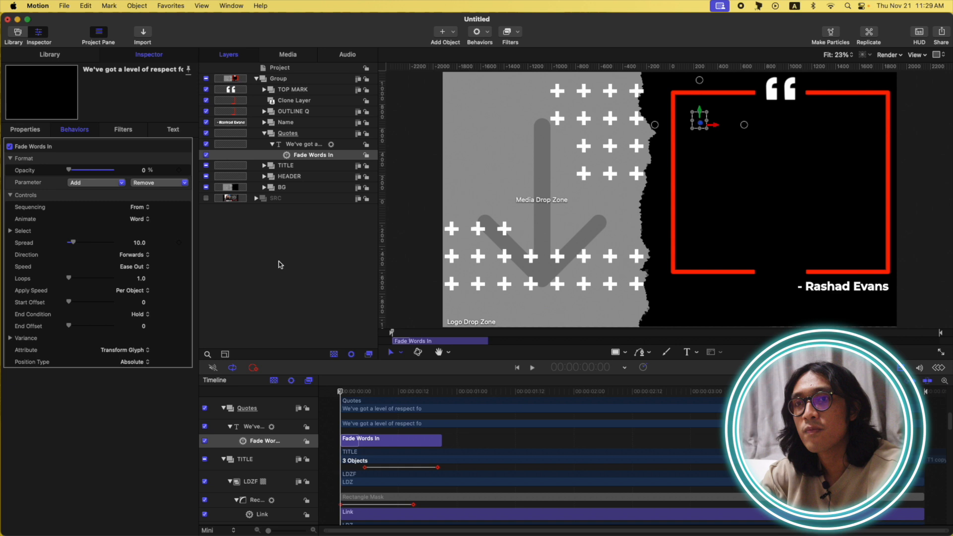
pyautogui.press('space')
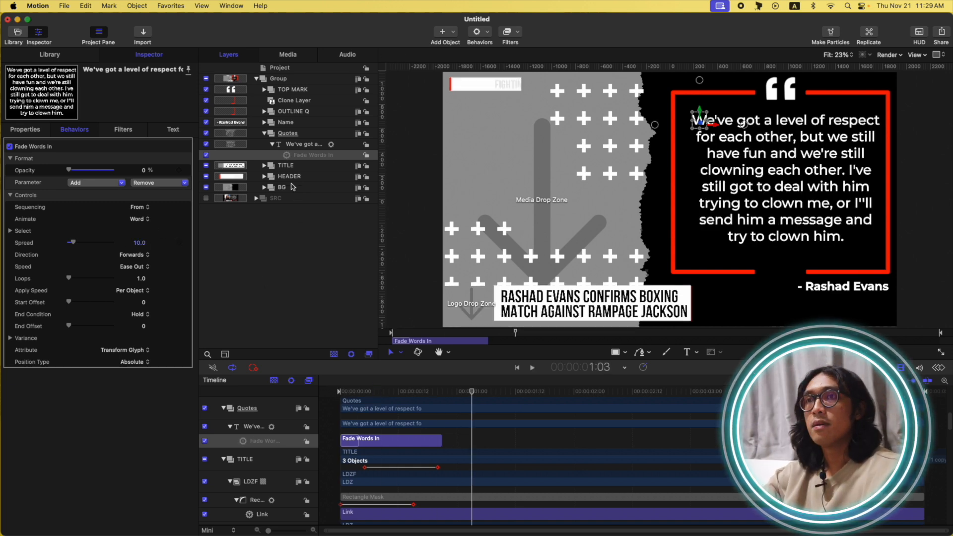
pyautogui.moveTo(424, 391); pyautogui.dragTo(326, 397)
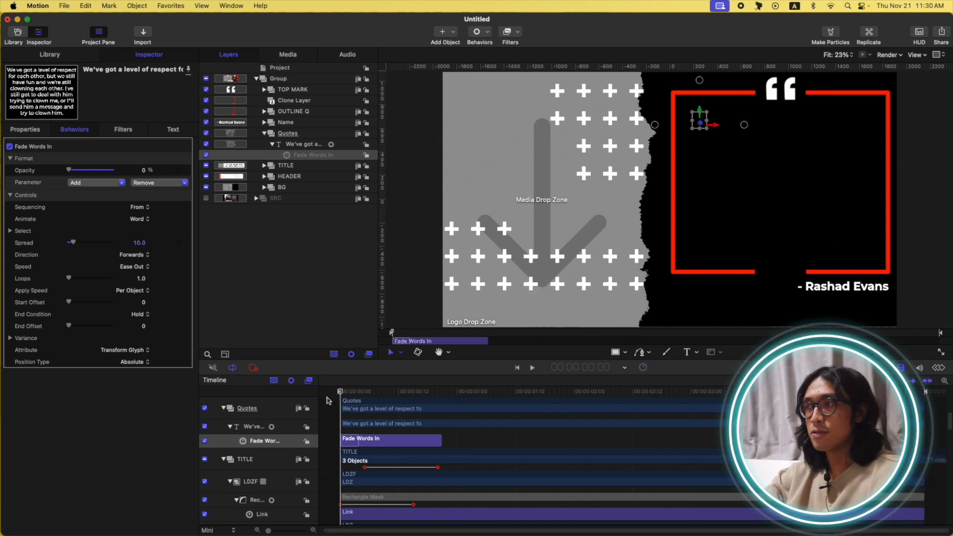
pyautogui.press('space')
pyautogui.press('space')
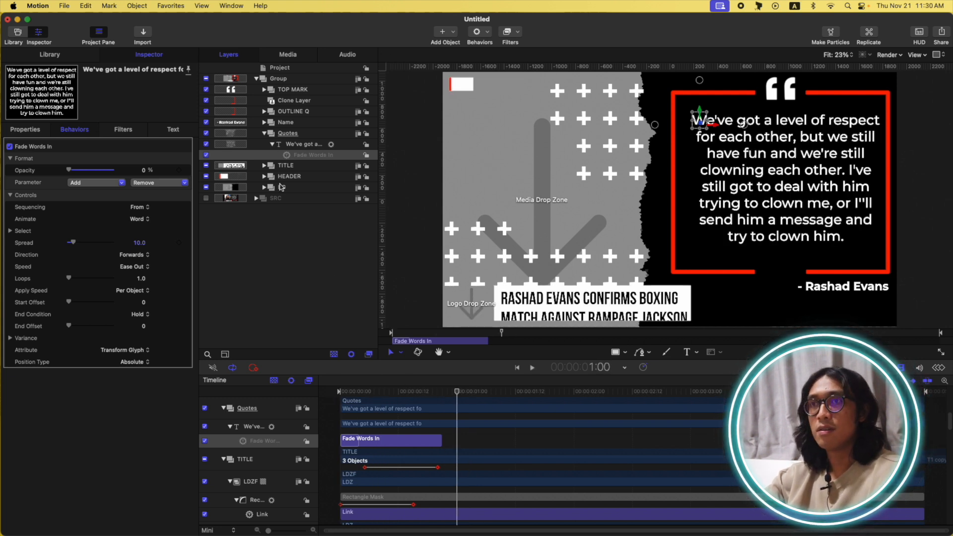
# Step: Reset the name text's position inside the Name group and move the group back under the red outline's lower-right corner
pyautogui.click(264, 133)
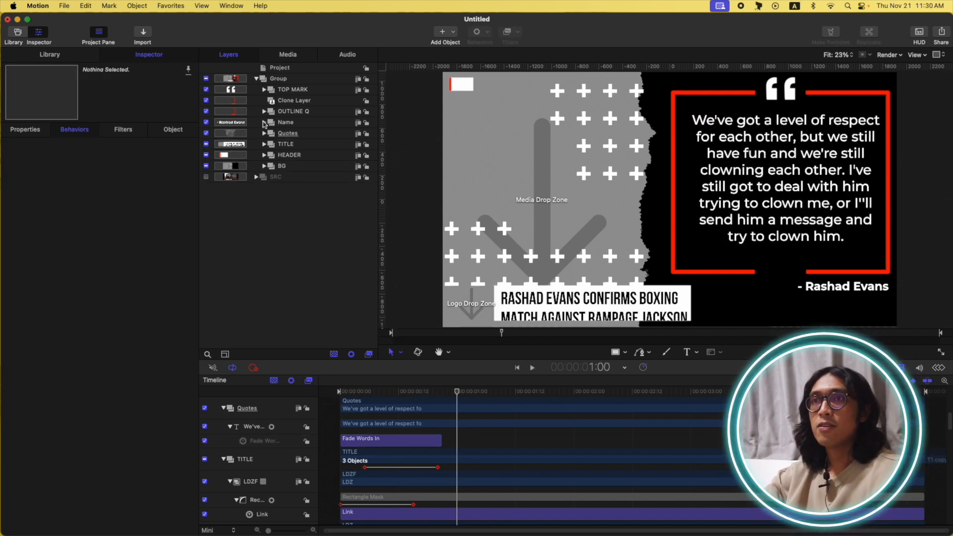
pyautogui.click(264, 123)
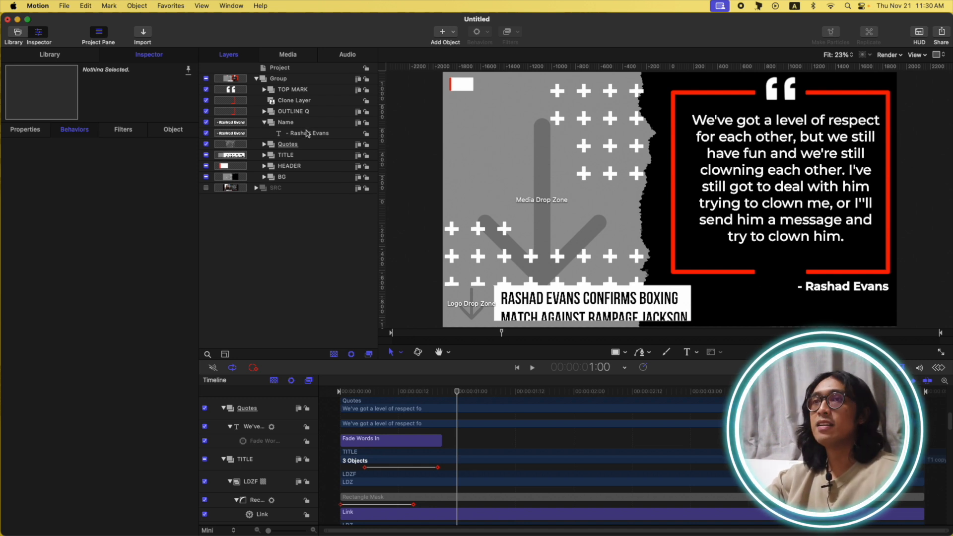
pyautogui.click(306, 134)
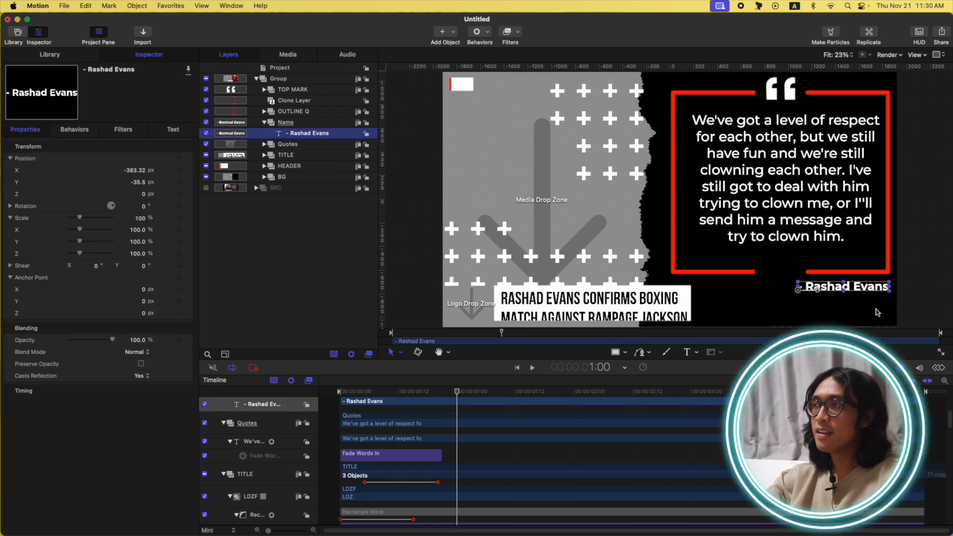
pyautogui.click(188, 159)
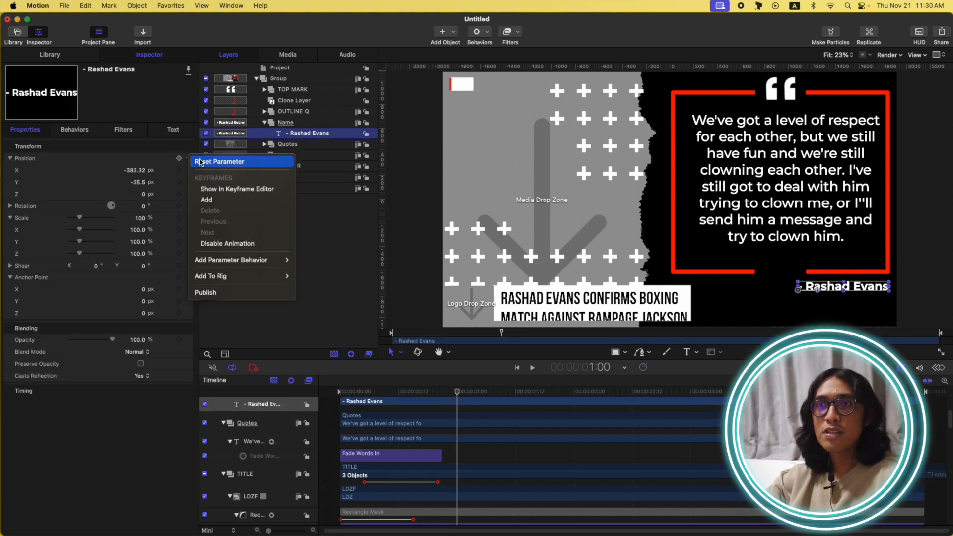
pyautogui.click(201, 162)
pyautogui.click(297, 123)
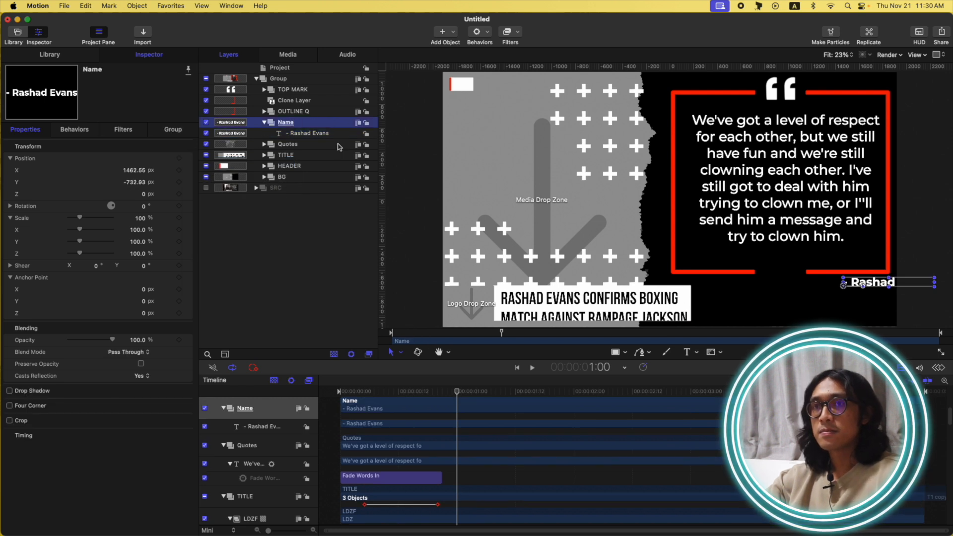
pyautogui.moveTo(854, 290); pyautogui.dragTo(805, 293)
# Step: Apply the Slide In text sequence behavior to the text layer in the Name group
pyautogui.click(301, 134)
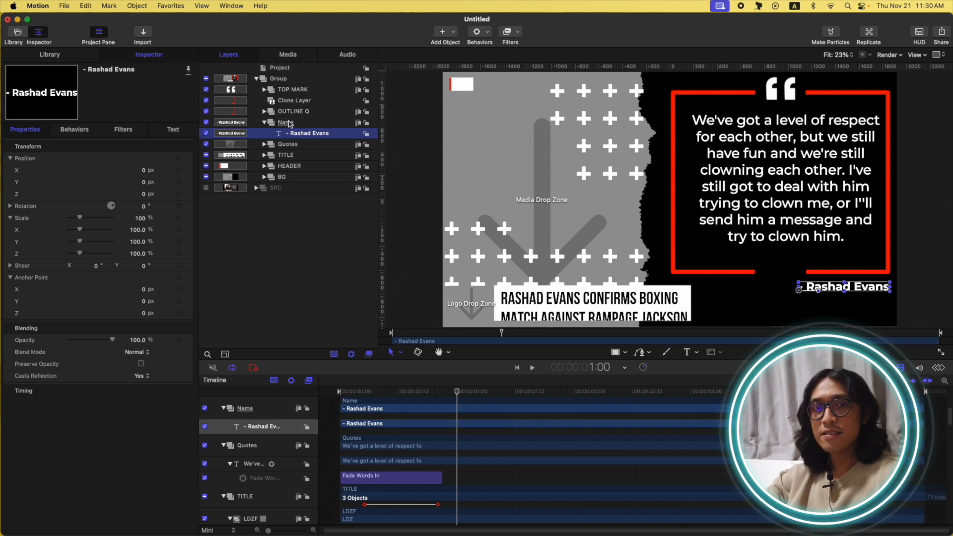
pyautogui.click(54, 55)
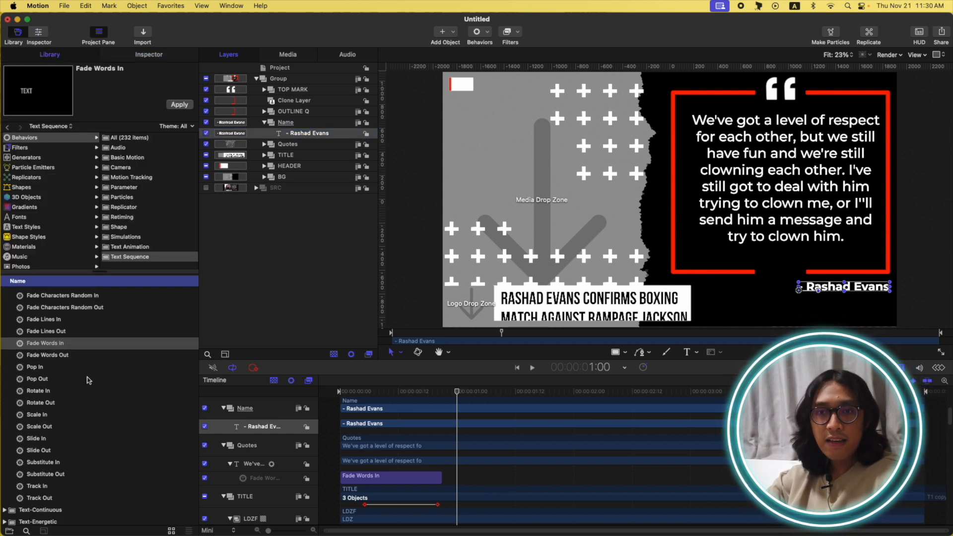
pyautogui.scroll(-2, 72, 412)
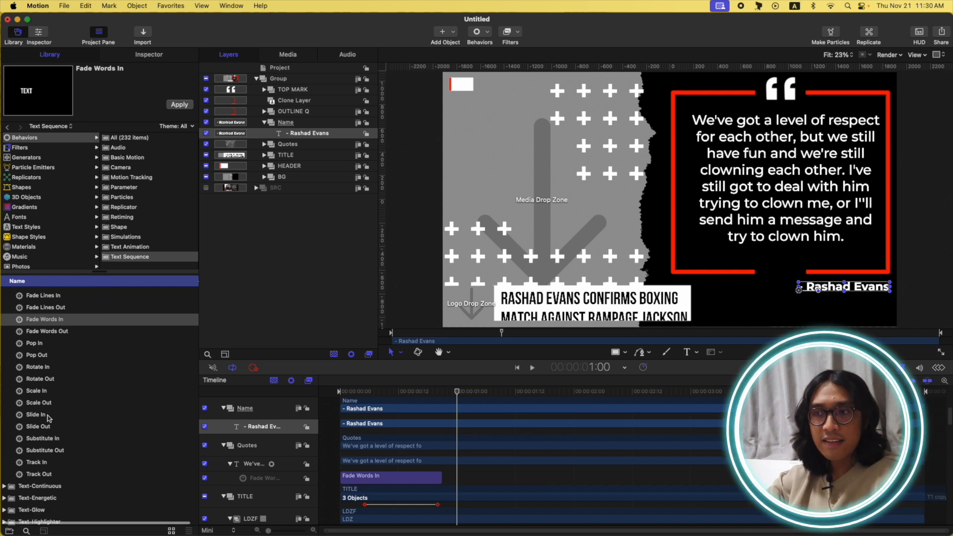
pyautogui.click(47, 414)
pyautogui.click(187, 105)
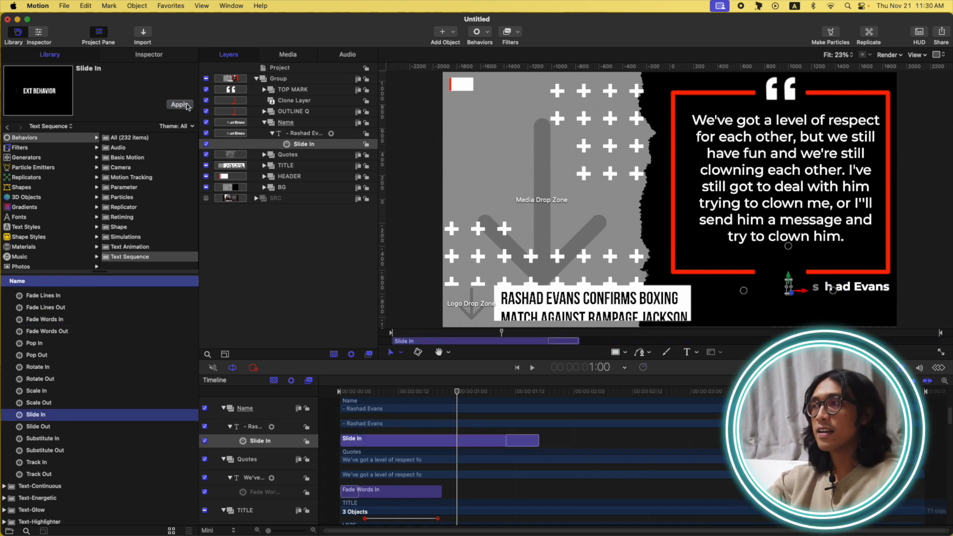
# Step: Set the Slide In behavior to animate by Line and play it from the first frame
pyautogui.click(149, 55)
pyautogui.click(11, 183)
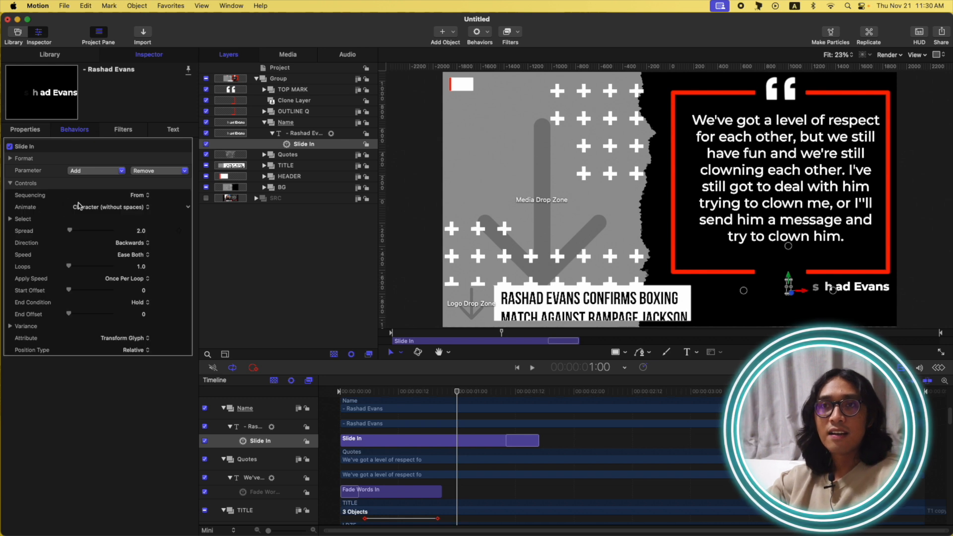
pyautogui.click(101, 208)
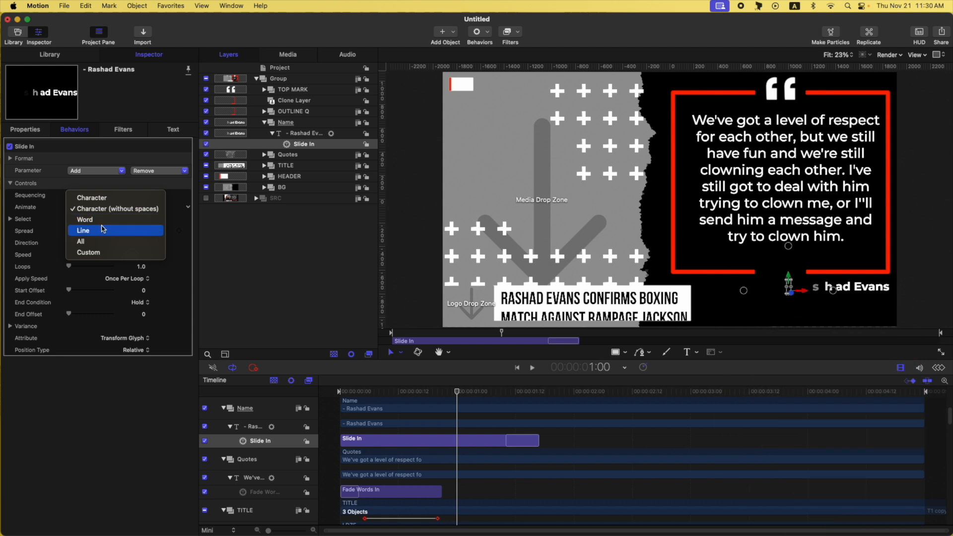
pyautogui.click(102, 228)
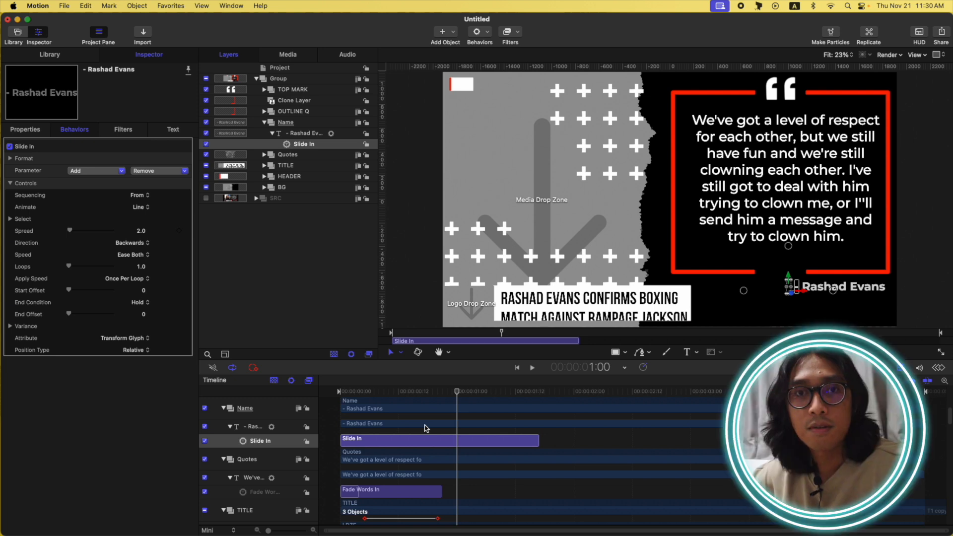
pyautogui.moveTo(437, 393); pyautogui.dragTo(330, 391)
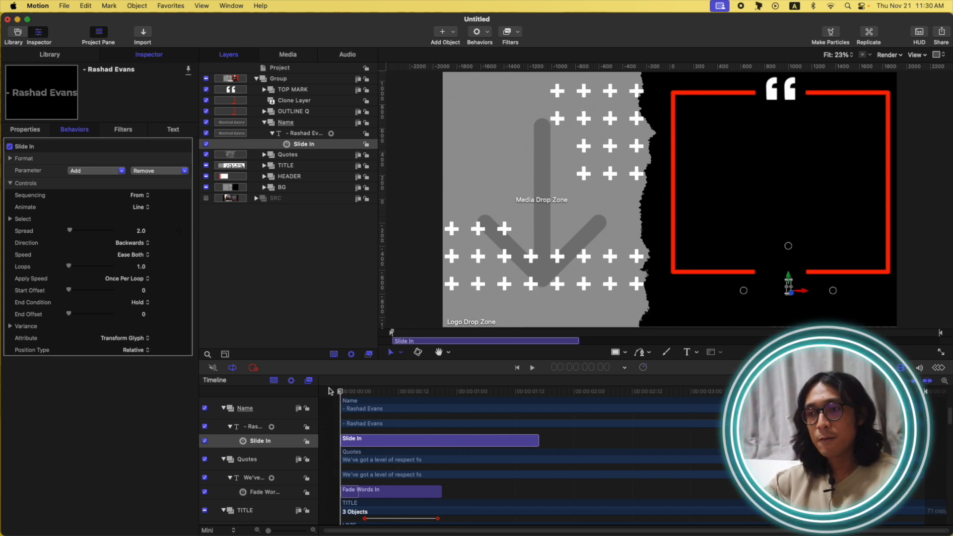
pyautogui.press('space')
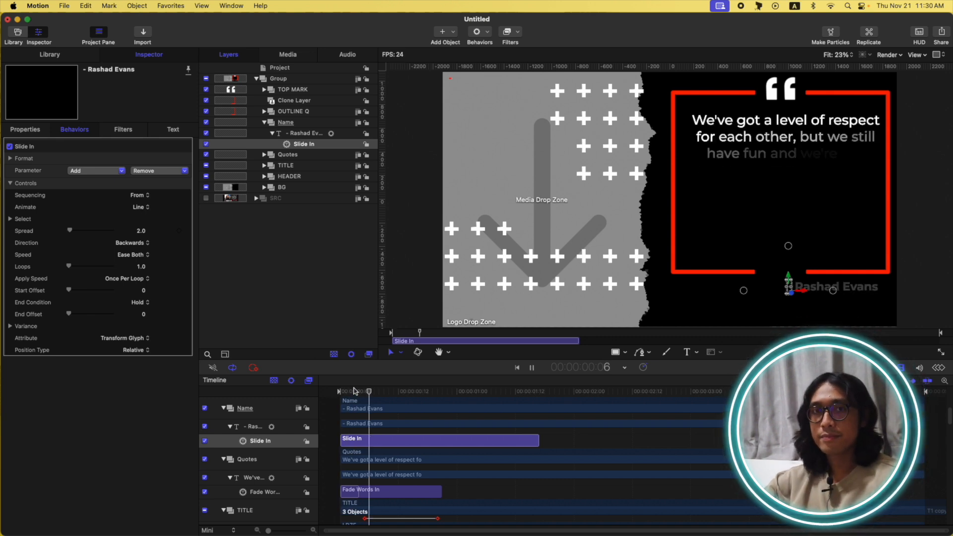
pyautogui.press('space')
# Step: Set the Slide In behavior's format position X to 100 px and play the name animation
pyautogui.moveTo(422, 391); pyautogui.dragTo(340, 392)
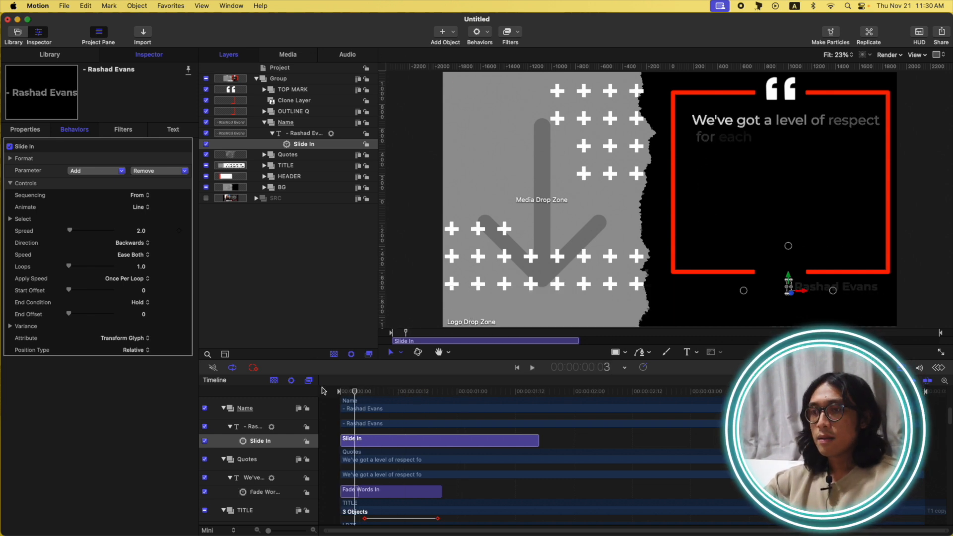
pyautogui.click(11, 158)
pyautogui.click(86, 170)
pyautogui.click(75, 171)
pyautogui.press('super+a')
pyautogui.write('100')
pyautogui.press('Return')
pyautogui.press('space')
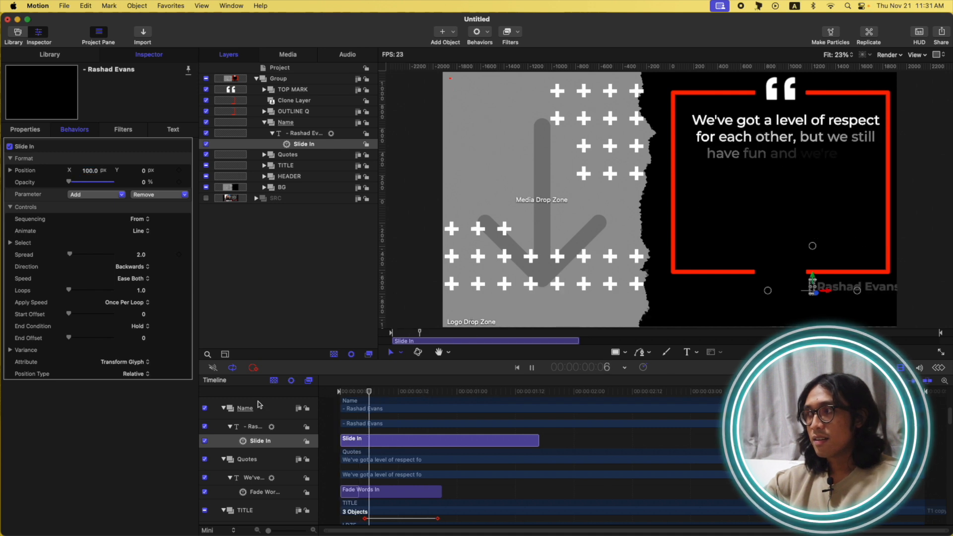
# Step: Trim the Slide In behavior to end at frame 20 and play the animation from the first frame
pyautogui.click(441, 394)
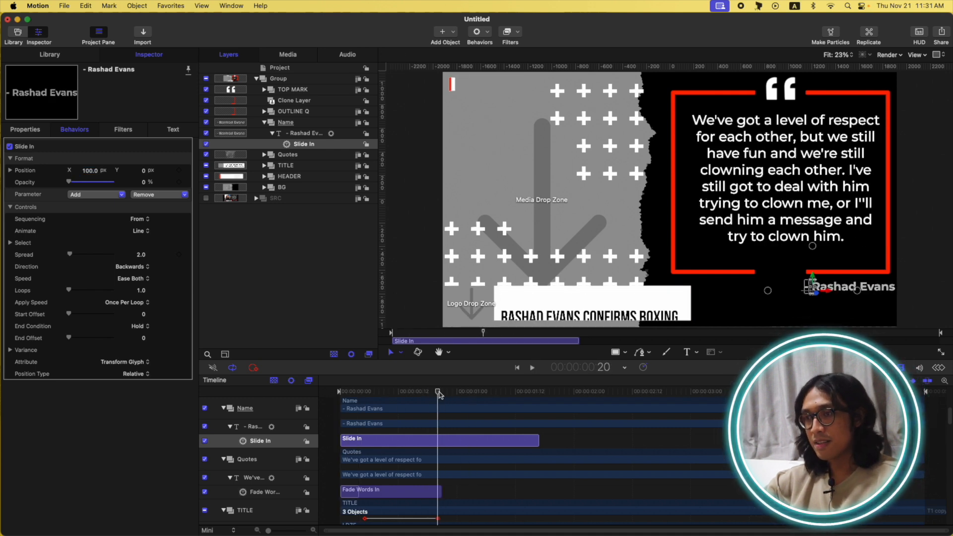
pyautogui.click(439, 393)
pyautogui.press('o')
pyautogui.moveTo(438, 393); pyautogui.dragTo(303, 388)
pyautogui.press('space')
pyautogui.press('space')
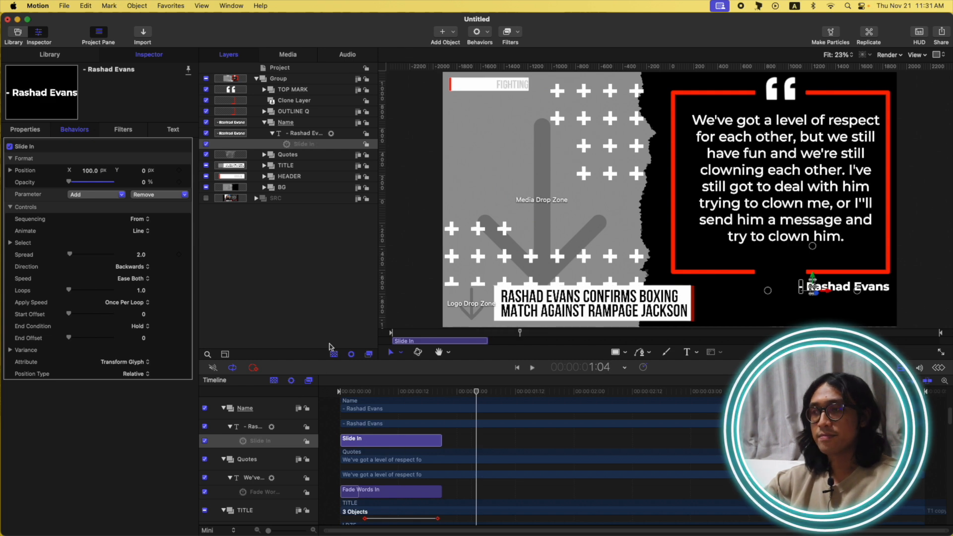
# Step: Collapse the Name group and expand the OUTLINE Q group in the layer list
pyautogui.click(313, 288)
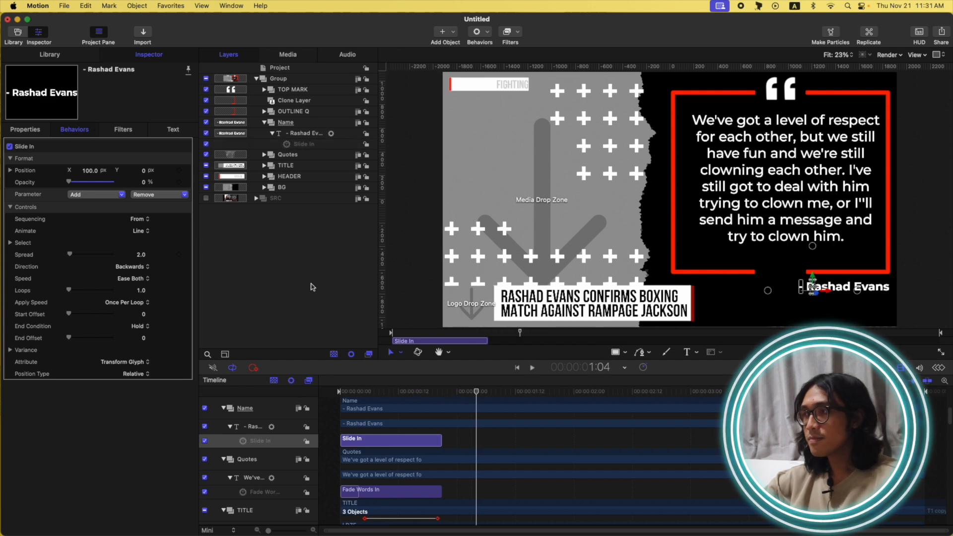
pyautogui.click(264, 123)
pyautogui.click(264, 111)
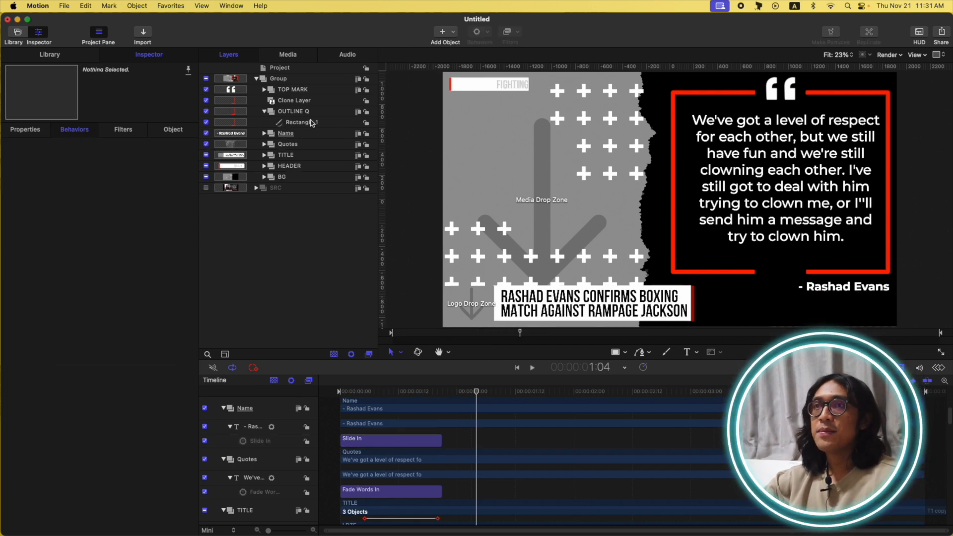
# Step: Keyframe Rectangle 1's outline at the first frame, with First Point Offset about 38.86% and Last Point Offset about 38.33%
pyautogui.click(312, 122)
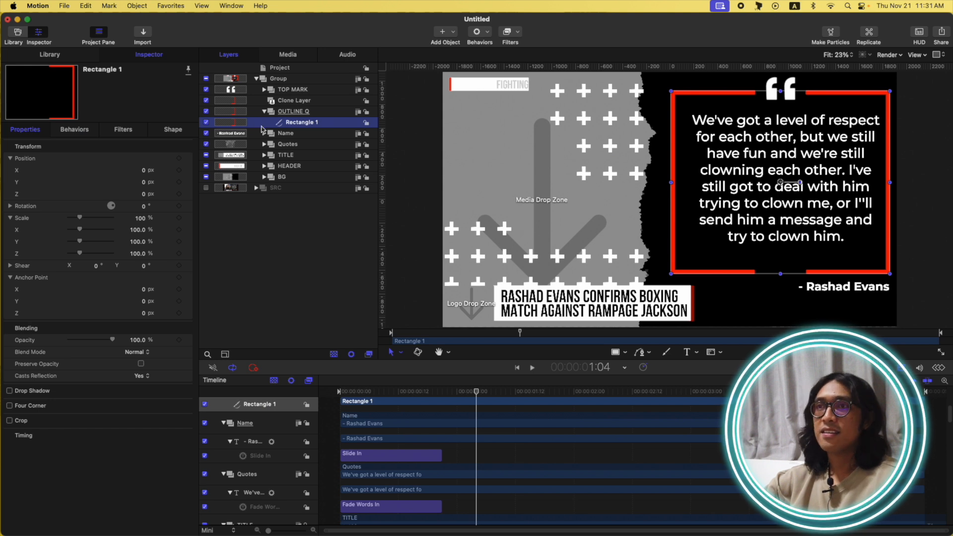
pyautogui.click(177, 130)
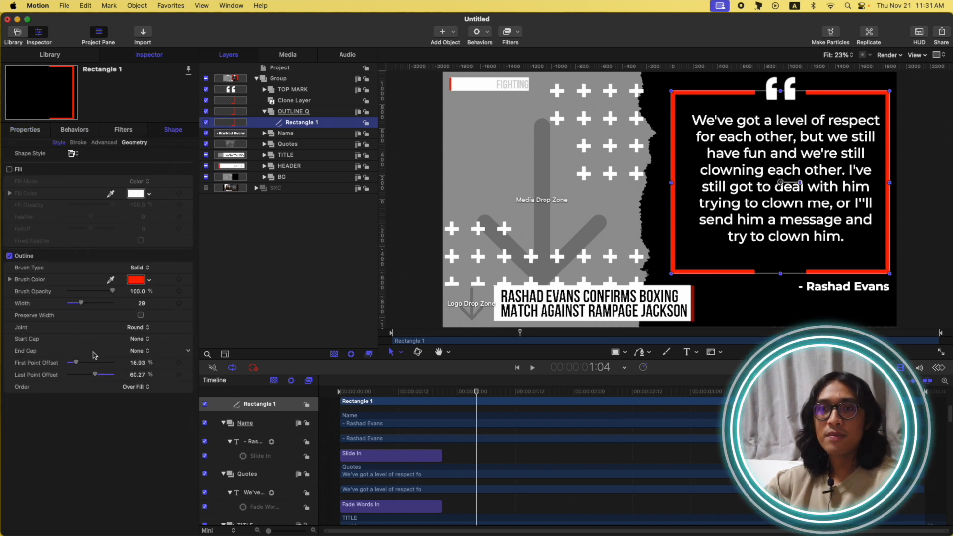
pyautogui.moveTo(407, 391); pyautogui.dragTo(350, 390)
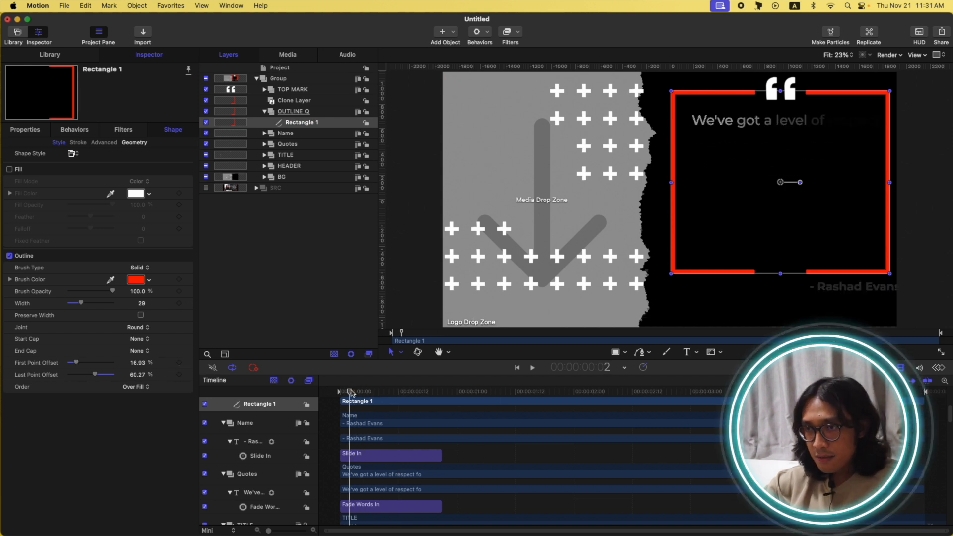
pyautogui.moveTo(354, 392); pyautogui.dragTo(340, 391)
pyautogui.click(179, 374)
pyautogui.moveTo(78, 363); pyautogui.dragTo(87, 372)
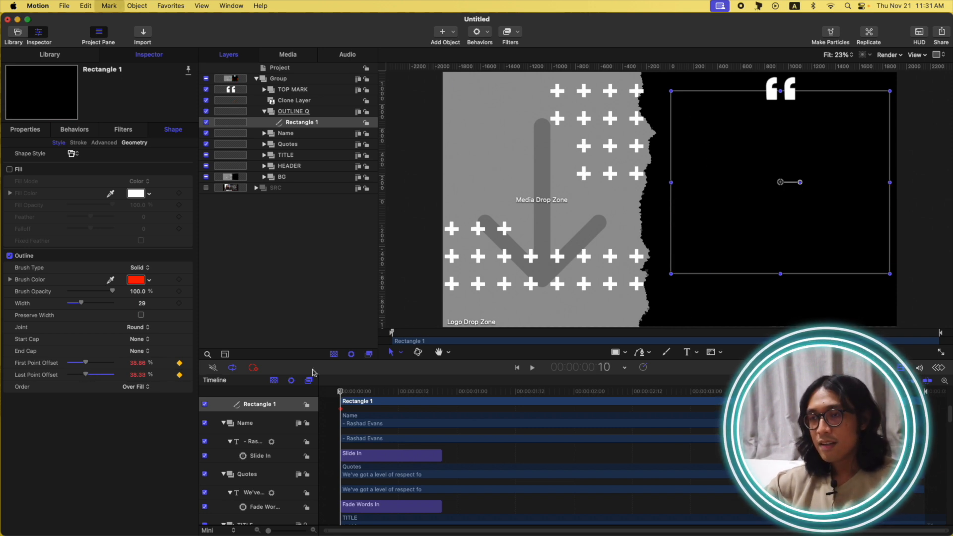
# Step: Keyframe Rectangle 1's outline at frame 20, with First Point Offset about 17.93% and Last Point Offset about 59.91%
pyautogui.press('space')
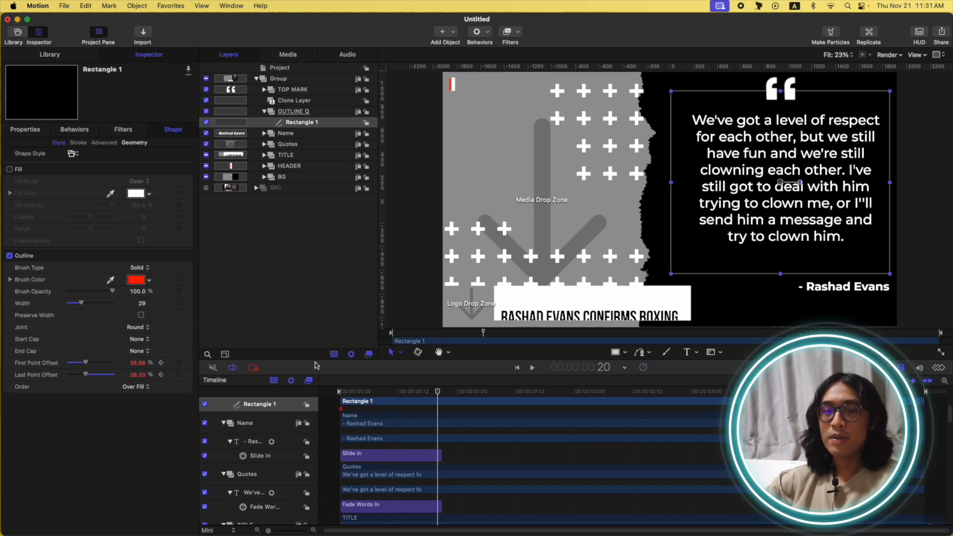
pyautogui.click(179, 363)
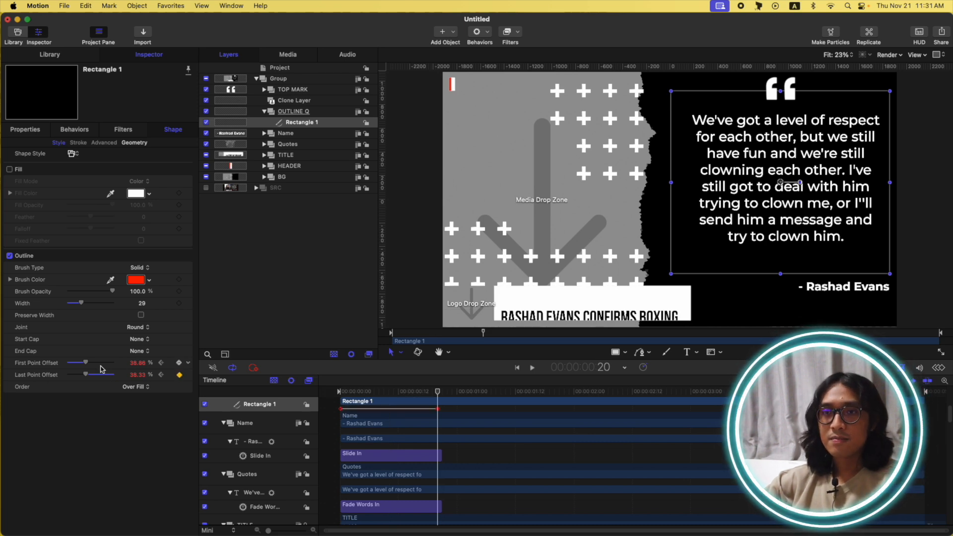
pyautogui.moveTo(85, 363); pyautogui.dragTo(78, 364)
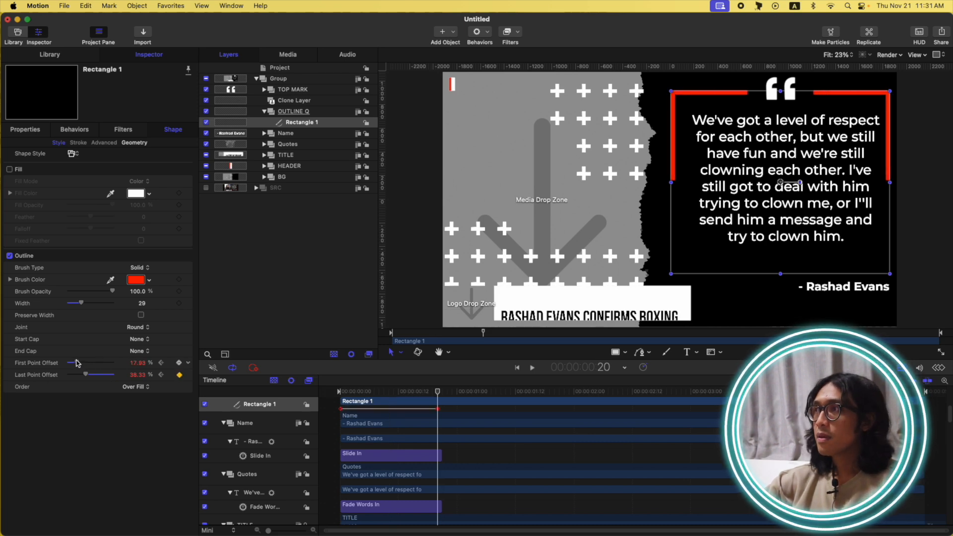
pyautogui.moveTo(87, 376); pyautogui.dragTo(96, 376)
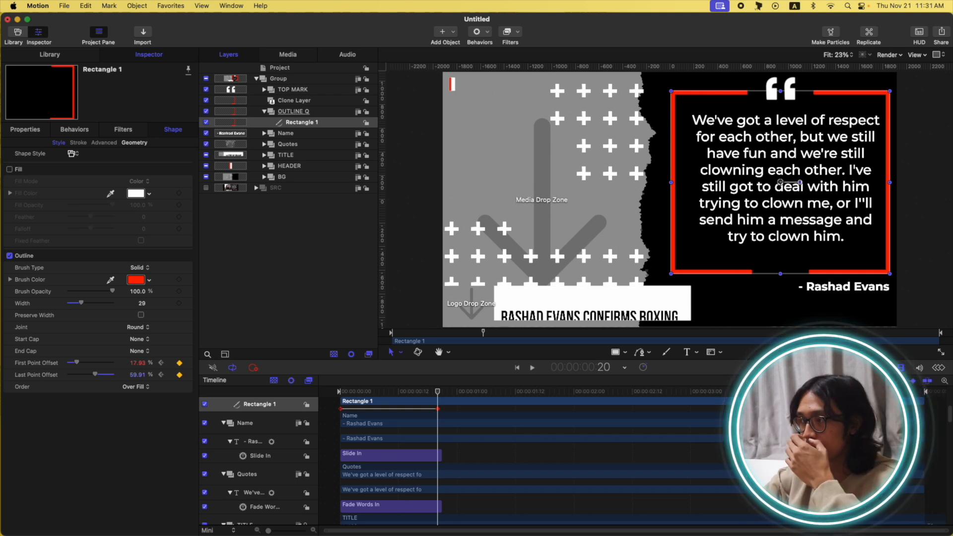
# Step: Smooth the interpolation of Rectangle 1's two outline offset curves in the Keyframe Editor
pyautogui.click(940, 369)
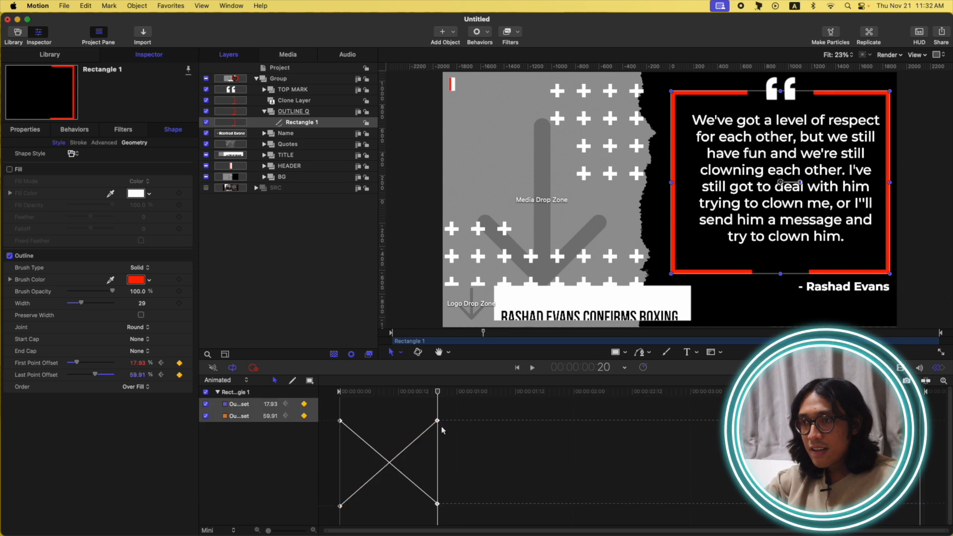
pyautogui.rightClick(438, 422)
pyautogui.moveTo(511, 498)
pyautogui.click(541, 436)
# Step: Lengthen the curve handles of the outline's starting keyframes for a stronger ease, play the animation, and return to the layer timeline
pyautogui.moveTo(495, 409); pyautogui.dragTo(360, 502)
pyautogui.moveTo(353, 406); pyautogui.dragTo(319, 526)
pyautogui.moveTo(373, 422); pyautogui.dragTo(408, 423)
pyautogui.press('space')
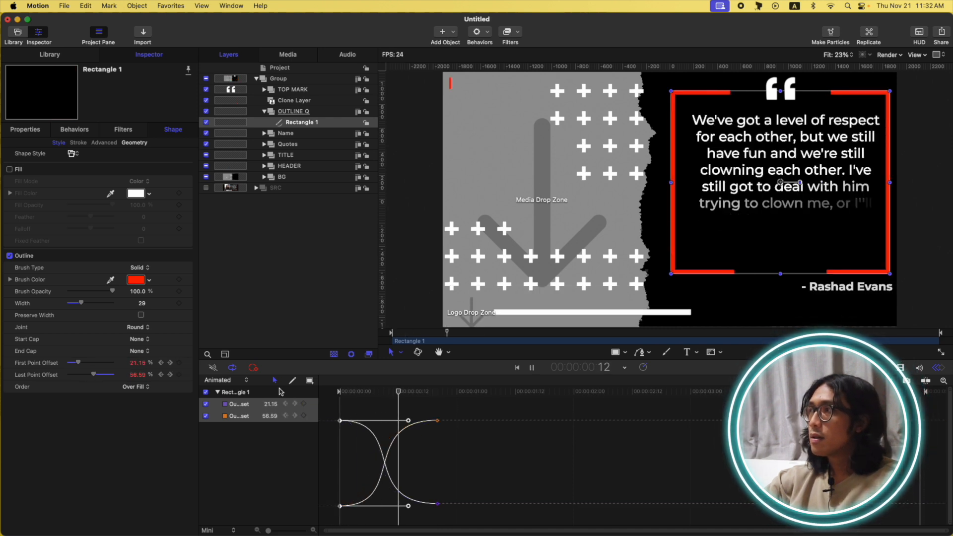
pyautogui.press('space')
pyautogui.click(938, 368)
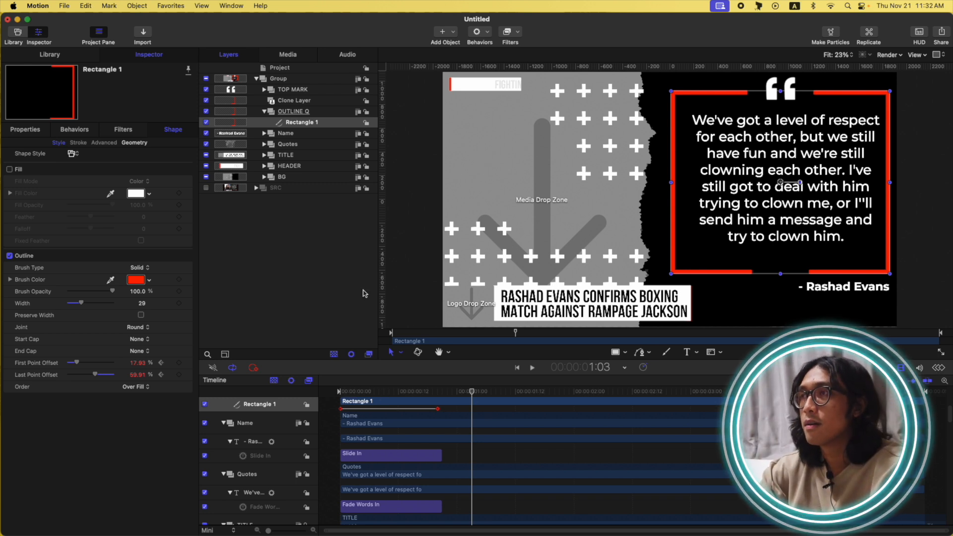
# Step: Collapse OUTLINE Q, select the Bezier 2 shape inside TOP MARK's QUOTE MARK group, and show its transform properties
pyautogui.click(265, 112)
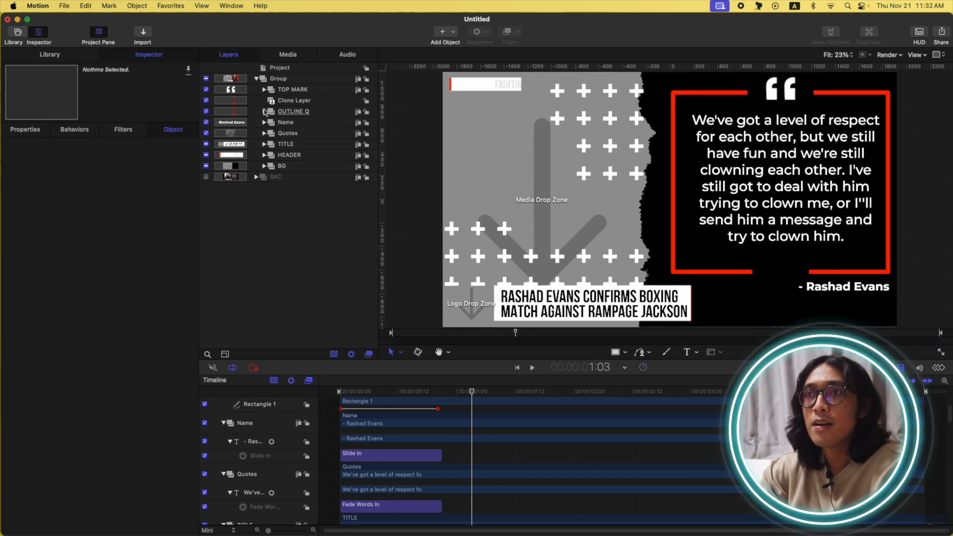
pyautogui.click(301, 92)
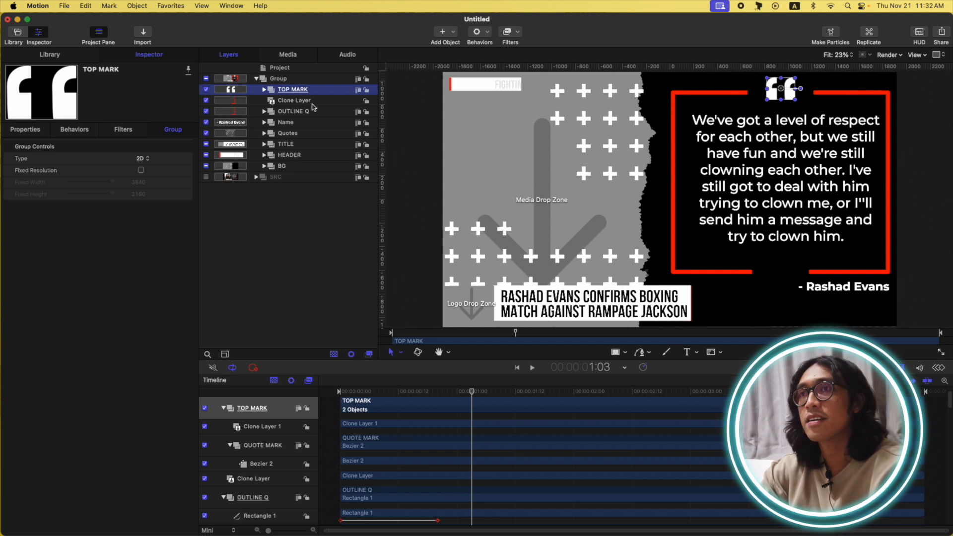
pyautogui.click(264, 89)
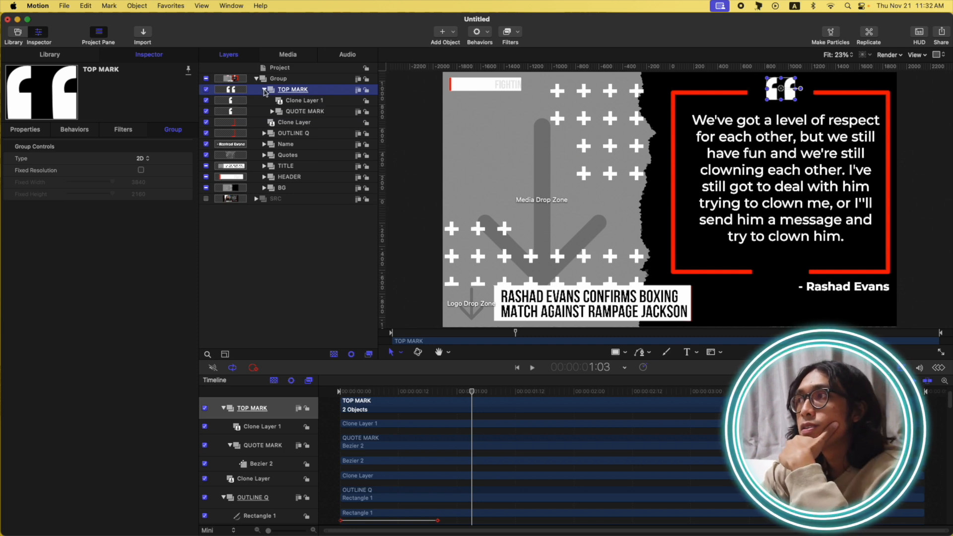
pyautogui.click(297, 113)
pyautogui.click(272, 111)
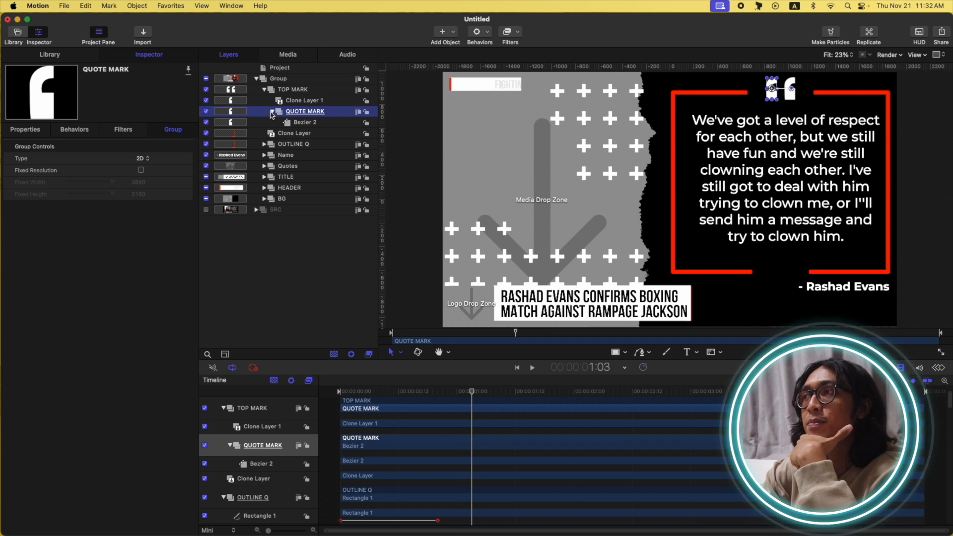
pyautogui.click(307, 123)
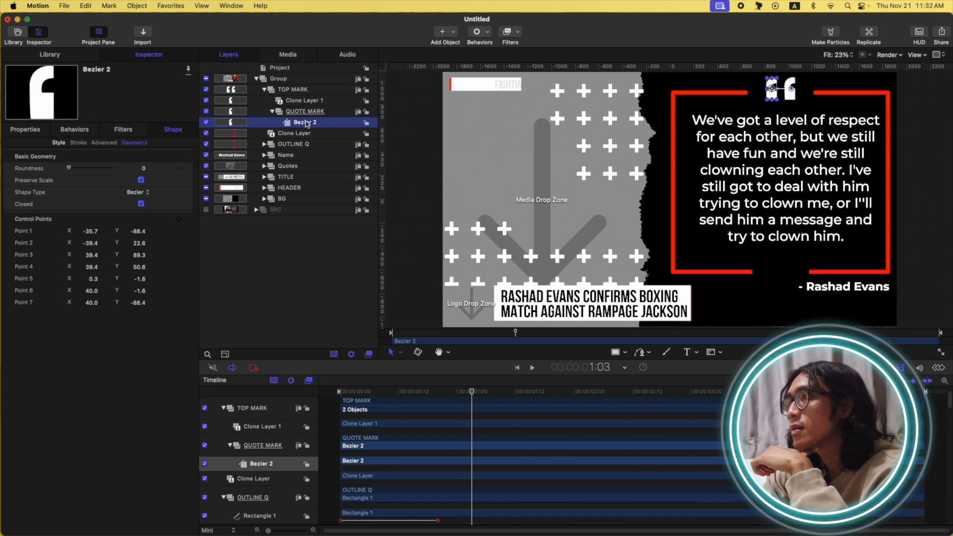
pyautogui.click(44, 129)
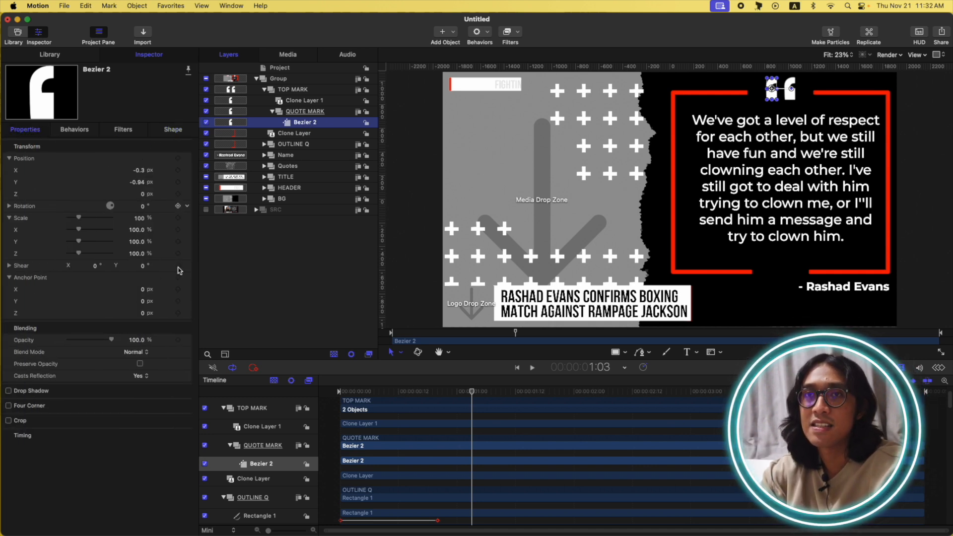
# Step: Keyframe Bezier 2's Y position from 92.06 px at the first frame to -0.94 px at frame 10
pyautogui.moveTo(352, 393); pyautogui.dragTo(417, 381)
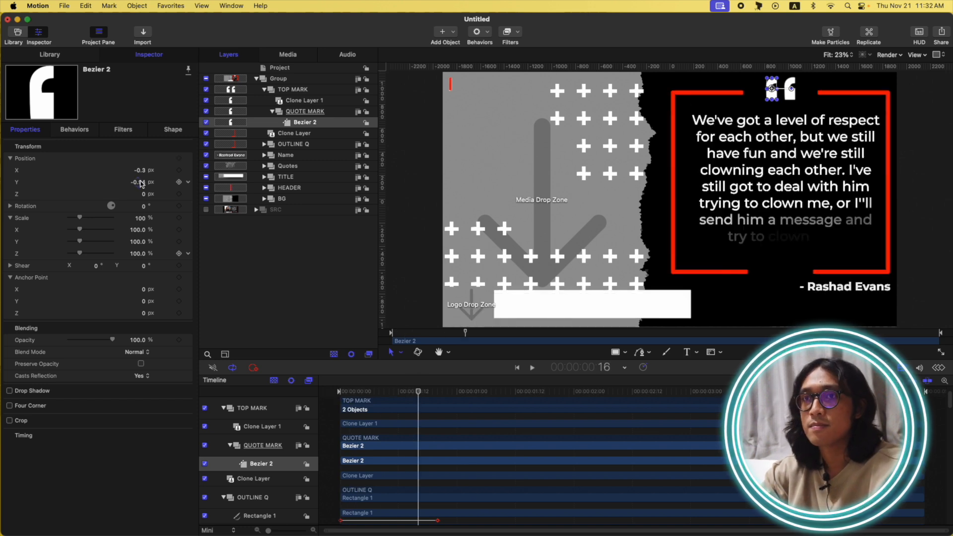
pyautogui.press('Home')
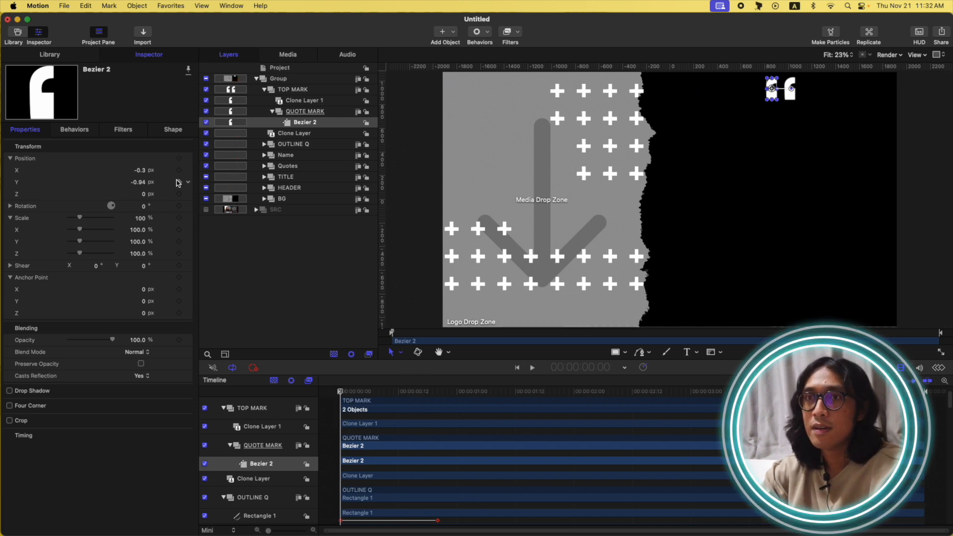
pyautogui.click(180, 182)
pyautogui.press('space')
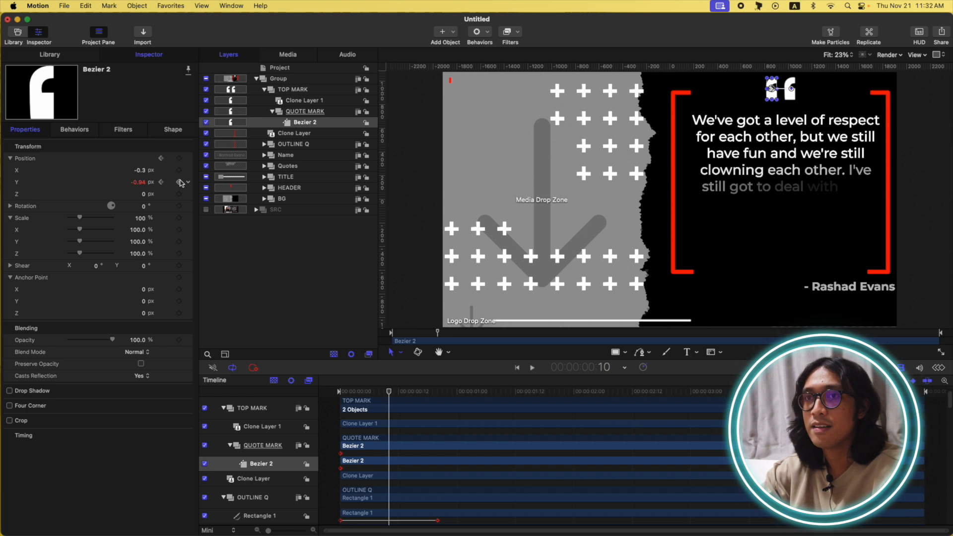
pyautogui.click(179, 182)
pyautogui.click(161, 183)
pyautogui.moveTo(138, 184); pyautogui.dragTo(137, 182)
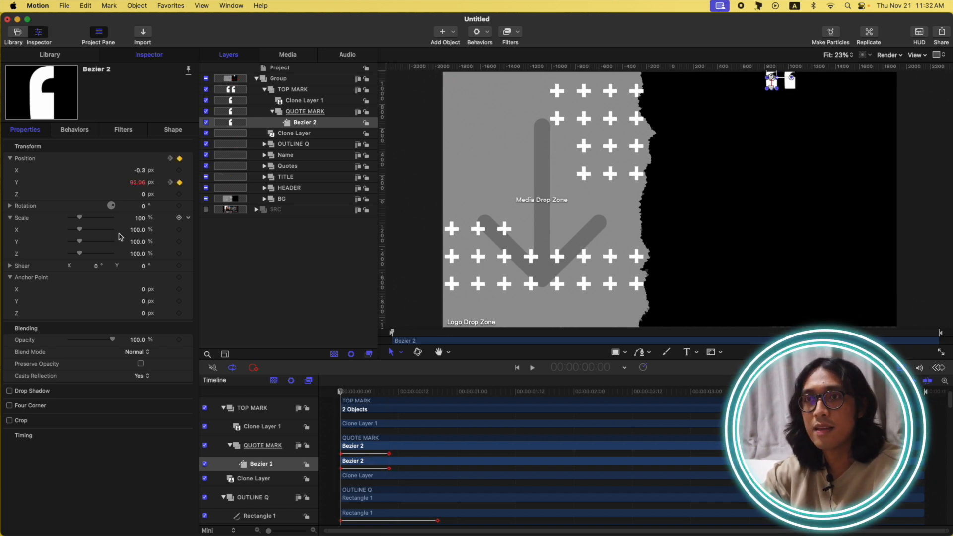
# Step: Keyframe Bezier 2's opacity from 0% at the first frame to 100% at frame 10
pyautogui.click(179, 340)
pyautogui.click(170, 183)
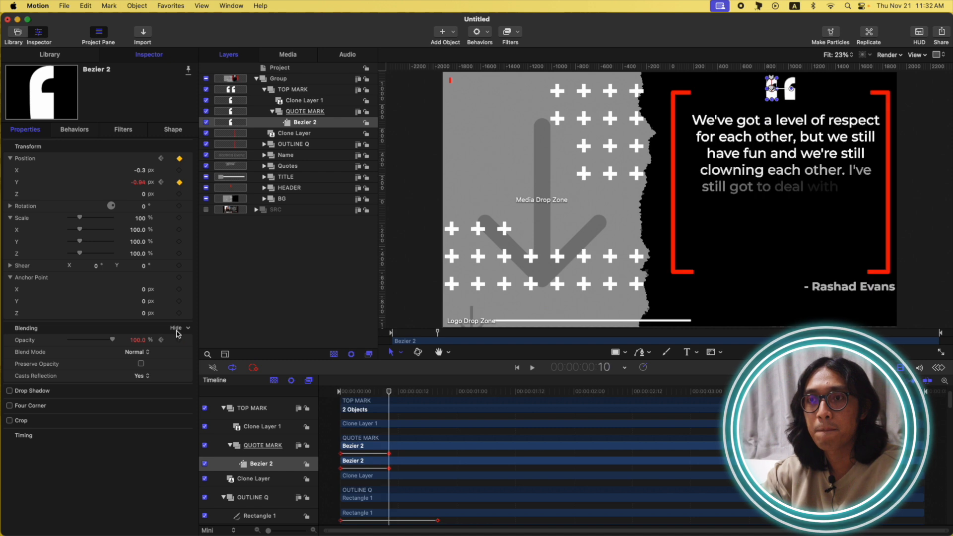
pyautogui.click(161, 340)
pyautogui.moveTo(112, 340); pyautogui.dragTo(71, 347)
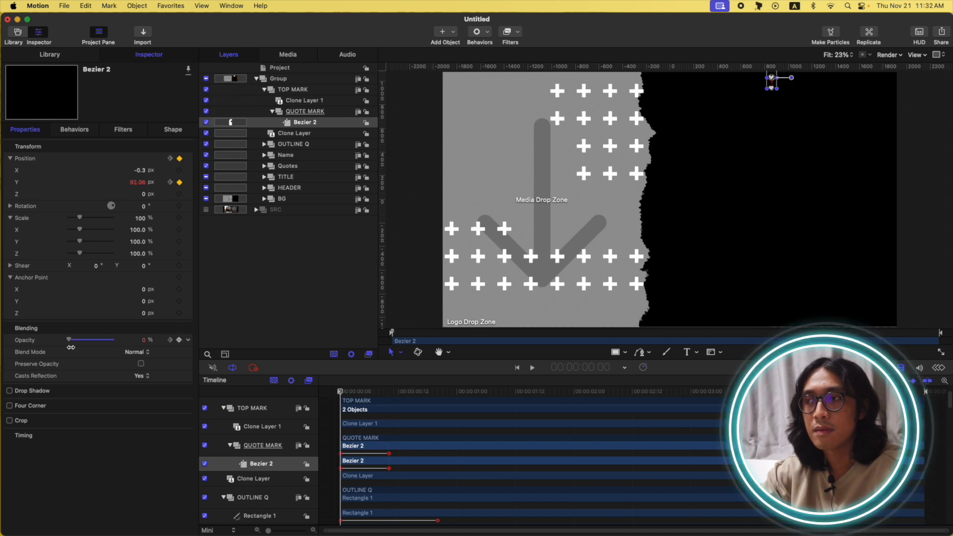
# Step: Select all of Bezier 2's position and opacity keyframes in the Keyframe Editor and smooth their interpolation
pyautogui.click(938, 368)
pyautogui.click(901, 368)
pyautogui.press('super+a')
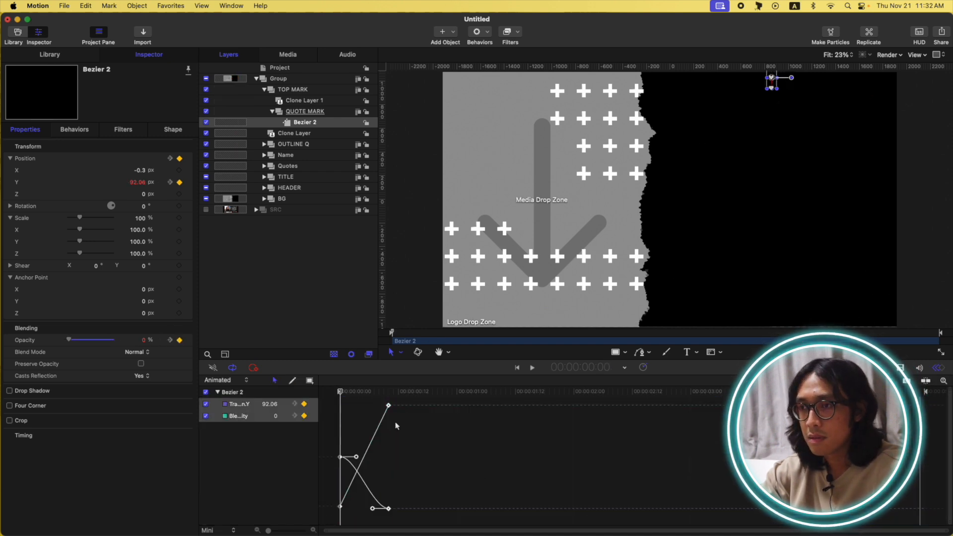
pyautogui.rightClick(397, 425)
pyautogui.moveTo(432, 496)
pyautogui.click(551, 491)
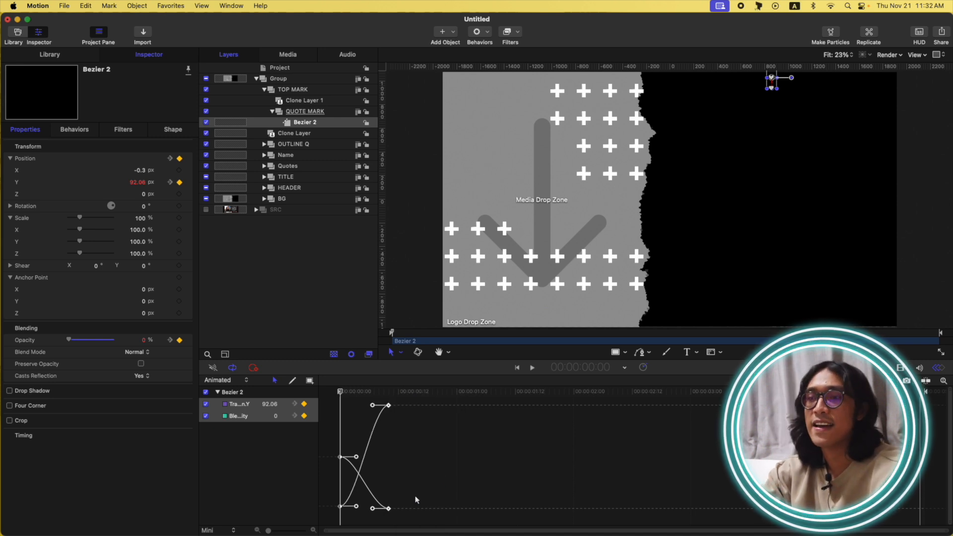
# Step: Stretch the curve handles of Bezier 2's ending and starting keyframes and play the quote mark animation
pyautogui.moveTo(417, 518); pyautogui.dragTo(352, 405)
pyautogui.moveTo(368, 439); pyautogui.dragTo(333, 515)
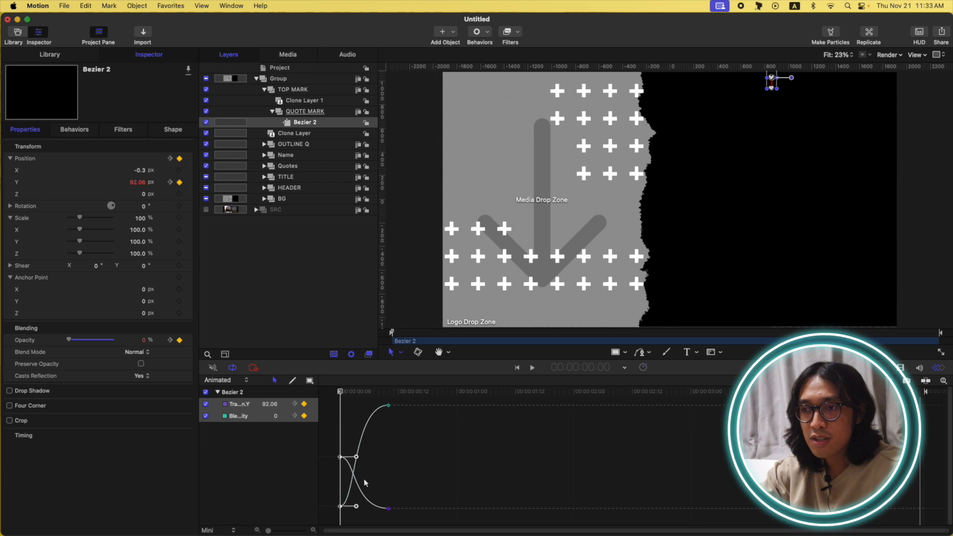
pyautogui.moveTo(357, 456); pyautogui.dragTo(370, 457)
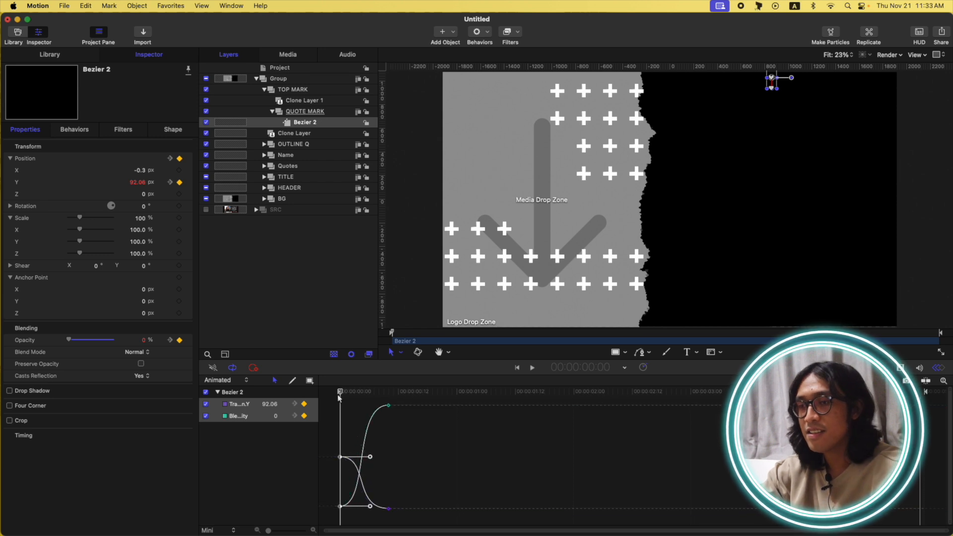
pyautogui.press('space')
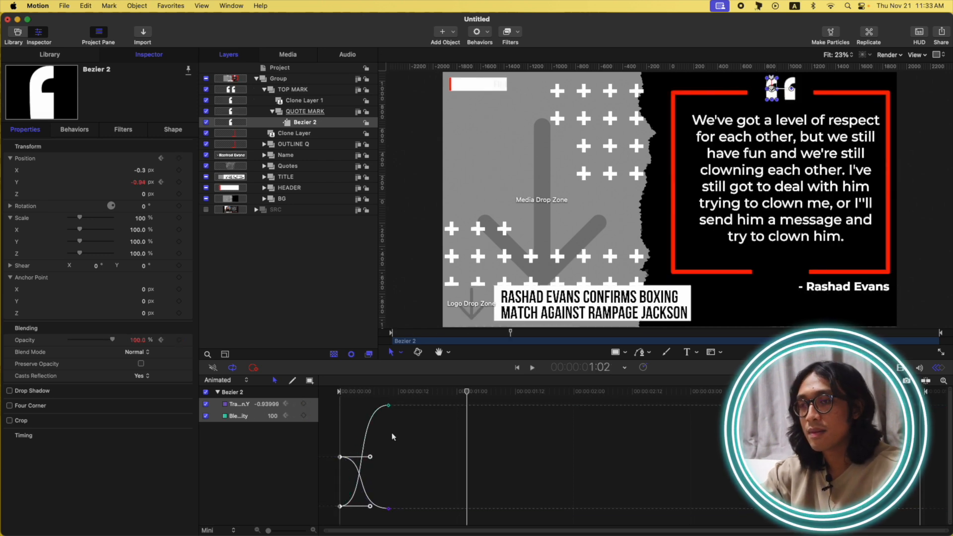
# Step: Shorten the handles of Bezier 2's starting keyframes, replay from the first frame, and return to the layer timeline
pyautogui.moveTo(370, 457); pyautogui.dragTo(358, 457)
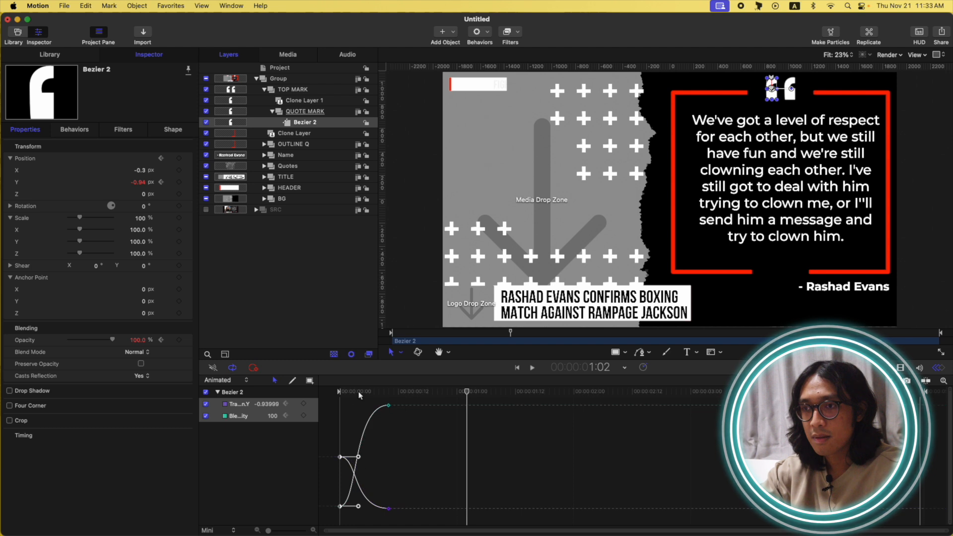
pyautogui.moveTo(359, 393); pyautogui.dragTo(316, 392)
pyautogui.press('space')
pyautogui.press('space')
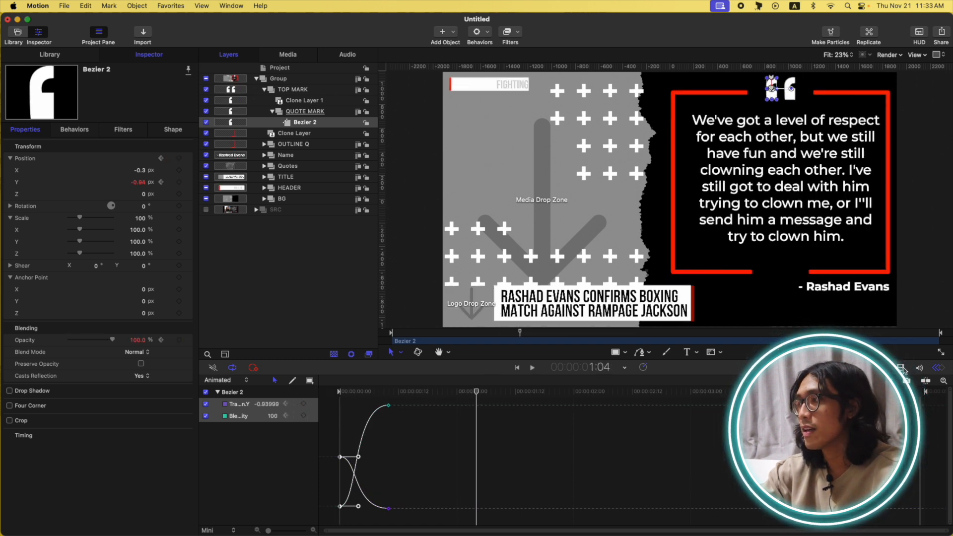
pyautogui.click(901, 368)
pyautogui.click(938, 368)
# Step: Collapse the QUOTE MARK and TOP MARK groups and make a clone layer of TOP MARK
pyautogui.click(273, 112)
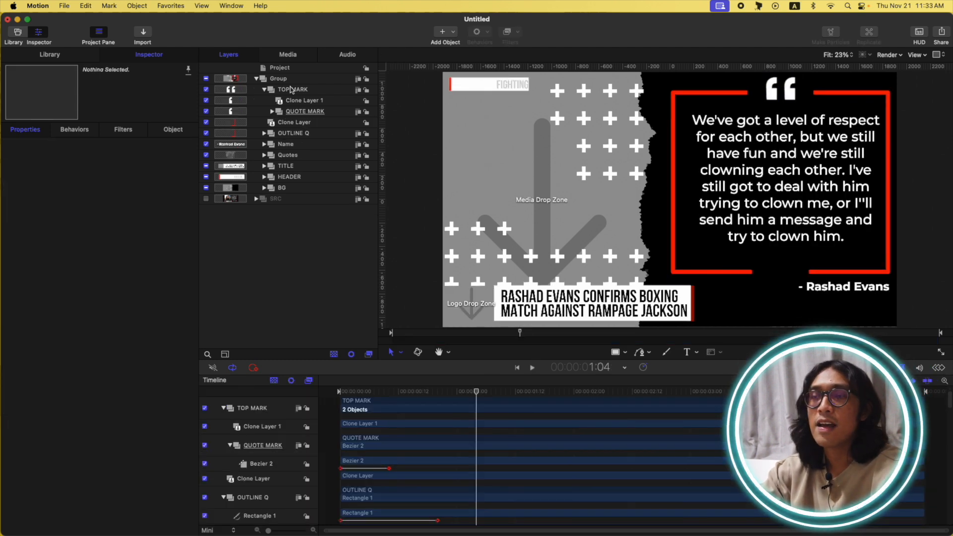
pyautogui.click(269, 90)
pyautogui.click(265, 90)
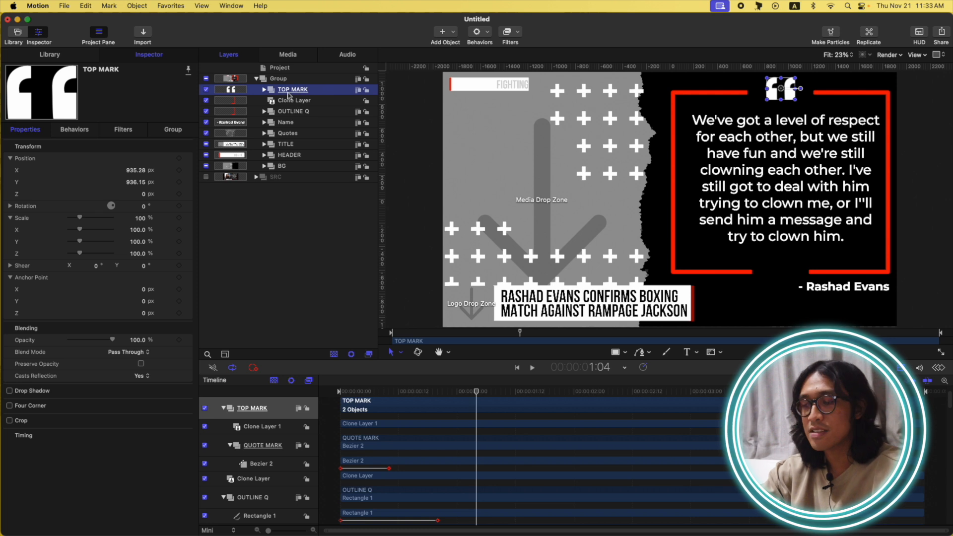
pyautogui.press('k')
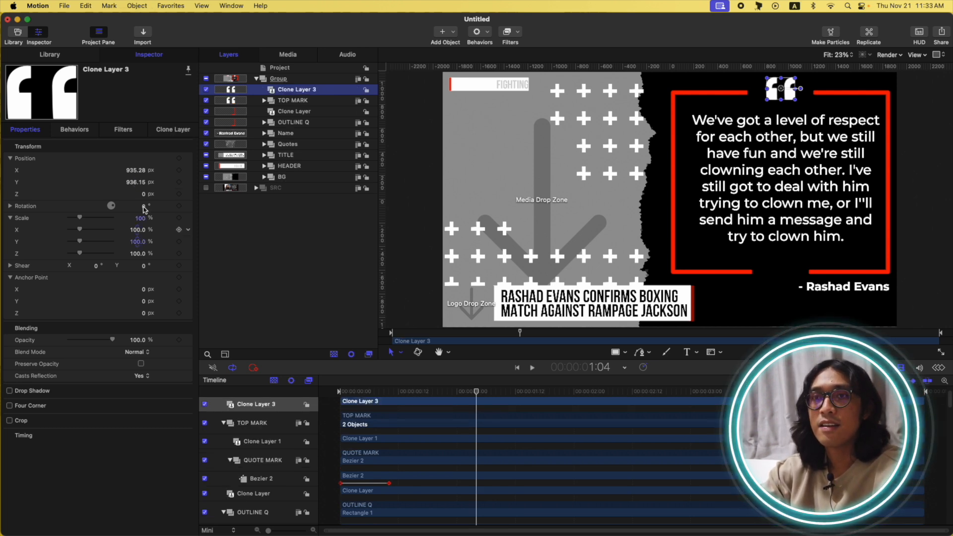
# Step: Rotate Clone Layer 3 by 180° about Z and lower it to Y -617.16 px, into the outline's lower gap
pyautogui.click(10, 206)
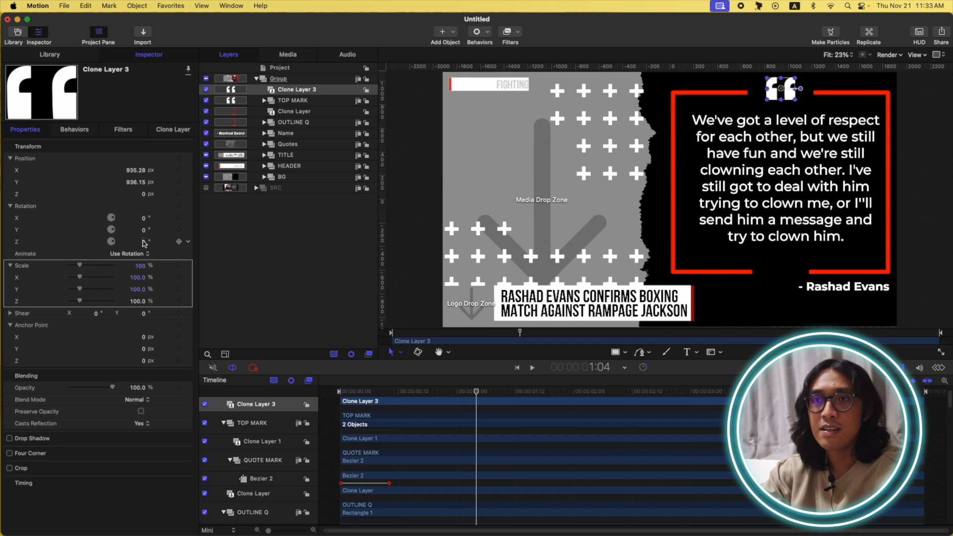
pyautogui.click(144, 242)
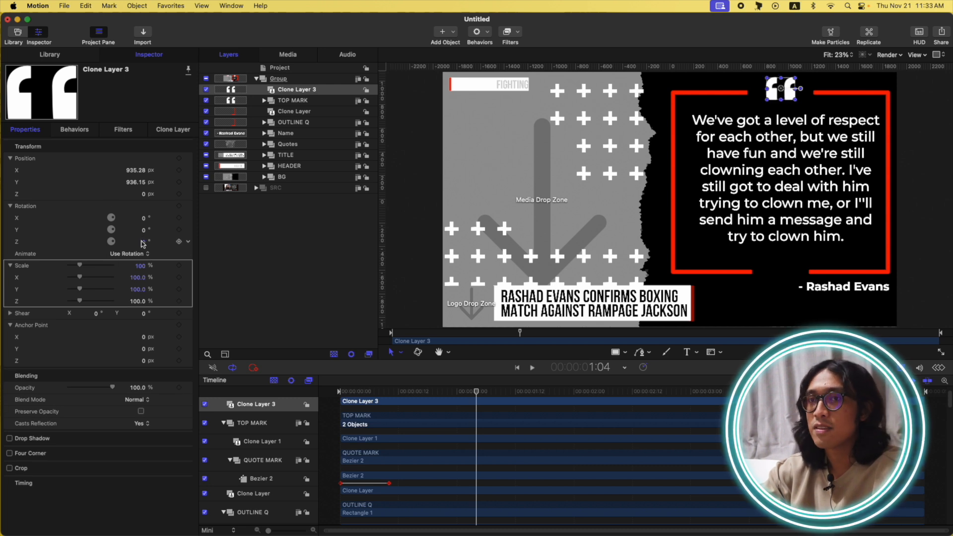
pyautogui.write('180')
pyautogui.press('Return')
pyautogui.moveTo(141, 182); pyautogui.dragTo(136, 183)
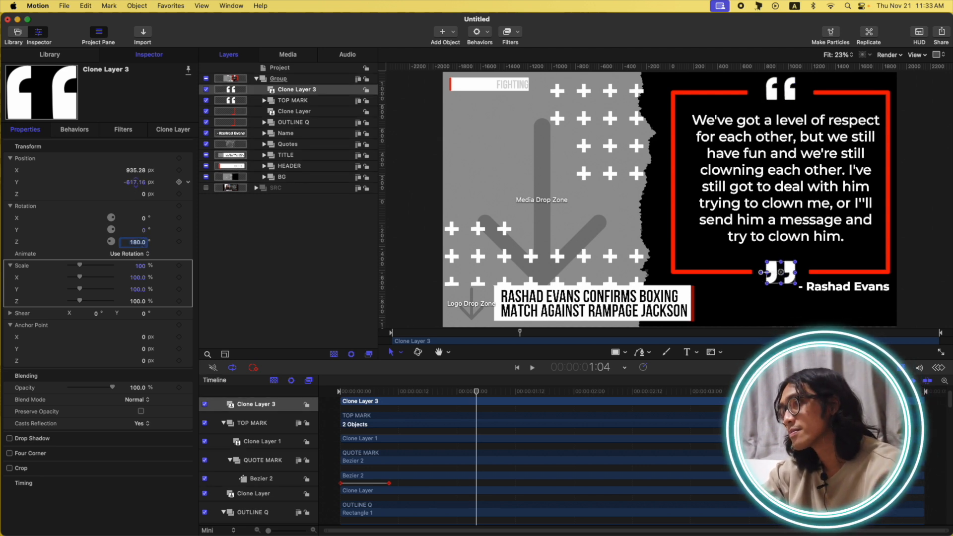
# Step: Play the animation from the first frame to review both quote marks
pyautogui.moveTo(404, 392); pyautogui.dragTo(303, 387)
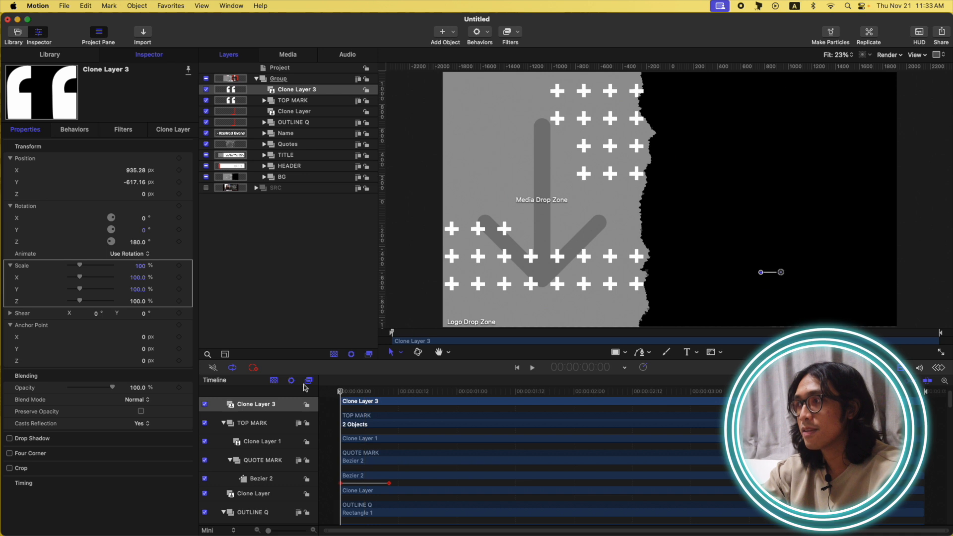
pyautogui.press('space')
pyautogui.press('space')
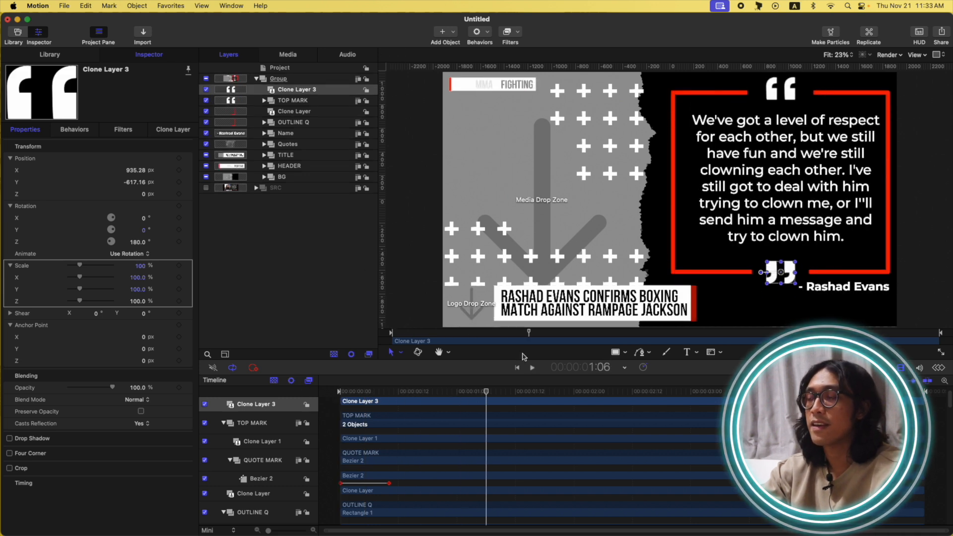
# Step: Hide every layer from Clone Layer 3 down to HEADER and expand the BG group
pyautogui.keyDown('shift'); pyautogui.click(294, 167); pyautogui.keyUp('shift')
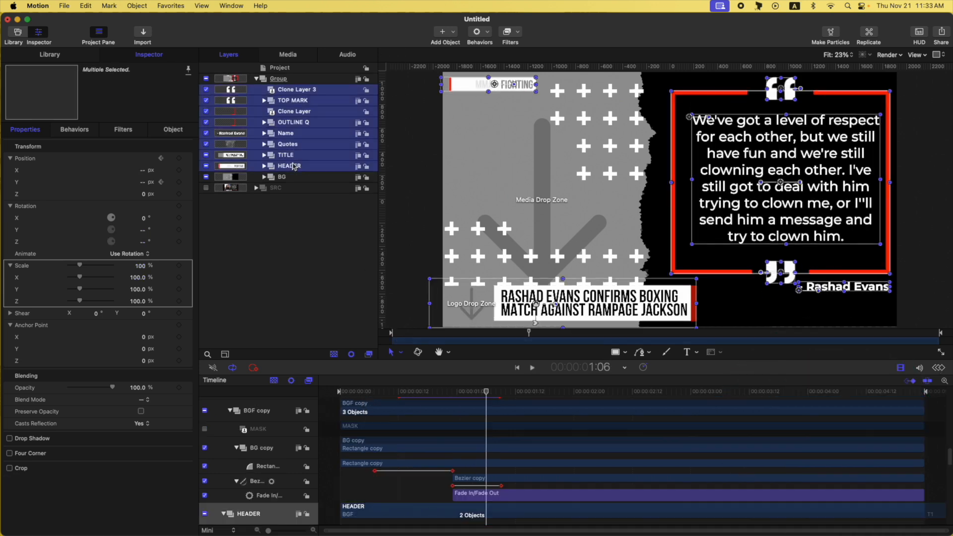
pyautogui.click(206, 91)
pyautogui.click(283, 90)
pyautogui.click(271, 181)
pyautogui.click(265, 178)
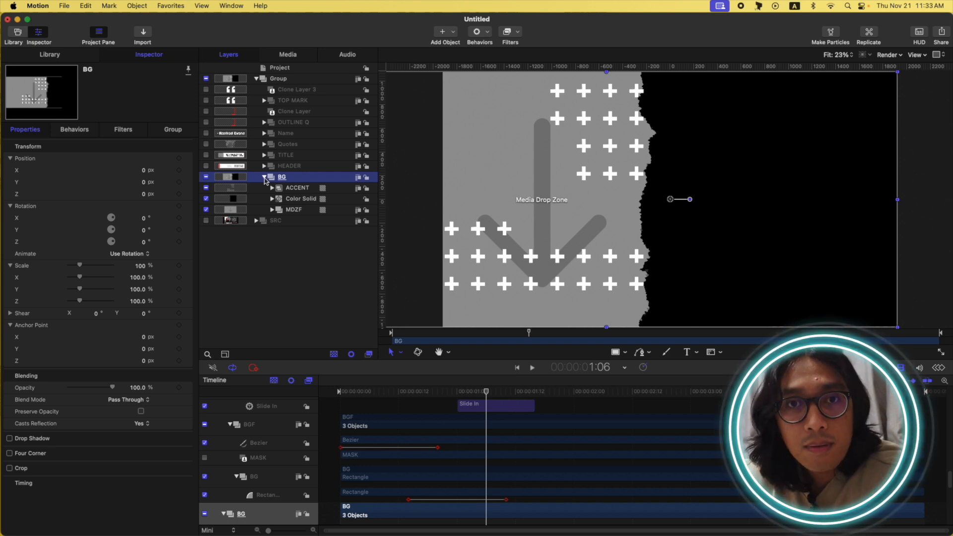
# Step: Return to the first frame, open the MDZF and MDZ groups, and add a Move behavior to the Media Drop Zone
pyautogui.moveTo(401, 393); pyautogui.dragTo(340, 394)
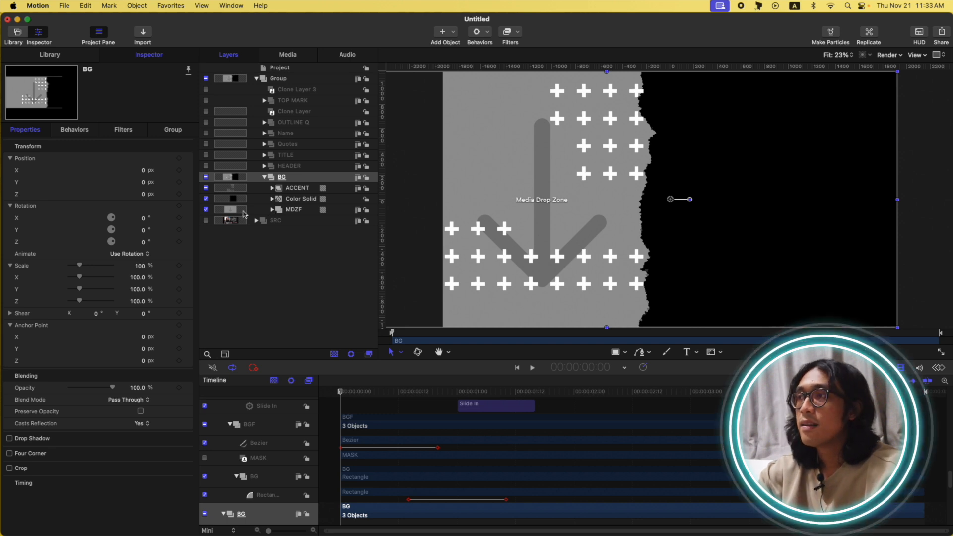
pyautogui.click(273, 210)
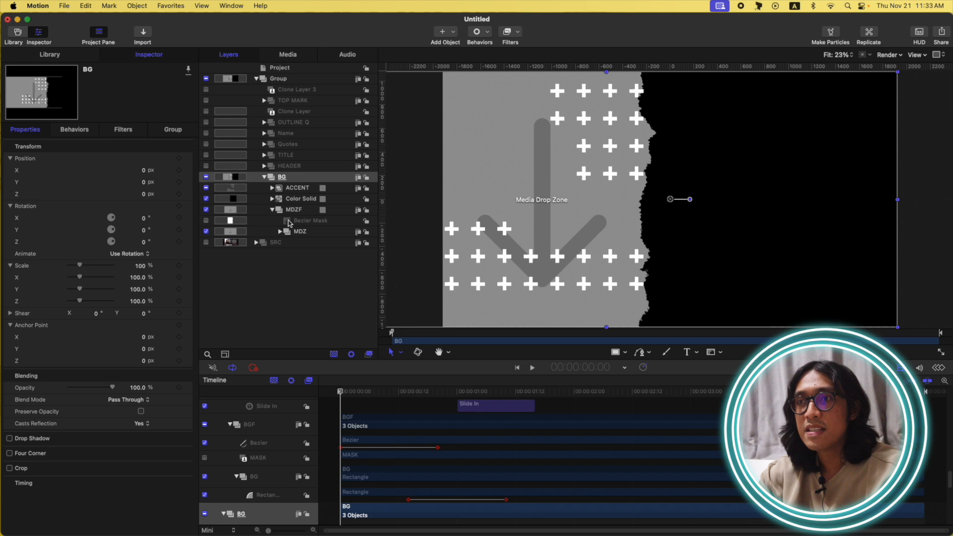
pyautogui.click(304, 234)
pyautogui.click(281, 231)
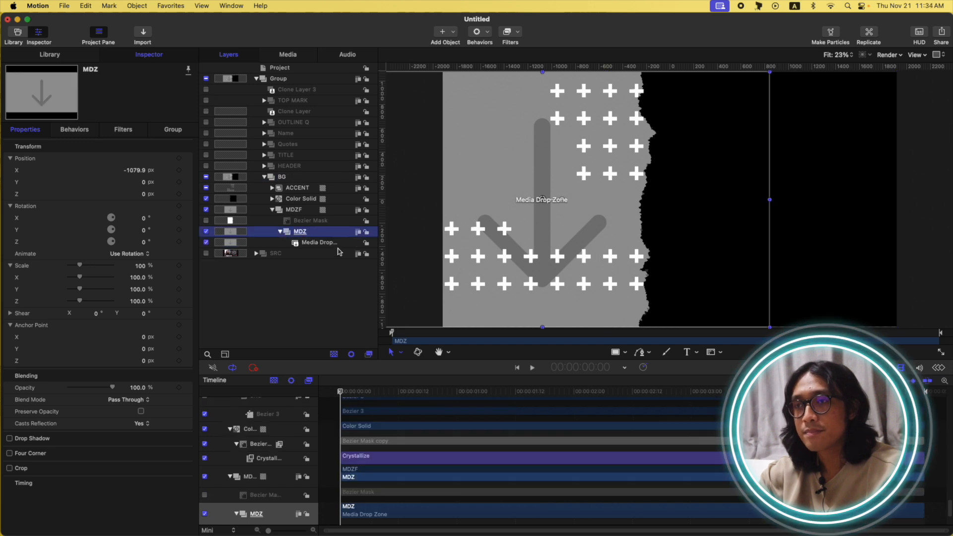
pyautogui.click(320, 242)
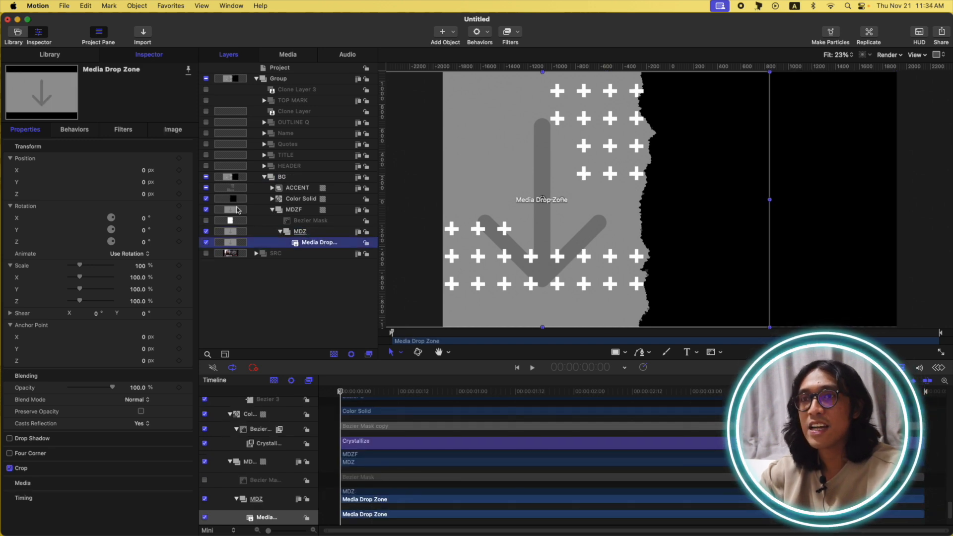
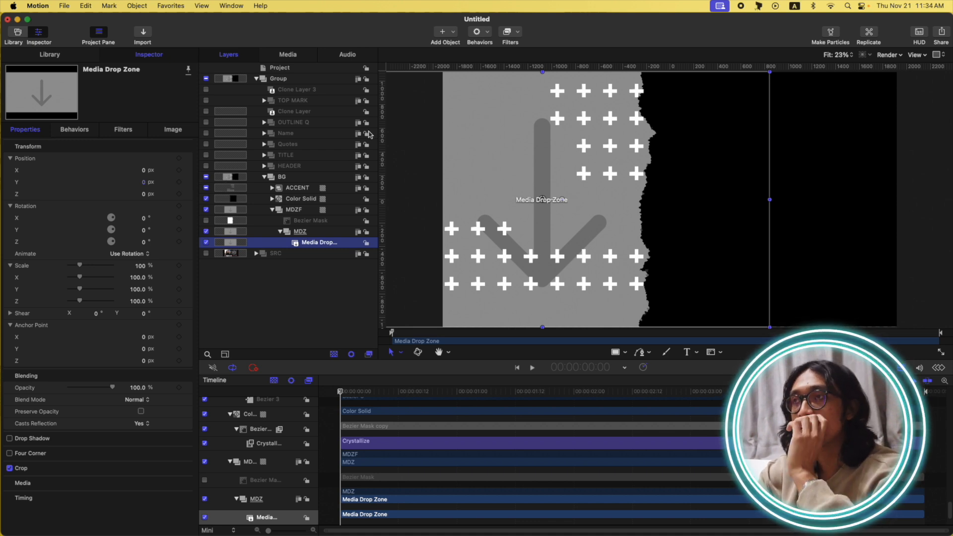
pyautogui.click(300, 232)
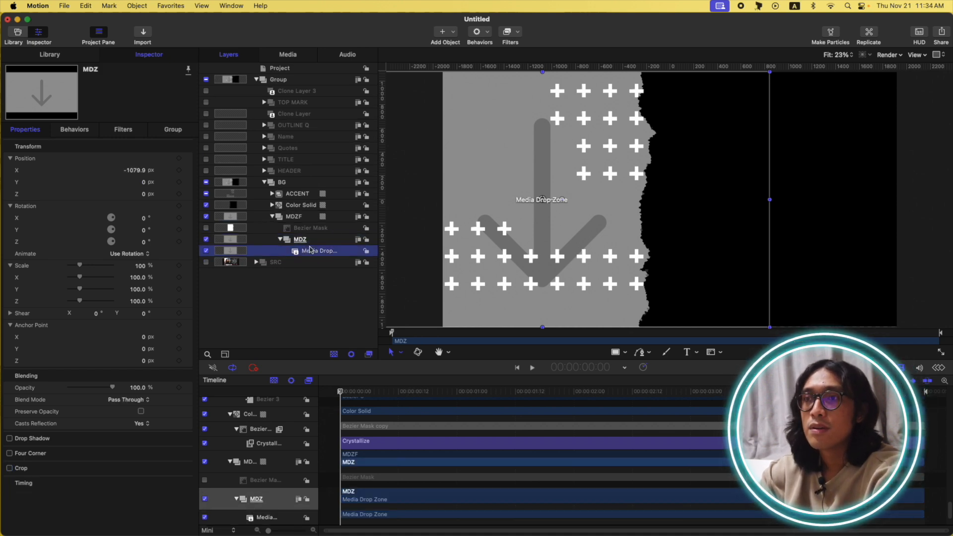
pyautogui.click(310, 249)
pyautogui.click(477, 32)
pyautogui.moveTo(509, 60)
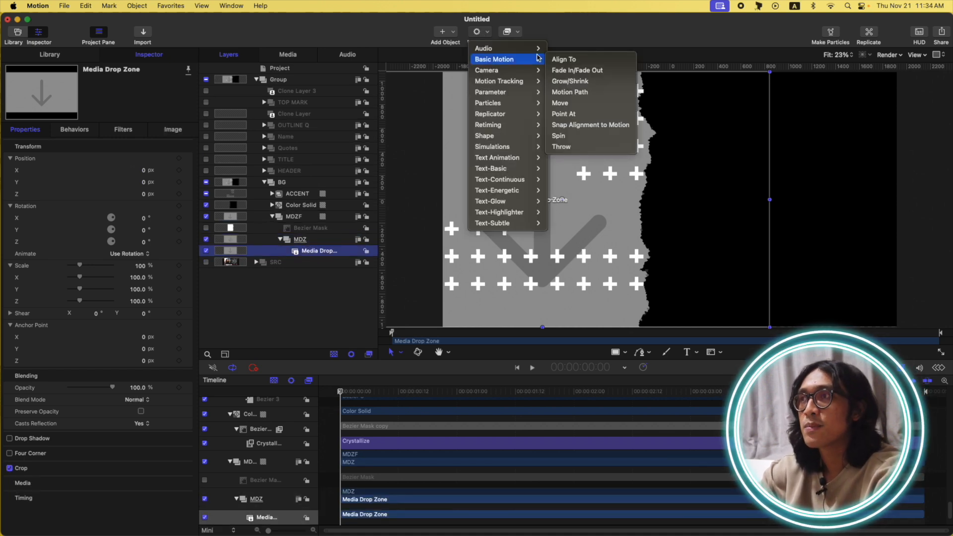
pyautogui.click(576, 102)
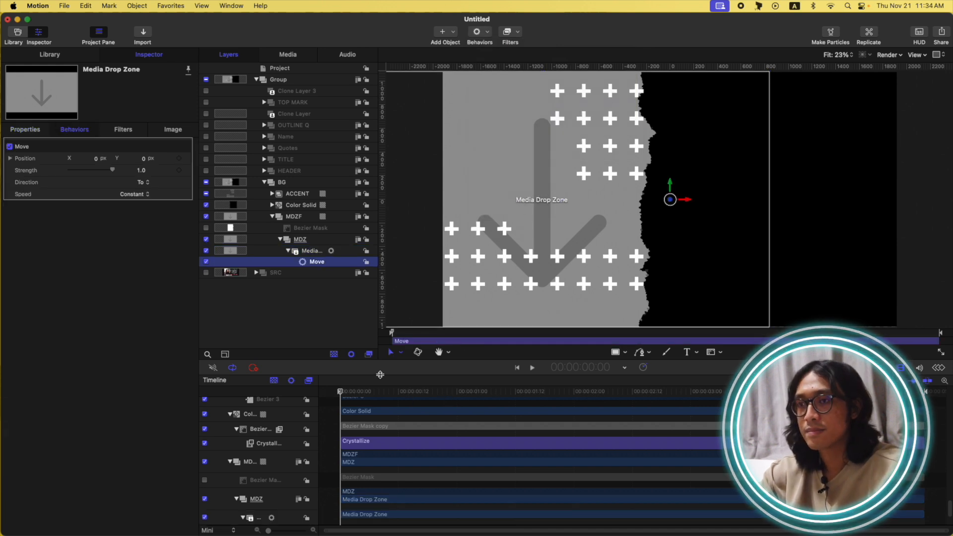
# Step: Switch back to the Transform tool and set the Move behavior's direction to From
pyautogui.click(401, 353)
pyautogui.click(393, 361)
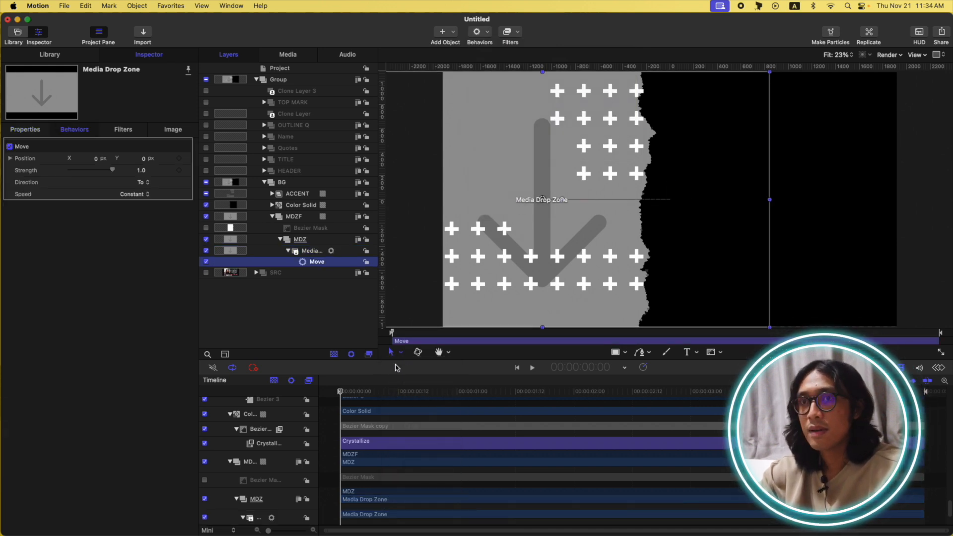
pyautogui.click(144, 183)
pyautogui.click(148, 195)
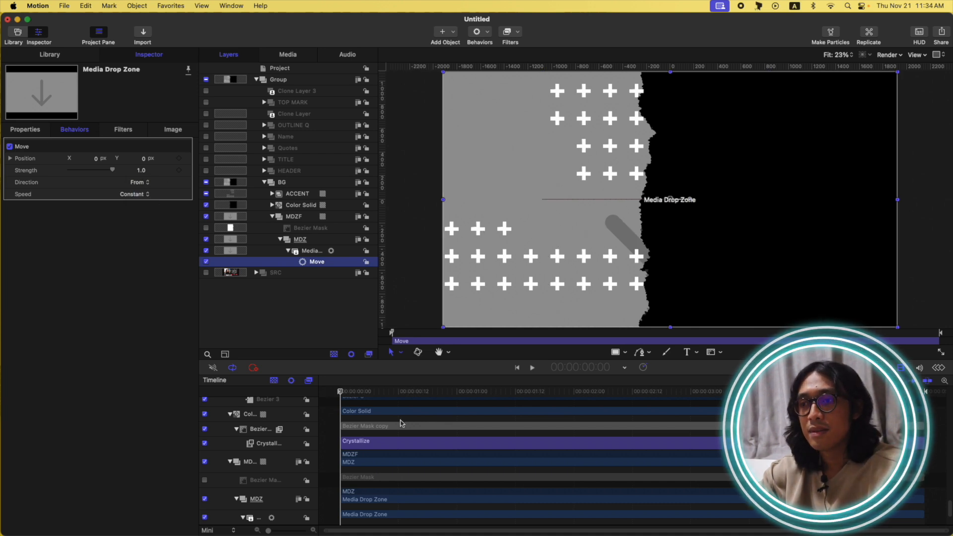
# Step: Trim the end of the Move behavior to frame 20
pyautogui.scroll(-3, 397, 423)
pyautogui.moveTo(395, 392); pyautogui.dragTo(439, 395)
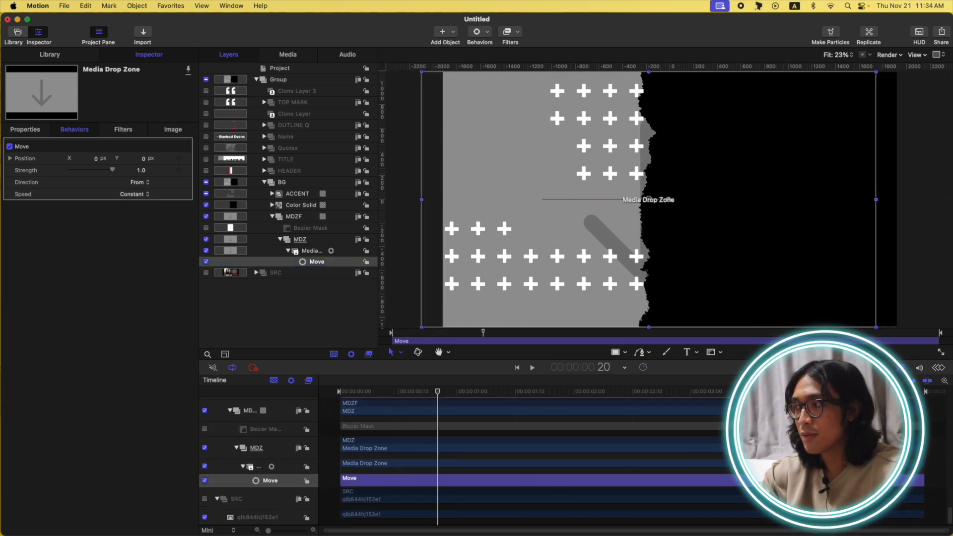
pyautogui.click(463, 391)
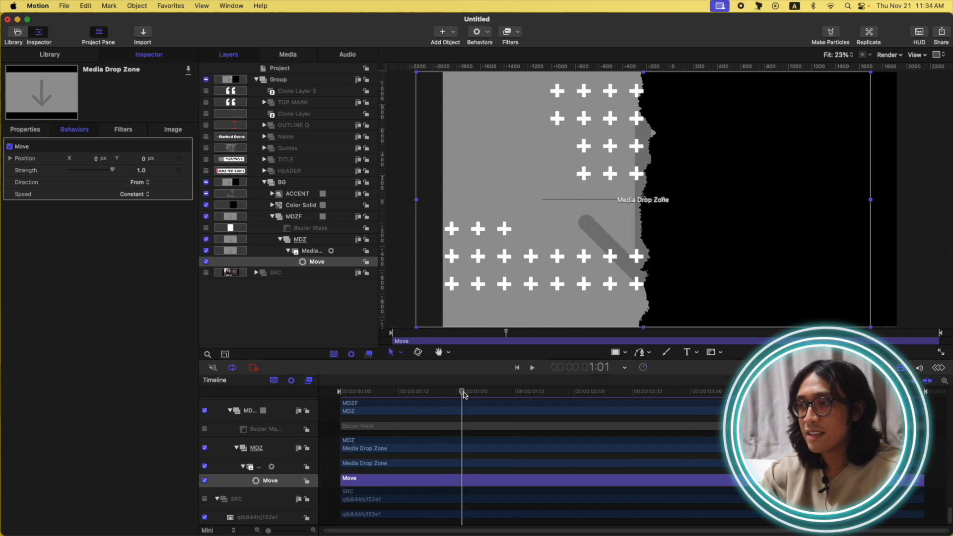
pyautogui.moveTo(462, 392); pyautogui.dragTo(440, 393)
pyautogui.press('o')
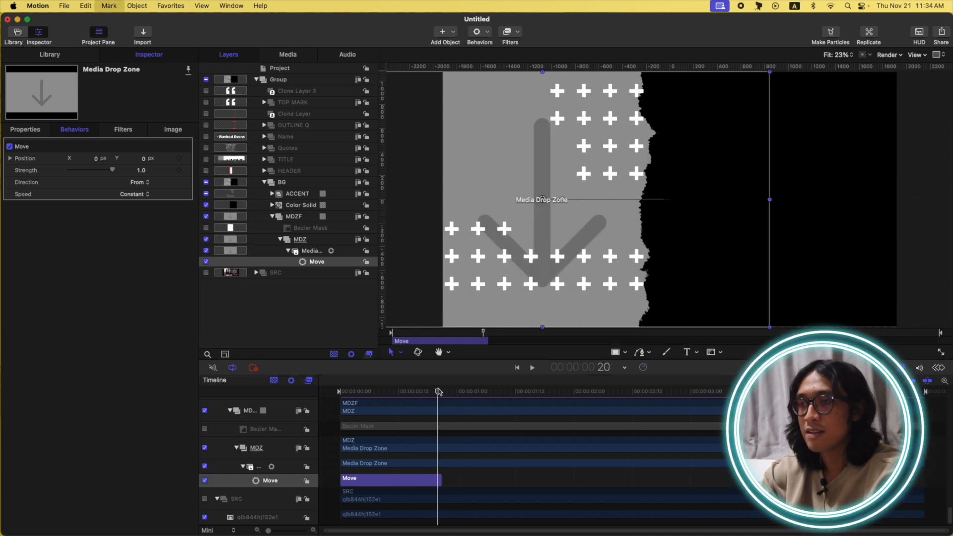
# Step: Set the Move behavior's speed to Ease Both and play the media drop zone animation from the first frame
pyautogui.click(140, 195)
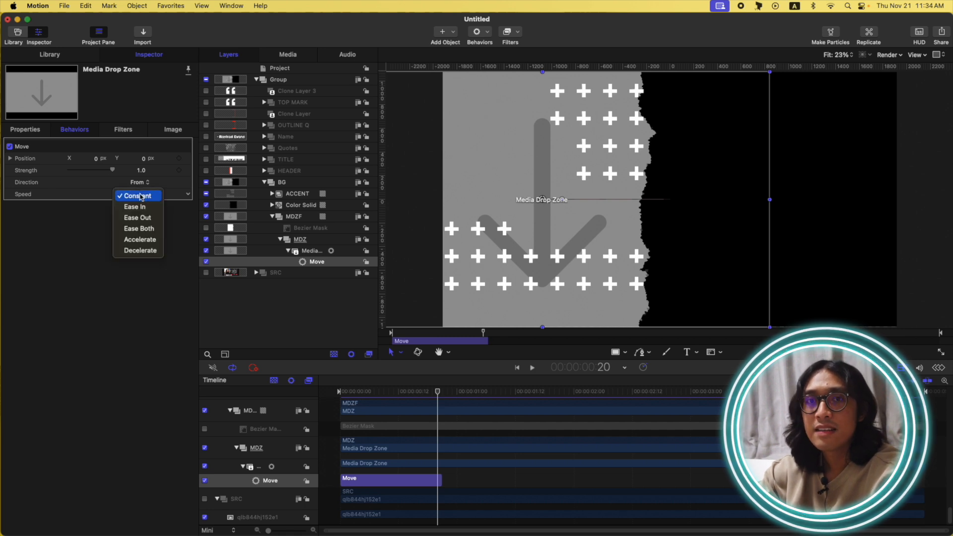
pyautogui.click(158, 229)
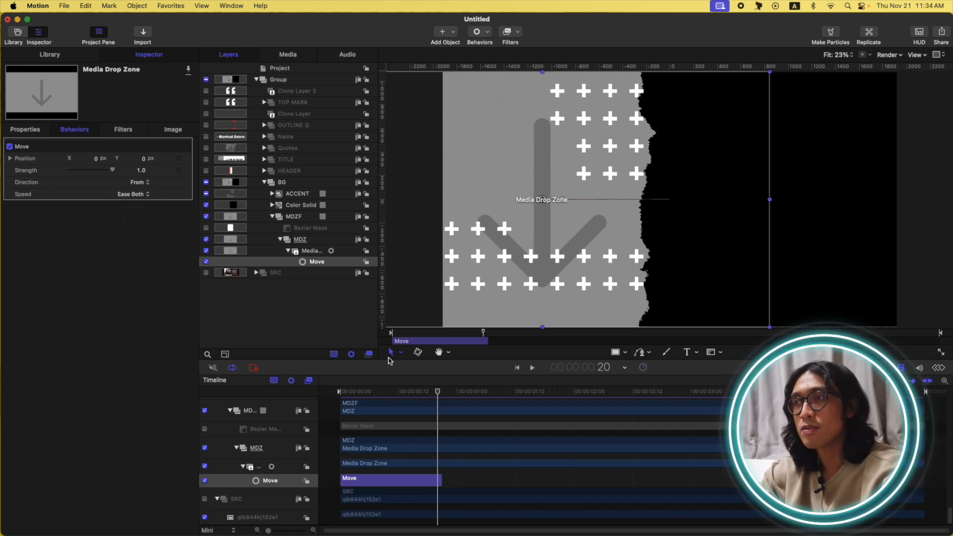
pyautogui.press('Home')
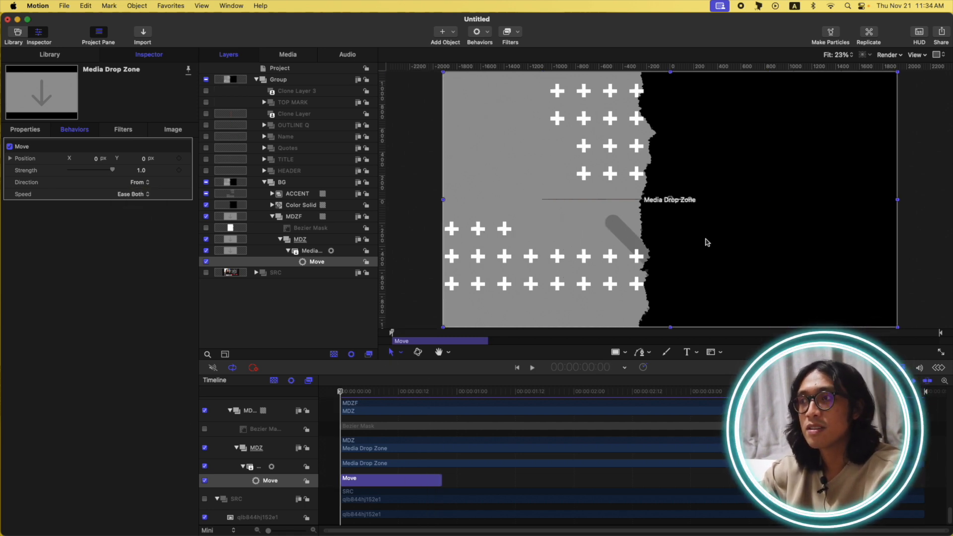
pyautogui.press('space')
pyautogui.press('space')
# Step: Collapse the MDZF group, open ACCENT, and add a Sequence Replicator behavior to its Replicator
pyautogui.click(272, 216)
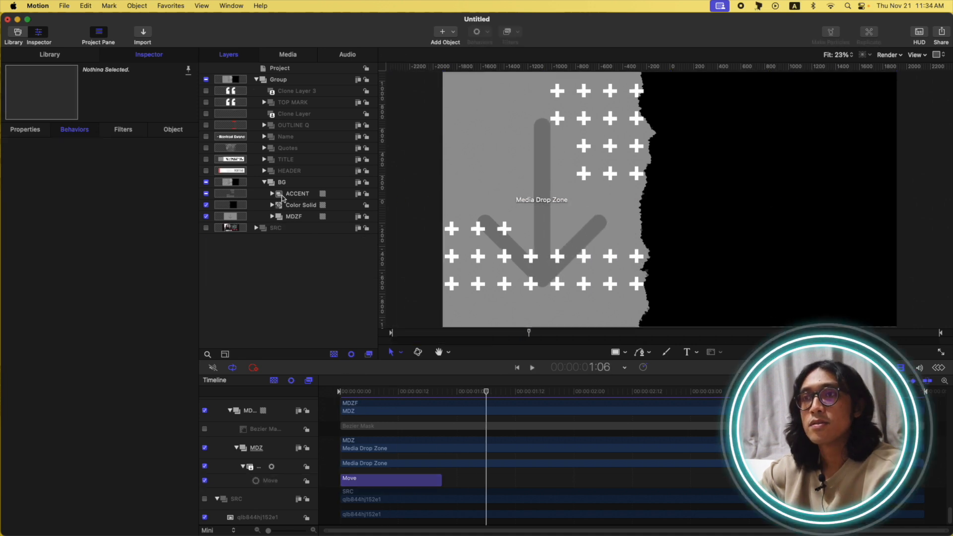
pyautogui.click(304, 209)
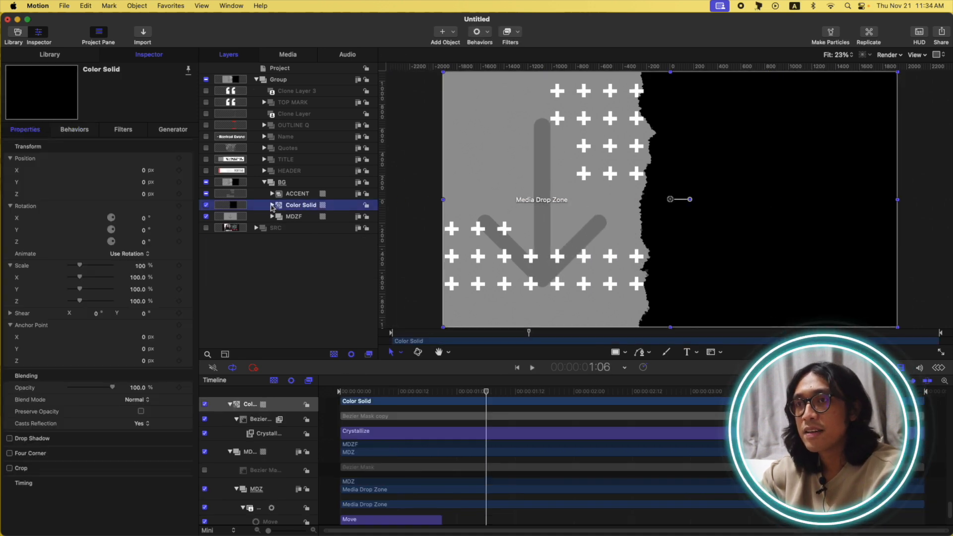
pyautogui.click(272, 205)
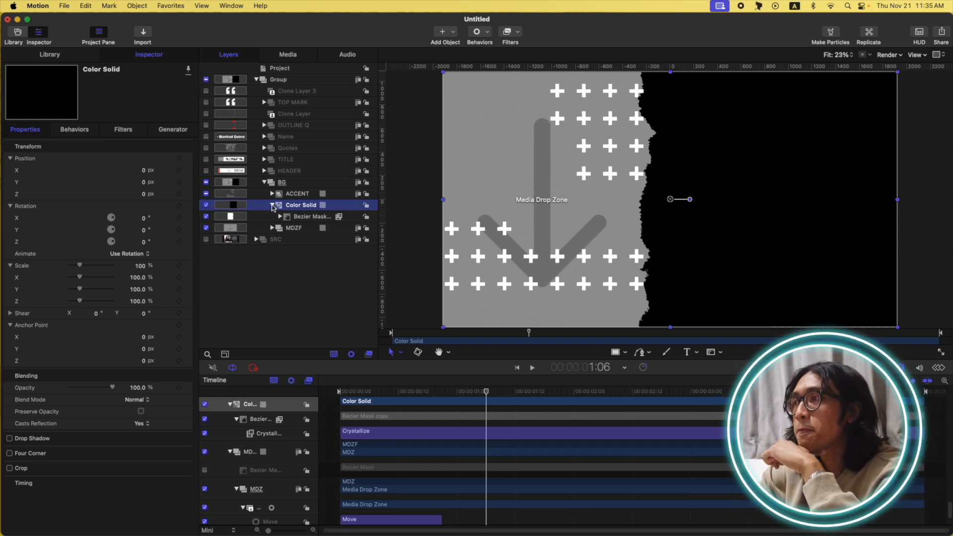
pyautogui.click(272, 205)
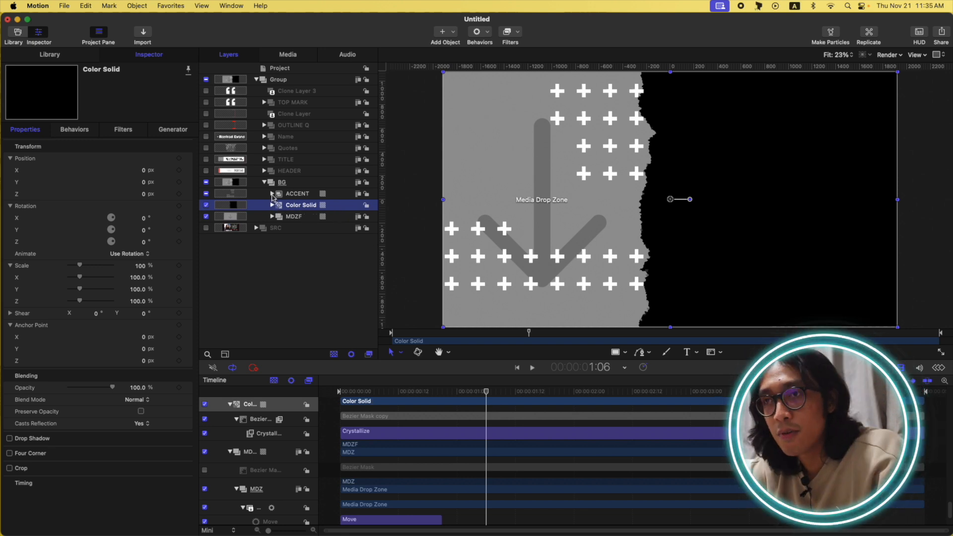
pyautogui.click(272, 193)
pyautogui.click(277, 218)
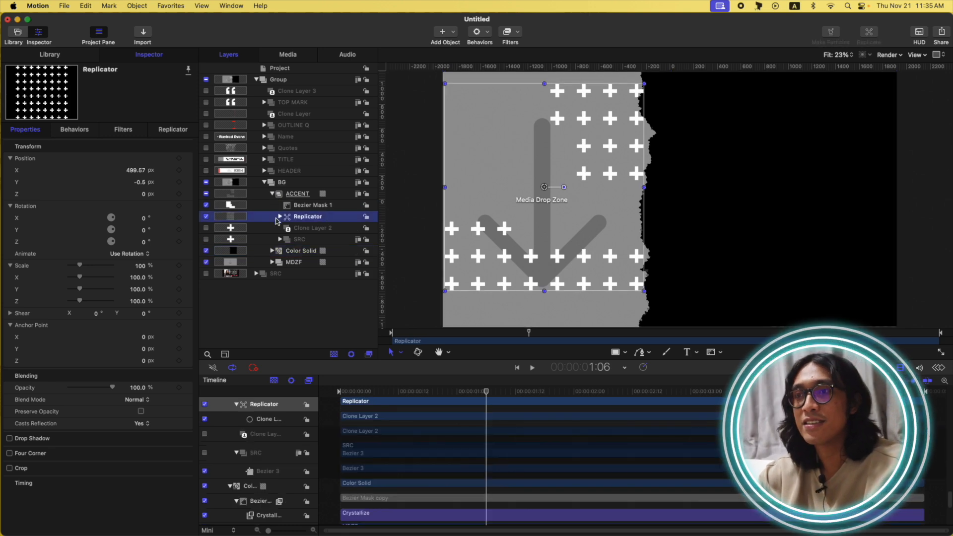
pyautogui.click(280, 217)
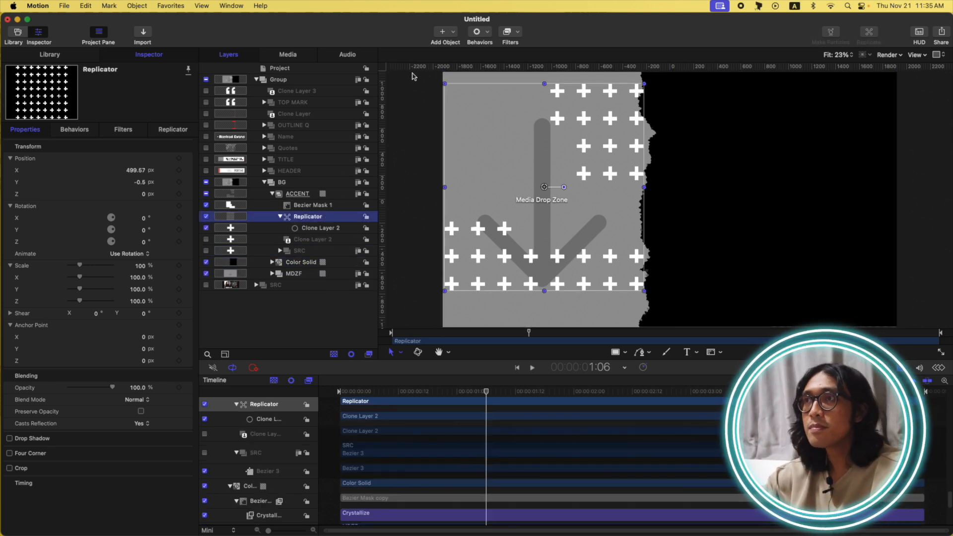
pyautogui.click(480, 33)
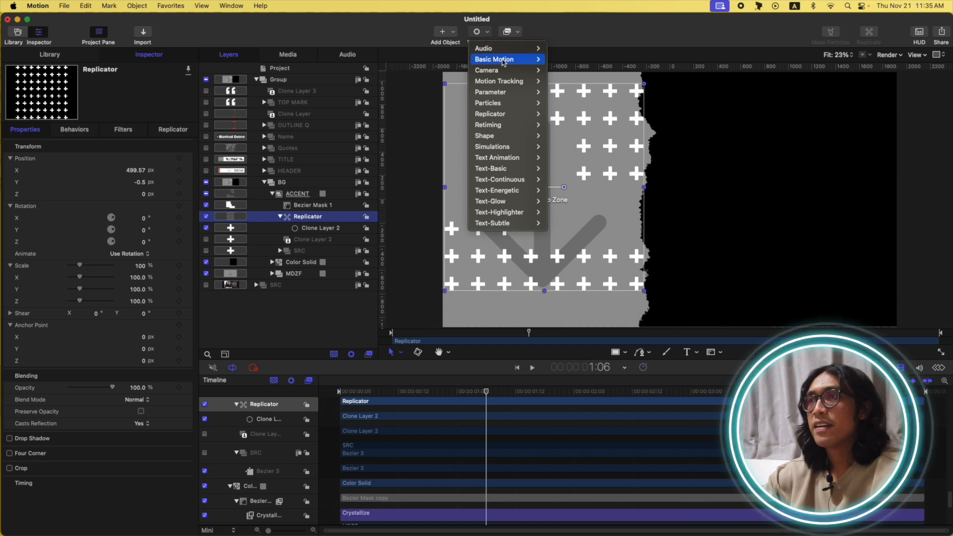
pyautogui.click(586, 114)
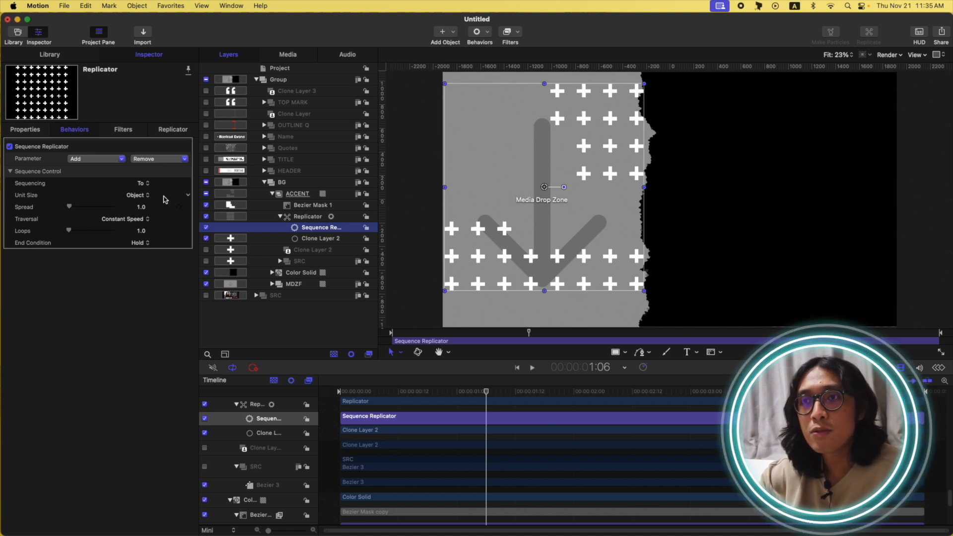
# Step: Add the Opacity parameter to the Sequence Replicator behavior and set it to 0%
pyautogui.click(107, 160)
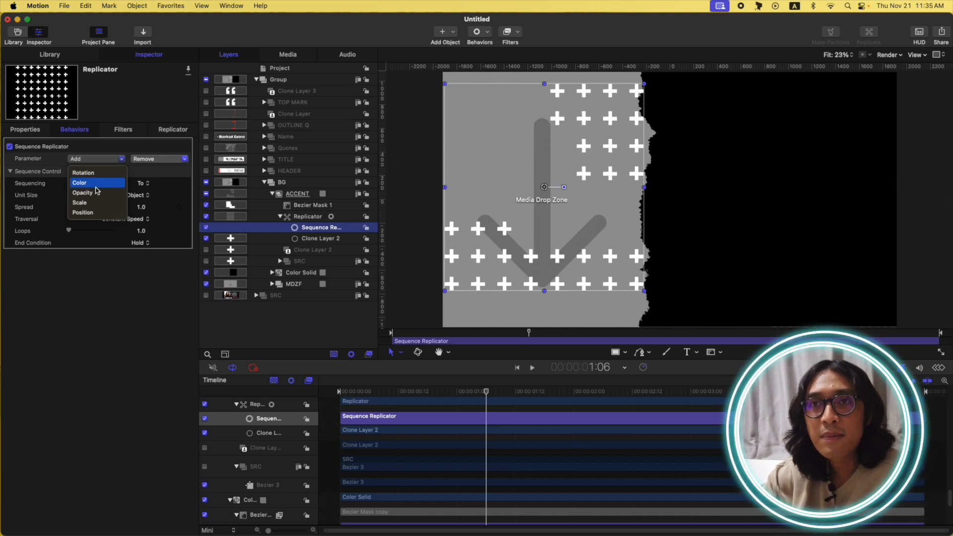
pyautogui.click(93, 194)
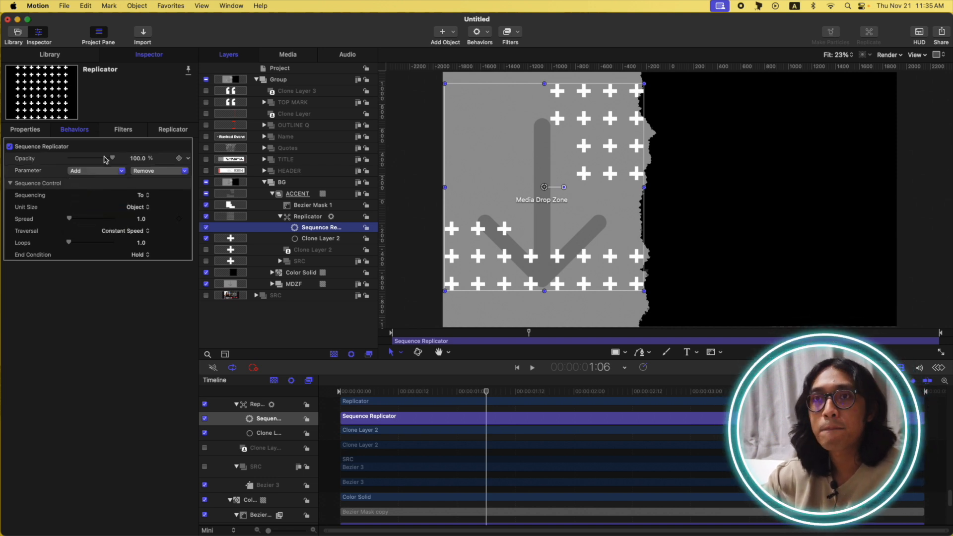
pyautogui.moveTo(113, 160); pyautogui.dragTo(68, 159)
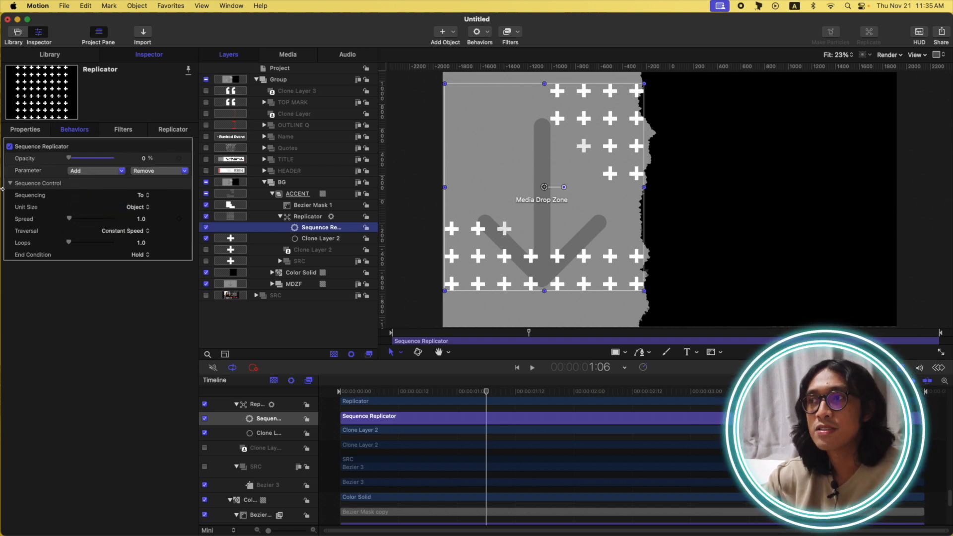
# Step: Try the All unit size on the Sequence Replicator and scrub through the timeline to preview it
pyautogui.click(138, 208)
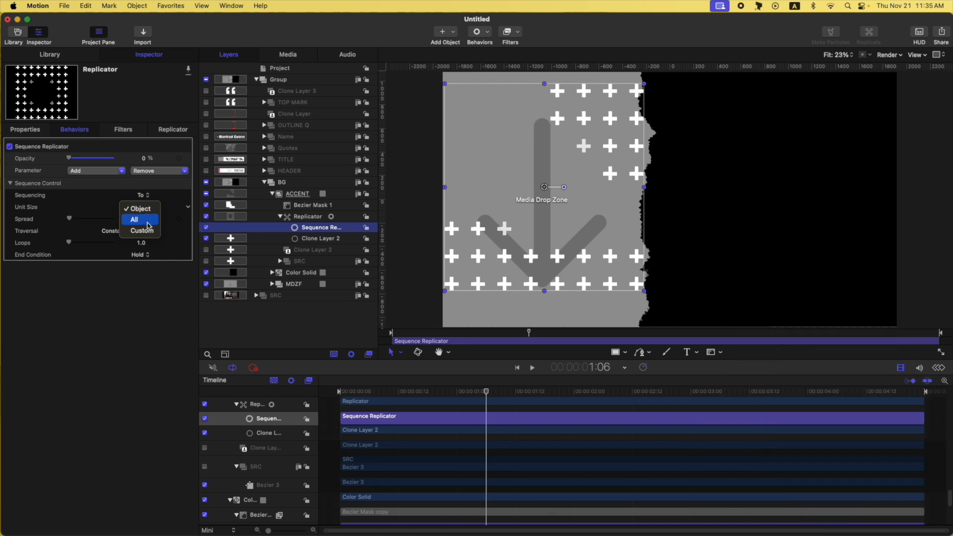
pyautogui.click(148, 220)
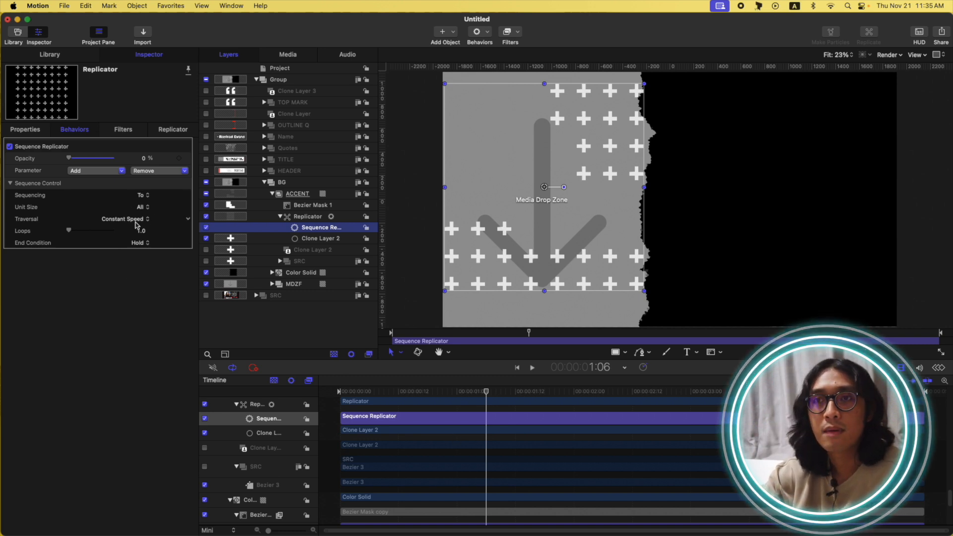
pyautogui.moveTo(366, 391); pyautogui.dragTo(629, 383)
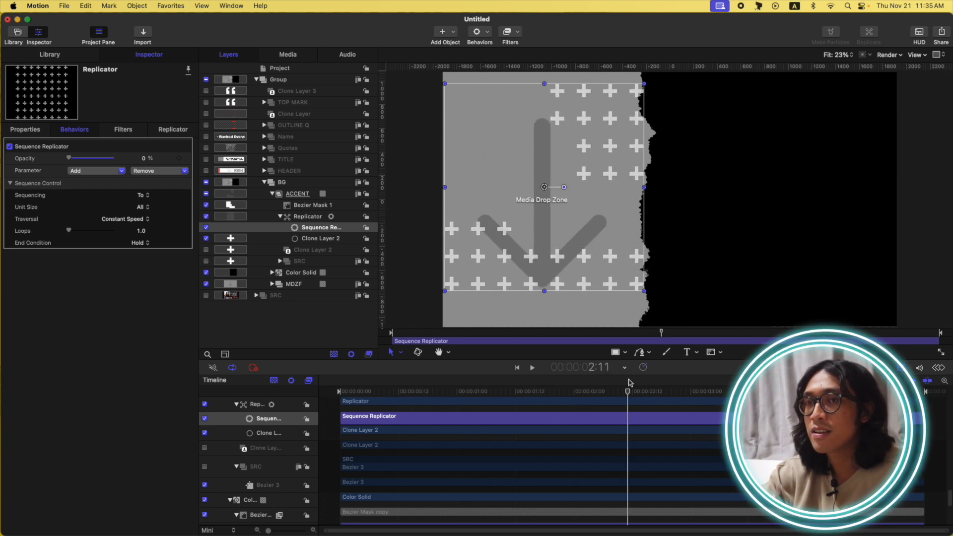
# Step: Set the Sequence Replicator's traversal to Ease In/Out and its sequencing to Through
pyautogui.click(146, 220)
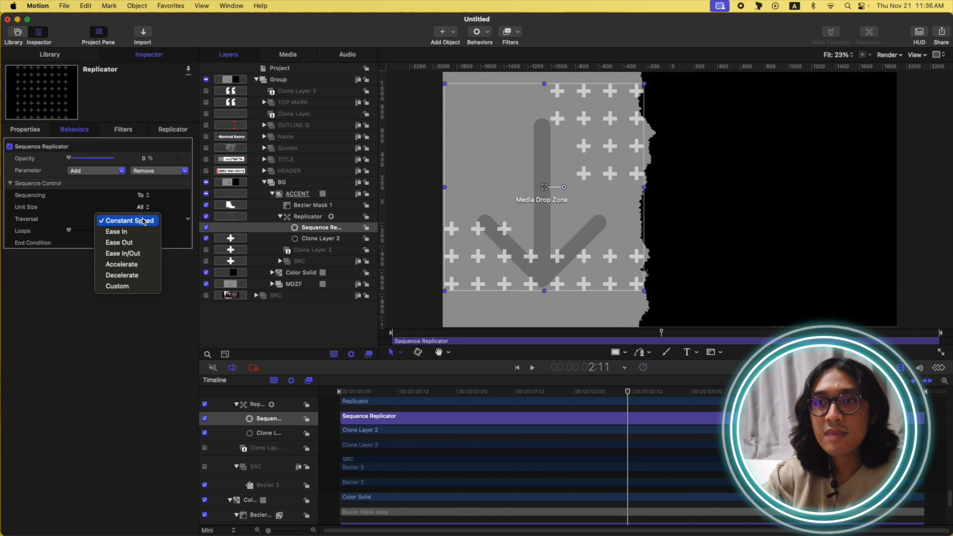
pyautogui.click(137, 259)
pyautogui.click(147, 195)
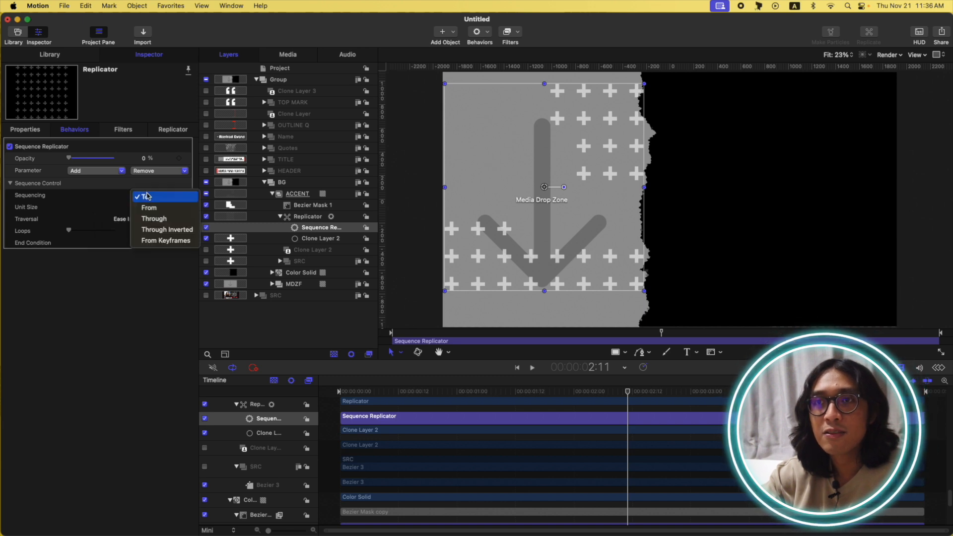
pyautogui.click(153, 220)
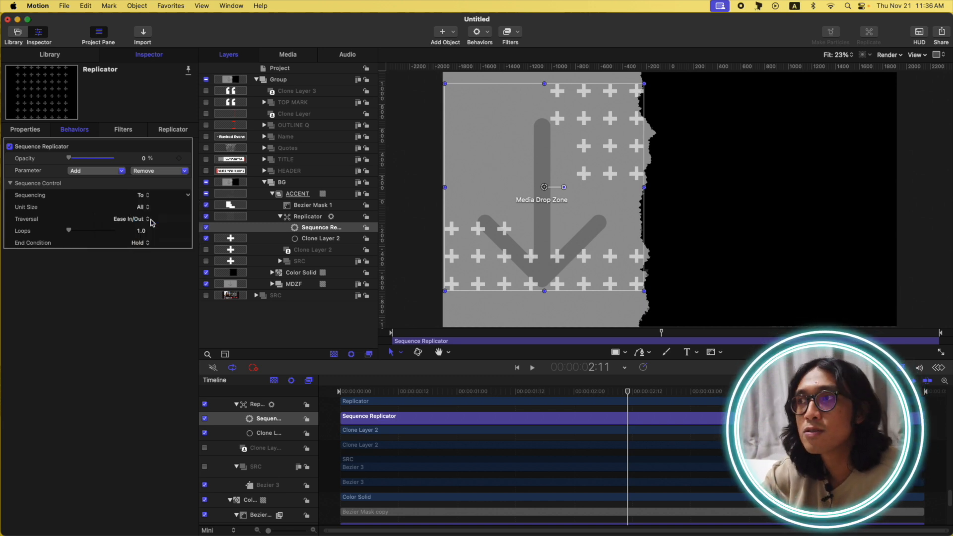
# Step: Scrub through the timeline, and set the Sequence Replicator's unit size to Object with a spread of 7
pyautogui.moveTo(420, 394); pyautogui.dragTo(951, 377)
pyautogui.click(146, 207)
pyautogui.click(152, 201)
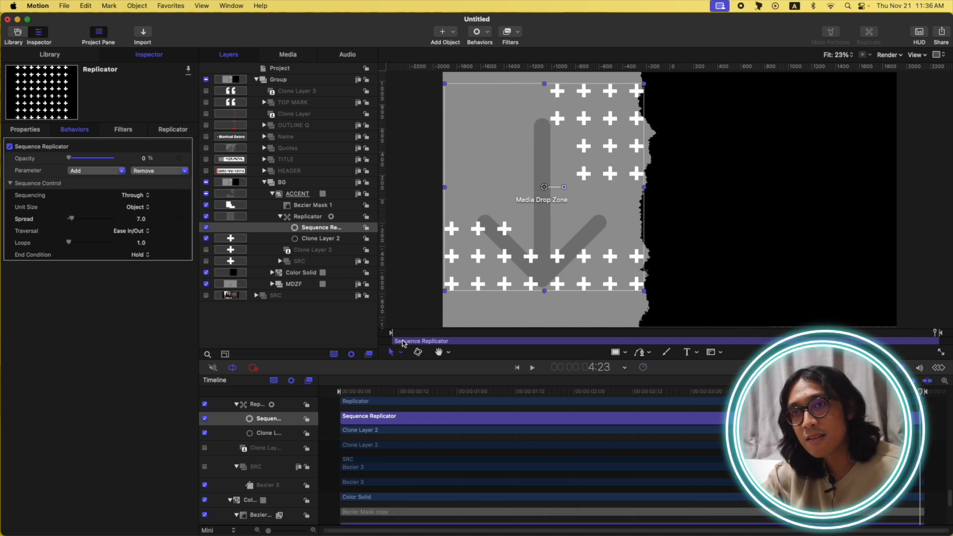
# Step: Set the Sequence Replicator's loops to 3 and preview the fading plus signs in the timeline
pyautogui.press('space')
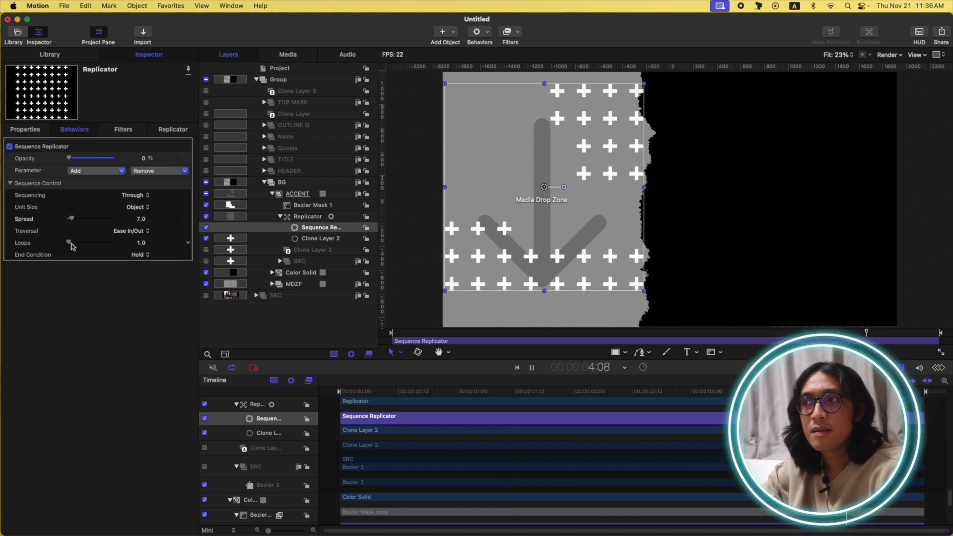
pyautogui.moveTo(69, 244); pyautogui.dragTo(70, 247)
pyautogui.press('space')
pyautogui.click(560, 394)
pyautogui.moveTo(562, 396); pyautogui.dragTo(630, 393)
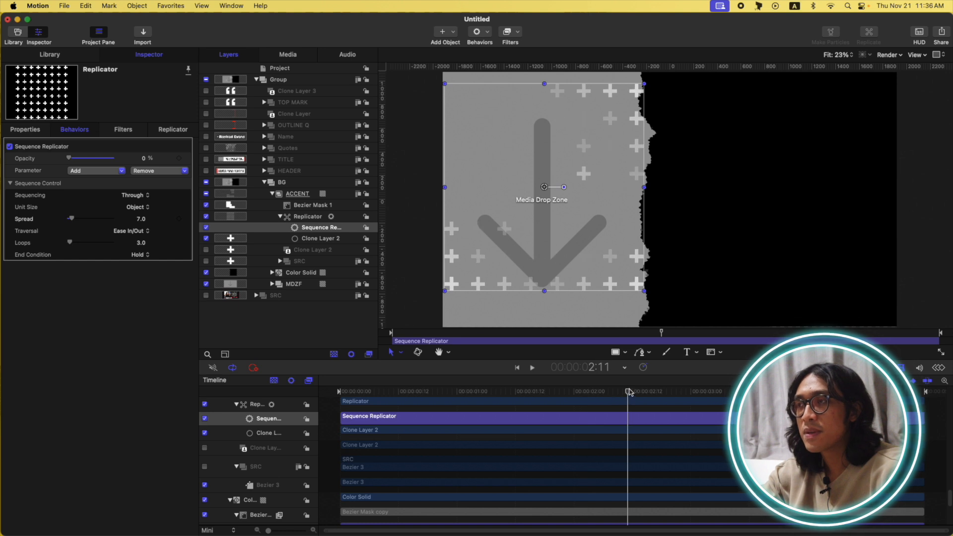
# Step: Keep the Replicator's origin at Center, turn on Shuffle Order, and play the animation
pyautogui.click(308, 217)
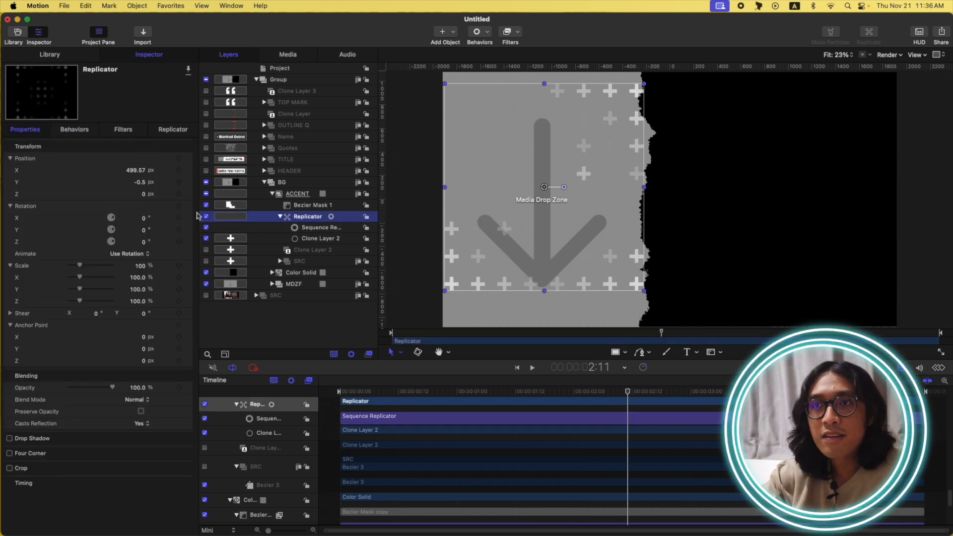
pyautogui.click(173, 130)
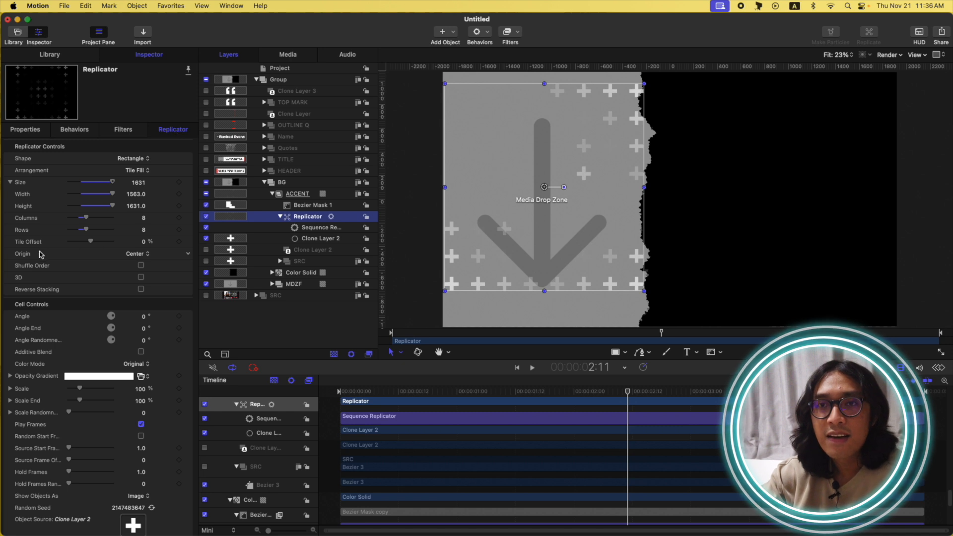
pyautogui.click(139, 254)
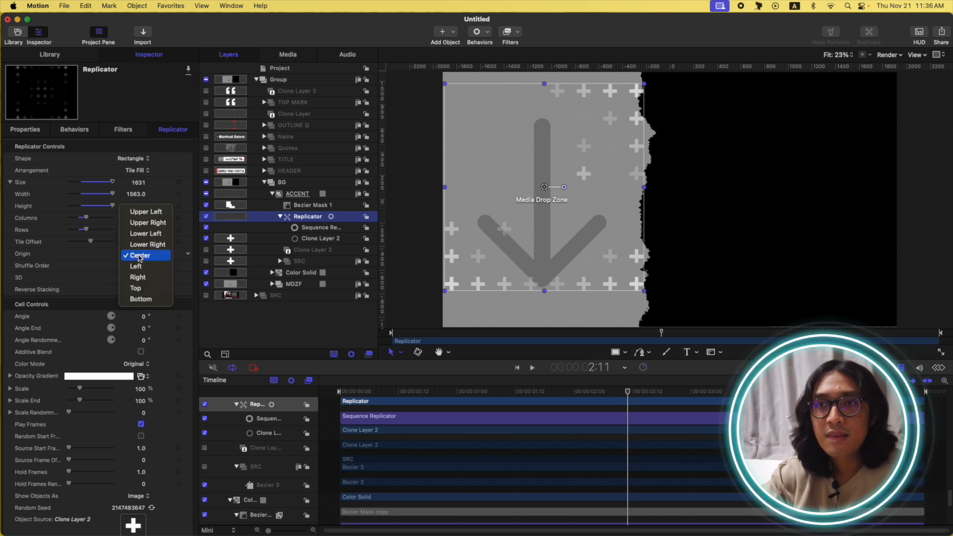
pyautogui.click(139, 256)
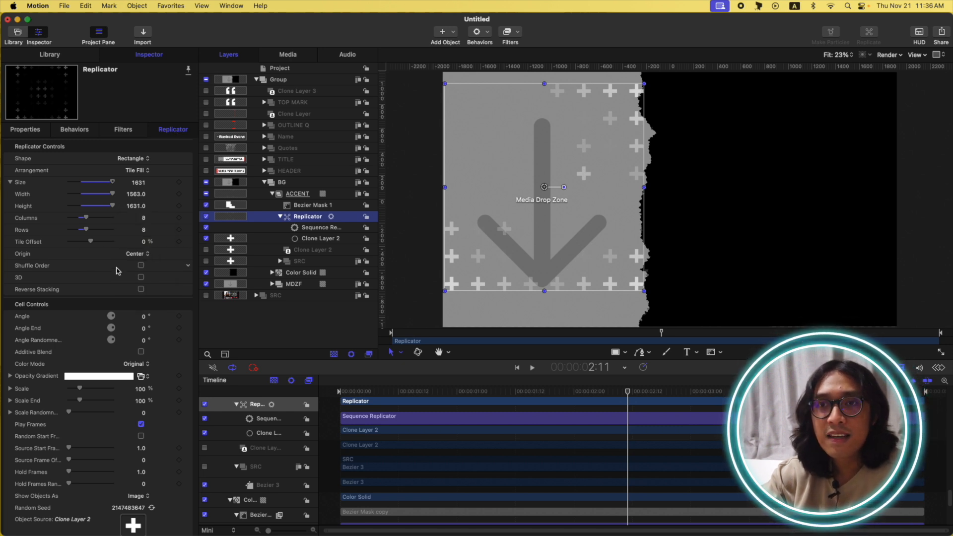
pyautogui.click(141, 266)
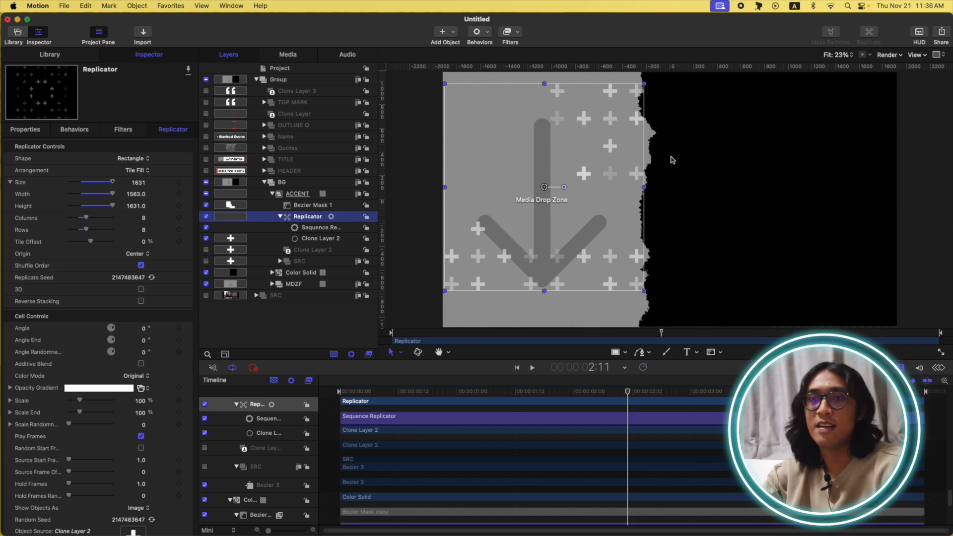
pyautogui.press('space')
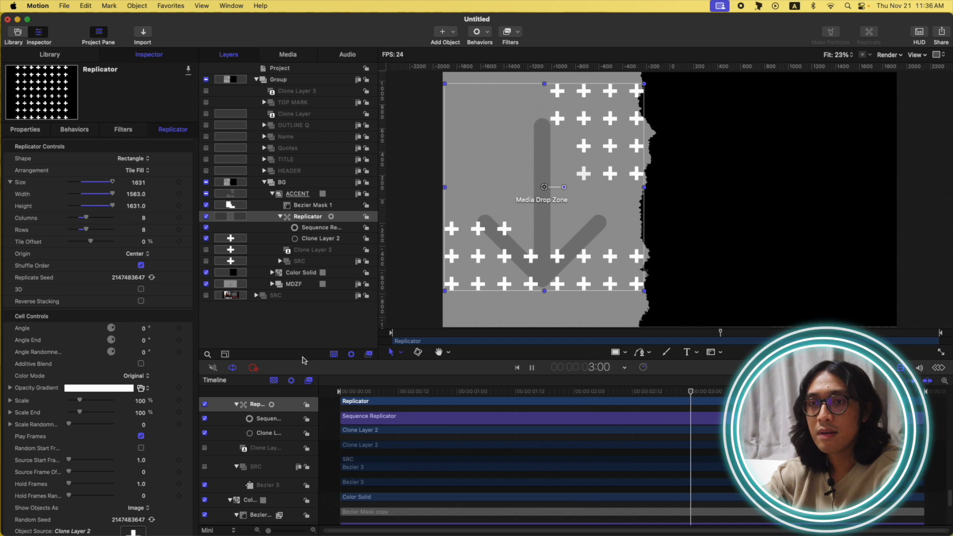
# Step: Stop playback and set the Replicator's scale randomness to 116
pyautogui.press('space')
pyautogui.scroll(-1, 20, 438)
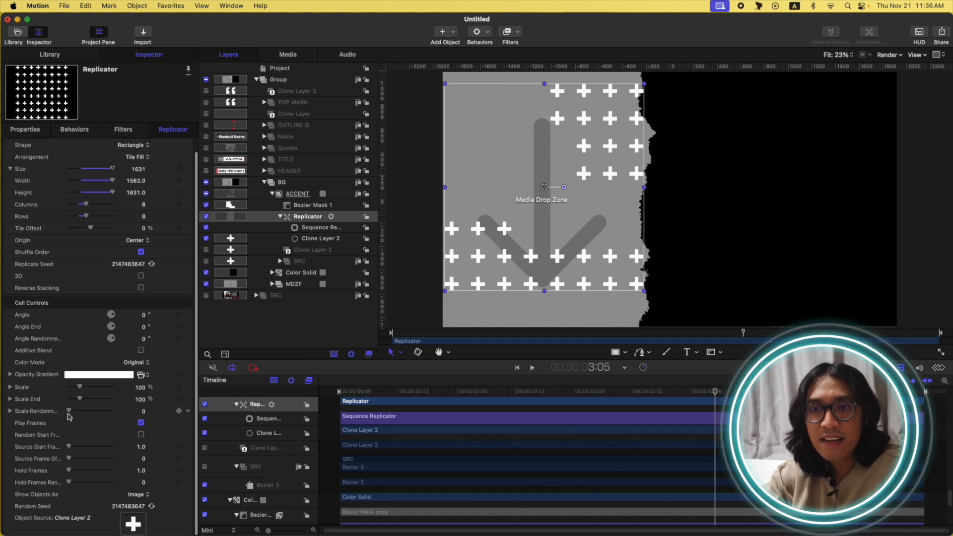
pyautogui.moveTo(69, 411); pyautogui.dragTo(96, 414)
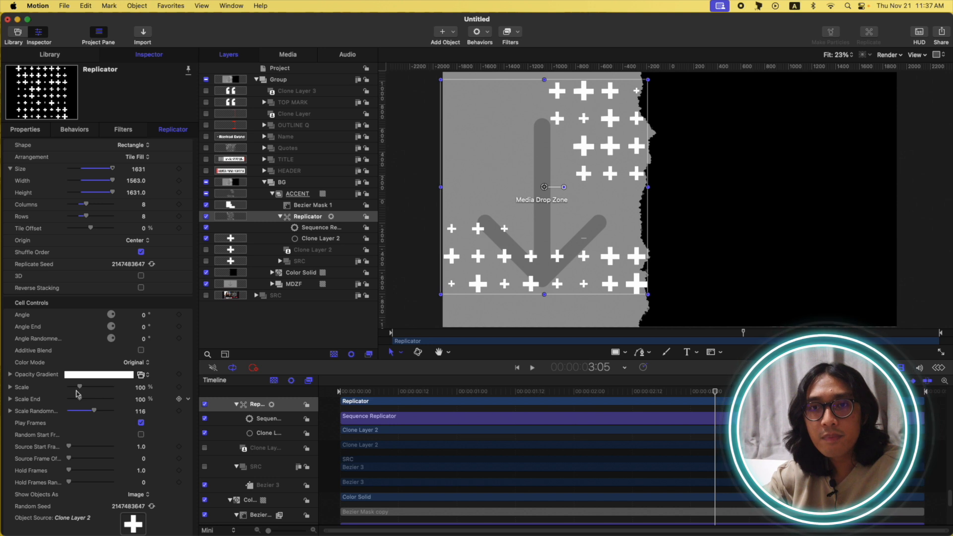
# Step: Add an opacity stop at the end of the Replicator's opacity gradient, lower it to 3.14%, and play the result
pyautogui.click(10, 375)
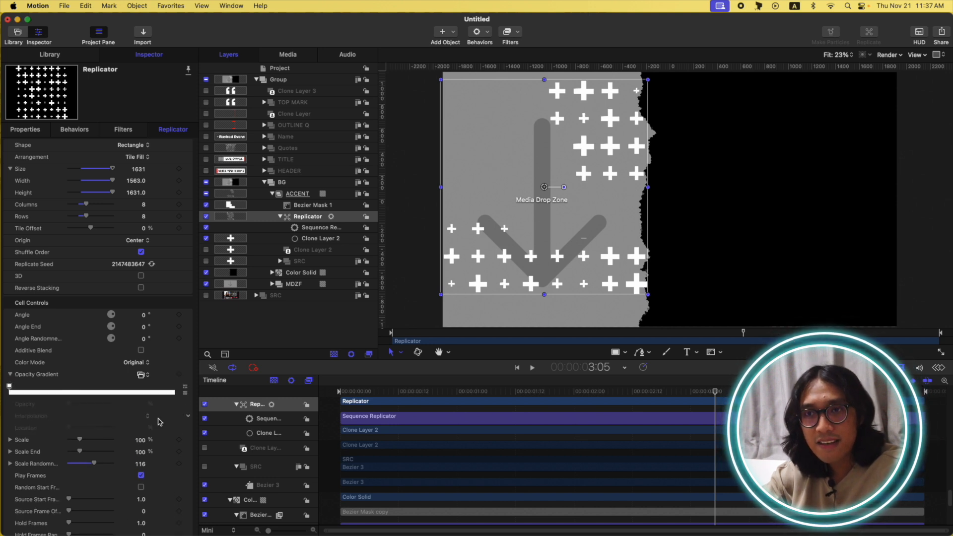
pyautogui.click(175, 392)
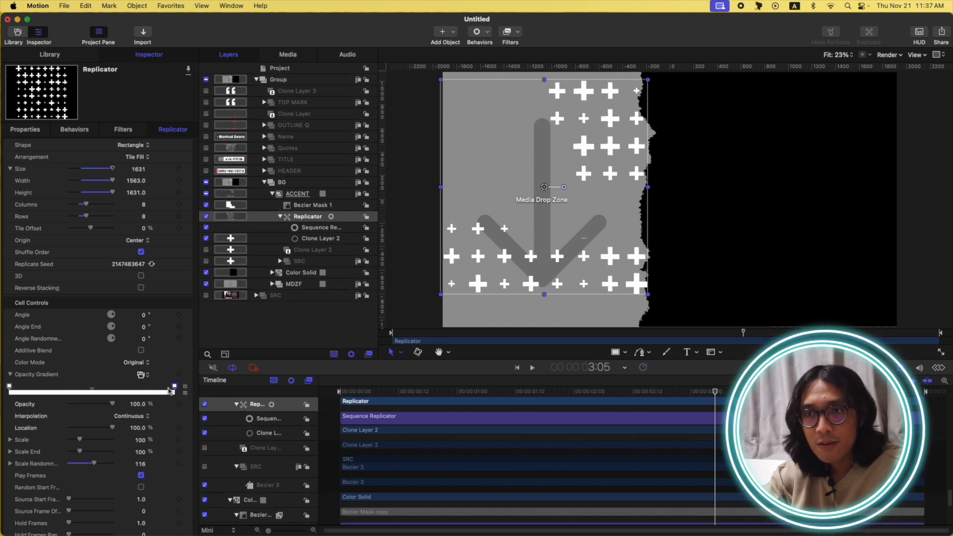
pyautogui.rightClick(175, 388)
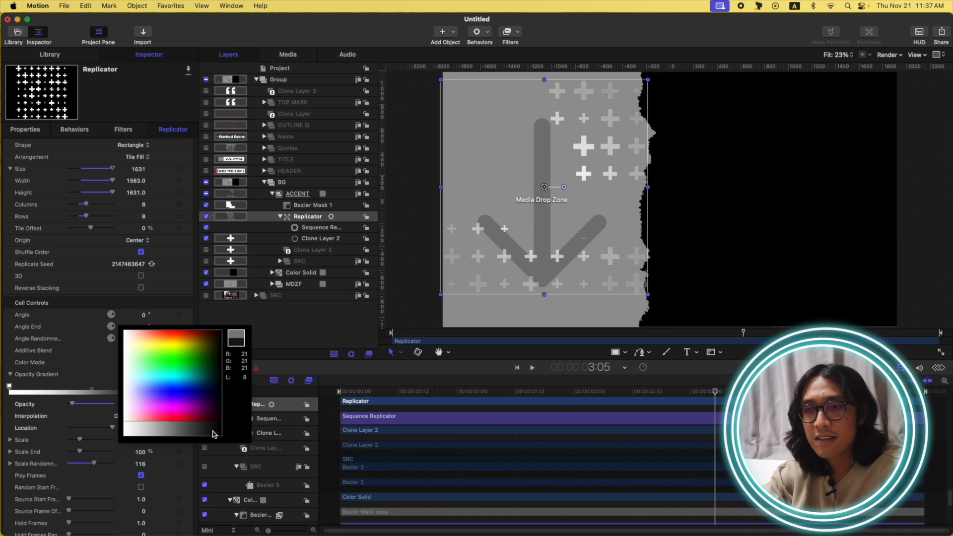
pyautogui.moveTo(216, 435); pyautogui.dragTo(218, 437)
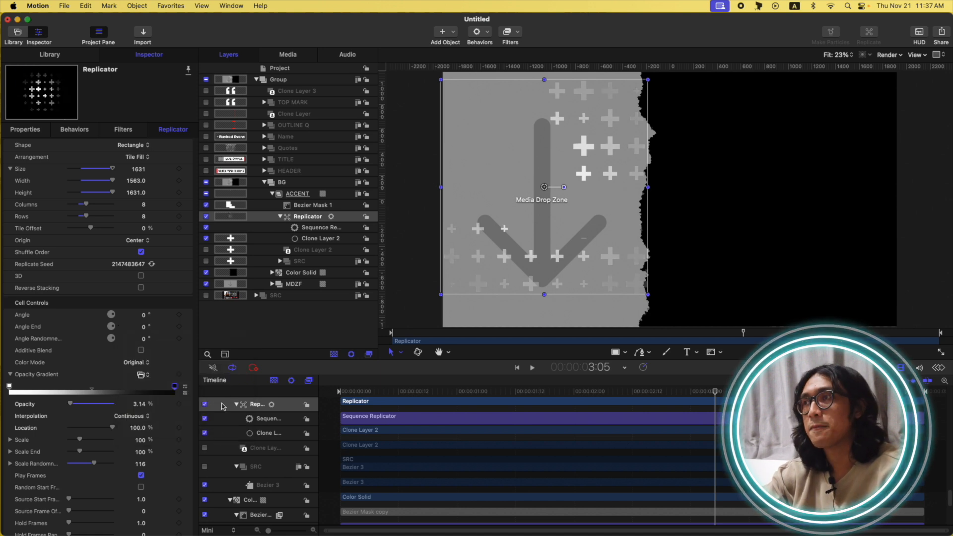
pyautogui.press('space')
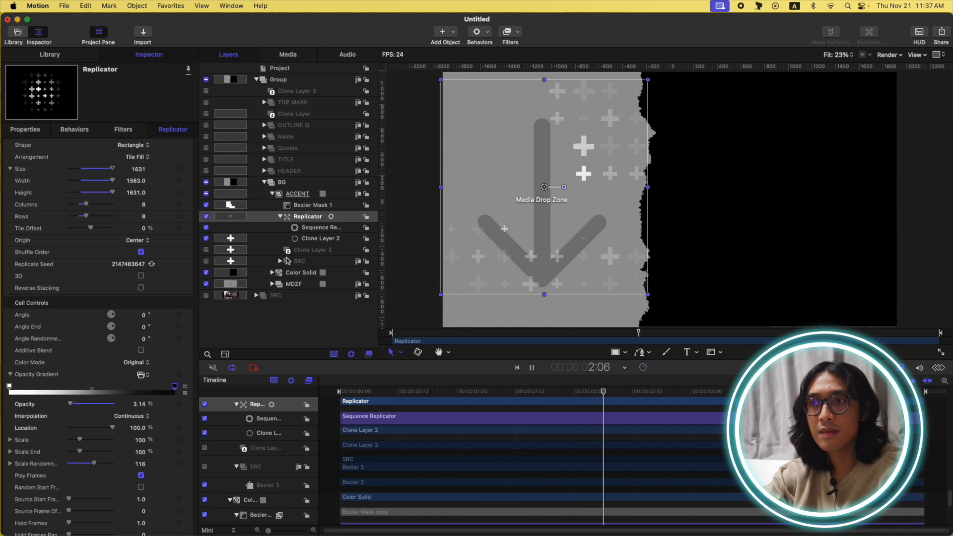
pyautogui.scroll(-3, 27, 486)
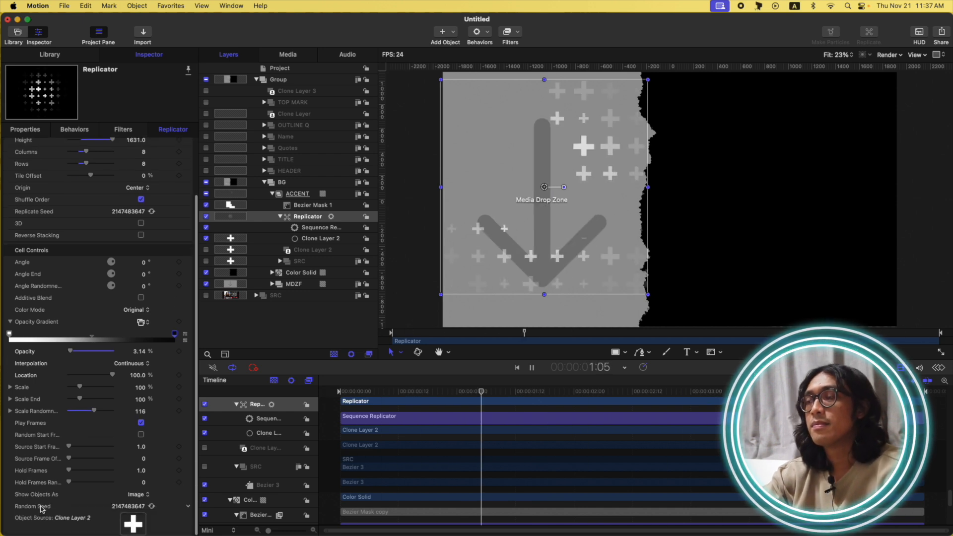
pyautogui.press('space')
# Step: Collapse the ACCENT group, select the Color Solid layer, and return to the first frame
pyautogui.click(272, 193)
pyautogui.click(272, 207)
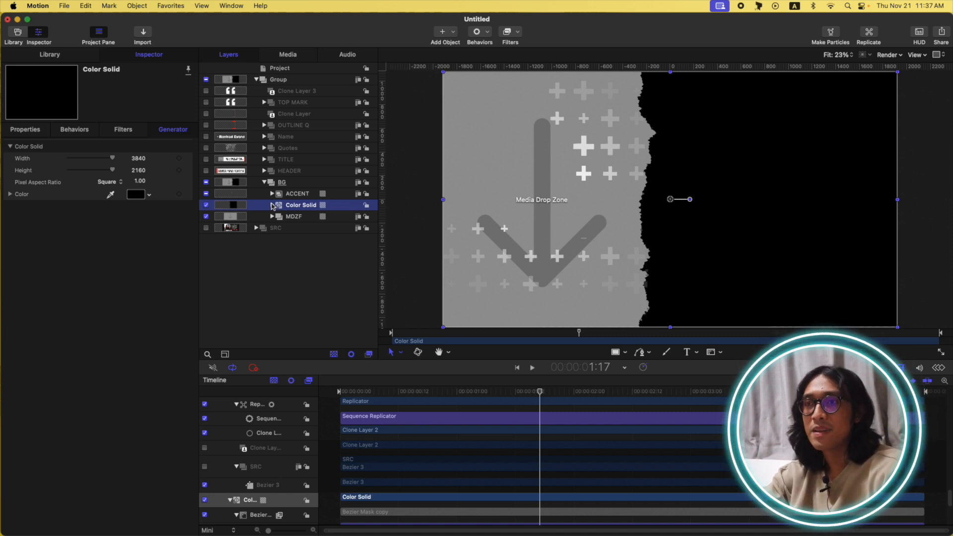
pyautogui.press('Home')
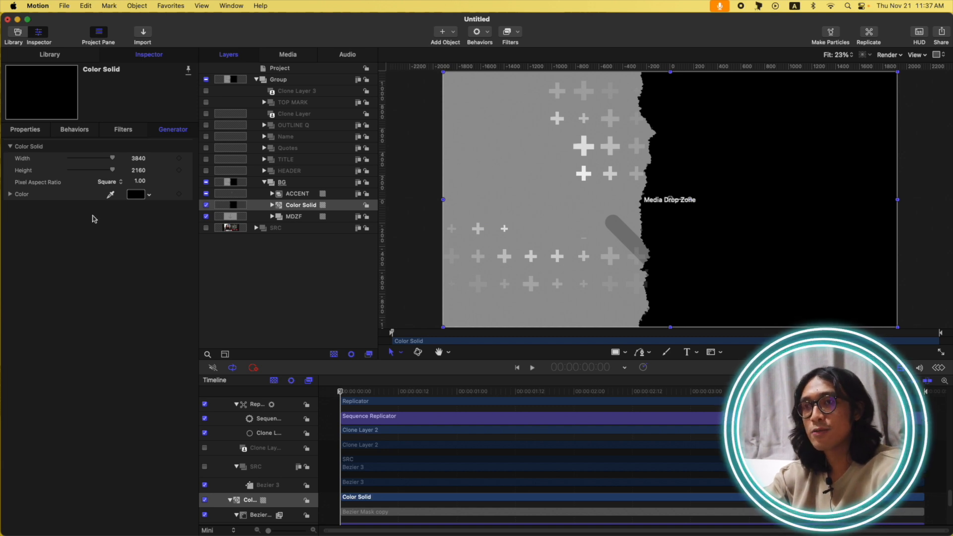
# Step: Hide the BG group to examine the SRC reference image, and restore BG with its contents expanded
pyautogui.click(264, 183)
pyautogui.click(206, 181)
pyautogui.click(206, 193)
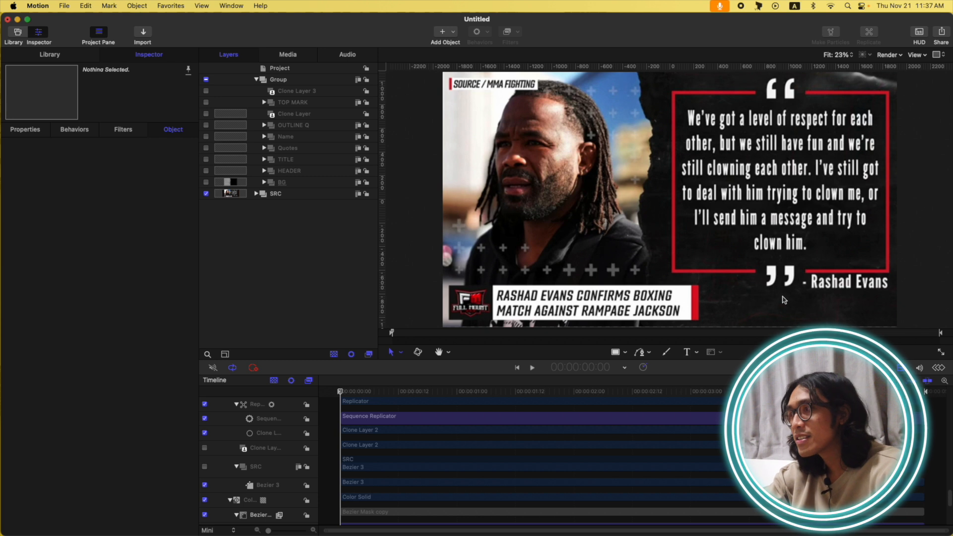
pyautogui.click(206, 194)
pyautogui.click(206, 182)
pyautogui.click(290, 183)
pyautogui.click(265, 182)
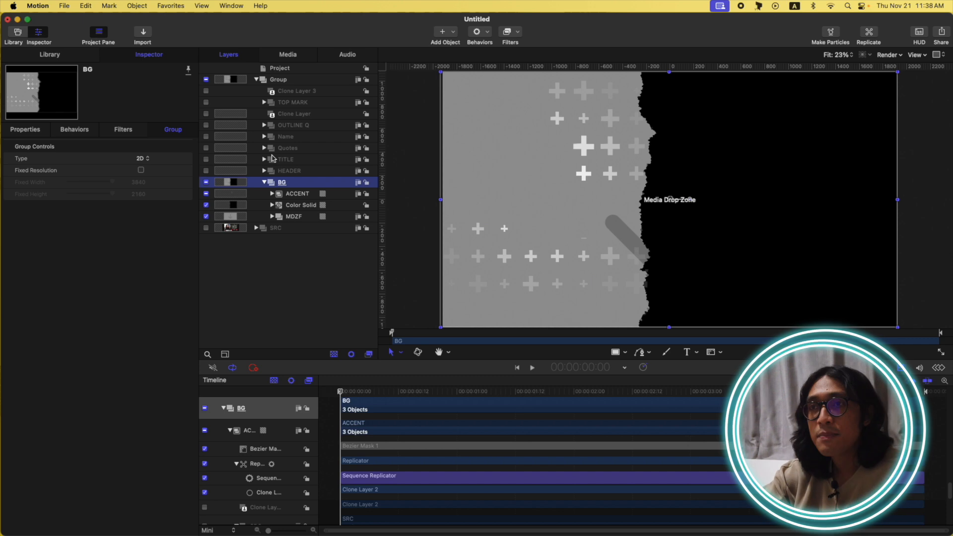
# Step: Try a Clouds generator in the BG group with its first three layer strengths at 0, and delete it
pyautogui.click(444, 32)
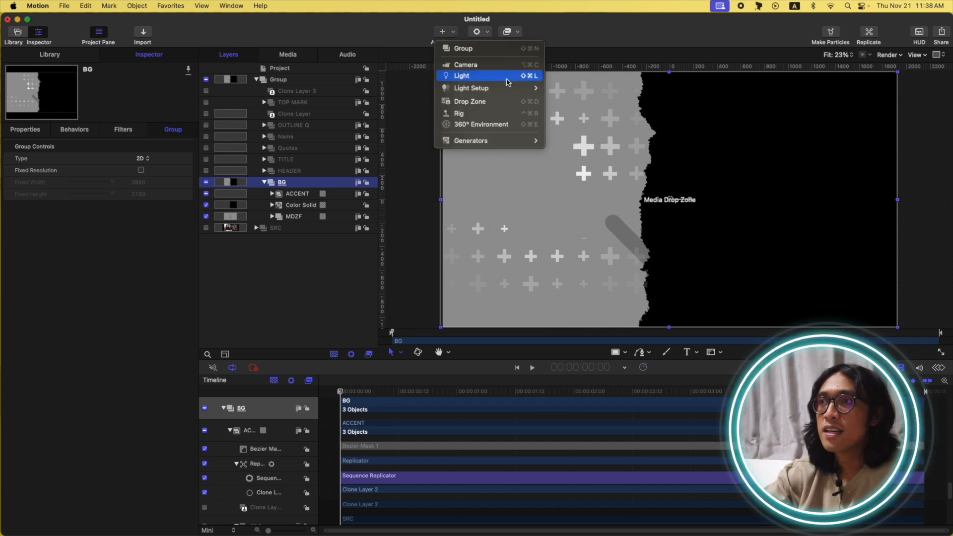
pyautogui.moveTo(501, 144)
pyautogui.moveTo(603, 151)
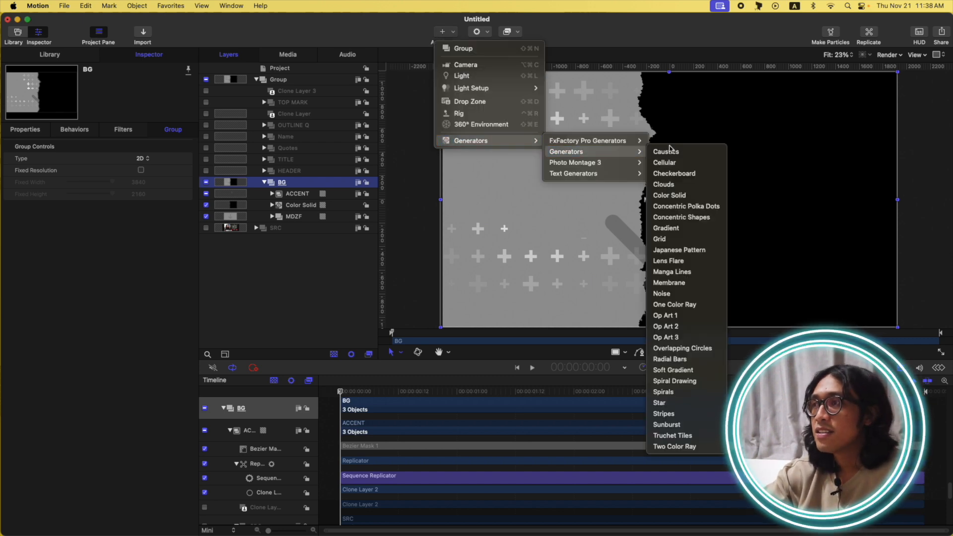
pyautogui.click(665, 185)
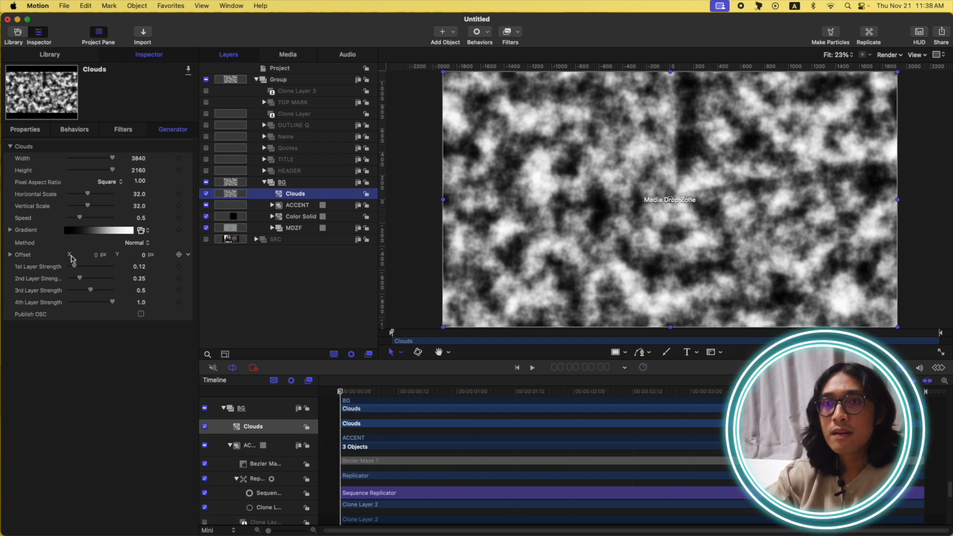
pyautogui.moveTo(73, 268); pyautogui.dragTo(68, 290)
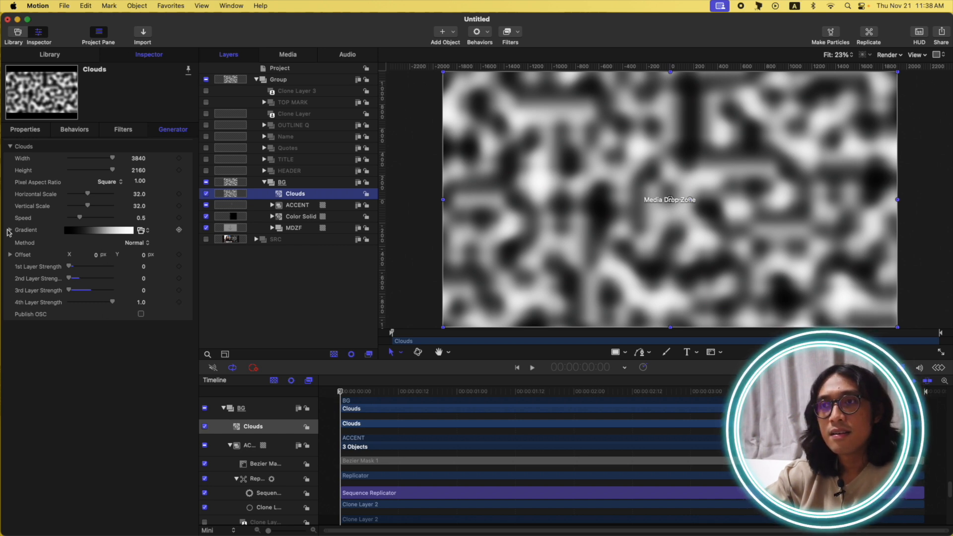
pyautogui.press('Delete')
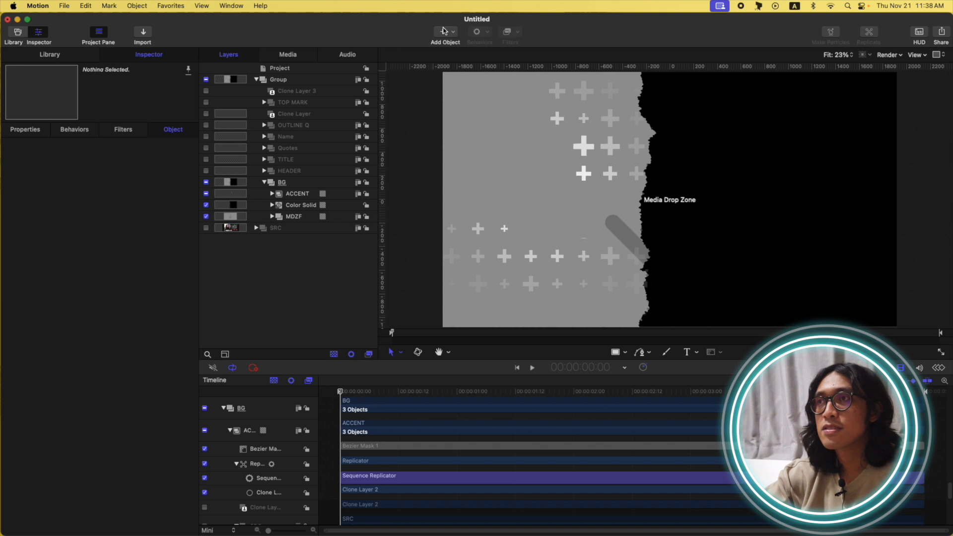
# Step: Add a Caustics generator to the BG group with size 0.75, speed 0, refraction 200 and brightness 7
pyautogui.click(442, 31)
pyautogui.moveTo(502, 140)
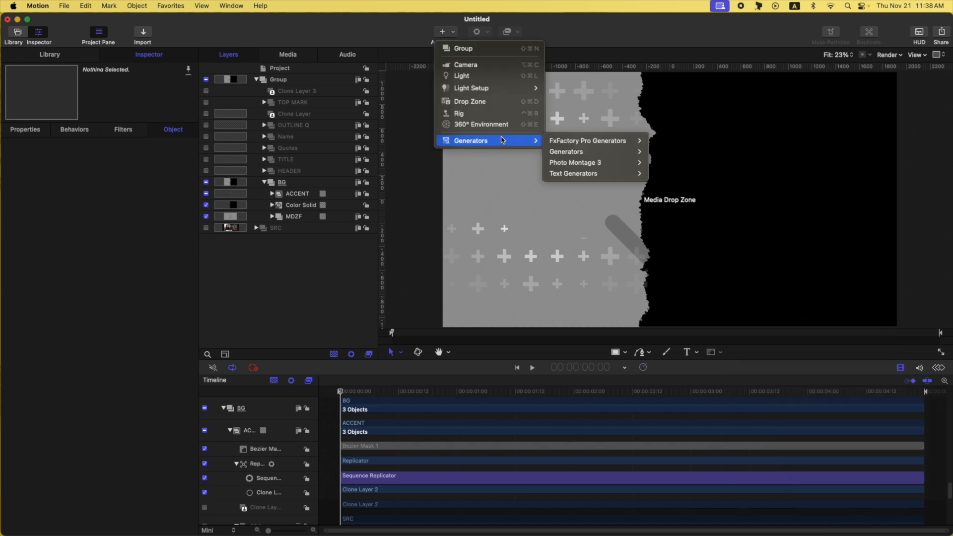
pyautogui.moveTo(584, 152)
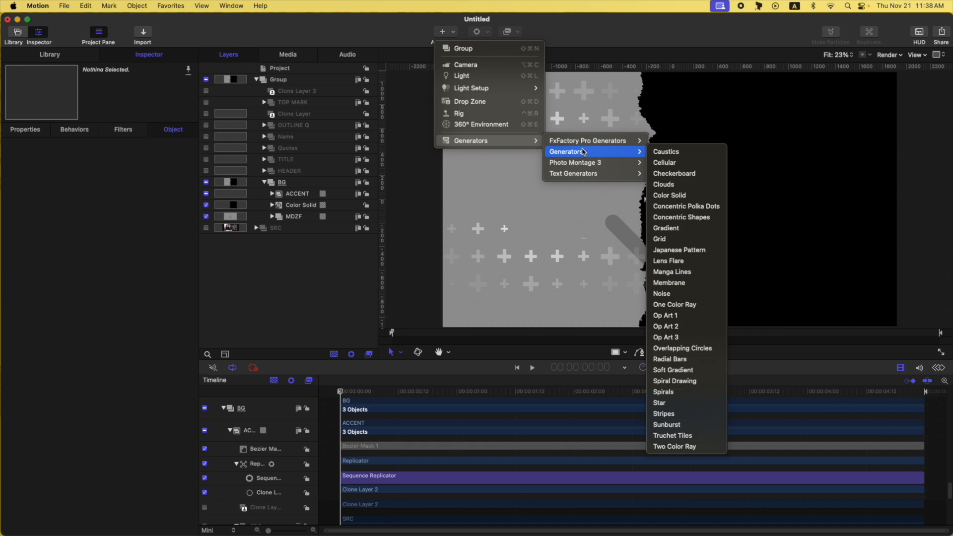
pyautogui.click(680, 152)
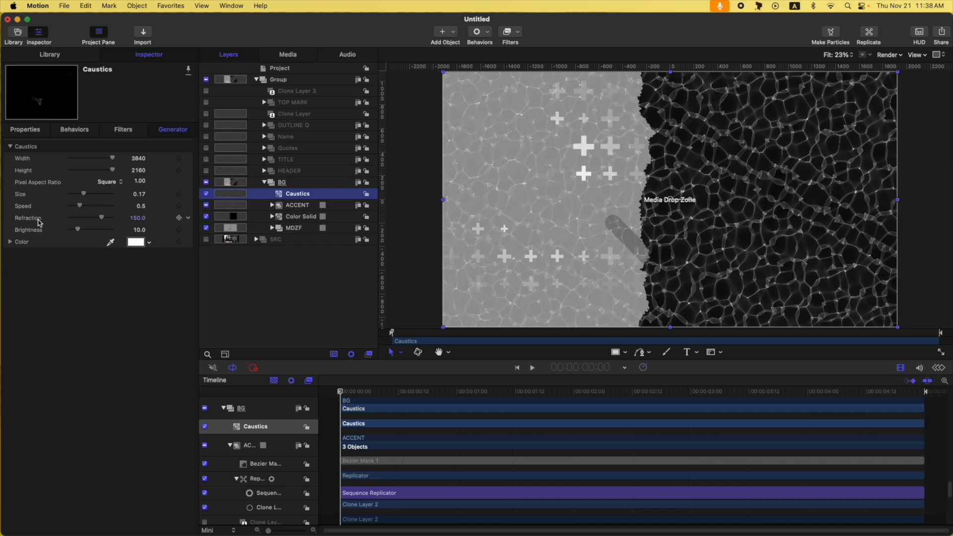
pyautogui.moveTo(83, 194); pyautogui.dragTo(67, 206)
pyautogui.moveTo(140, 194); pyautogui.dragTo(139, 181)
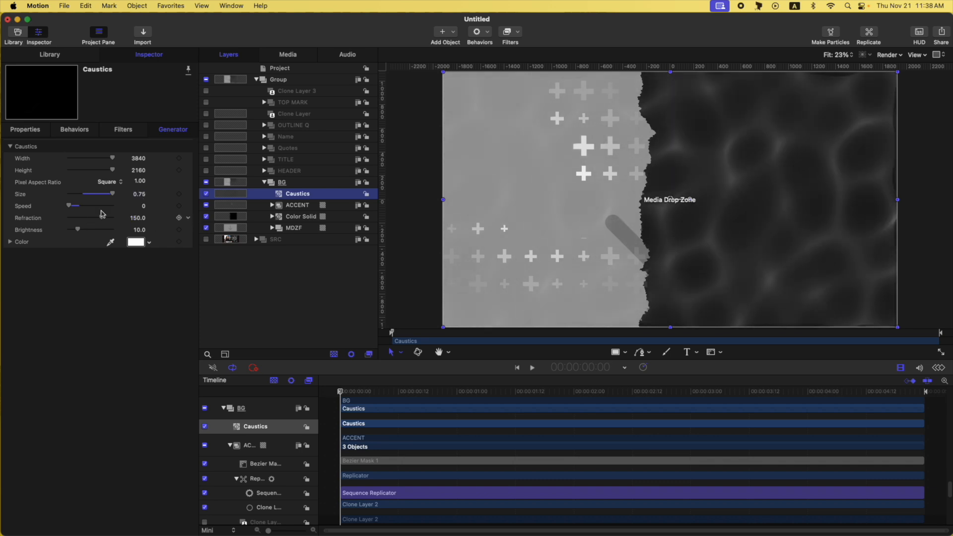
pyautogui.moveTo(102, 218); pyautogui.dragTo(199, 212)
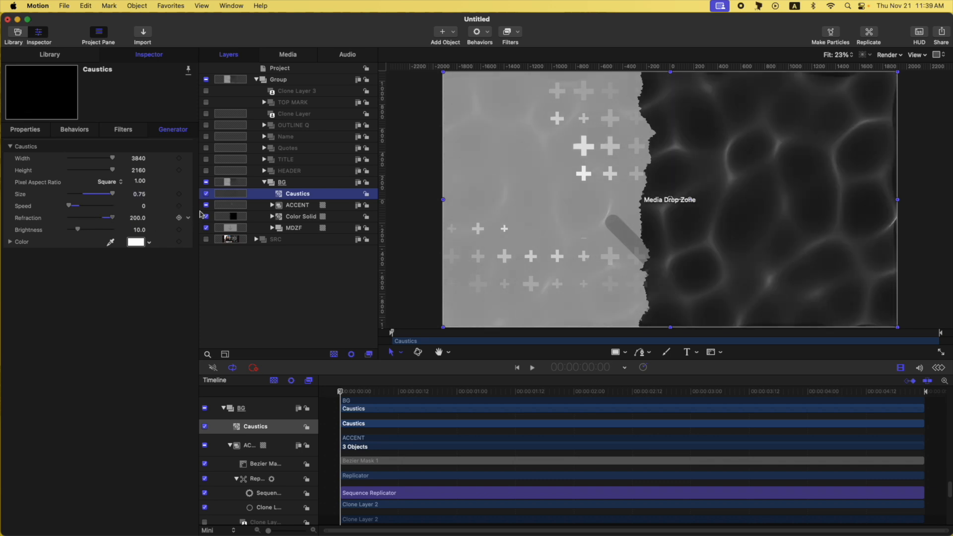
pyautogui.moveTo(77, 233); pyautogui.dragTo(75, 232)
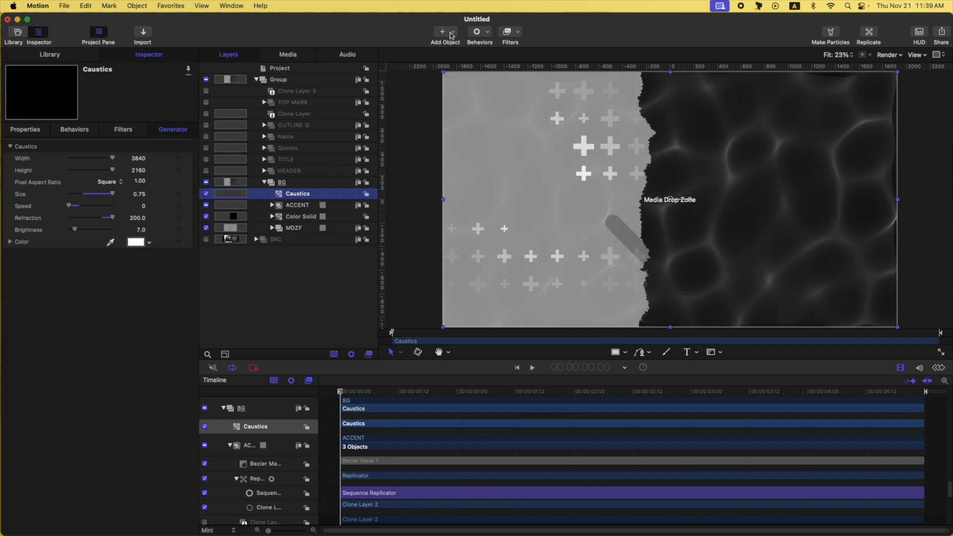
# Step: Apply a Levels filter to Caustics and narrow the Alpha channel's input range until only sparse streaks remain
pyautogui.click(515, 33)
pyautogui.moveTo(559, 82)
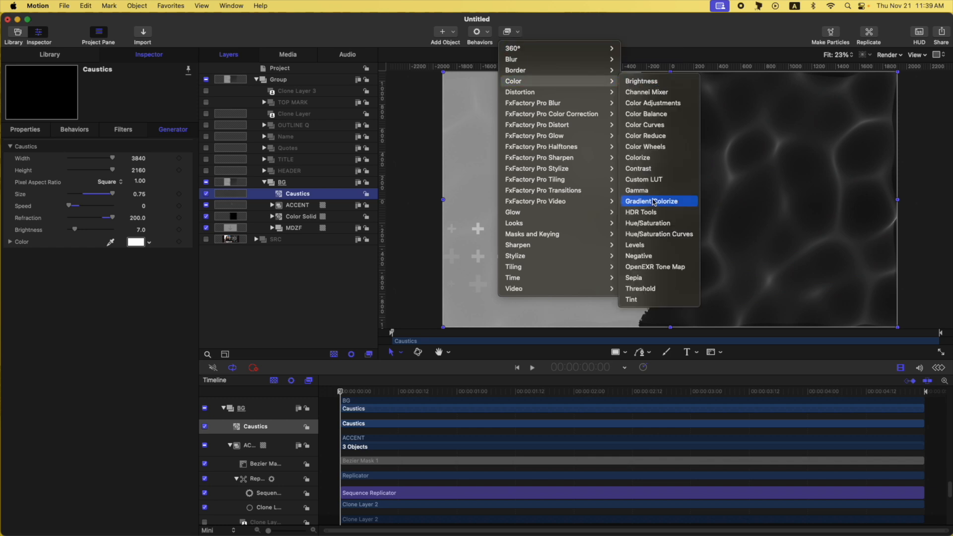
pyautogui.click(655, 245)
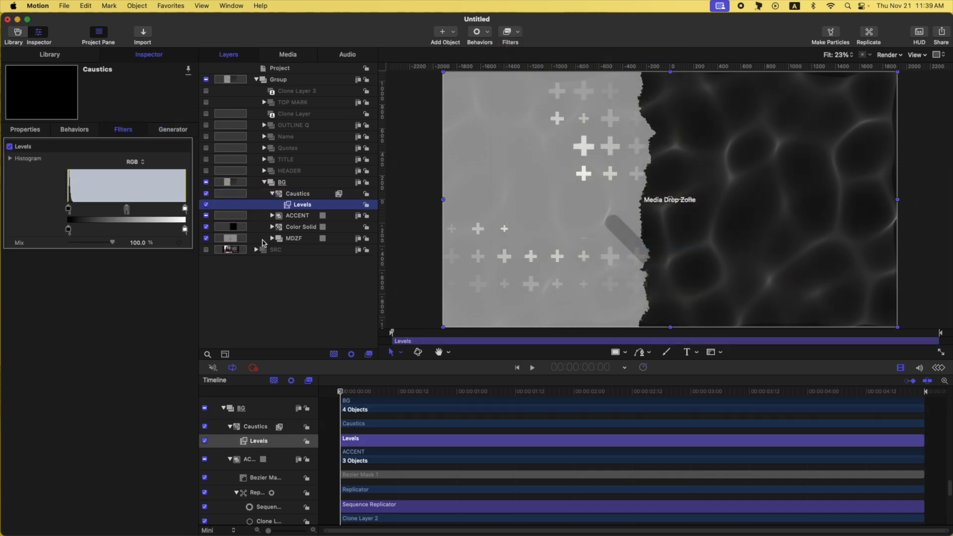
pyautogui.click(143, 164)
pyautogui.click(137, 203)
pyautogui.moveTo(185, 209); pyautogui.dragTo(139, 209)
pyautogui.moveTo(69, 209); pyautogui.dragTo(75, 211)
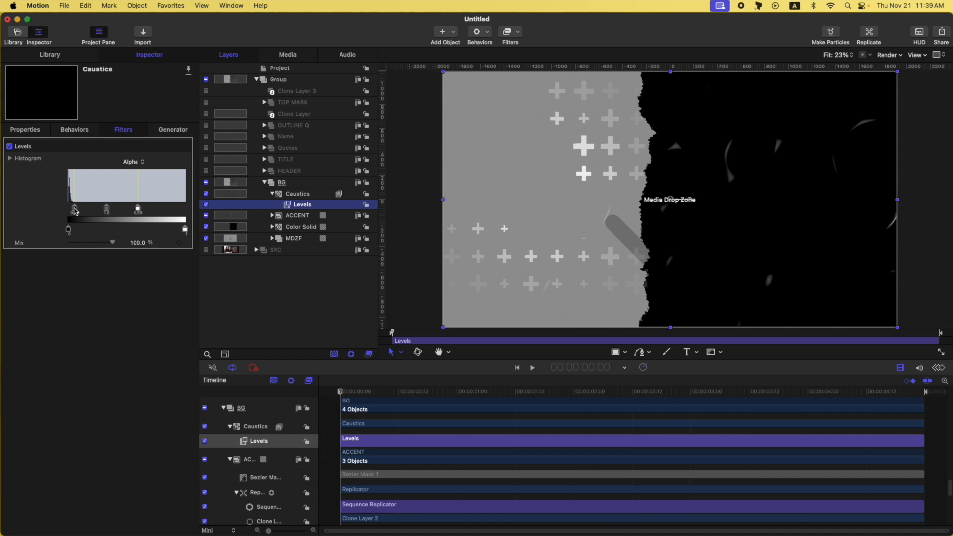
# Step: Put Caustics into its own group, and make a clone layer of the Color Solid named MASK
pyautogui.click(307, 196)
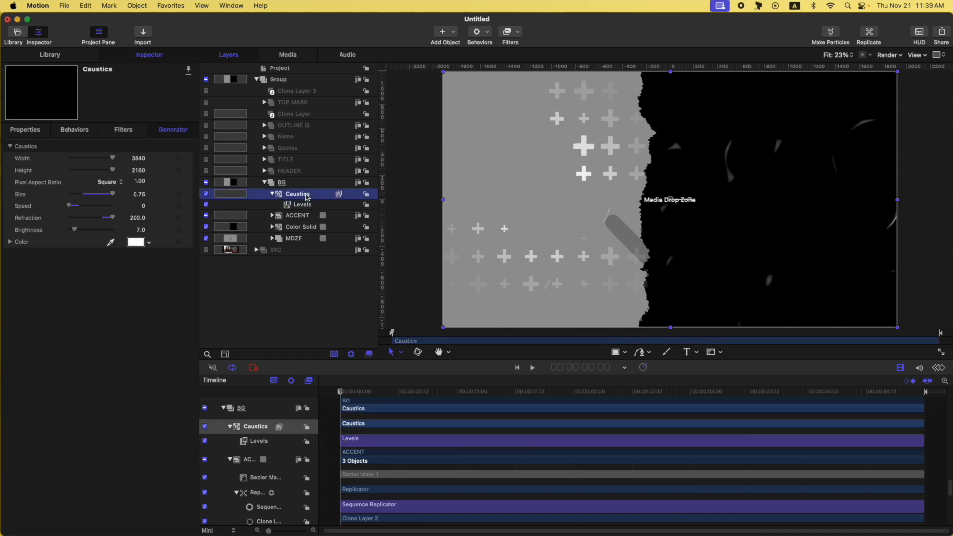
pyautogui.press('super+shift+g')
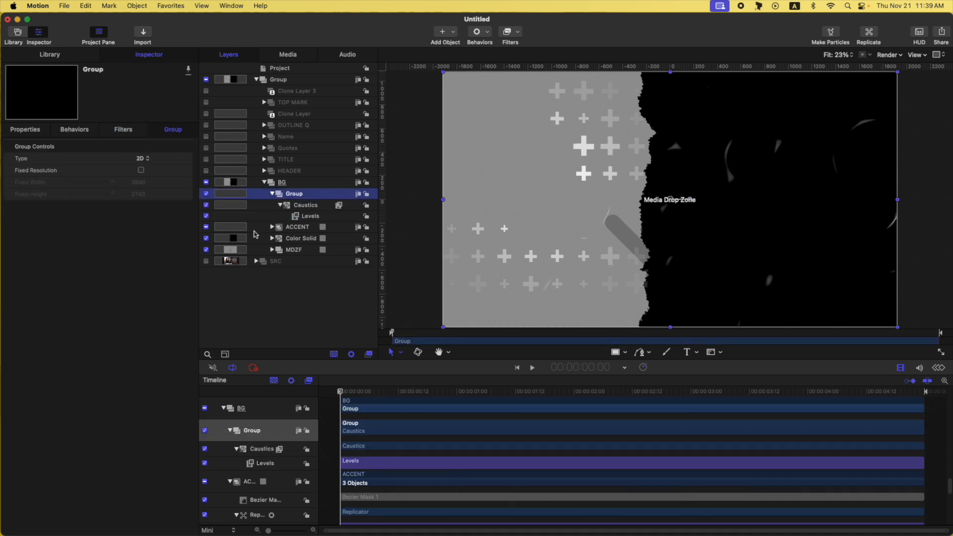
pyautogui.click(306, 238)
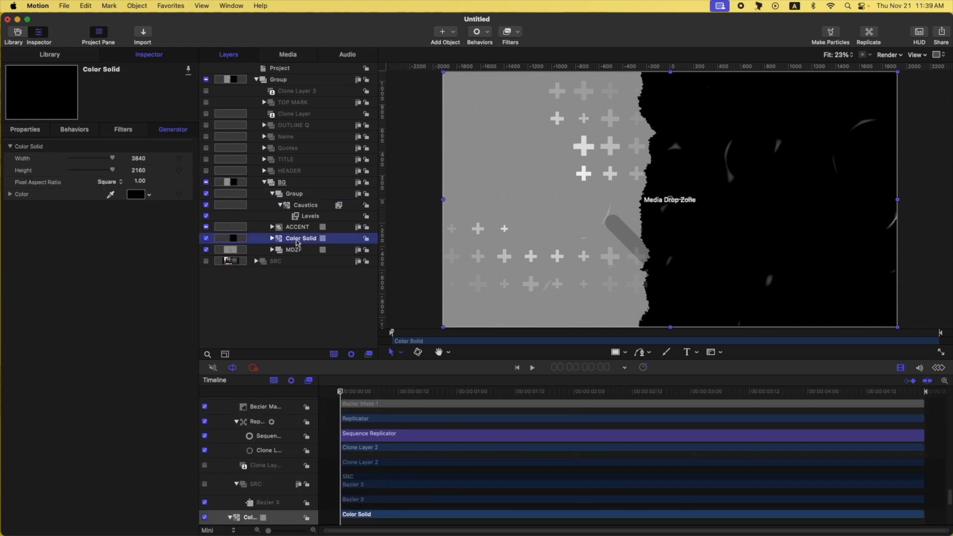
pyautogui.press('k')
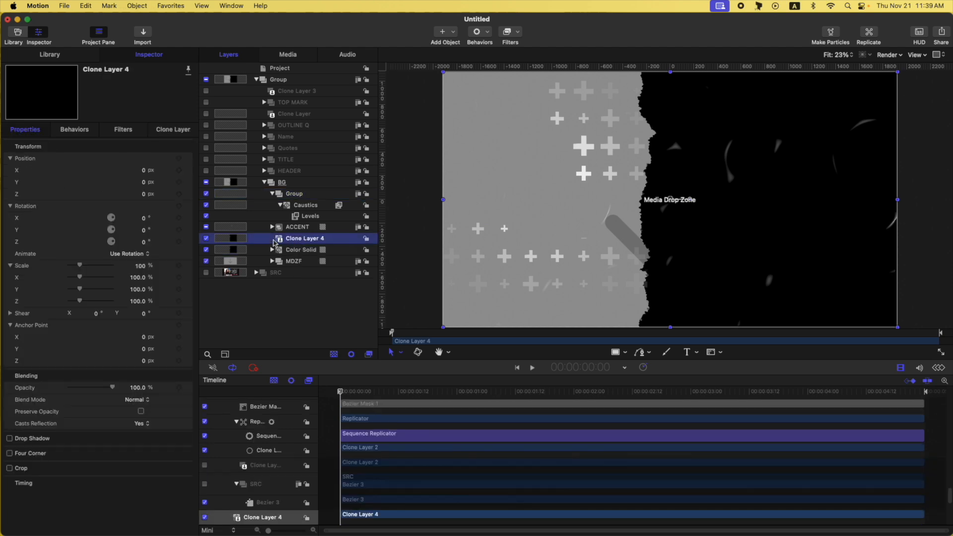
pyautogui.doubleClick(304, 238)
pyautogui.write('MASK')
pyautogui.press('Return')
# Step: Add an image mask to the Caustics group with the MASK layer as its source
pyautogui.click(305, 195)
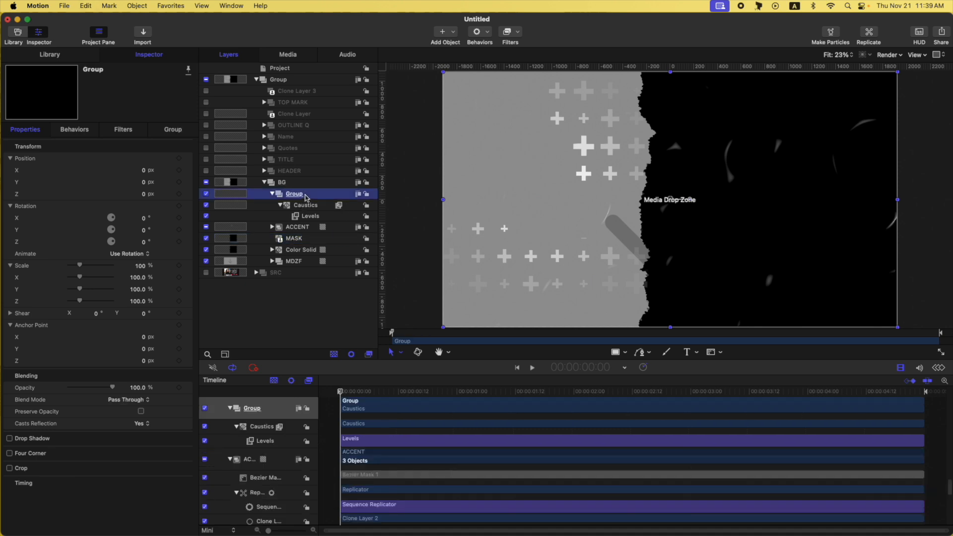
pyautogui.press('super+shift+m')
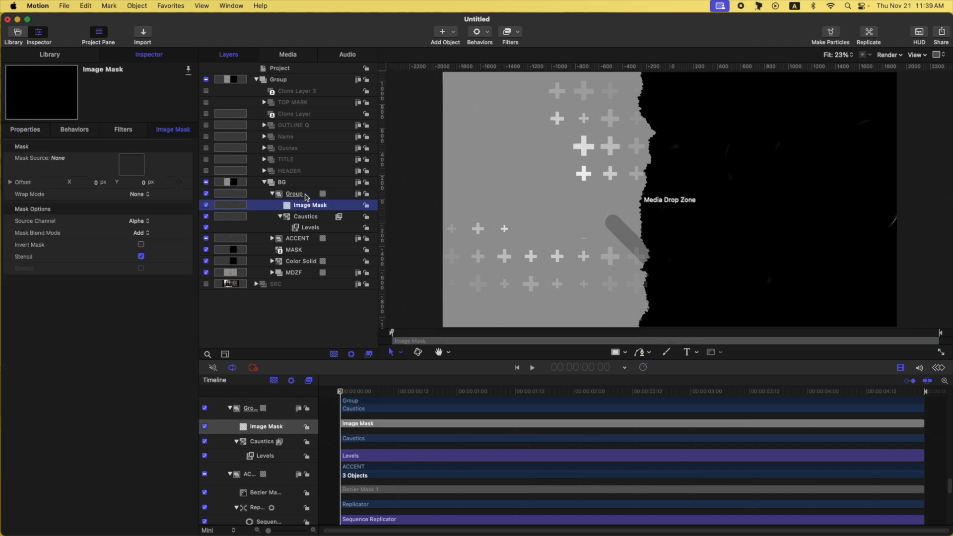
pyautogui.moveTo(242, 250); pyautogui.dragTo(130, 165)
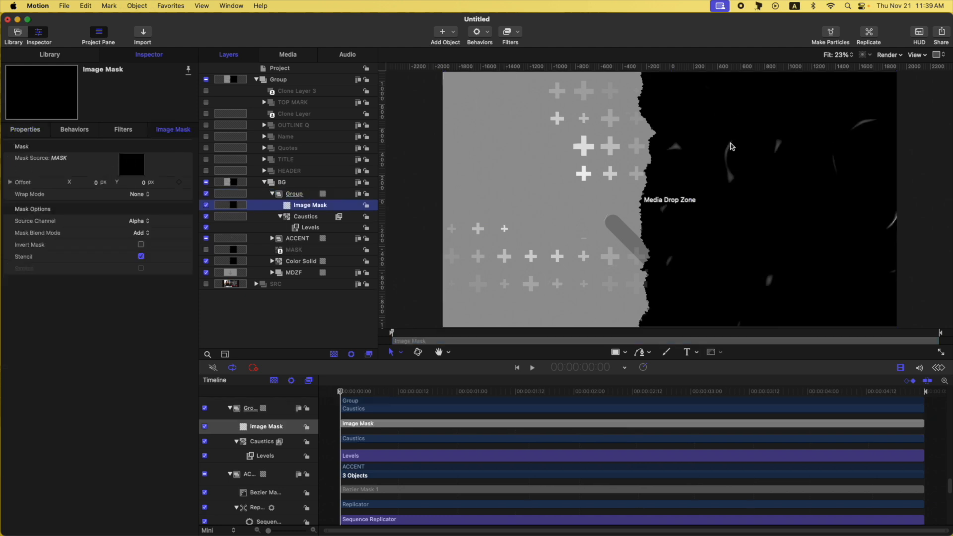
# Step: Collapse the masked Caustics group and rename it TEXTURE
pyautogui.click(308, 196)
pyautogui.click(273, 195)
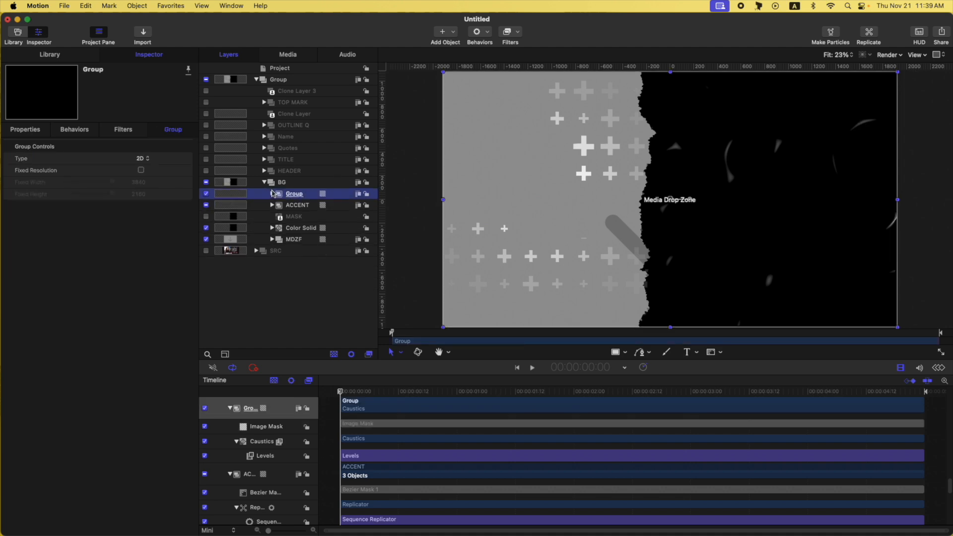
pyautogui.doubleClick(321, 194)
pyautogui.write('TEXTURE')
pyautogui.press('Return')
# Step: Group the TEXTURE, MASK and Color Solid layers together and move the new group below ACCENT
pyautogui.keyDown('super'); pyautogui.click(292, 219); pyautogui.keyUp('super')
pyautogui.keyDown('super'); pyautogui.click(300, 229); pyautogui.keyUp('super')
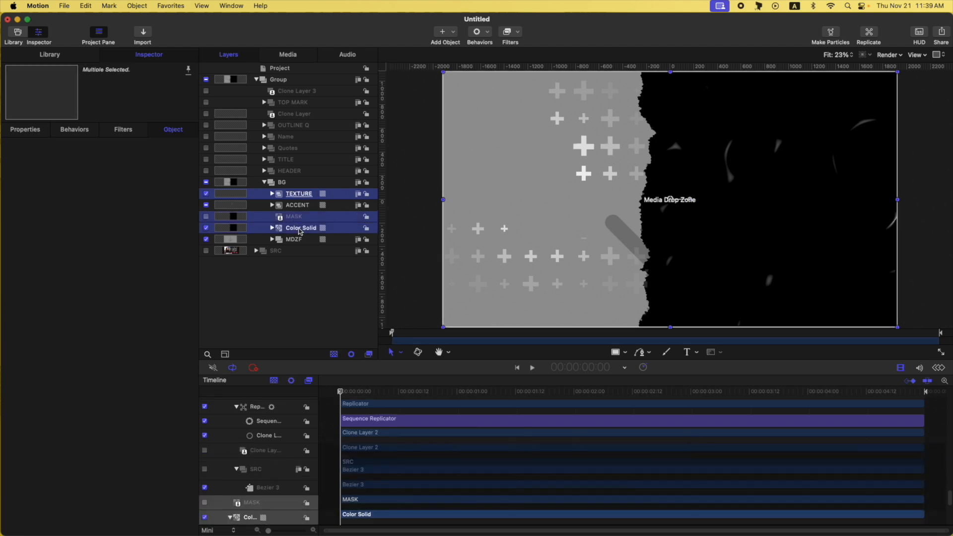
pyautogui.press('super+shift+g')
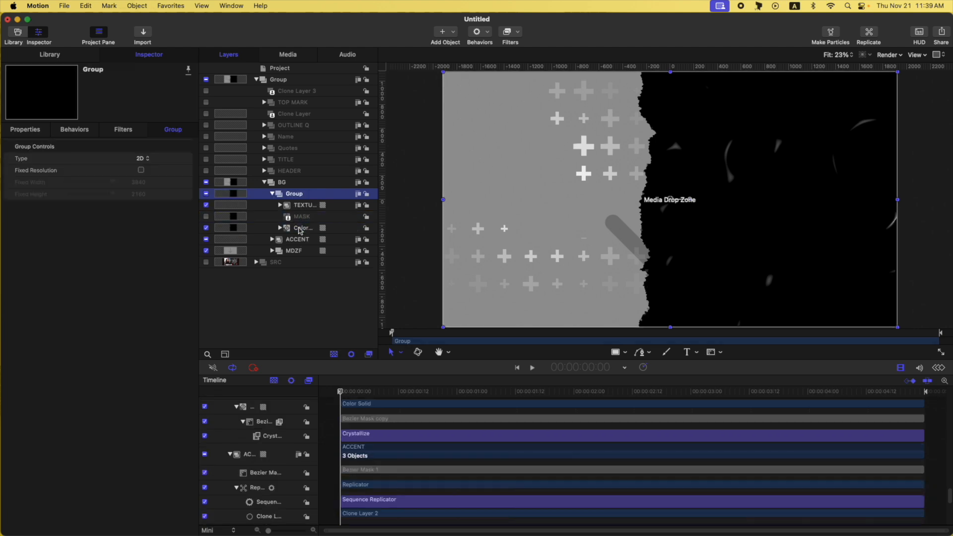
pyautogui.press('super+bracketleft')
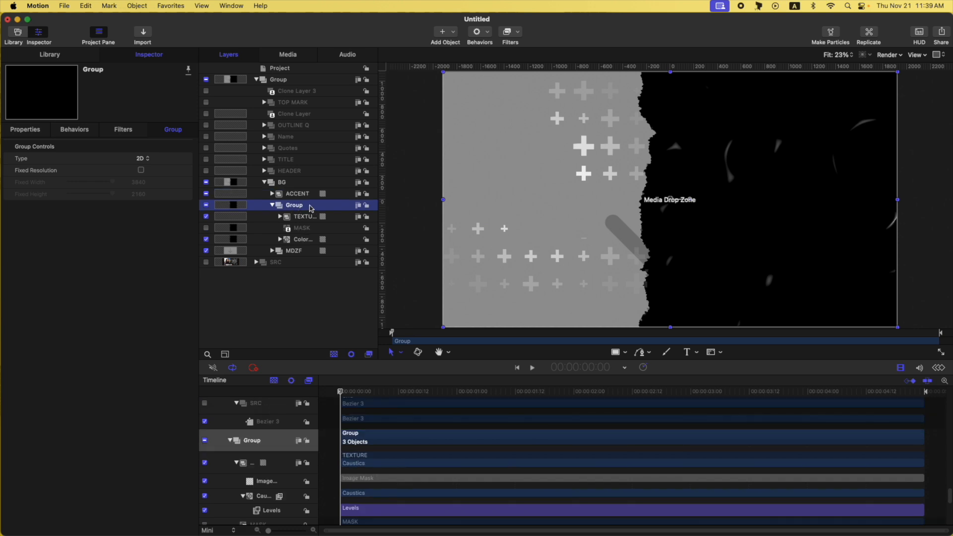
# Step: Apply an Add Noise filter to the new group, using Gaussian Noise (Film Grain) at an amount of 0.02
pyautogui.click(511, 30)
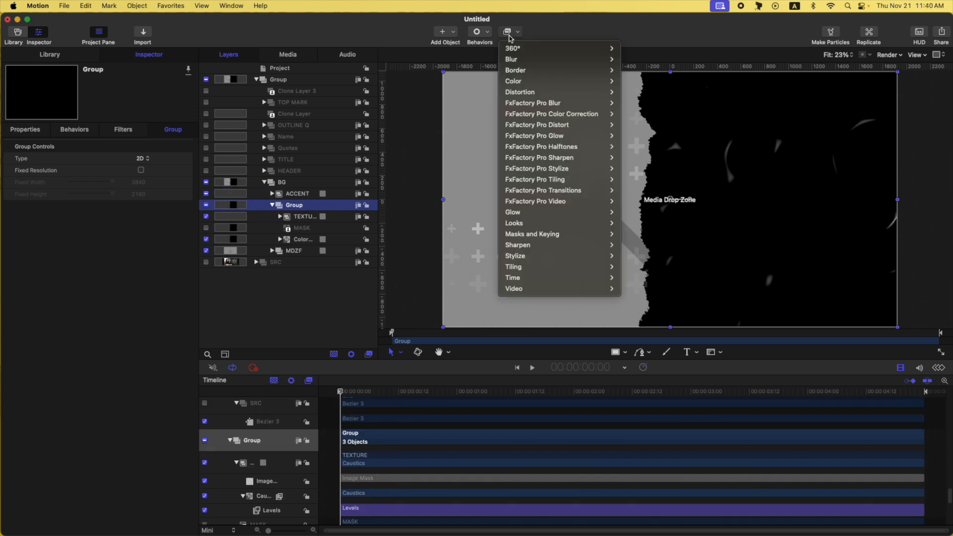
pyautogui.moveTo(586, 254)
pyautogui.click(645, 241)
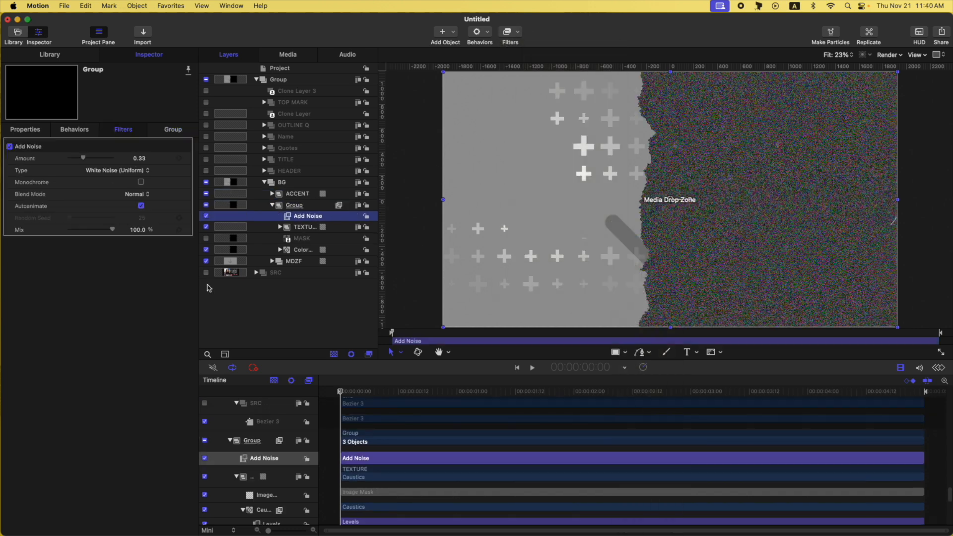
pyautogui.click(89, 171)
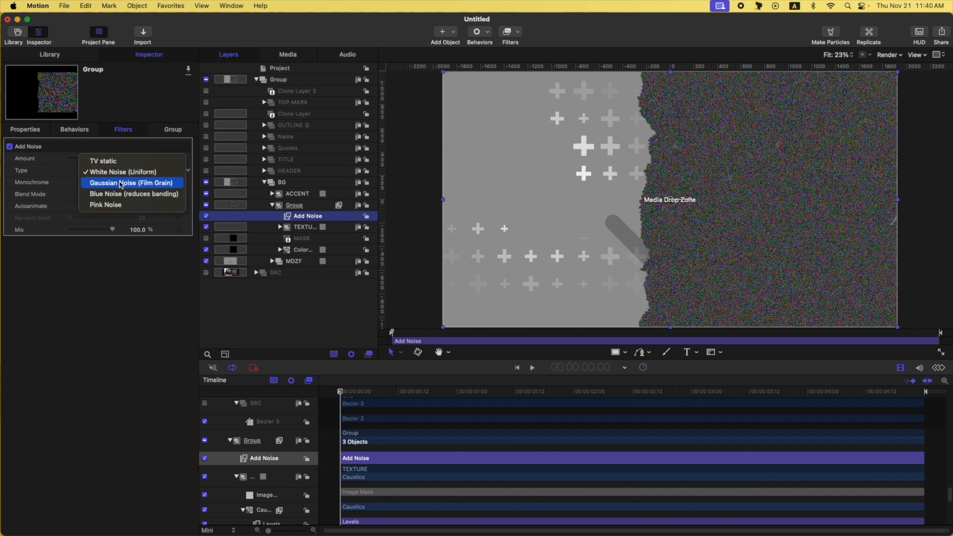
pyautogui.click(120, 183)
pyautogui.moveTo(85, 159); pyautogui.dragTo(71, 164)
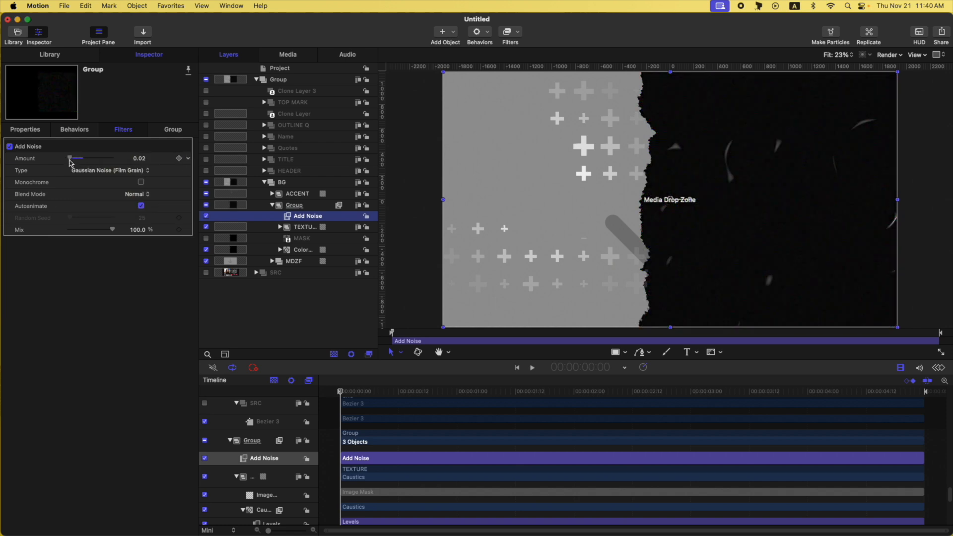
# Step: Set the Caustics generator's width to 6548 and enlarge its height well beyond the frame
pyautogui.click(302, 228)
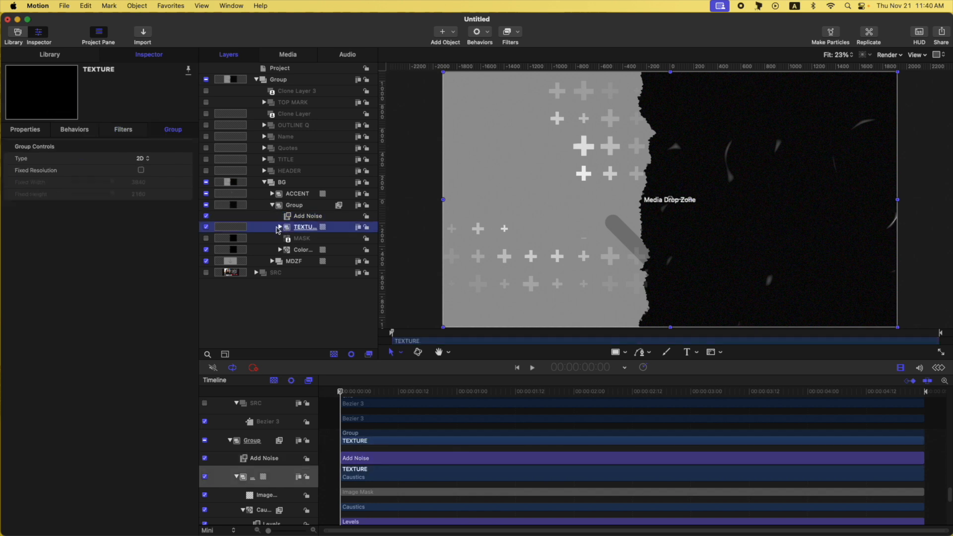
pyautogui.click(279, 227)
pyautogui.click(315, 251)
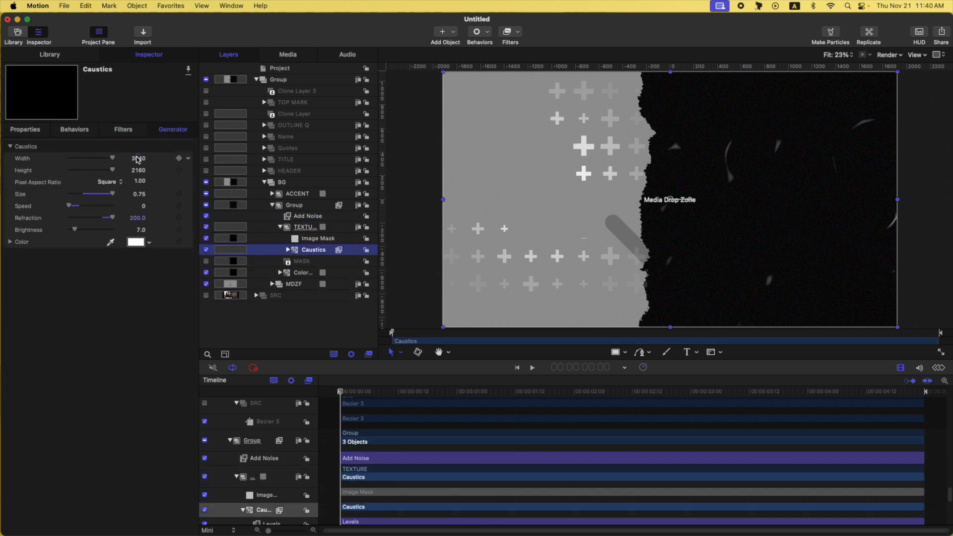
pyautogui.press('super+minus')
pyautogui.press('super+minus')
pyautogui.moveTo(138, 160)
pyautogui.mouseDown()
pyautogui.moveTo(139, 151)
pyautogui.moveTo(138, 164)
pyautogui.mouseUp()
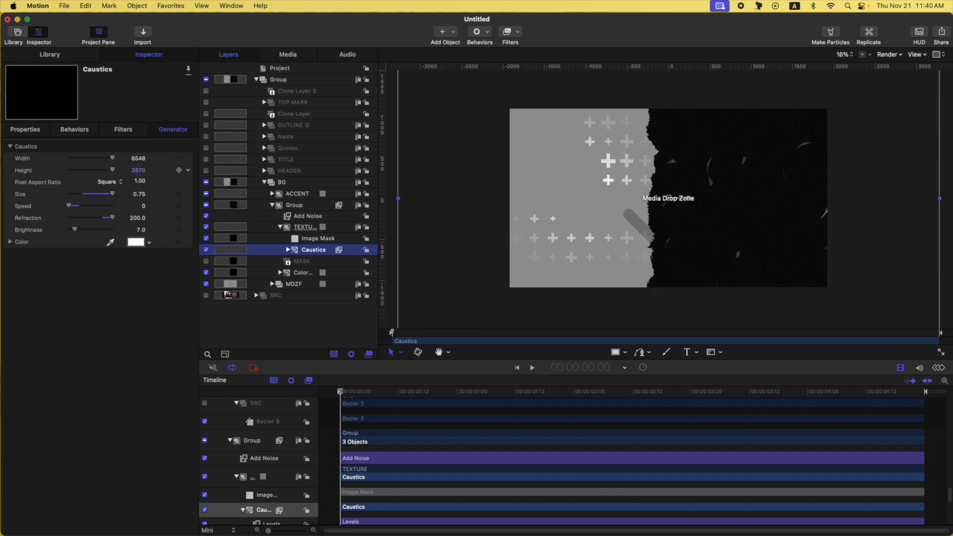
# Step: Try a Randomize behavior on the Caustics Z rotation, preview it, delete it and return to the first frame
pyautogui.click(29, 130)
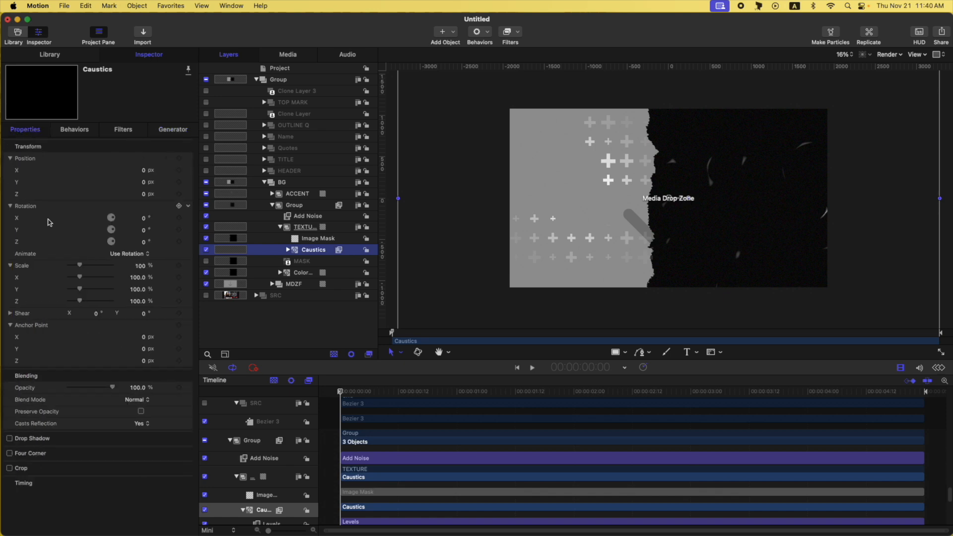
pyautogui.click(188, 243)
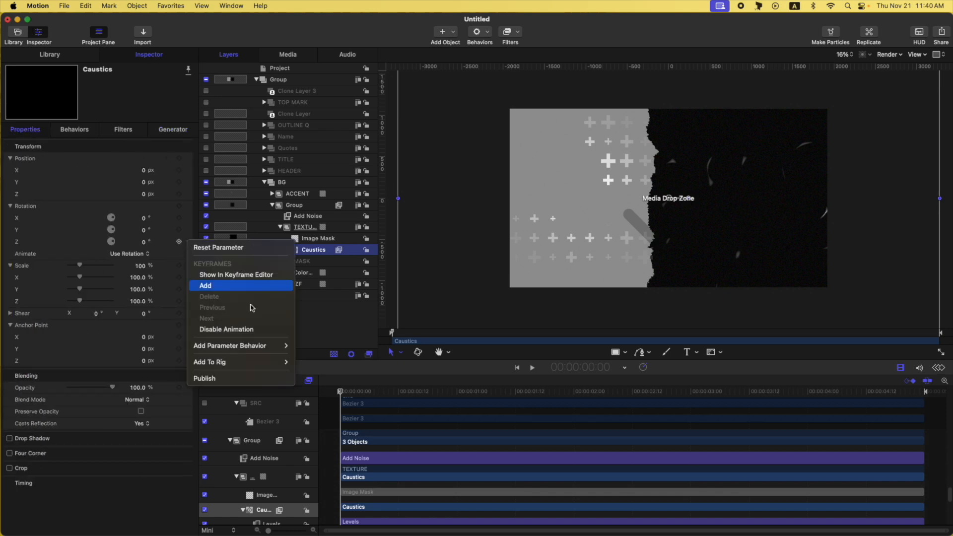
pyautogui.moveTo(258, 347)
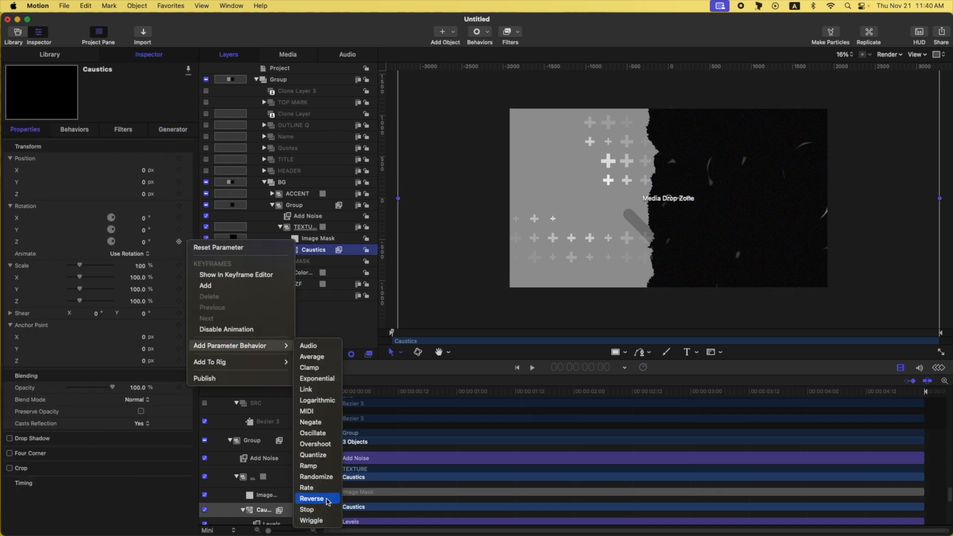
pyautogui.click(316, 477)
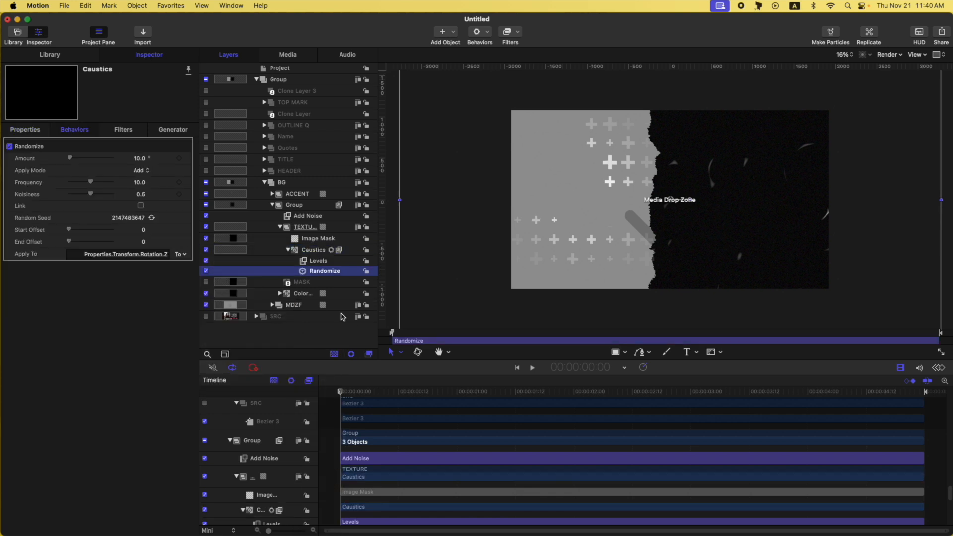
pyautogui.press('space')
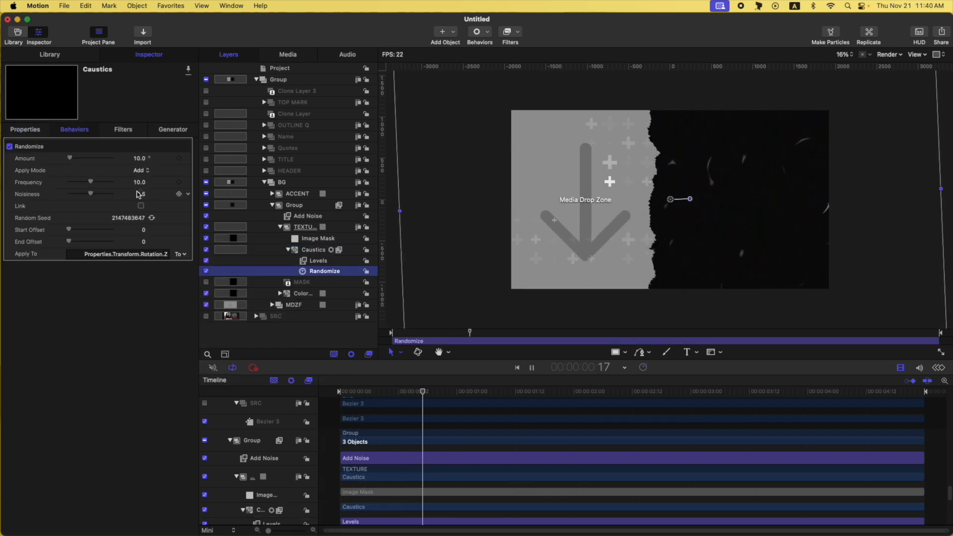
pyautogui.press('space')
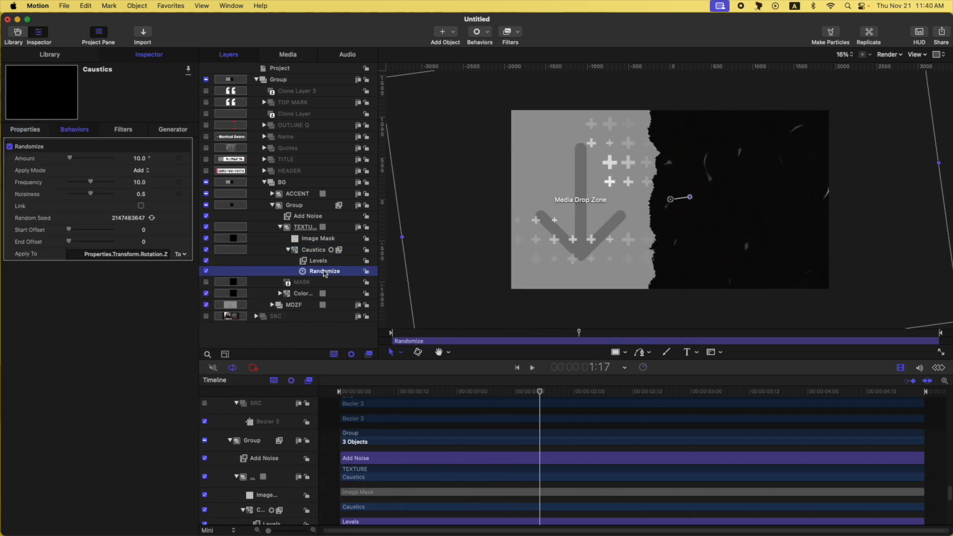
pyautogui.press('Delete')
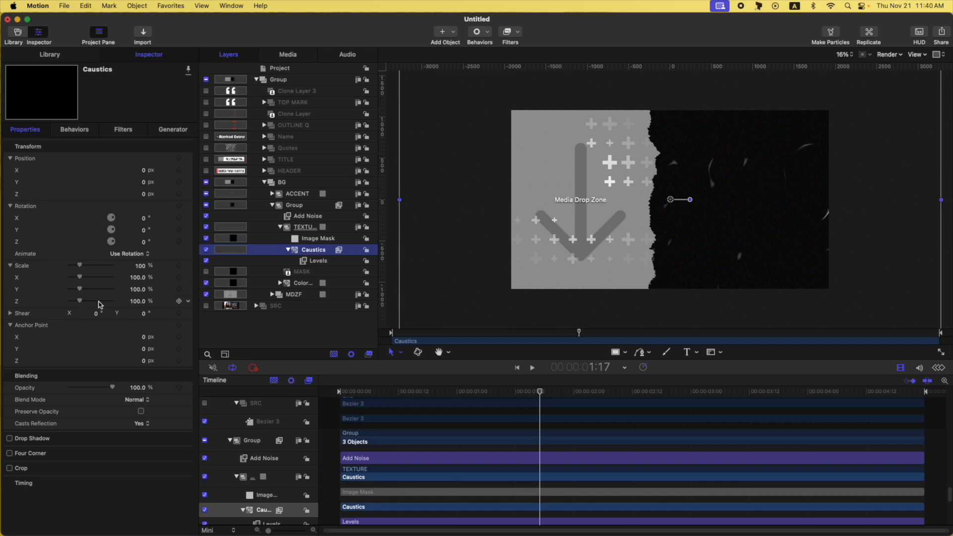
pyautogui.press('Home')
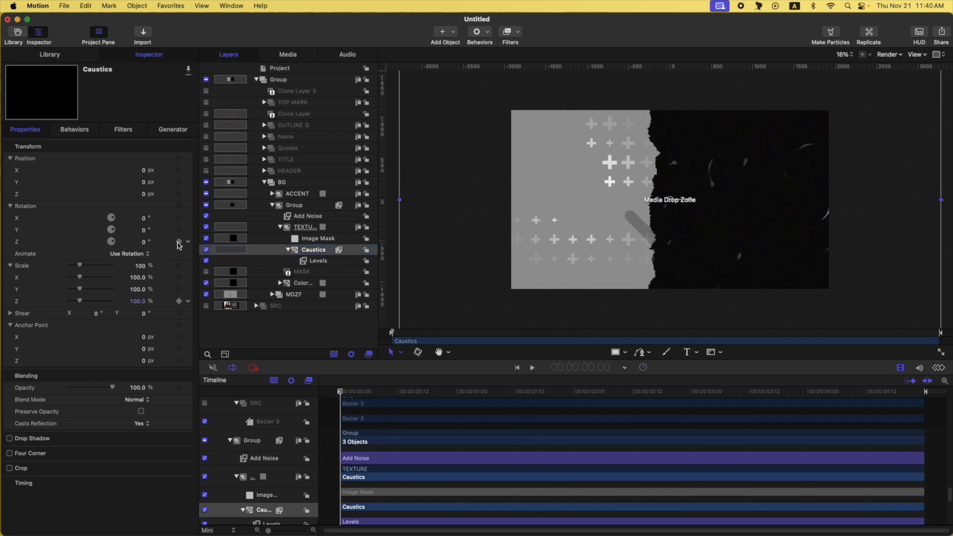
# Step: Keyframe the Caustics Z rotation from the first frame to 90° at frame 2 and -90° at frame 4
pyautogui.press('Right')
pyautogui.press('Right')
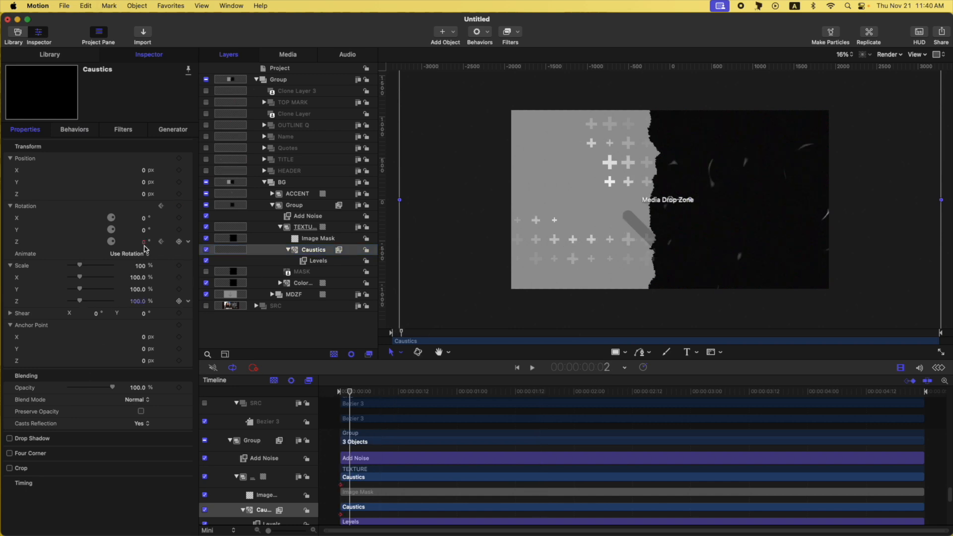
pyautogui.click(143, 242)
pyautogui.write('90')
pyautogui.press('Return')
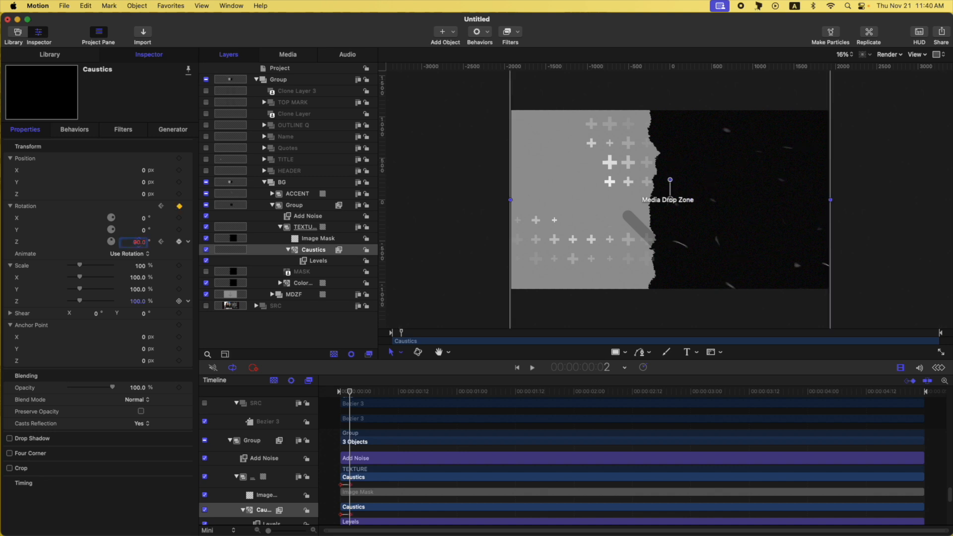
pyautogui.press('Right')
pyautogui.press('Right')
pyautogui.click(139, 242)
pyautogui.write('-90')
pyautogui.press('Return')
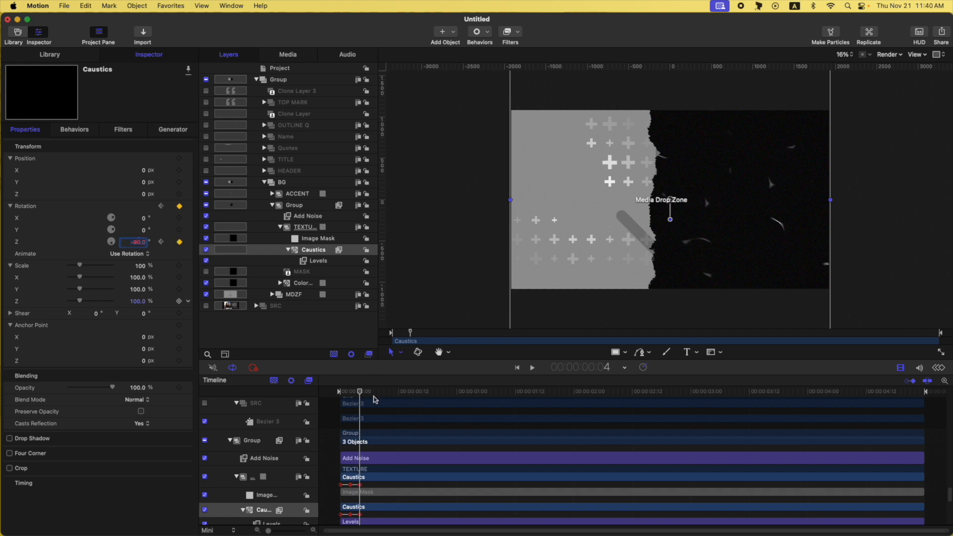
# Step: Add Caustics Z rotation keyframes of 180° at frame 6 and -180° at frame 8
pyautogui.press('Right')
pyautogui.press('Right')
pyautogui.click(139, 242)
pyautogui.write('180')
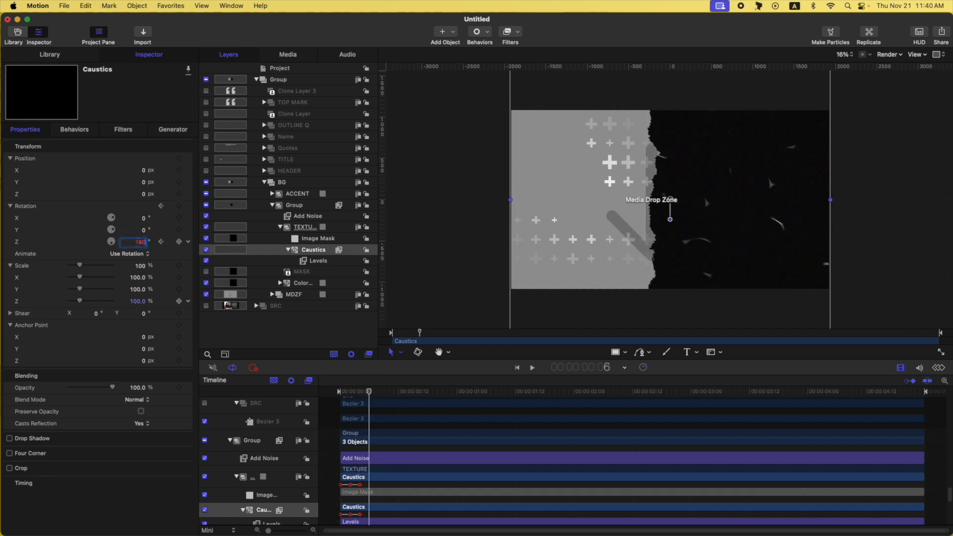
pyautogui.press('Return')
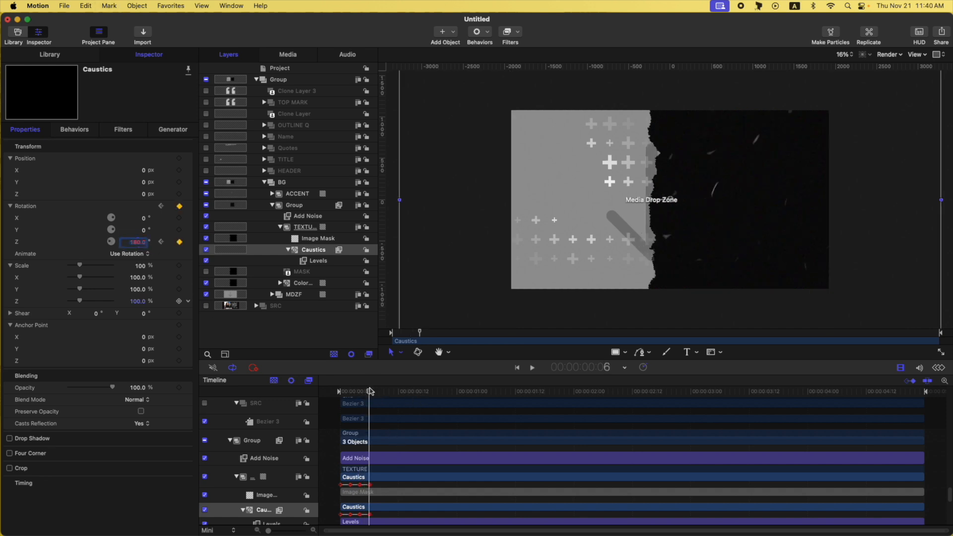
pyautogui.press('Right')
pyautogui.press('Right')
pyautogui.click(138, 243)
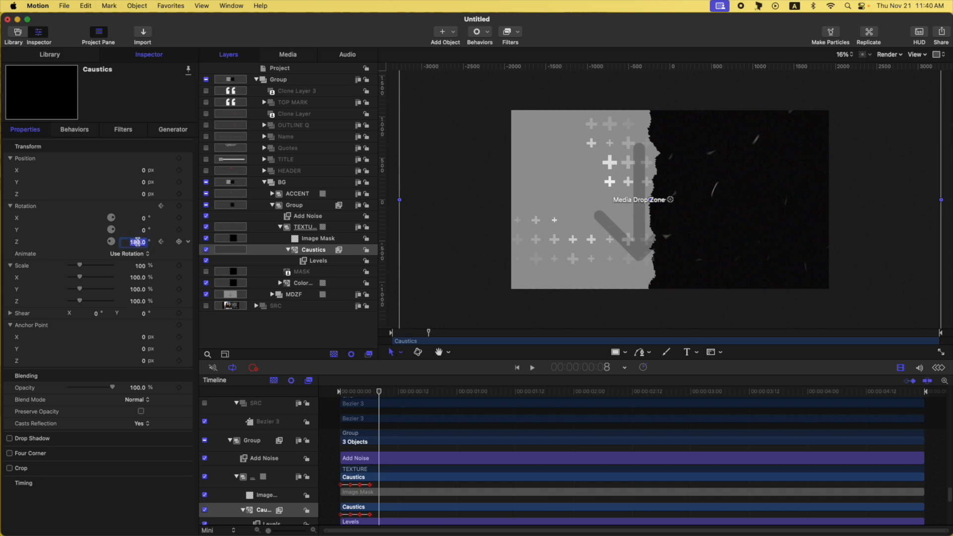
pyautogui.press('Return')
# Step: Change the interpolation of the Caustics Z rotation curve to Constant in the Keyframe Editor
pyautogui.click(940, 369)
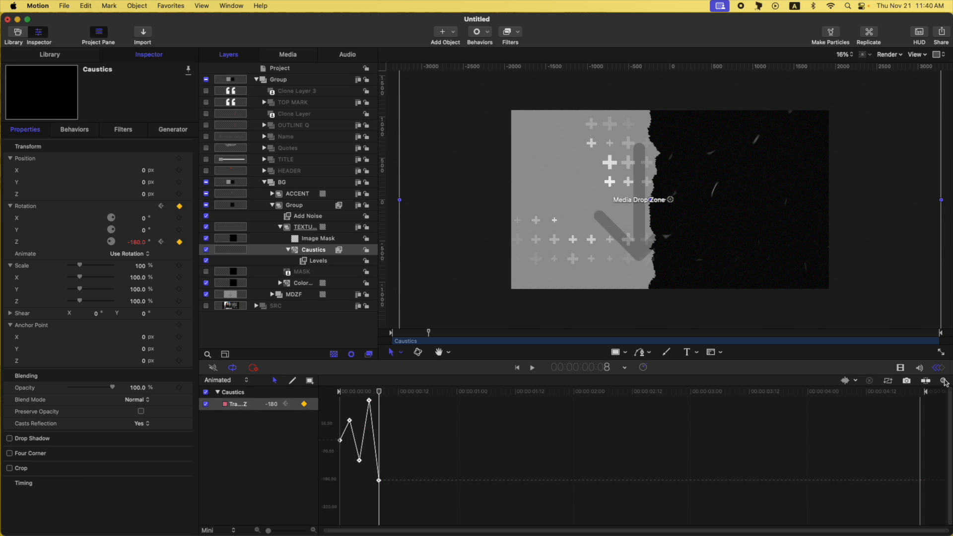
pyautogui.rightClick(380, 483)
pyautogui.moveTo(414, 501)
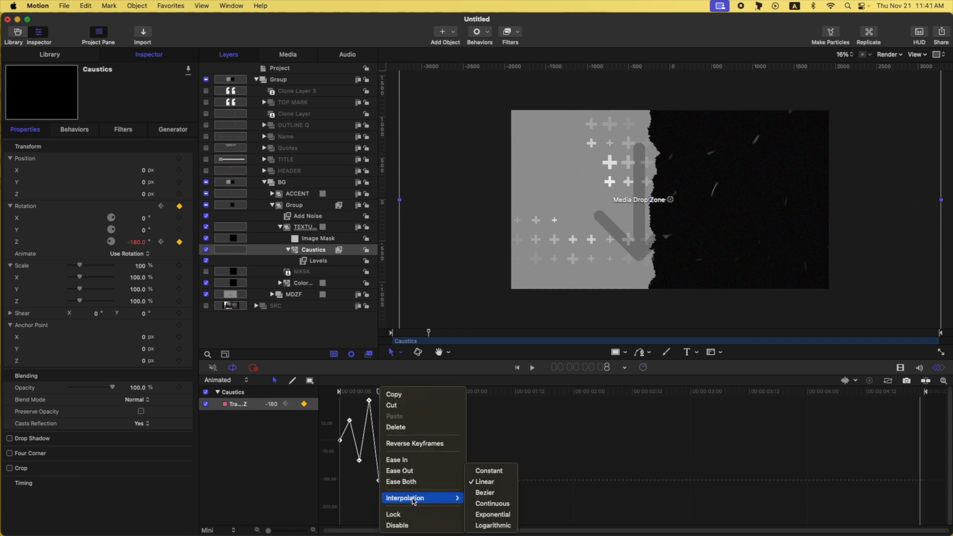
pyautogui.click(490, 471)
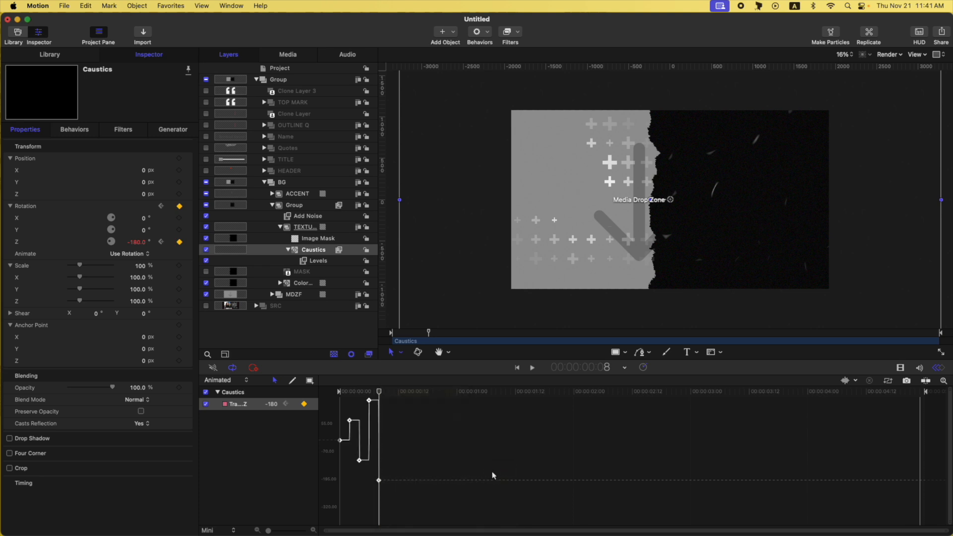
# Step: Try Ping-Pong after the last Z rotation keyframe, and set the extrapolation to Repeat instead
pyautogui.rightClick(316, 407)
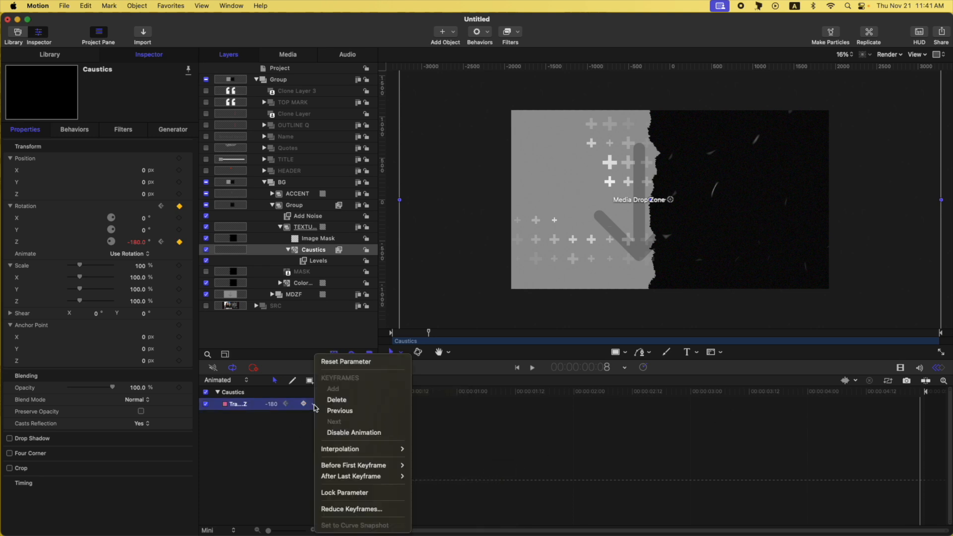
pyautogui.moveTo(378, 469)
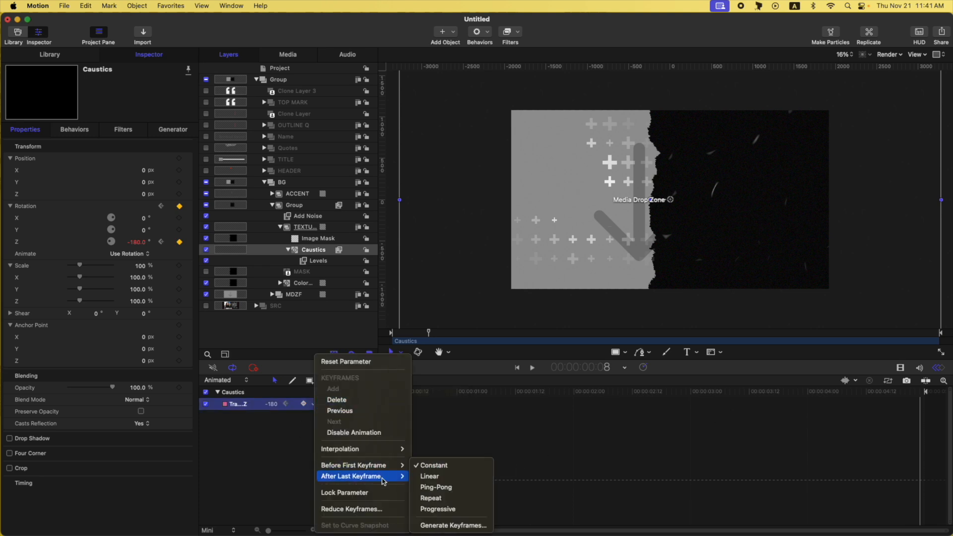
pyautogui.click(452, 487)
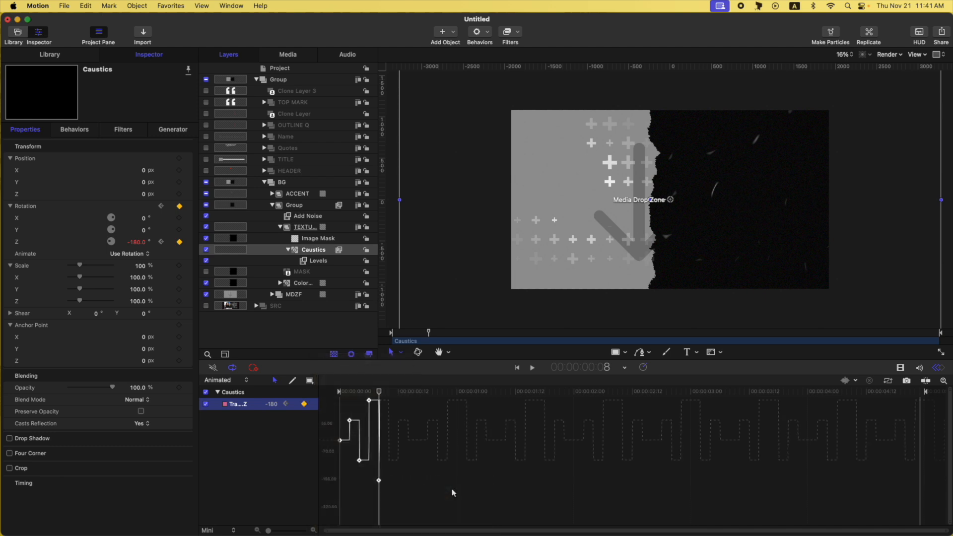
pyautogui.moveTo(365, 477)
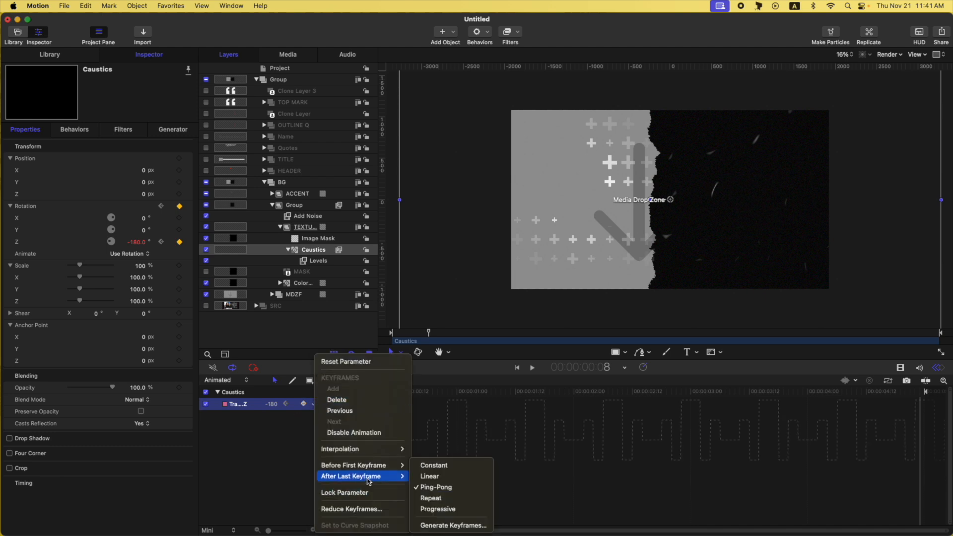
pyautogui.click(437, 498)
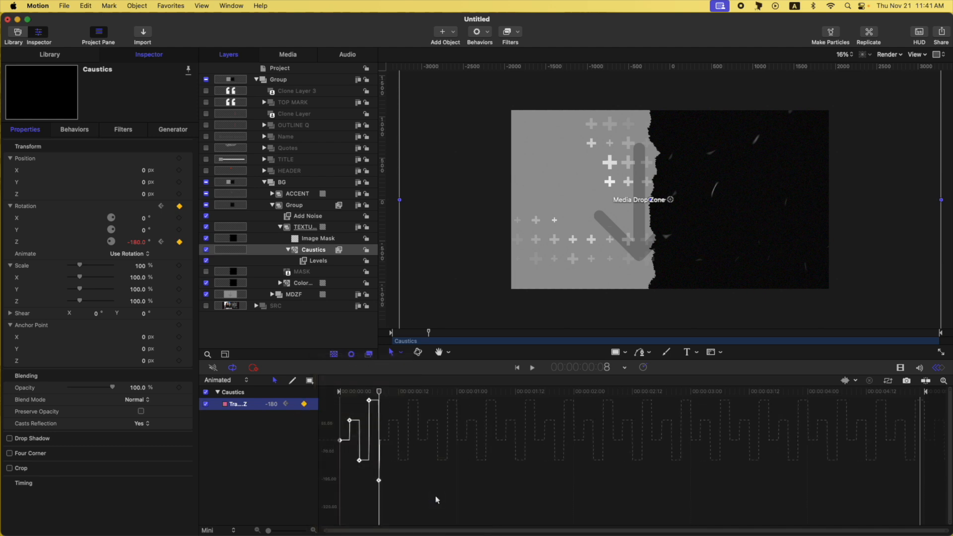
# Step: Return to the timeline without the Keyframe Editor and preview the looping Caustics rotation
pyautogui.click(901, 368)
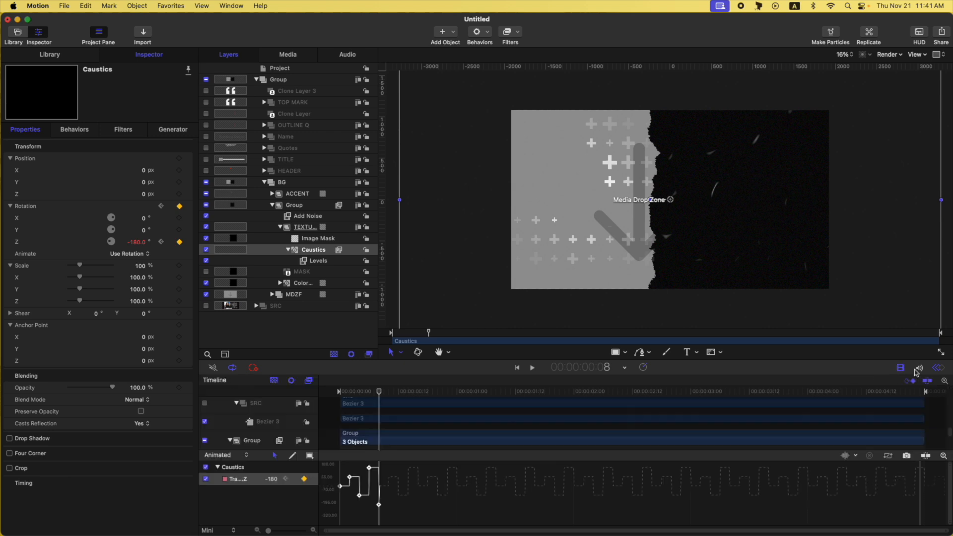
pyautogui.click(942, 370)
pyautogui.moveTo(380, 393); pyautogui.dragTo(313, 396)
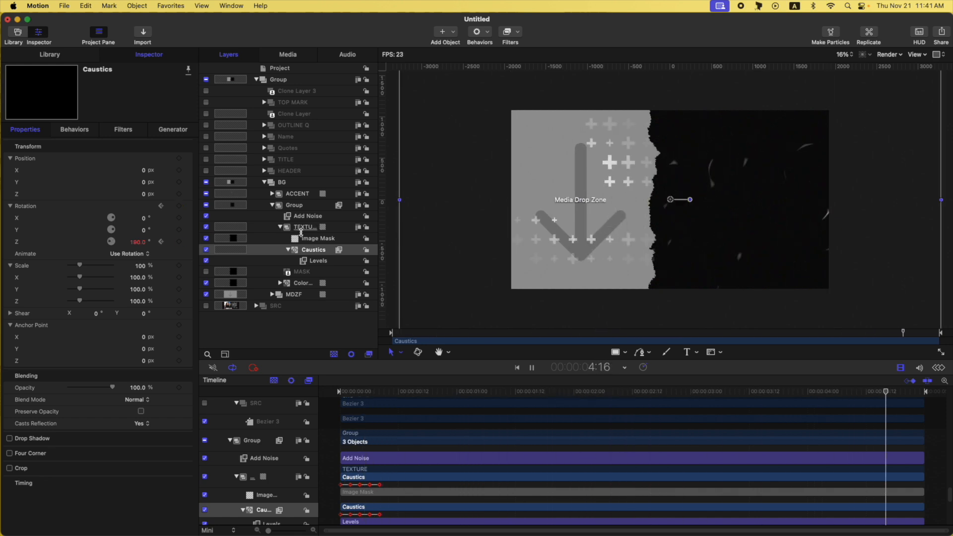
pyautogui.press('space')
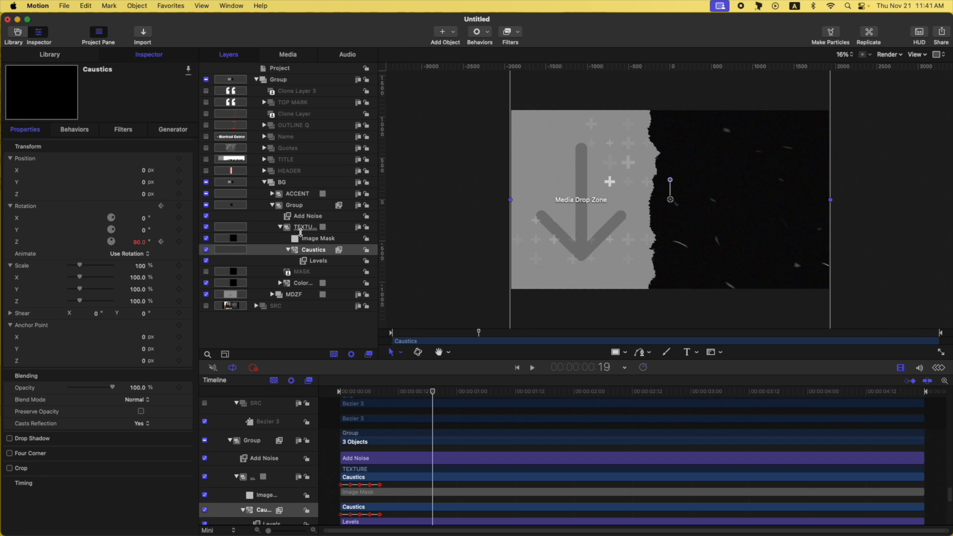
# Step: Apply a Strobe filter to the TEXTURE group with a strobe rate of 9 and preview it
pyautogui.click(301, 228)
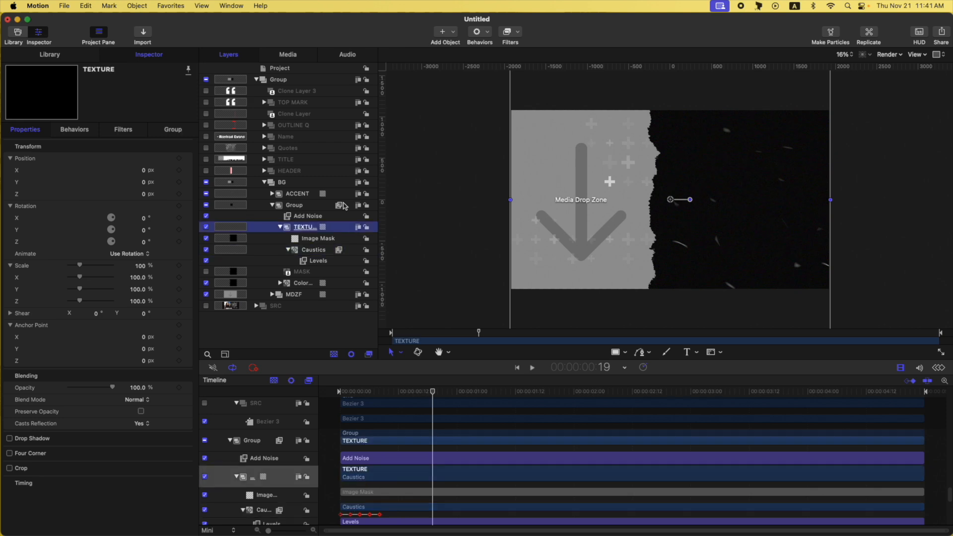
pyautogui.click(511, 32)
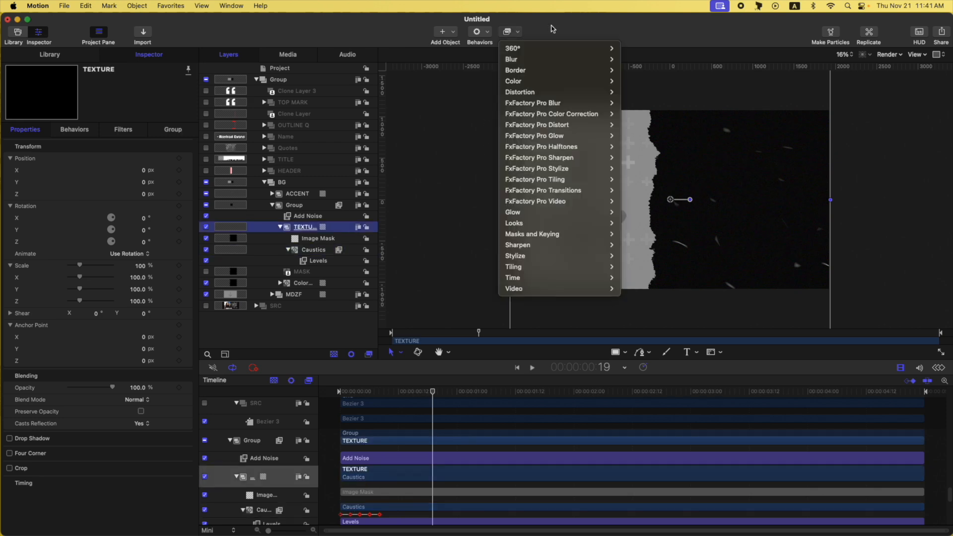
pyautogui.moveTo(543, 265)
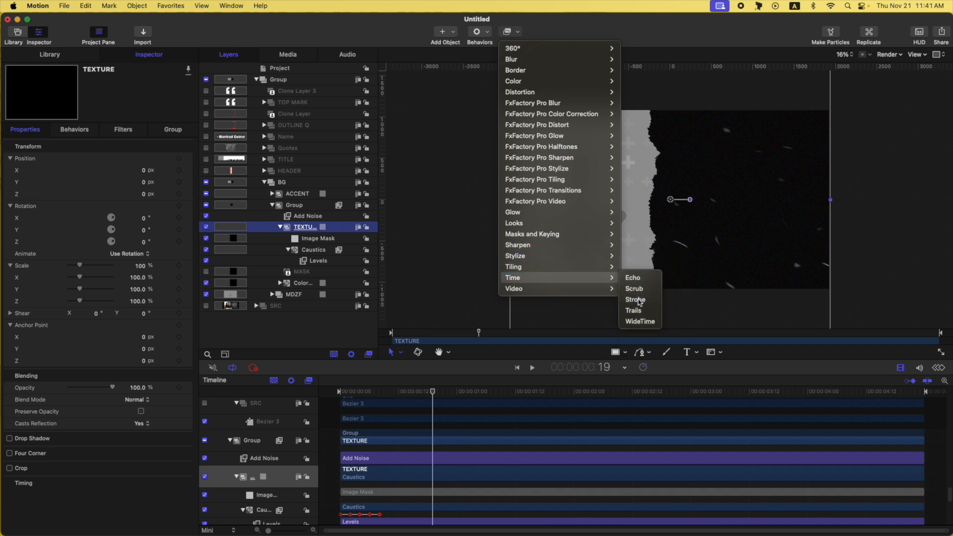
pyautogui.click(635, 300)
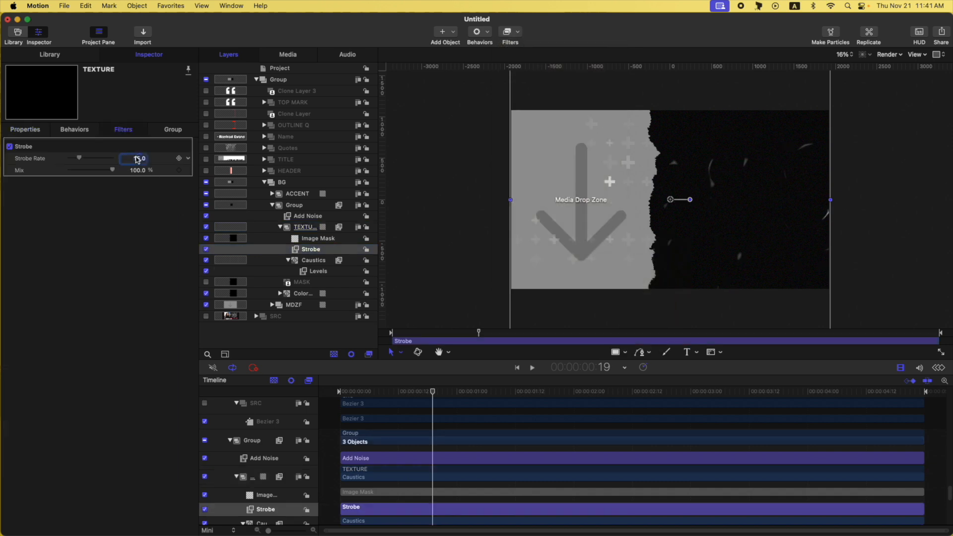
pyautogui.press('space')
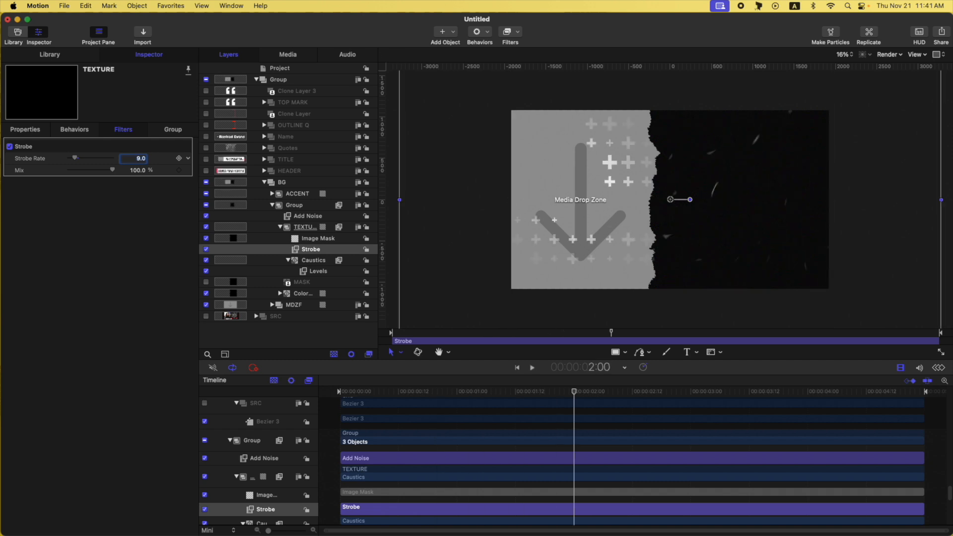
pyautogui.click(327, 416)
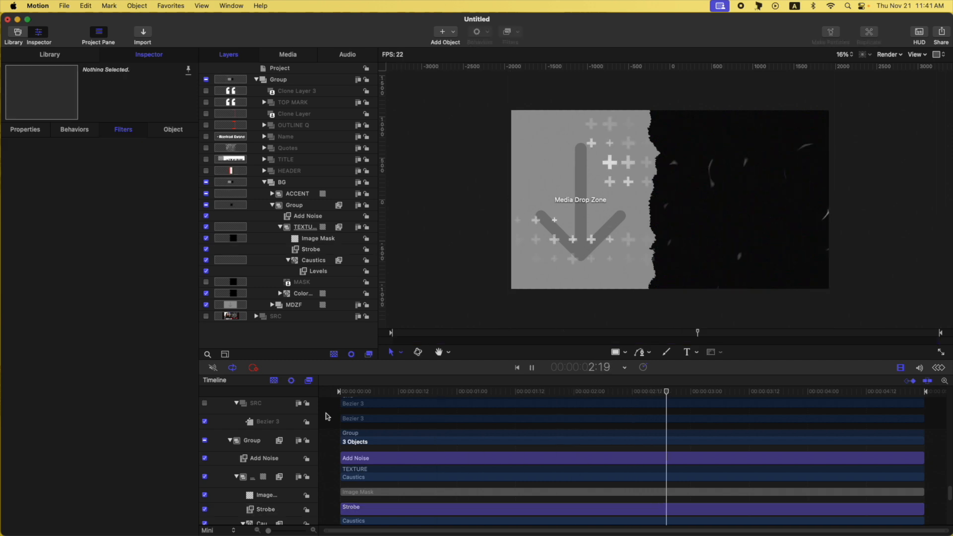
pyautogui.press('space')
# Step: Shift the Caustics Z rotation keyframes after the first one later, placing the 90° keyframe at frame 4
pyautogui.click(318, 261)
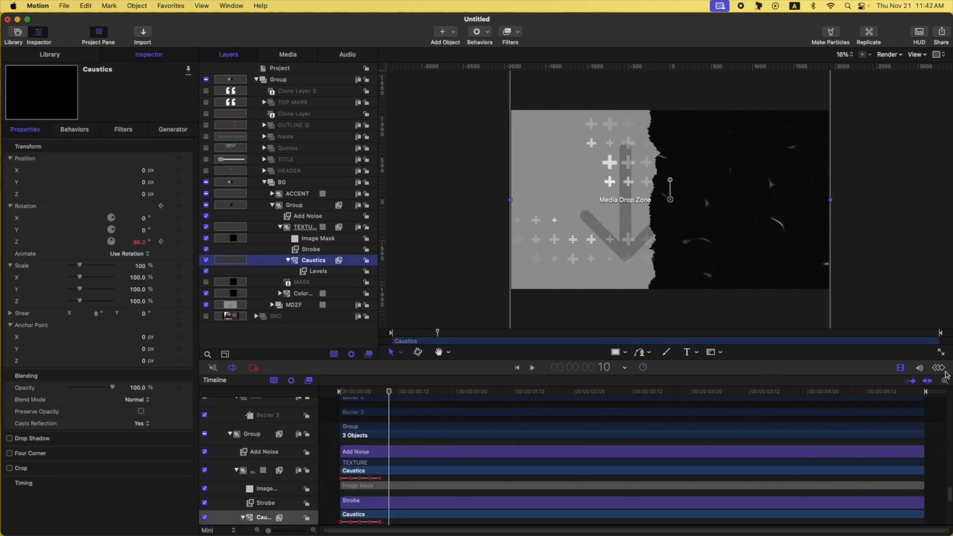
pyautogui.click(942, 370)
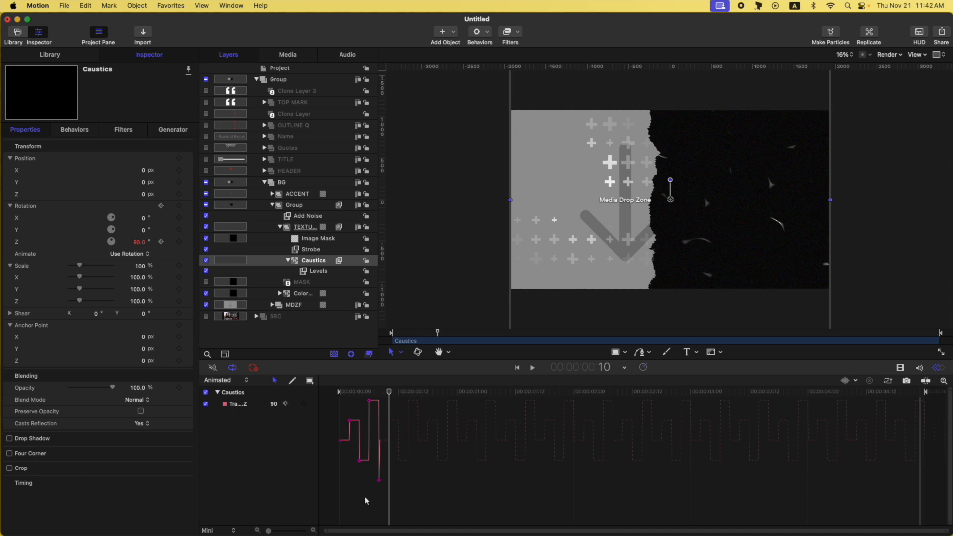
pyautogui.moveTo(358, 502); pyautogui.dragTo(349, 391)
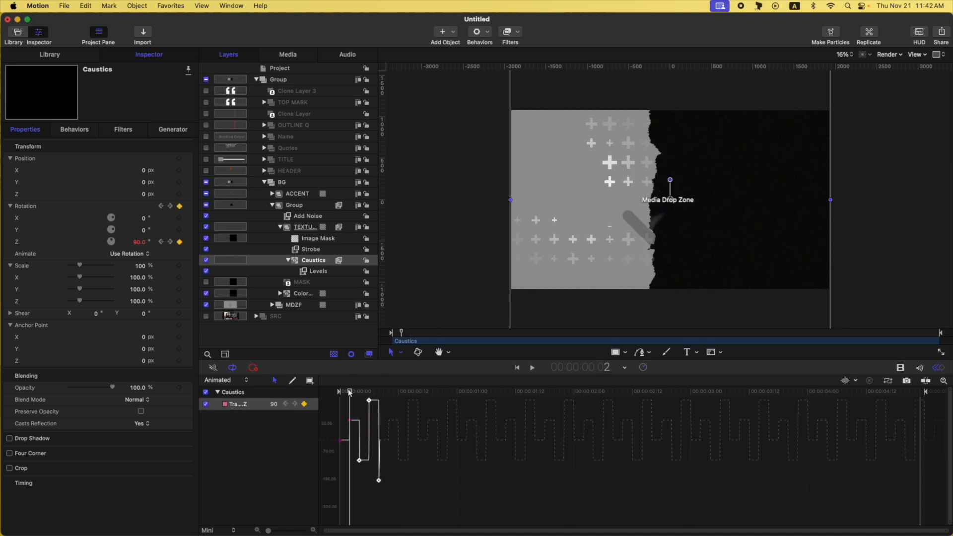
pyautogui.press('Right')
pyautogui.press('Right')
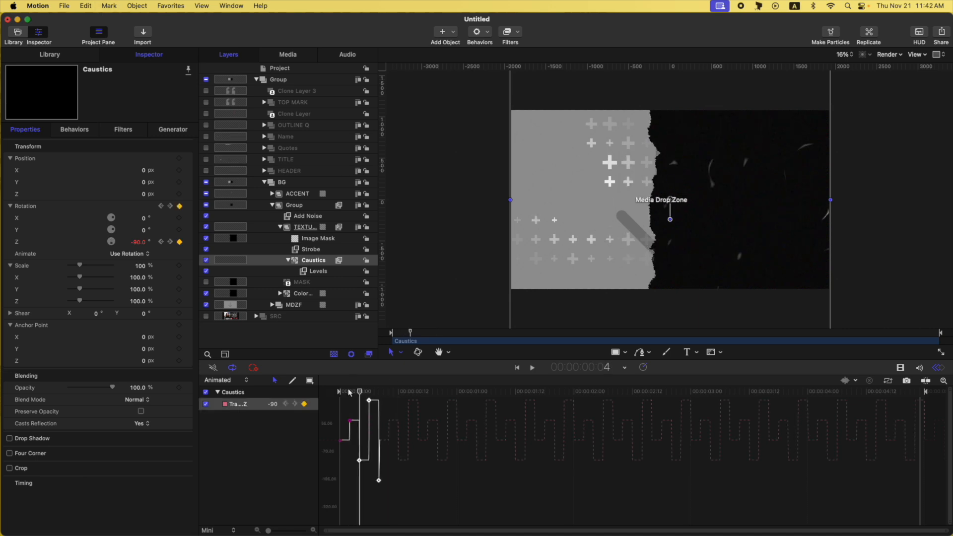
pyautogui.moveTo(359, 391); pyautogui.dragTo(409, 501)
pyautogui.click(359, 391)
pyautogui.press('shift+super+Right')
pyautogui.press('super+Right')
pyautogui.press('super+Right')
pyautogui.moveTo(341, 399); pyautogui.dragTo(410, 494)
pyautogui.hotkey('shift', 'Right')
pyautogui.press('Left')
pyautogui.press('Left')
# Step: Shift the last three Caustics Z rotation keyframes later, placing the -90° keyframe at frame 8
pyautogui.moveTo(354, 501); pyautogui.dragTo(349, 426)
pyautogui.hotkey('alt', 'Right')
pyautogui.hotkey('alt', 'Right')
pyautogui.hotkey('alt', 'Right')
pyautogui.press('Right')
pyautogui.press('Right')
pyautogui.press('Right')
pyautogui.press('Right')
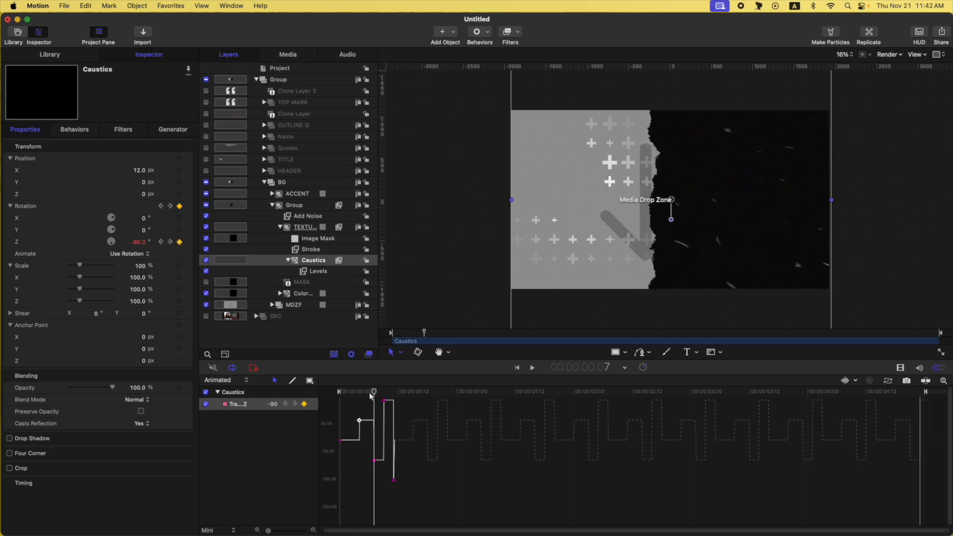
pyautogui.hotkey('alt', 'Right')
pyautogui.press('Right')
pyautogui.press('Right')
pyautogui.press('Right')
pyautogui.press('Right')
# Step: Move the 180° Z rotation keyframe to frame 12 and the -180° keyframe to frame 16
pyautogui.moveTo(391, 508); pyautogui.dragTo(453, 469)
pyautogui.moveTo(381, 499); pyautogui.dragTo(427, 447)
pyautogui.moveTo(388, 498); pyautogui.dragTo(420, 380)
pyautogui.hotkey('alt', 'Right')
pyautogui.press('Left')
pyautogui.press('Left')
pyautogui.press('Left')
pyautogui.press('Left')
pyautogui.press('Right')
pyautogui.press('Right')
pyautogui.press('Right')
pyautogui.press('Right')
pyautogui.press('super+Right')
pyautogui.moveTo(424, 455); pyautogui.dragTo(435, 478)
pyautogui.hotkey('alt', 'Right')
pyautogui.press('Right')
pyautogui.press('Right')
pyautogui.press('Right')
pyautogui.press('Right')
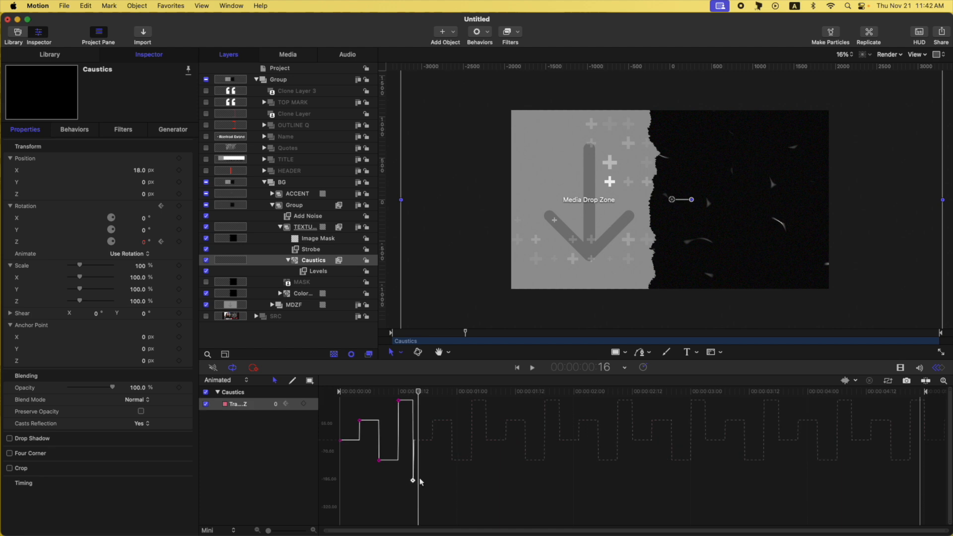
# Step: Play the slower Caustics rotation from the first frame and close the Keyframe Editor
pyautogui.press('Home')
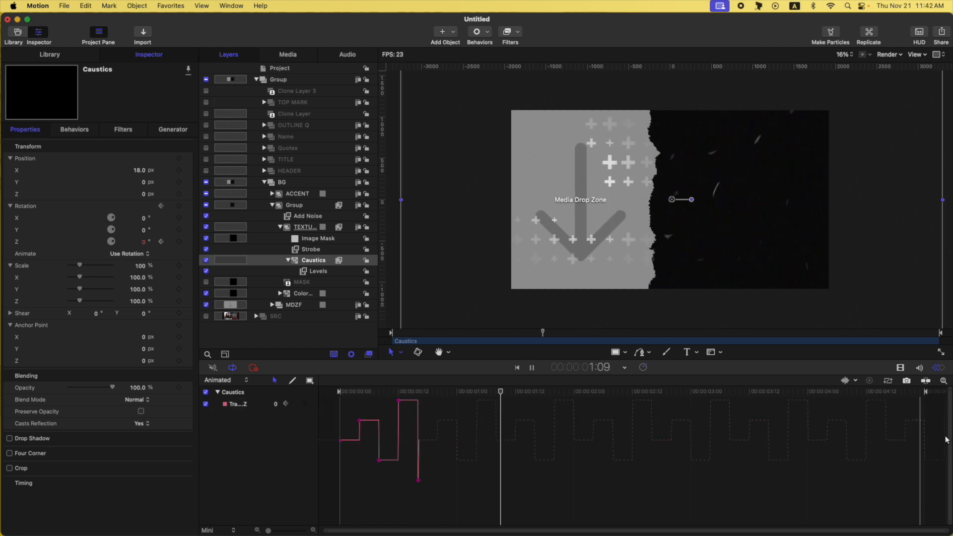
pyautogui.click(901, 368)
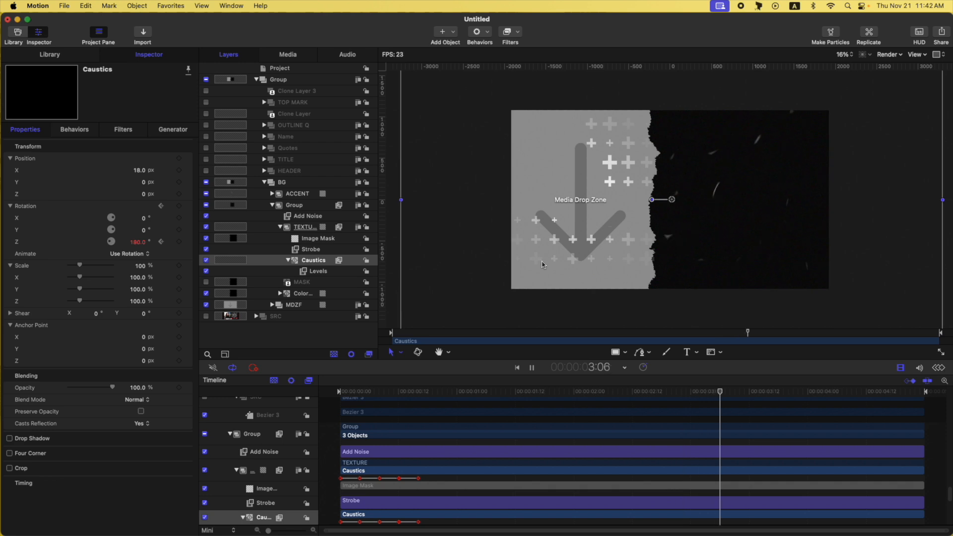
pyautogui.press('space')
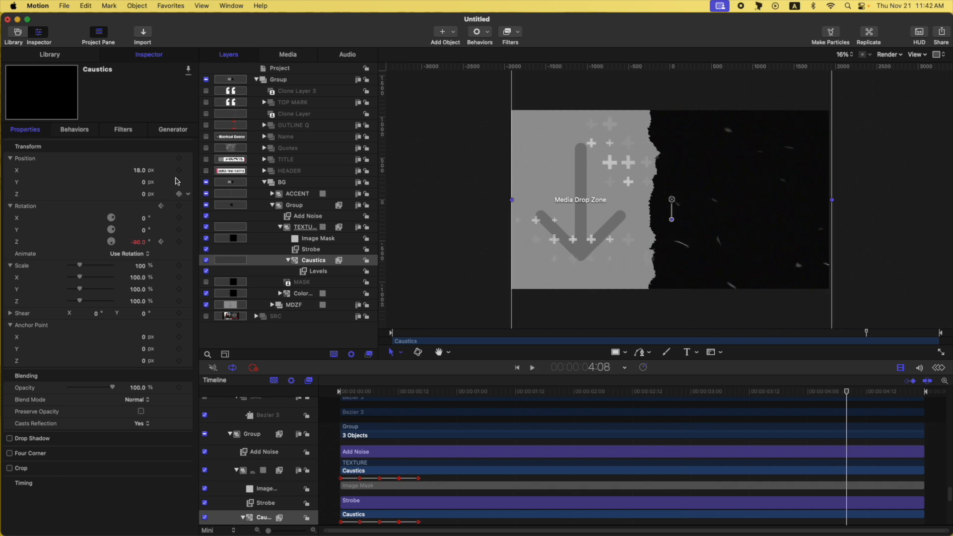
# Step: Fine-tune the Caustics generator's Size until sparse, short light streaks cover the dark background
pyautogui.click(172, 130)
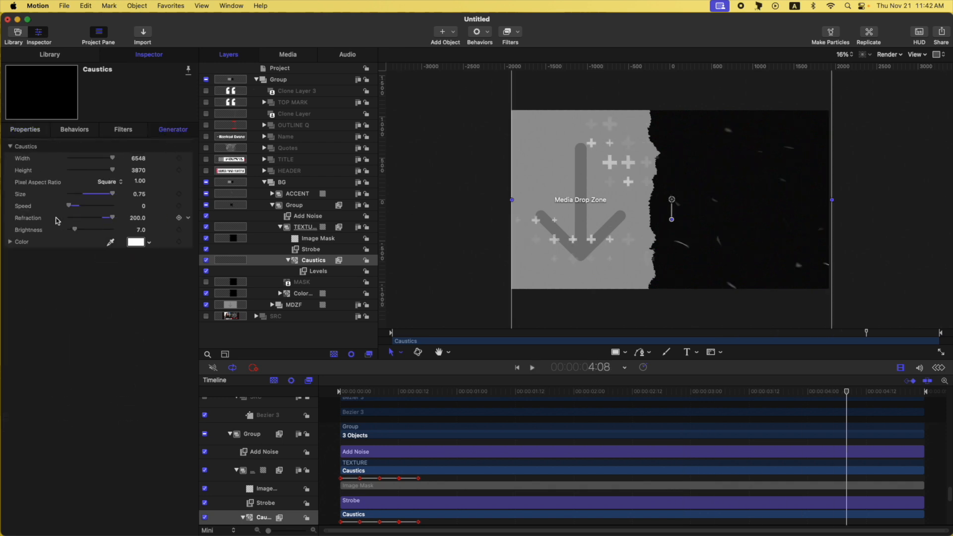
pyautogui.moveTo(110, 197); pyautogui.dragTo(100, 194)
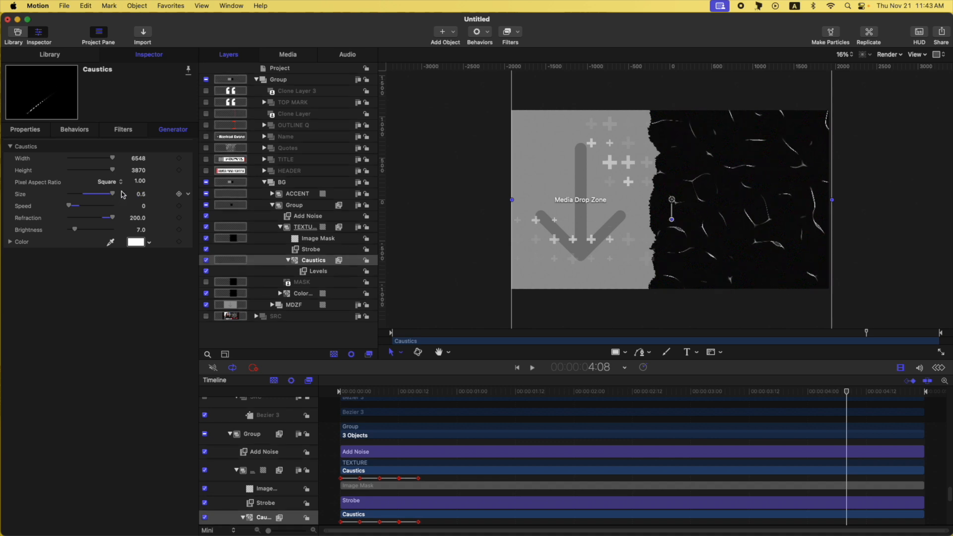
pyautogui.moveTo(141, 198); pyautogui.dragTo(154, 199)
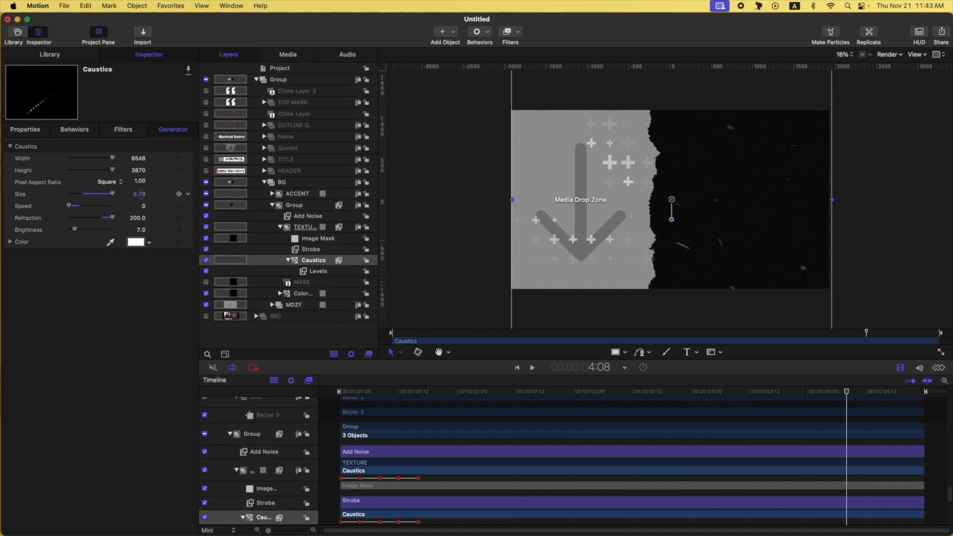
# Step: Try the Overlay and Soft Light blend modes on the Caustics generator and settle on Screen
pyautogui.click(33, 134)
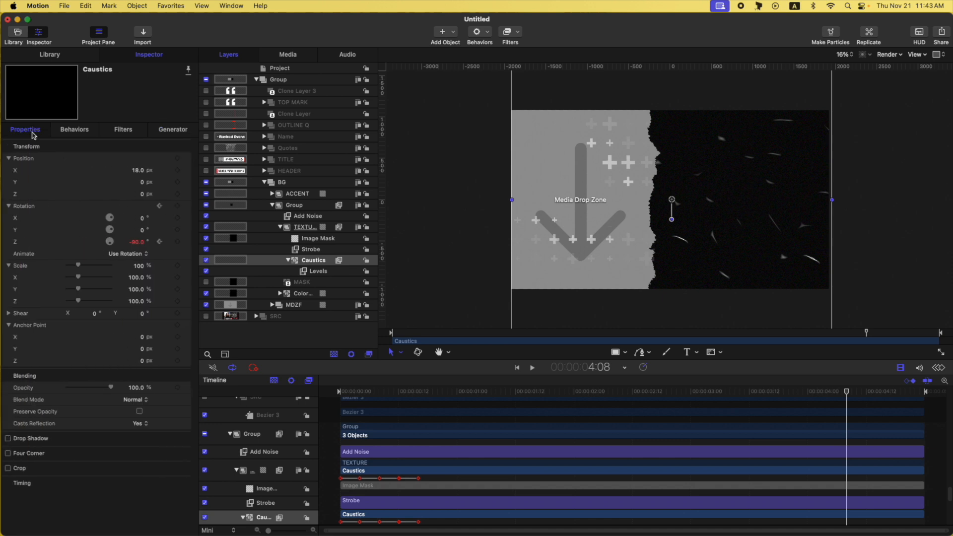
pyautogui.click(138, 402)
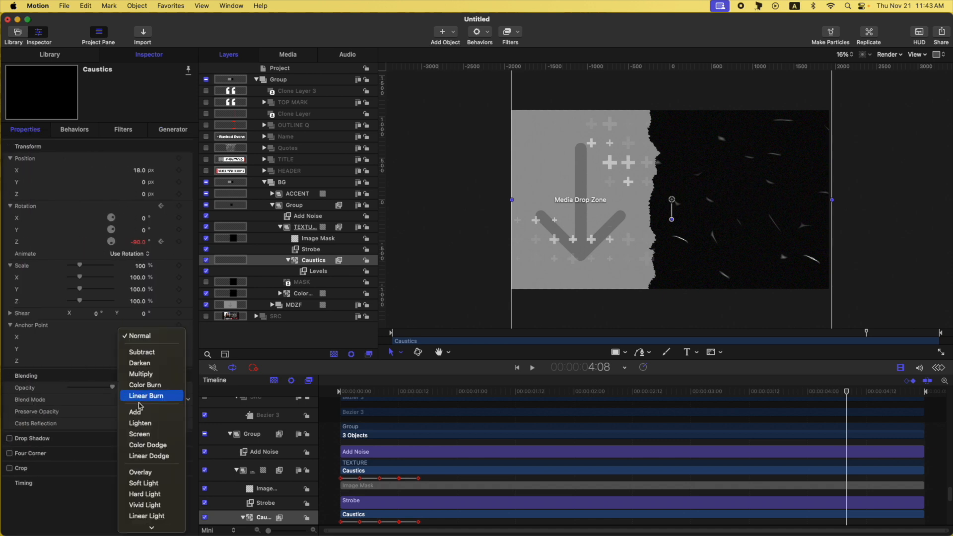
pyautogui.click(157, 478)
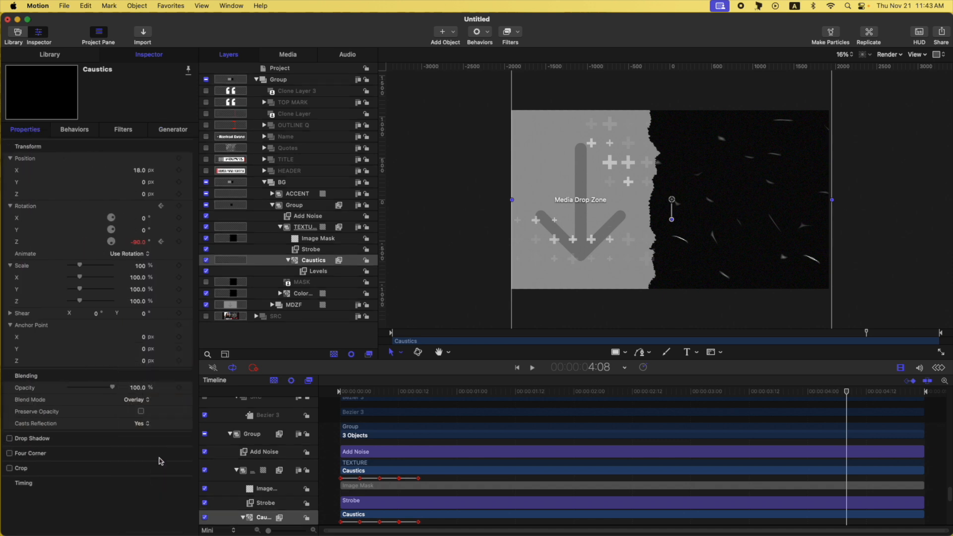
pyautogui.click(144, 403)
pyautogui.click(148, 411)
pyautogui.click(142, 400)
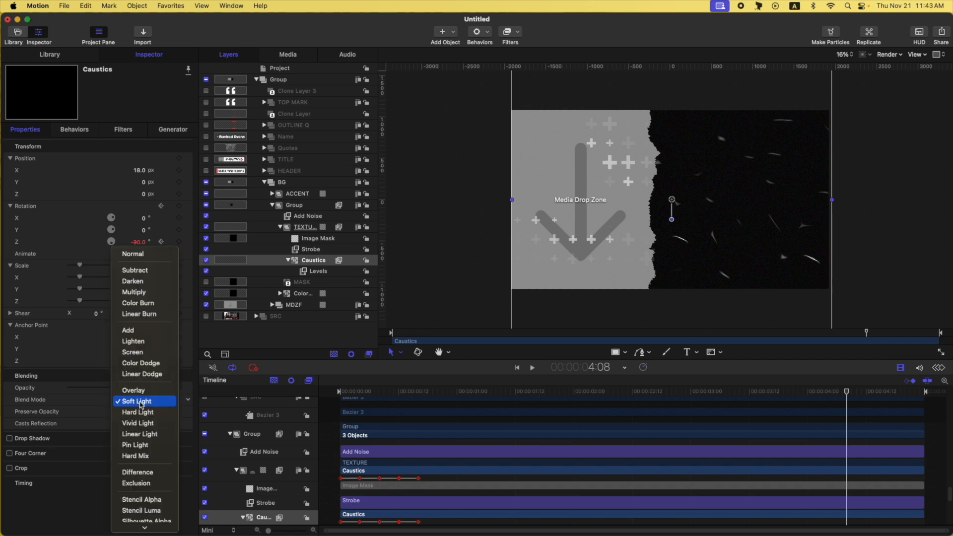
pyautogui.click(145, 351)
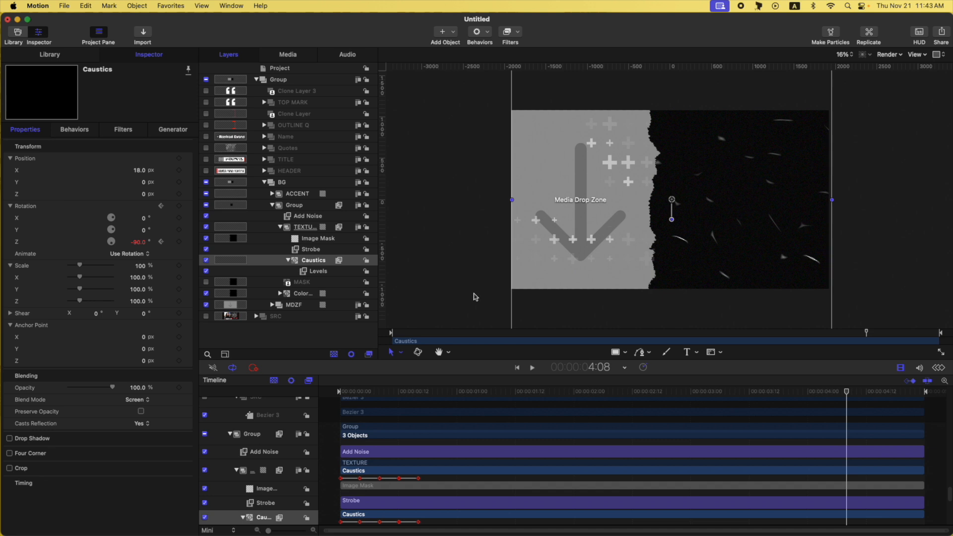
# Step: Play the Screen-blended Caustics texture from the first frame and stop playback
pyautogui.moveTo(389, 394); pyautogui.dragTo(303, 418)
pyautogui.click(332, 416)
pyautogui.press('space')
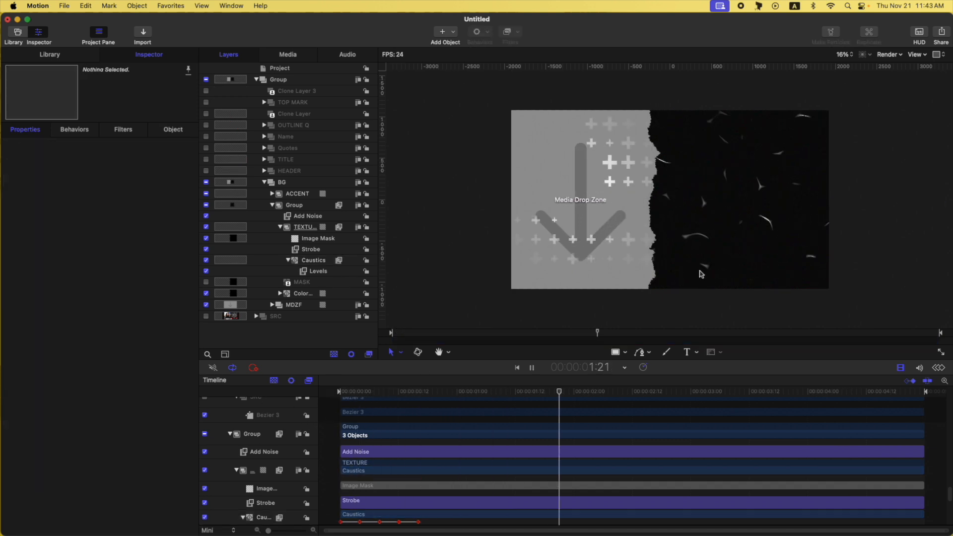
pyautogui.press('space')
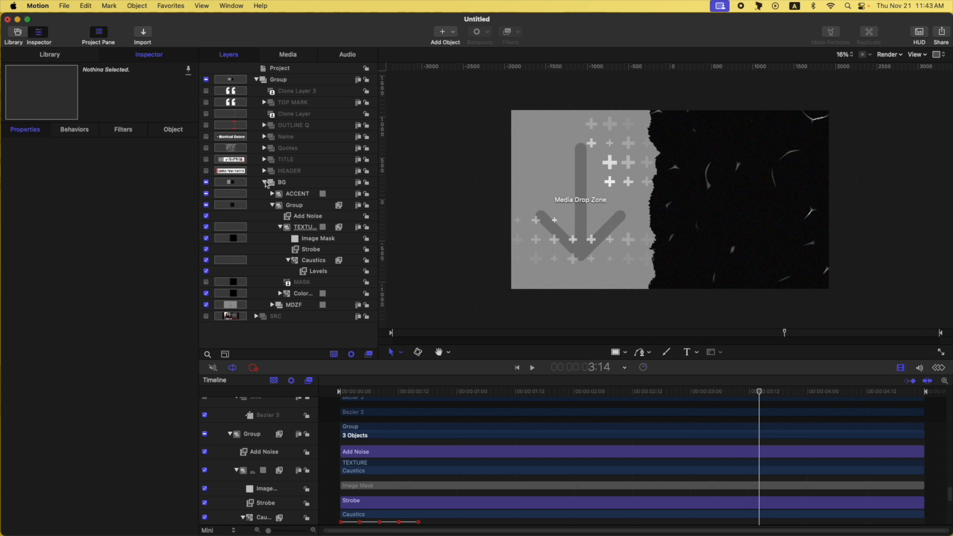
# Step: Collapse the BG group and make all layers from HEADER up to Clone Layer 3 visible again
pyautogui.click(264, 182)
pyautogui.click(297, 171)
pyautogui.keyDown('shift'); pyautogui.click(297, 92); pyautogui.keyUp('shift')
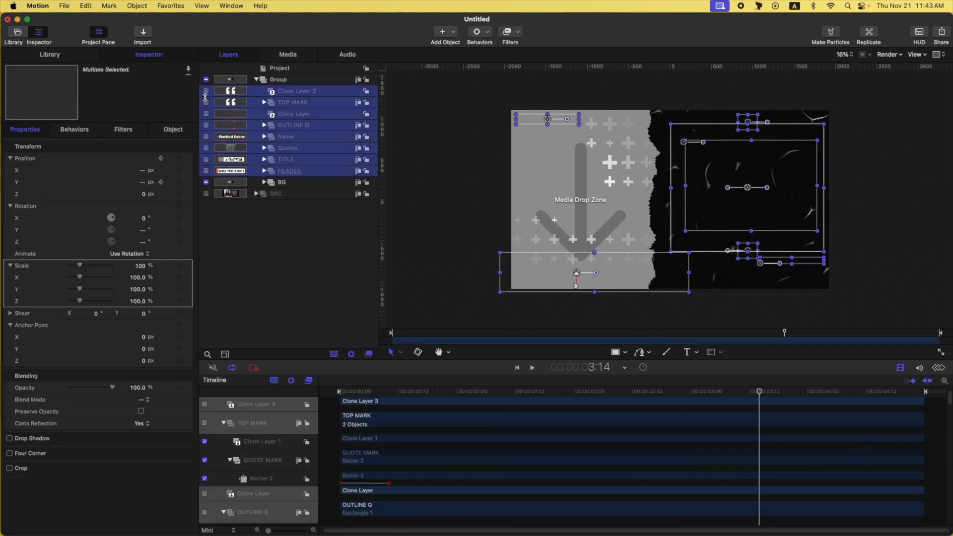
pyautogui.click(205, 92)
pyautogui.click(293, 92)
pyautogui.click(287, 322)
# Step: Preview the complete quote graphic animation from the first frame, scrub through it, and replay it from the start
pyautogui.moveTo(441, 393); pyautogui.dragTo(264, 399)
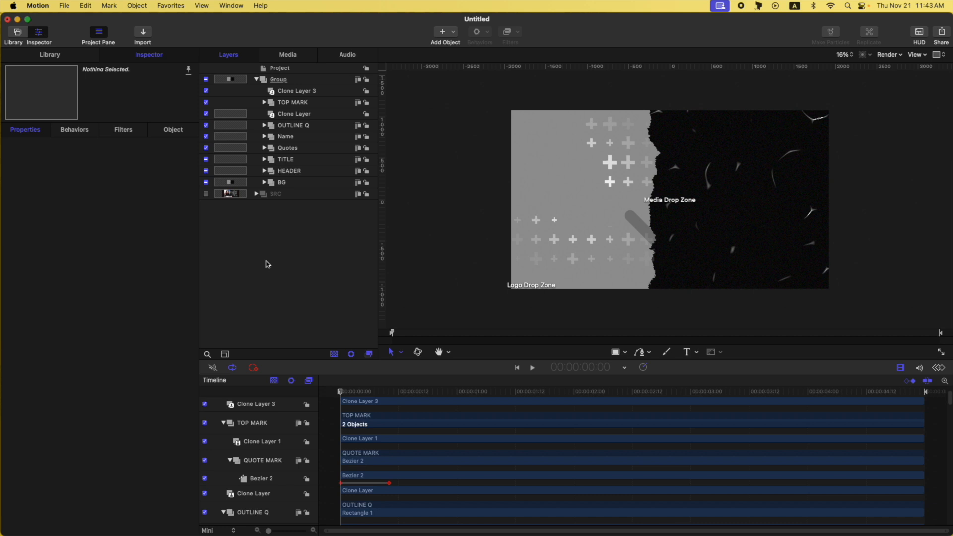
pyautogui.press('space')
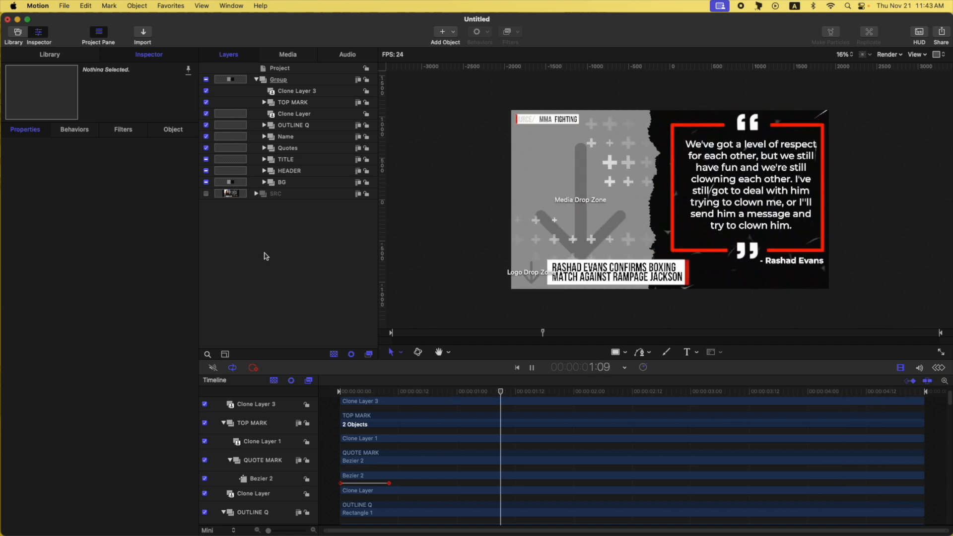
pyautogui.press('space')
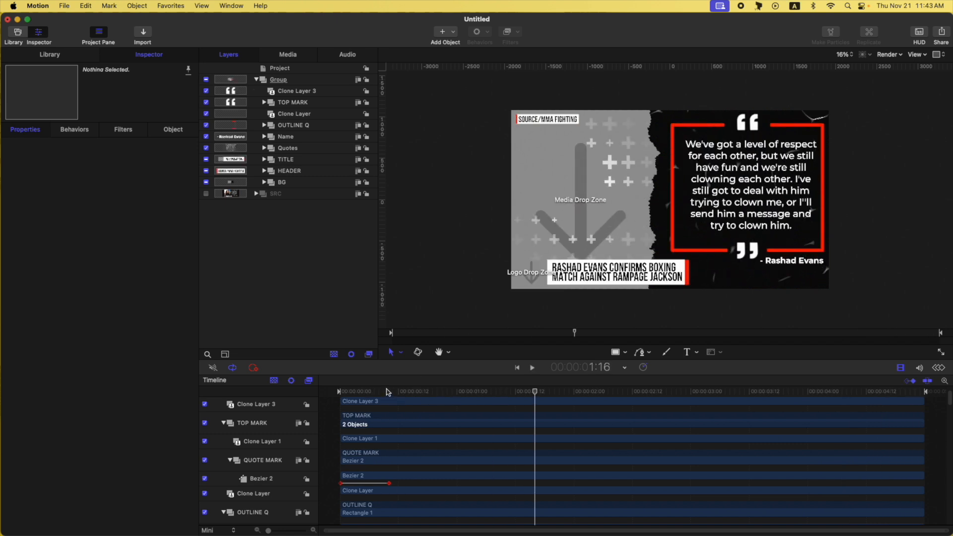
pyautogui.moveTo(388, 392); pyautogui.dragTo(627, 366)
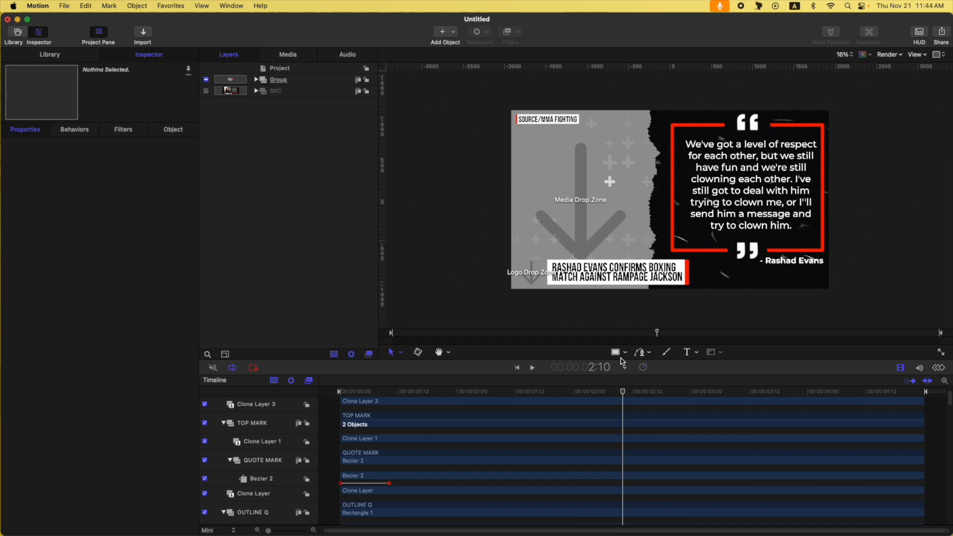
pyautogui.moveTo(617, 395); pyautogui.dragTo(337, 396)
pyautogui.press('space')
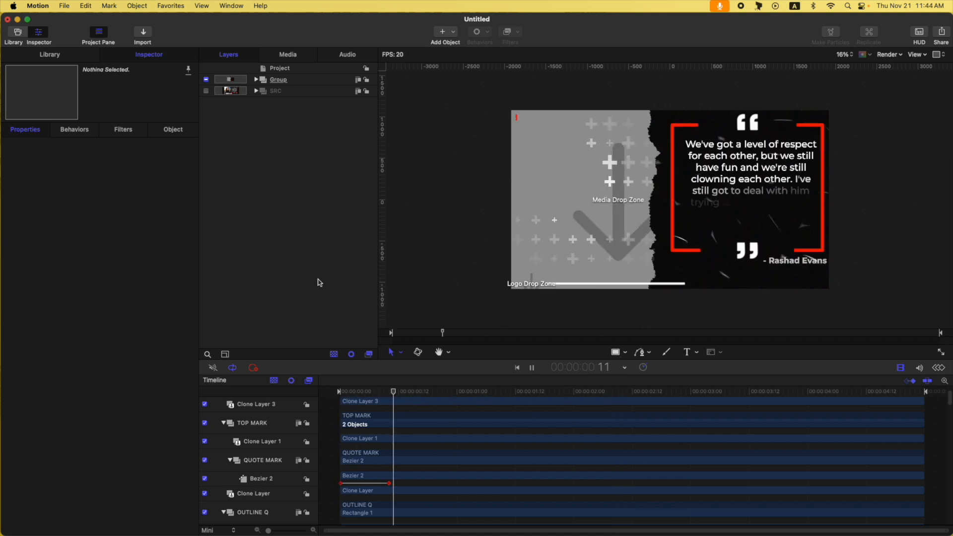